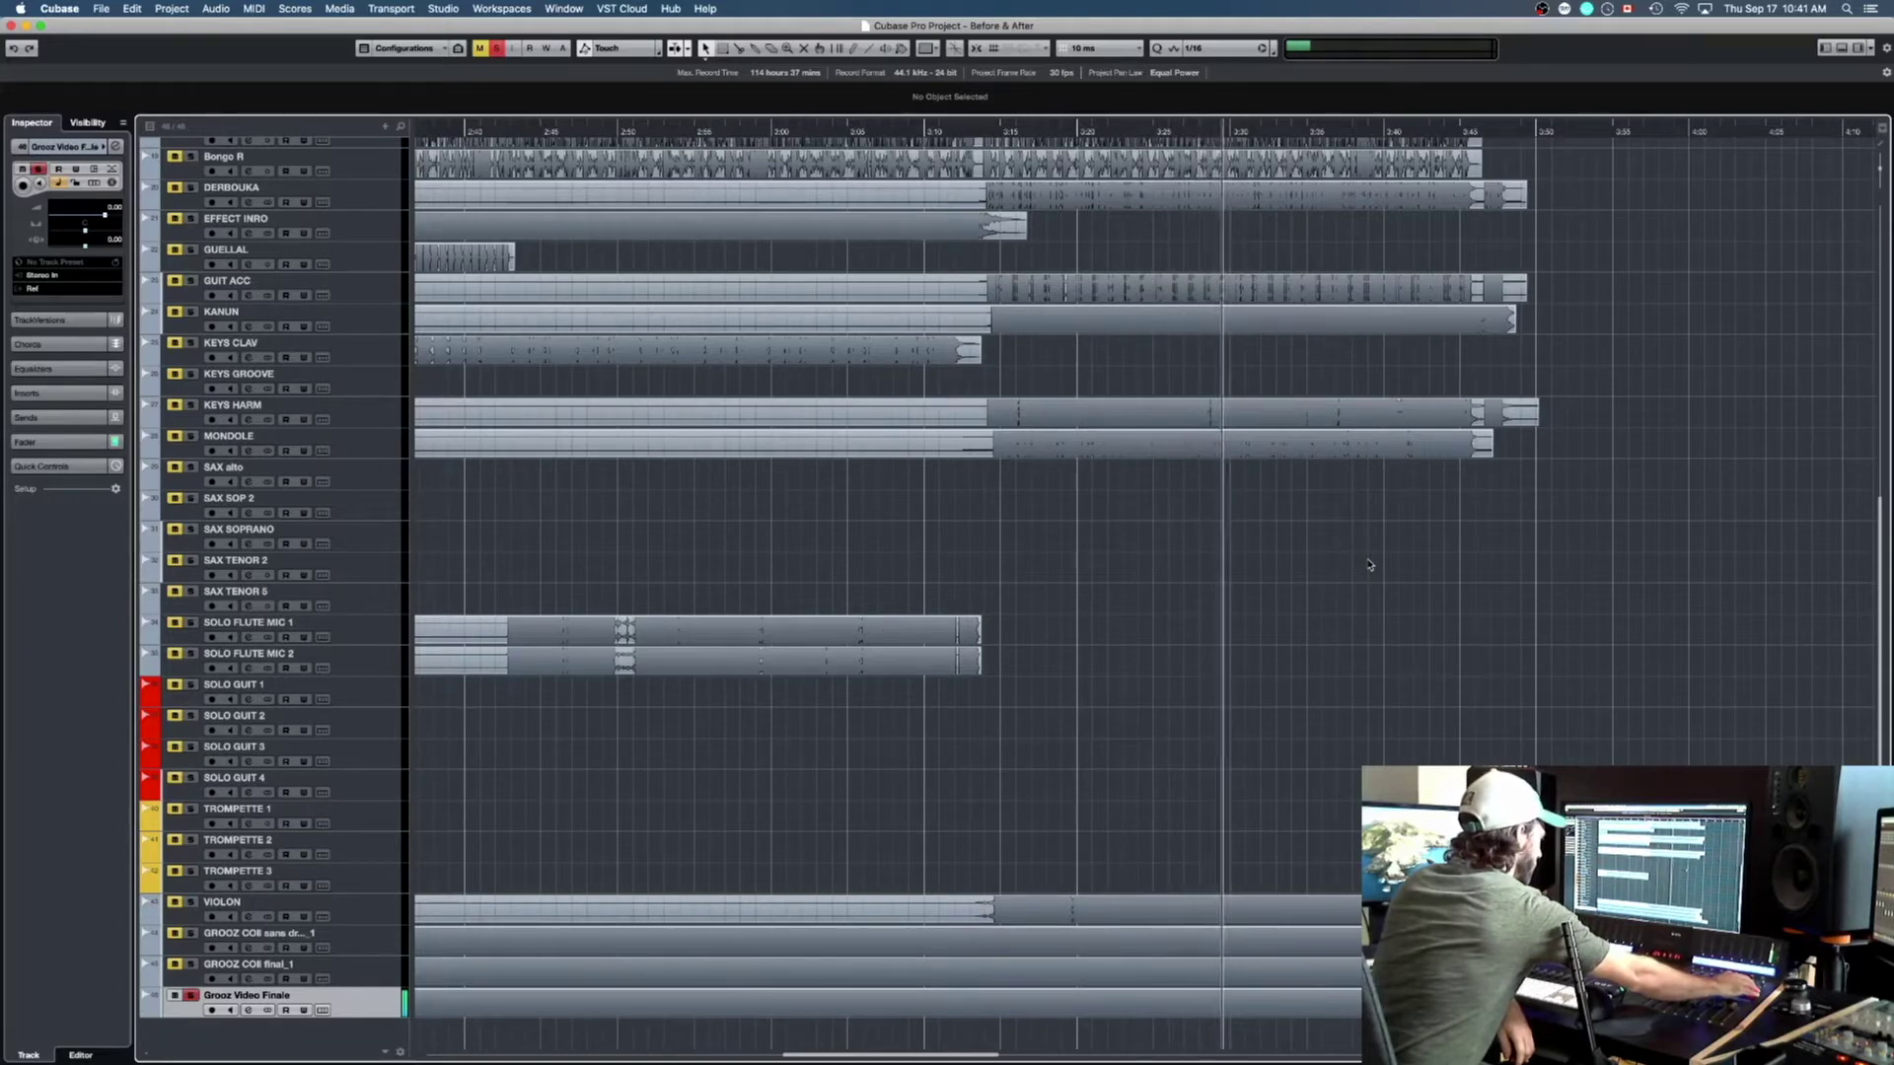
Compare the mix with the Grooz Video Finale track by toggling that track's solo during playback
{"action": "key", "text": "s"}
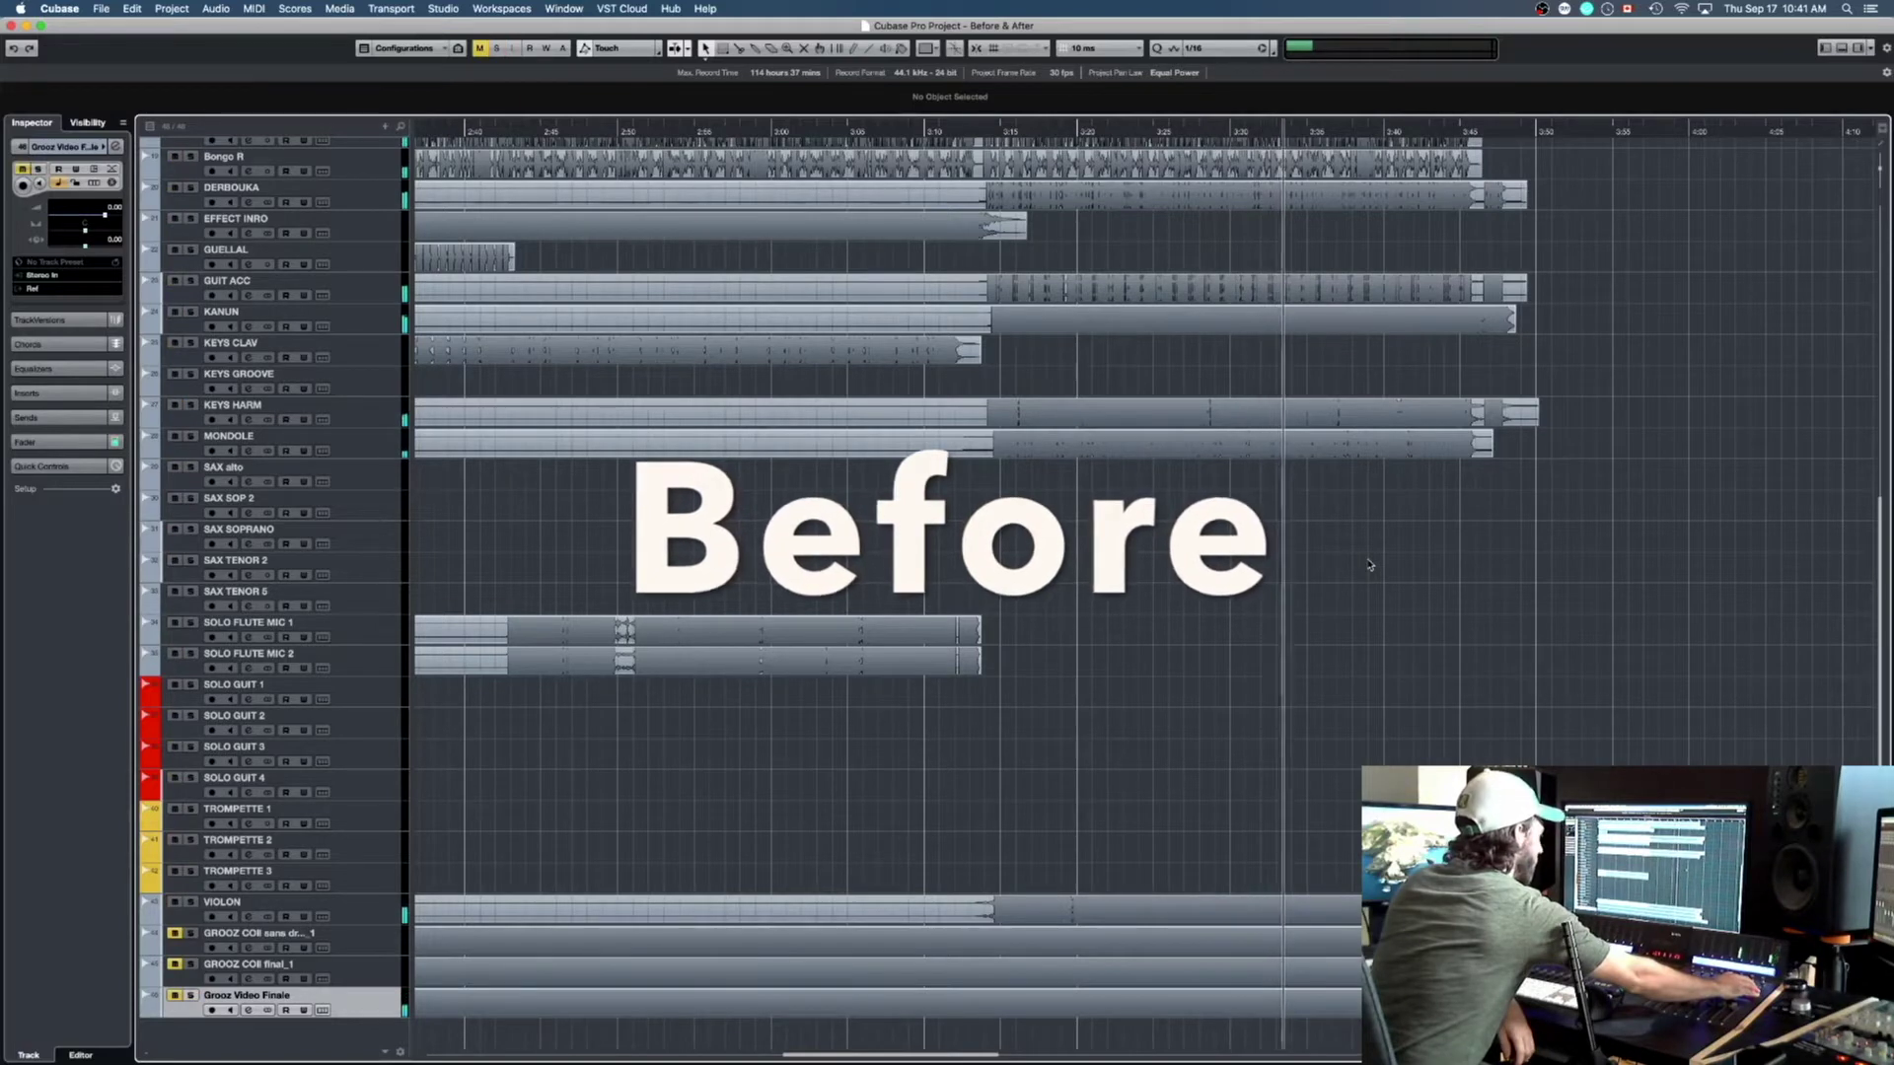
{"action": "key", "text": "s"}
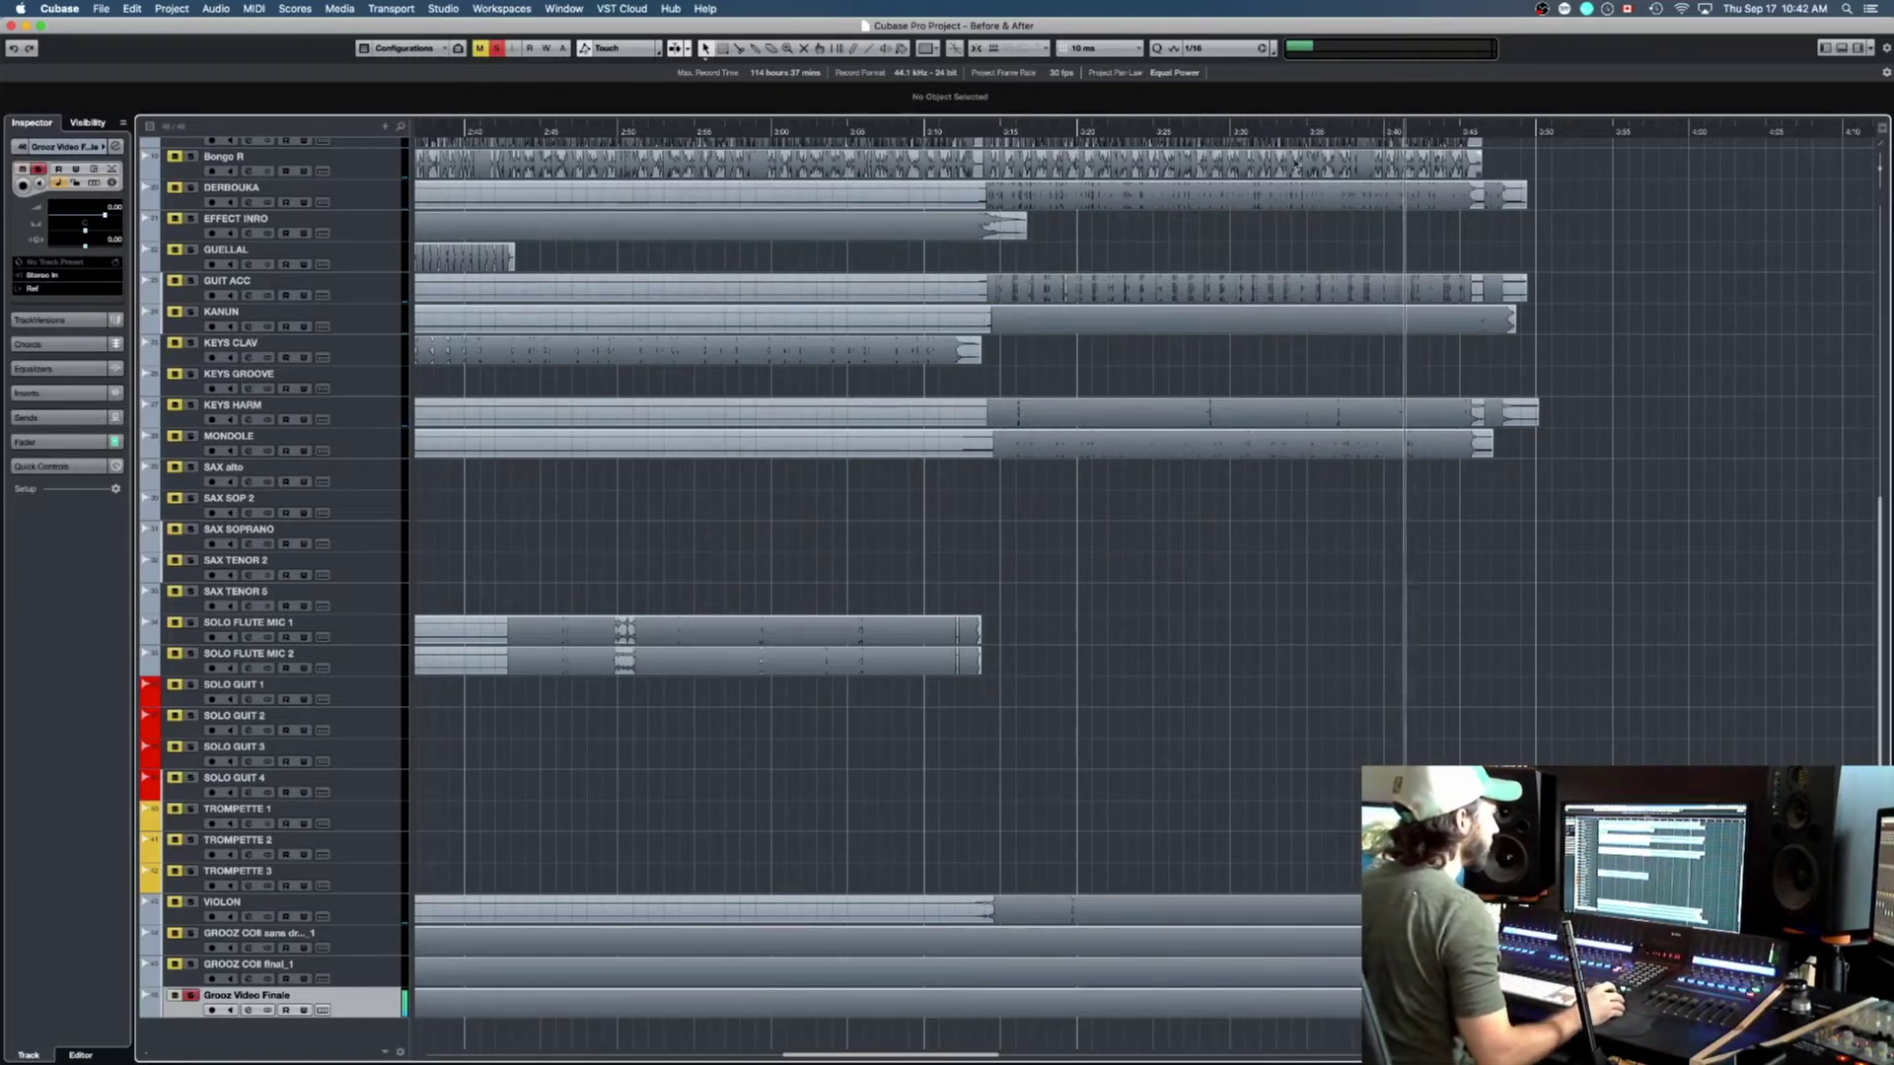
{"action": "key", "text": "s"}
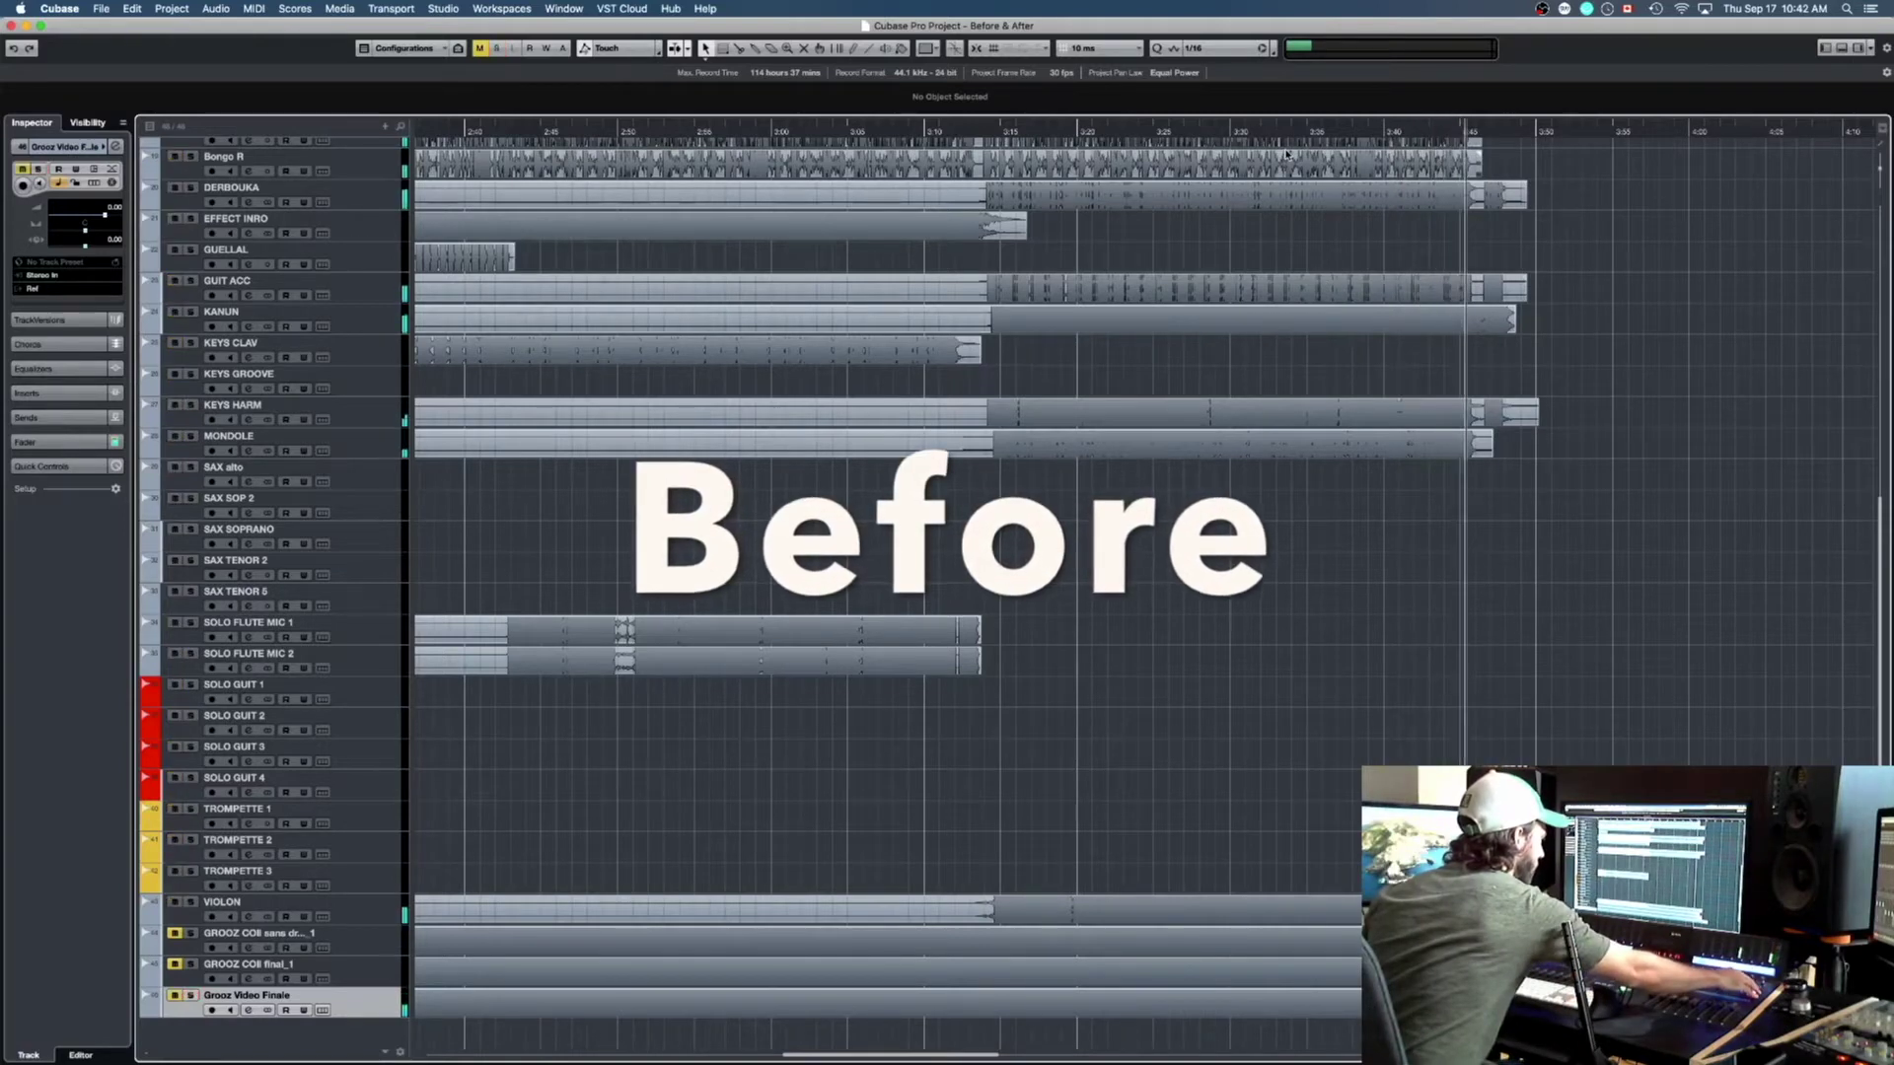
{"action": "key", "text": "s"}
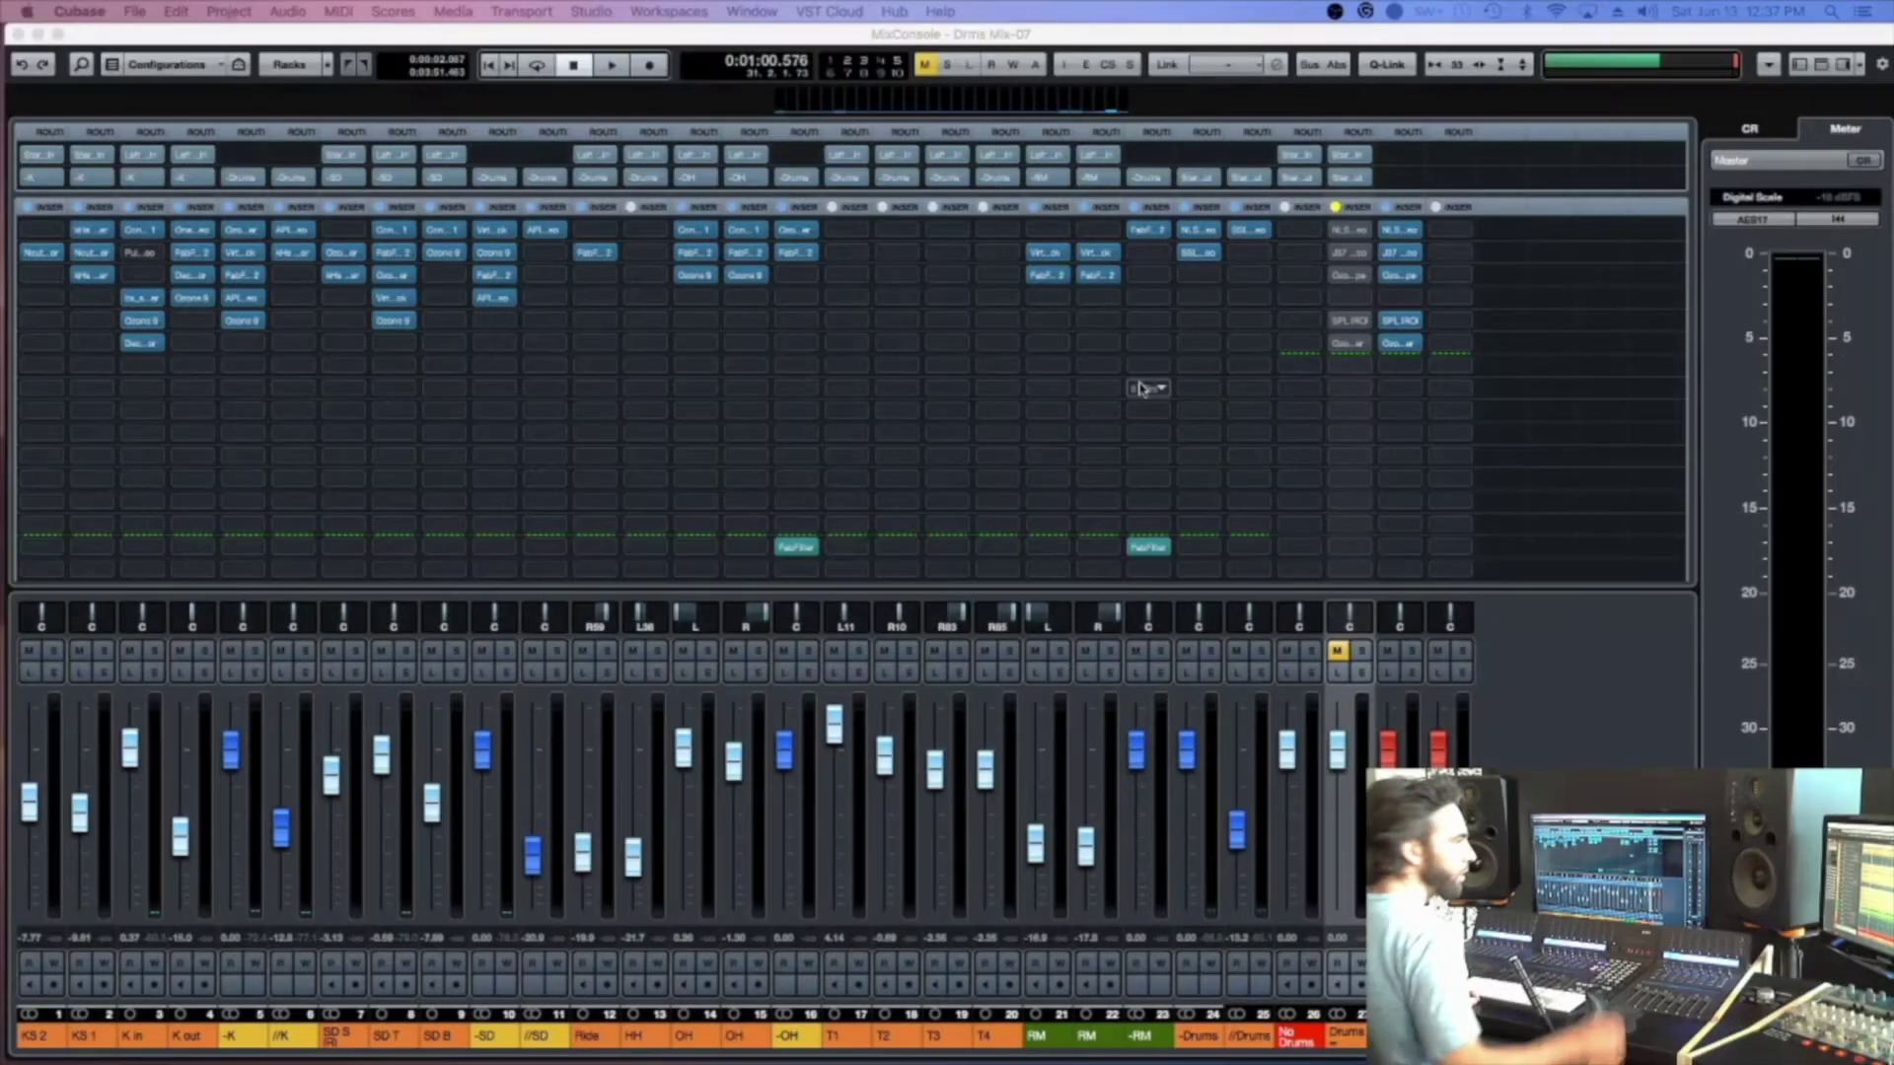
Remove the "Drums =" and "No Drums" tracks from the drum mix project
{"action": "key", "text": "F3"}
{"action": "key", "text": "F3"}
{"action": "key", "text": "F3"}
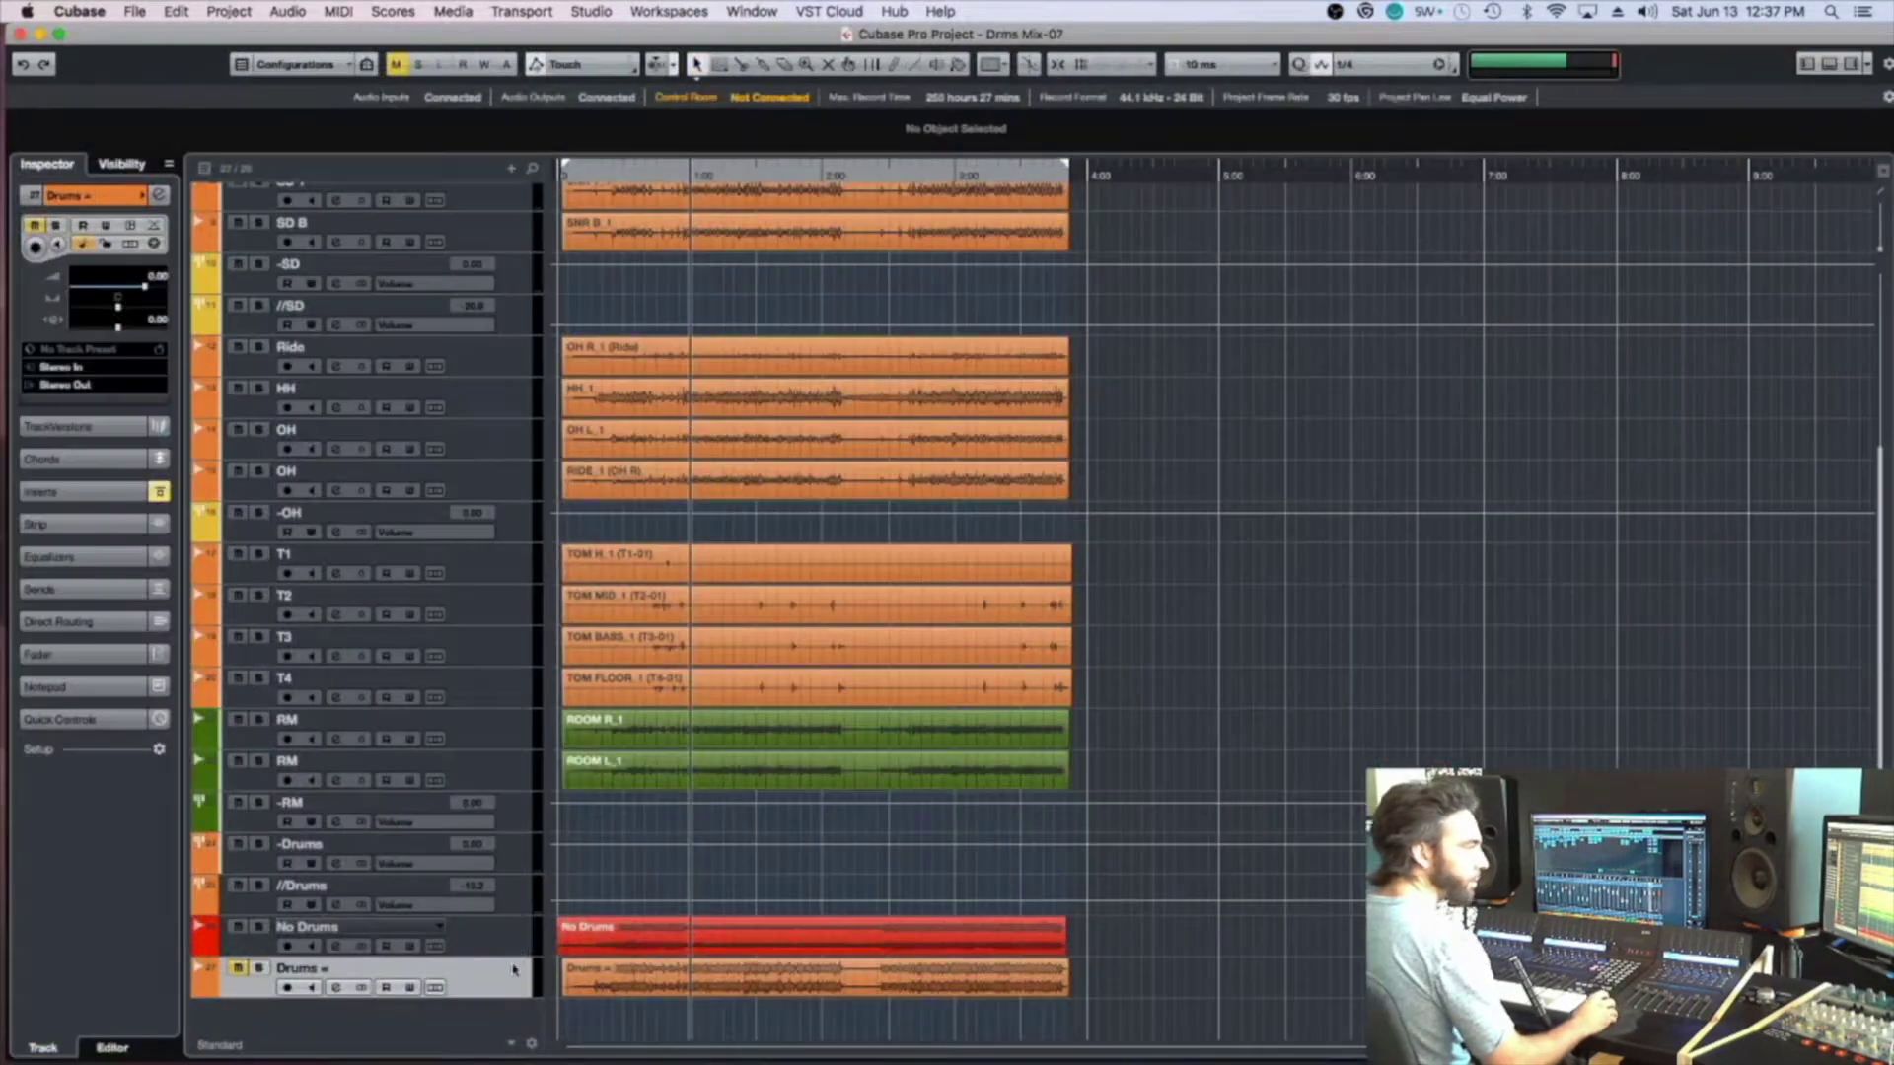
{"action": "right_click", "coordinate": [507, 972]}
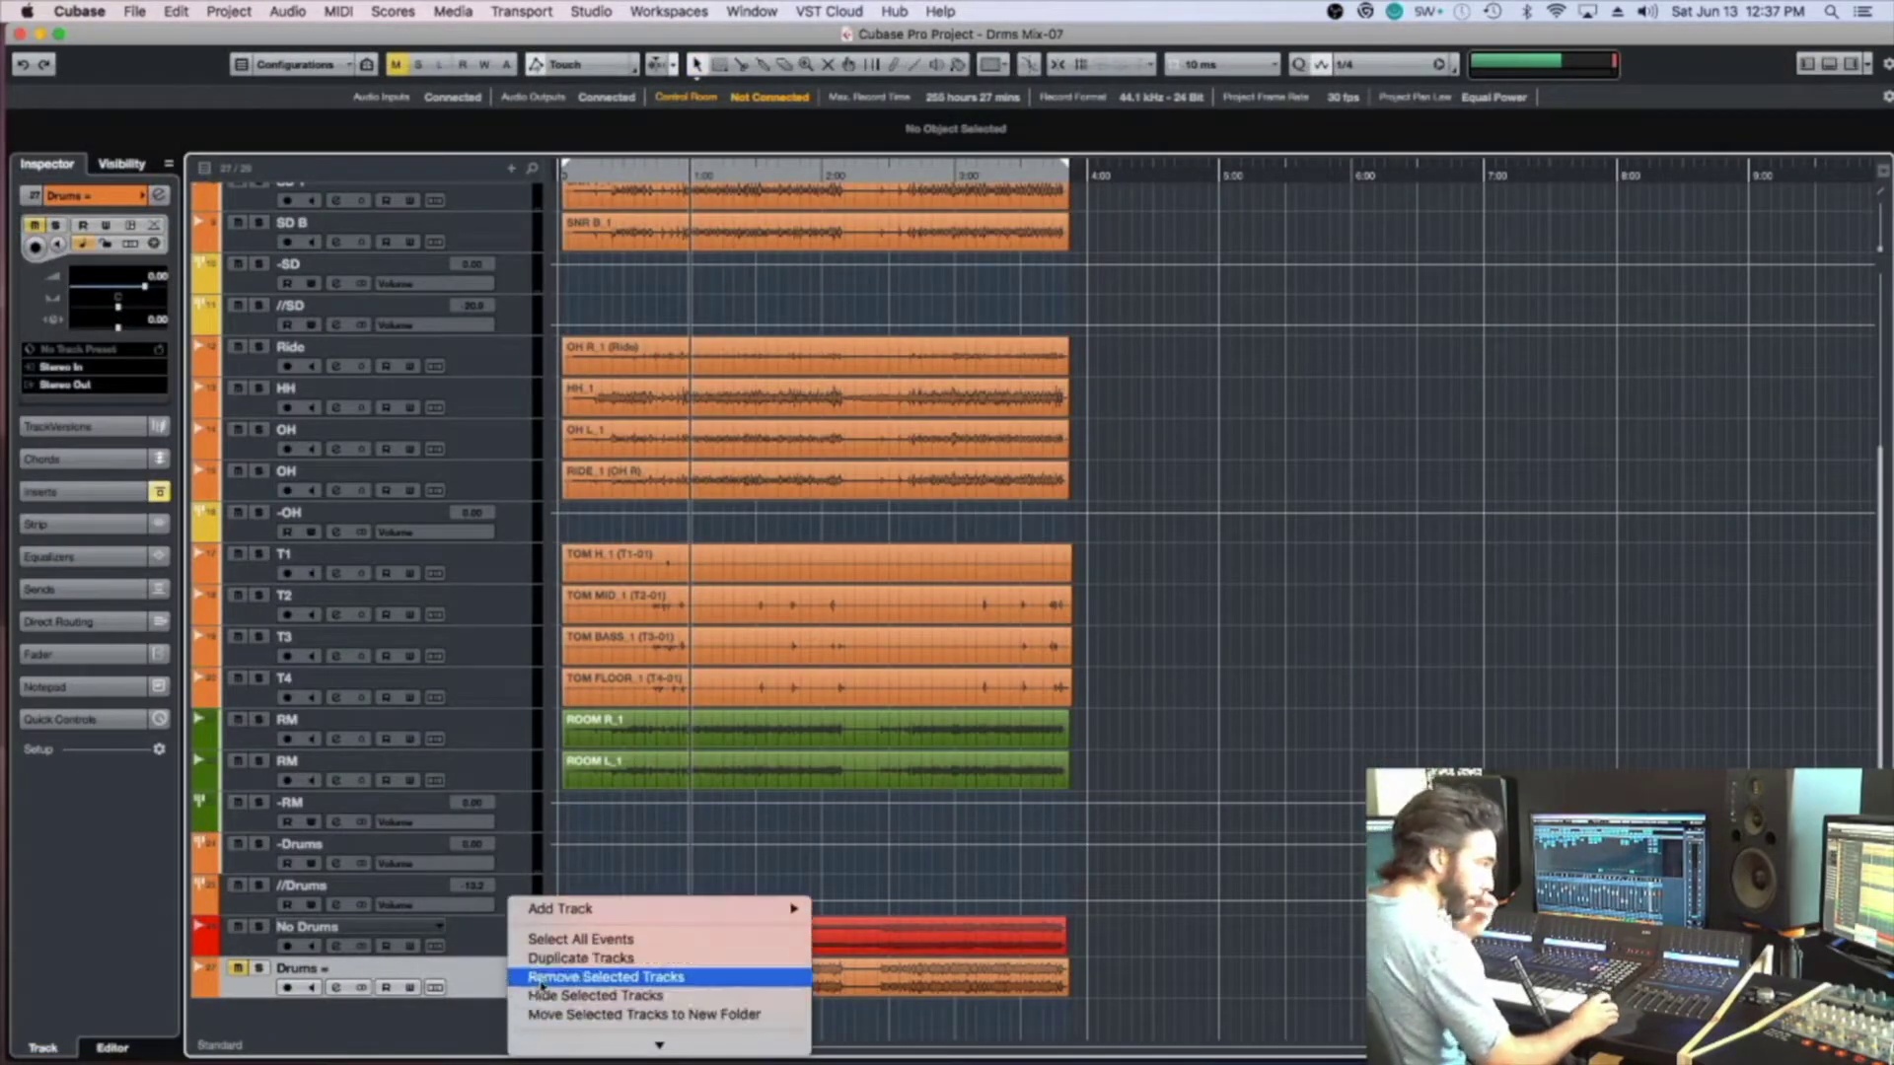
{"action": "left_click", "coordinate": [538, 979]}
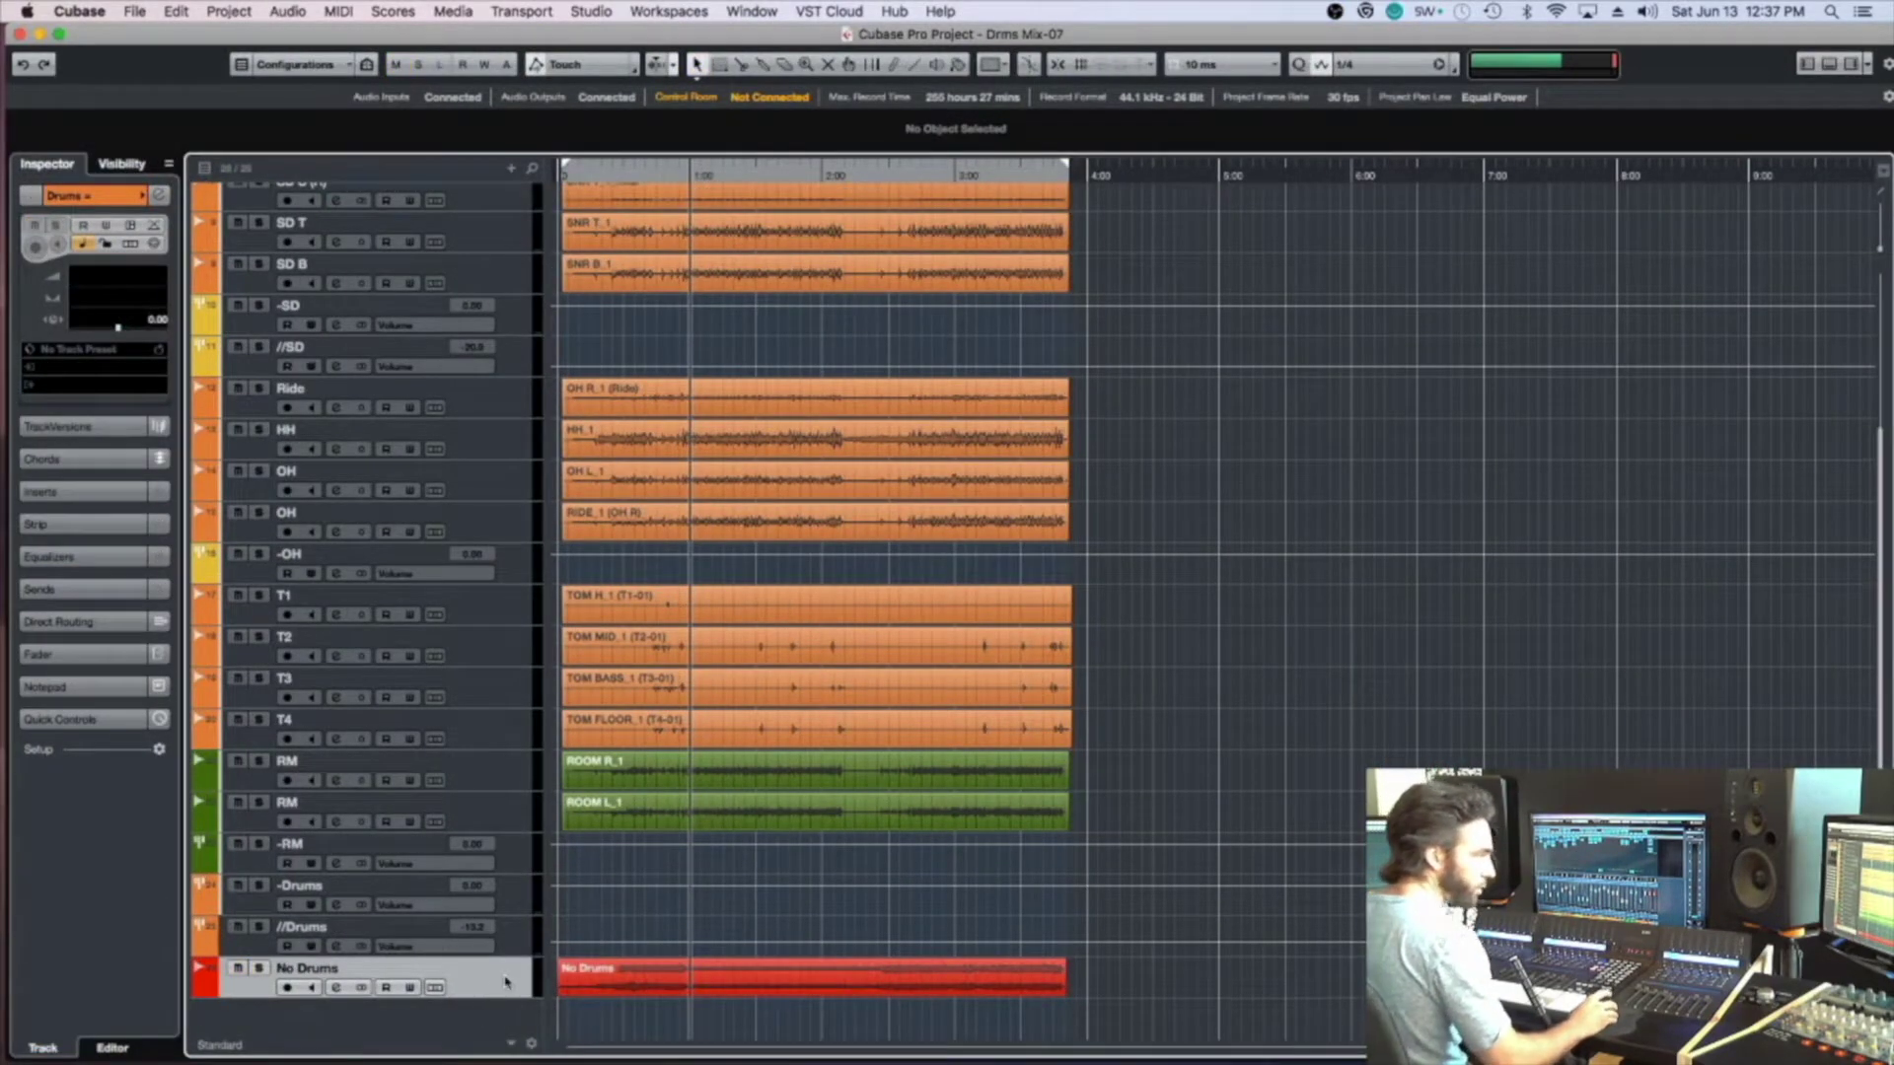
{"action": "right_click", "coordinate": [507, 982]}
{"action": "left_click", "coordinate": [605, 792]}
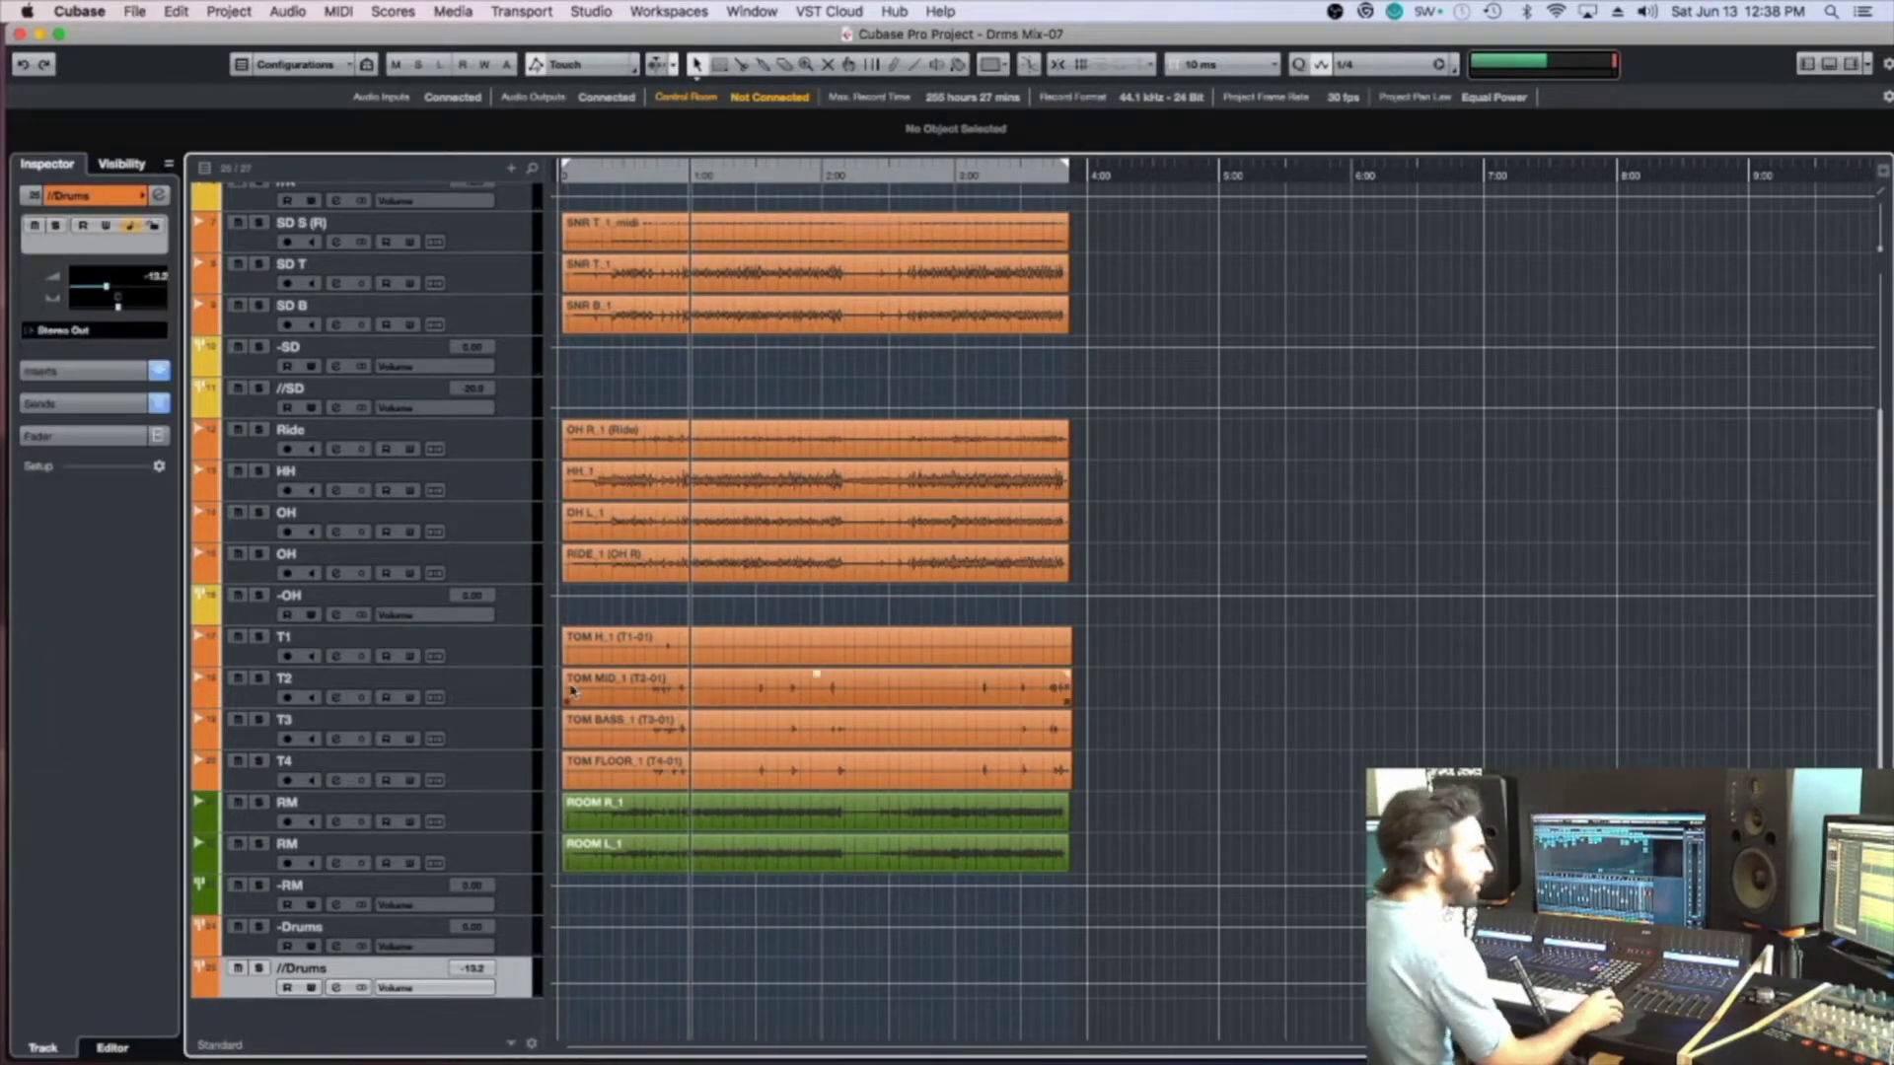
Start importing tracks from another project, choosing Mix-66.cpr in the Mix folder of Grooz Video
{"action": "key", "text": "F3"}
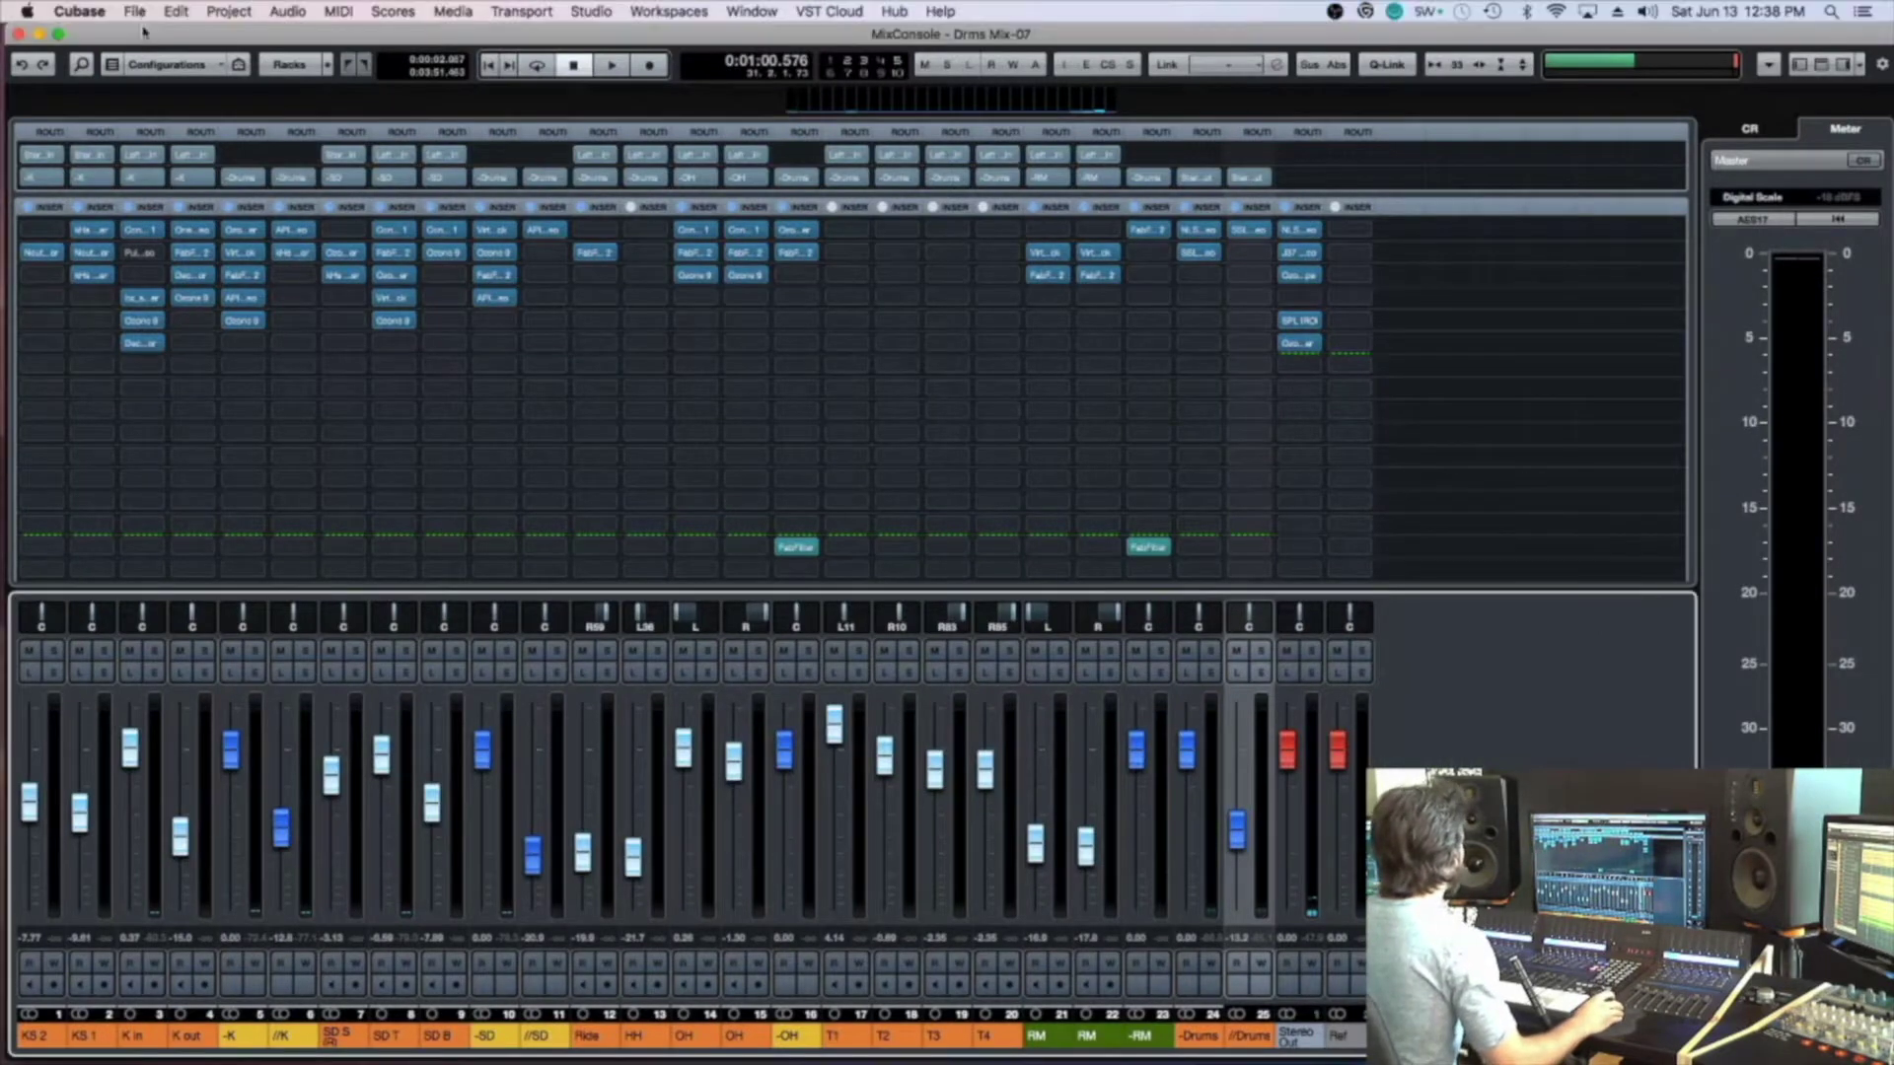
{"action": "left_click", "coordinate": [136, 12]}
{"action": "mouse_move", "coordinate": [200, 301]}
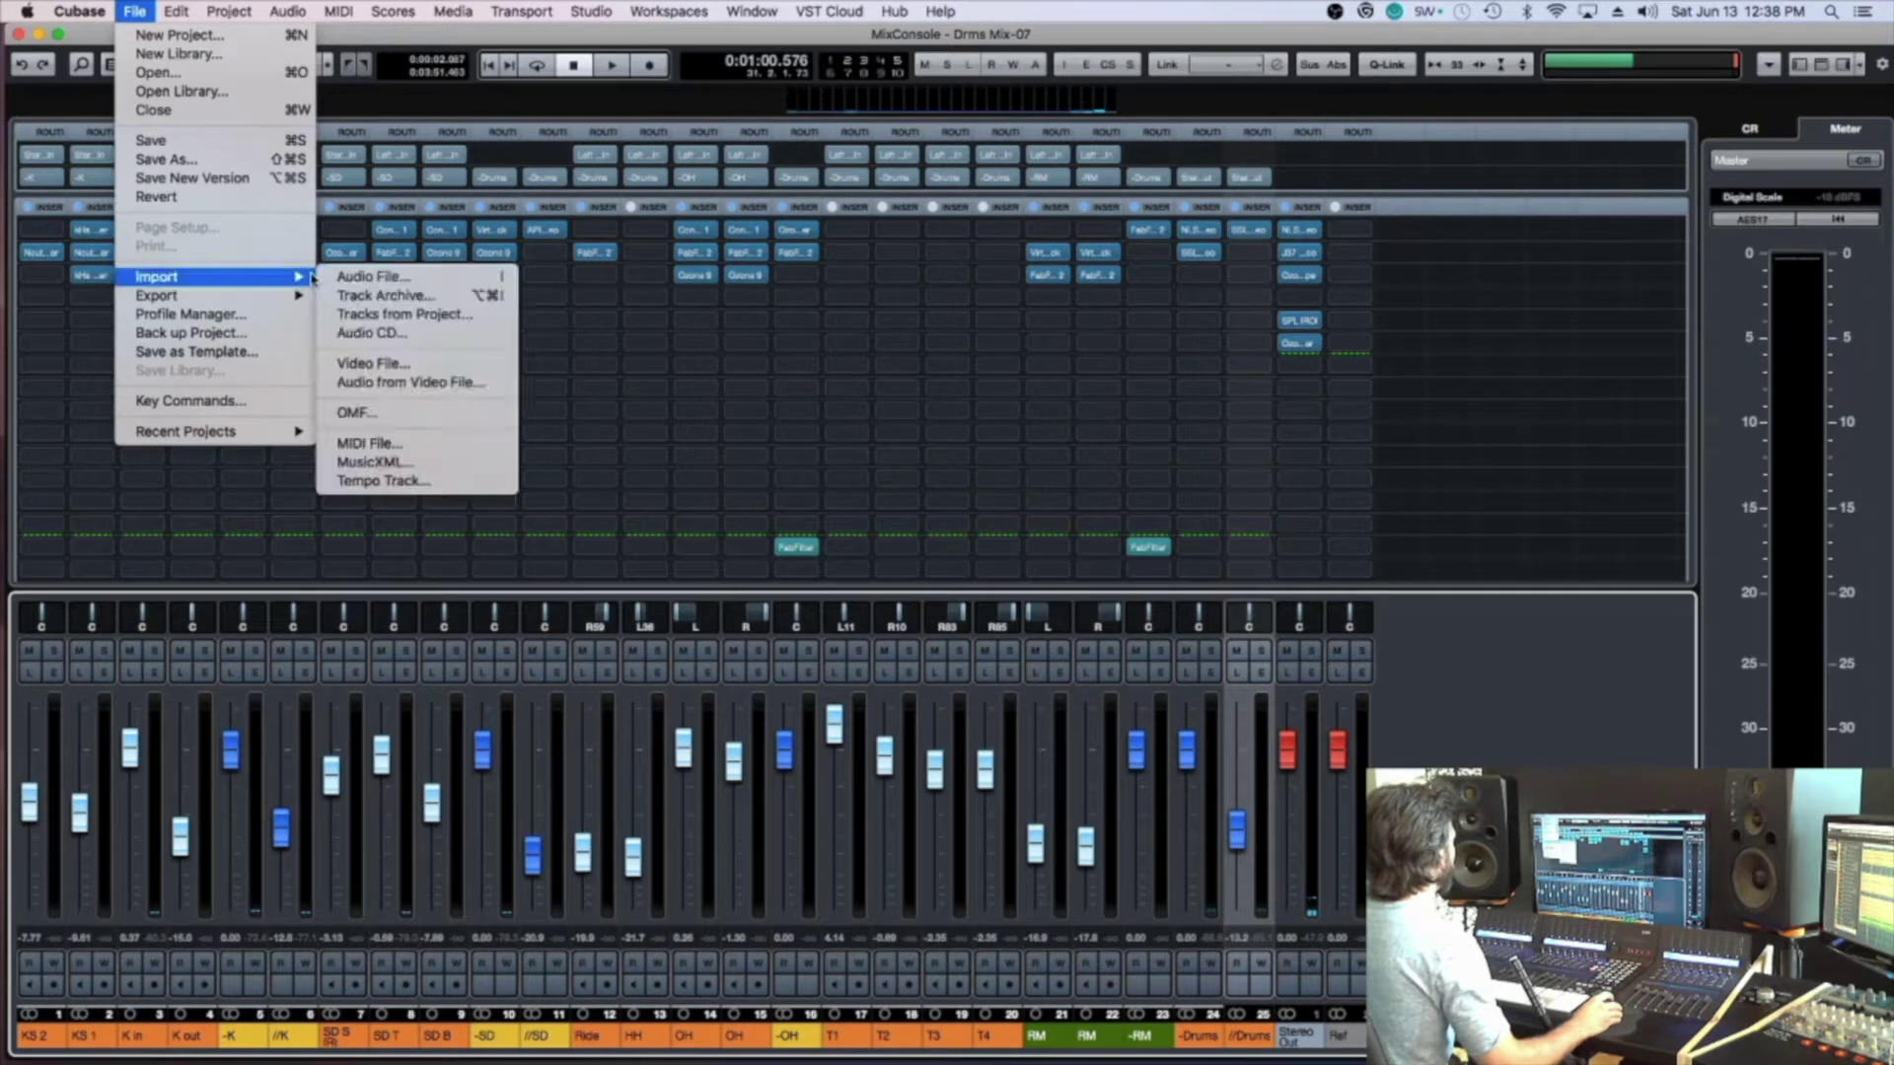
{"action": "left_click", "coordinate": [420, 313]}
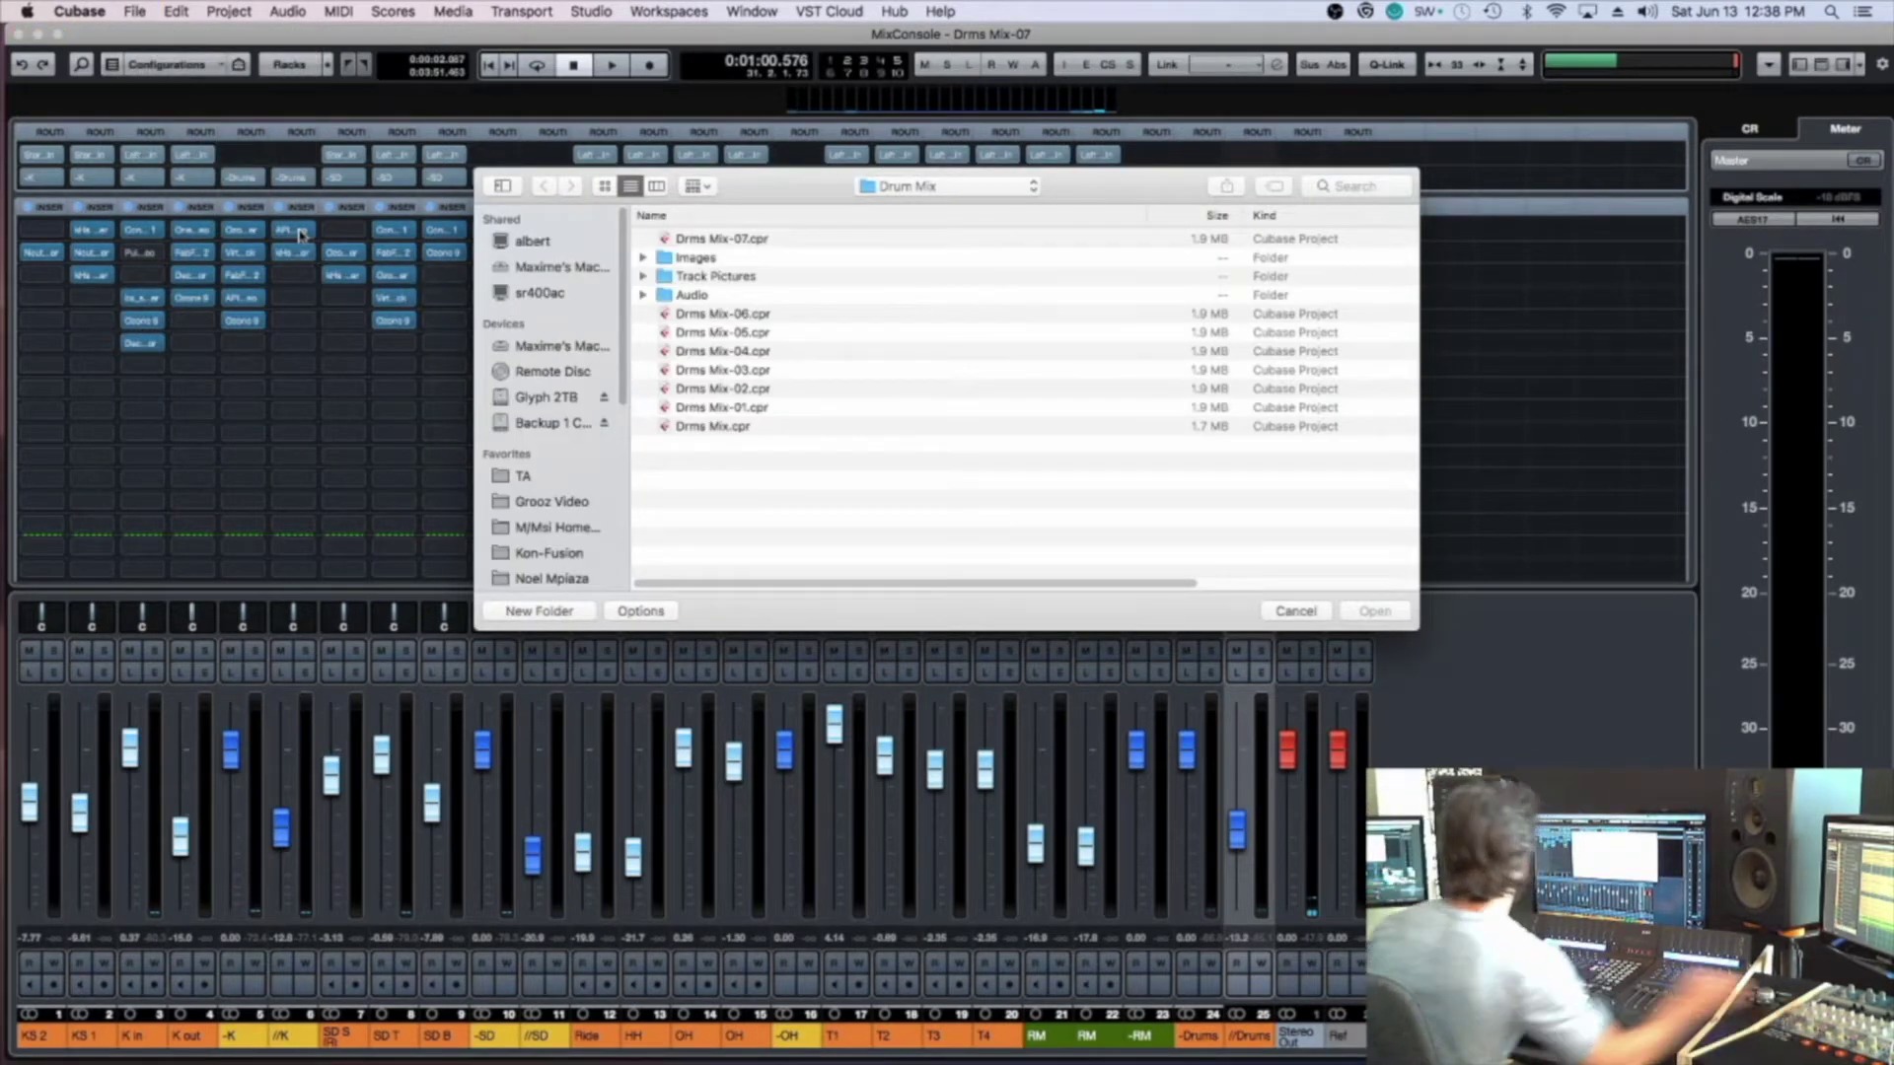
{"action": "left_click", "coordinate": [986, 194]}
{"action": "left_click", "coordinate": [982, 207]}
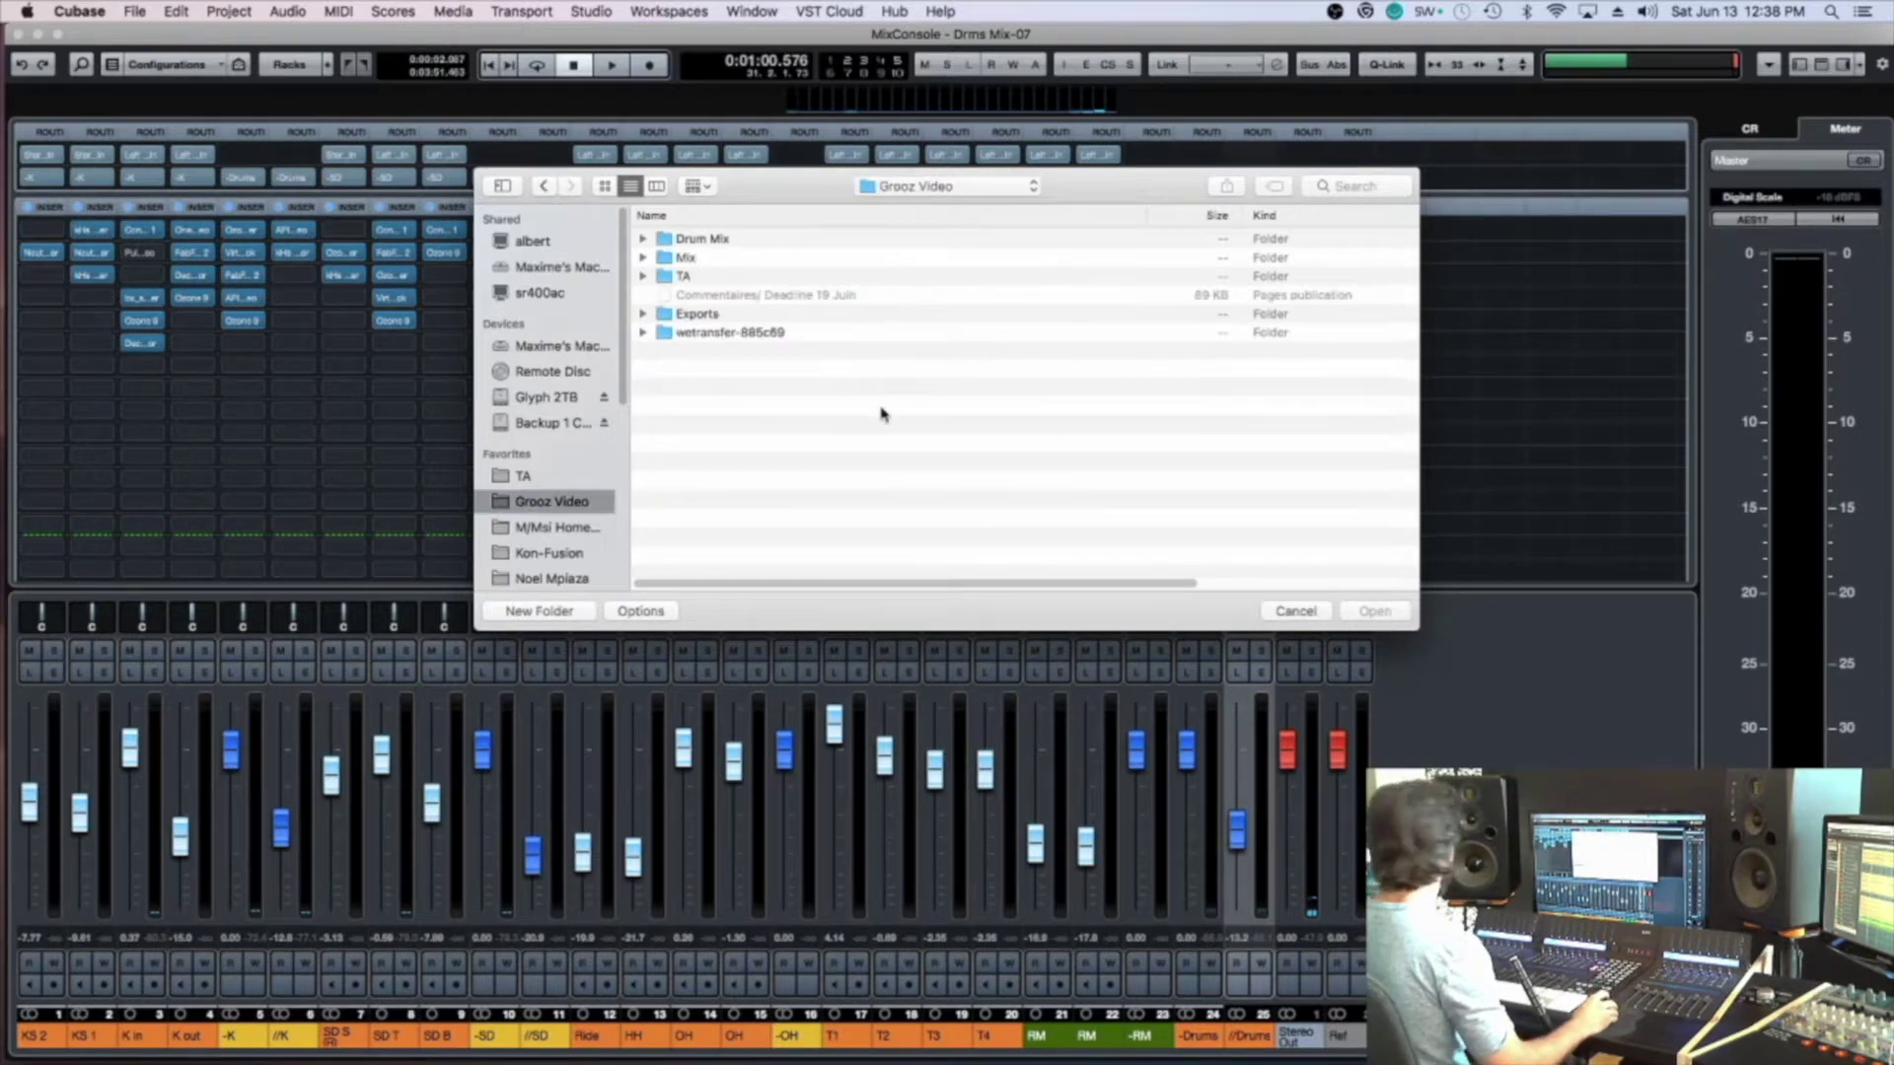
{"action": "double_click", "coordinate": [853, 257]}
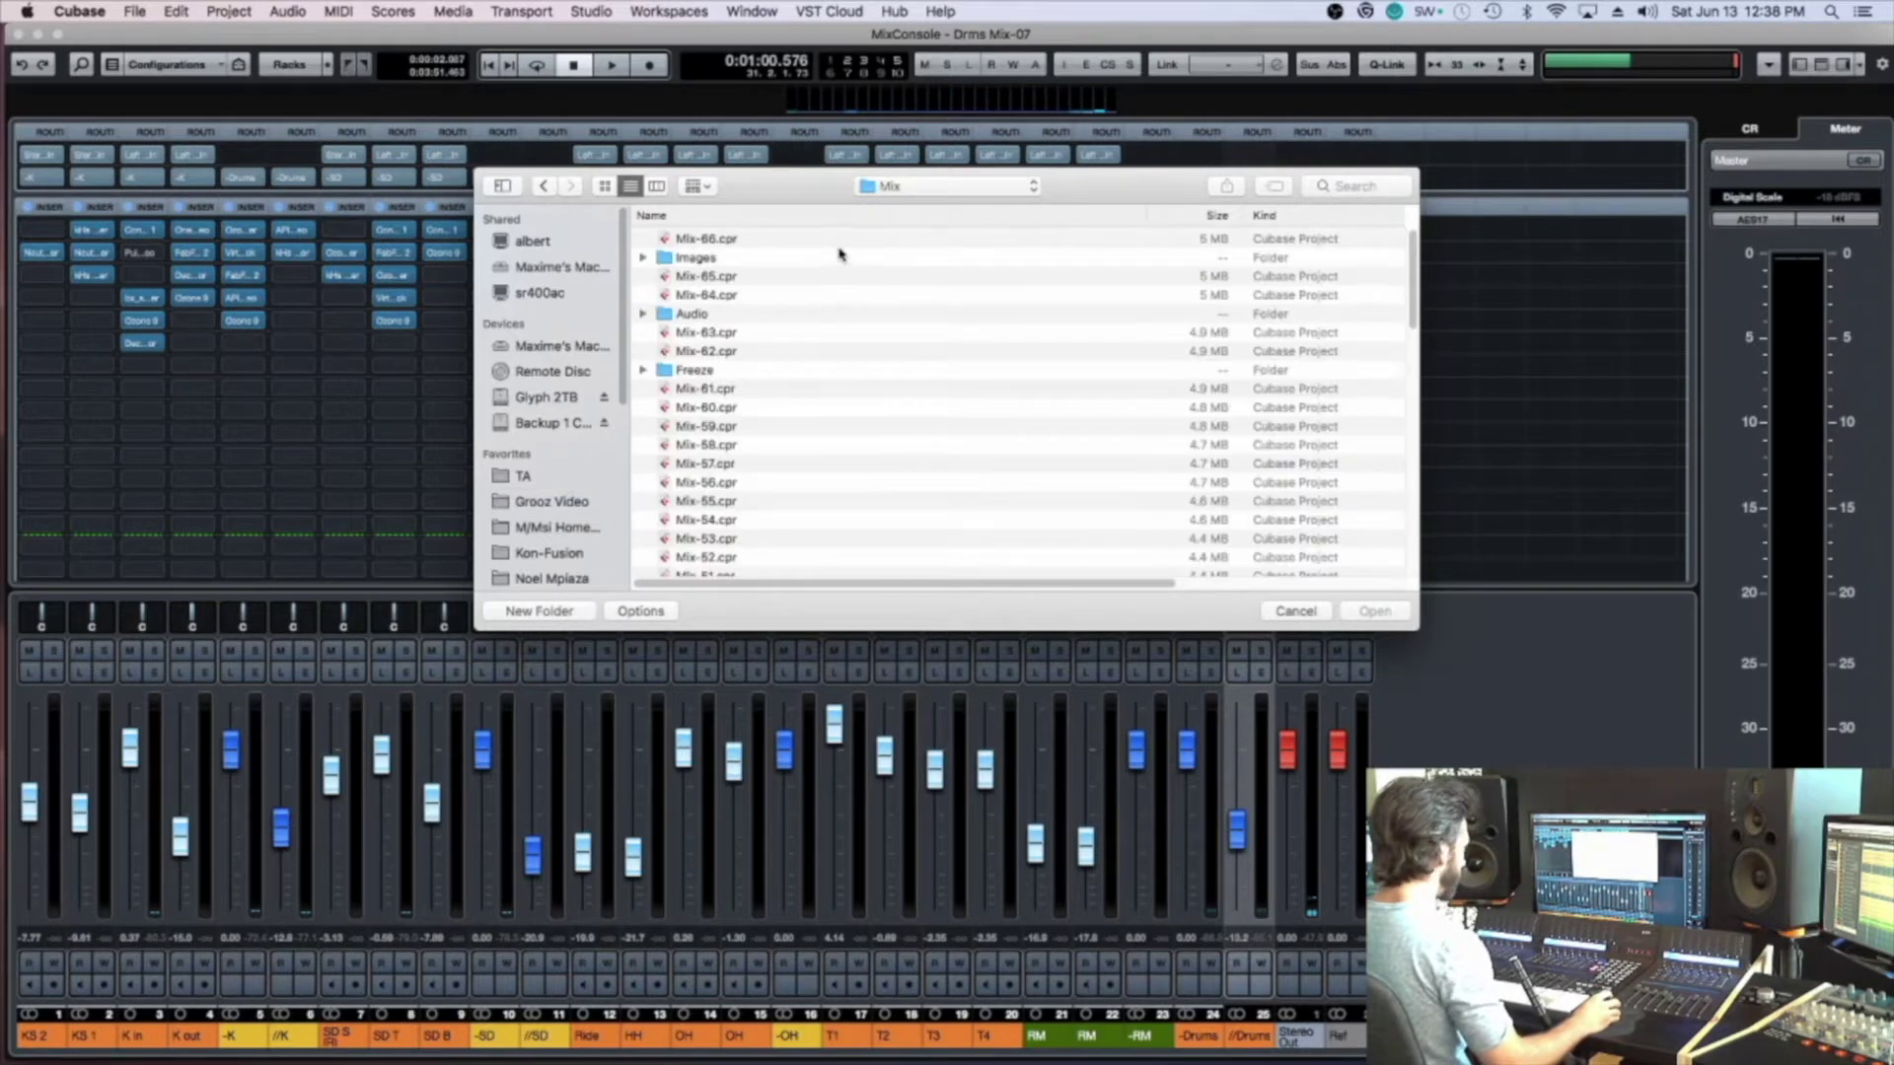
{"action": "left_click", "coordinate": [844, 243]}
{"action": "key", "text": "Return"}
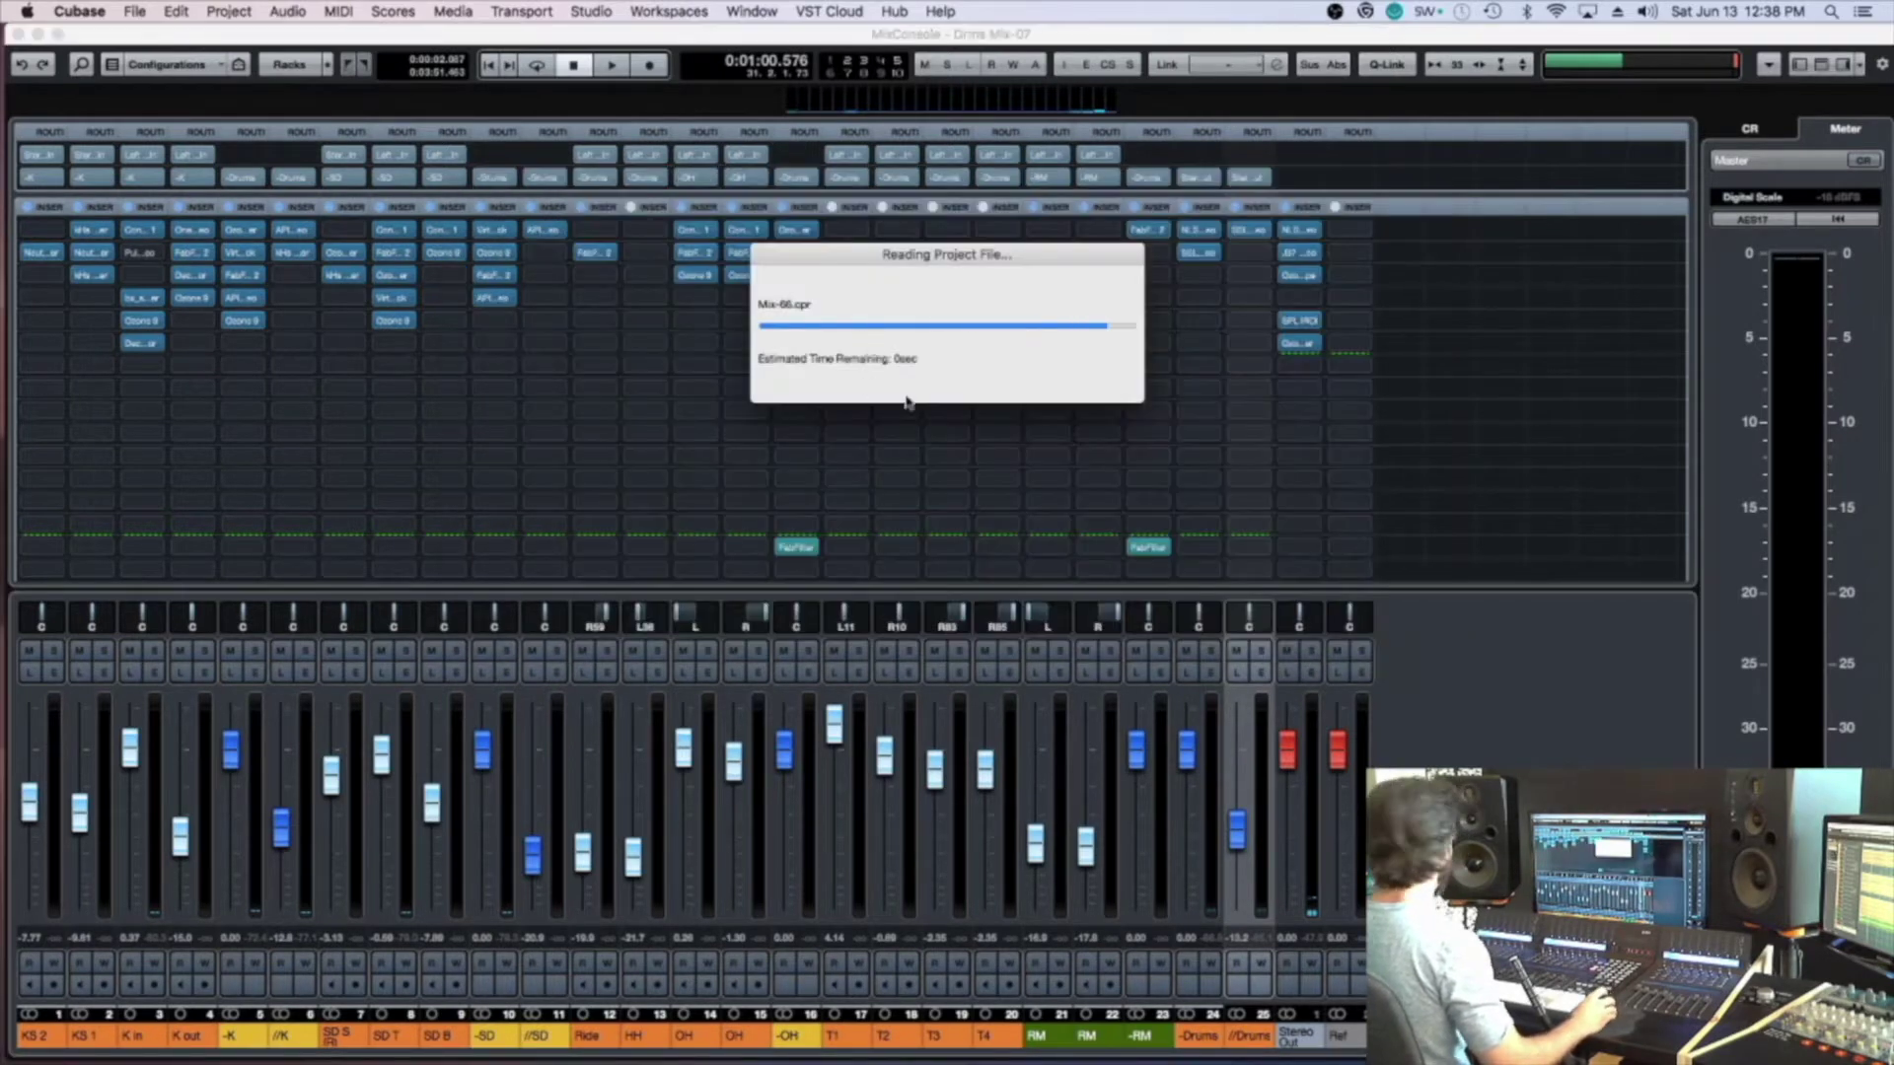
Import only the No Drums-01 audio track, leaving all other tracks of the chosen project deselected
{"action": "scroll", "coordinate": [836, 582], "scroll_direction": "down", "scroll_amount": 10}
{"action": "left_click", "coordinate": [1199, 422]}
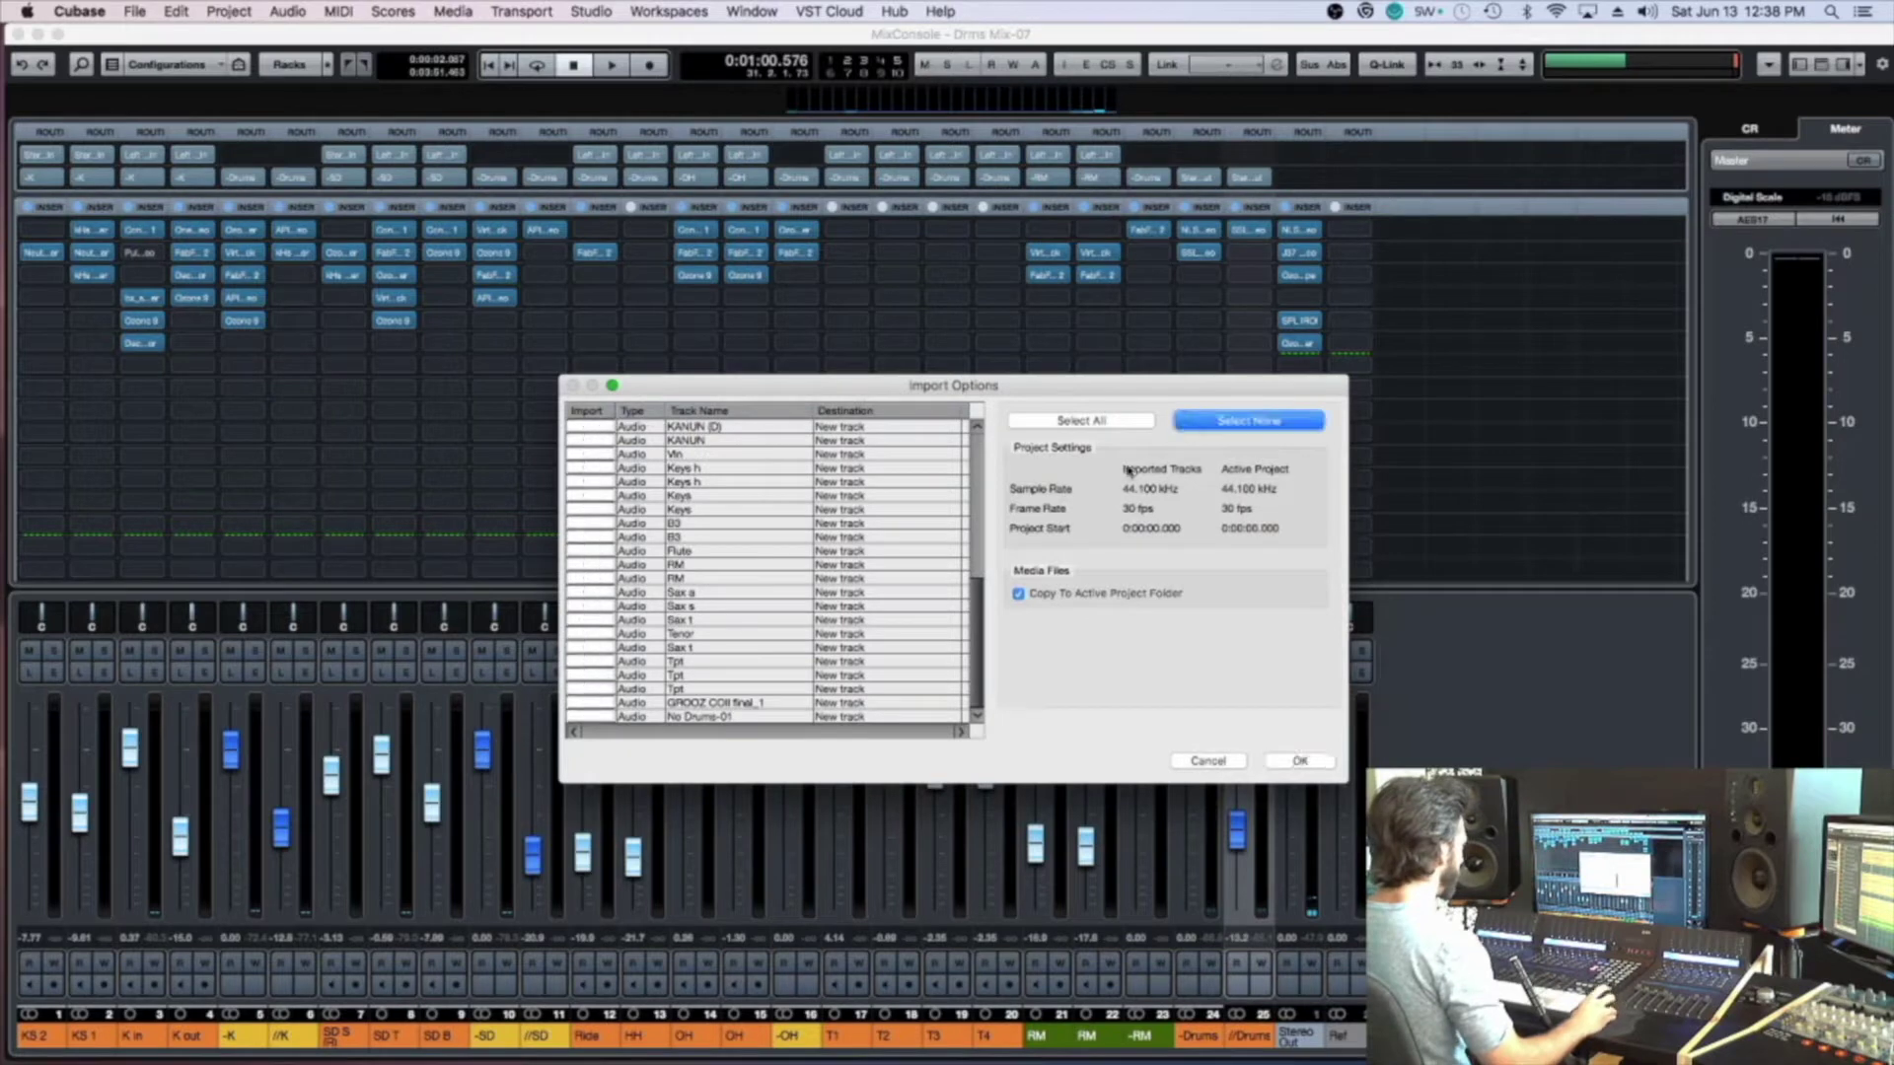
{"action": "left_click", "coordinate": [1283, 764]}
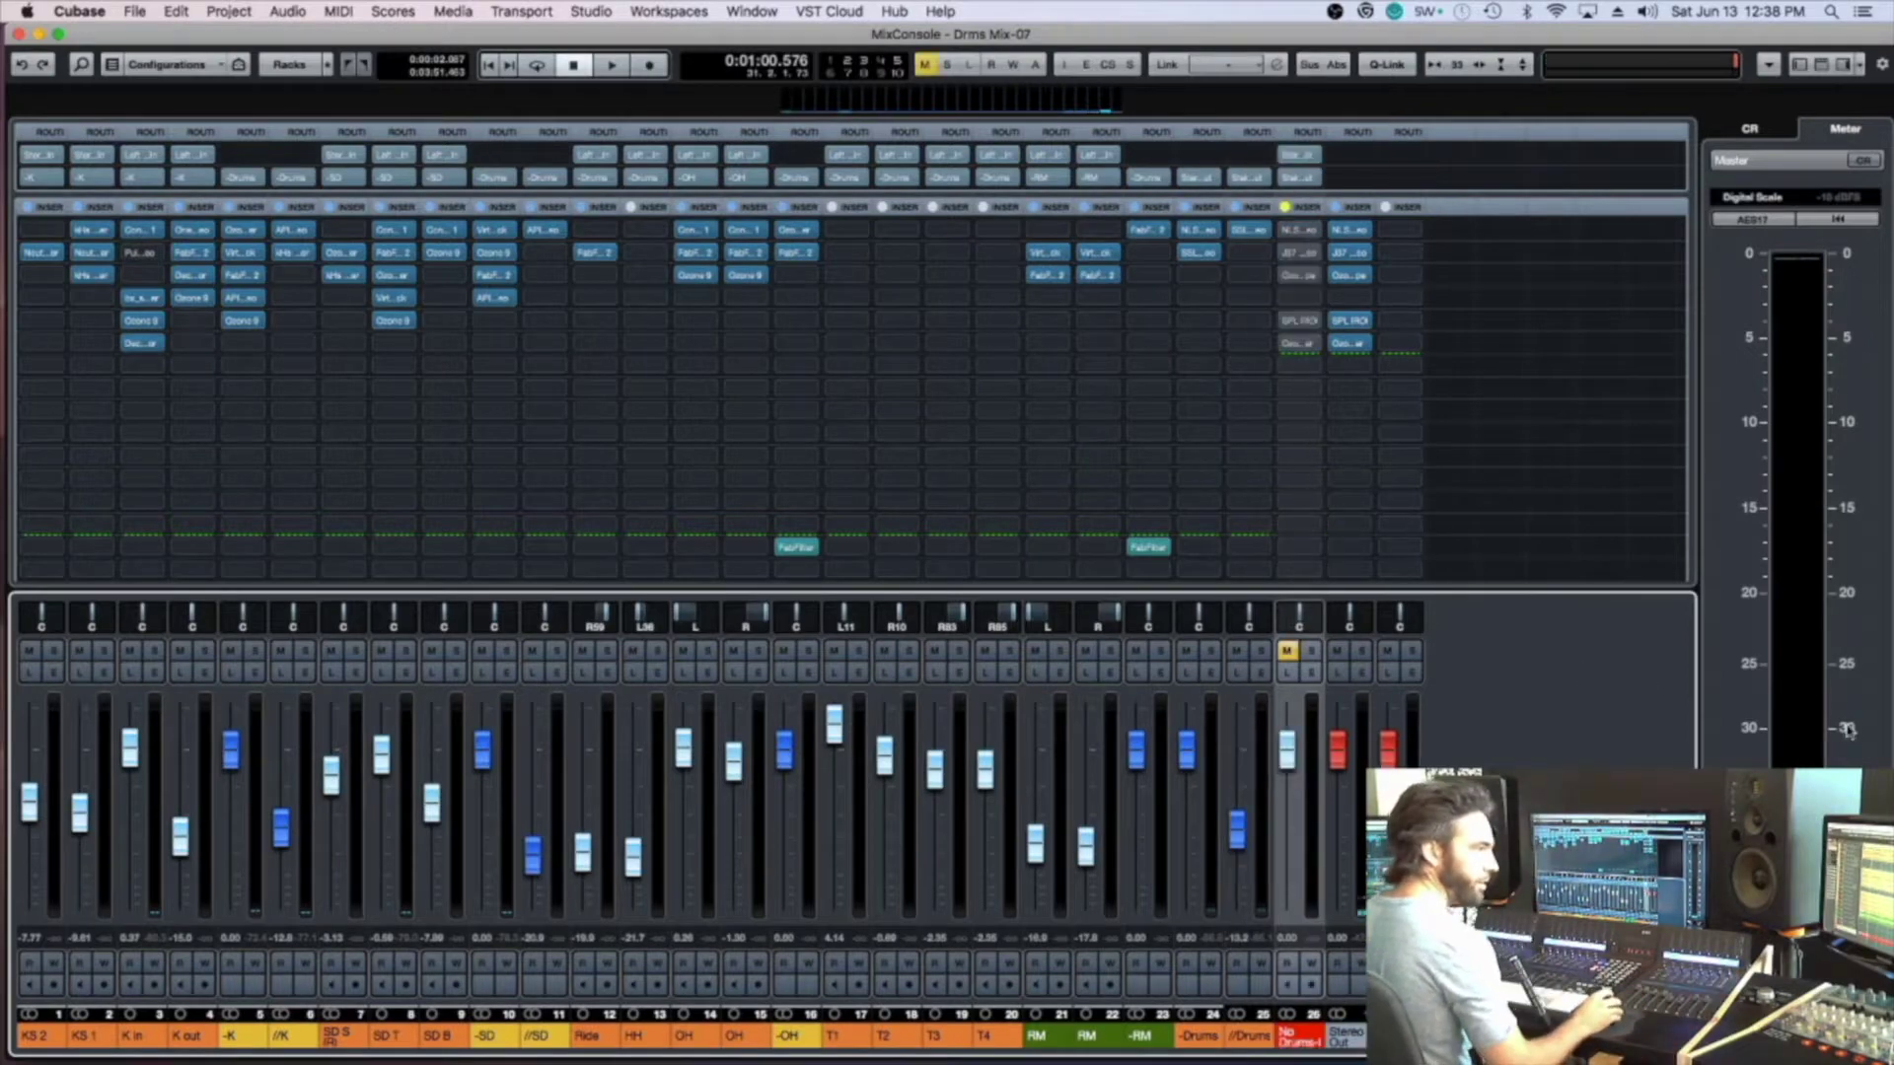
Clear all insert effects from the imported No Drums-01 channel in the mixer and unmute it
{"action": "key", "text": "F3"}
{"action": "key", "text": "F3"}
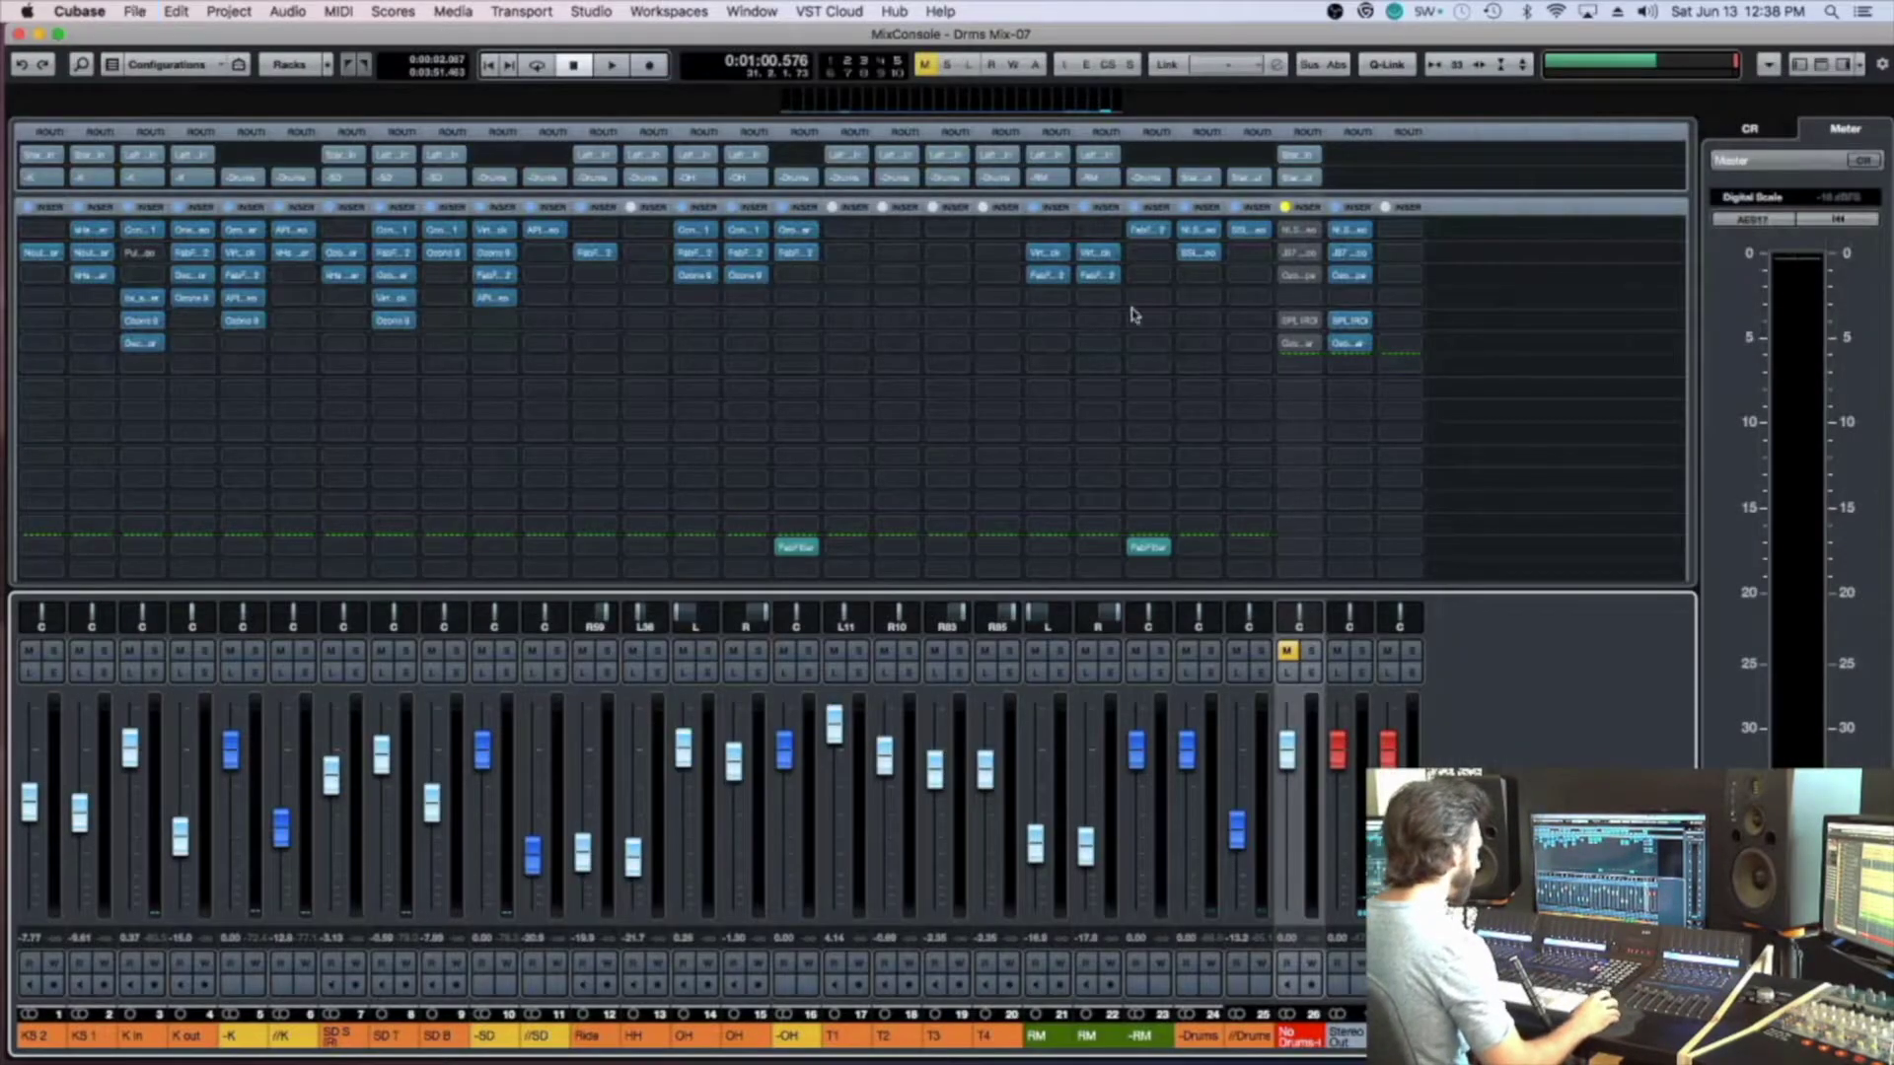
{"action": "left_click_drag", "start_coordinate": [1300, 225], "coordinate": [1333, 219]}
{"action": "left_click", "coordinate": [1334, 207]}
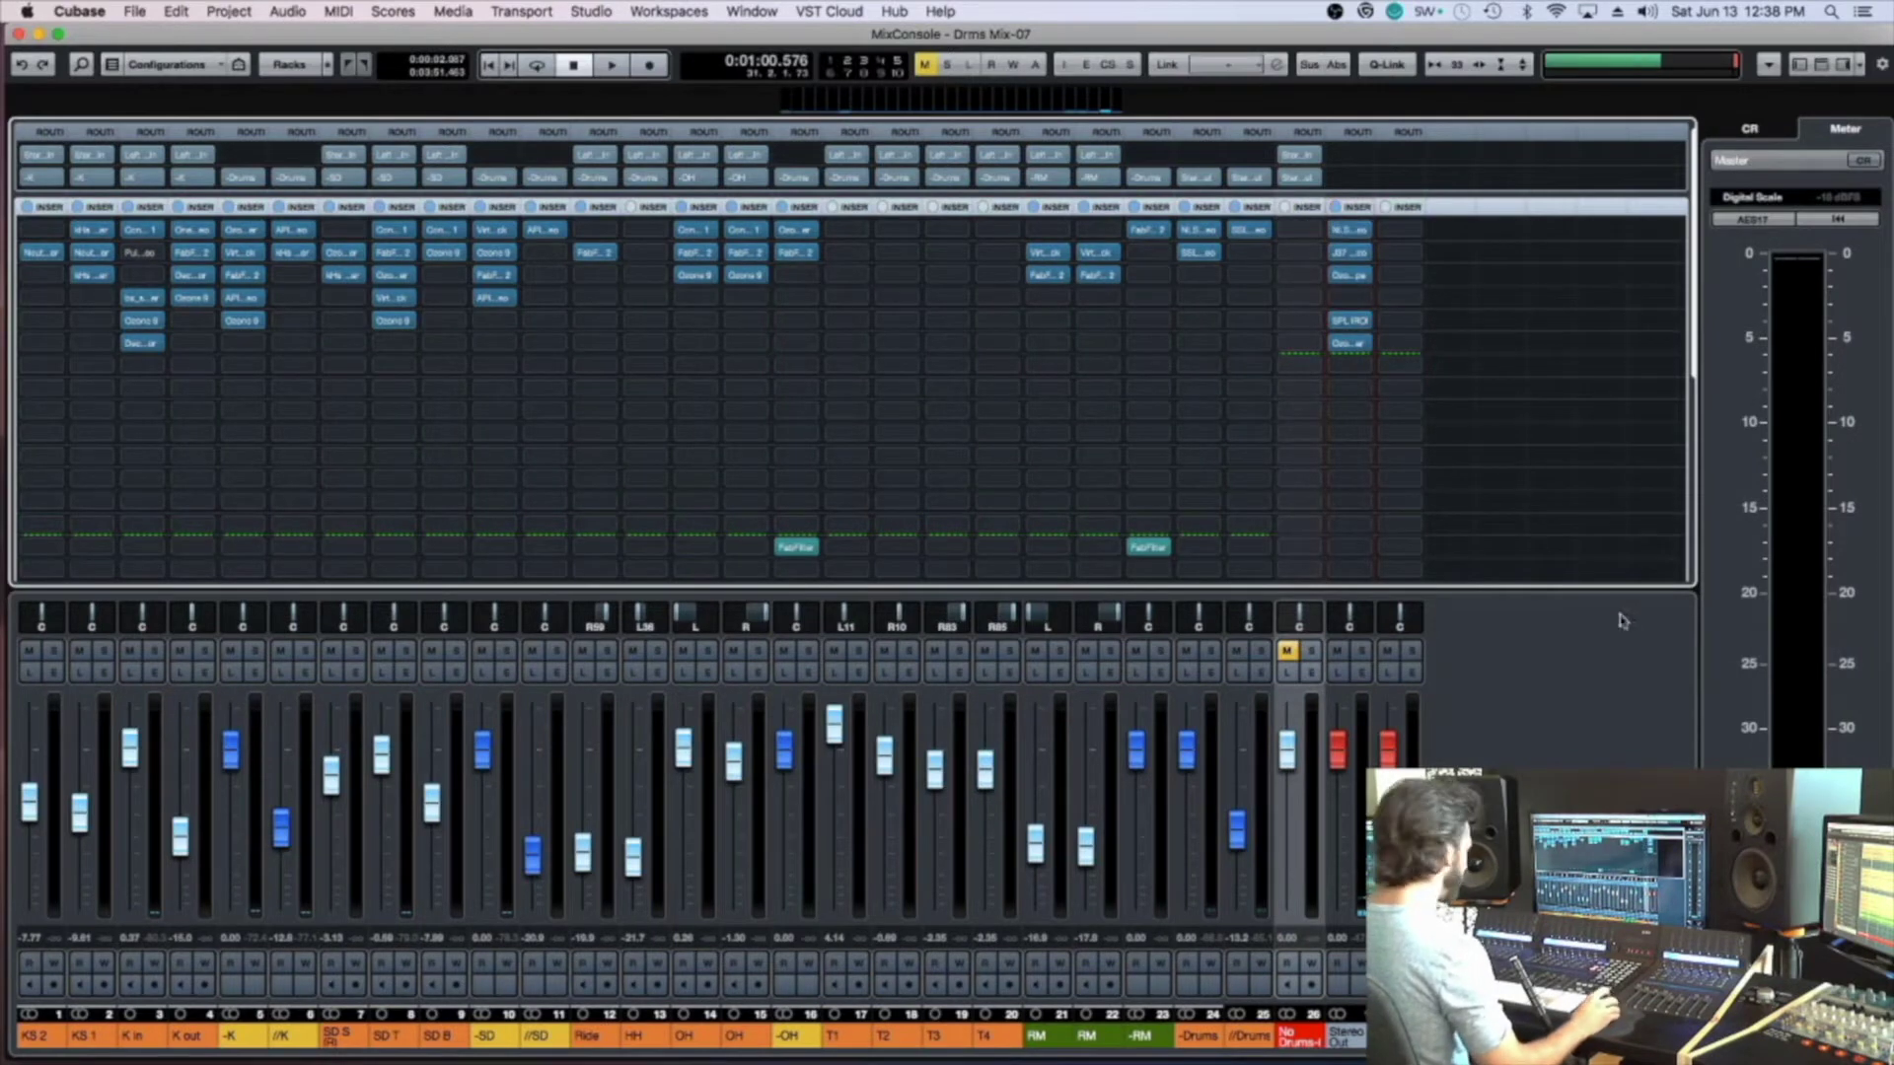
{"action": "left_click", "coordinate": [1288, 651]}
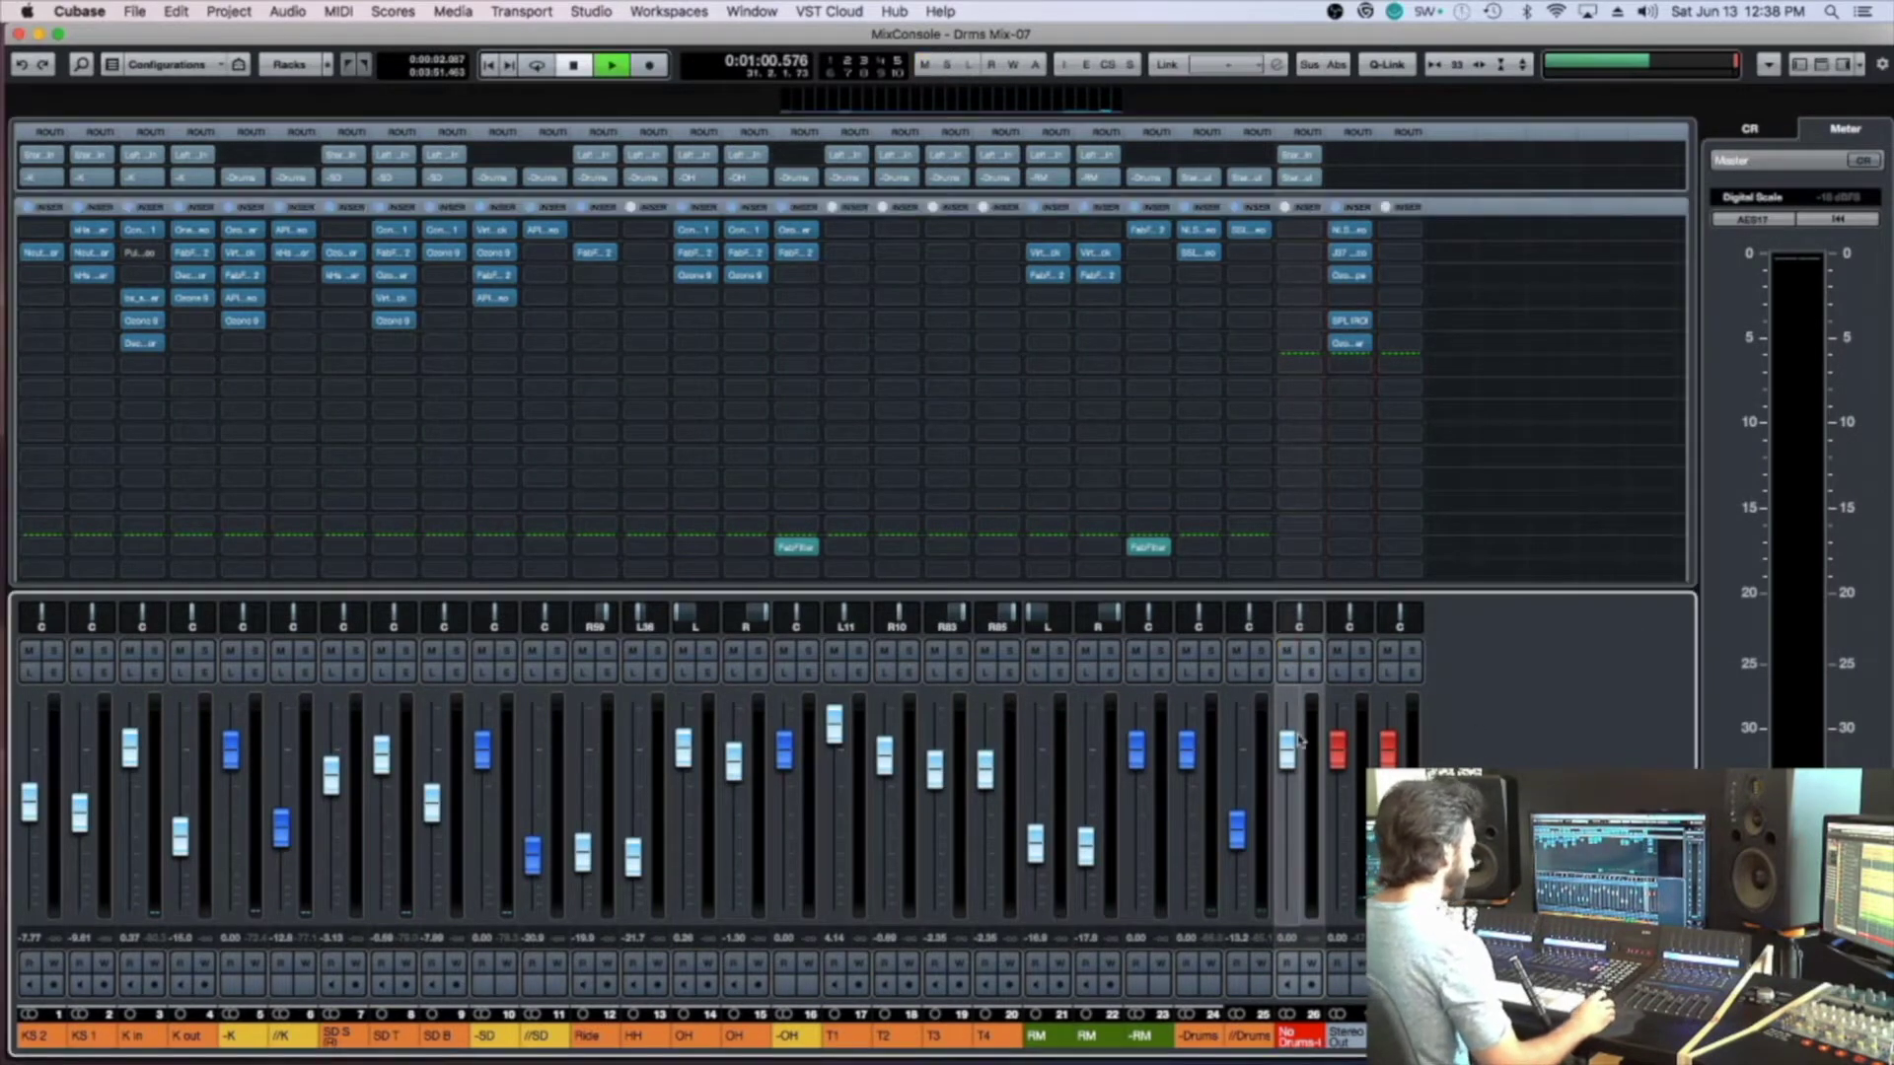
Play the drum channels together with the No Drums-01 track as a check, and save the project as a new version
{"action": "key", "text": "space"}
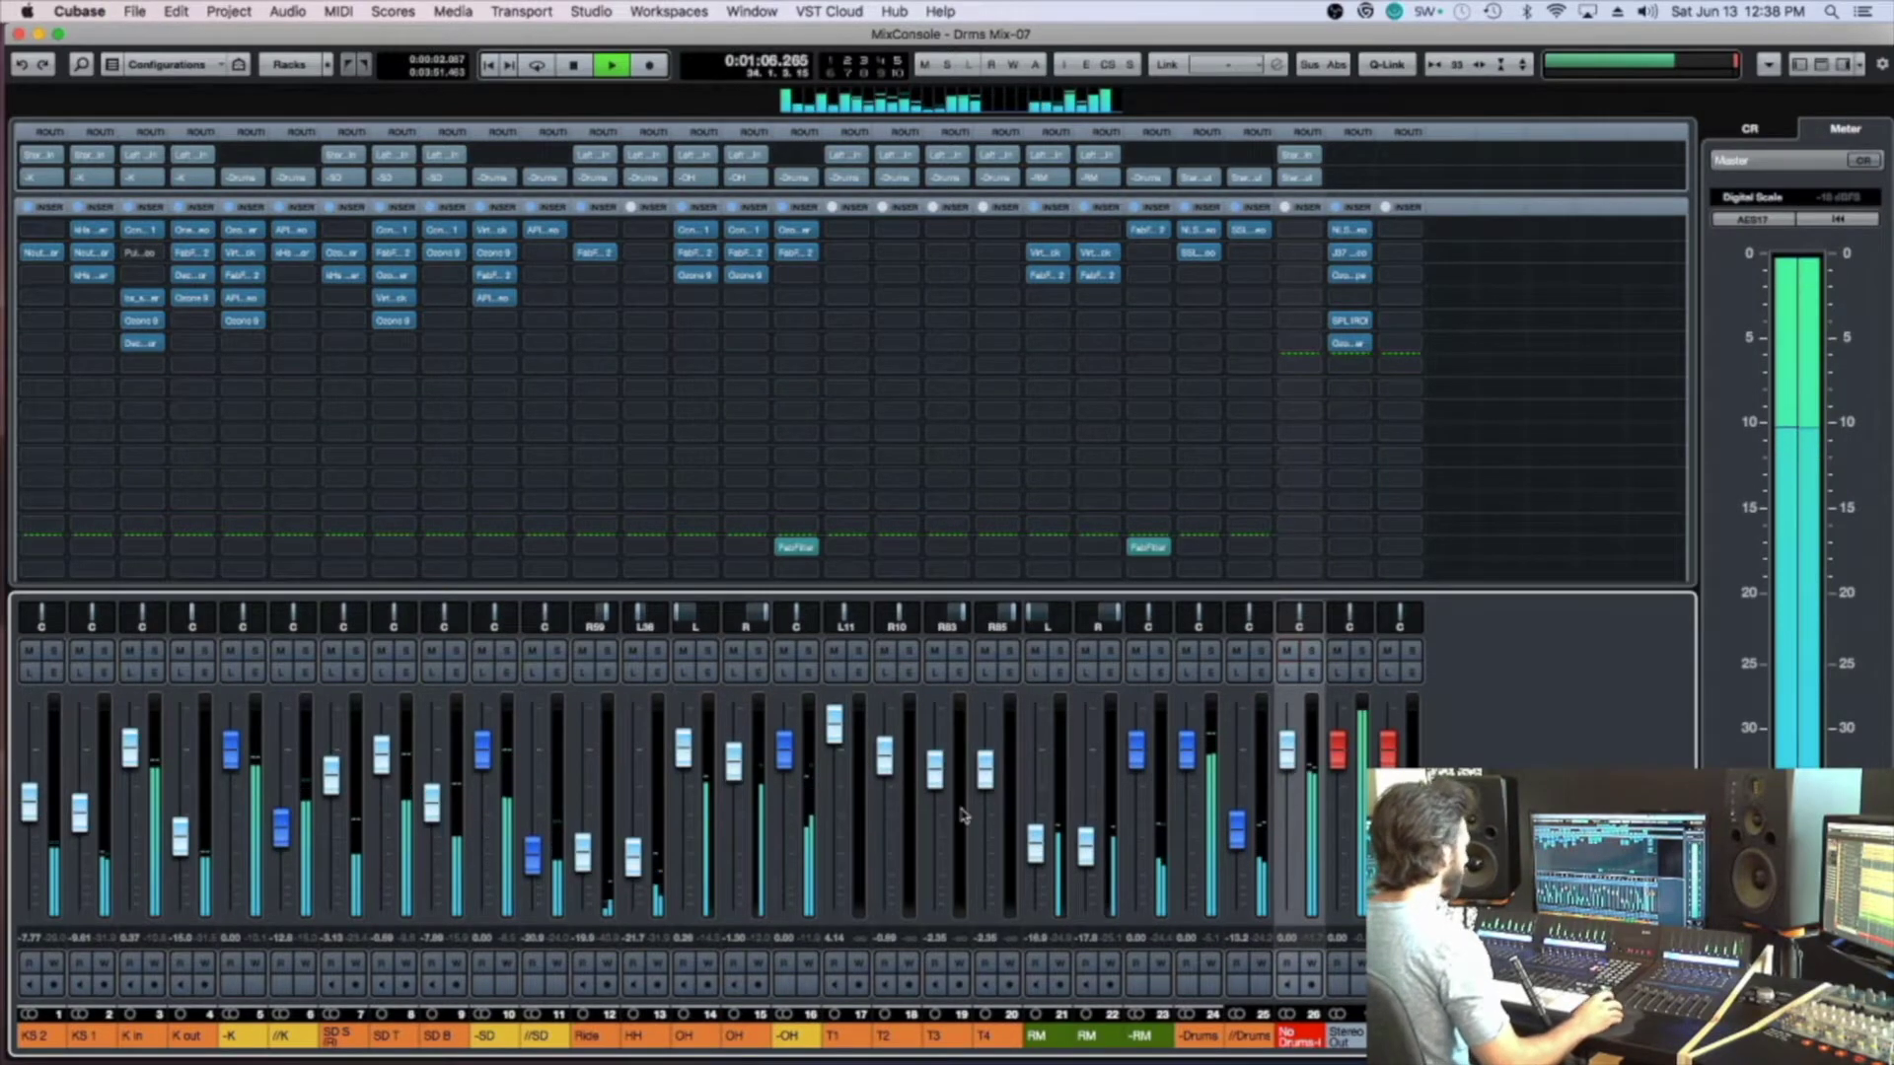
{"action": "left_click", "coordinate": [1288, 651]}
{"action": "left_click", "coordinate": [1288, 651]}
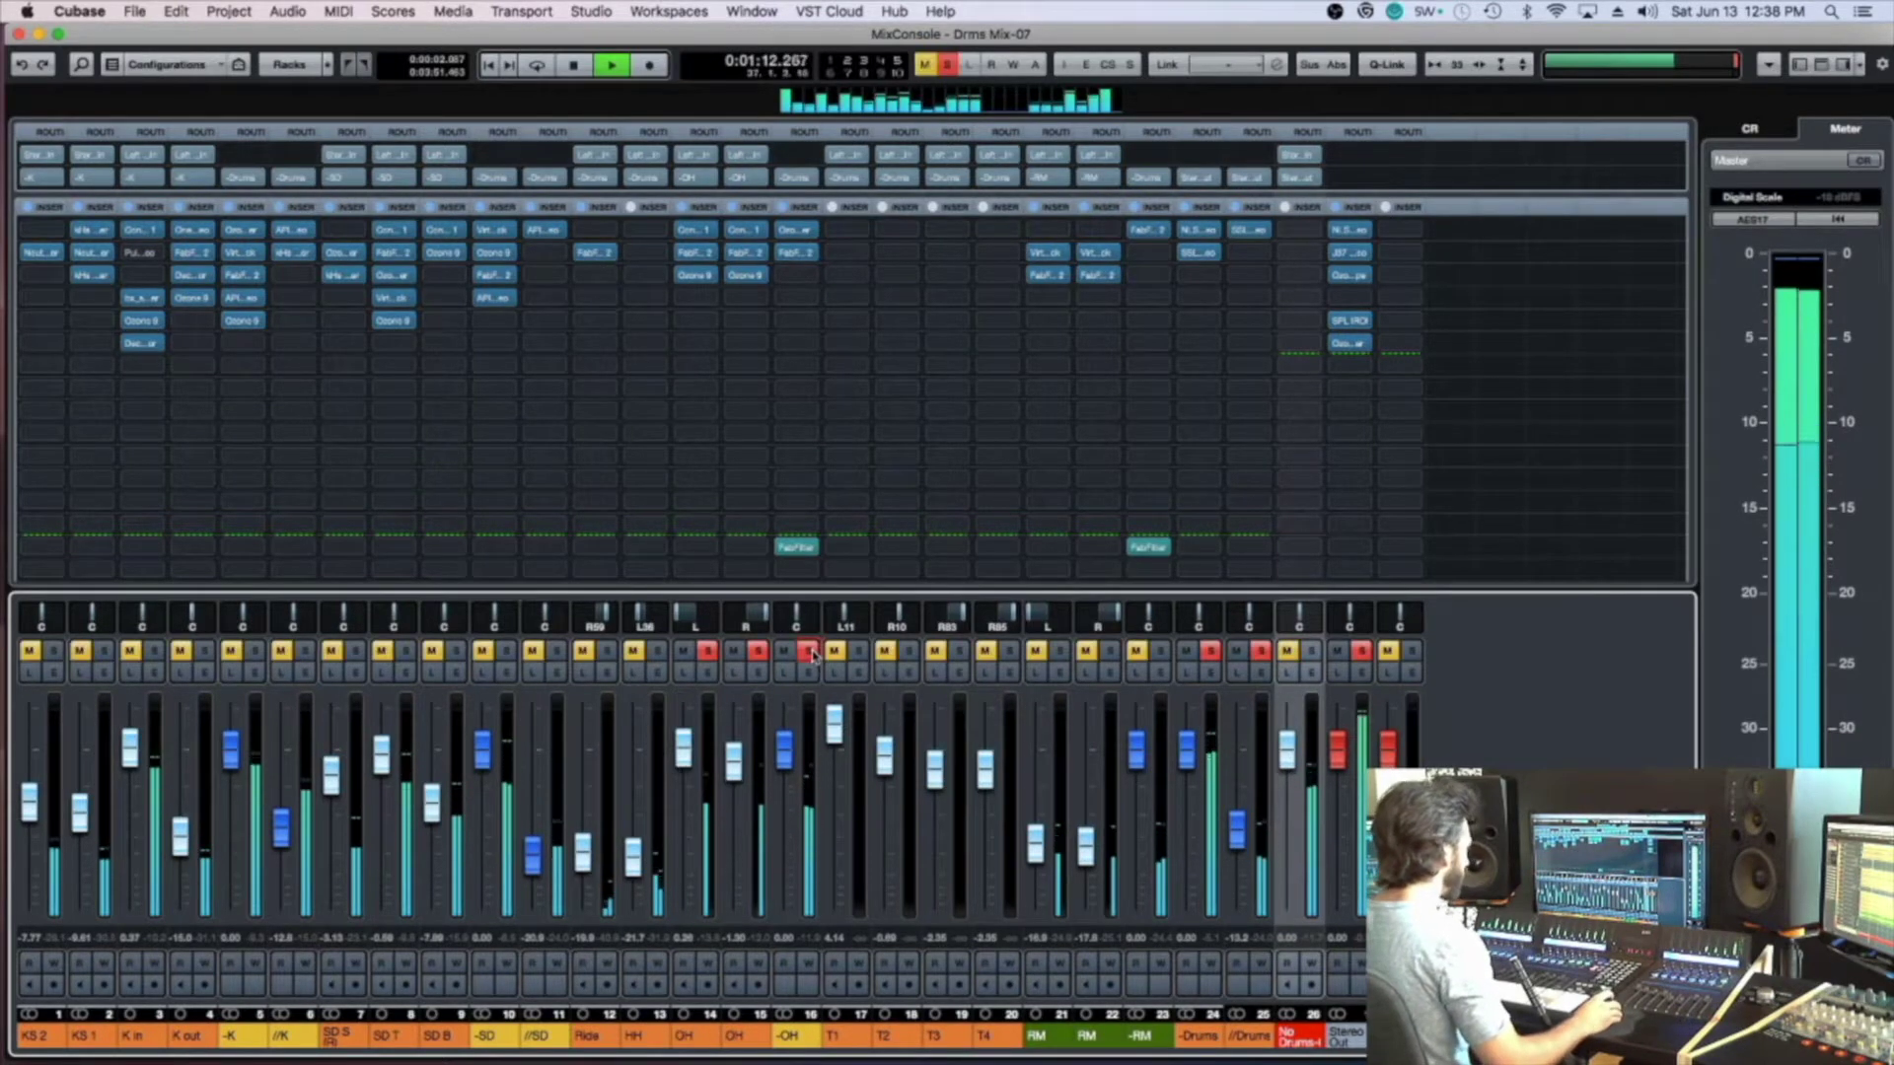
{"action": "key", "text": "space"}
{"action": "key", "text": "super+alt+s"}
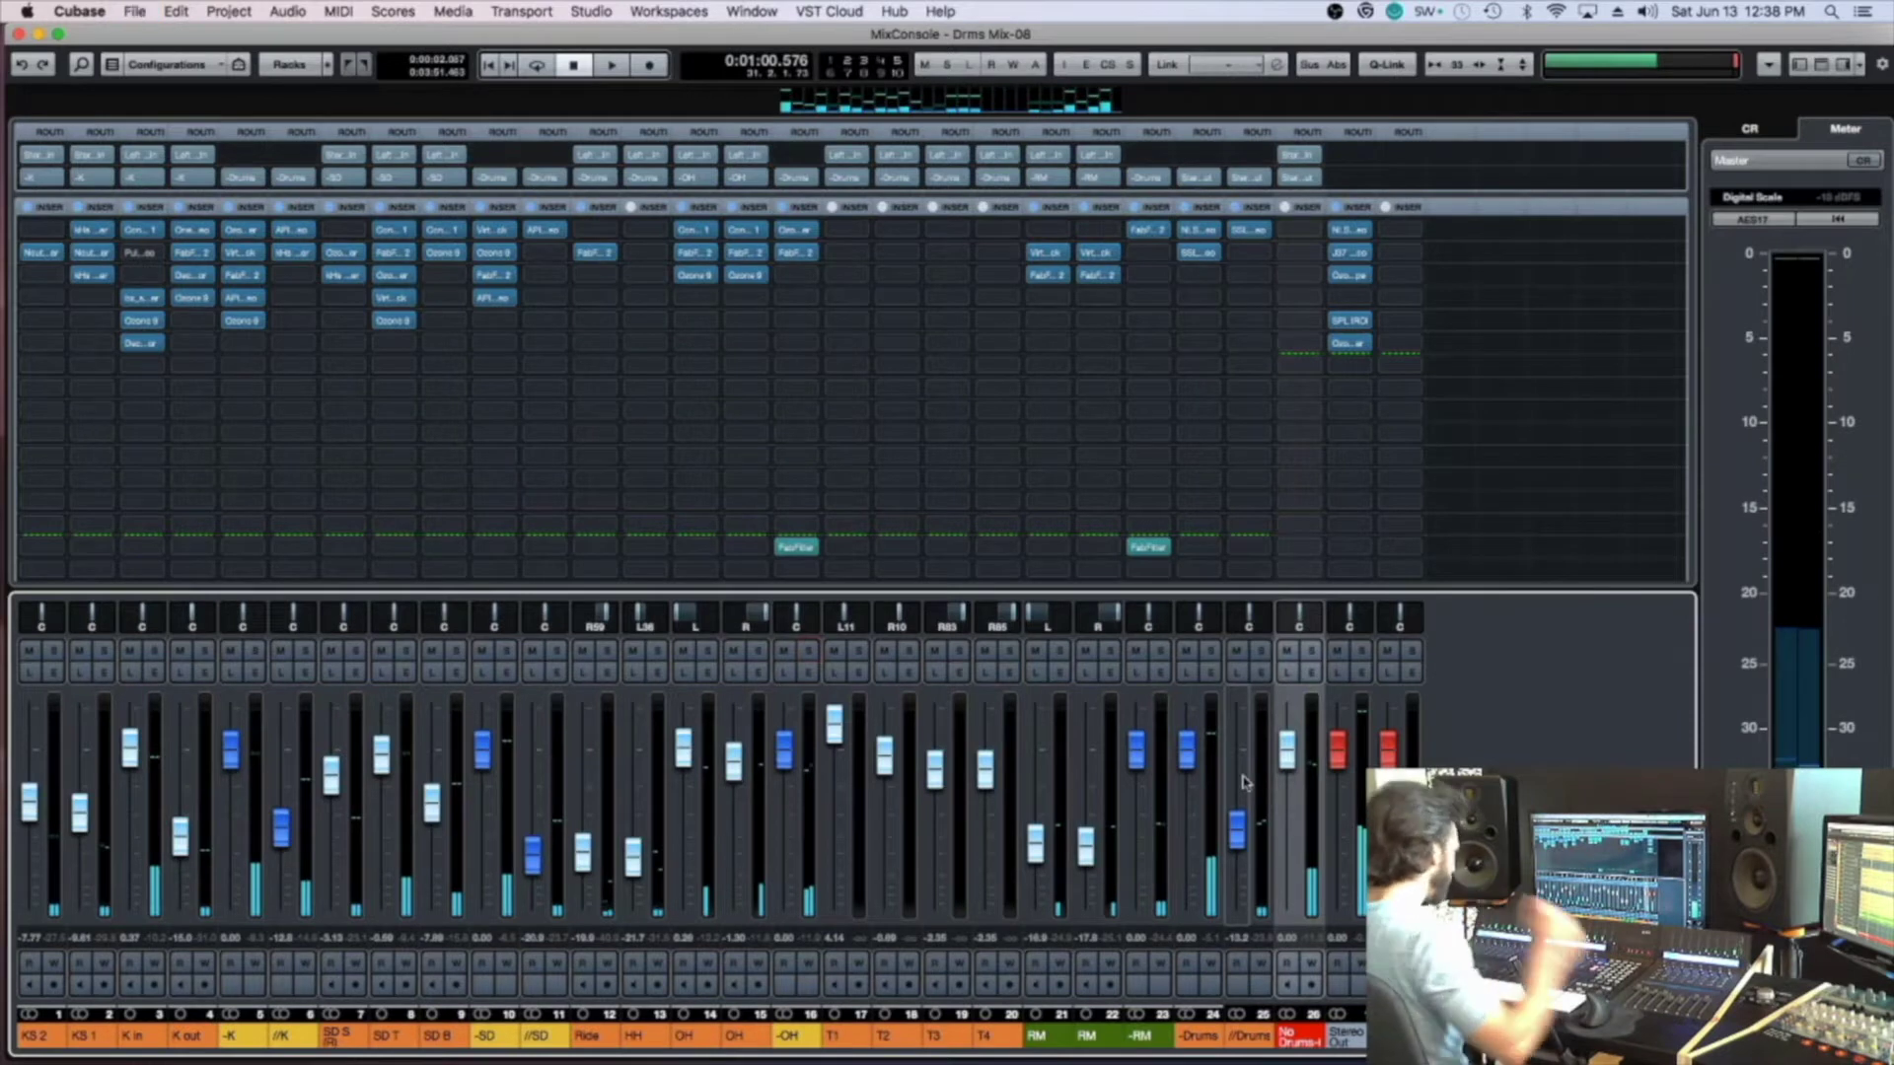
Import the *Slate Plate, *Plate, *True Verb, *Reverence, *Many and *SpcEch effect tracks from the FX.xml track archive
{"action": "key", "text": "super+o"}
{"action": "double_click", "coordinate": [856, 249]}
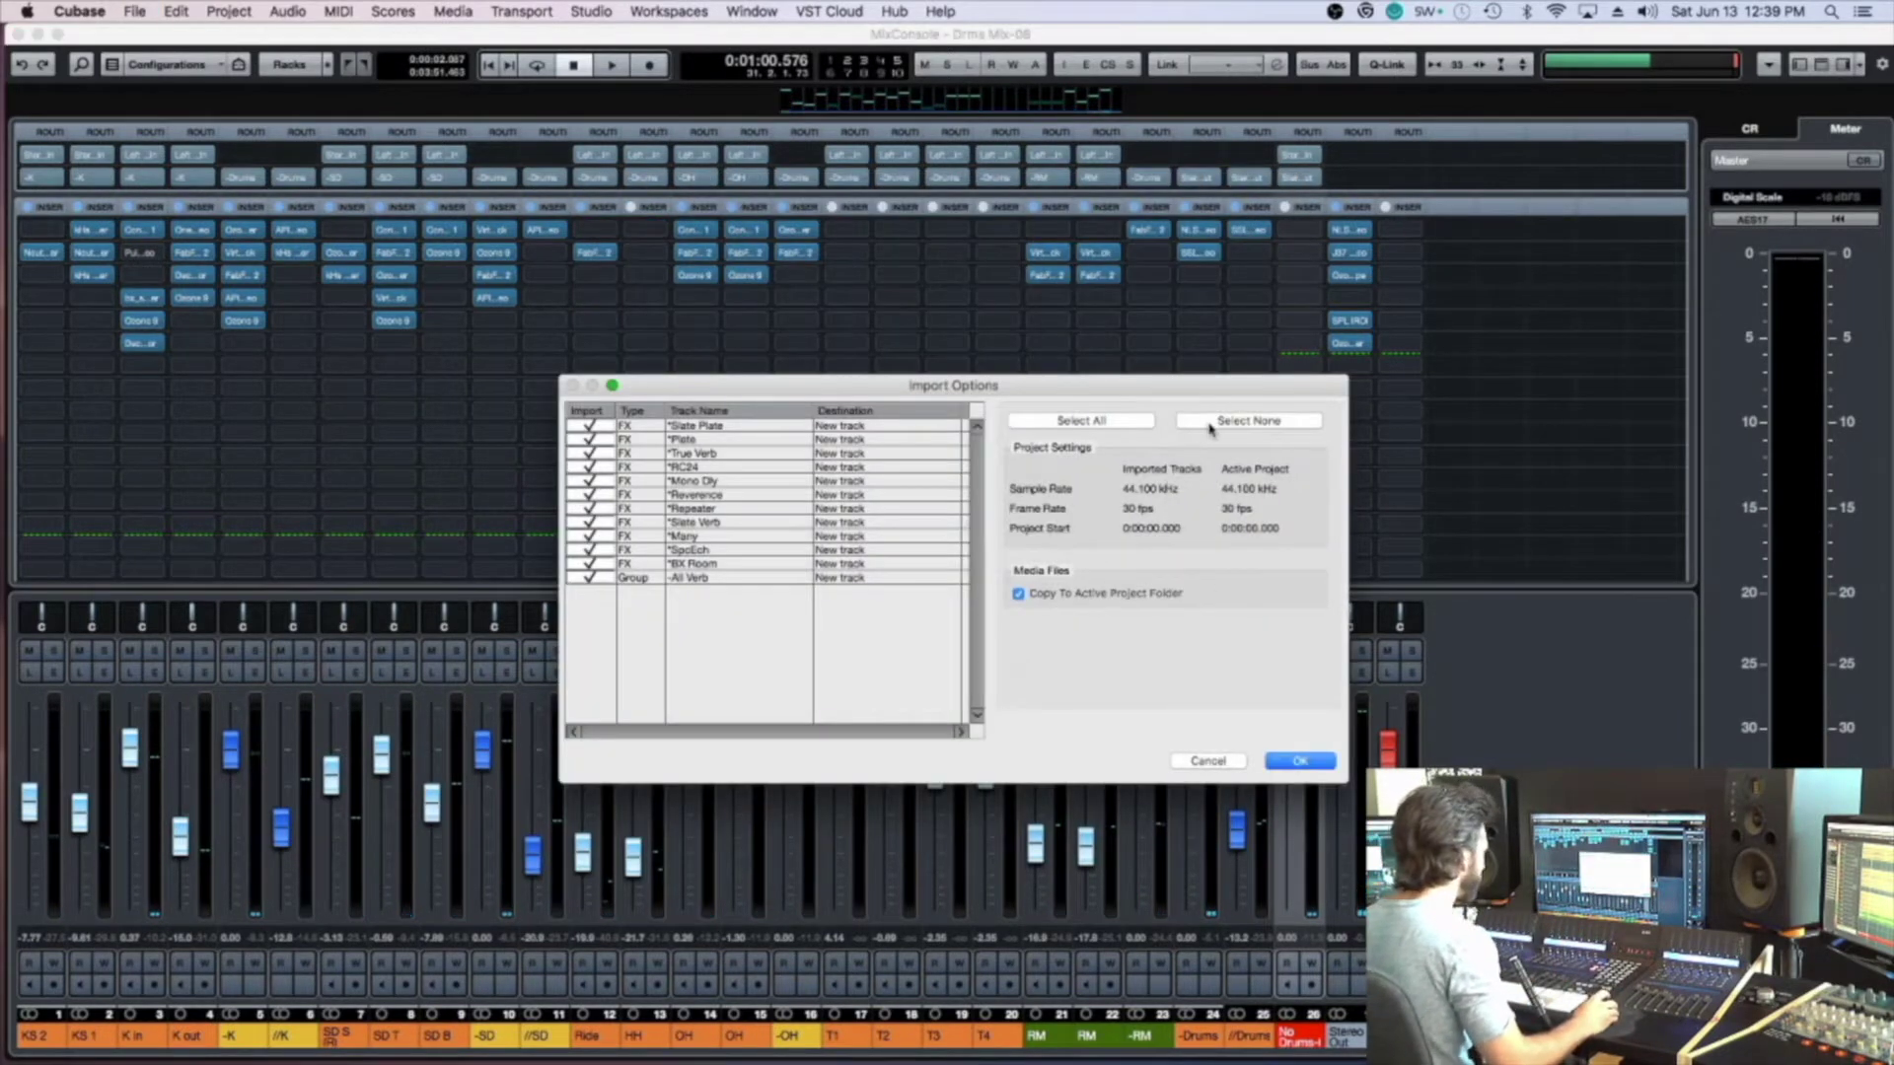
{"action": "left_click", "coordinate": [1218, 424]}
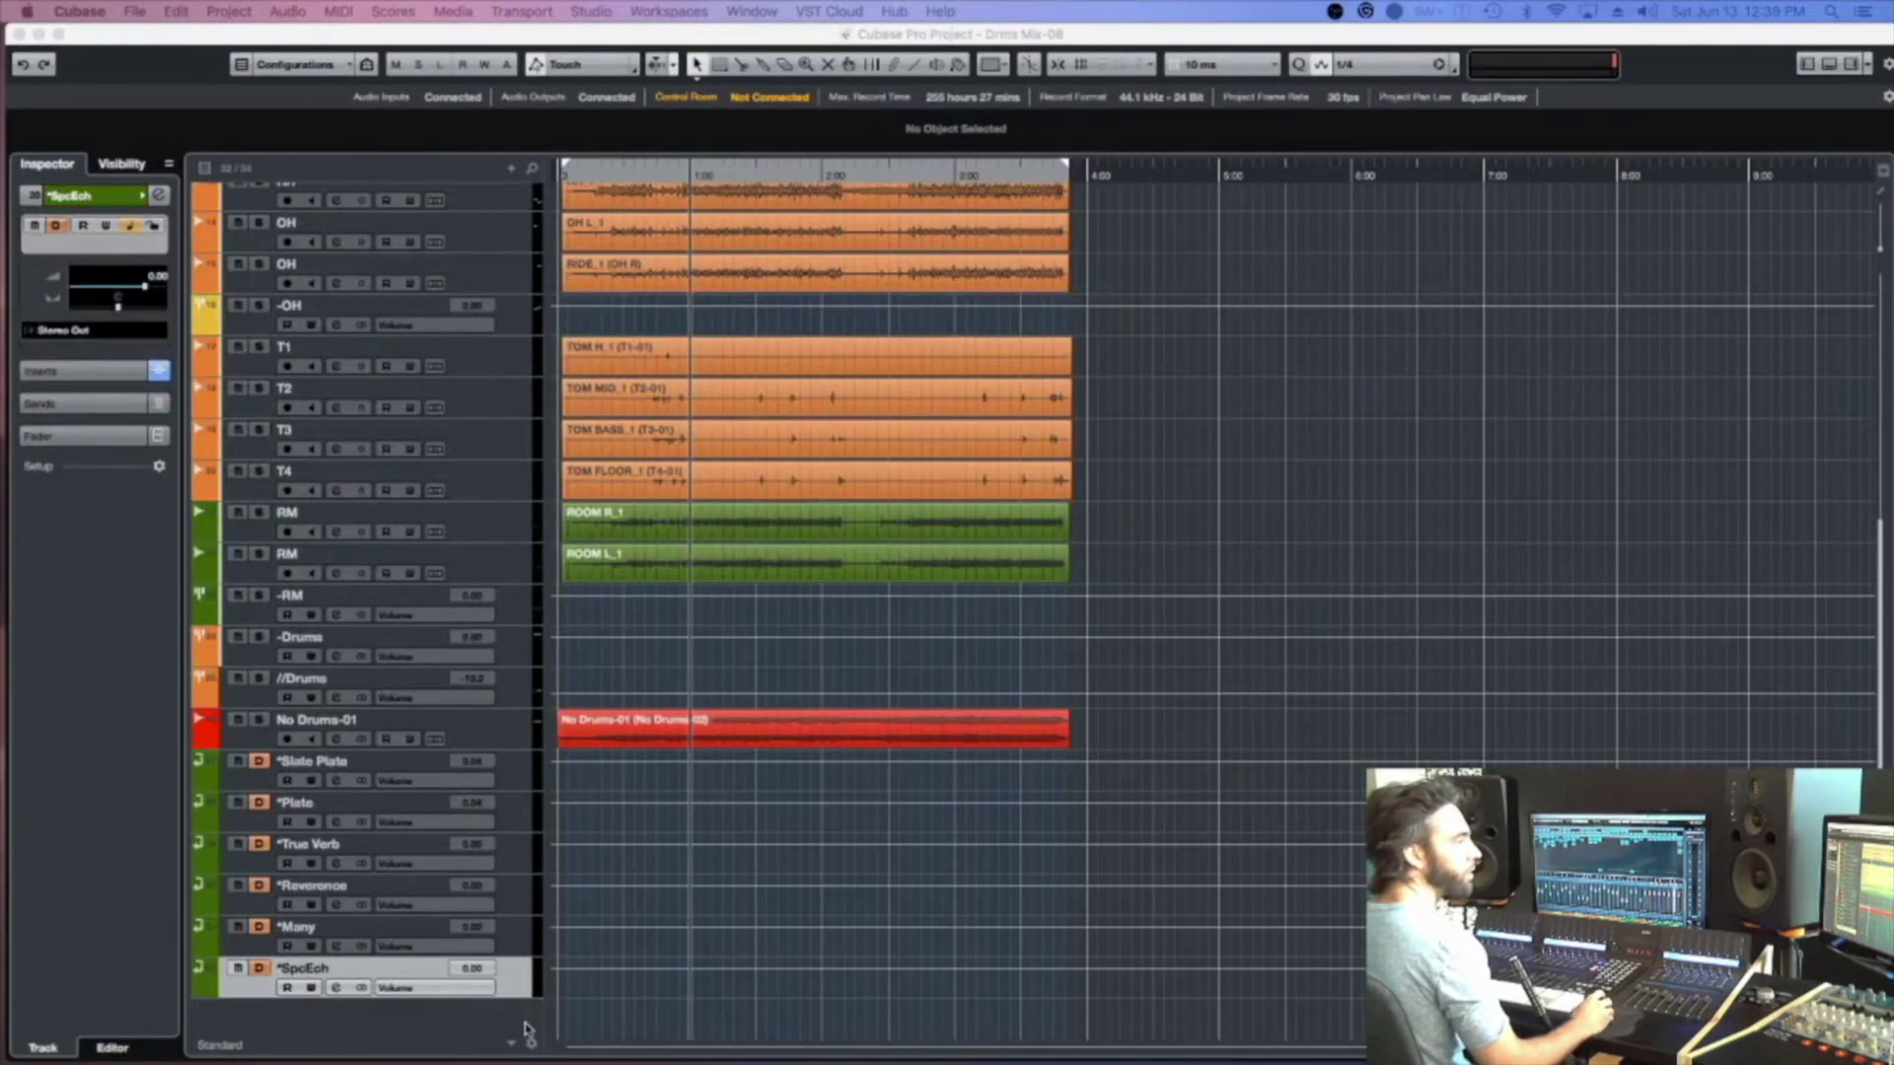
Import only the -All Verb group track from the FX.xml track archive
{"action": "left_click", "coordinate": [515, 1022]}
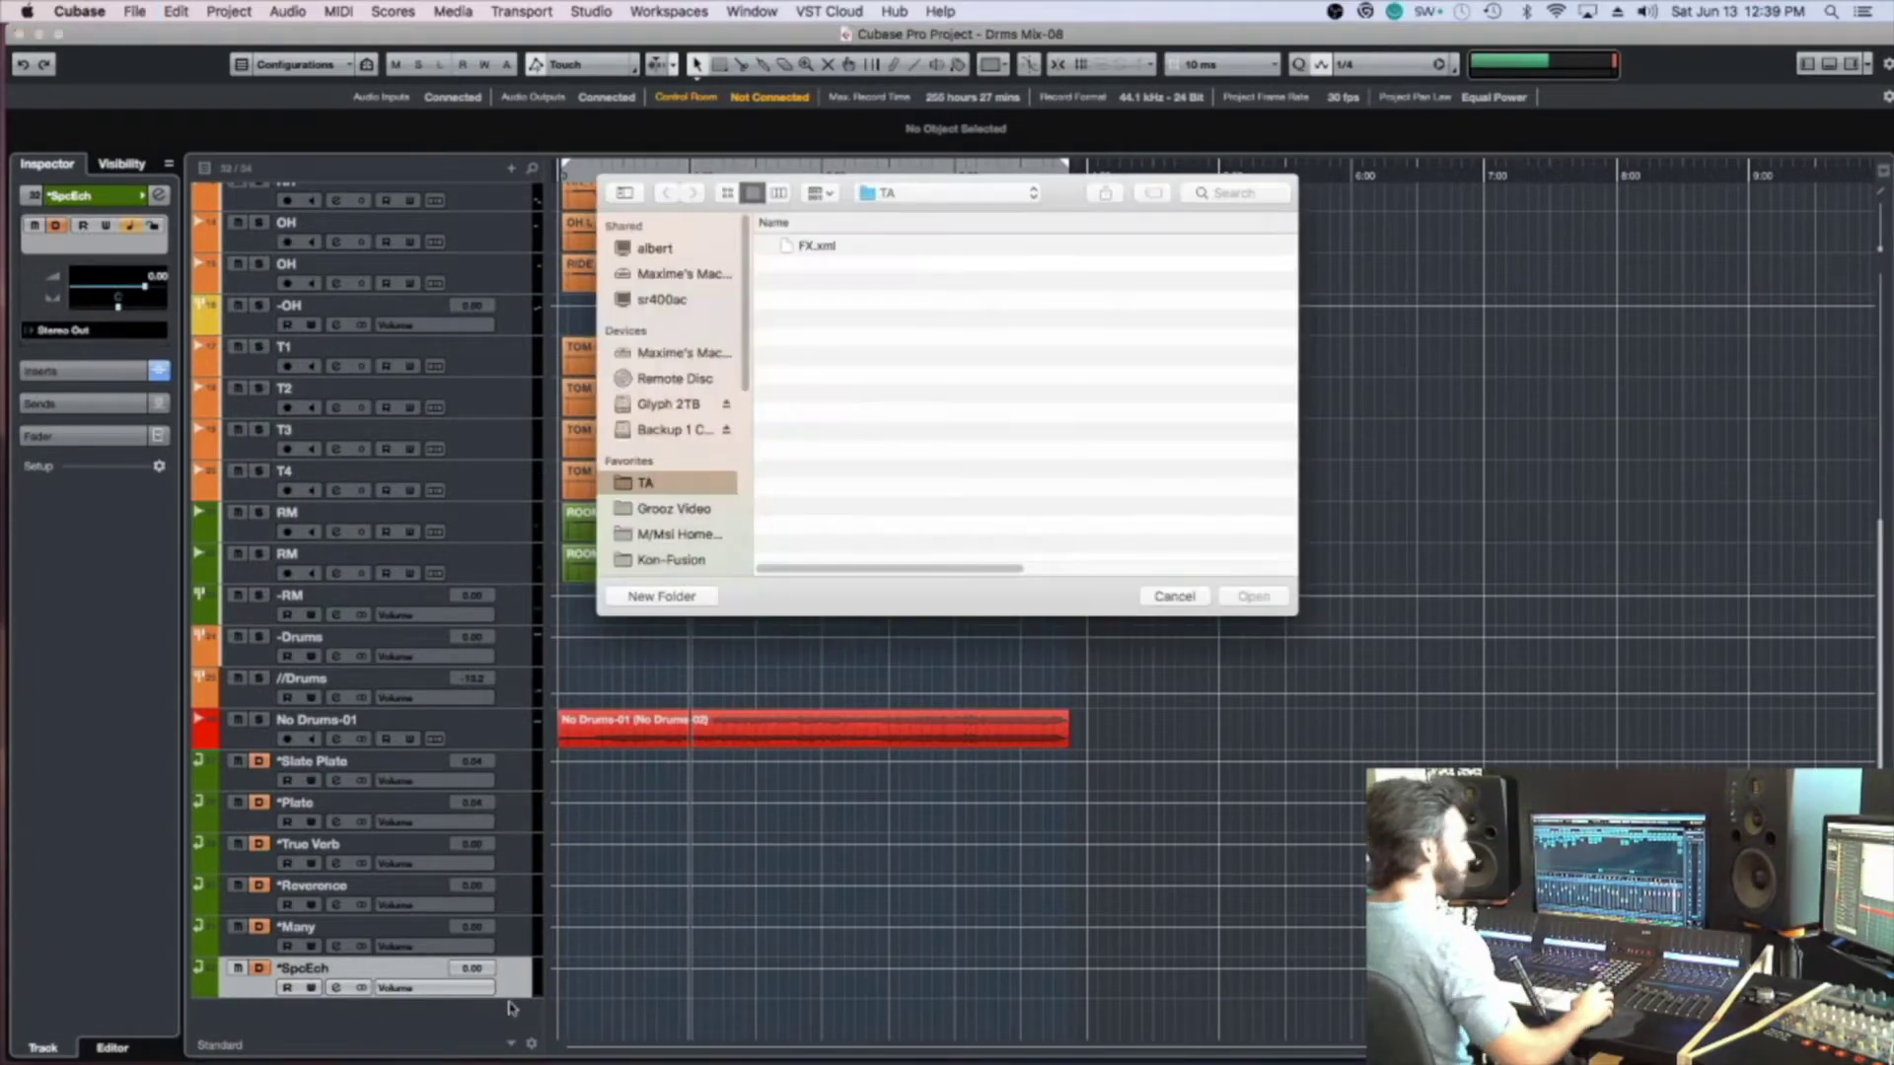
{"action": "double_click", "coordinate": [906, 244]}
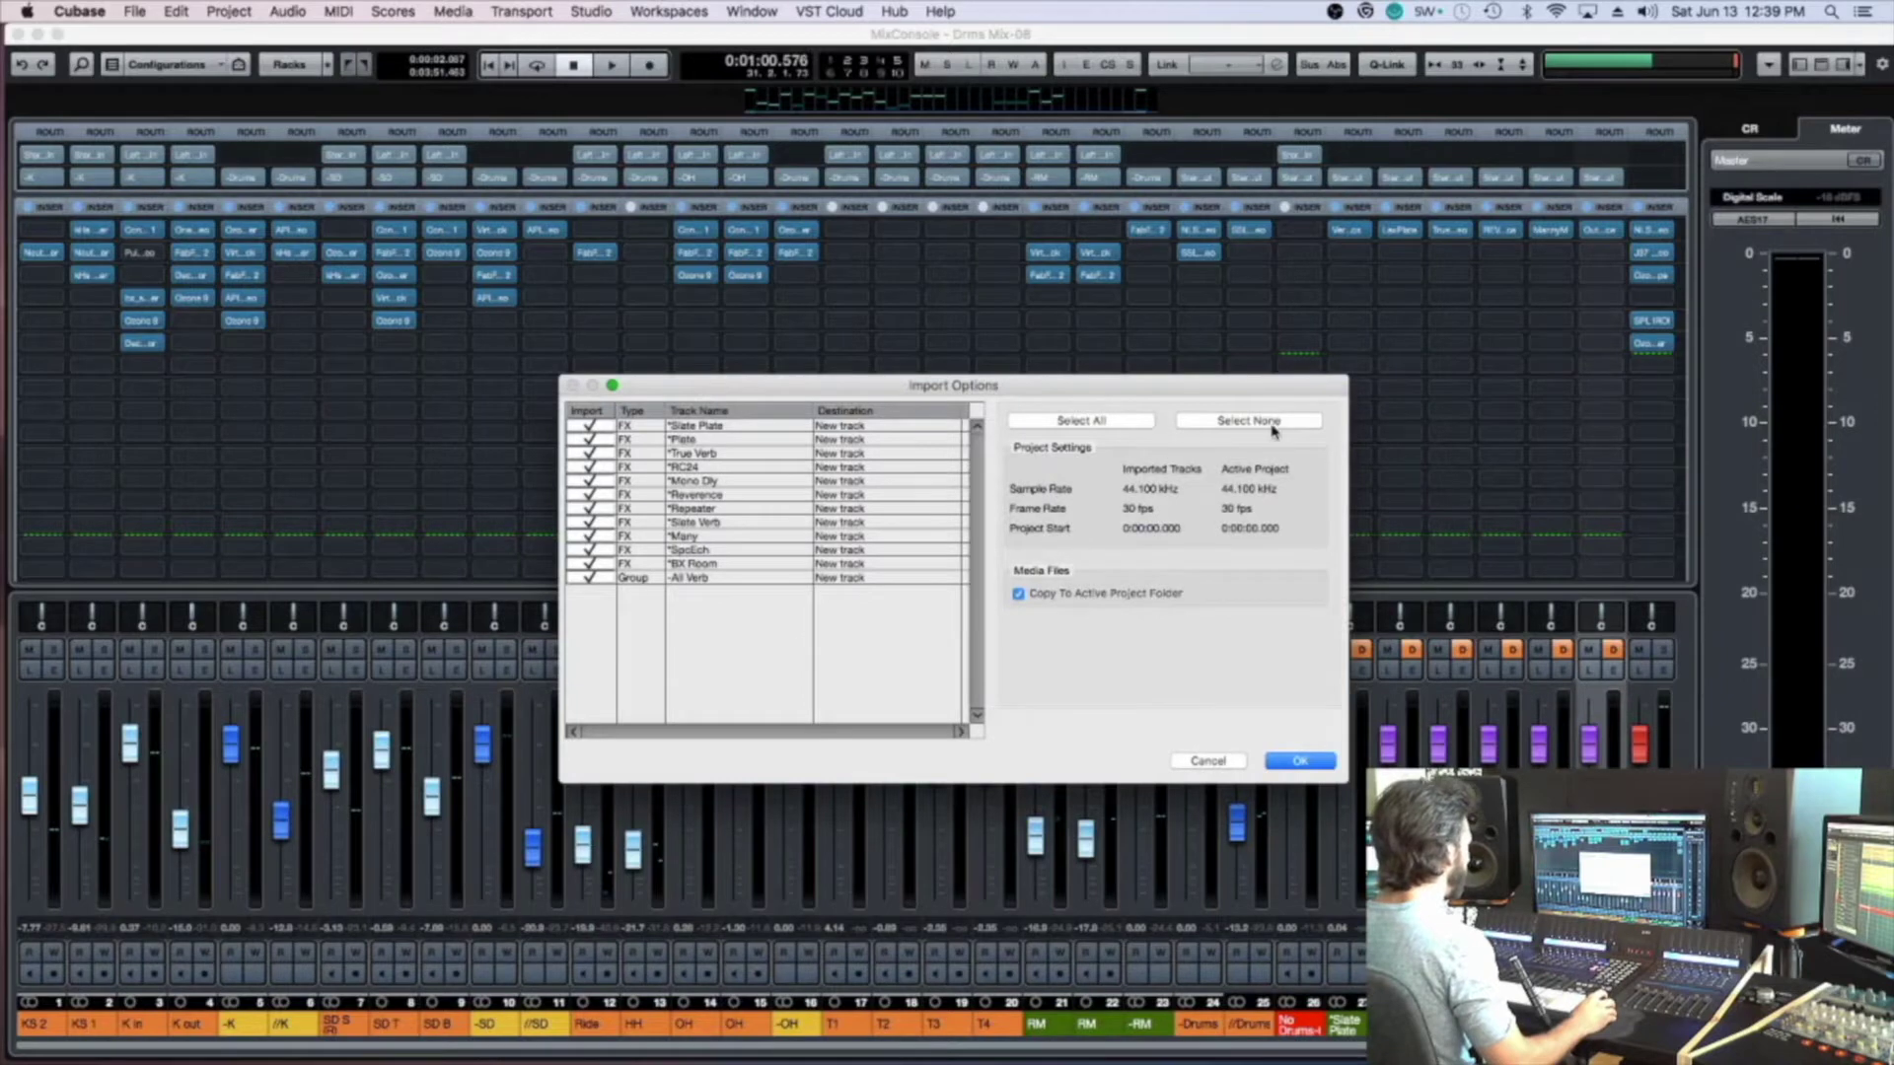
{"action": "left_click", "coordinate": [1272, 424]}
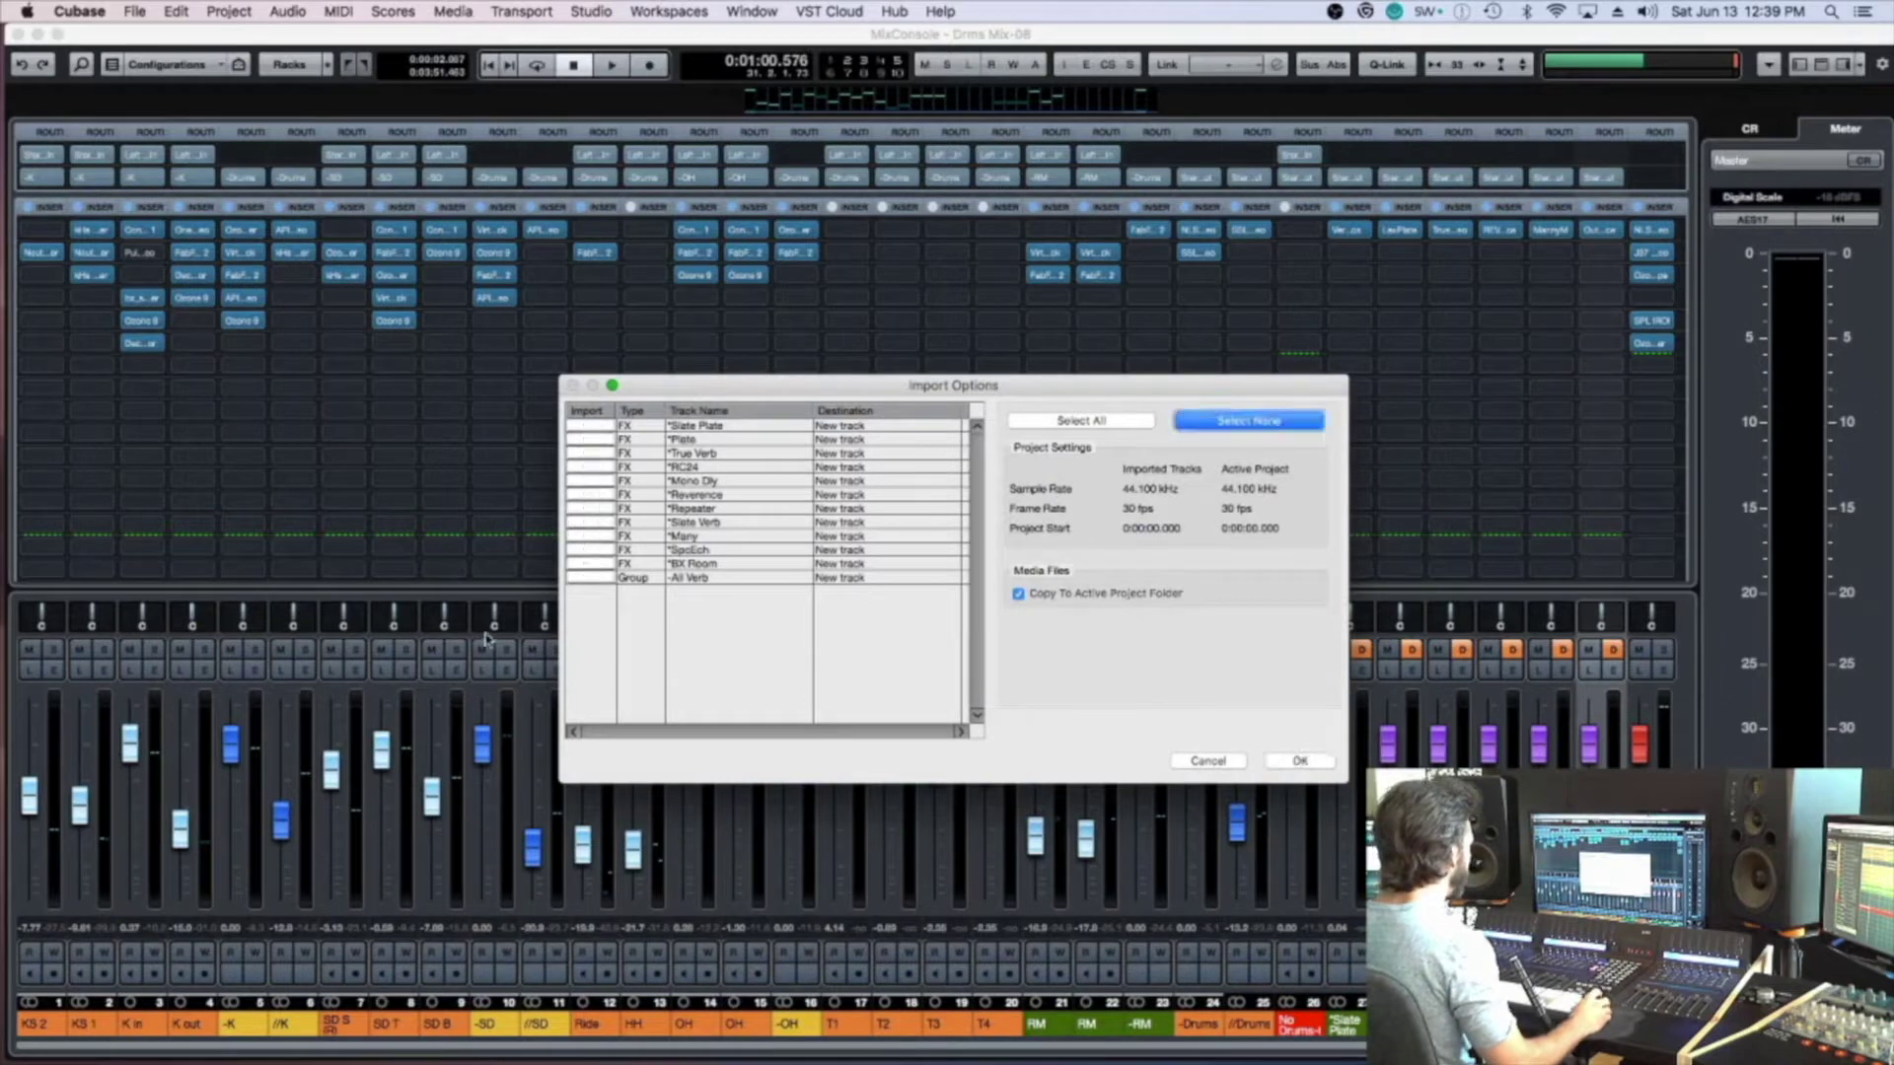
{"action": "left_click", "coordinate": [1299, 761]}
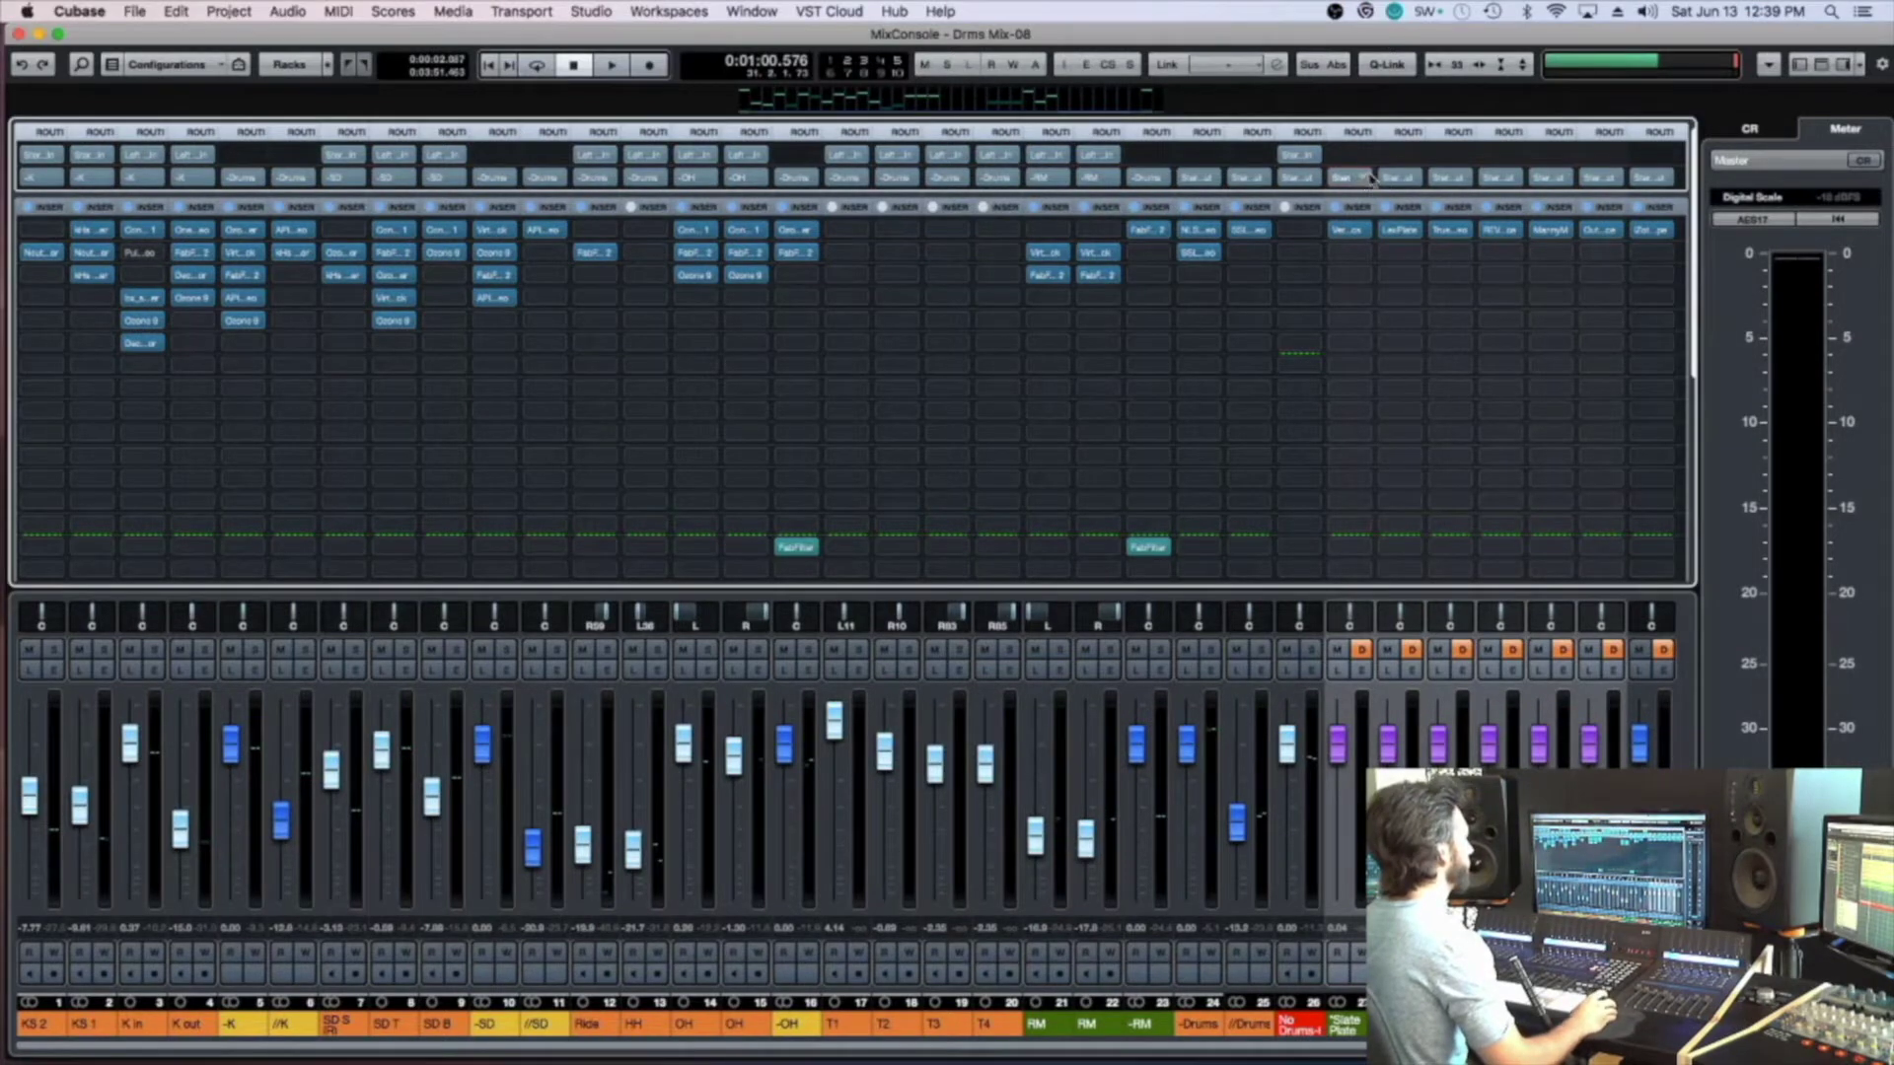
Route the output of the six selected effect channels to the -All Verb group
{"action": "left_click", "coordinate": [1368, 176]}
{"action": "left_click", "coordinate": [1358, 354]}
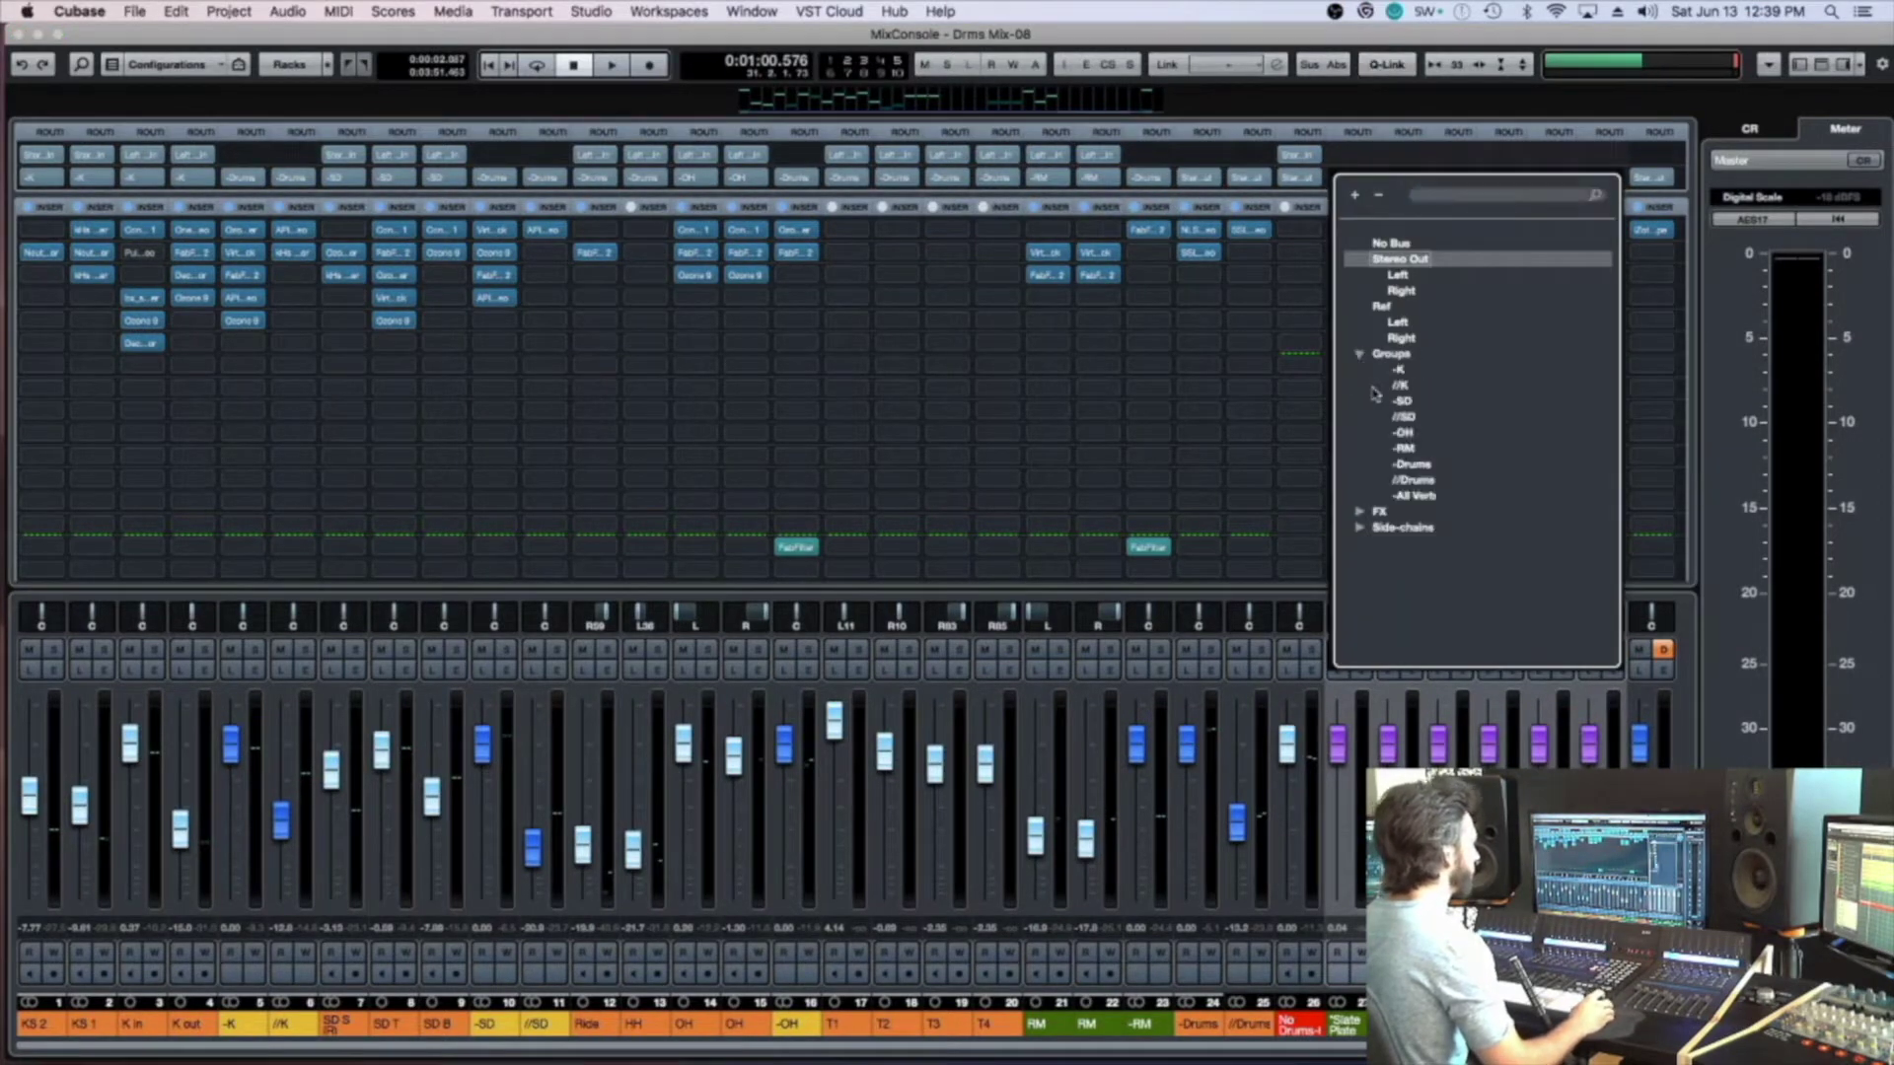
{"action": "left_click", "coordinate": [1399, 494]}
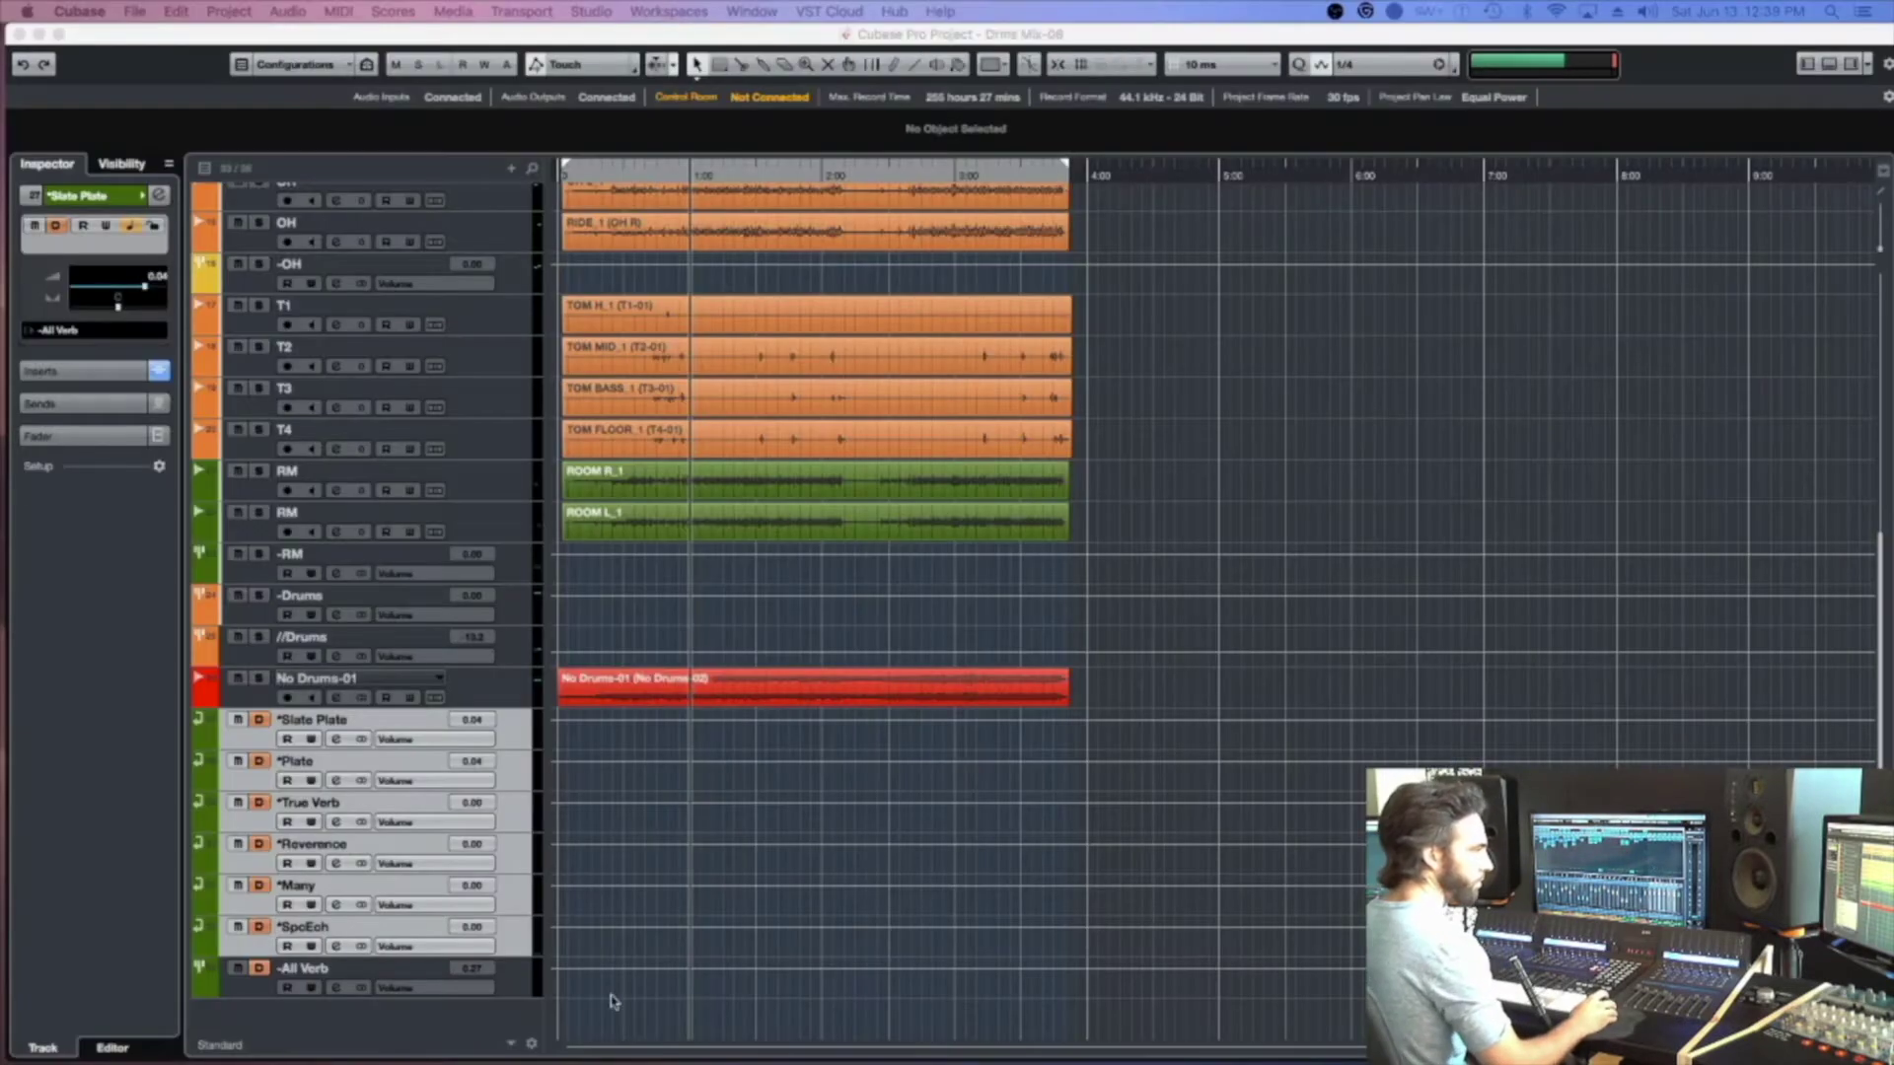
Move the six effect tracks and the -All Verb group into a new folder named FX, and assign the folder Color 16
{"action": "right_click", "coordinate": [517, 744]}
{"action": "left_click", "coordinate": [579, 861]}
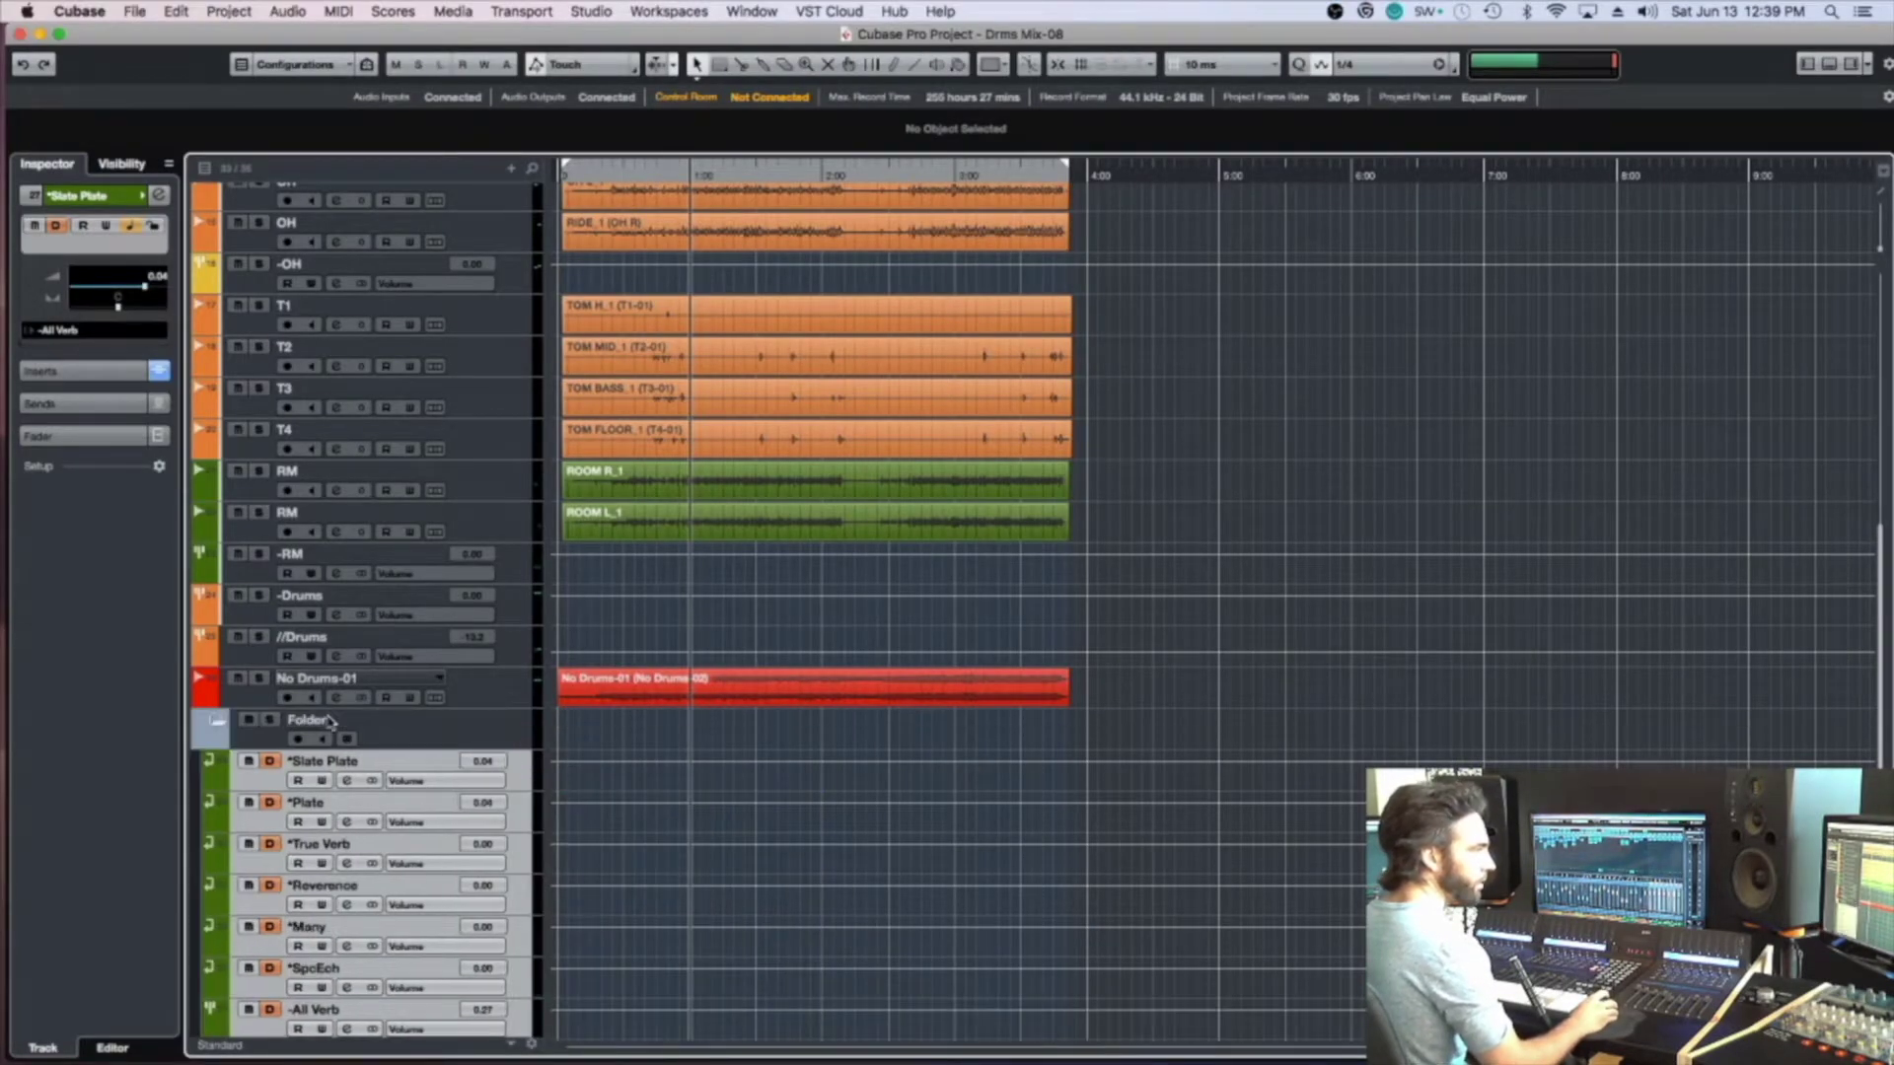
{"action": "type", "text": "FX"}
{"action": "key", "text": "Return"}
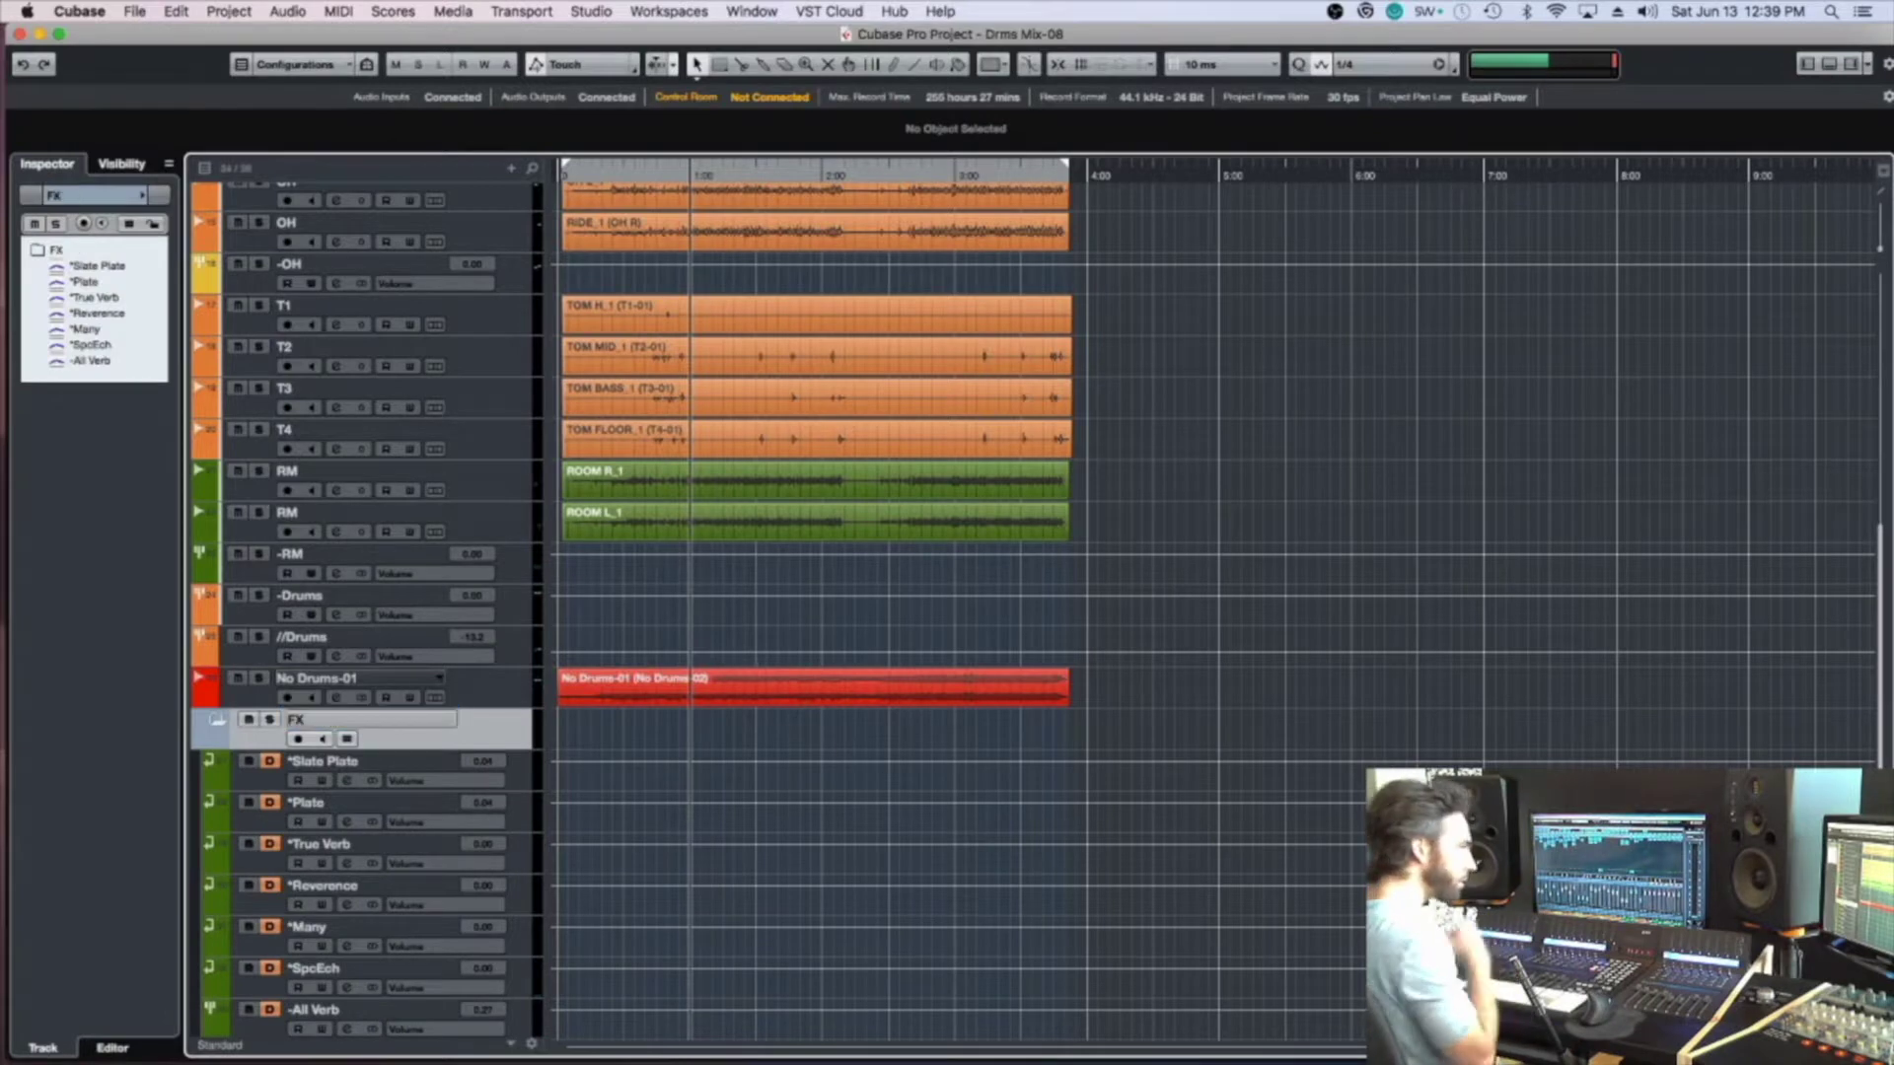
{"action": "left_click", "coordinate": [996, 65]}
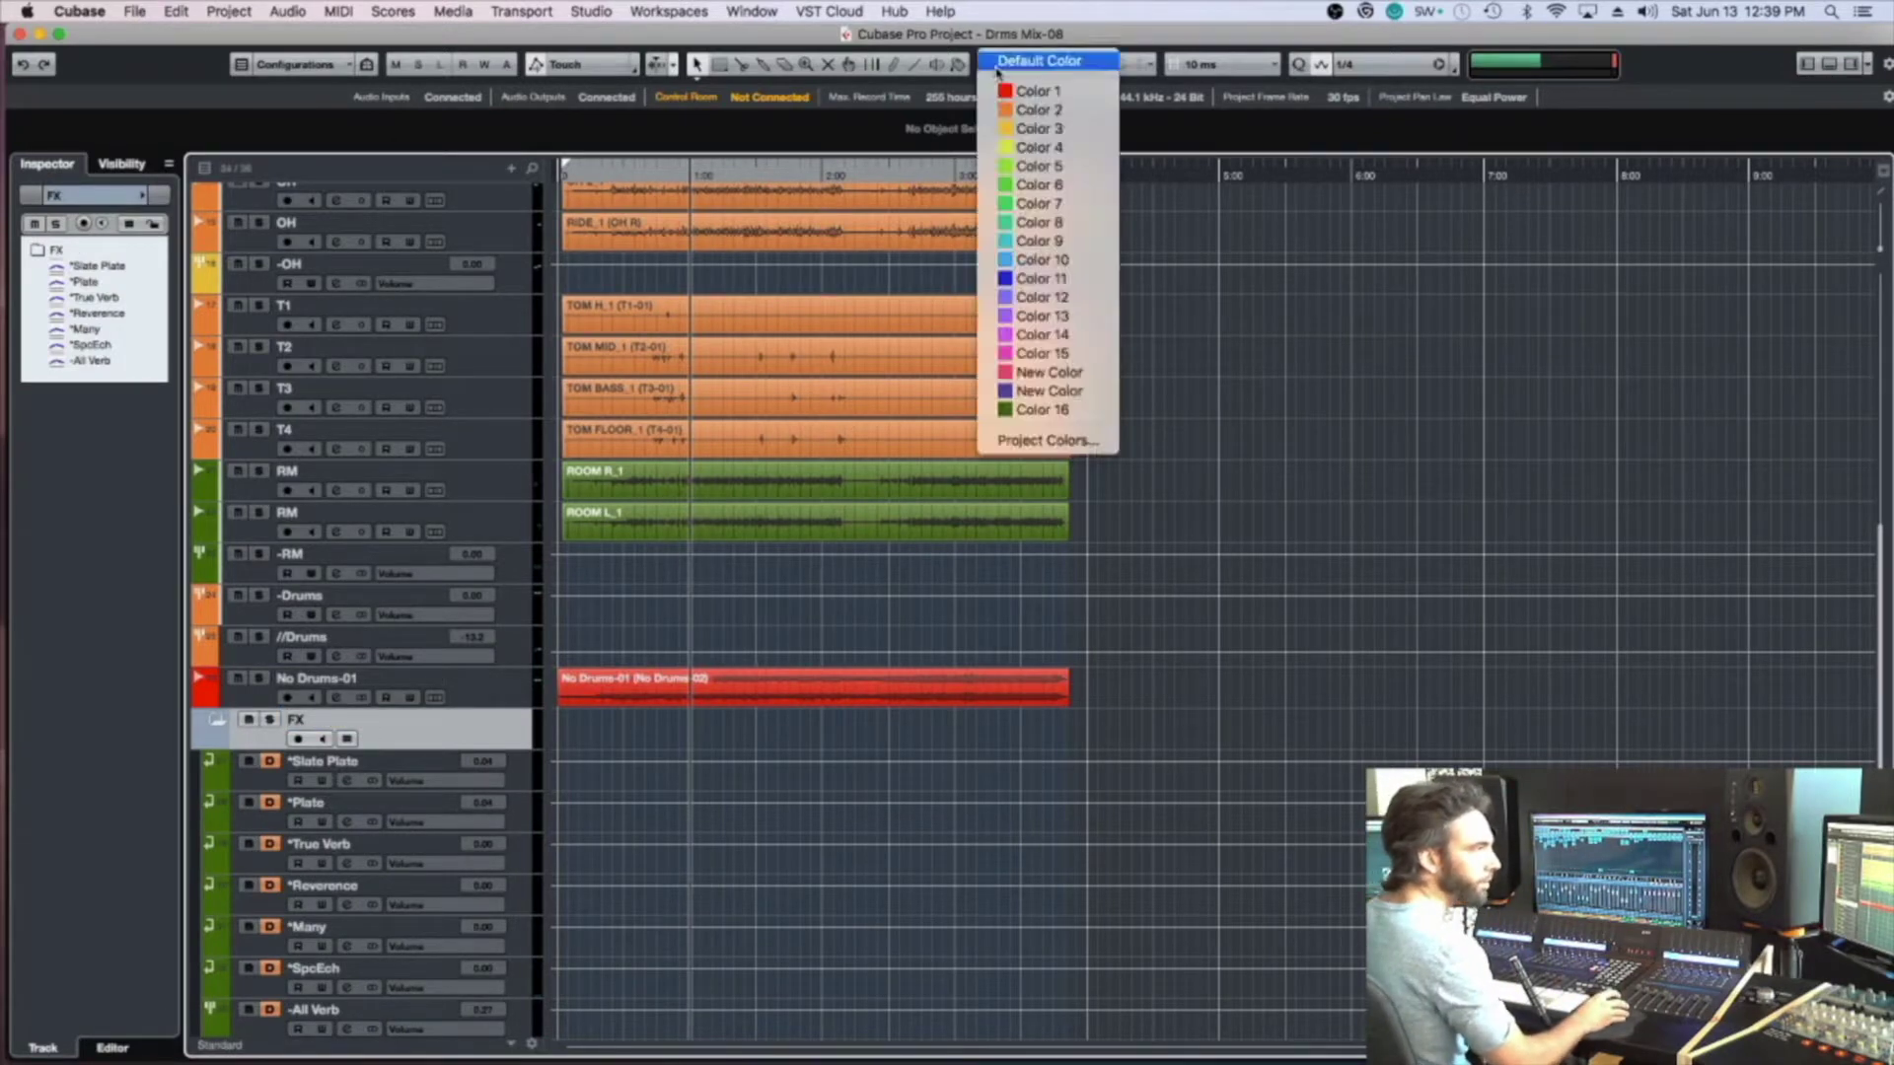
{"action": "left_click", "coordinate": [1036, 409]}
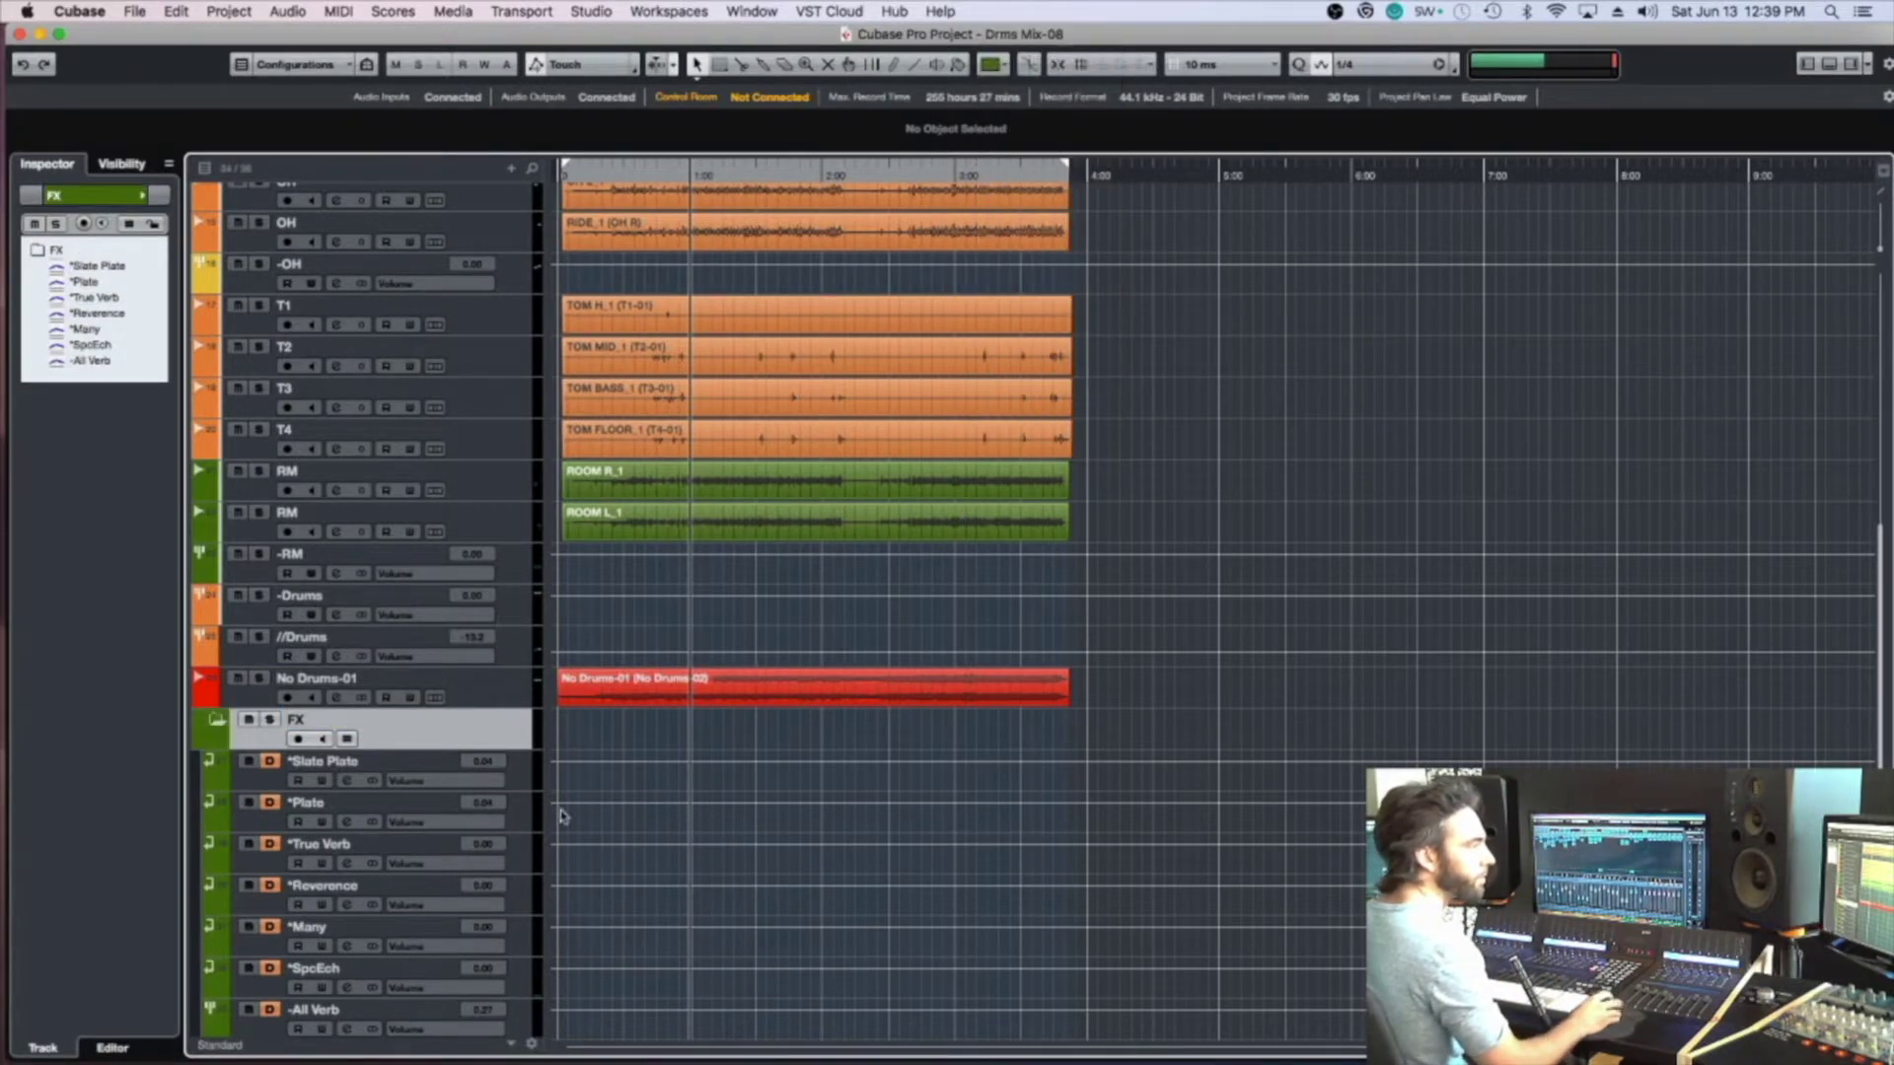
Select the FX folder with all its tracks through -All Verb and reduce their track height
{"action": "scroll", "coordinate": [606, 844], "scroll_direction": "down", "scroll_amount": 1}
{"action": "left_click", "coordinate": [526, 991], "text": "shift"}
{"action": "key", "text": "alt+Up"}
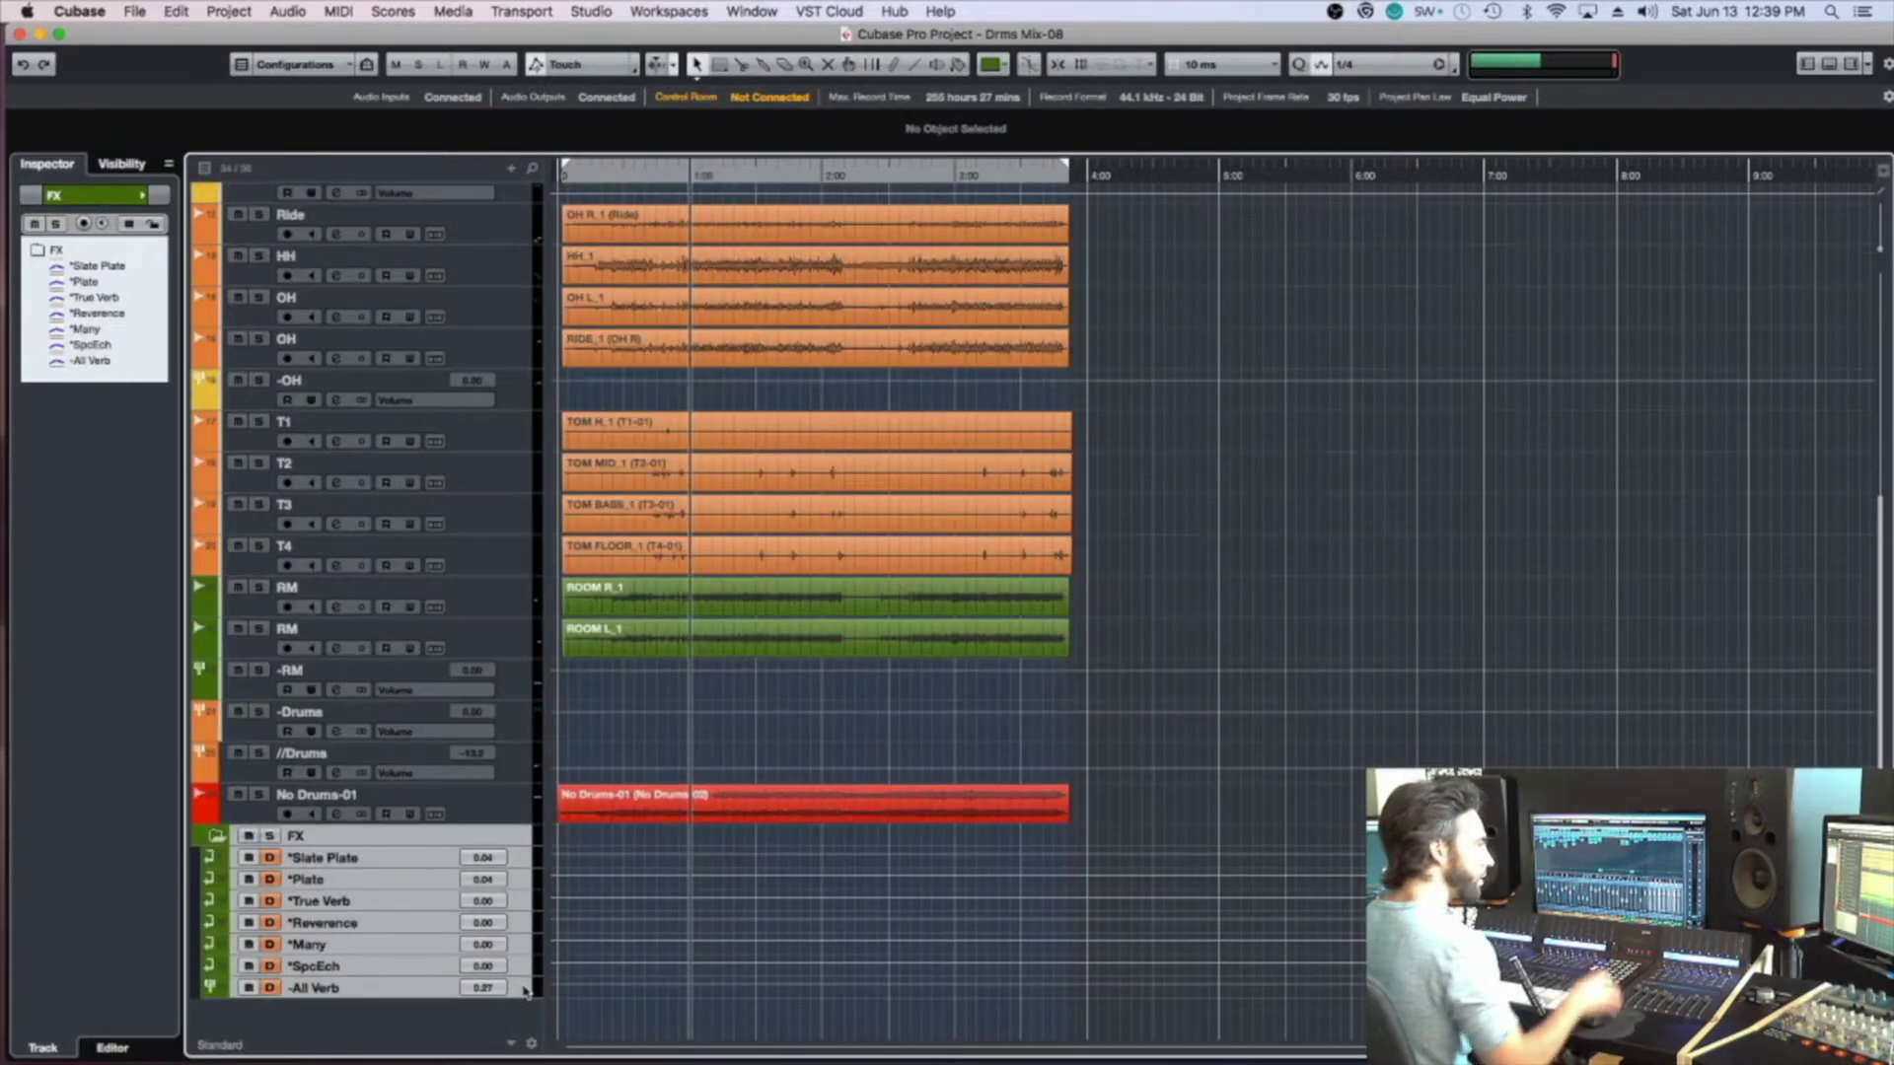
Collapse the FX folder, bring up the MixConsole and toggle playback of the drum mix
{"action": "left_click", "coordinate": [219, 836]}
{"action": "key", "text": "F3"}
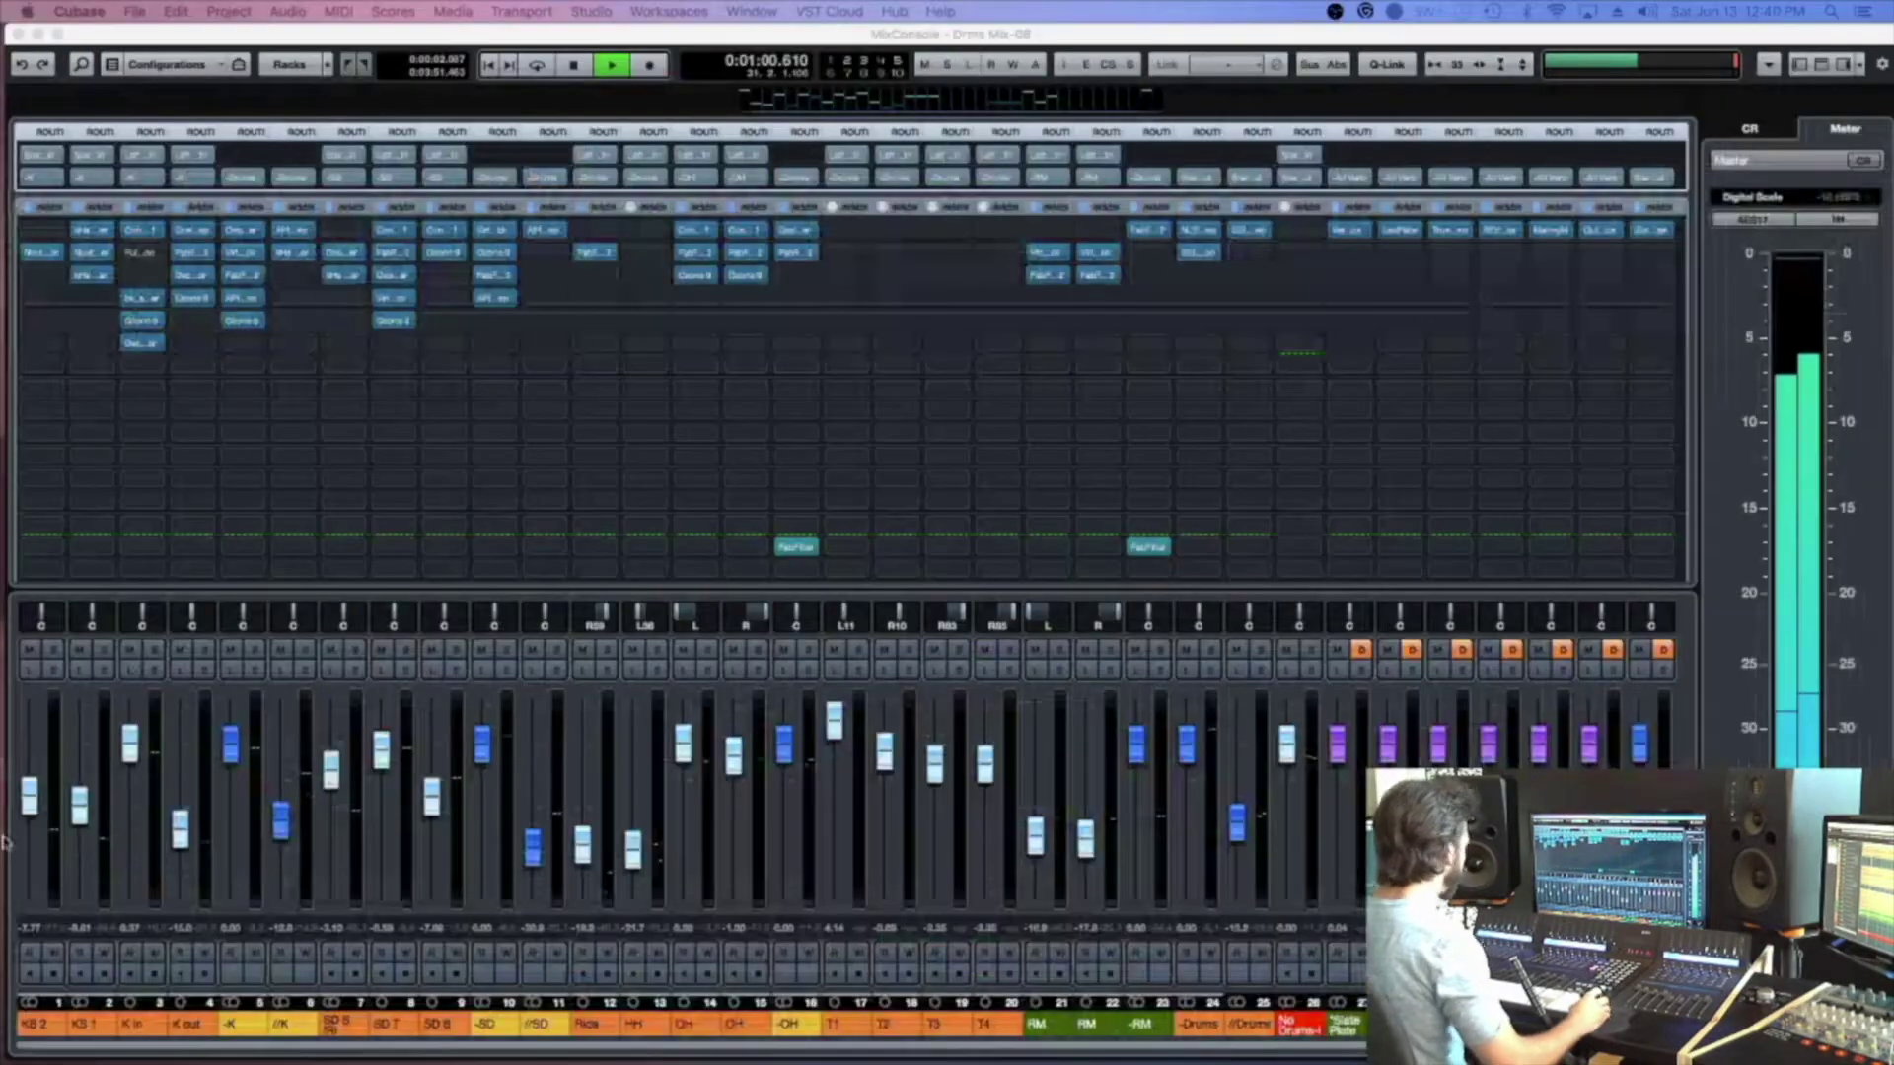
{"action": "key", "text": "space"}
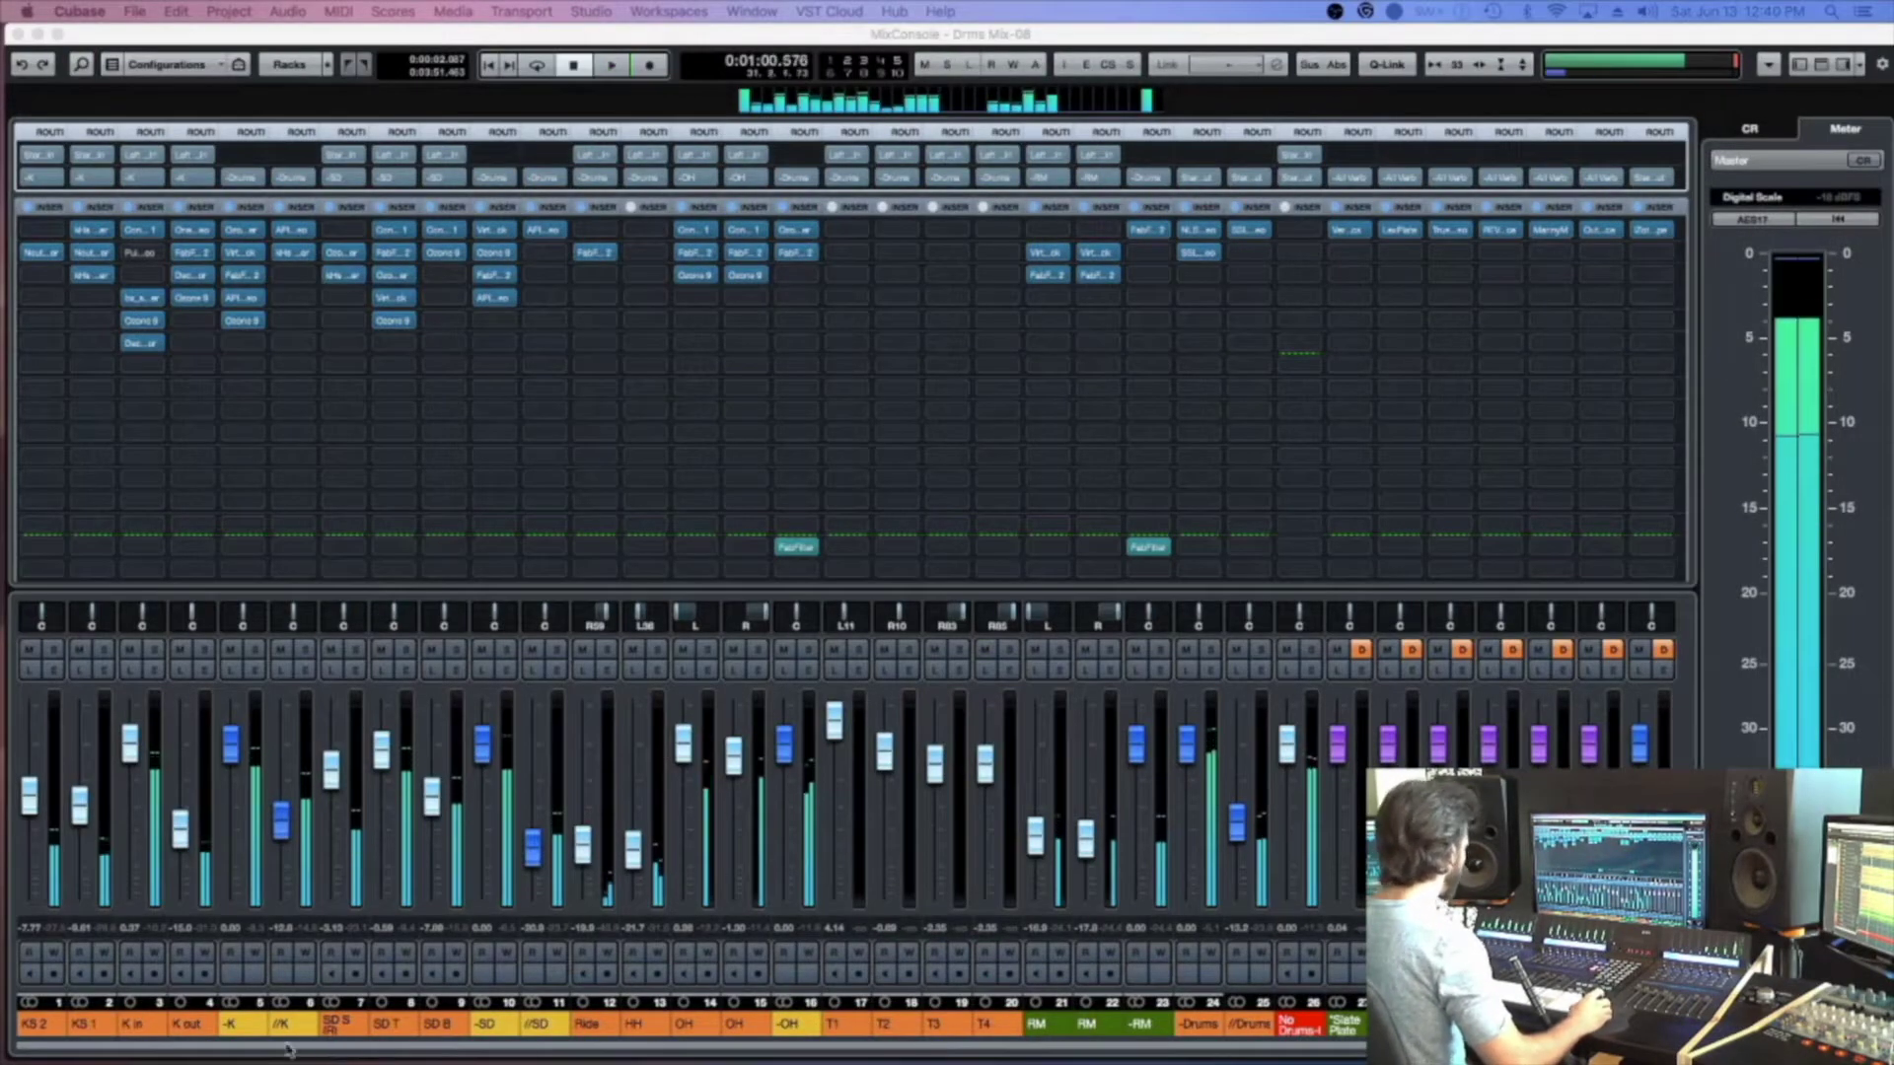
Solo the -K group during playback and load Decapitator into its sixth insert slot
{"action": "left_click", "coordinate": [254, 652]}
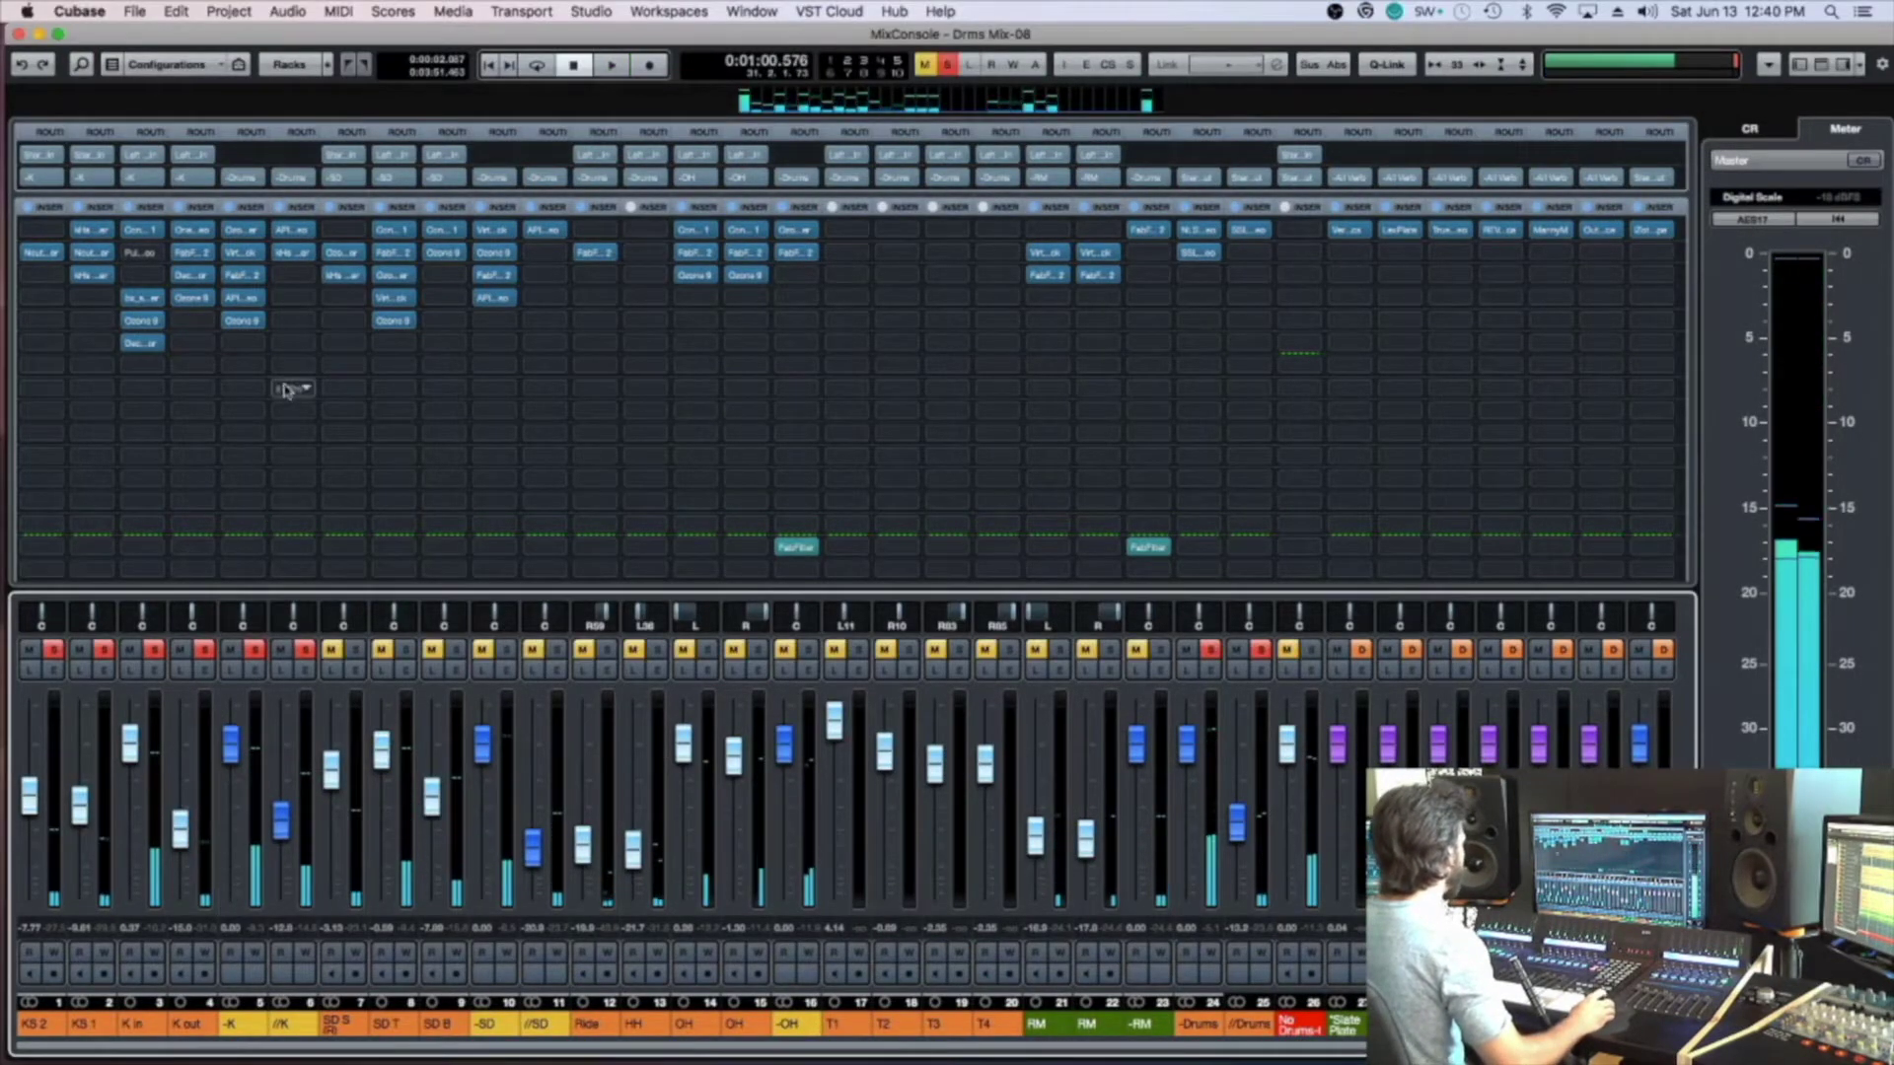
{"action": "key", "text": "space"}
{"action": "left_click", "coordinate": [264, 343]}
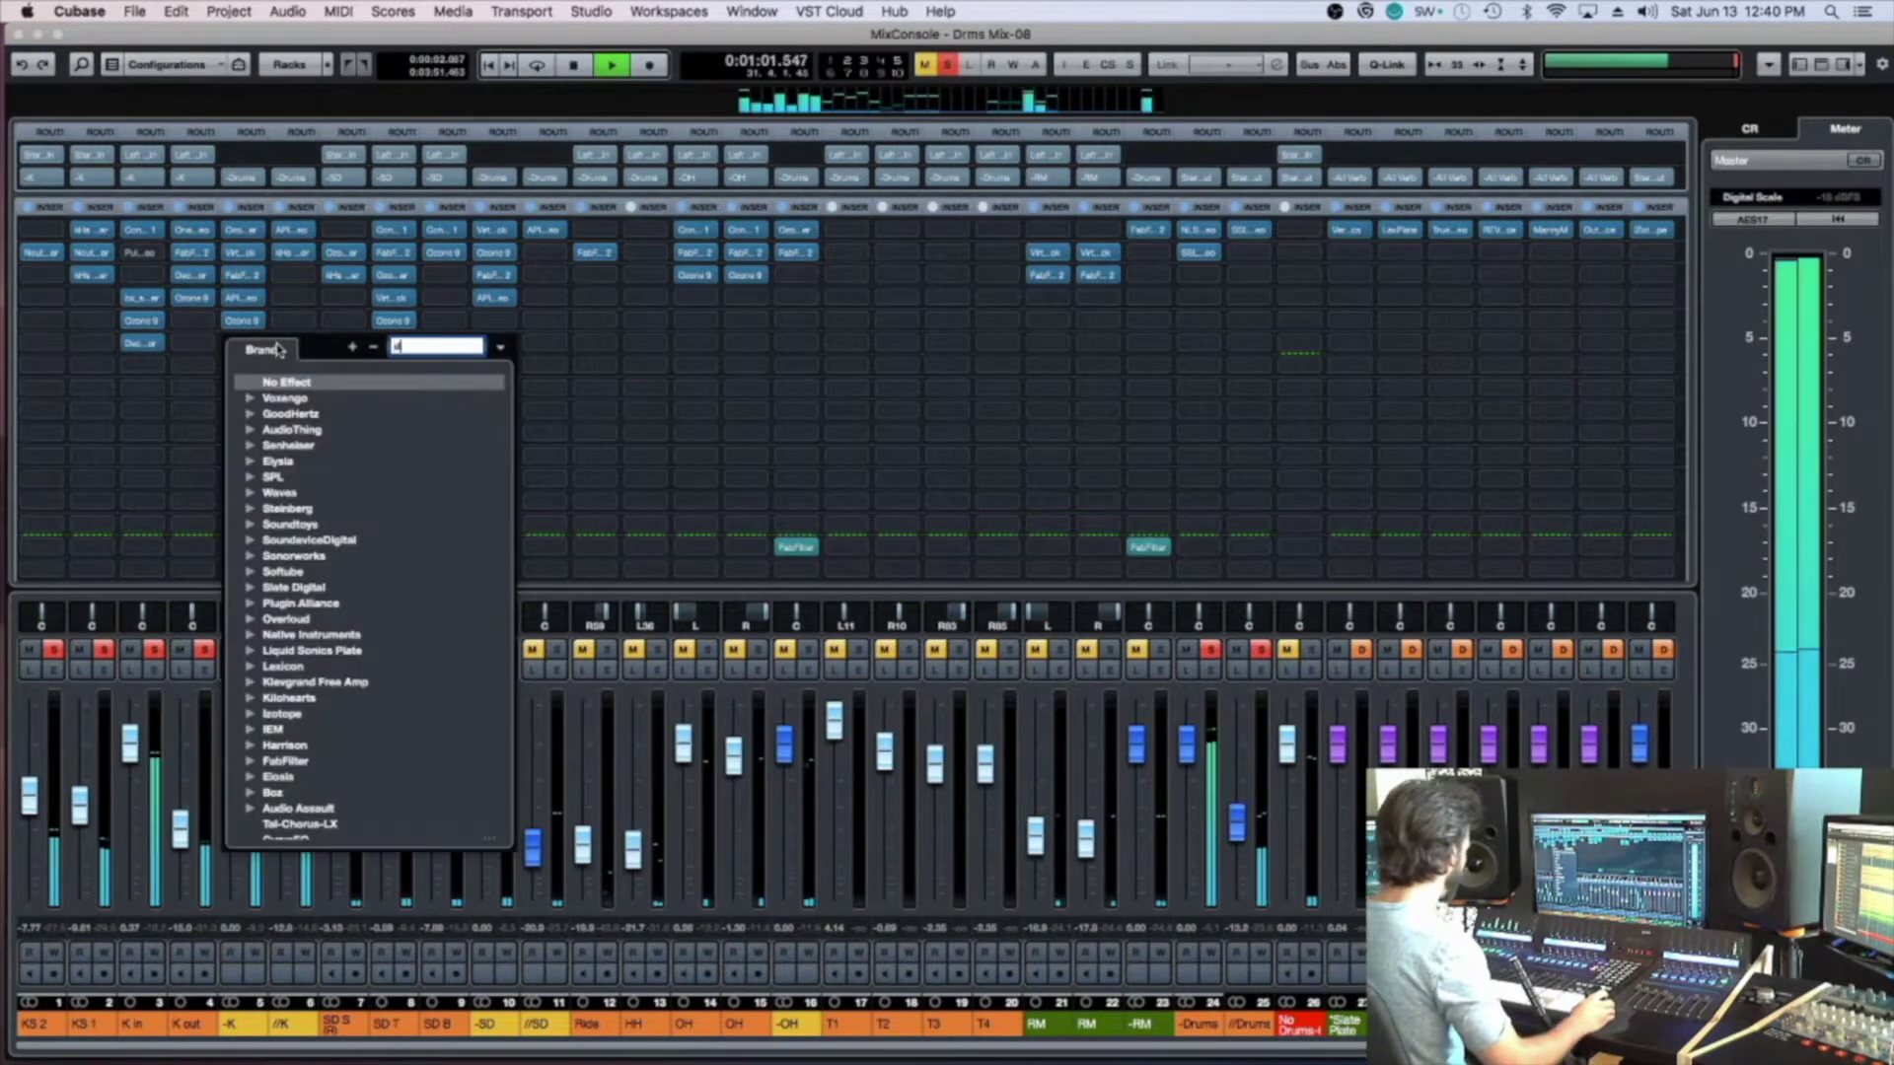
{"action": "type", "text": "dec"}
{"action": "left_click", "coordinate": [385, 447]}
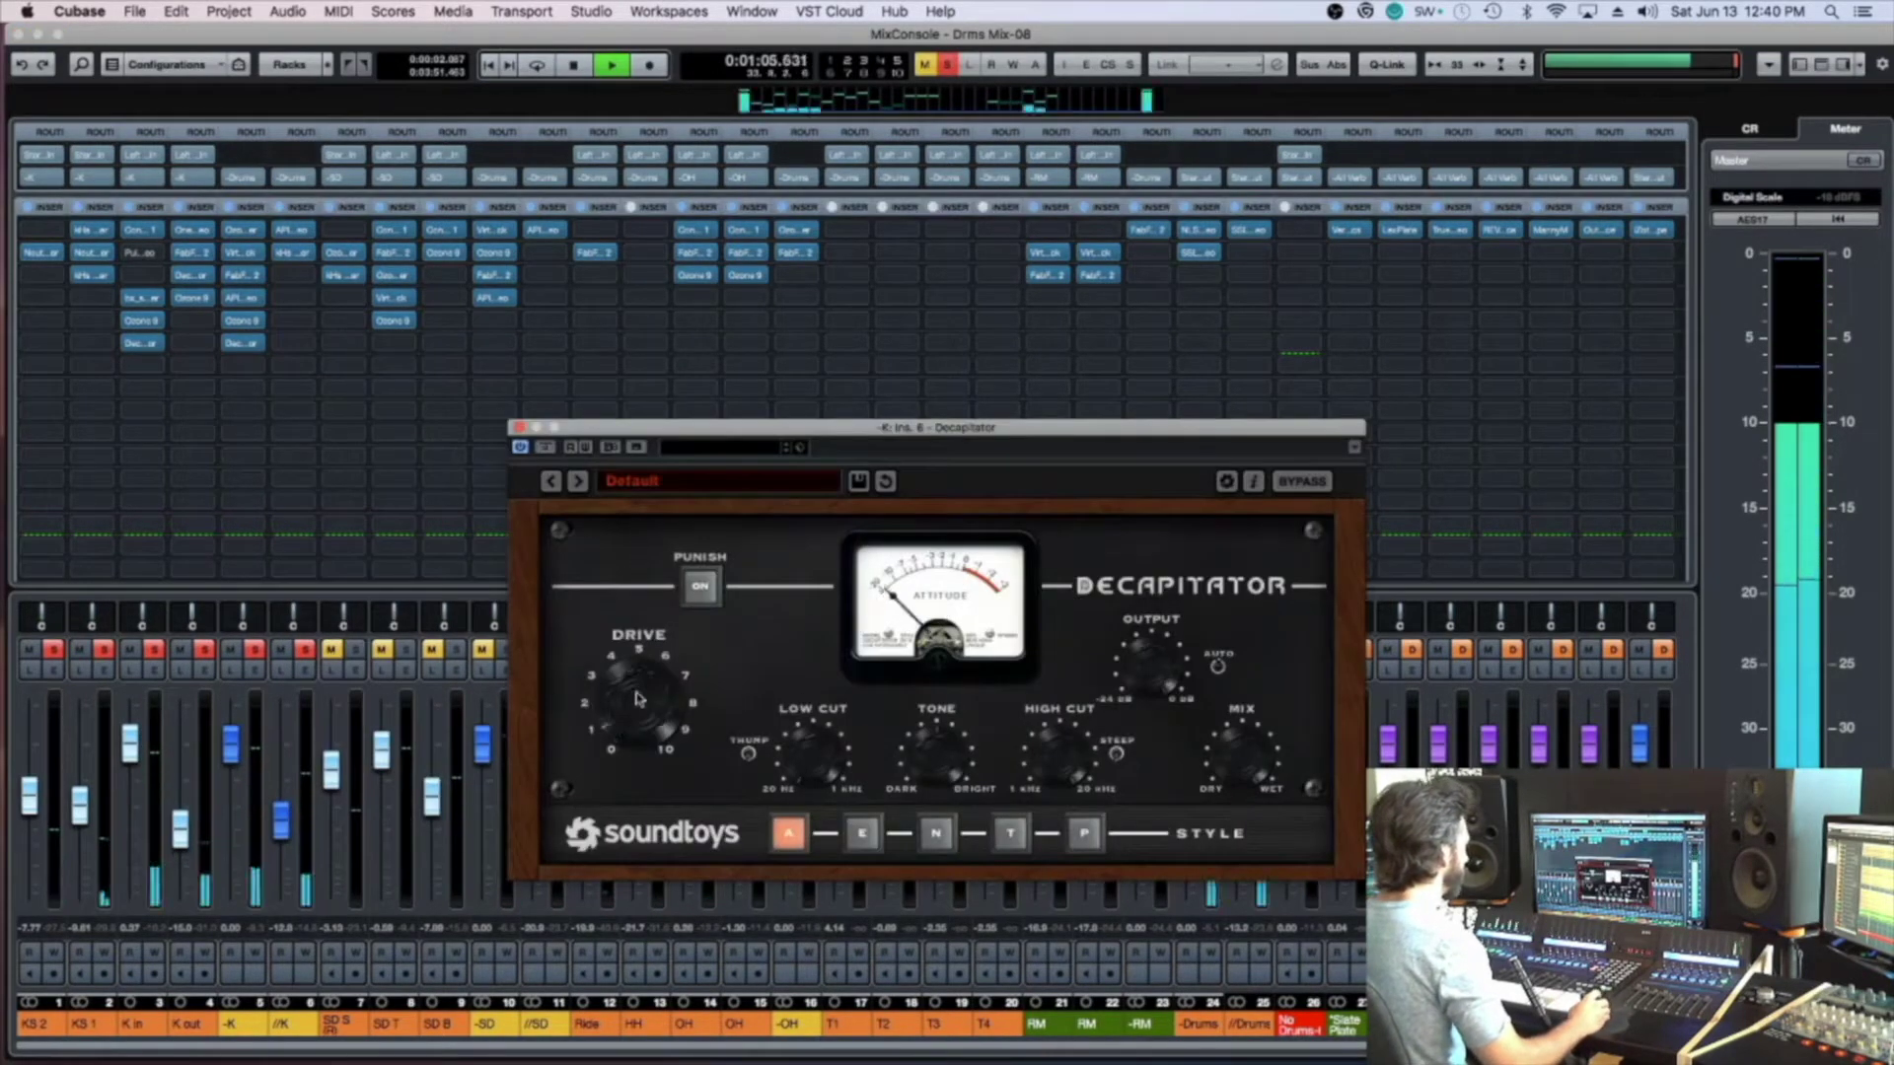
Raise Decapitator's Drive, audition its saturation styles and settle on style A, then unsolo -K and close the plug-in
{"action": "left_click", "coordinate": [1084, 833]}
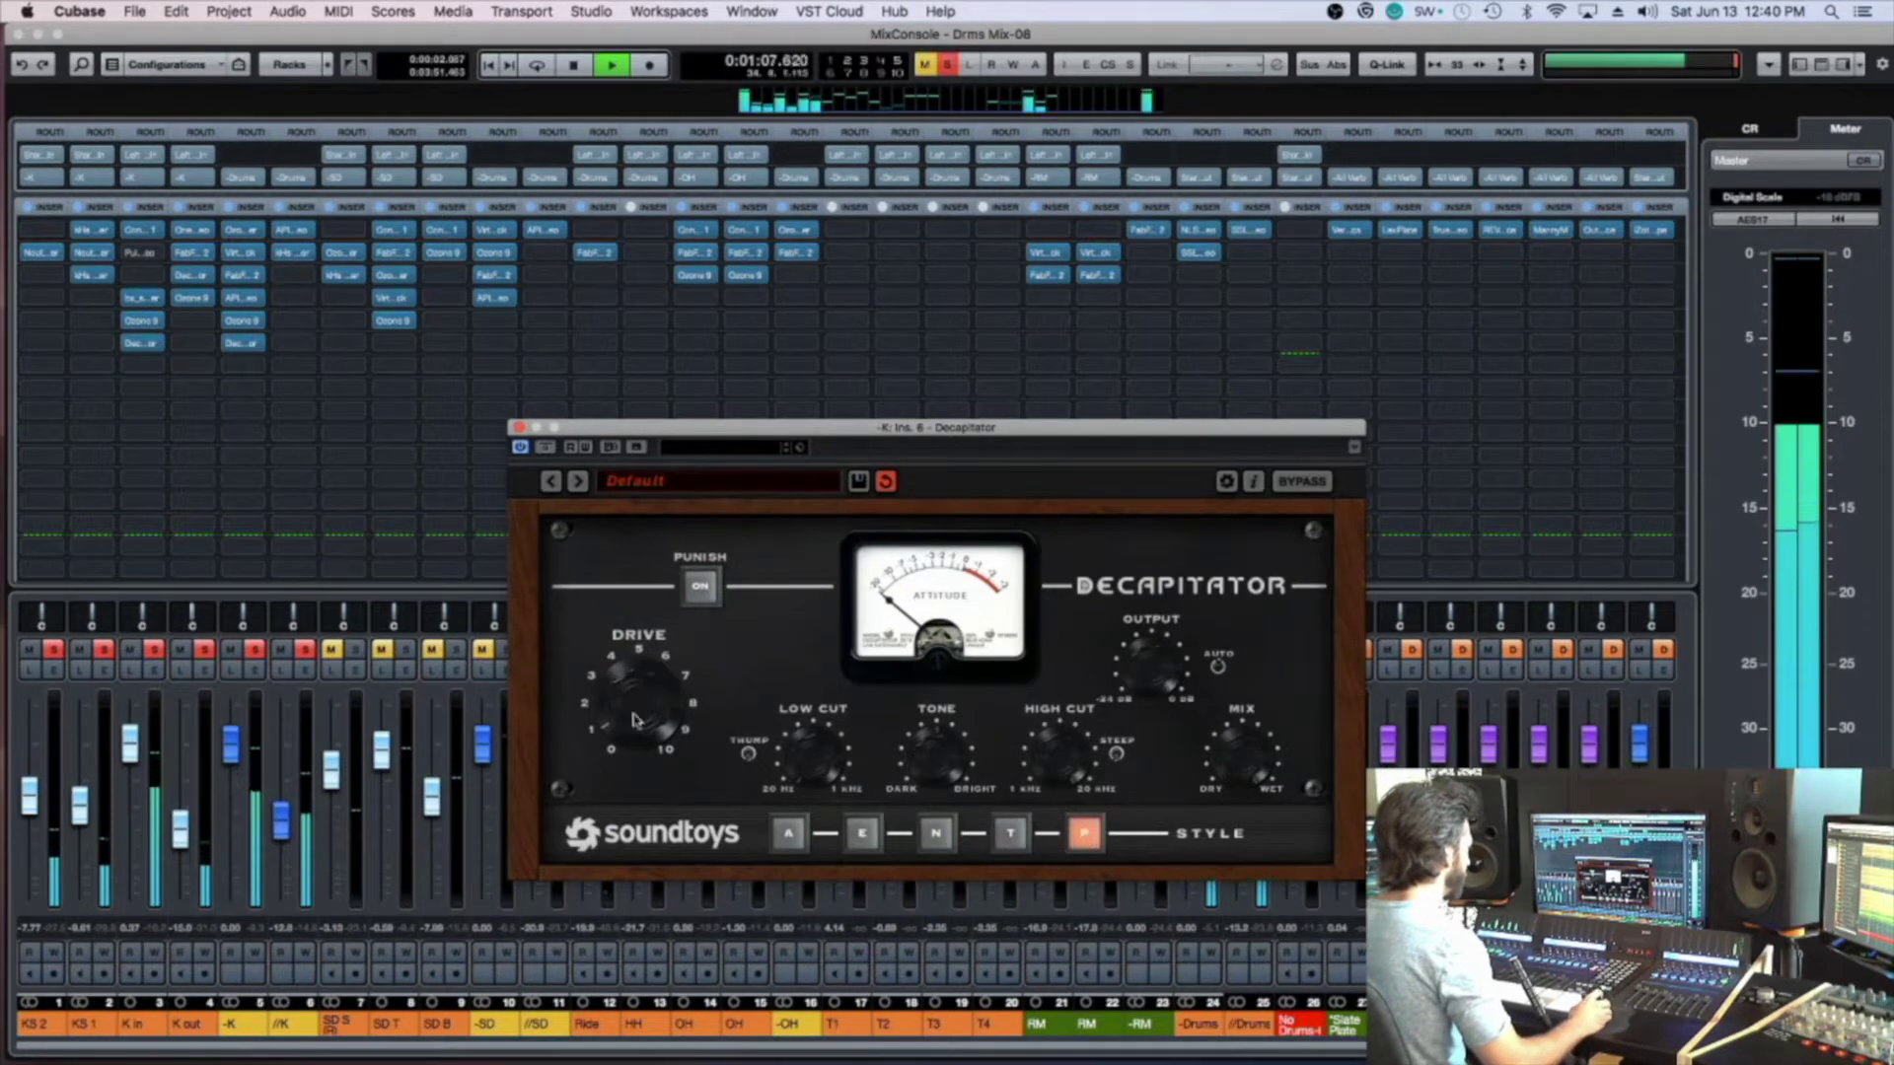
{"action": "left_click_drag", "start_coordinate": [638, 722], "coordinate": [639, 653]}
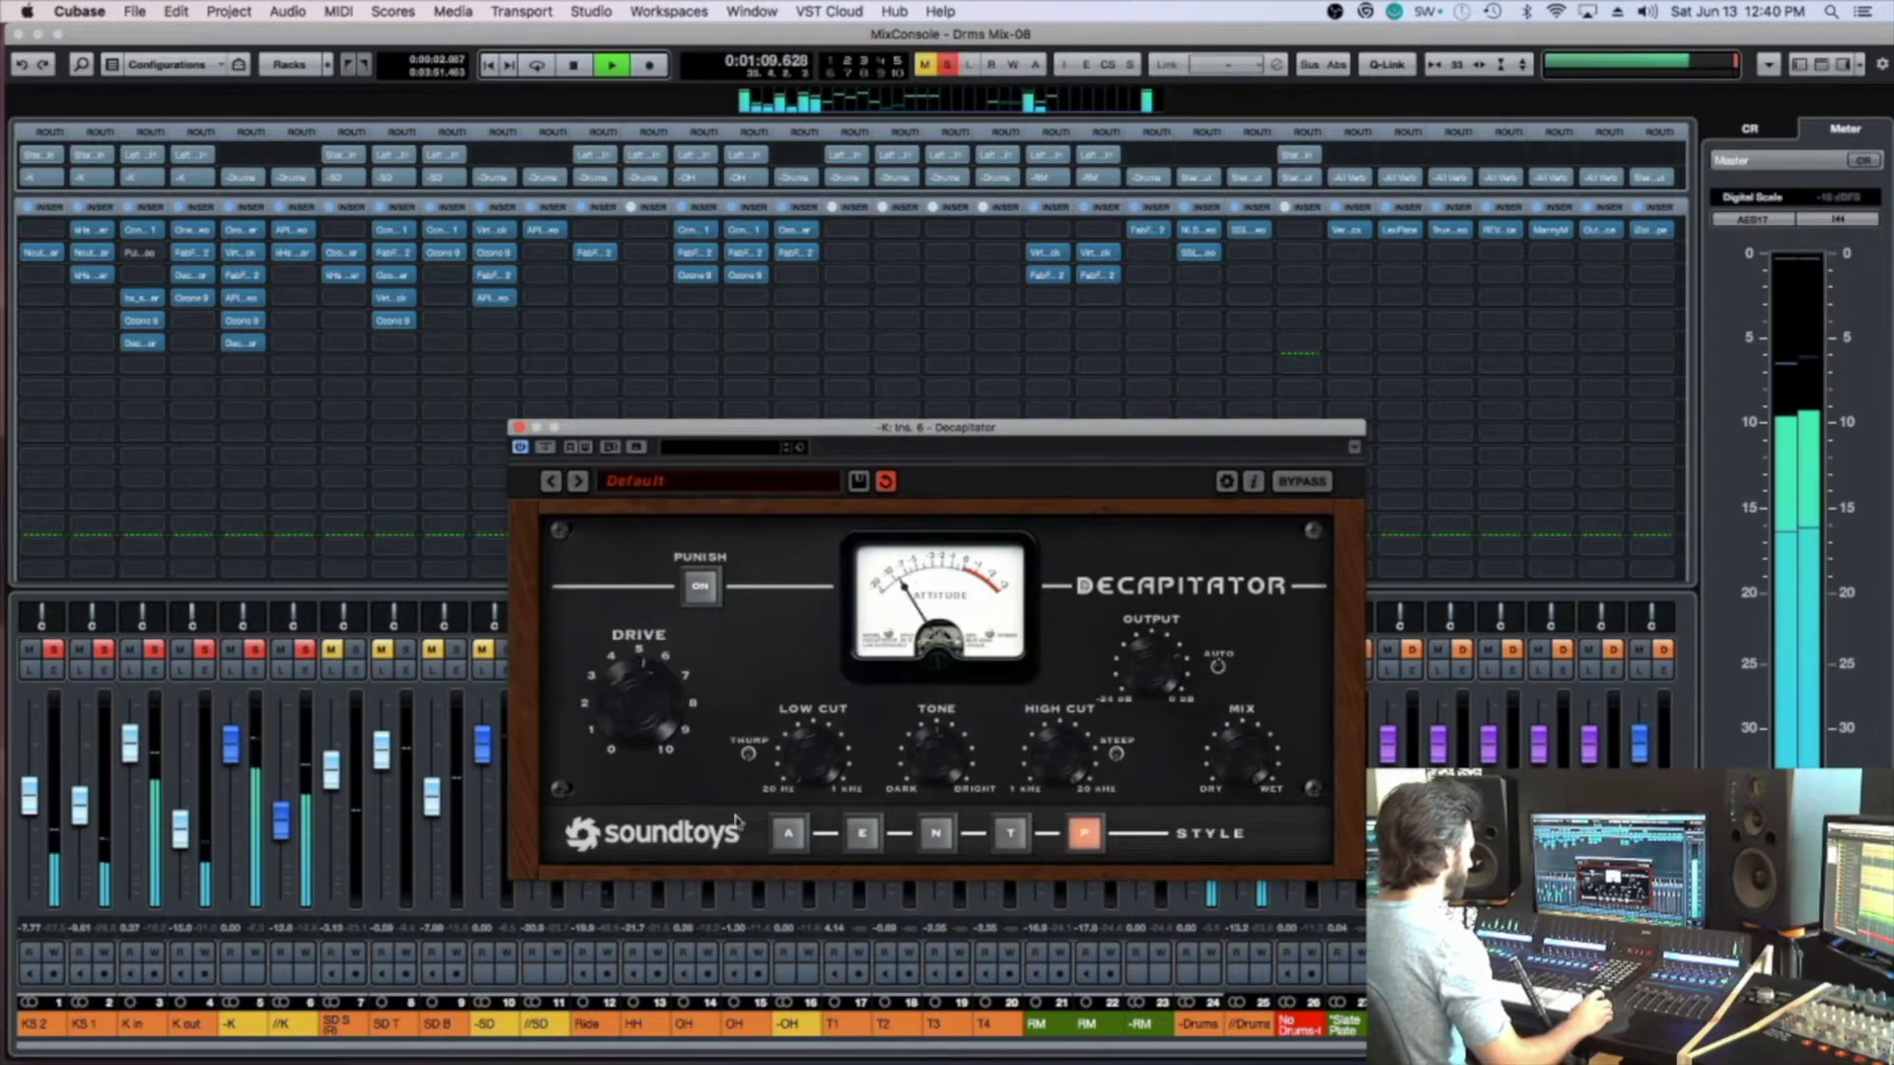
{"action": "left_click", "coordinate": [789, 834]}
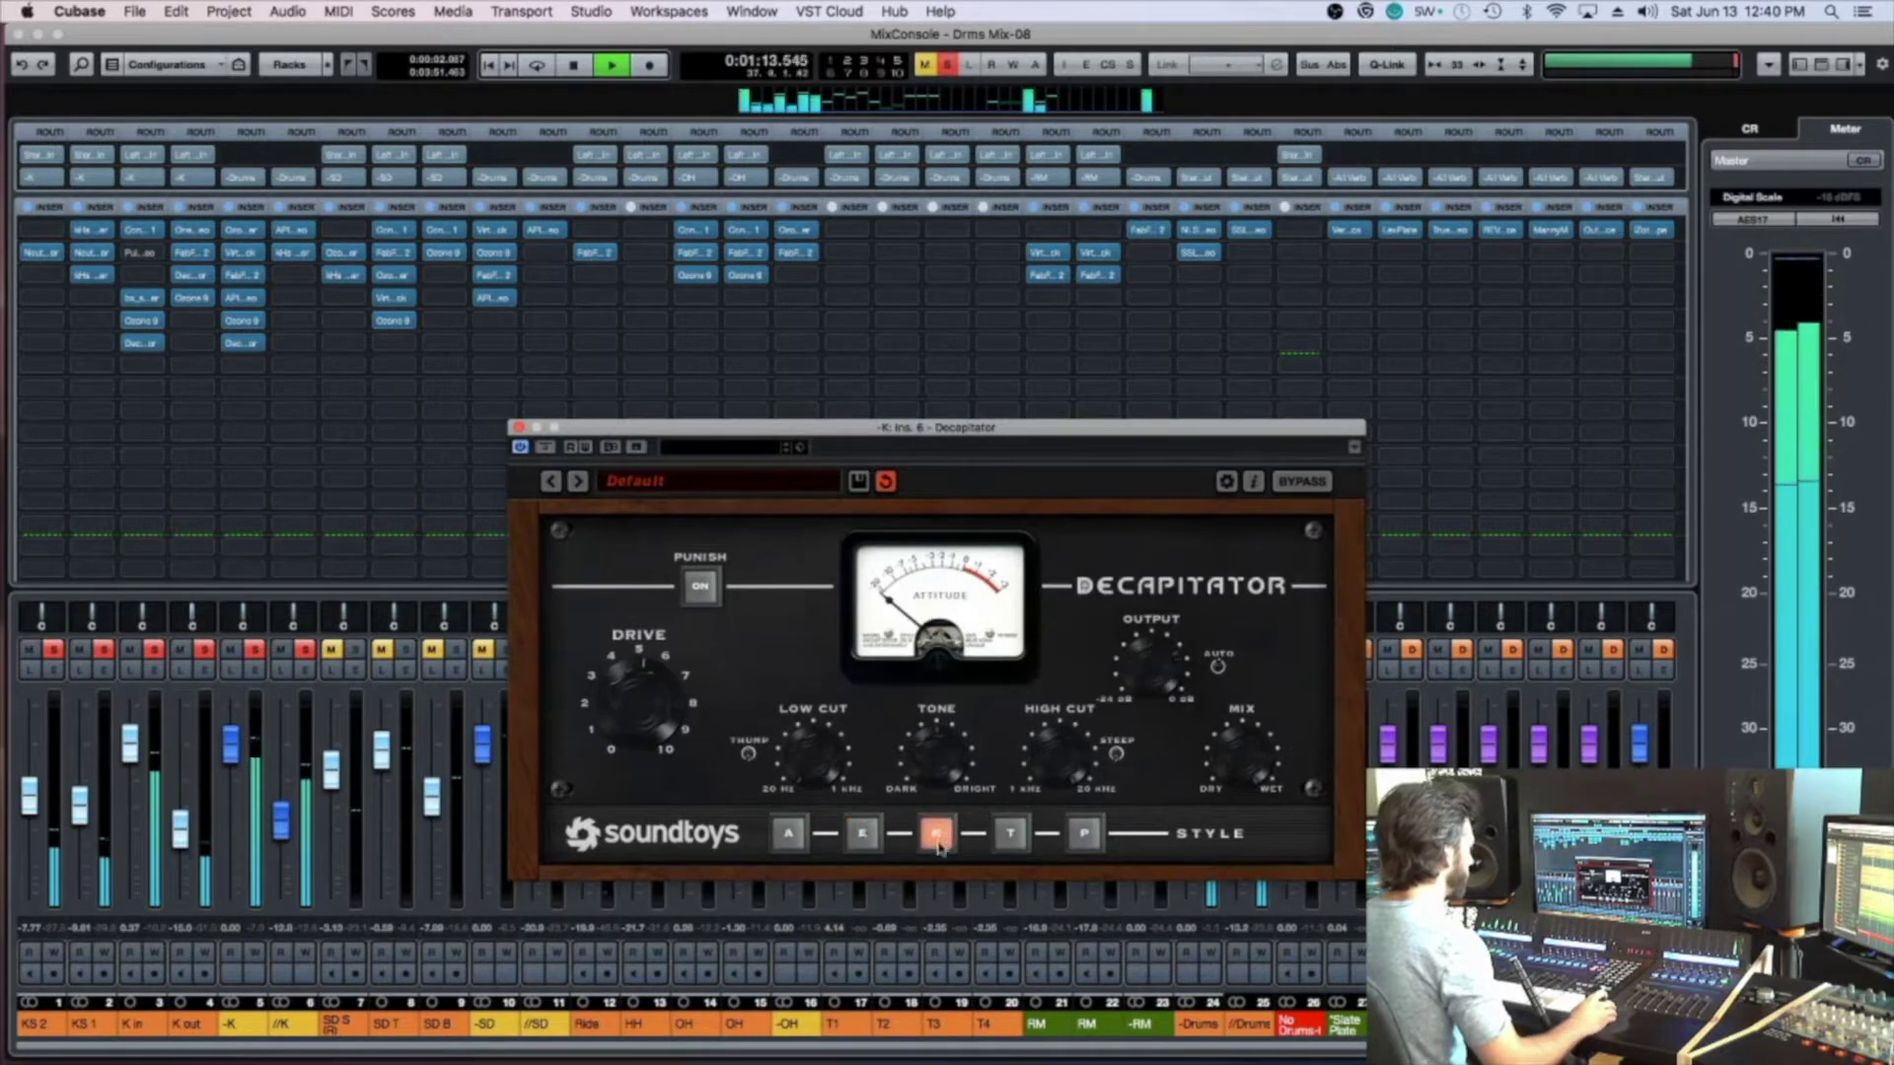
{"action": "left_click", "coordinate": [1012, 841]}
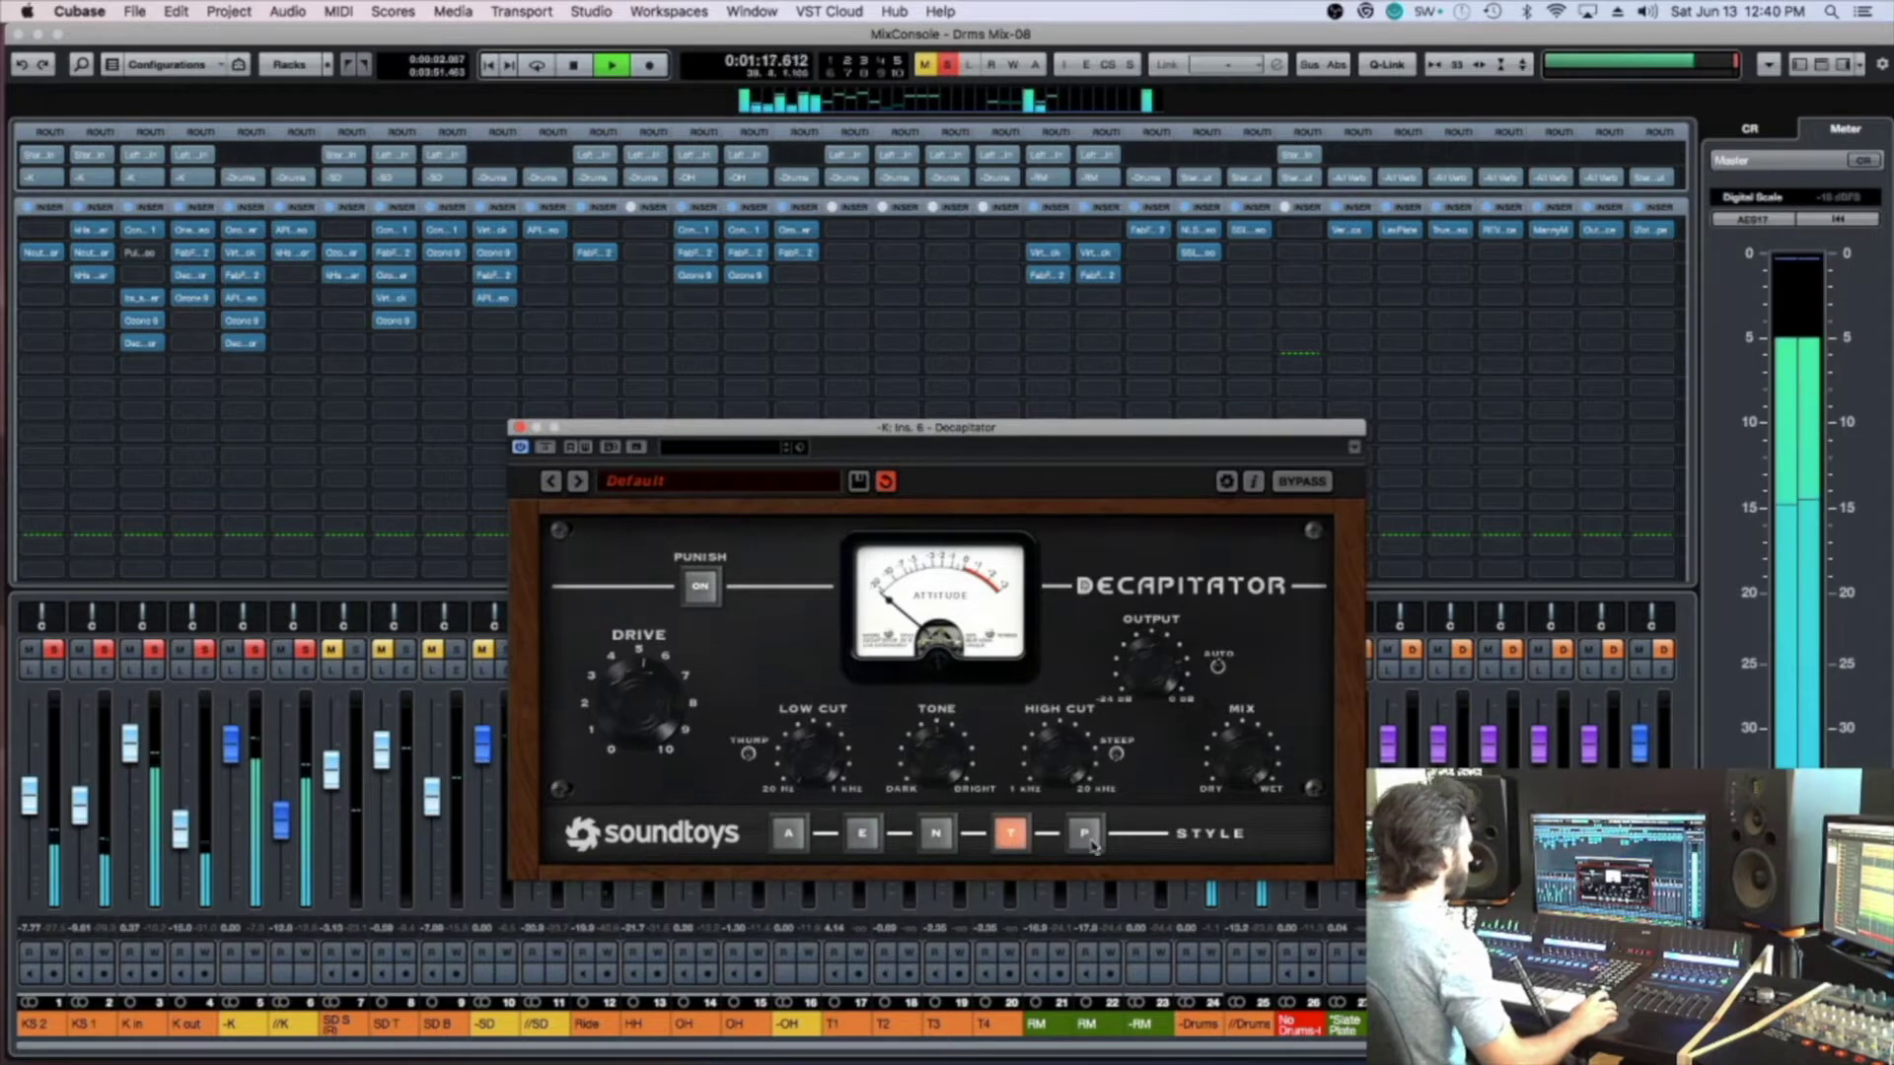
{"action": "left_click", "coordinate": [1087, 840]}
{"action": "left_click", "coordinate": [790, 838]}
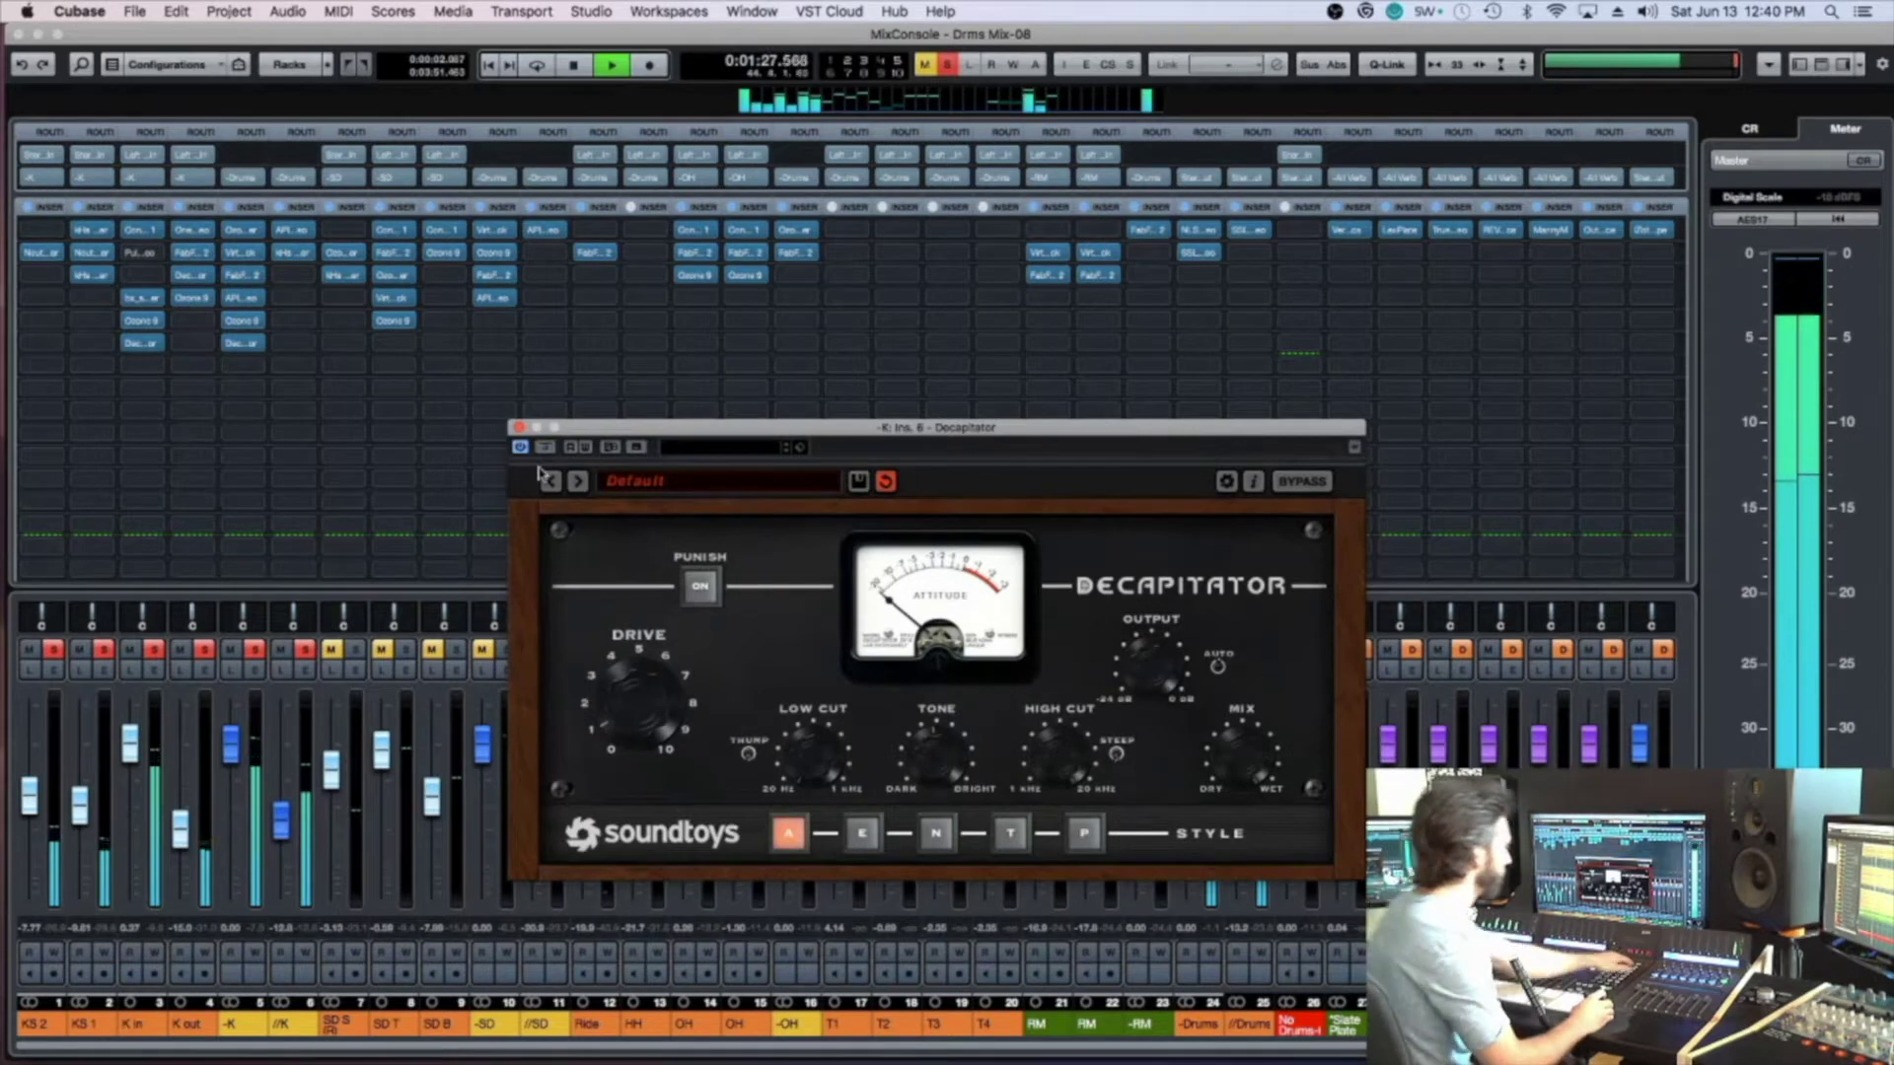
{"action": "key", "text": "s"}
{"action": "left_click", "coordinate": [519, 427]}
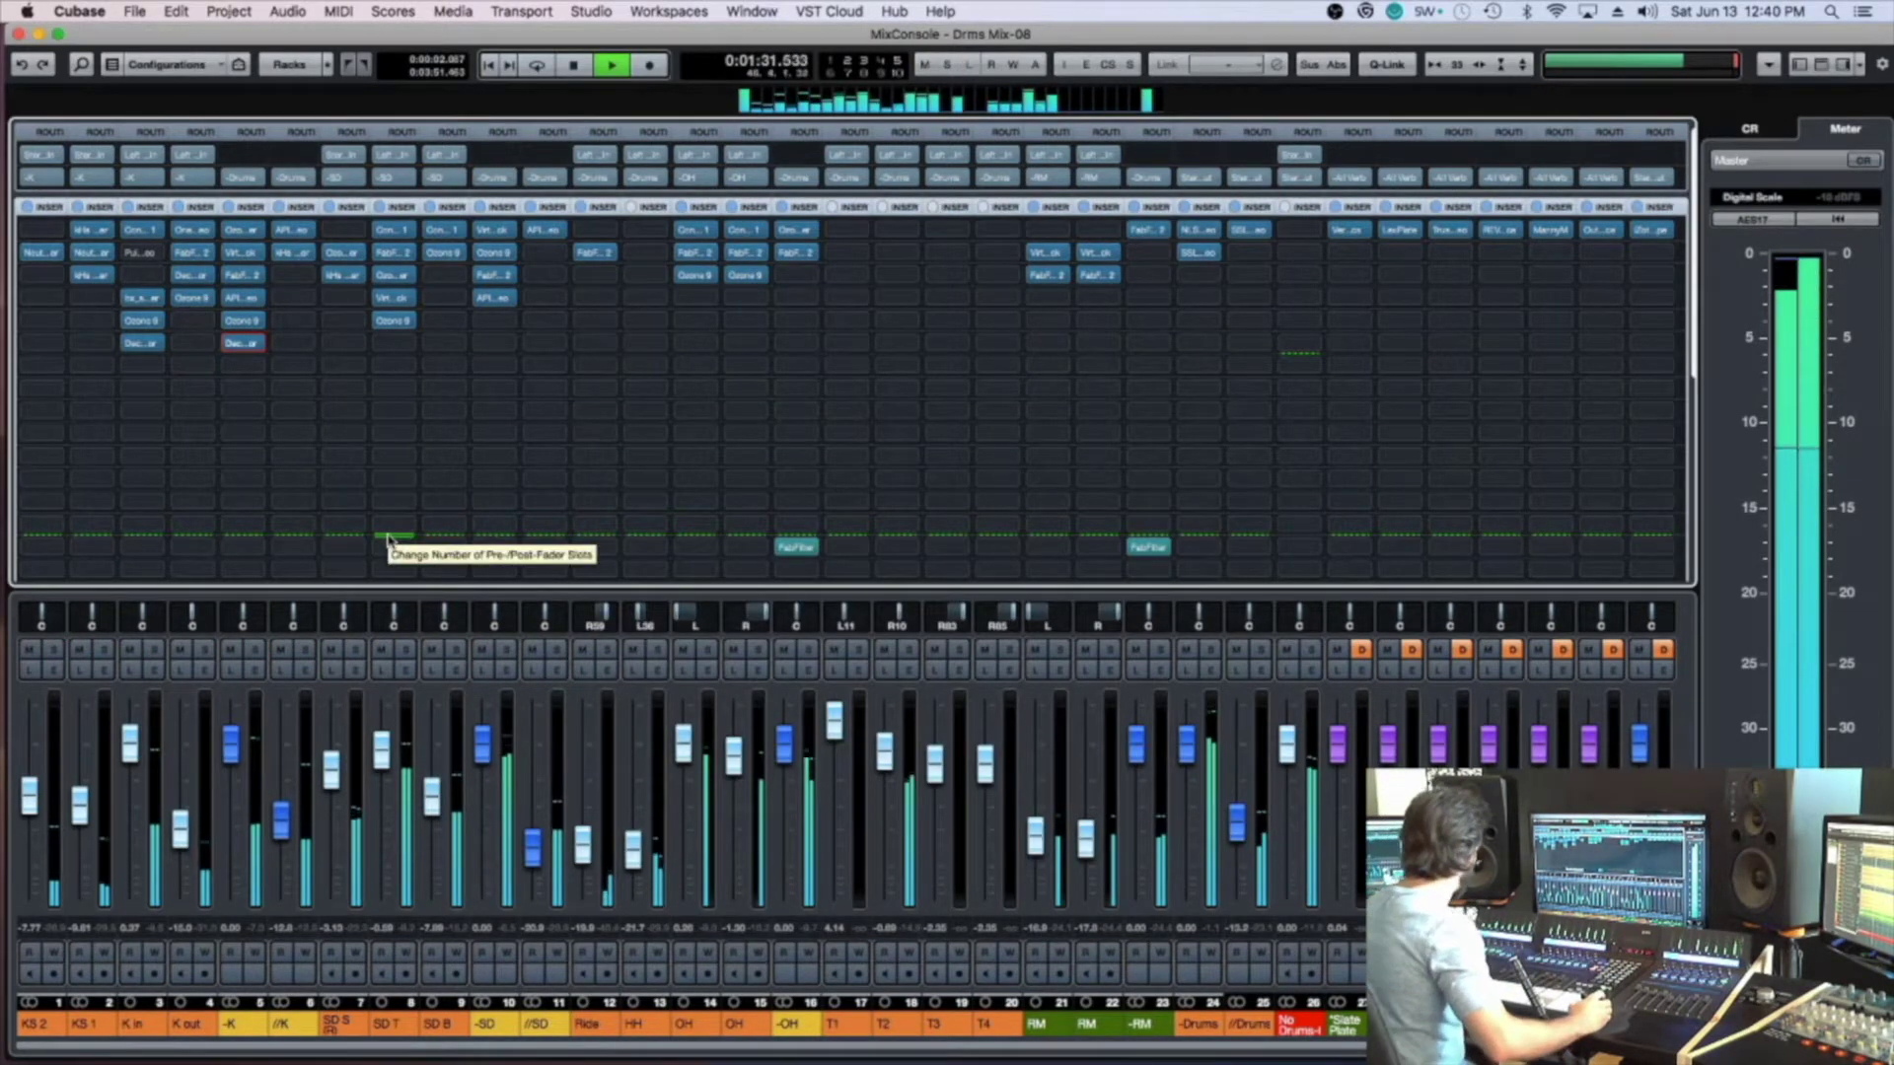
Compare the soloed kick channels with the full drum mix during playback
{"action": "key", "text": "s"}
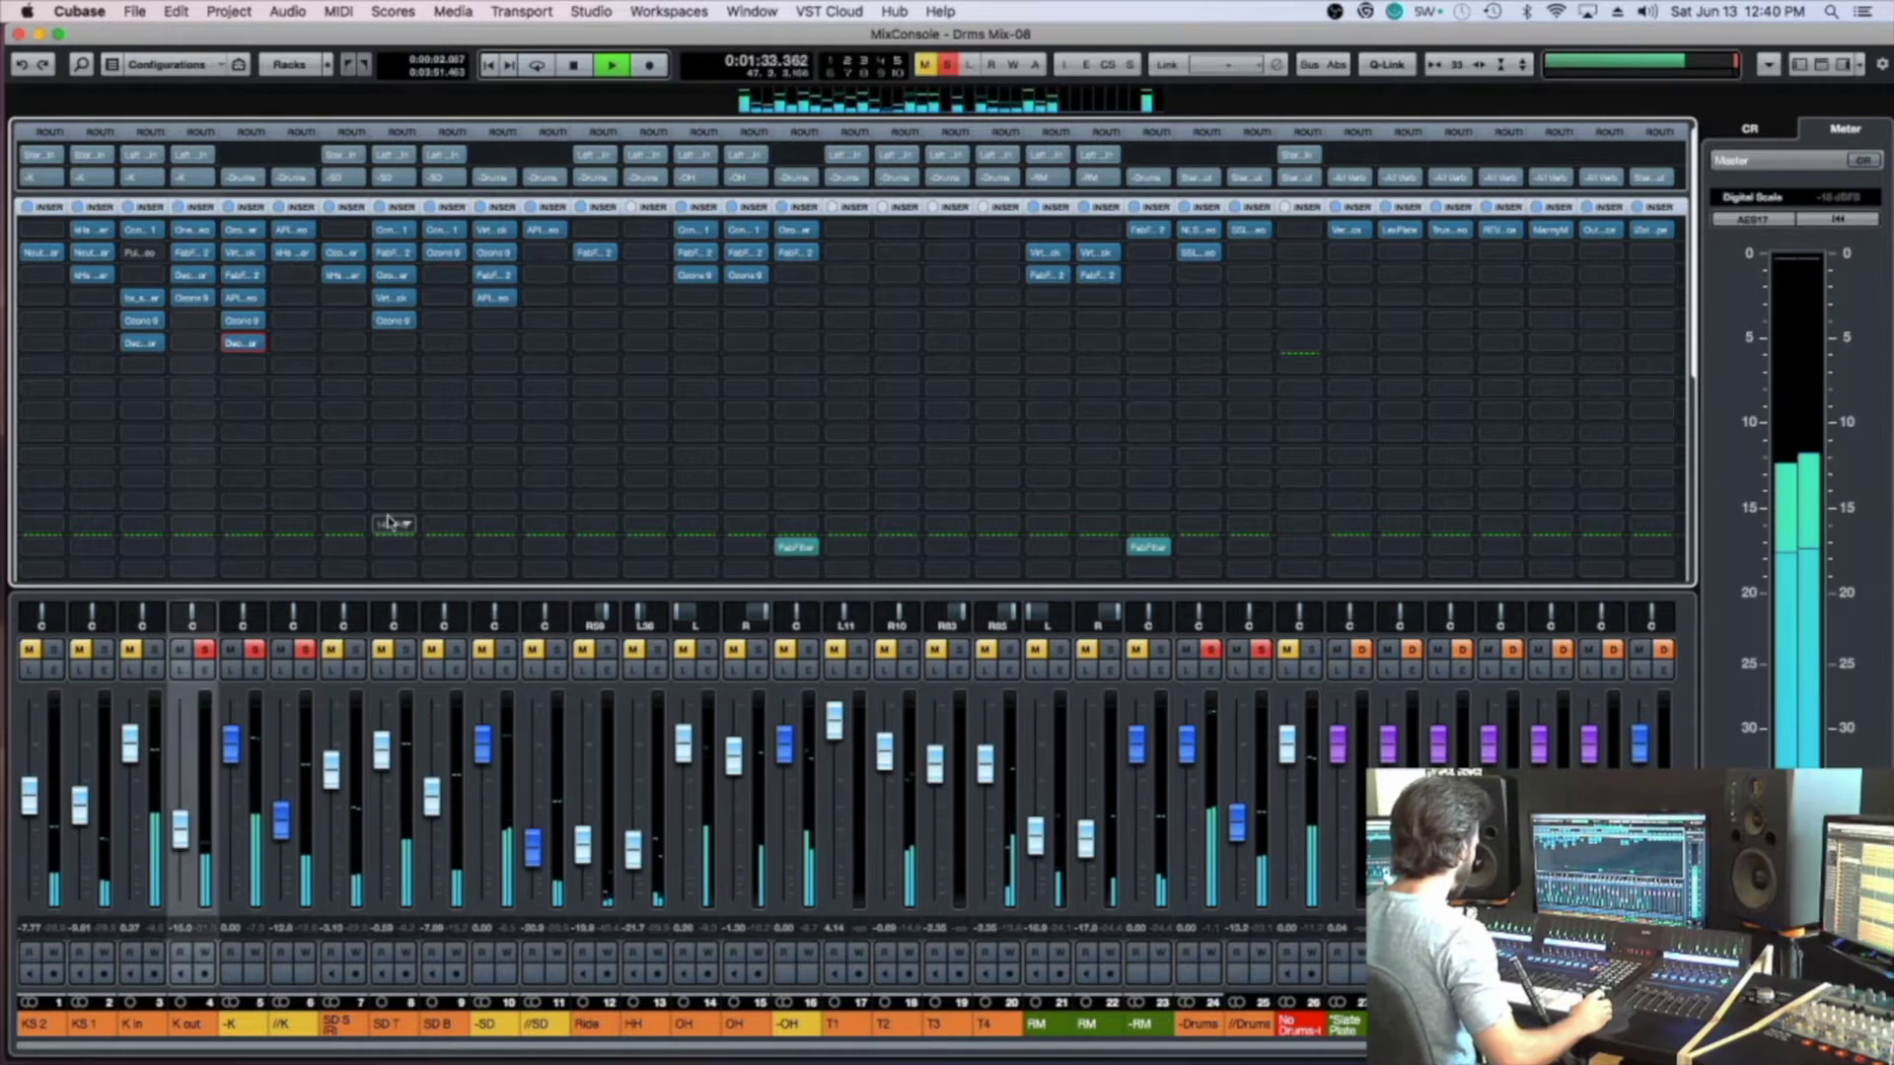
{"action": "key", "text": "s"}
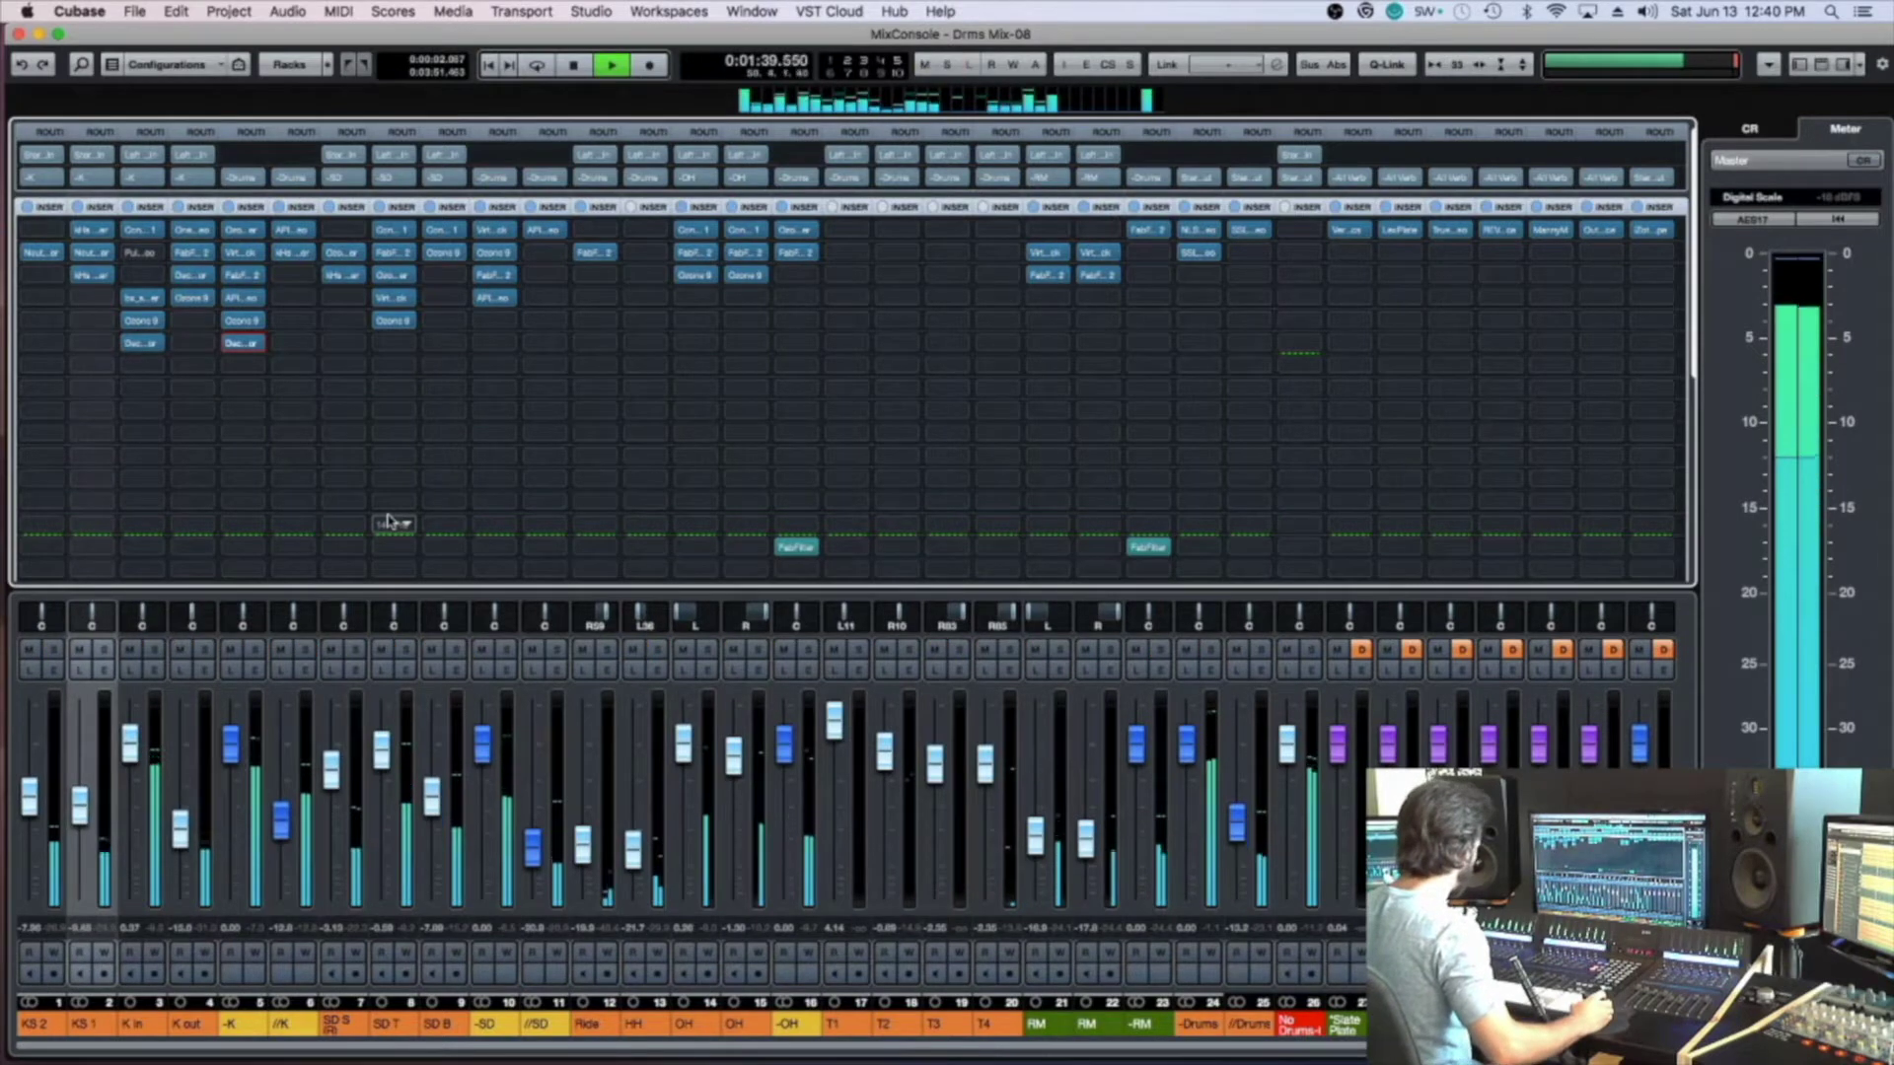
{"action": "left_click_drag", "start_coordinate": [381, 517], "coordinate": [249, 415]}
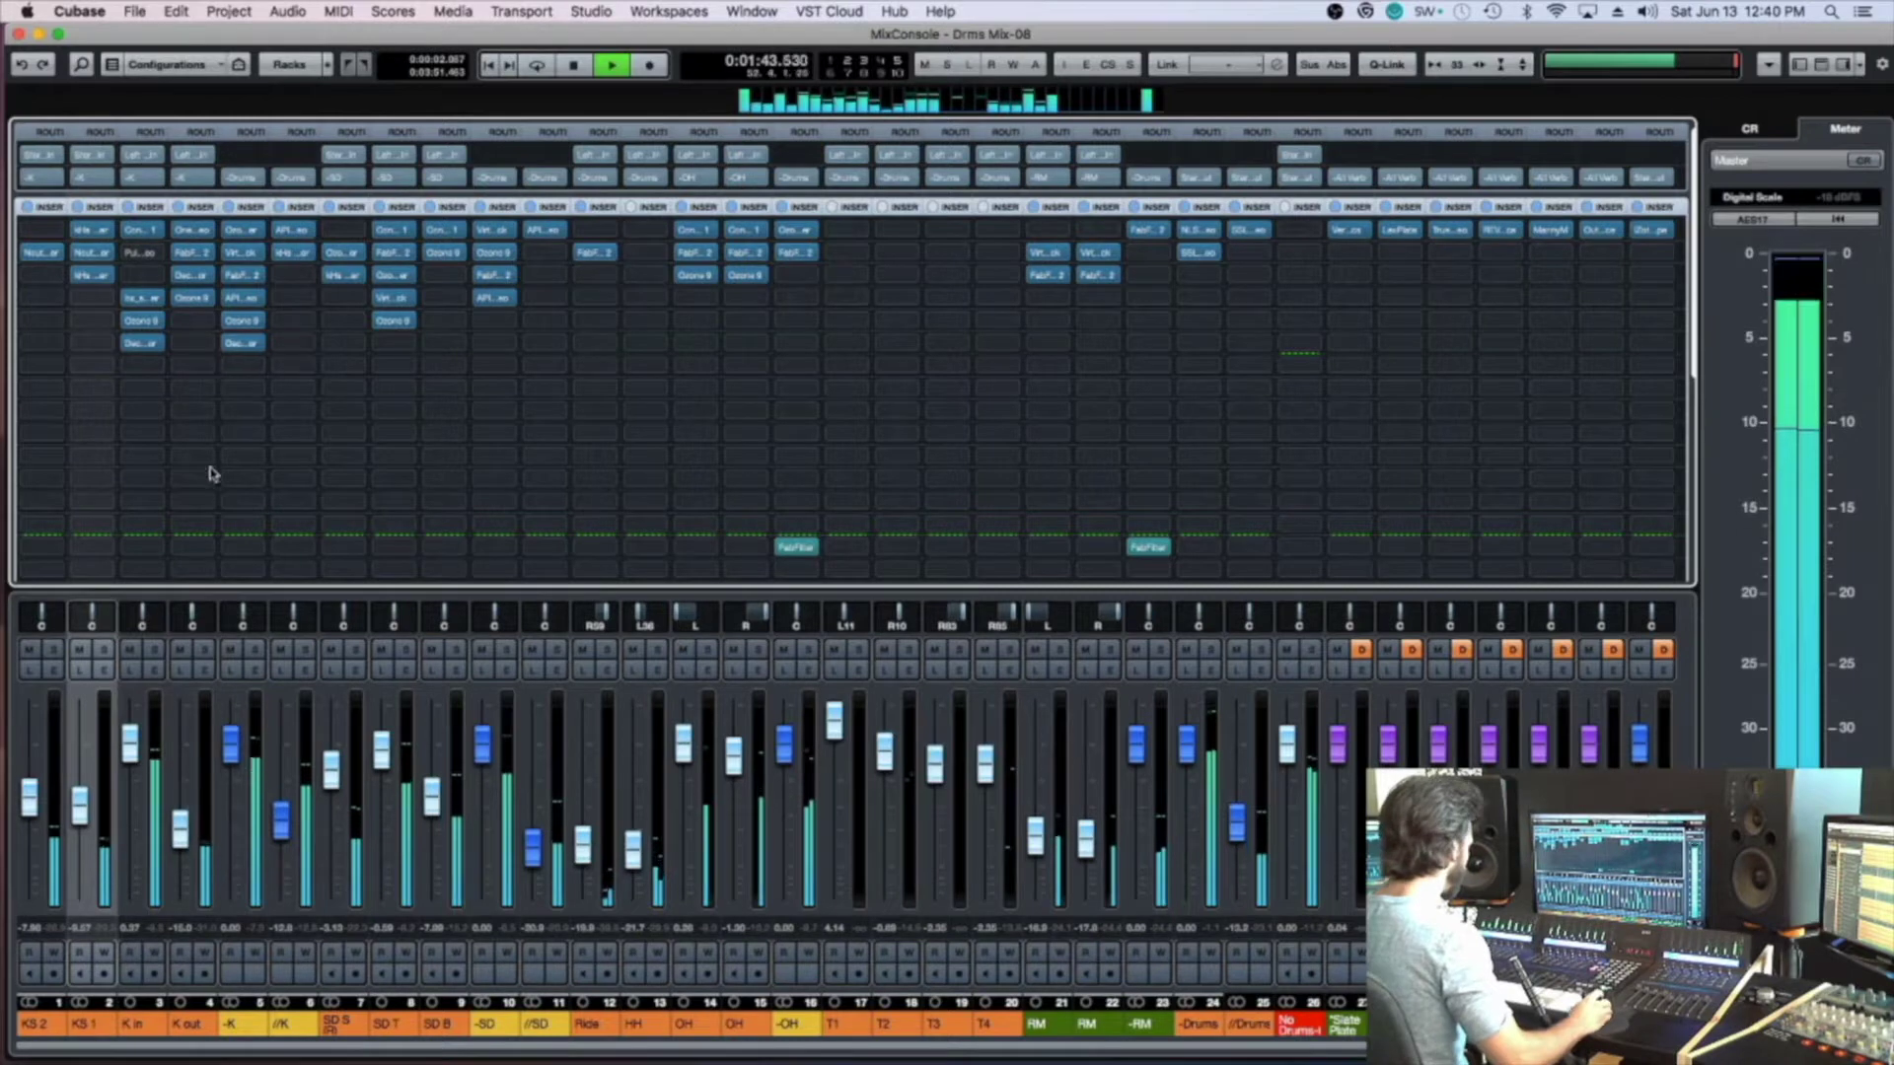
Solo the -K group and load Ozone 9 Vintage Tape into its seventh insert slot
{"action": "left_click", "coordinate": [256, 649]}
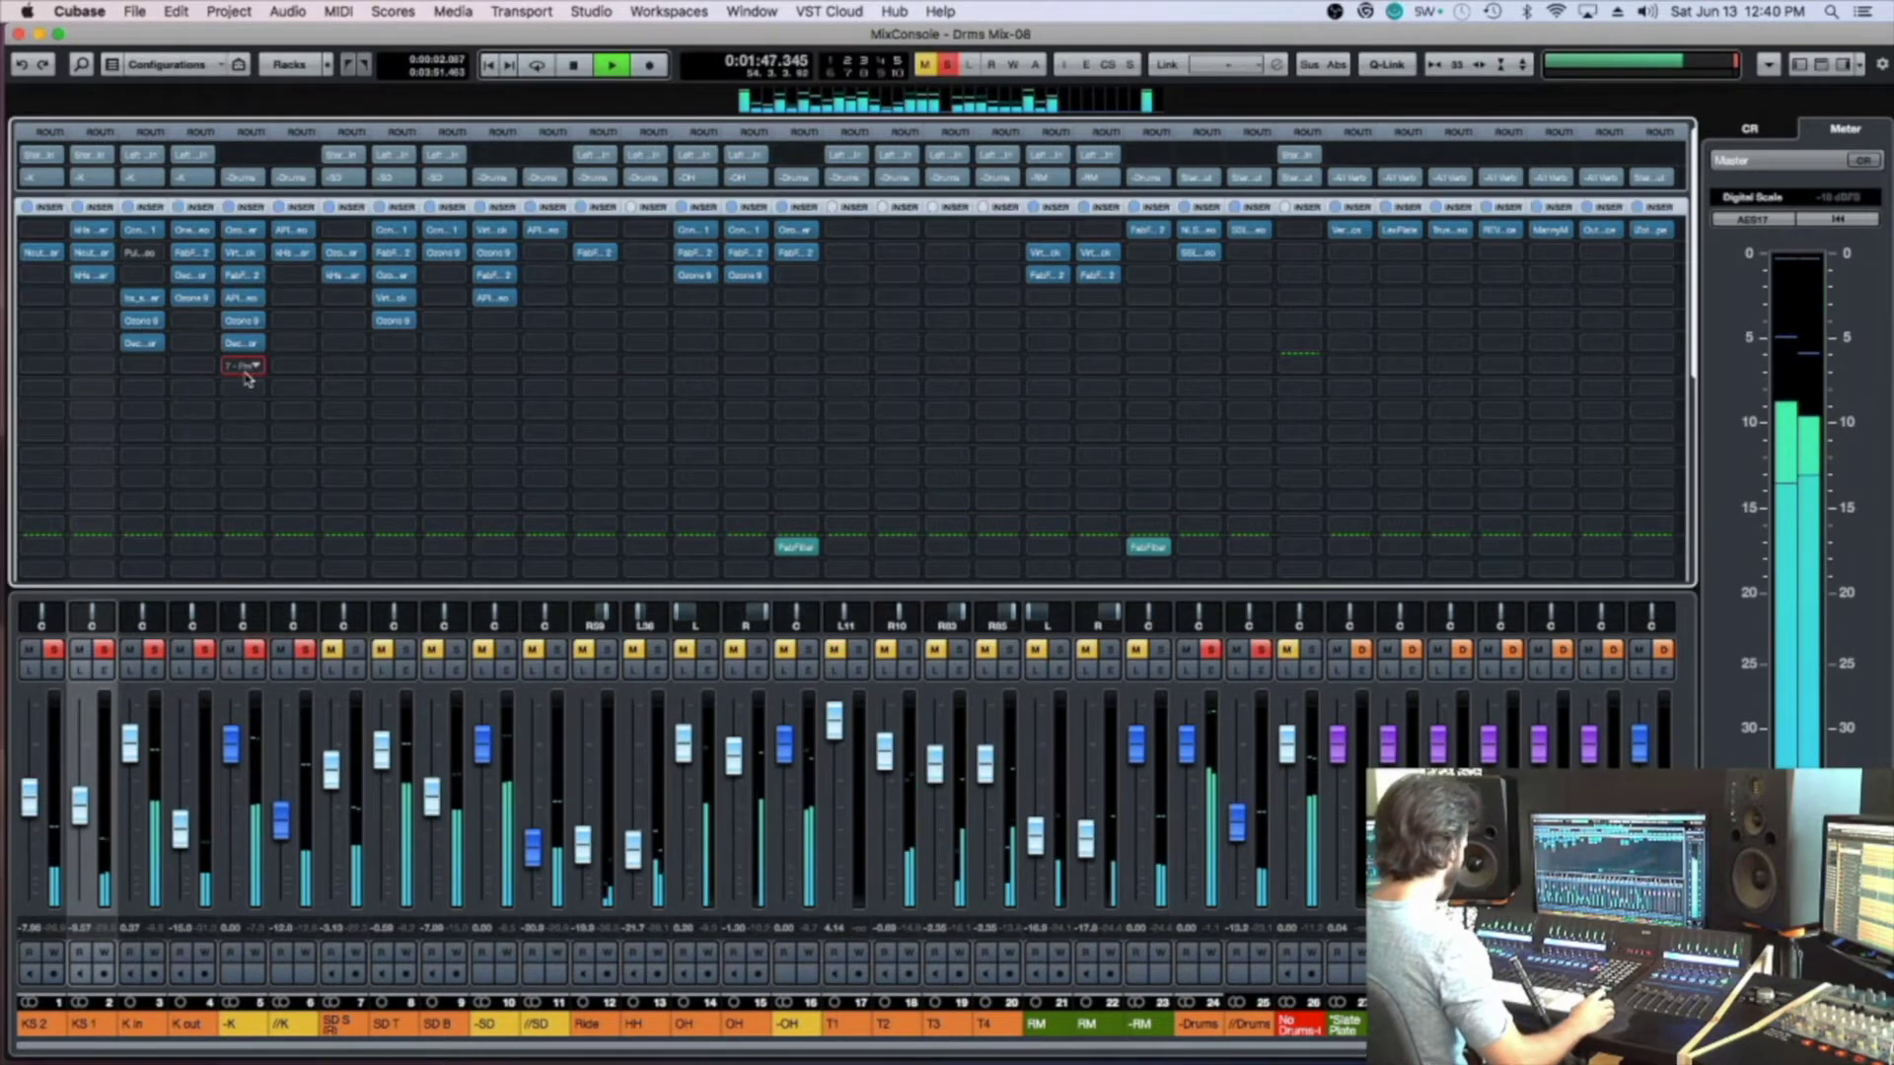
{"action": "left_click", "coordinate": [245, 367]}
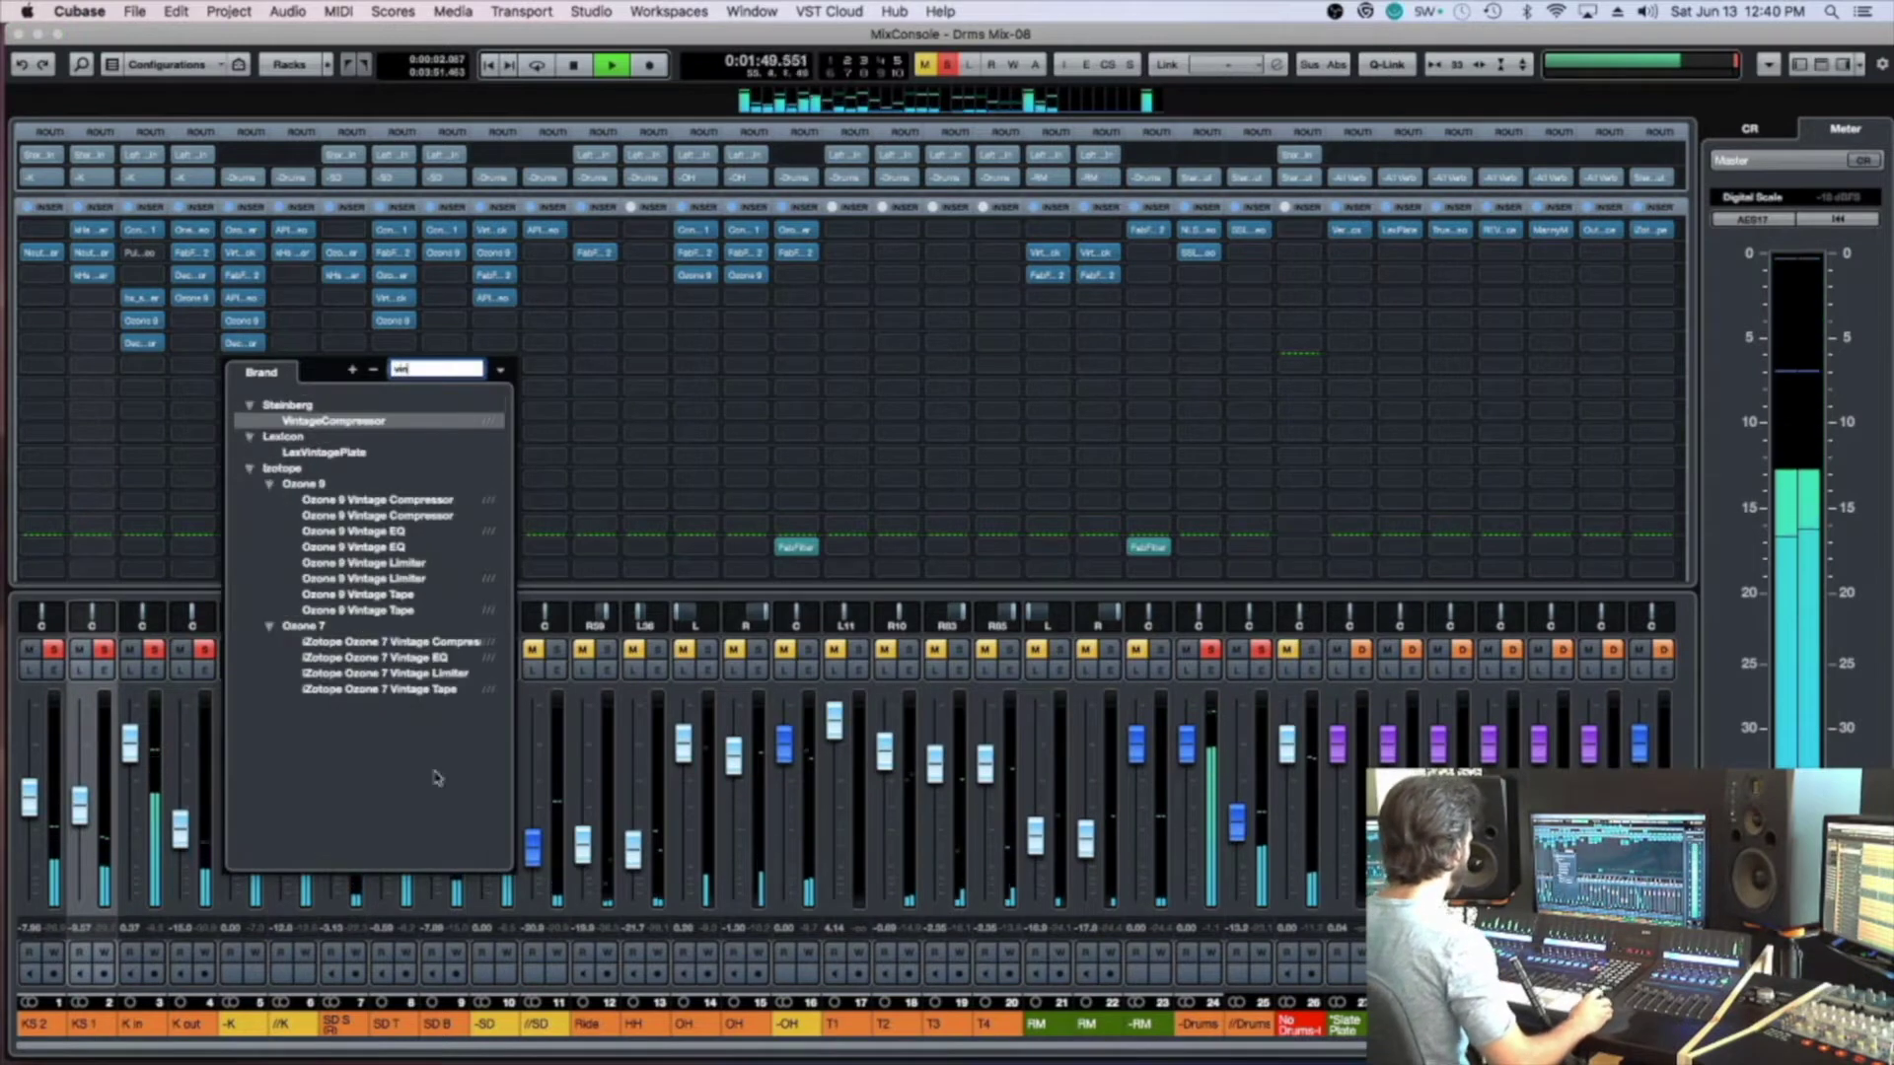
{"action": "left_click", "coordinate": [438, 595]}
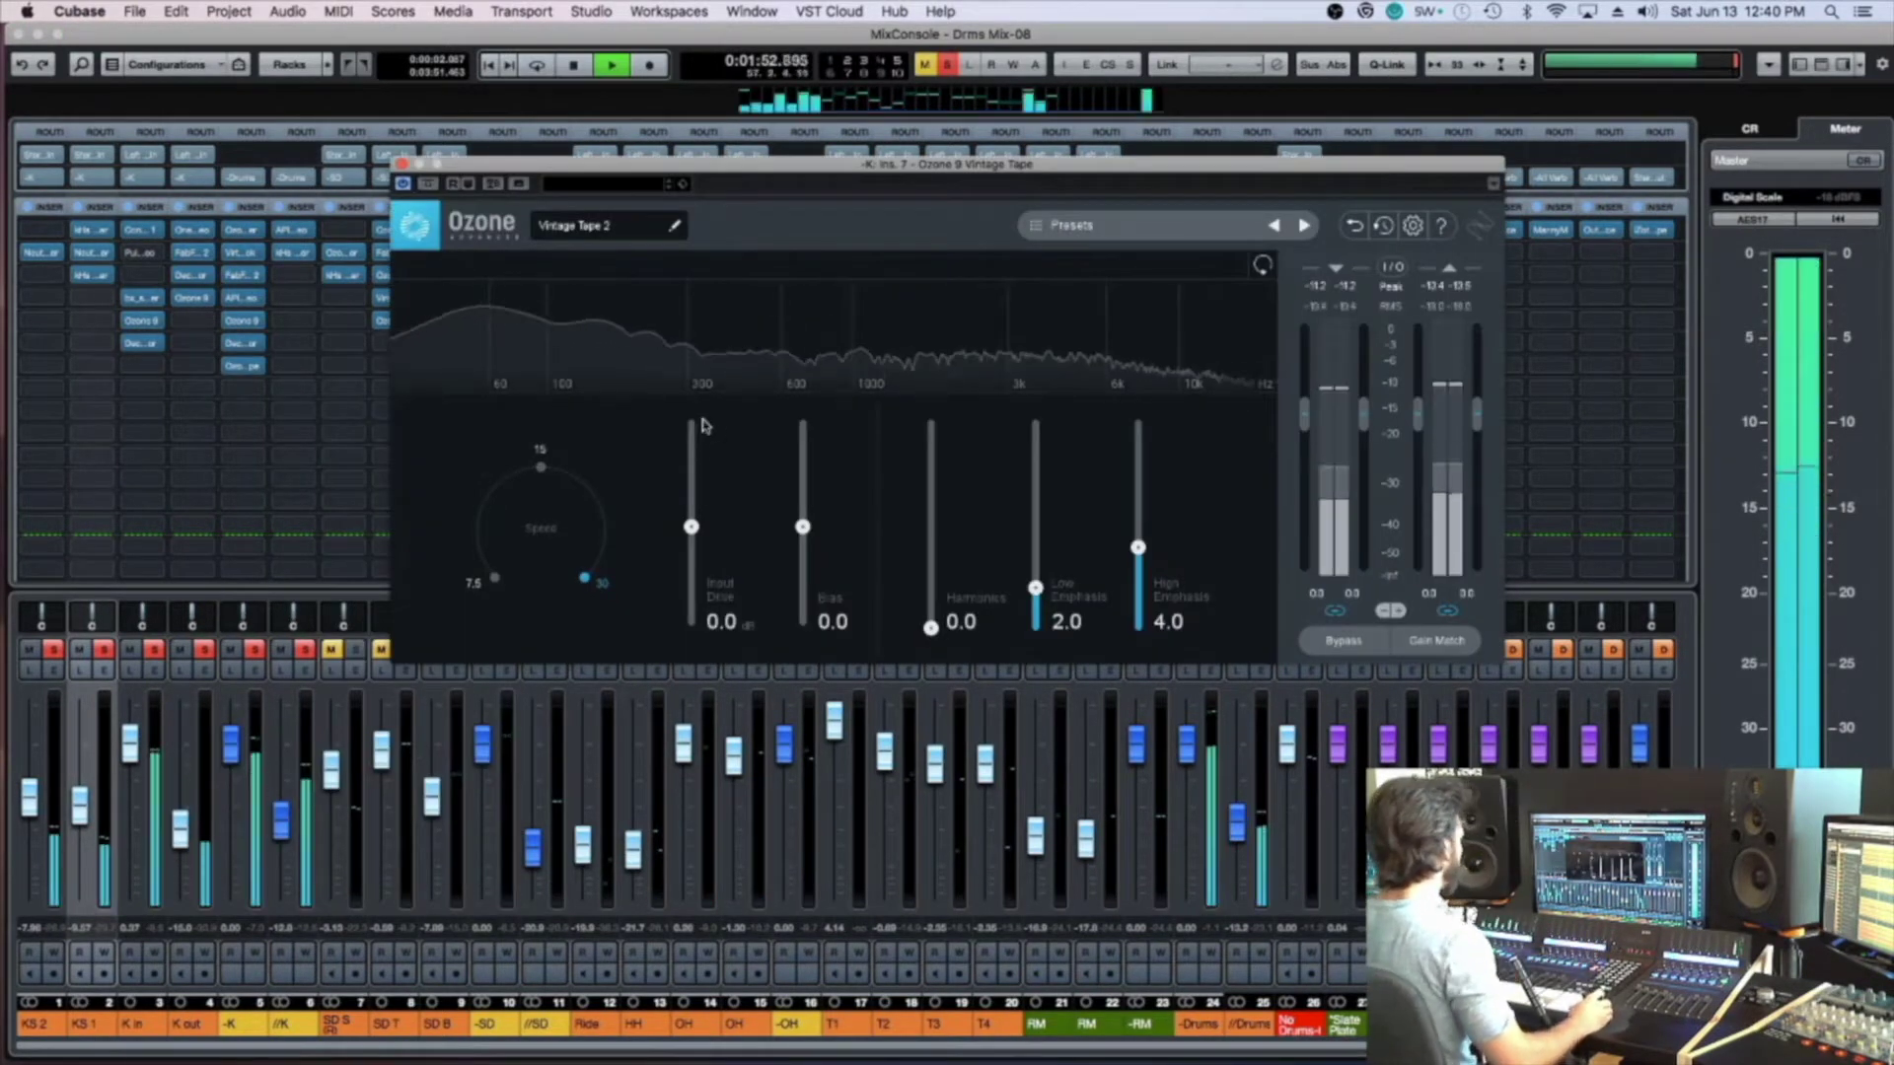
Compare the kick sound with Vintage Tape bypassed and active, and close the plug-in window
{"action": "left_click", "coordinate": [427, 184]}
{"action": "left_click", "coordinate": [427, 186]}
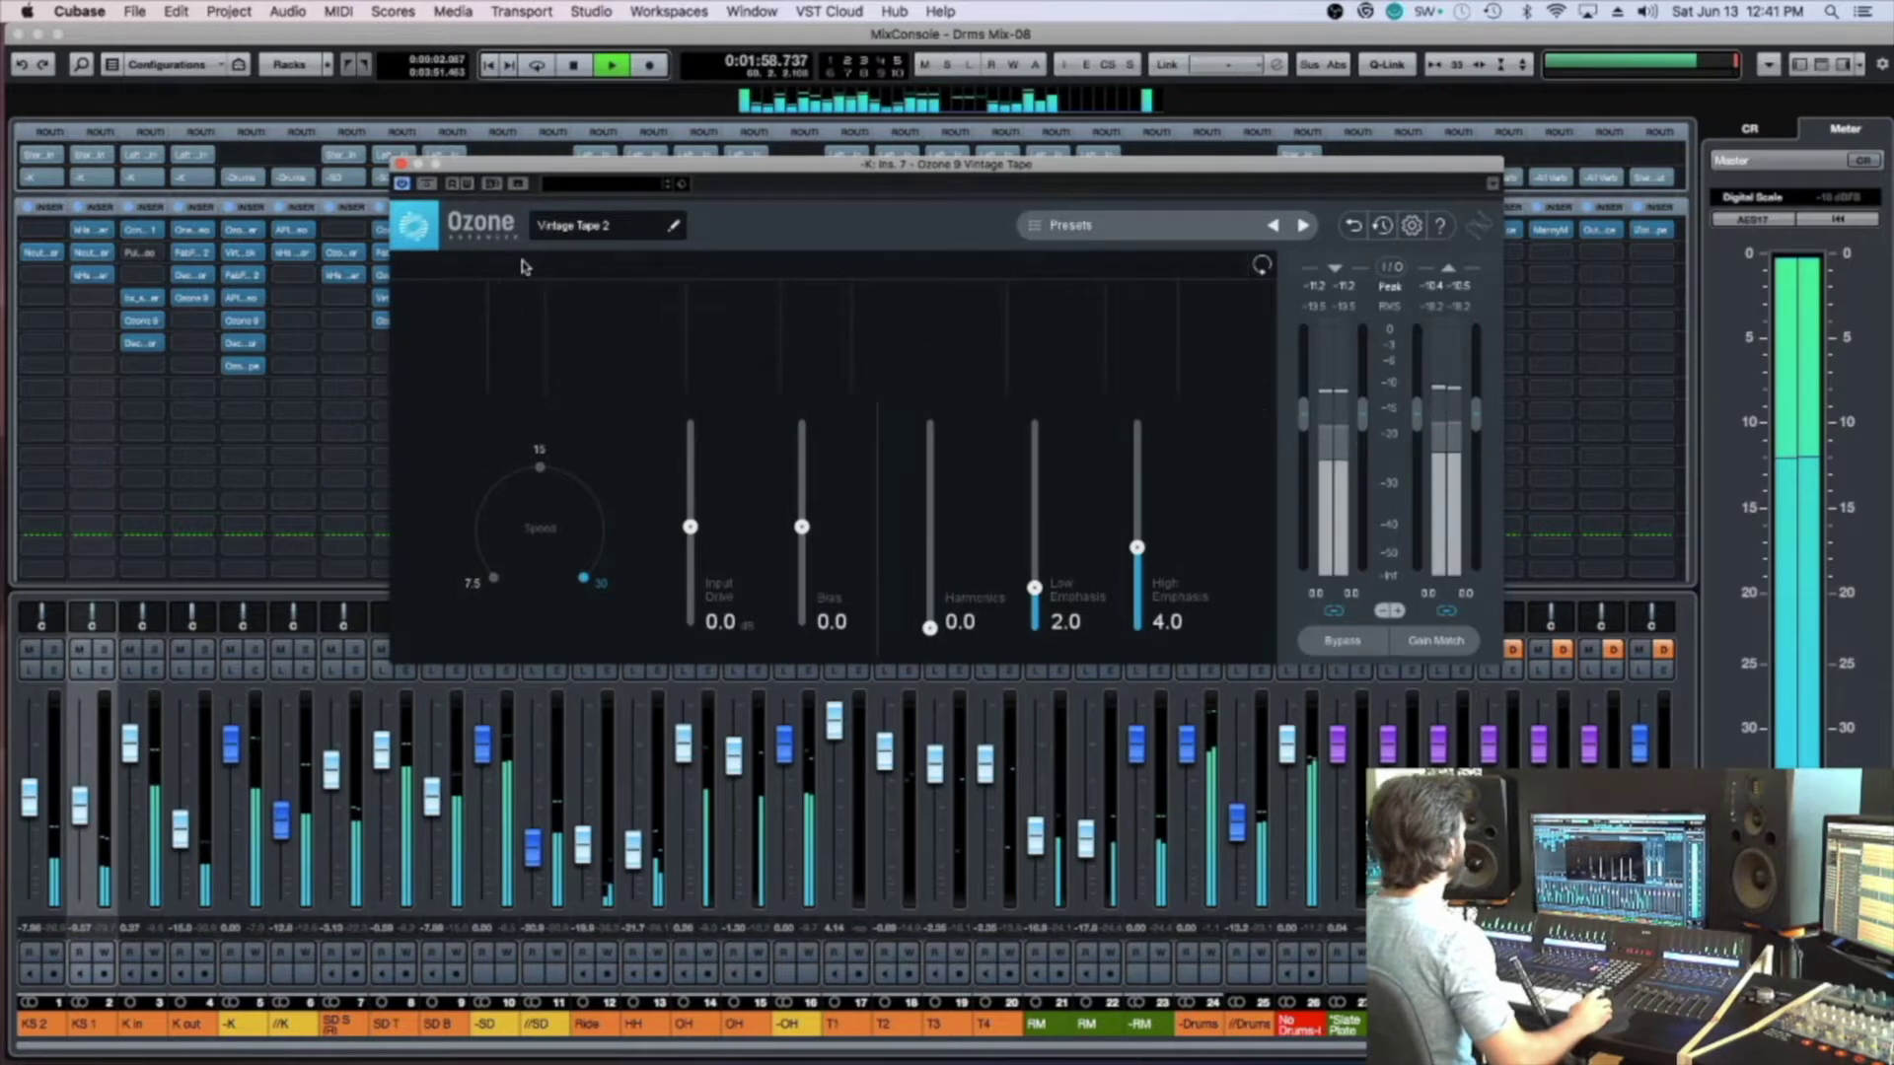
{"action": "key", "text": "super+w"}
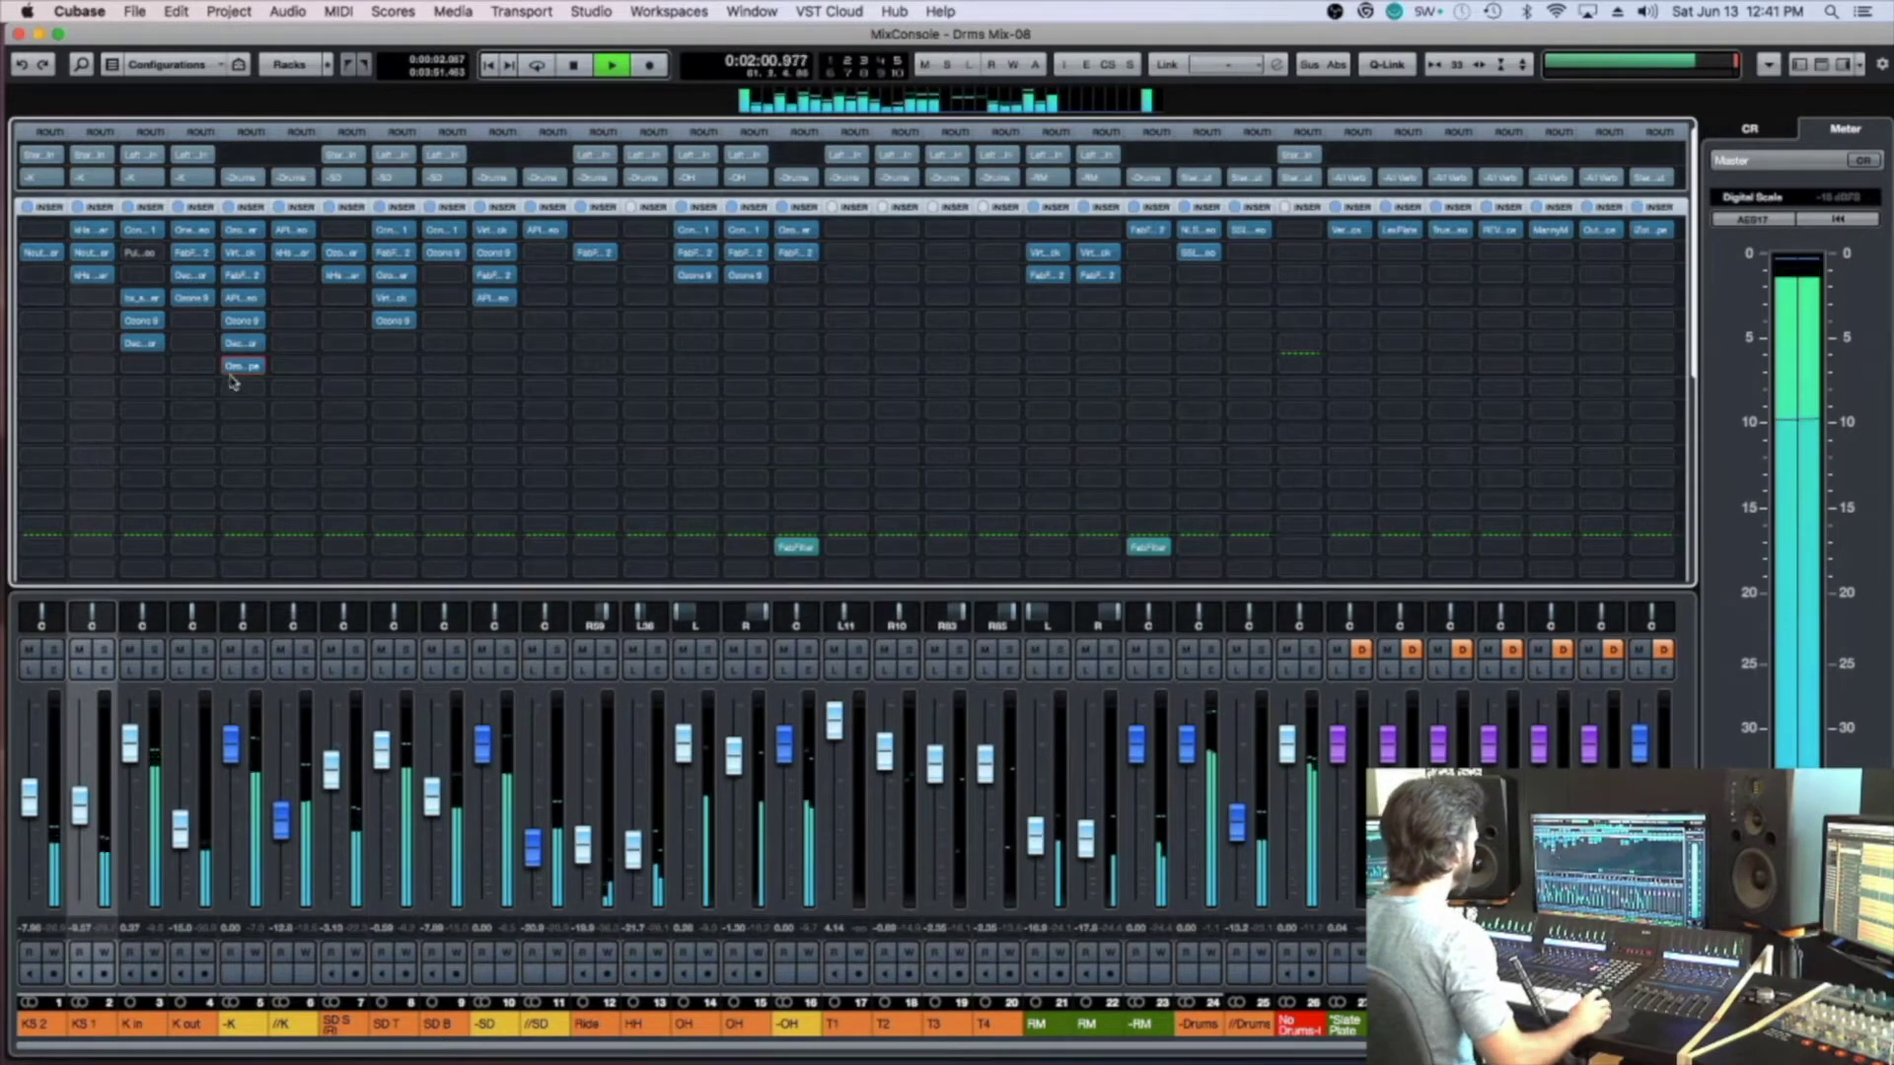
{"action": "left_click_drag", "start_coordinate": [231, 368], "coordinate": [291, 632]}
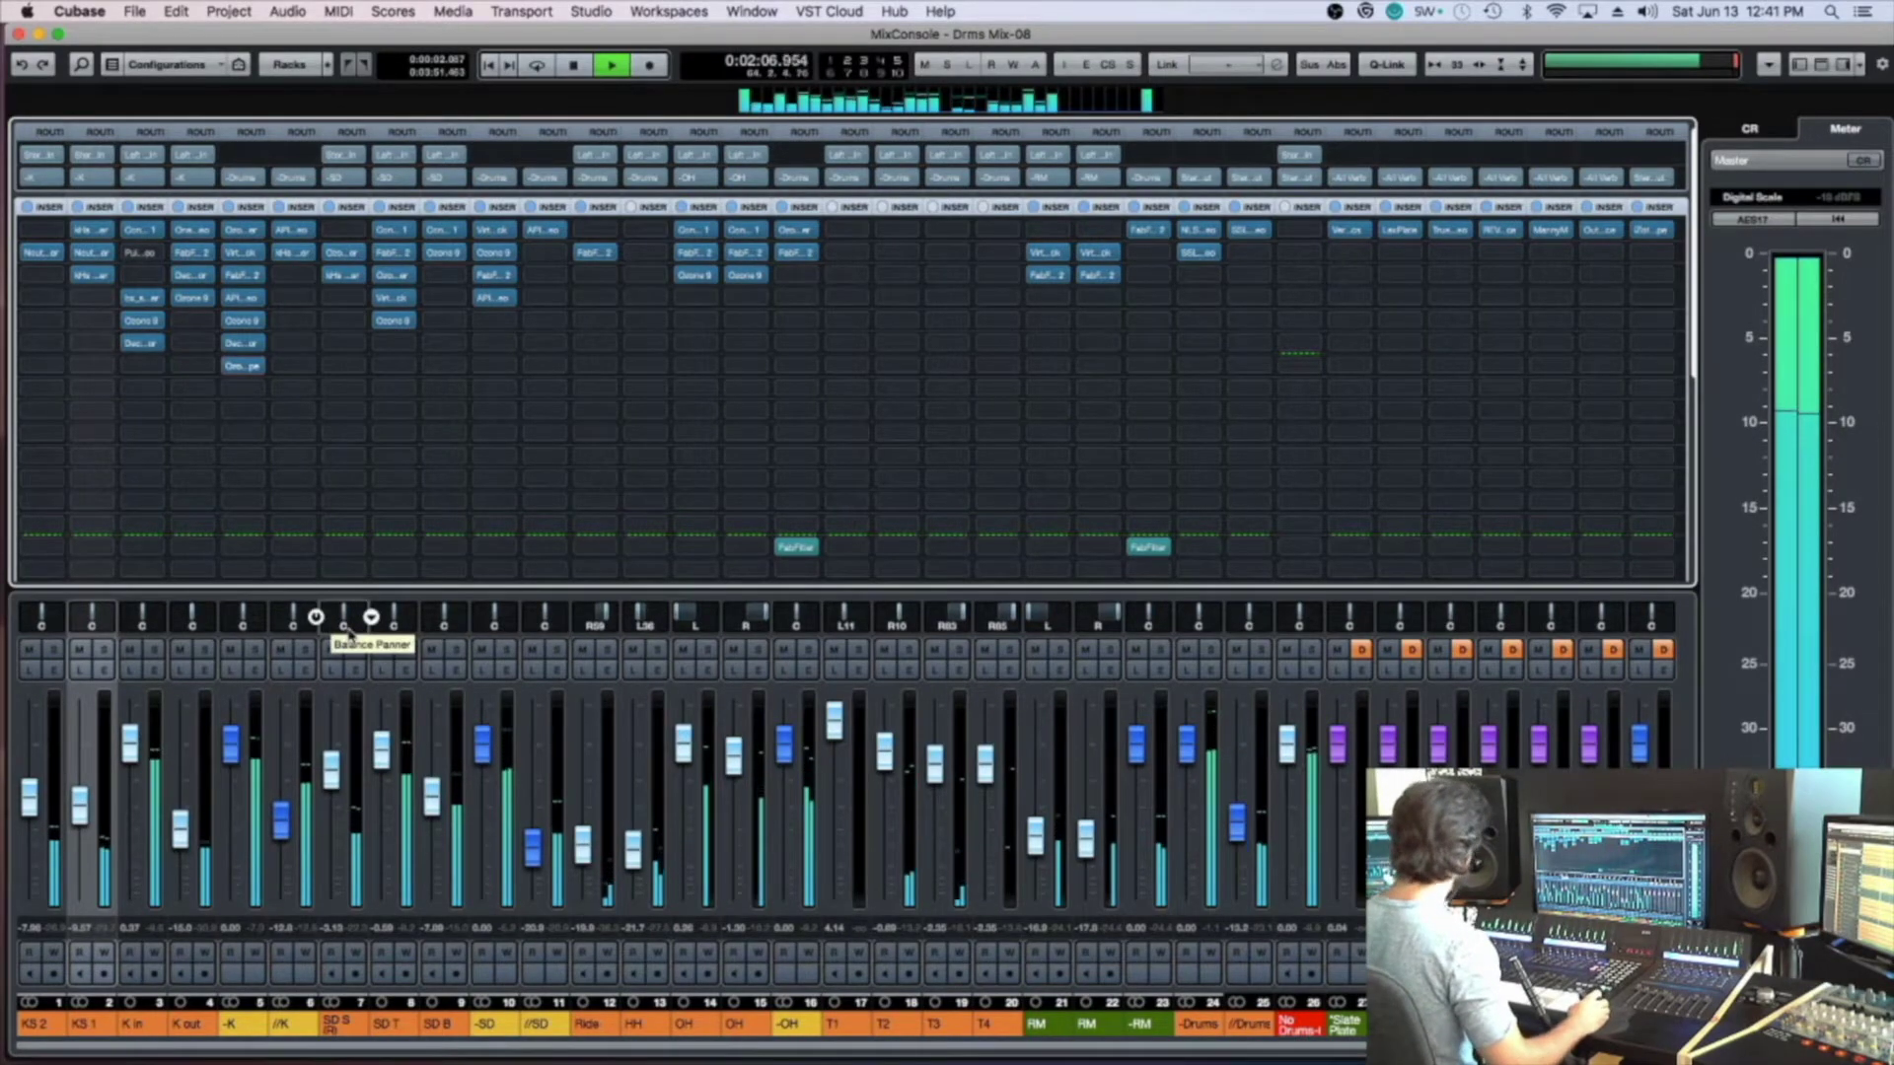
Set a cycle range from about 1:07 to 1:39 in the project timeline and loop playback over it
{"action": "key", "text": "space"}
{"action": "key", "text": "F3"}
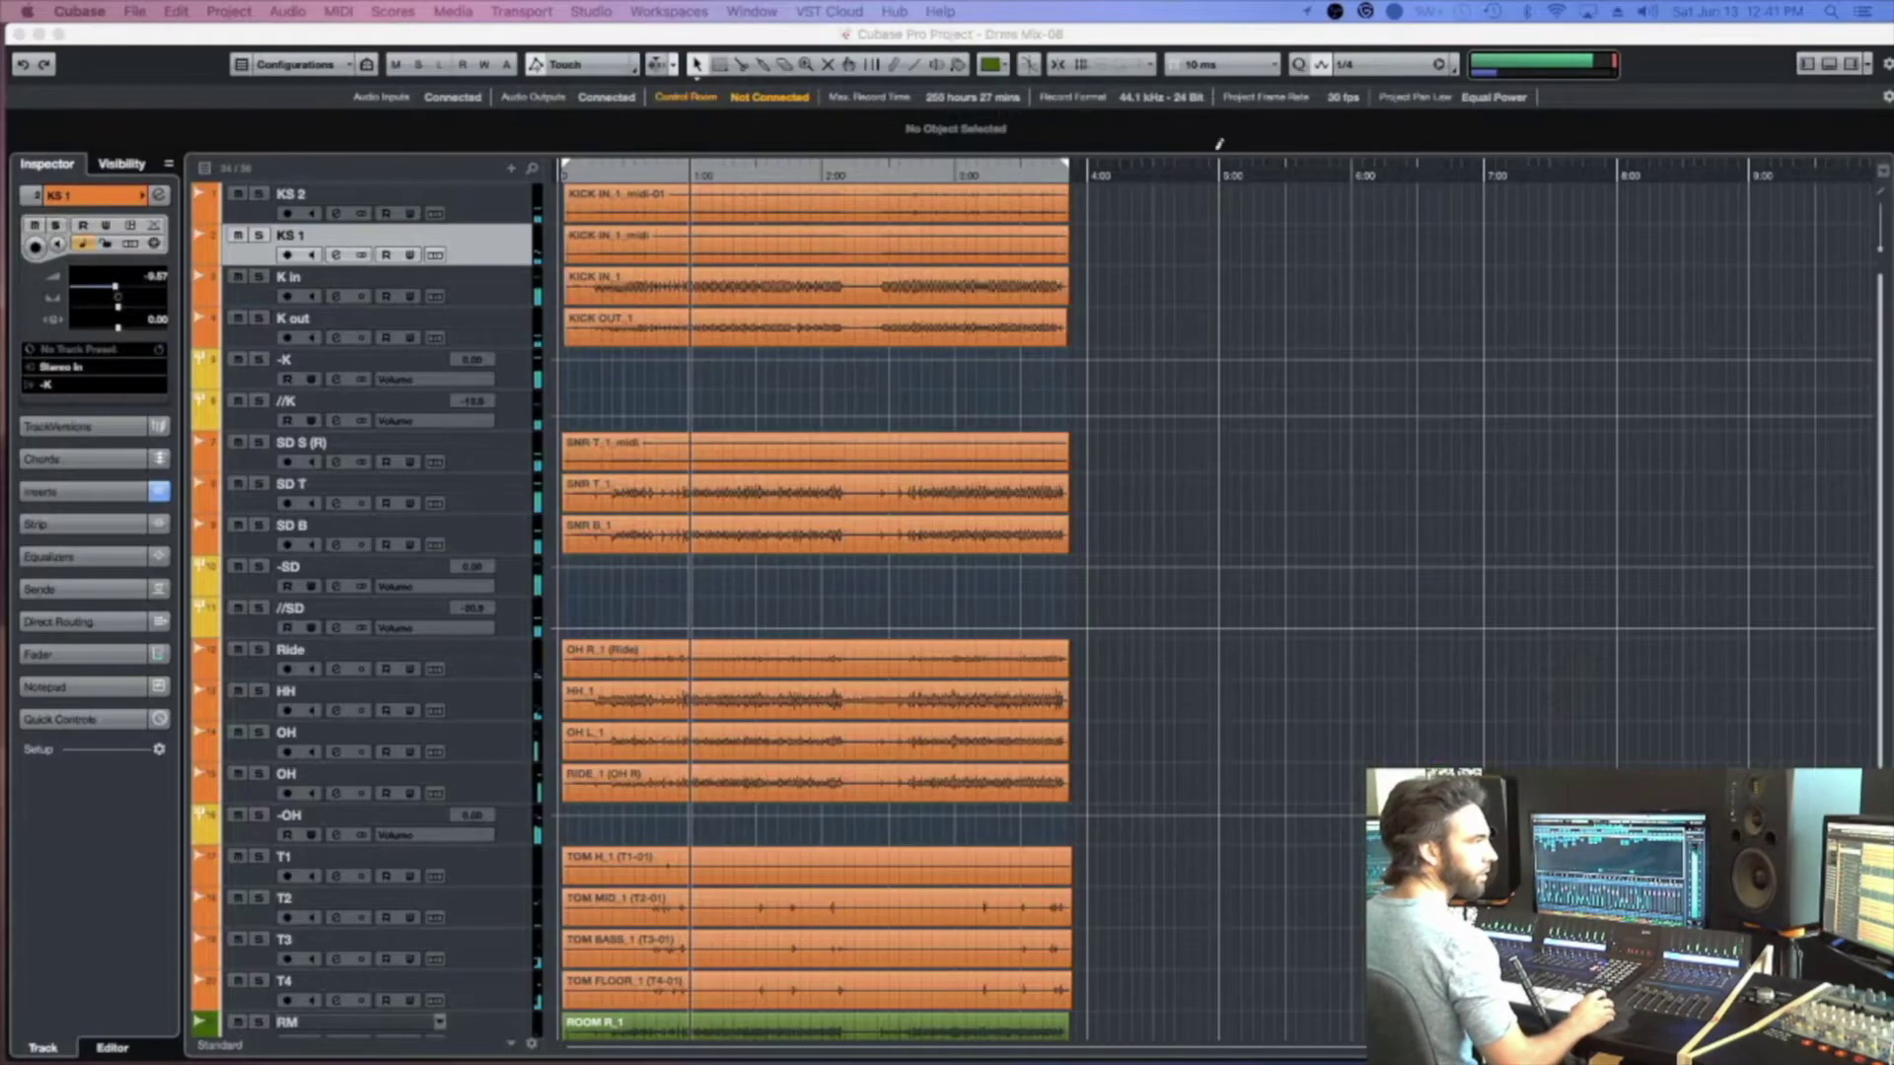
{"action": "left_click_drag", "start_coordinate": [704, 169], "coordinate": [775, 172]}
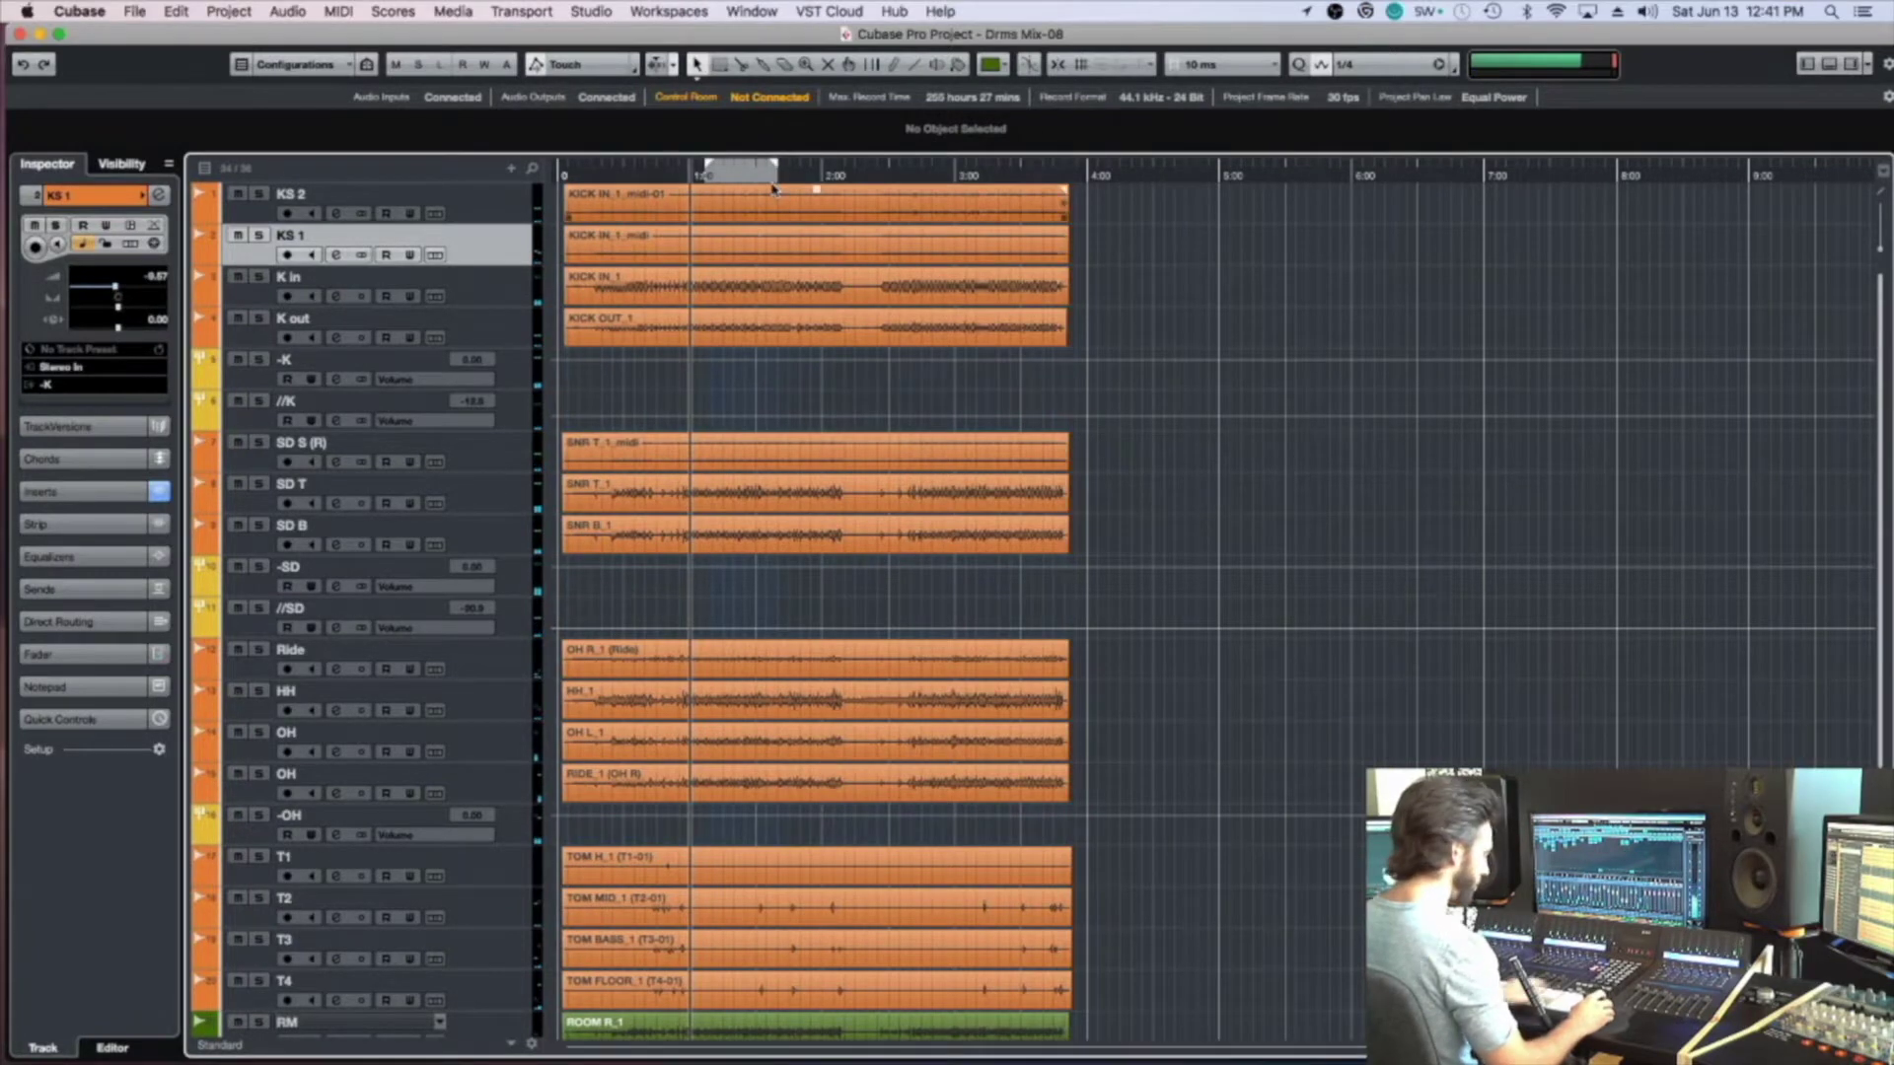
{"action": "key", "text": "space"}
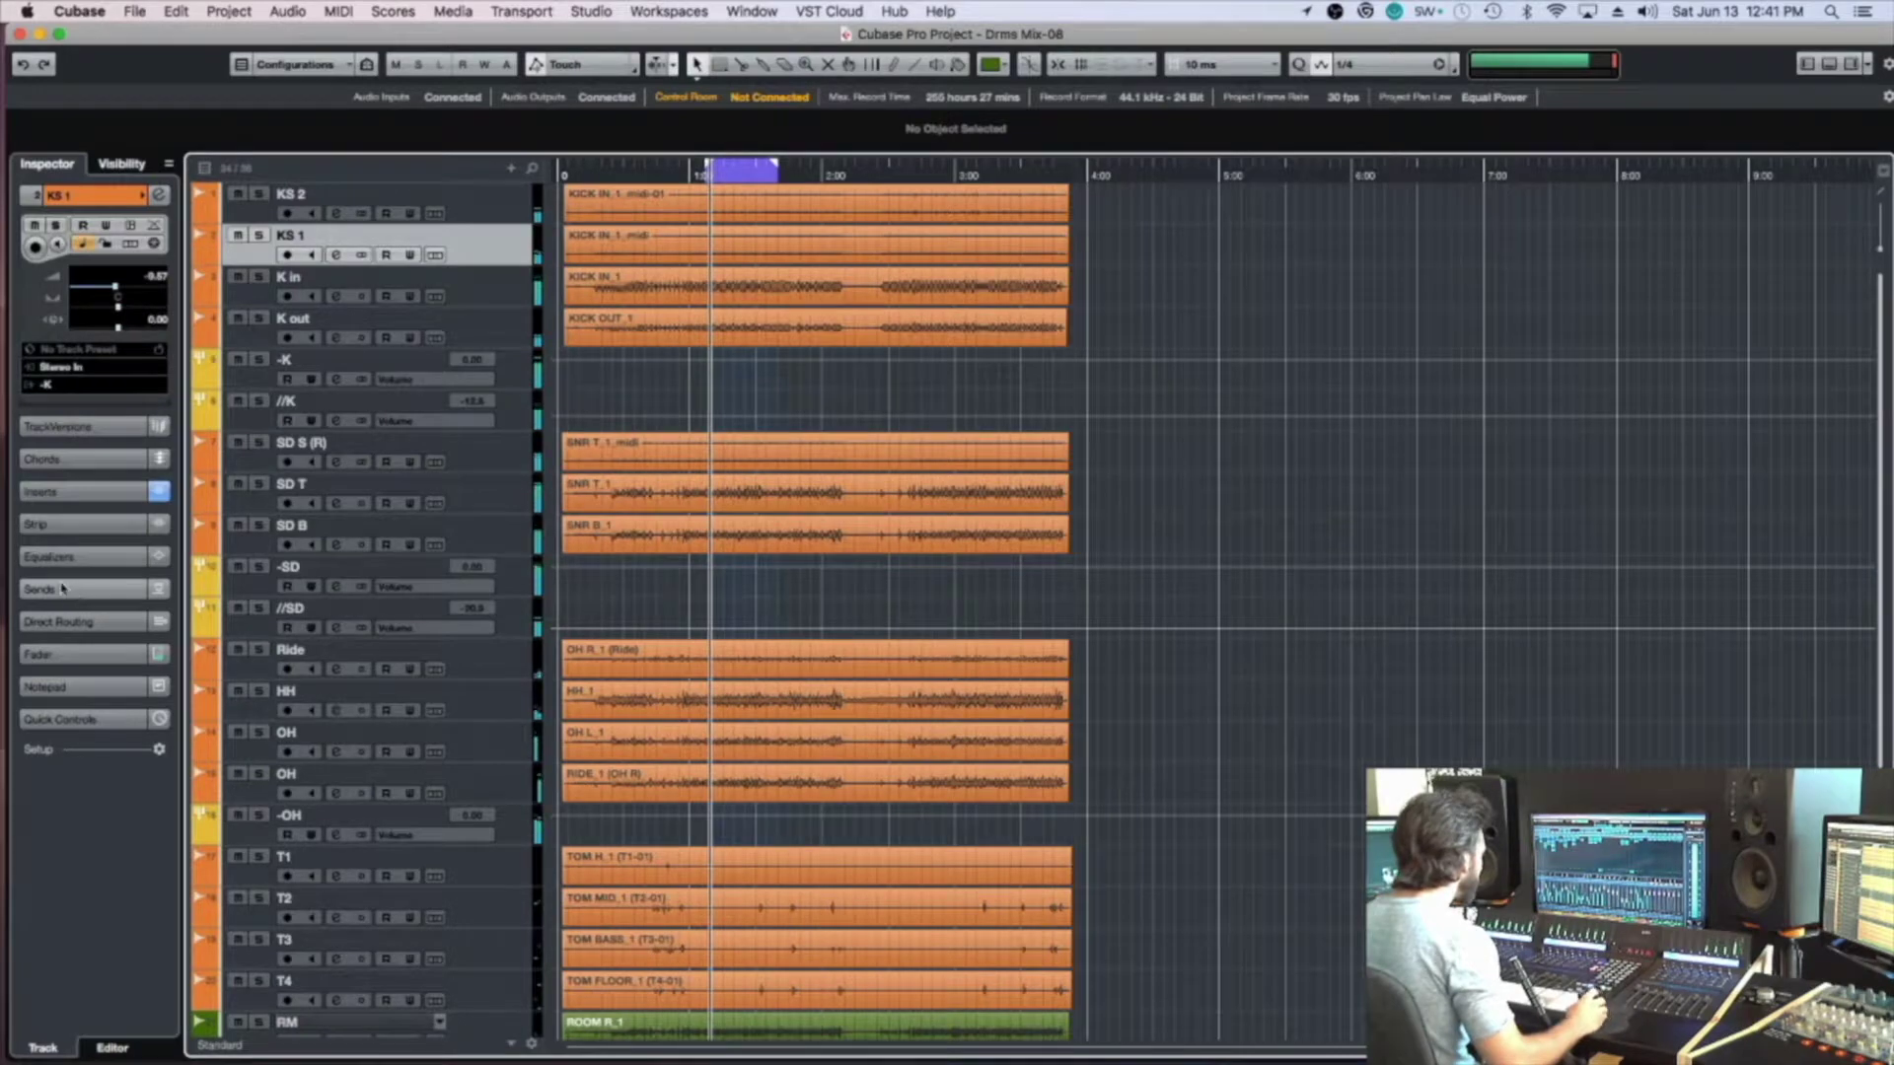
Back in the MixConsole, solo the -K group and load Ozone 9 Dynamic EQ into its eighth insert slot
{"action": "key", "text": "F3"}
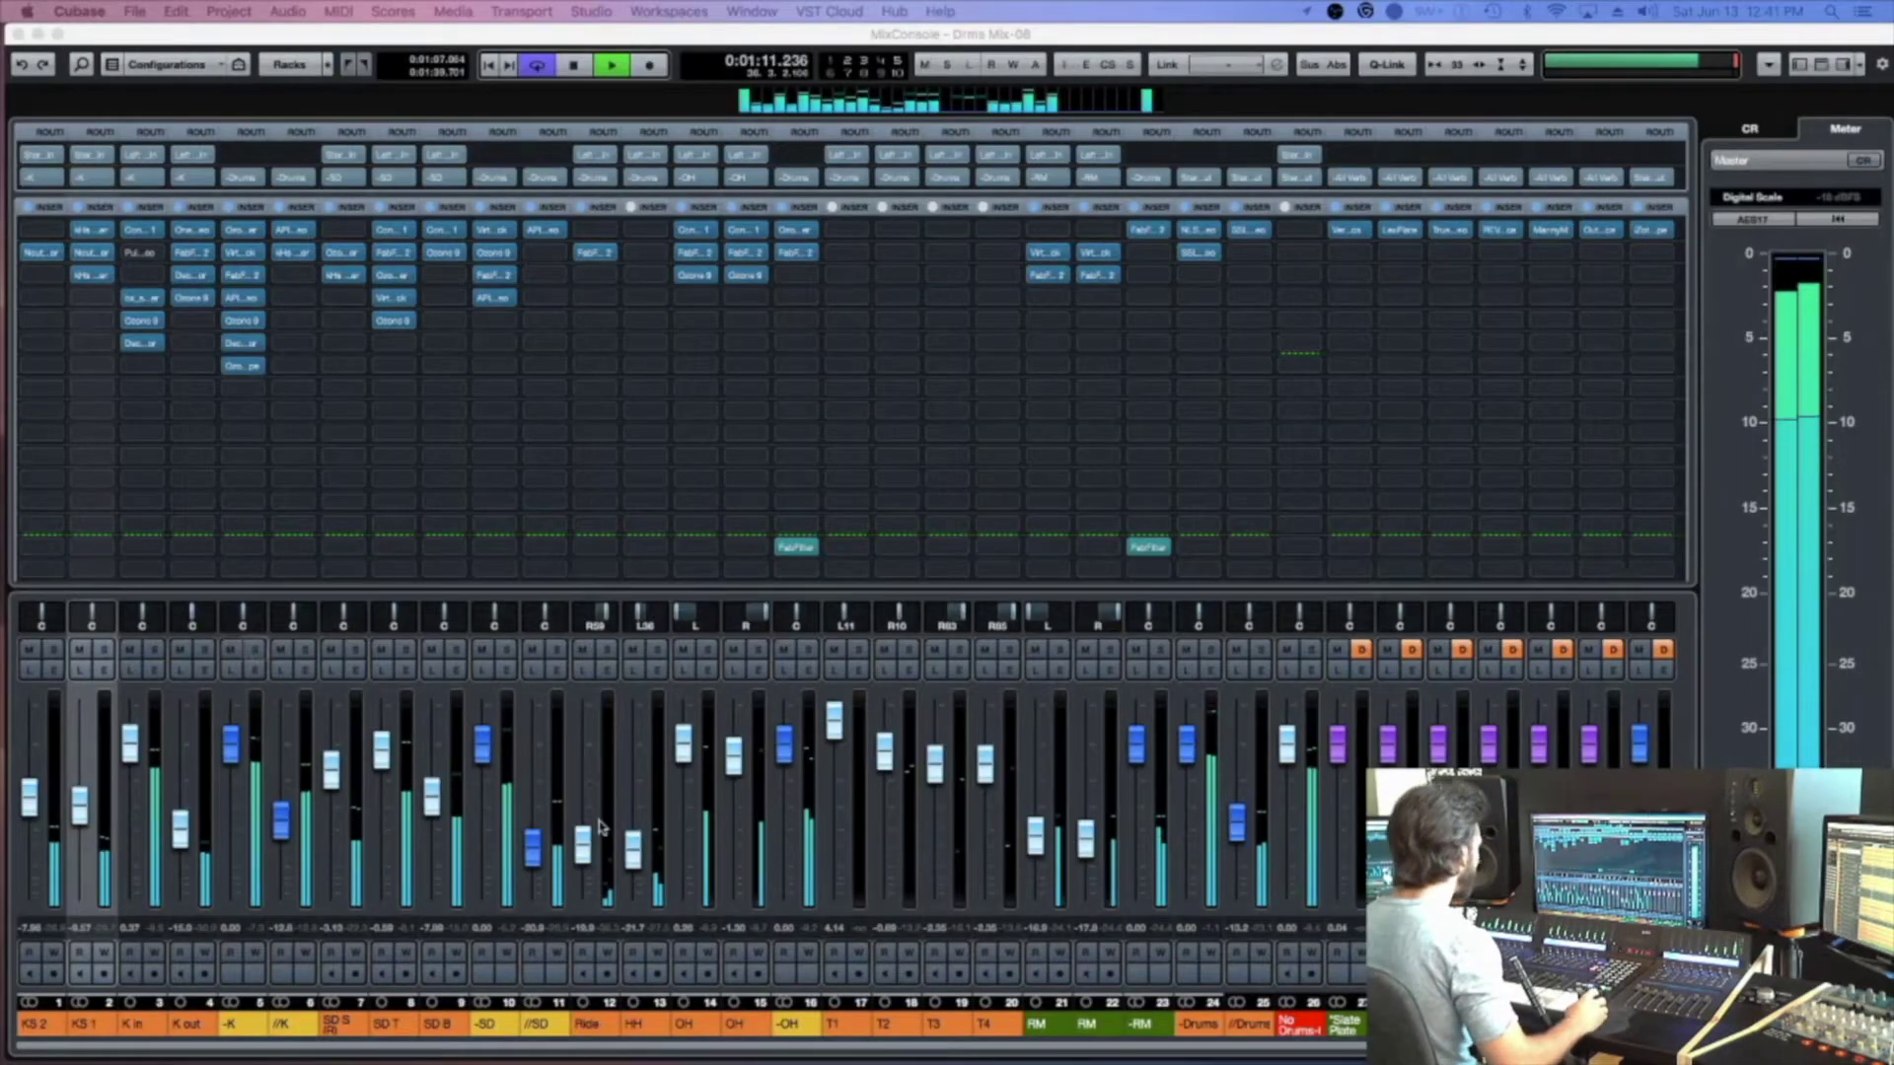
{"action": "left_click", "coordinate": [255, 651]}
{"action": "left_click", "coordinate": [293, 387]}
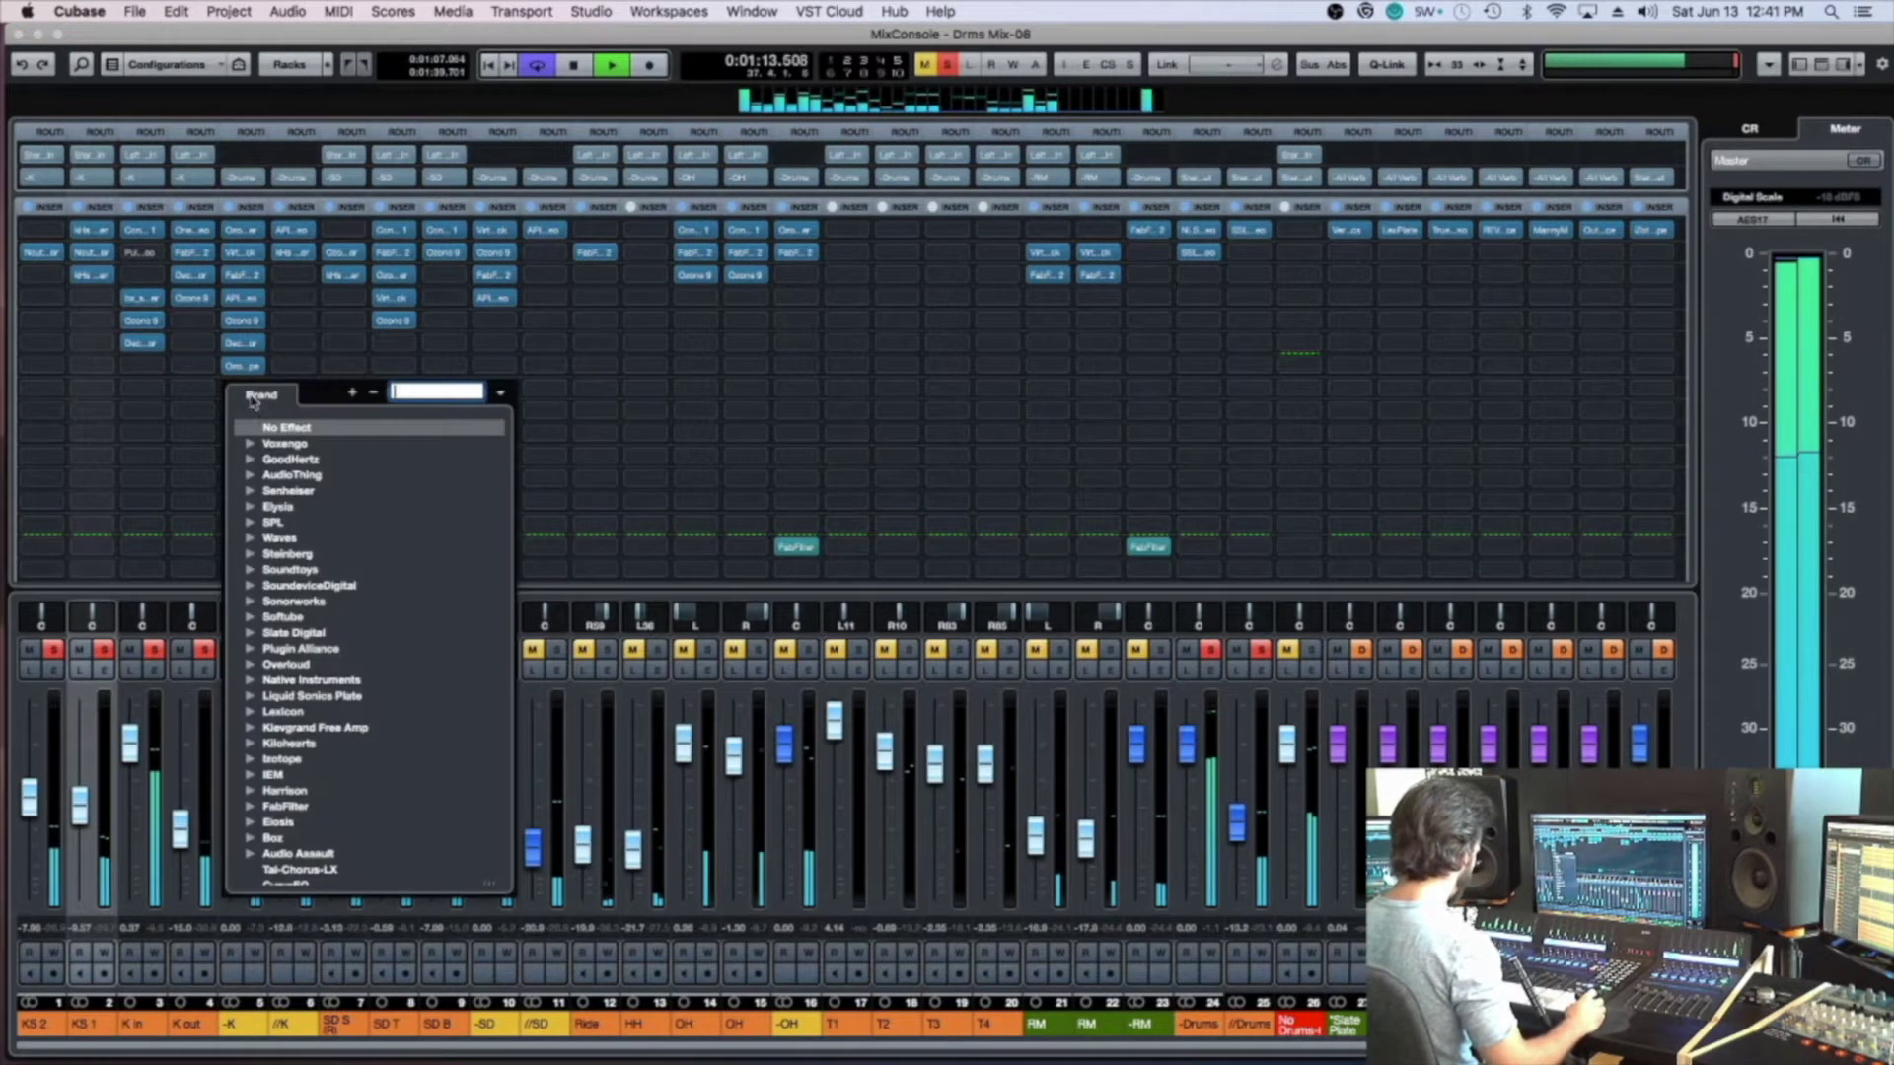
{"action": "type", "text": "dyn"}
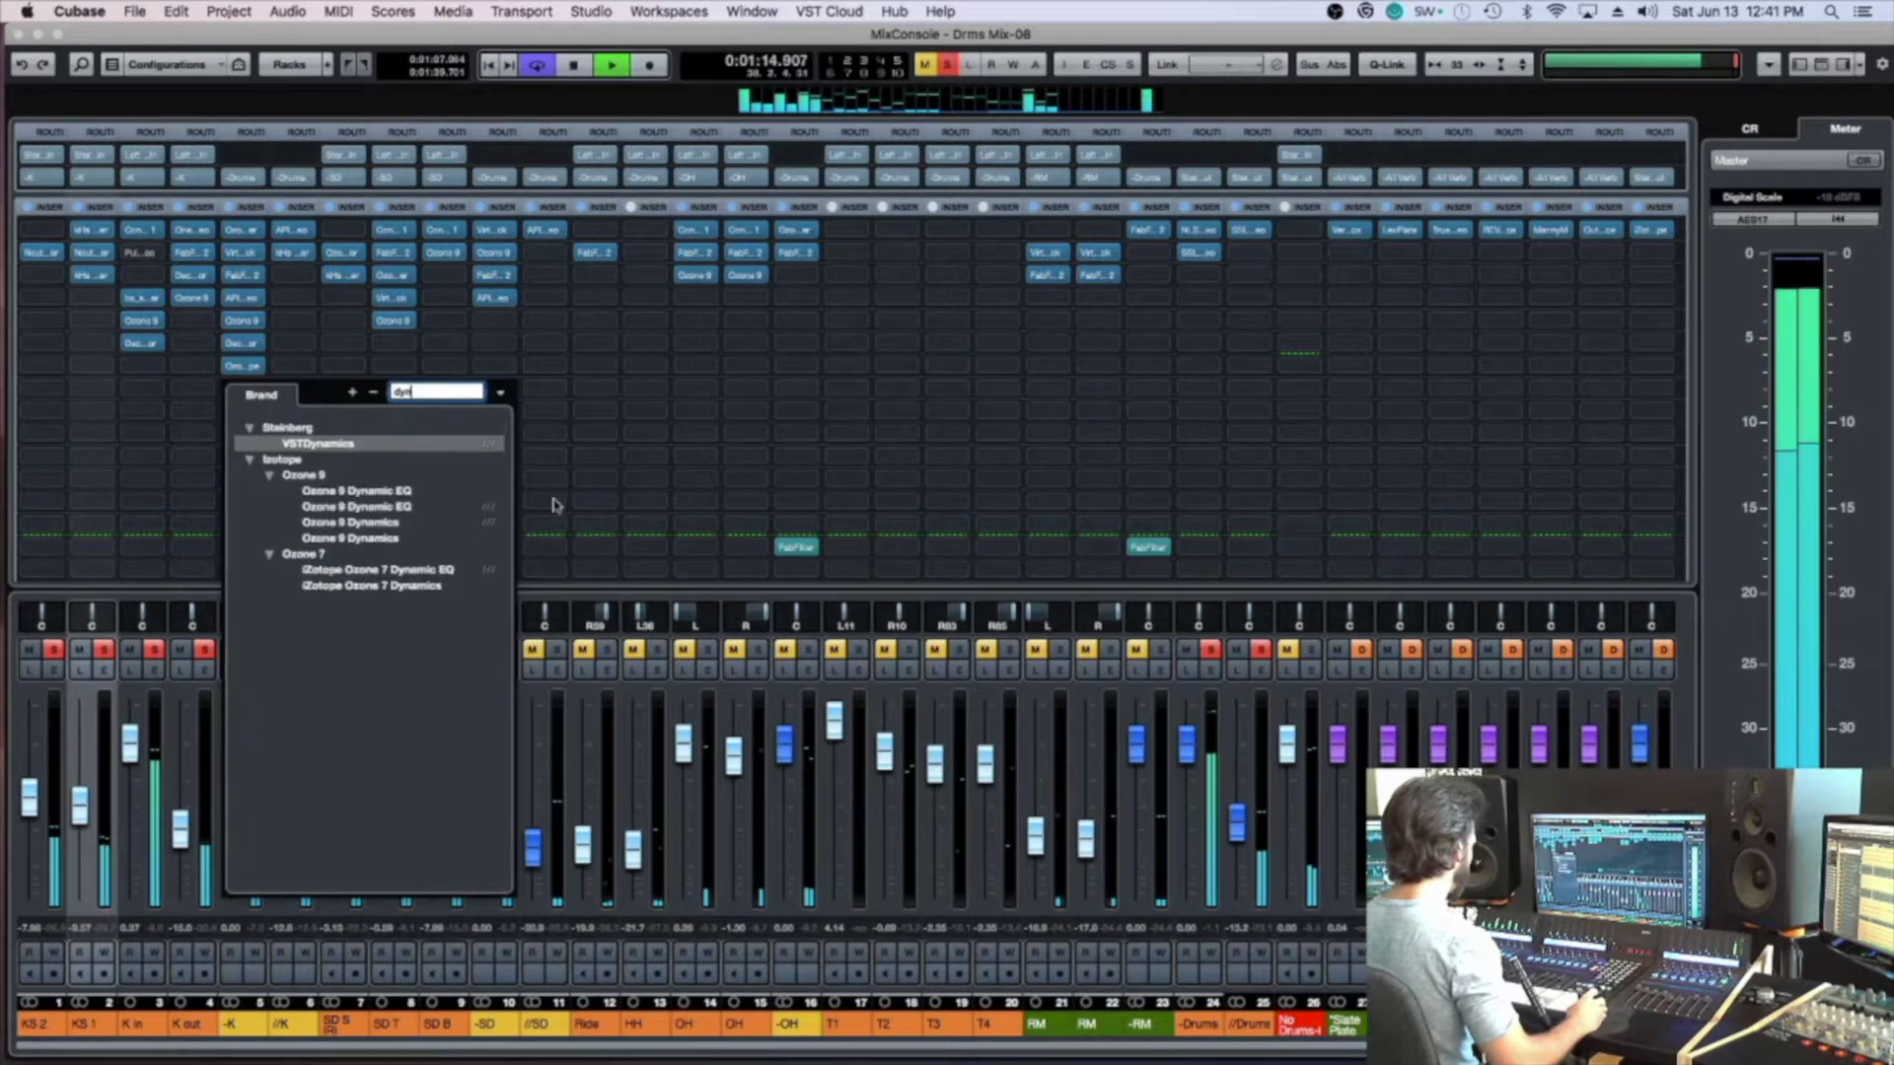
{"action": "double_click", "coordinate": [395, 492]}
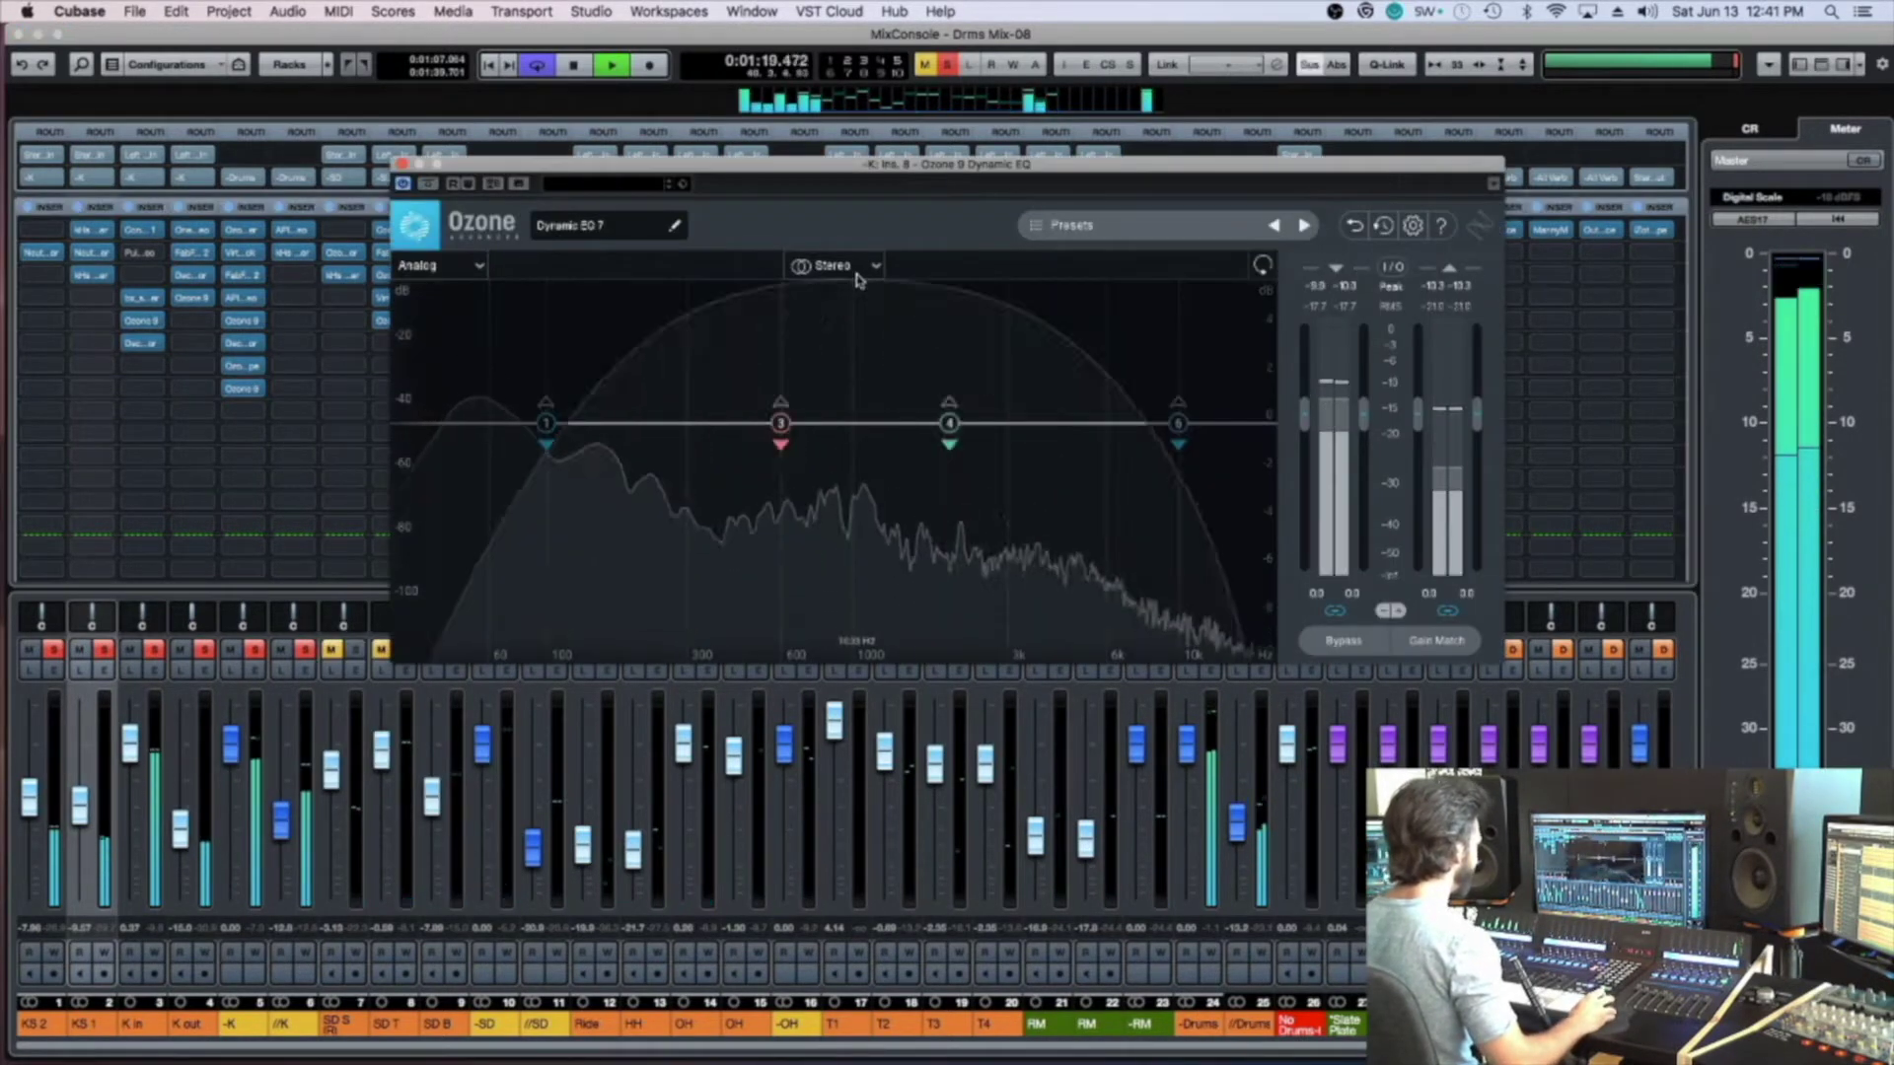
Set Dynamic EQ band 4 to about 1138 Hz and -4.1 dB with a threshold of about -98.3 dB, then unsolo the kick
{"action": "mouse_move", "coordinate": [883, 293]}
{"action": "left_mouse_down"}
{"action": "mouse_move", "coordinate": [896, 270]}
{"action": "mouse_move", "coordinate": [868, 268]}
{"action": "left_mouse_up"}
{"action": "left_click_drag", "start_coordinate": [949, 423], "coordinate": [867, 522]}
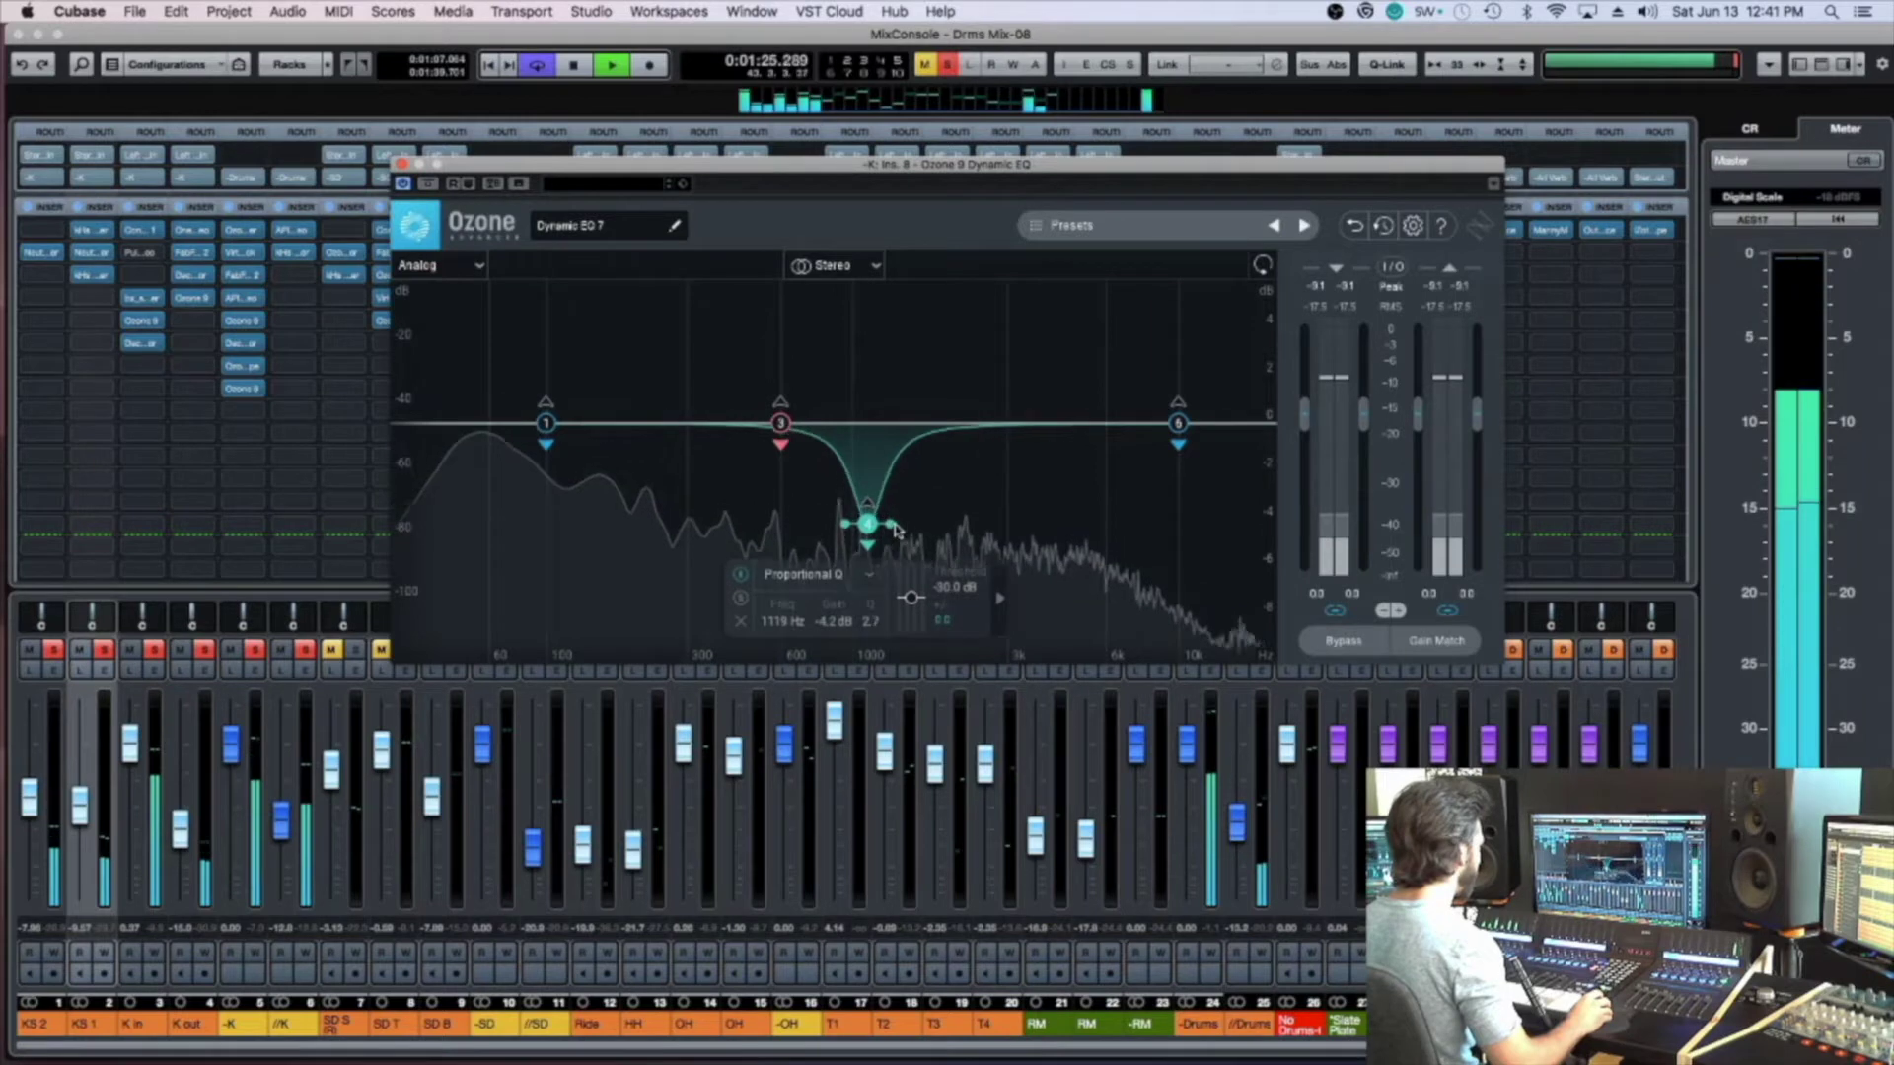
{"action": "left_click_drag", "start_coordinate": [910, 598], "coordinate": [911, 626]}
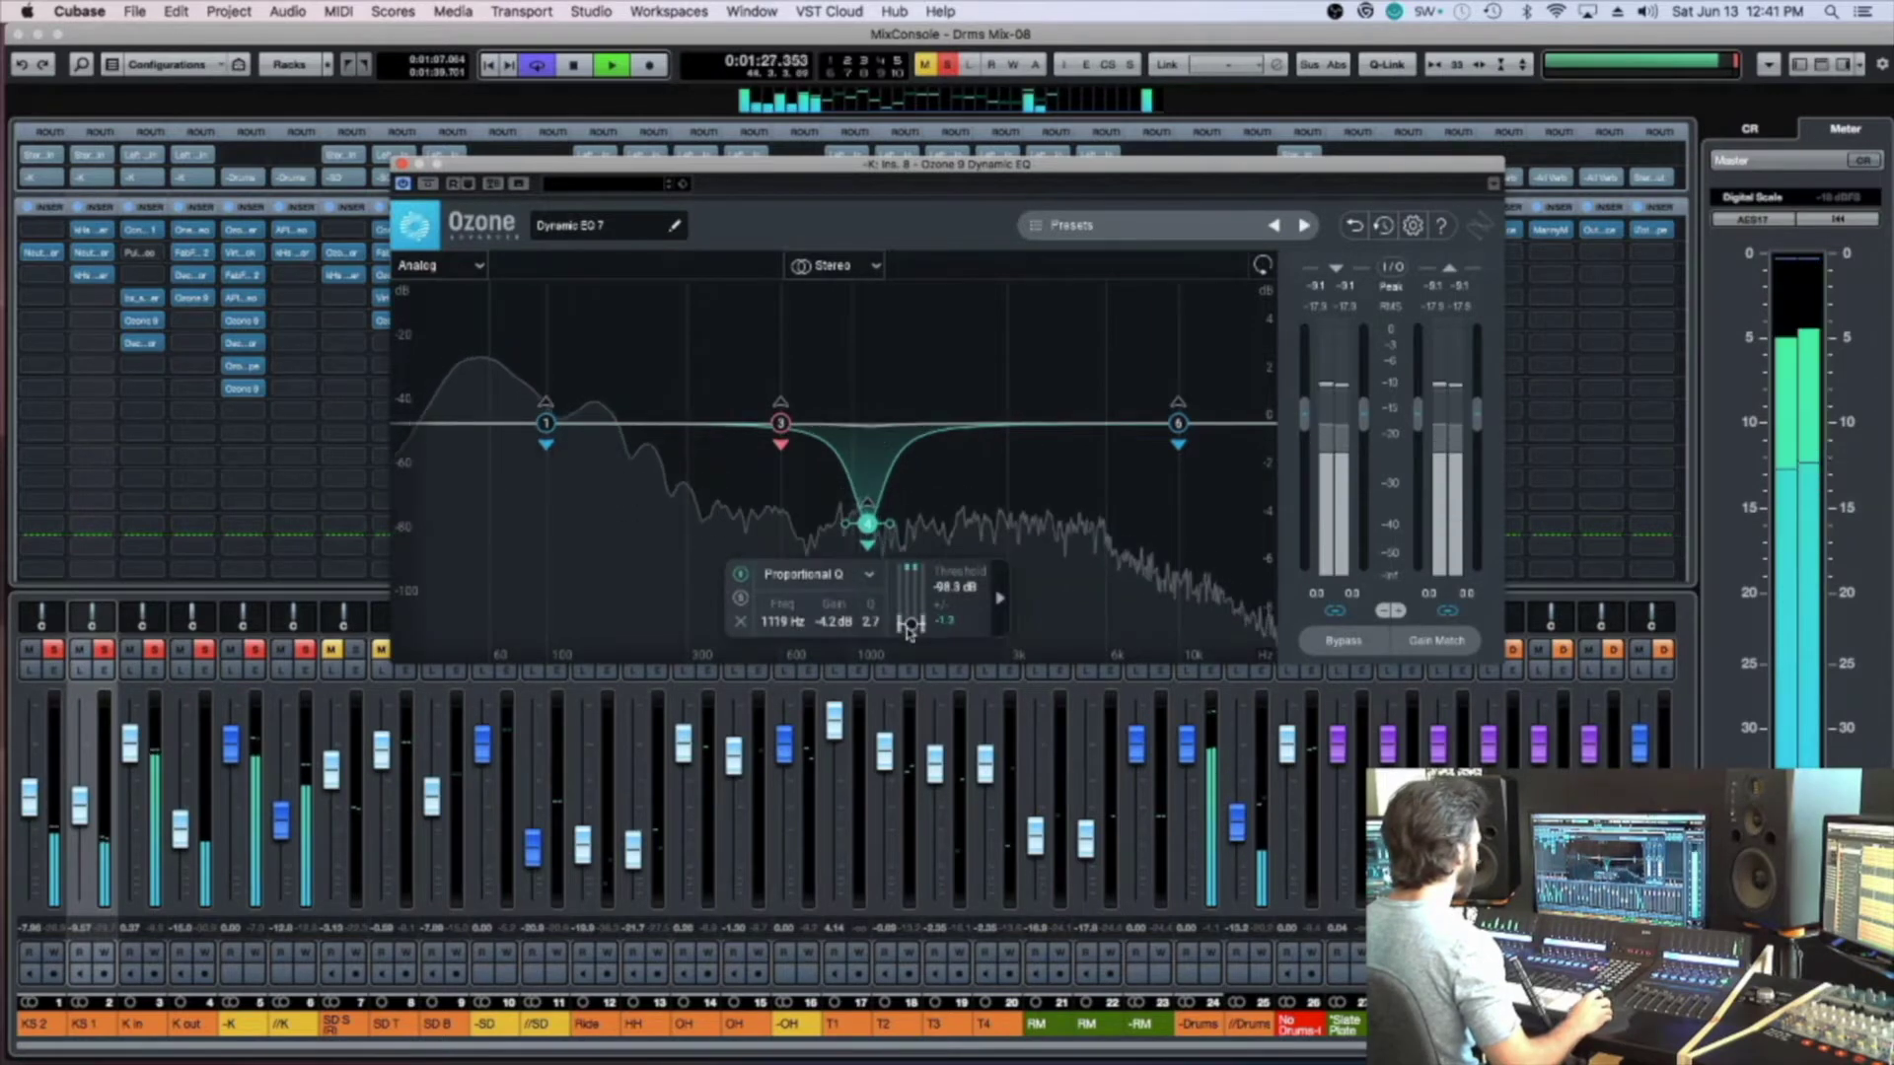
{"action": "left_click_drag", "start_coordinate": [867, 520], "coordinate": [865, 567]}
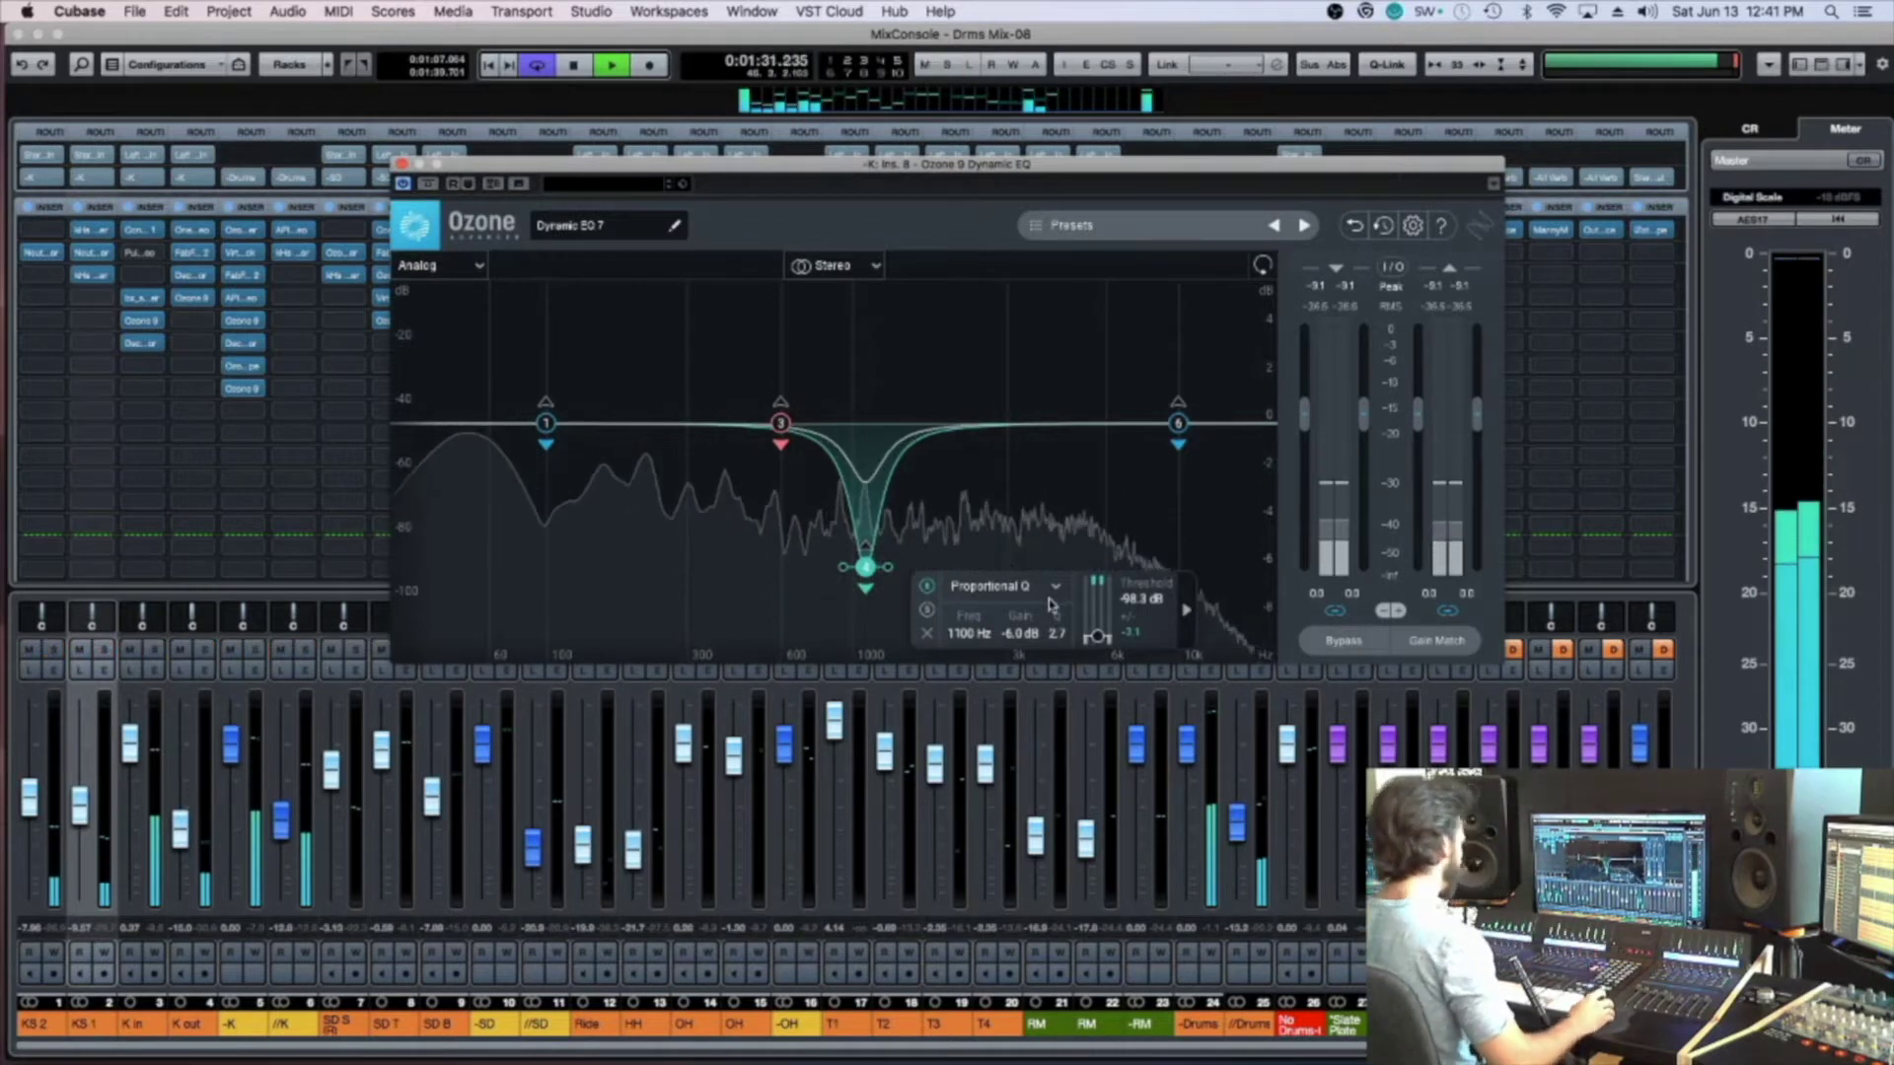
{"action": "key", "text": "s"}
{"action": "left_click_drag", "start_coordinate": [865, 567], "coordinate": [869, 524]}
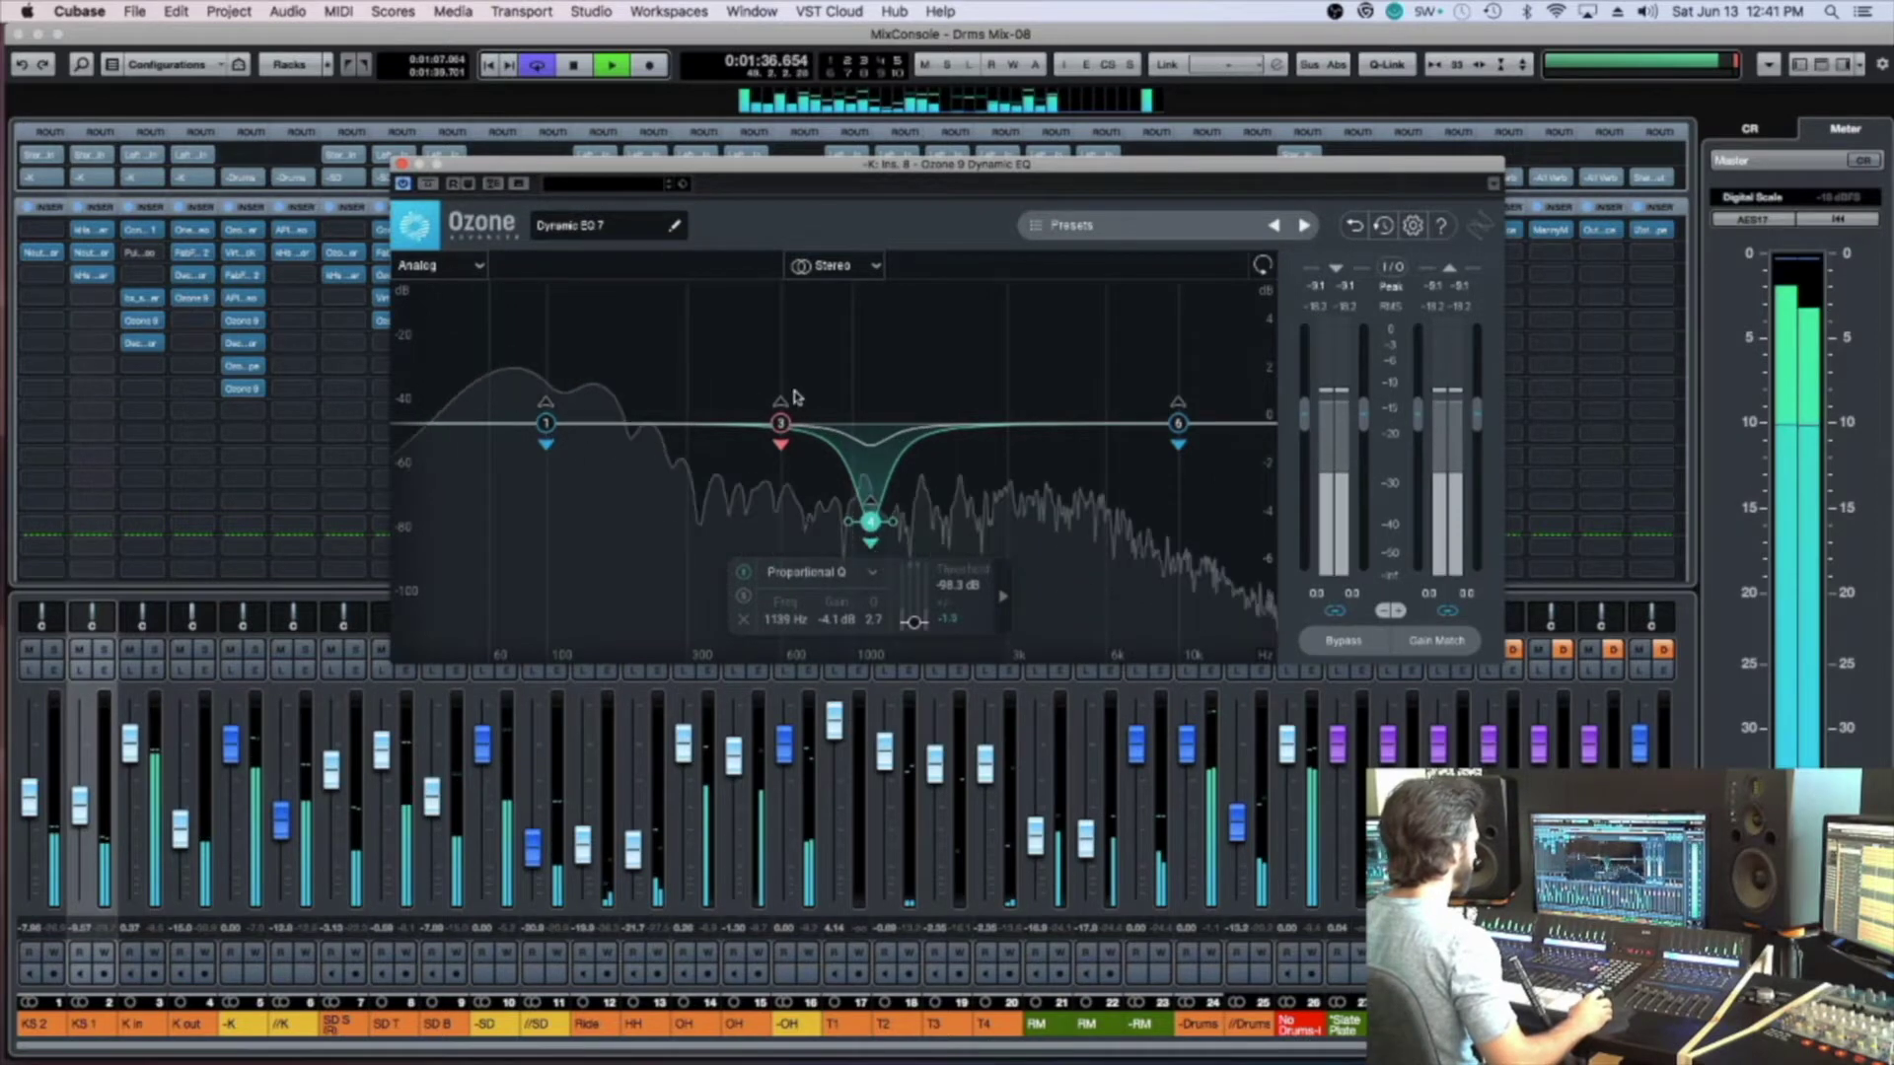
{"action": "key", "text": "super+w"}
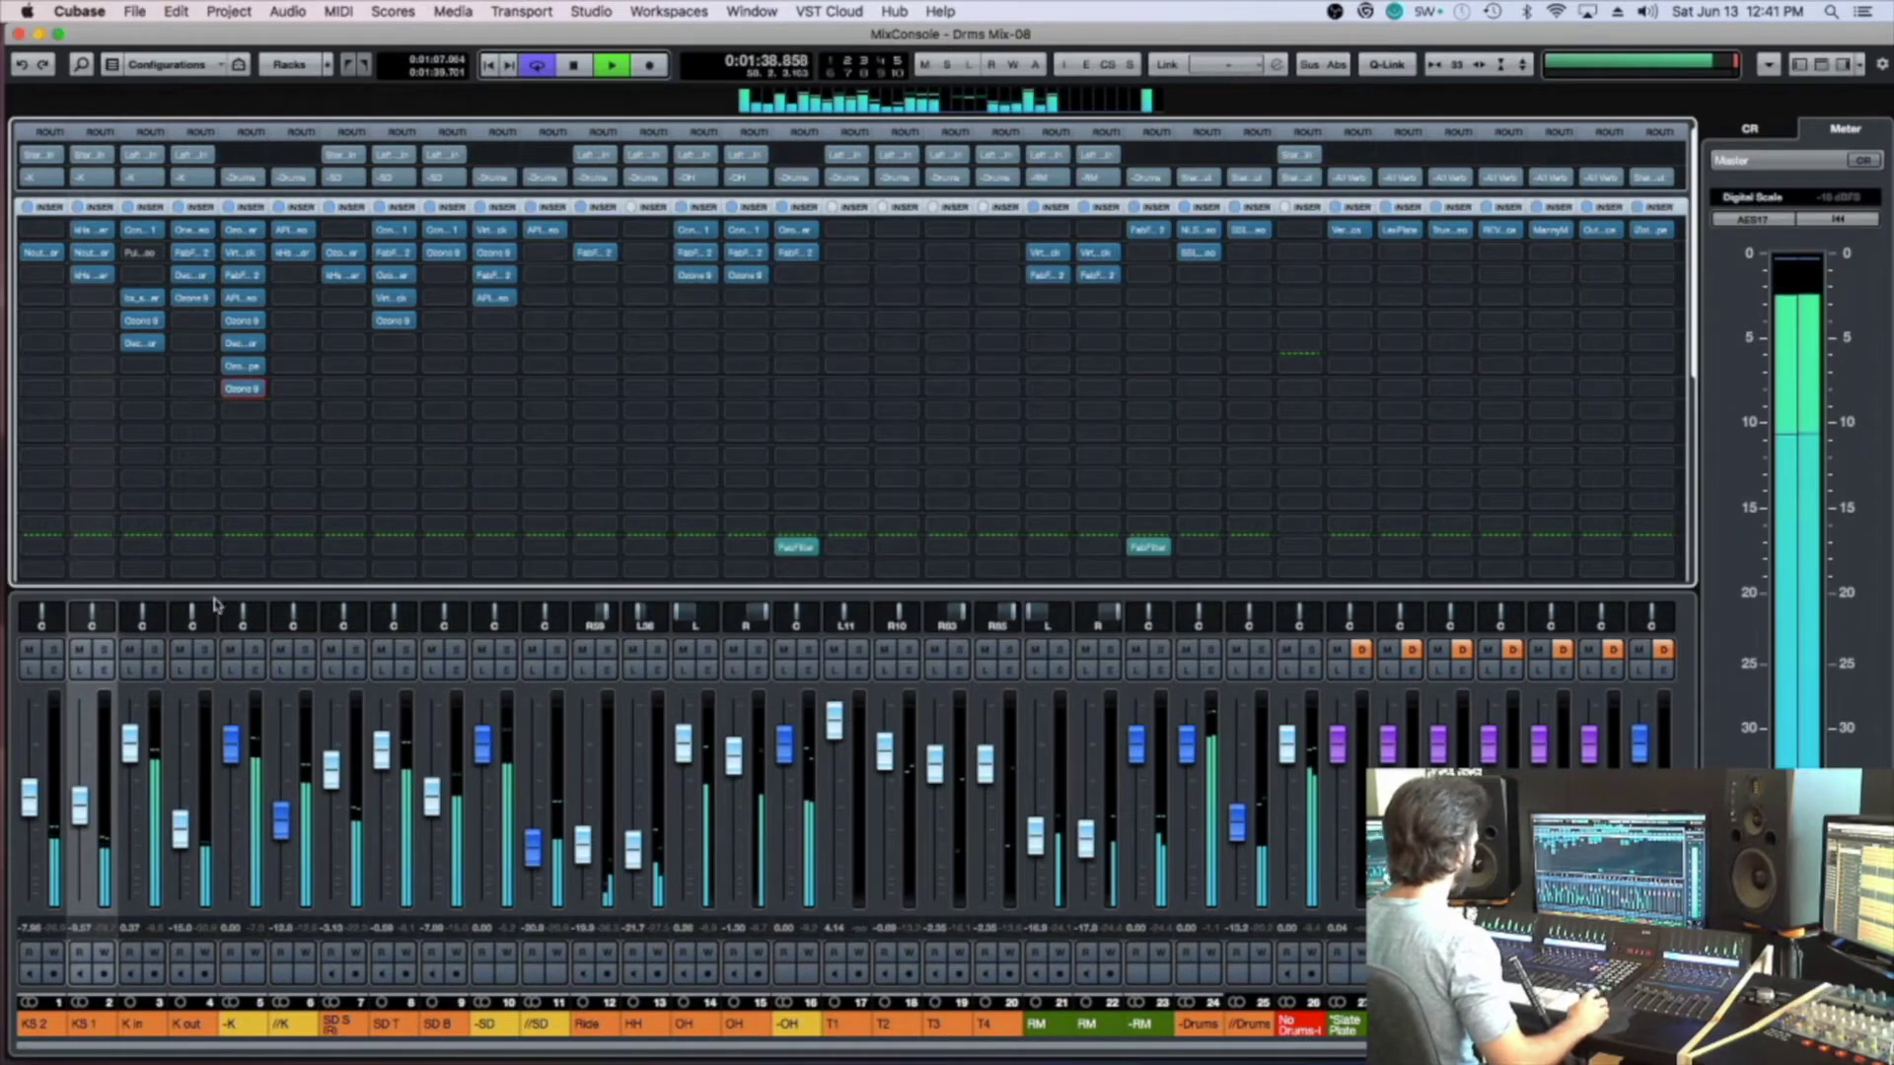
Solo the -K group and load NLS Buss Stereo into its ninth insert slot
{"action": "left_click", "coordinate": [257, 650]}
{"action": "left_click", "coordinate": [252, 413]}
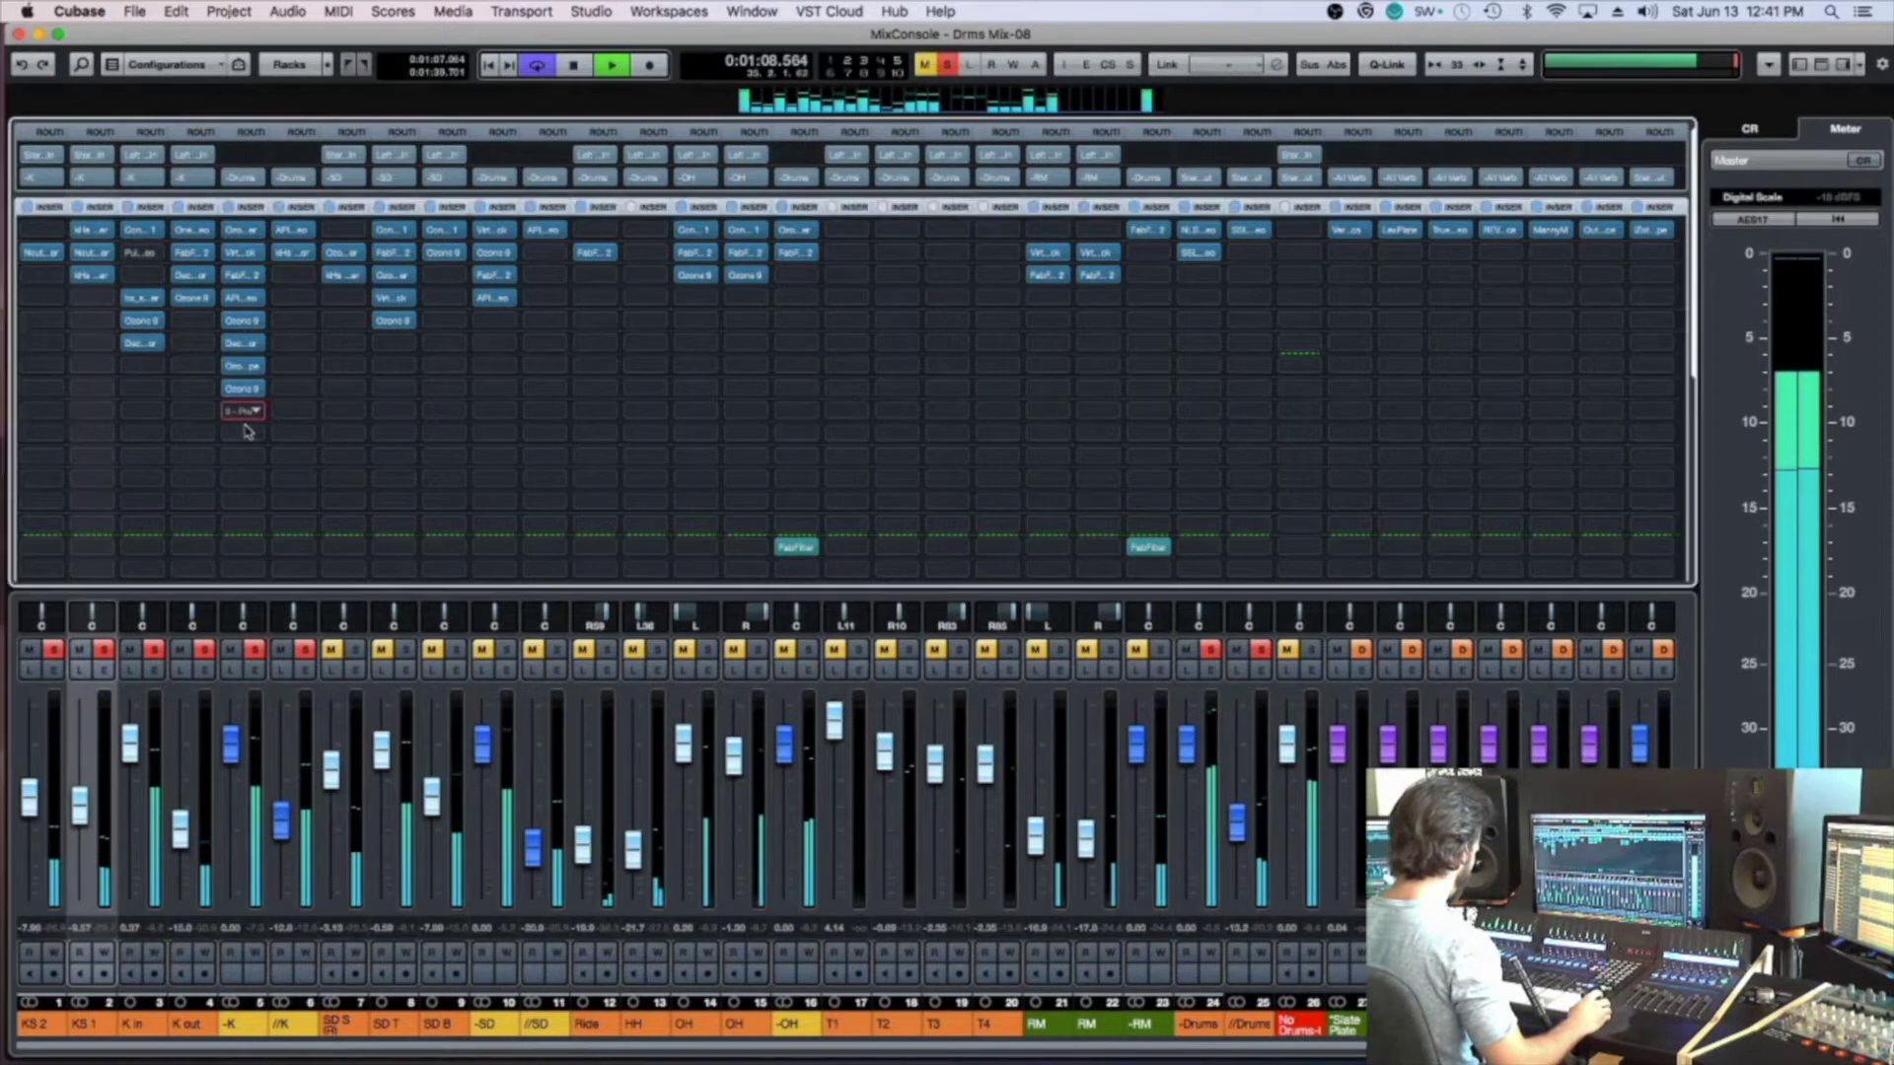
{"action": "left_click", "coordinate": [245, 411]}
{"action": "type", "text": "nls"}
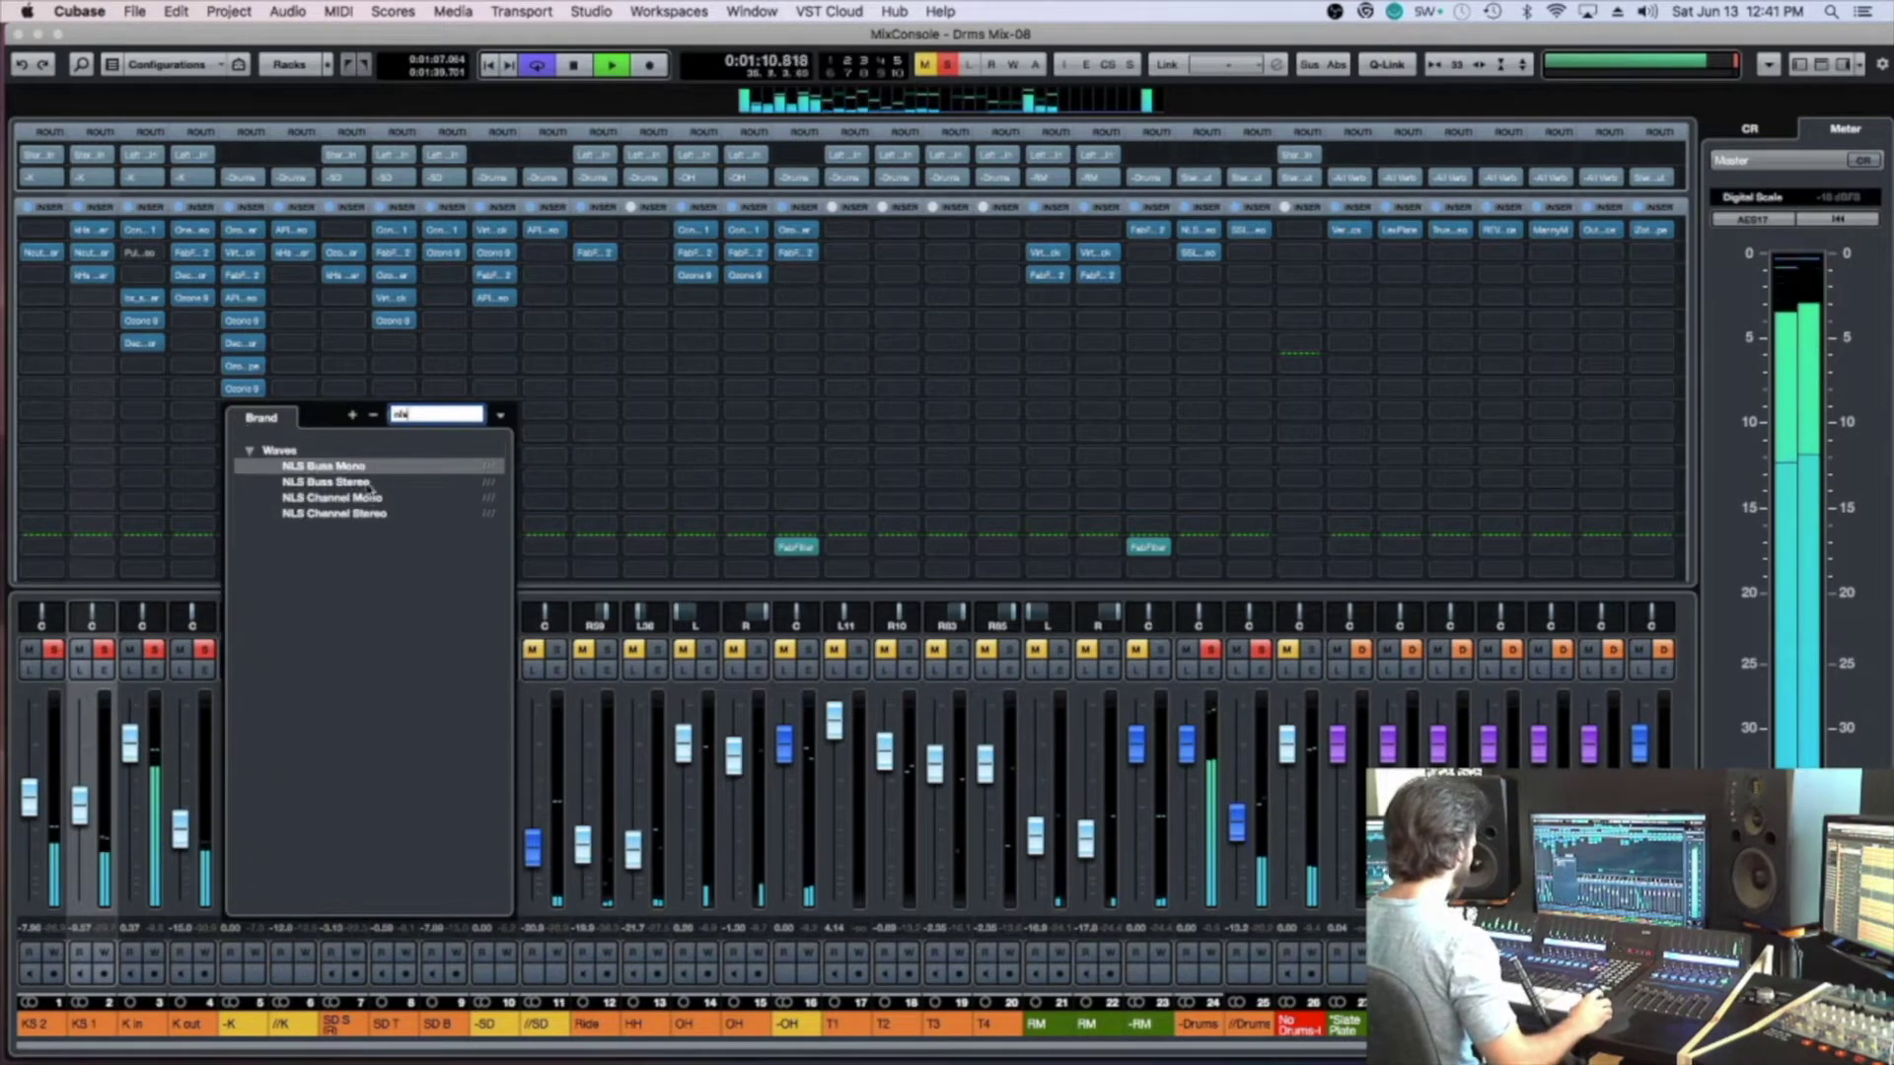
{"action": "left_click", "coordinate": [327, 483]}
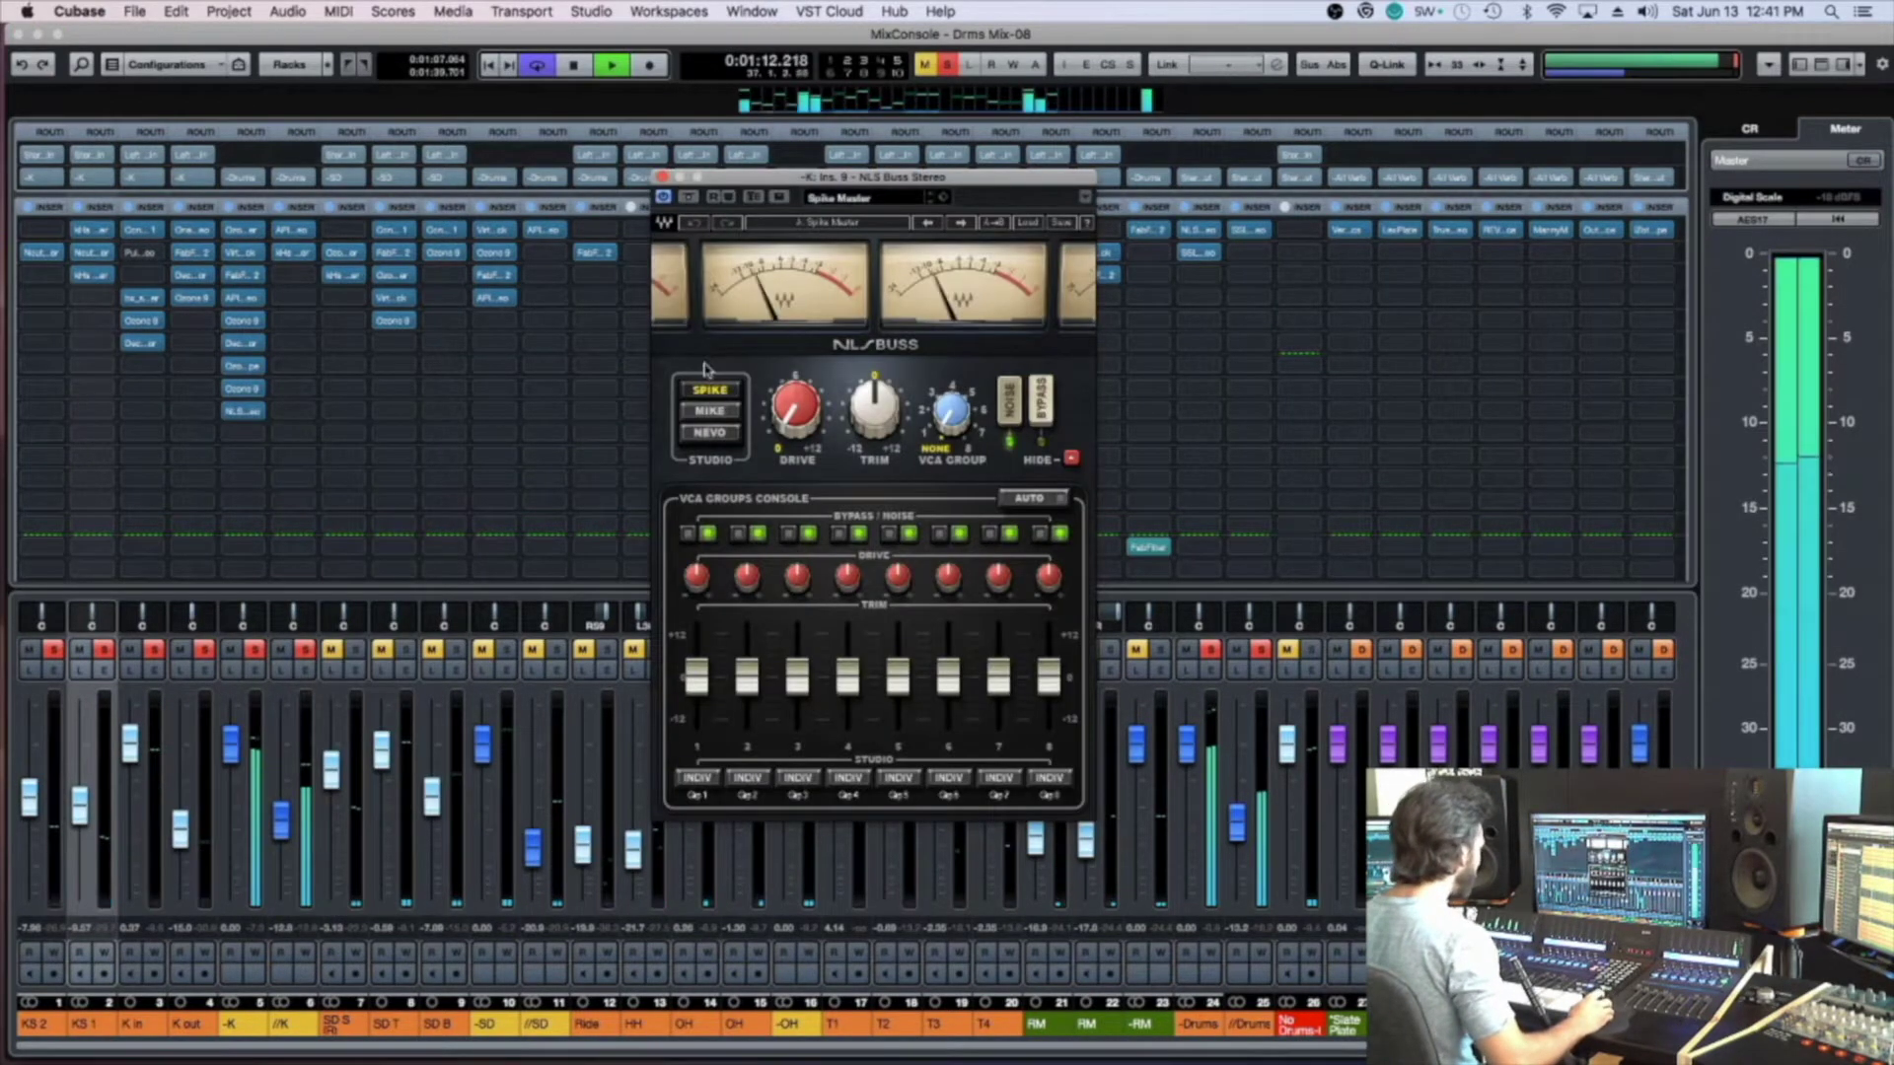
Try the Nevo studio model in NLS Buss on -K, settle on Mike, and unsolo the kick
{"action": "left_click", "coordinate": [712, 433]}
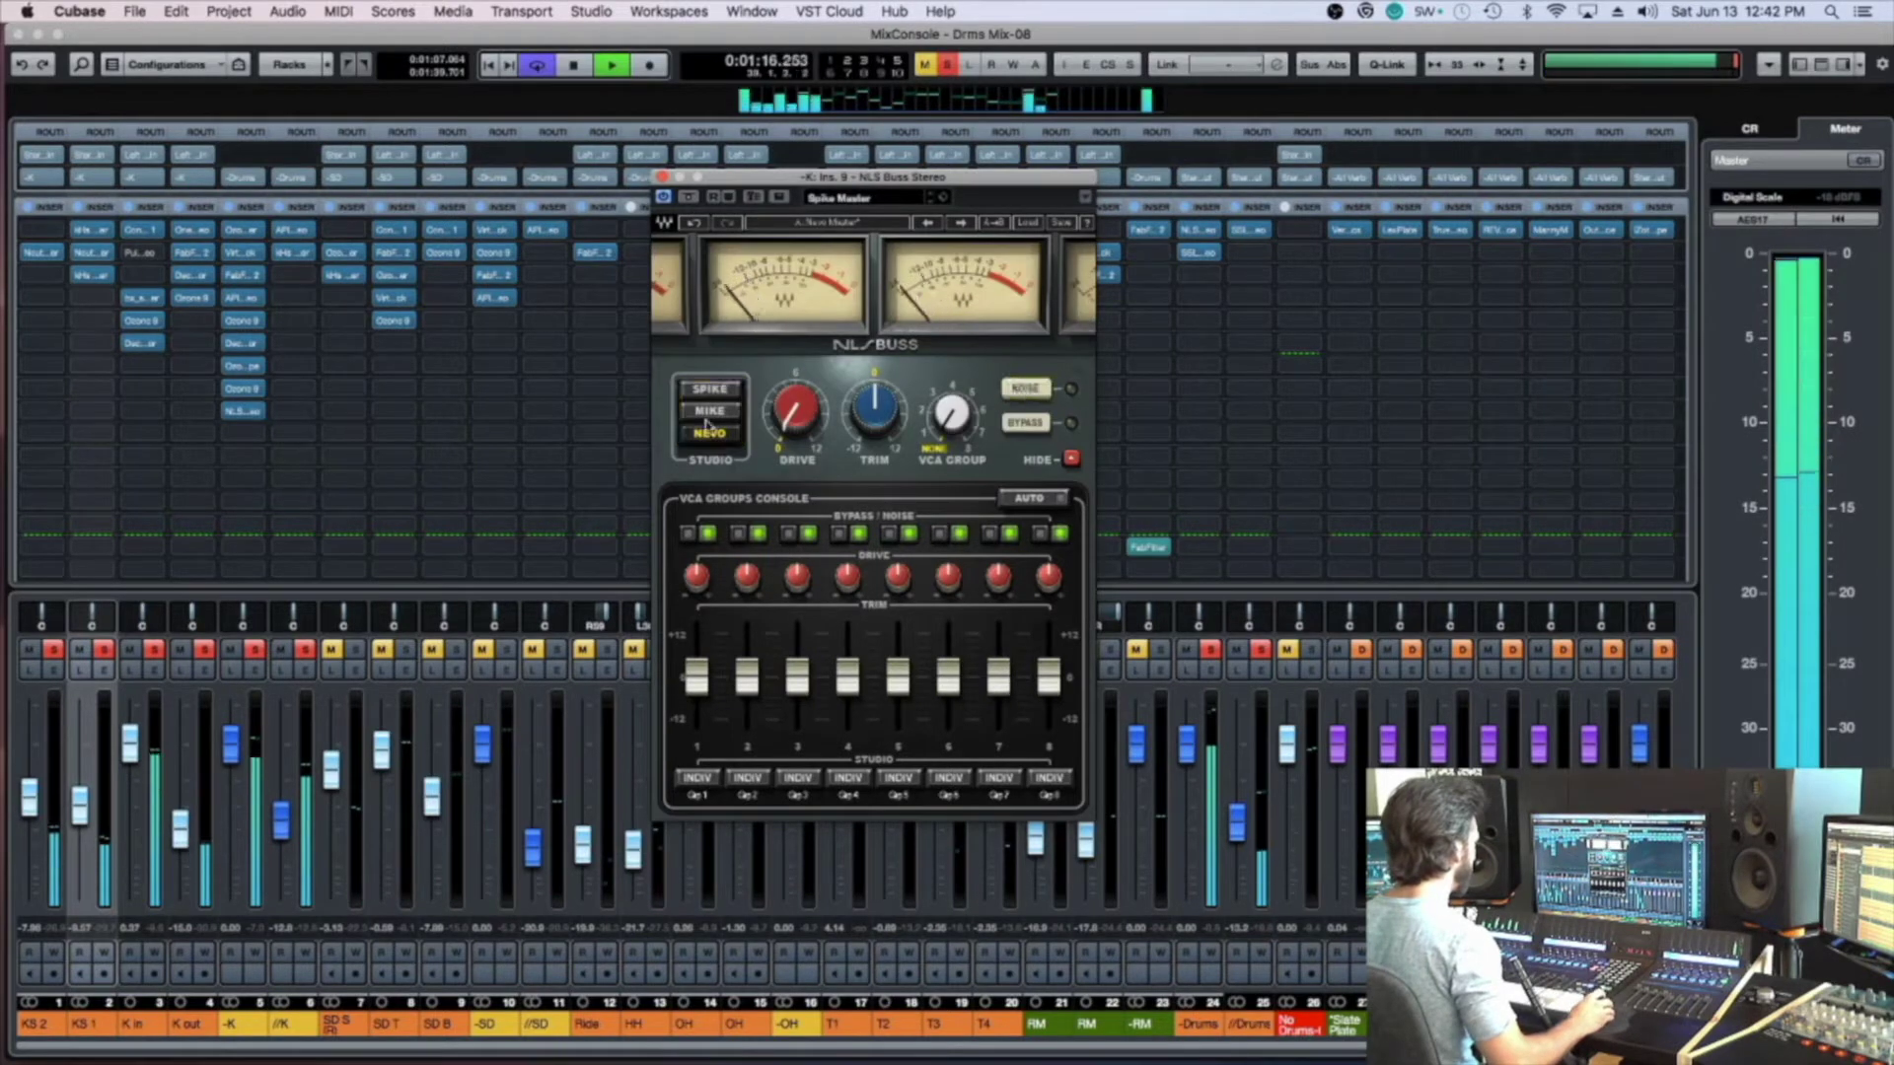
{"action": "left_click", "coordinate": [710, 411]}
{"action": "key", "text": "s"}
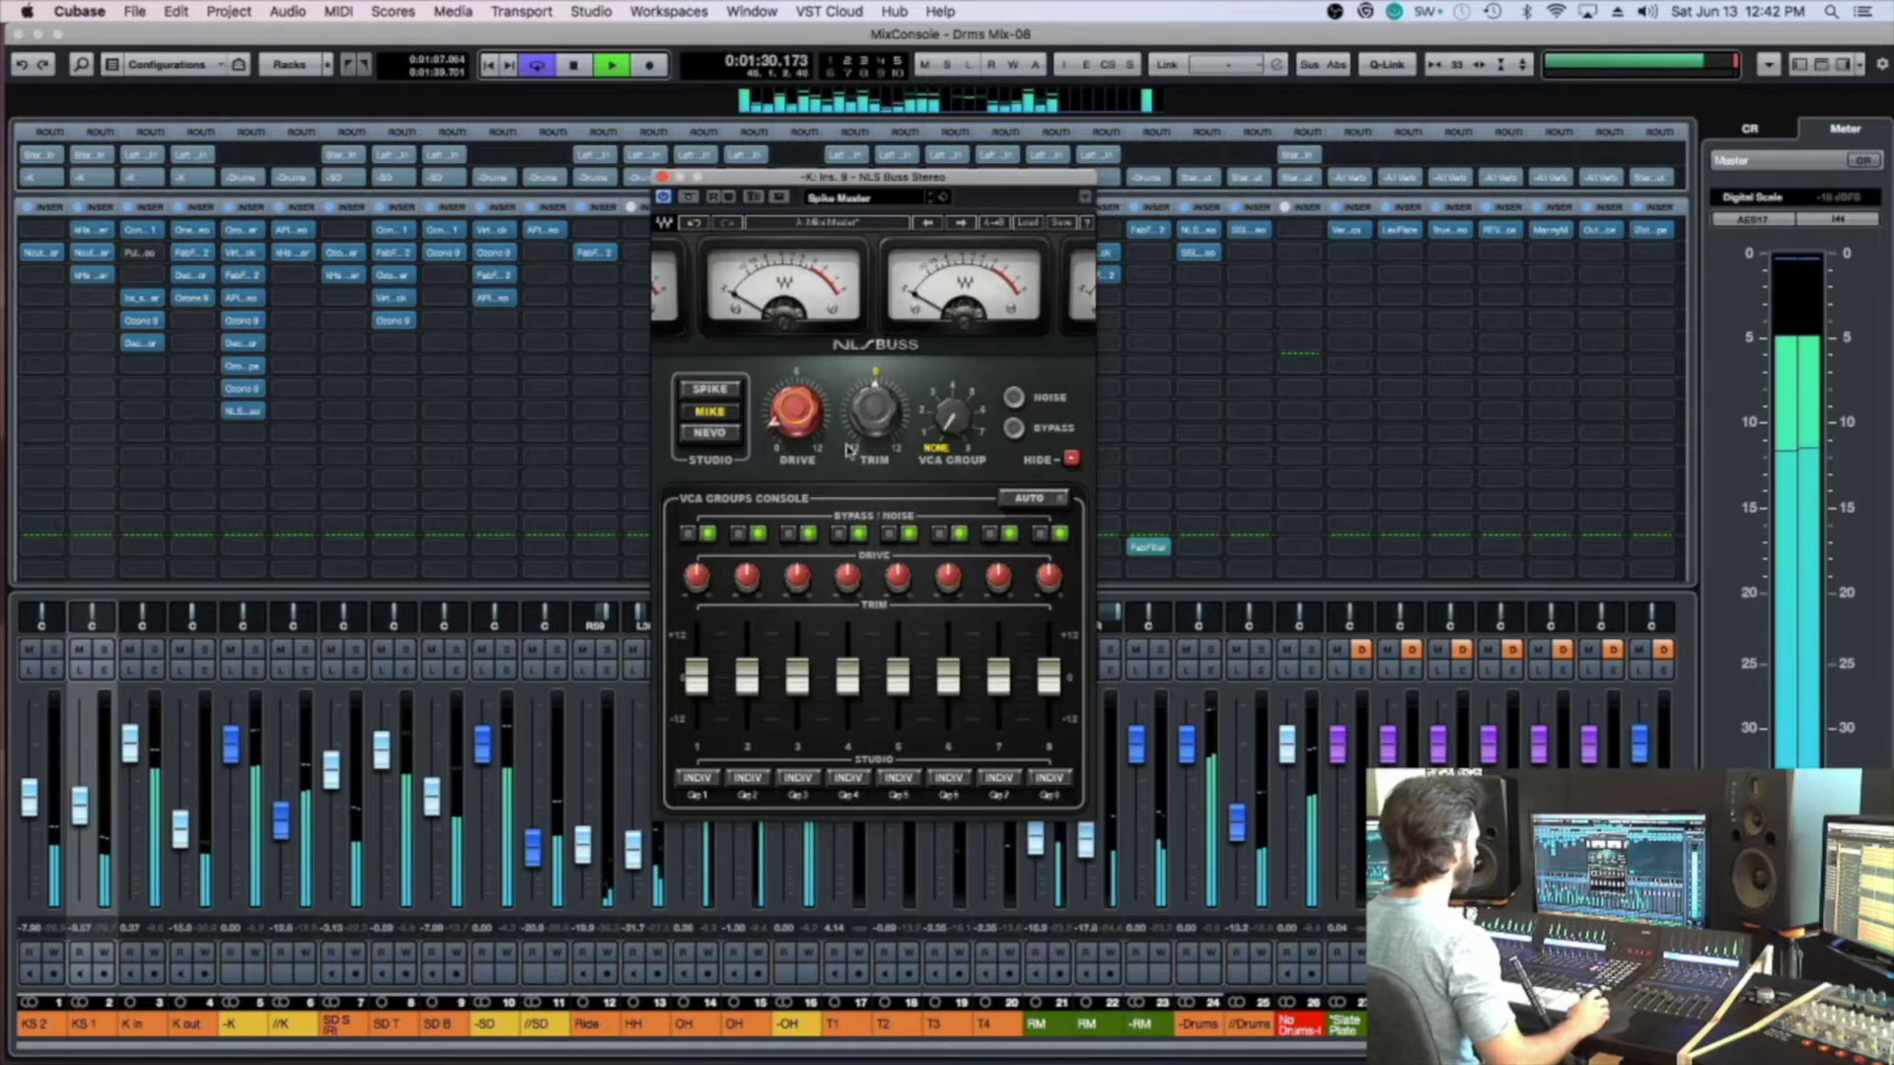
{"action": "key", "text": "super+w"}
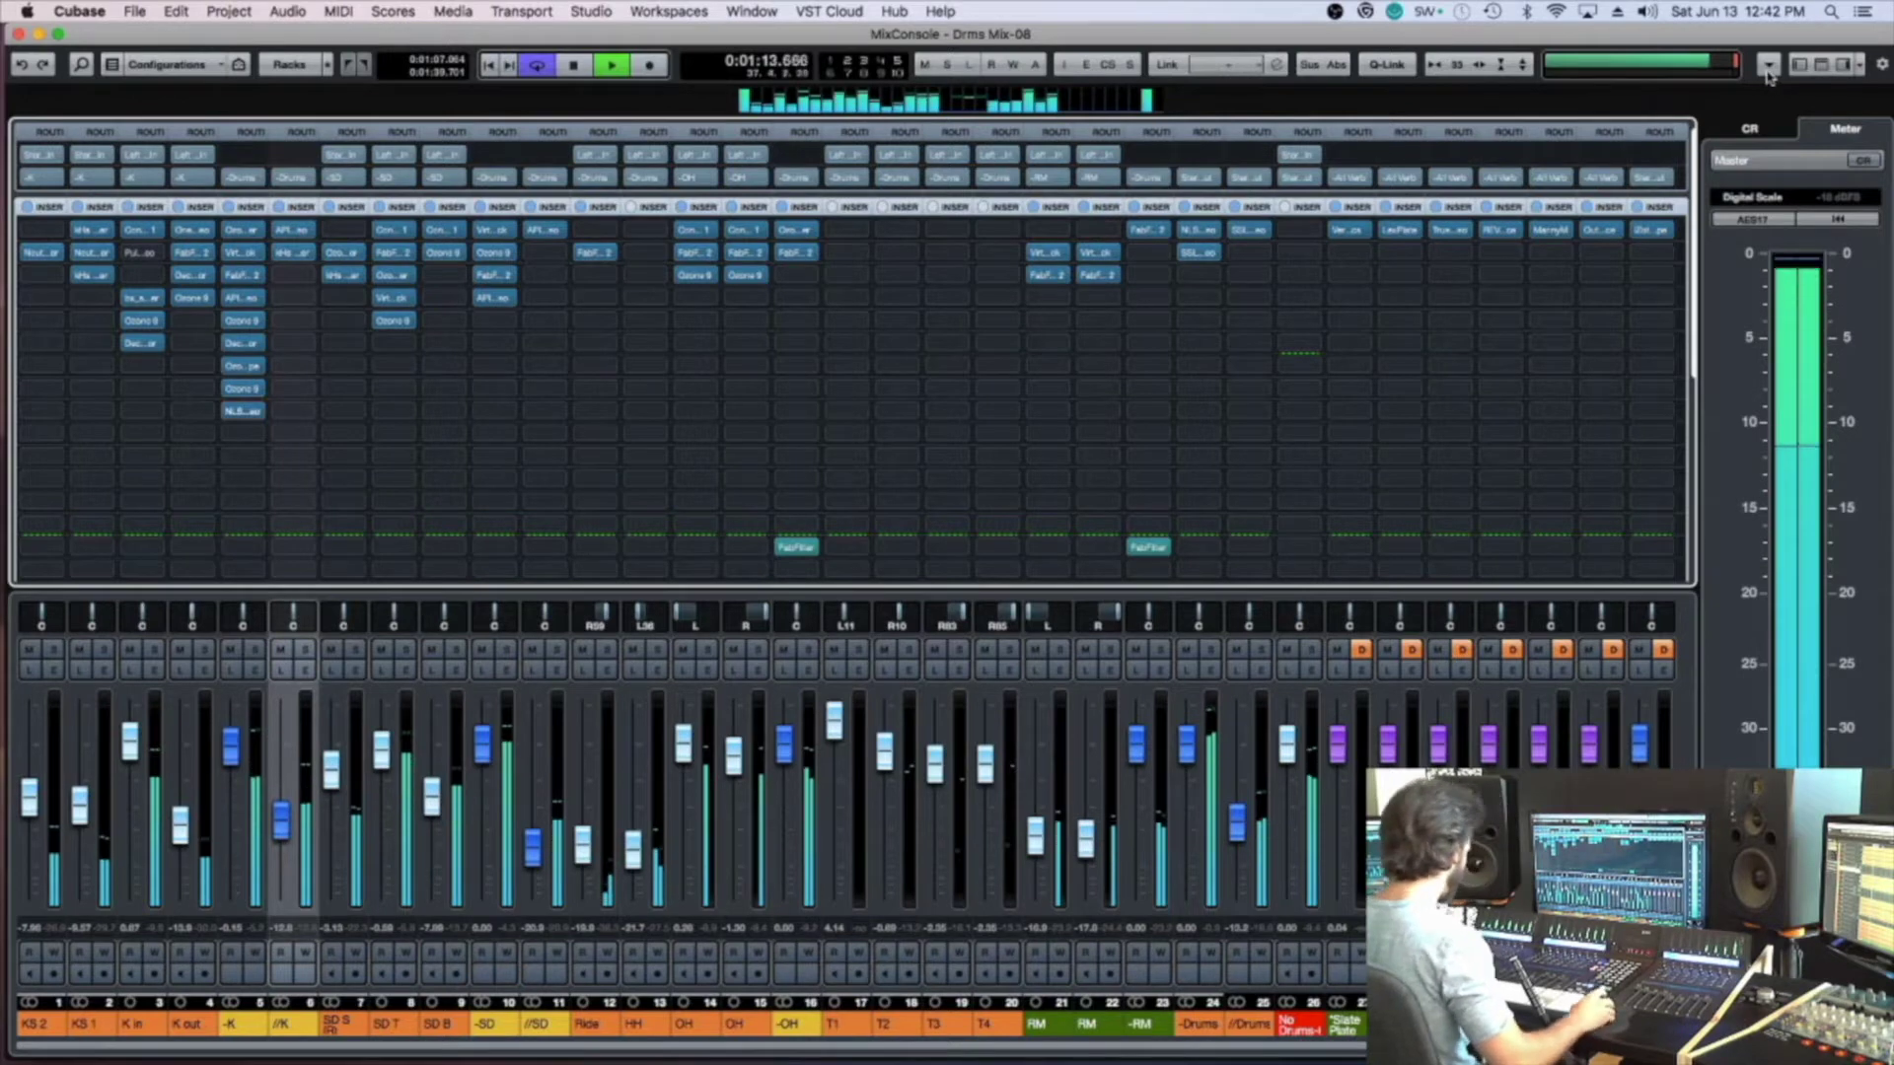
Stop playback and load Ozone 9 Imager into the -K group's tenth insert slot
{"action": "key", "text": "space"}
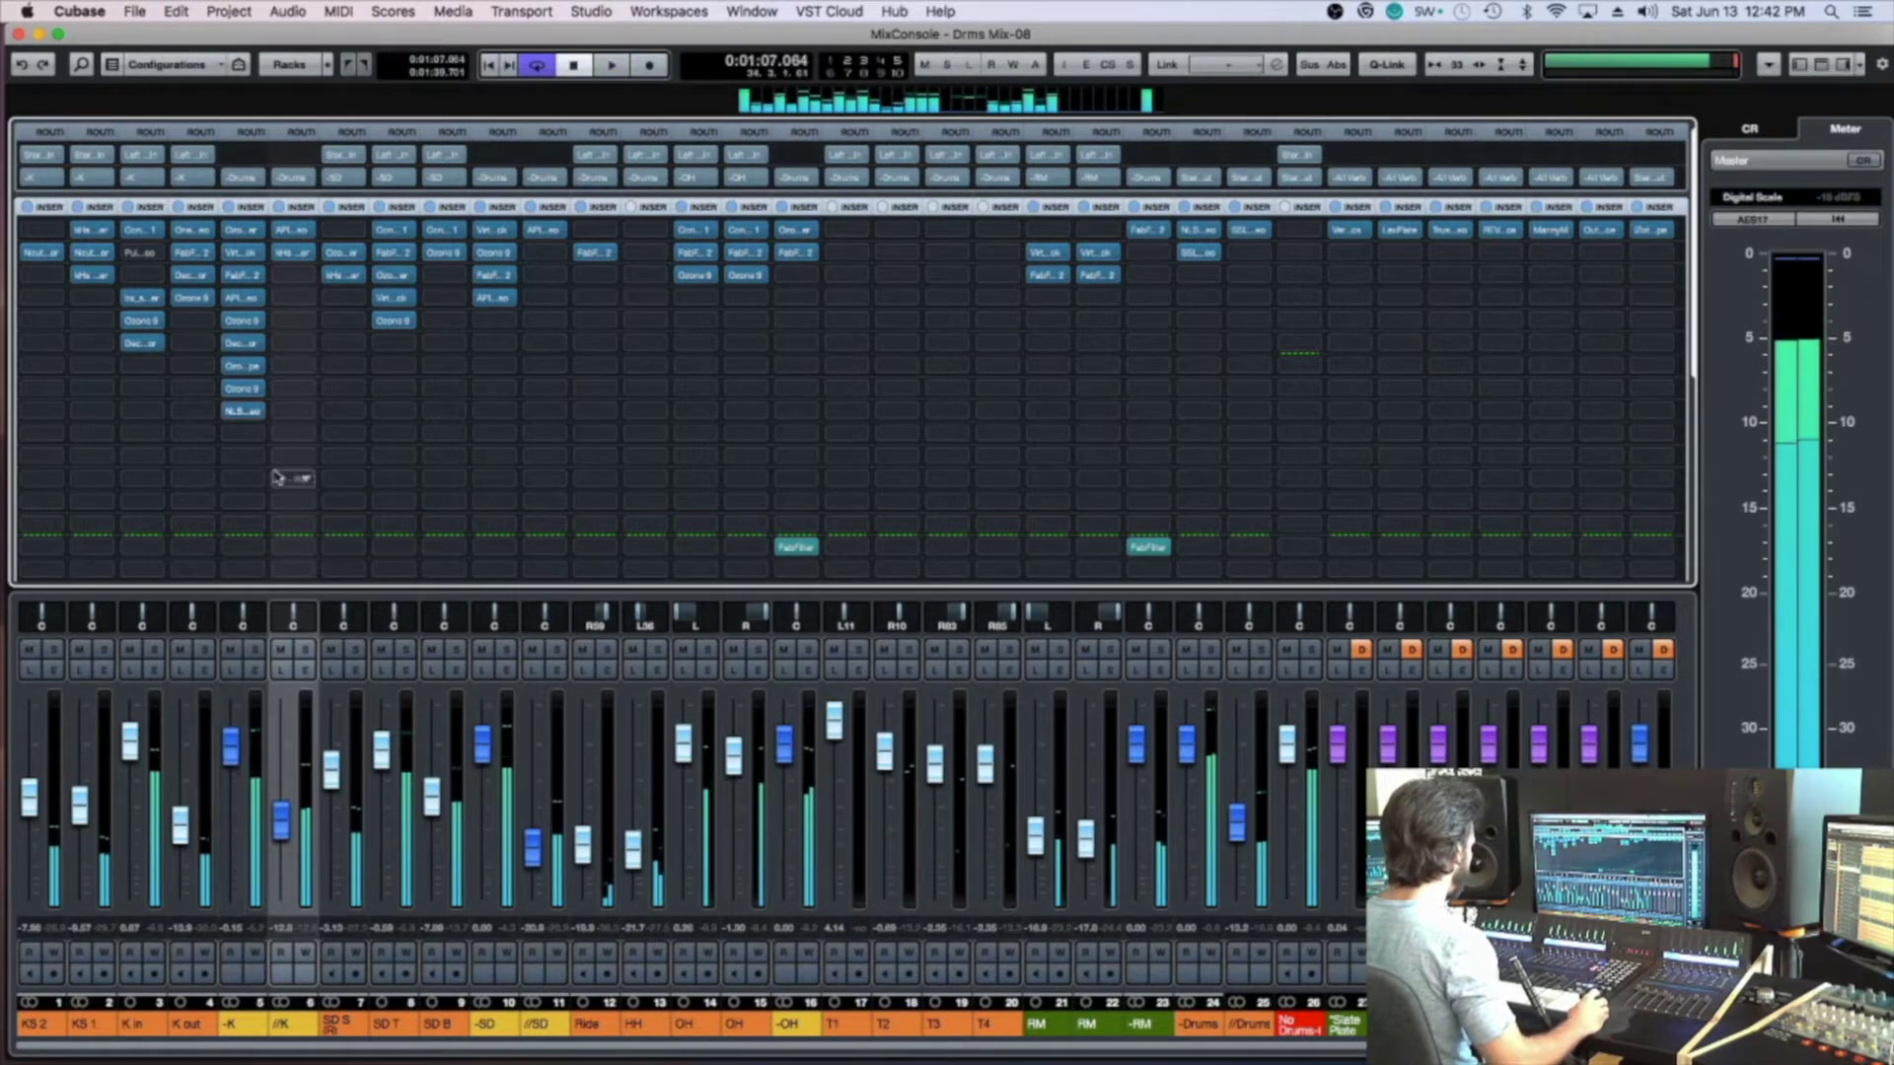
{"action": "left_click", "coordinate": [258, 435]}
{"action": "type", "text": "imager"}
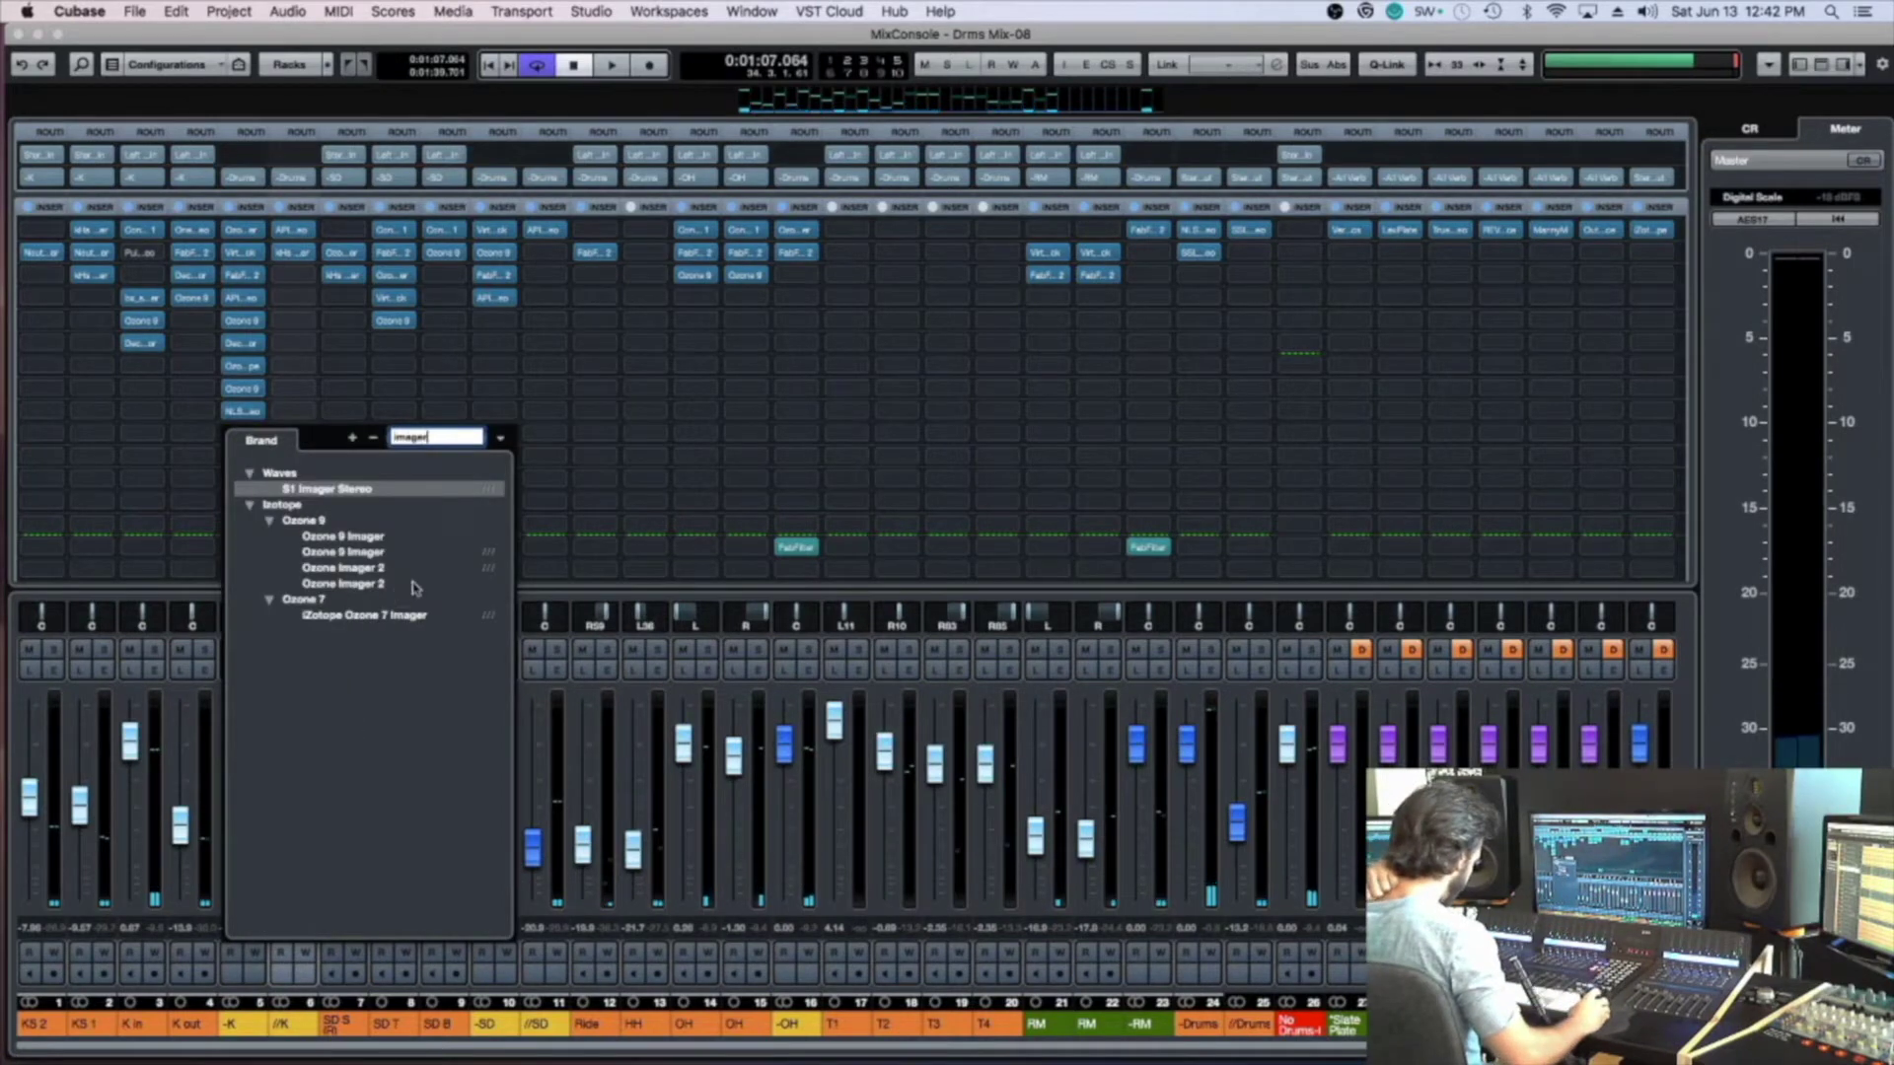
{"action": "left_click", "coordinate": [404, 538]}
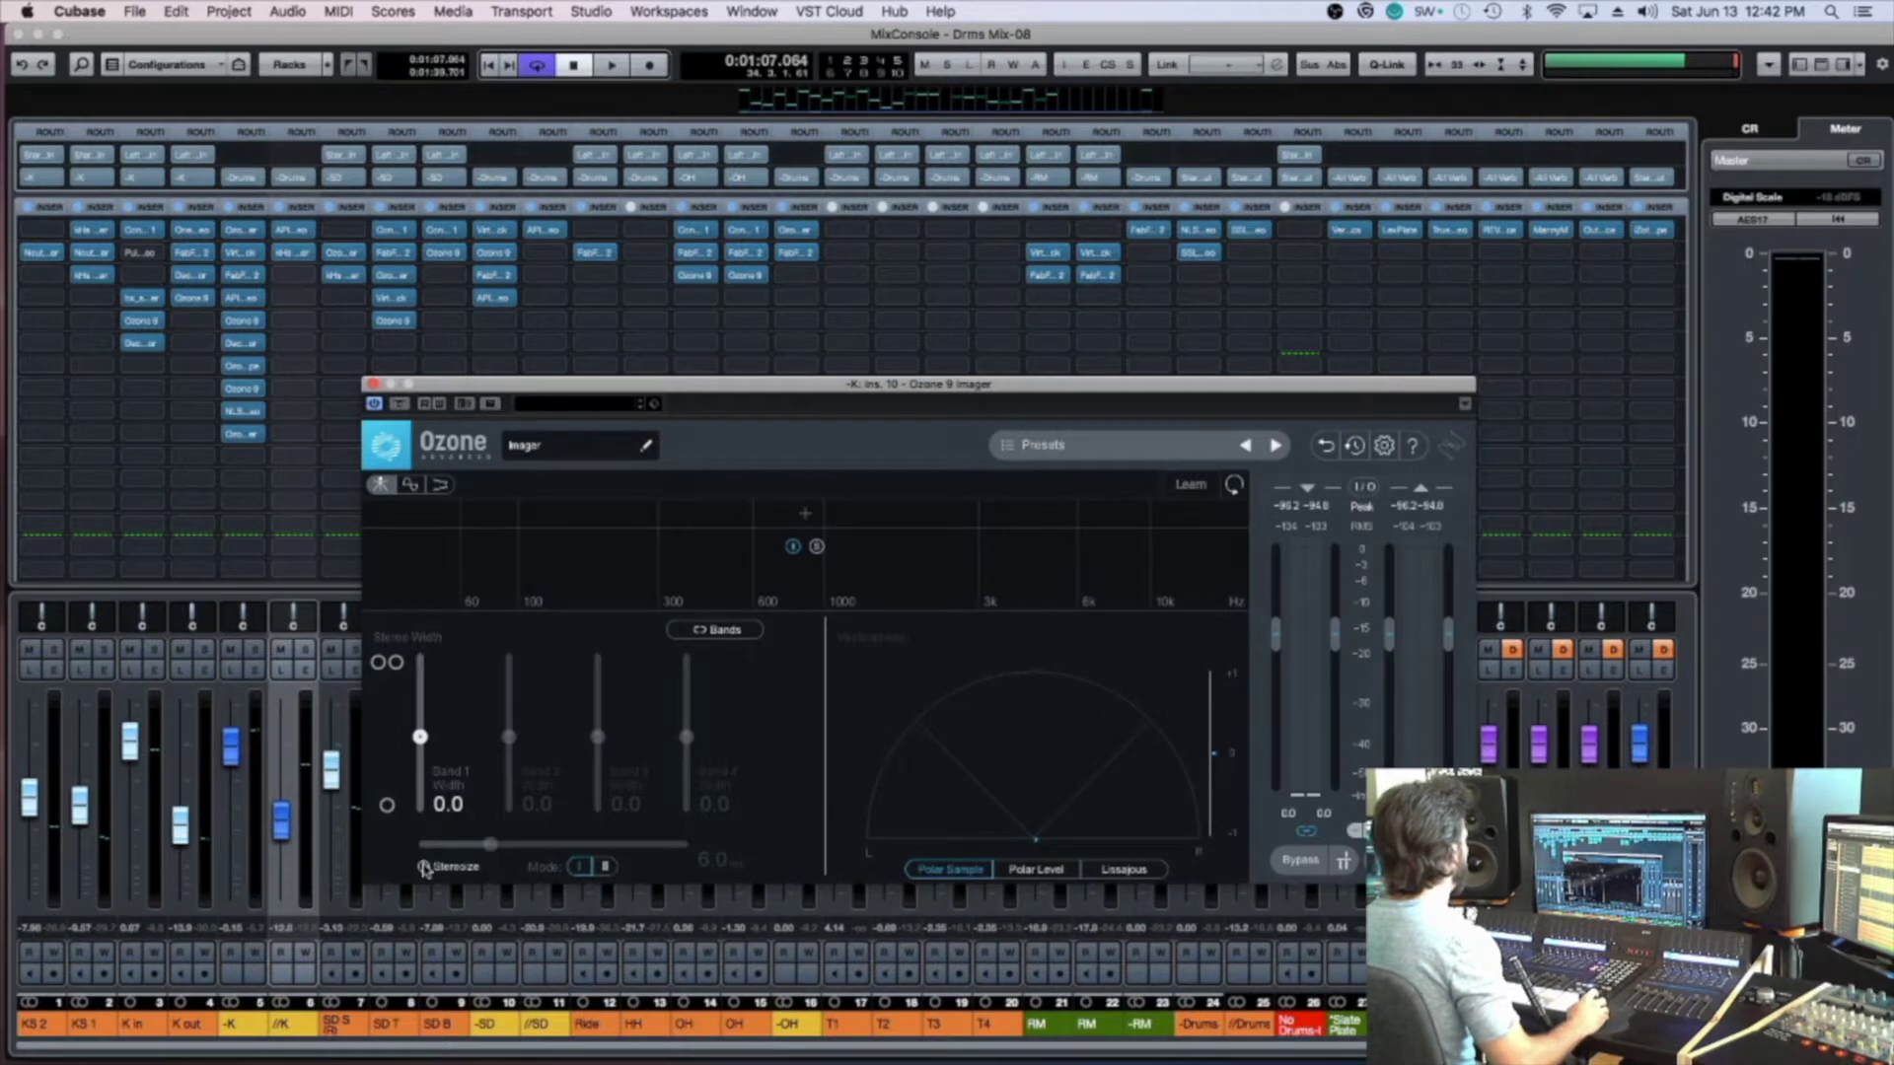
Enable Stereoize at 20 ms in the -K Imager and, comparing with bypass during playback, set the Band 1 width to about 2.5
{"action": "key", "text": "space"}
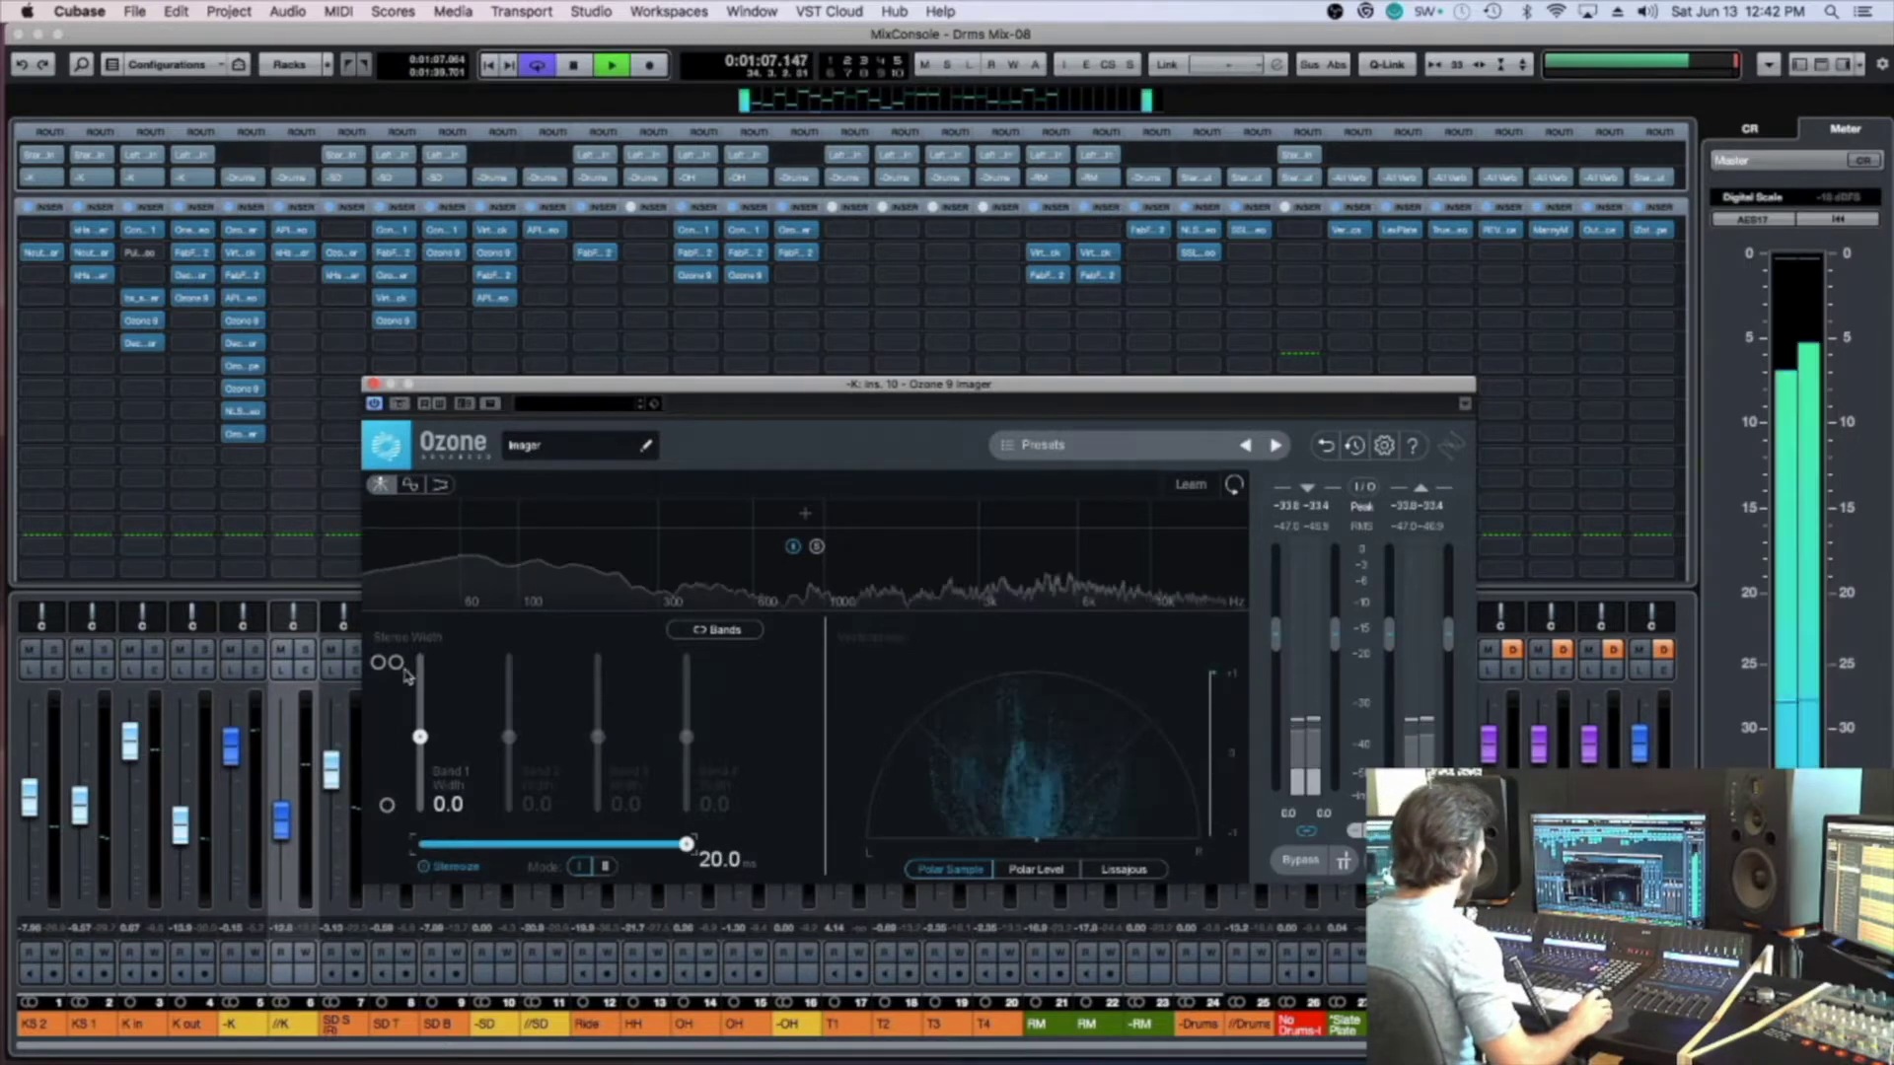
{"action": "left_click_drag", "start_coordinate": [421, 737], "coordinate": [420, 733]}
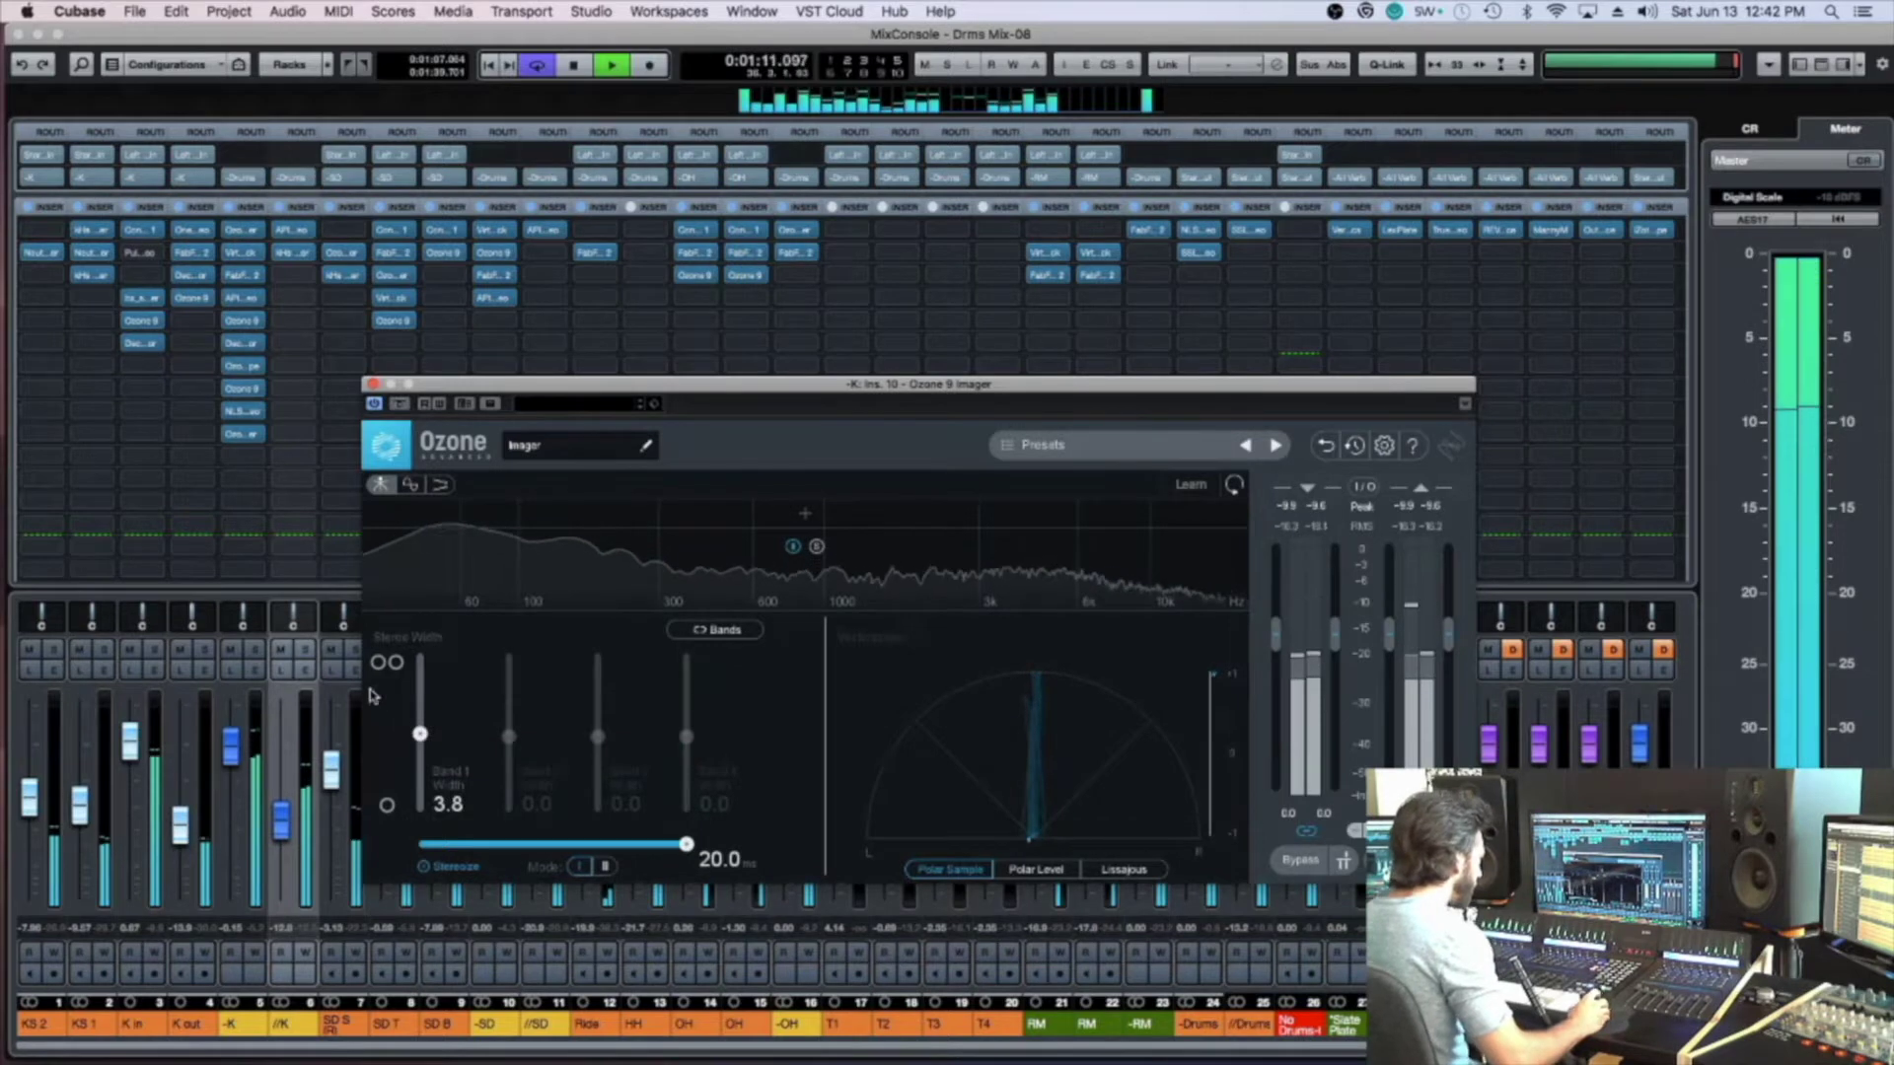
{"action": "left_click", "coordinate": [399, 403]}
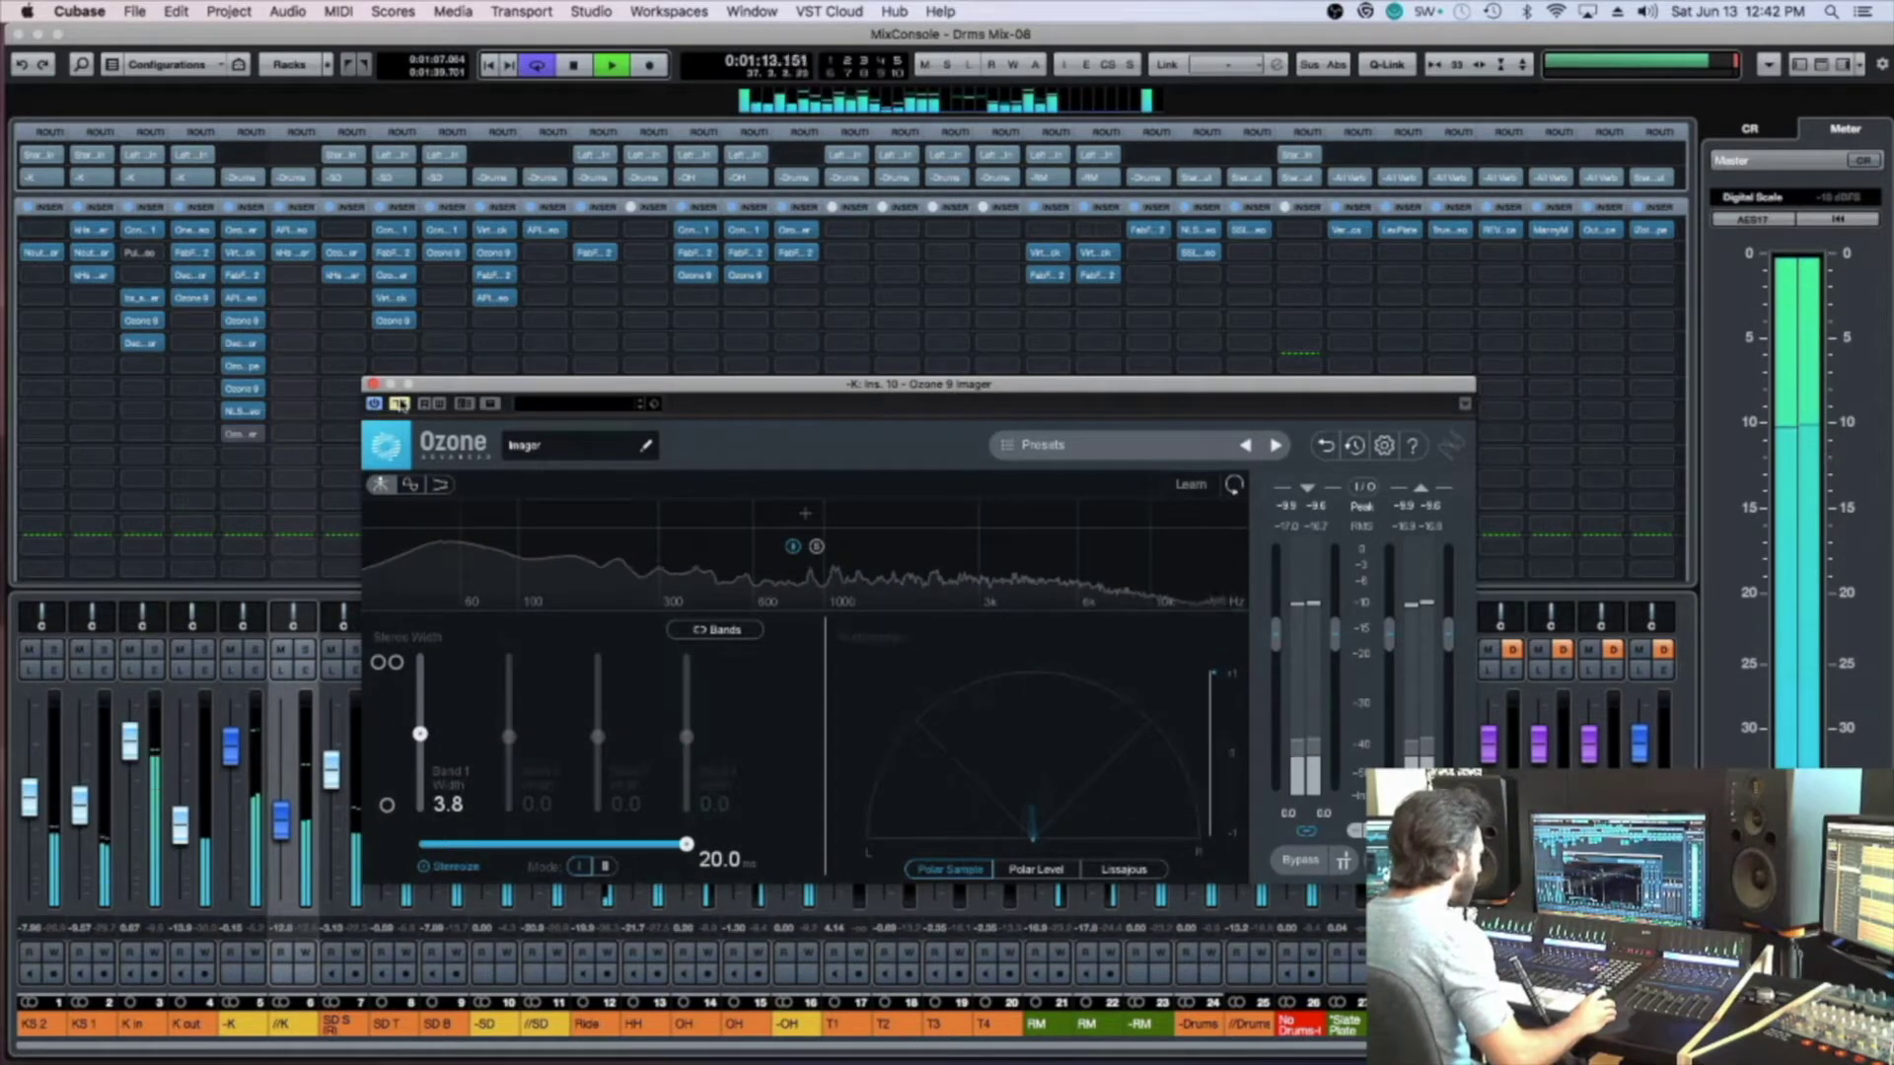
{"action": "left_click", "coordinate": [400, 403]}
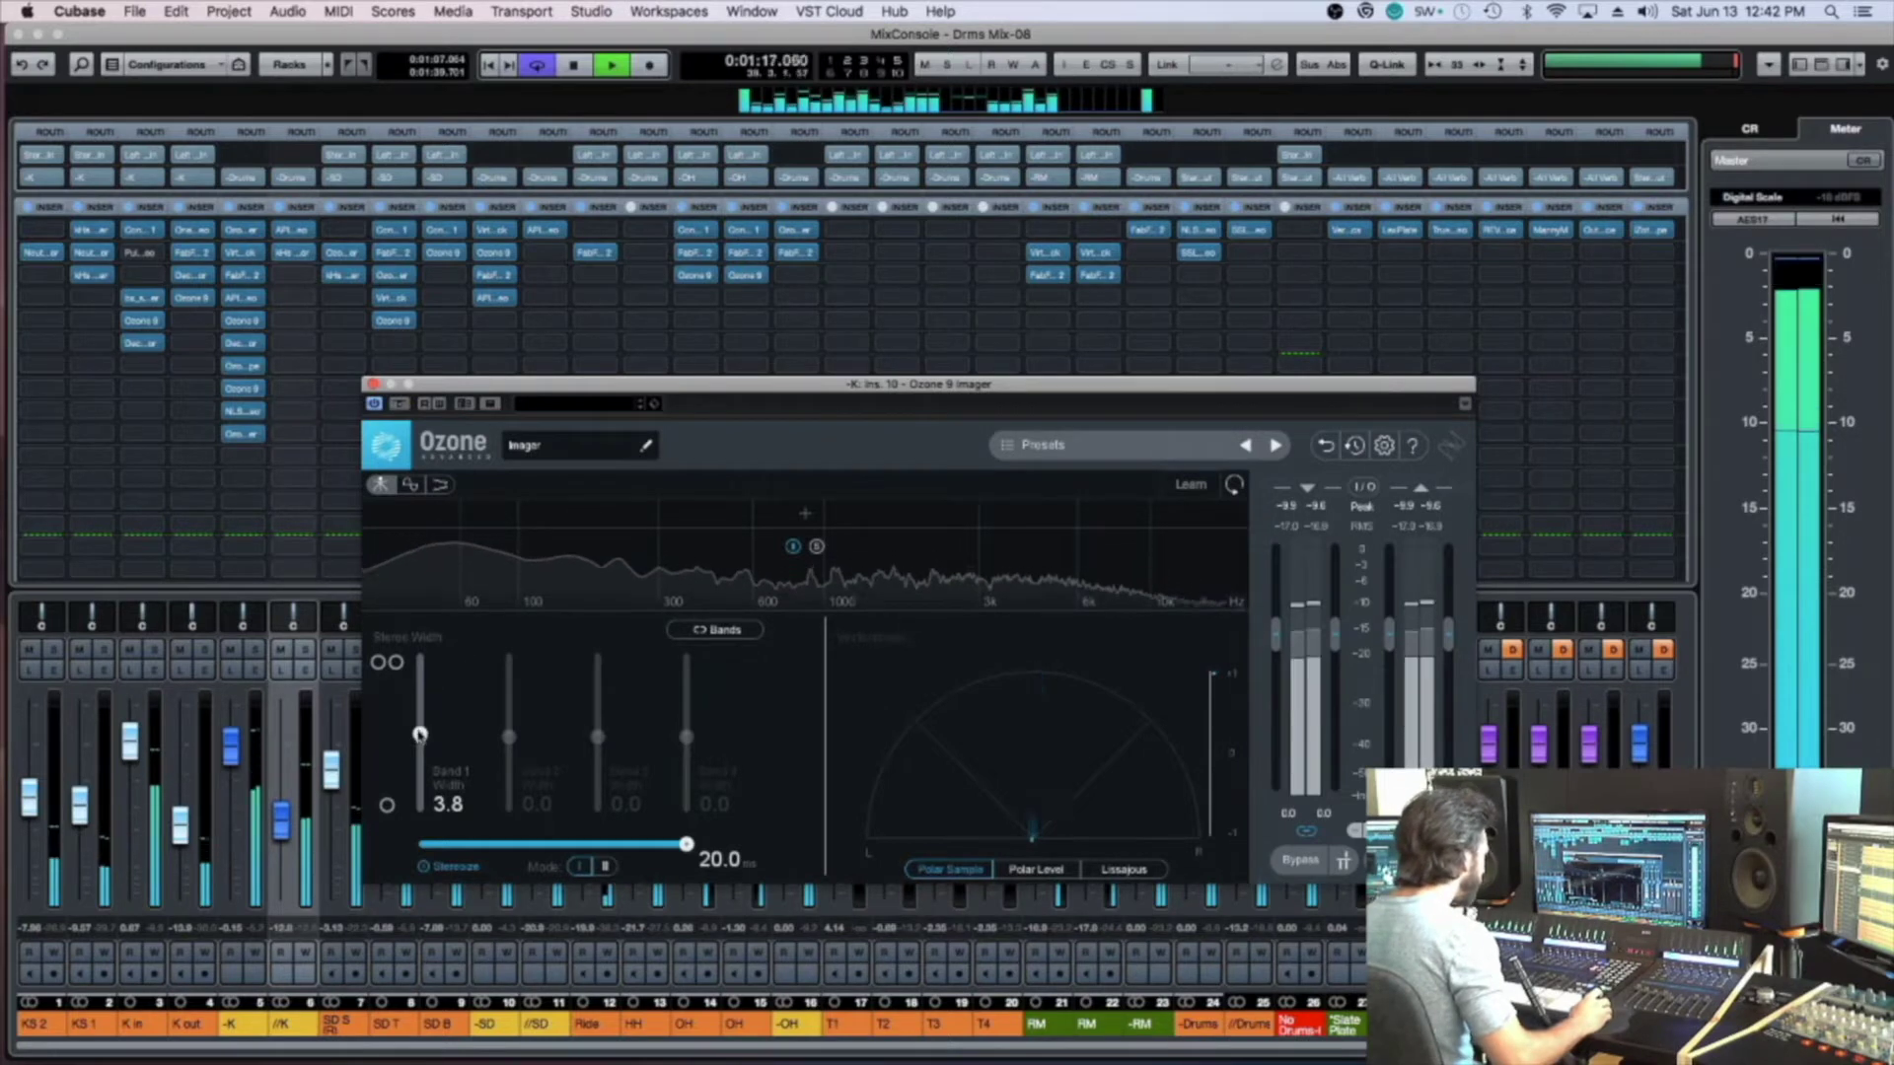
{"action": "left_click_drag", "start_coordinate": [416, 726], "coordinate": [416, 727]}
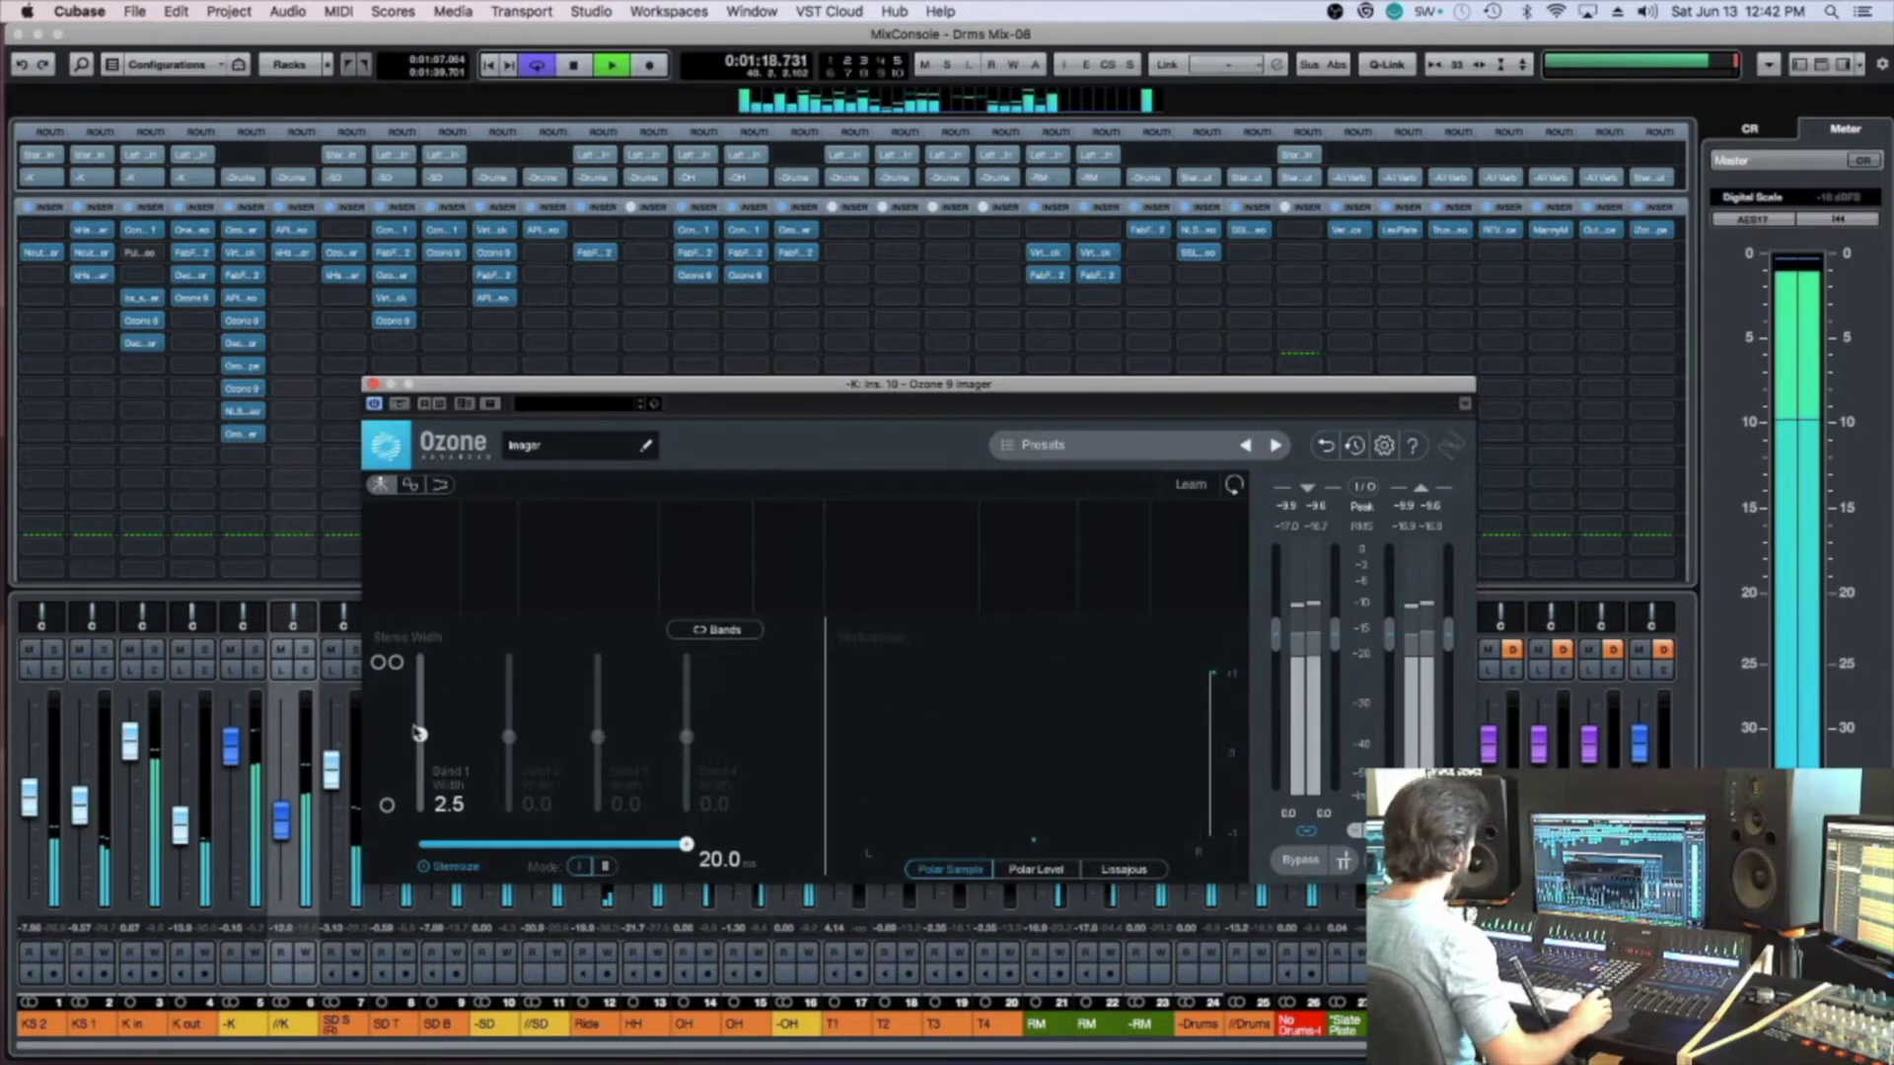
{"action": "key", "text": "super+w"}
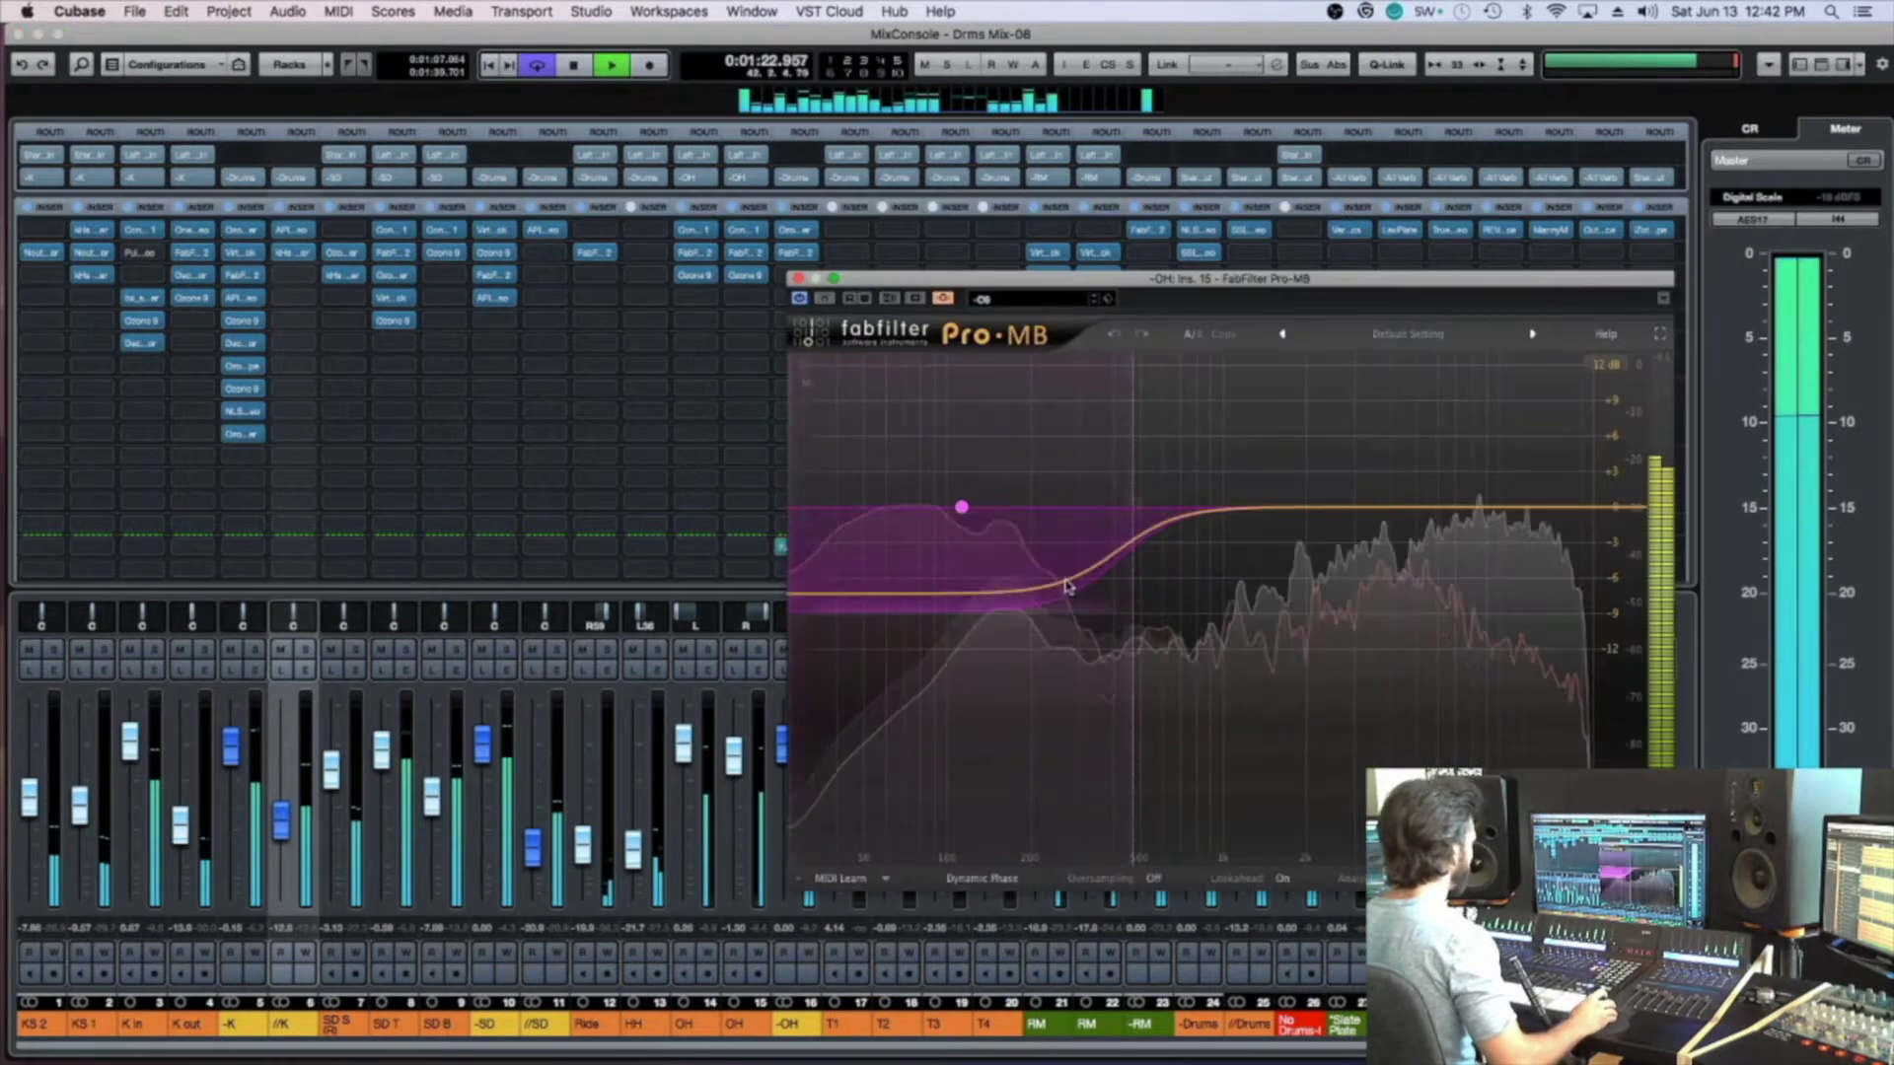
In Pro-MB on the -OH group, set the low band's range to about -4.69 dB and raise its attack
{"action": "left_click_drag", "start_coordinate": [1016, 613], "coordinate": [1010, 570]}
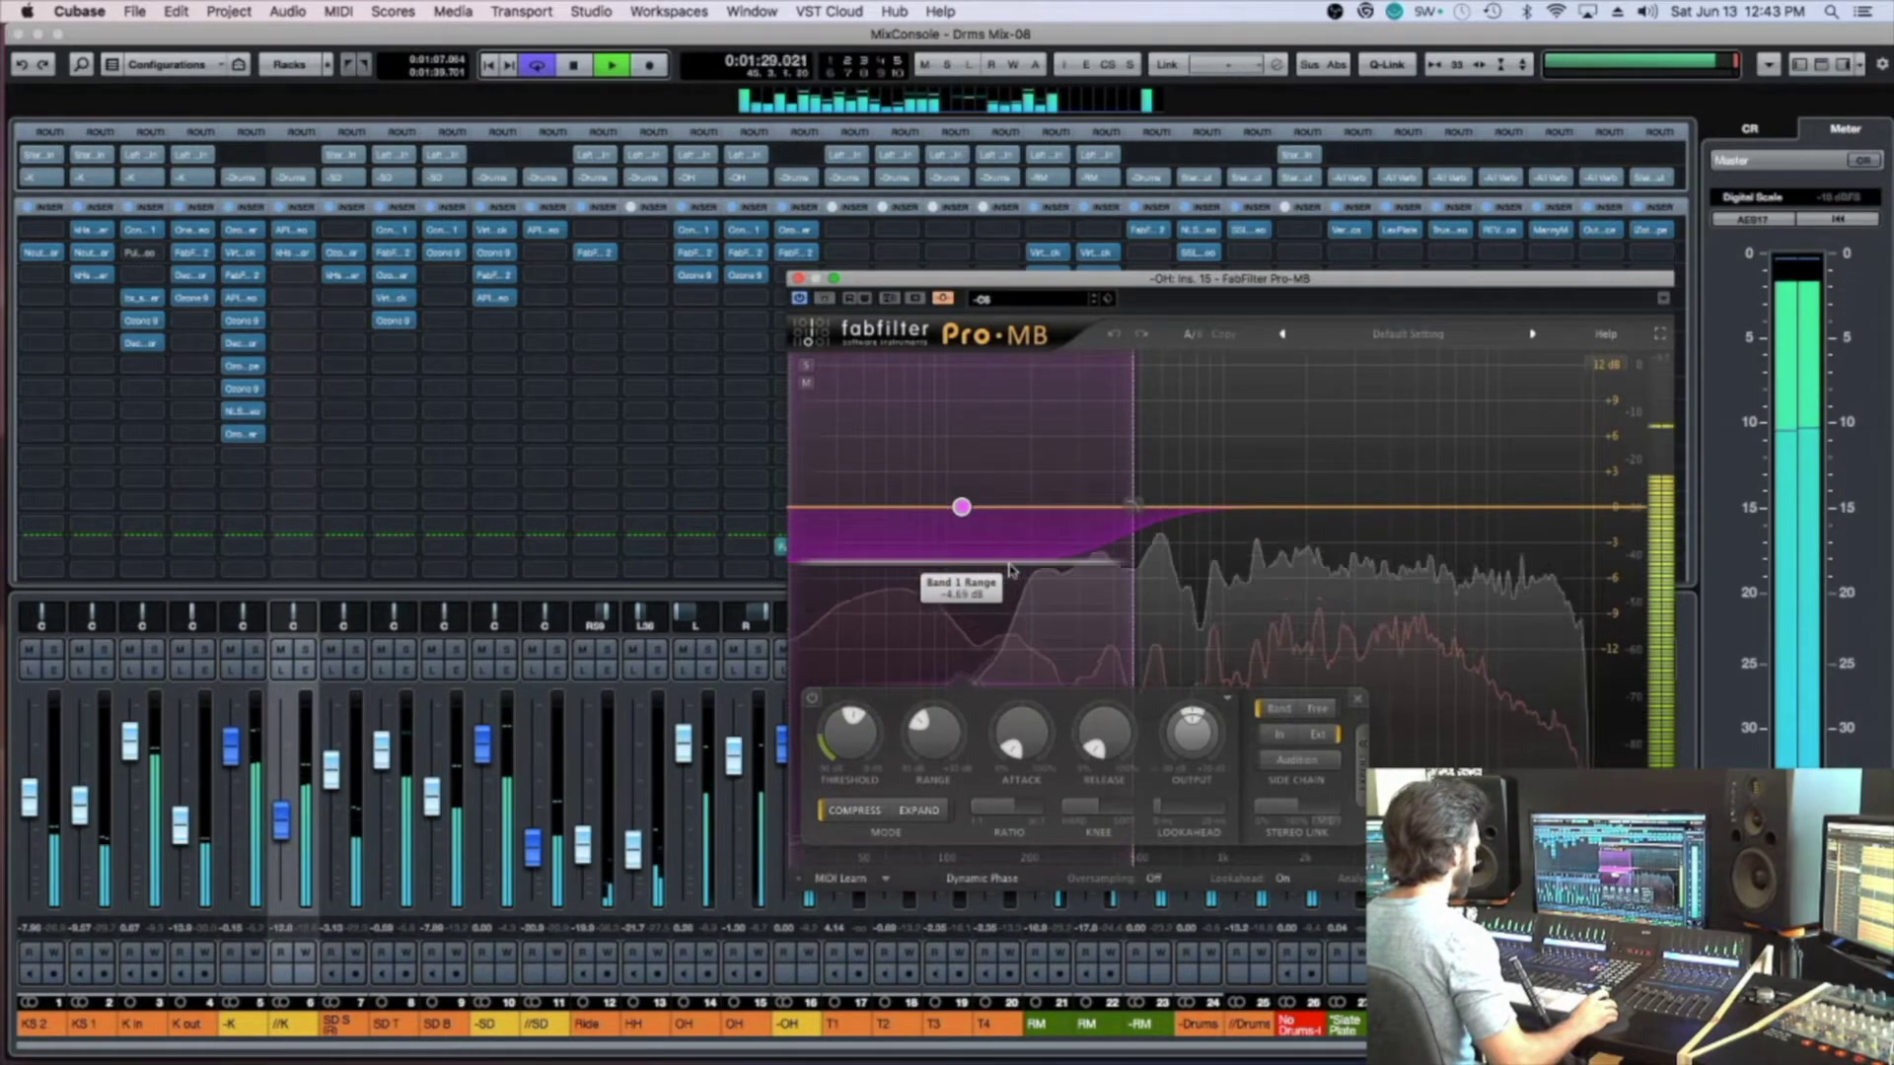
{"action": "left_click_drag", "start_coordinate": [1022, 745], "coordinate": [1020, 708]}
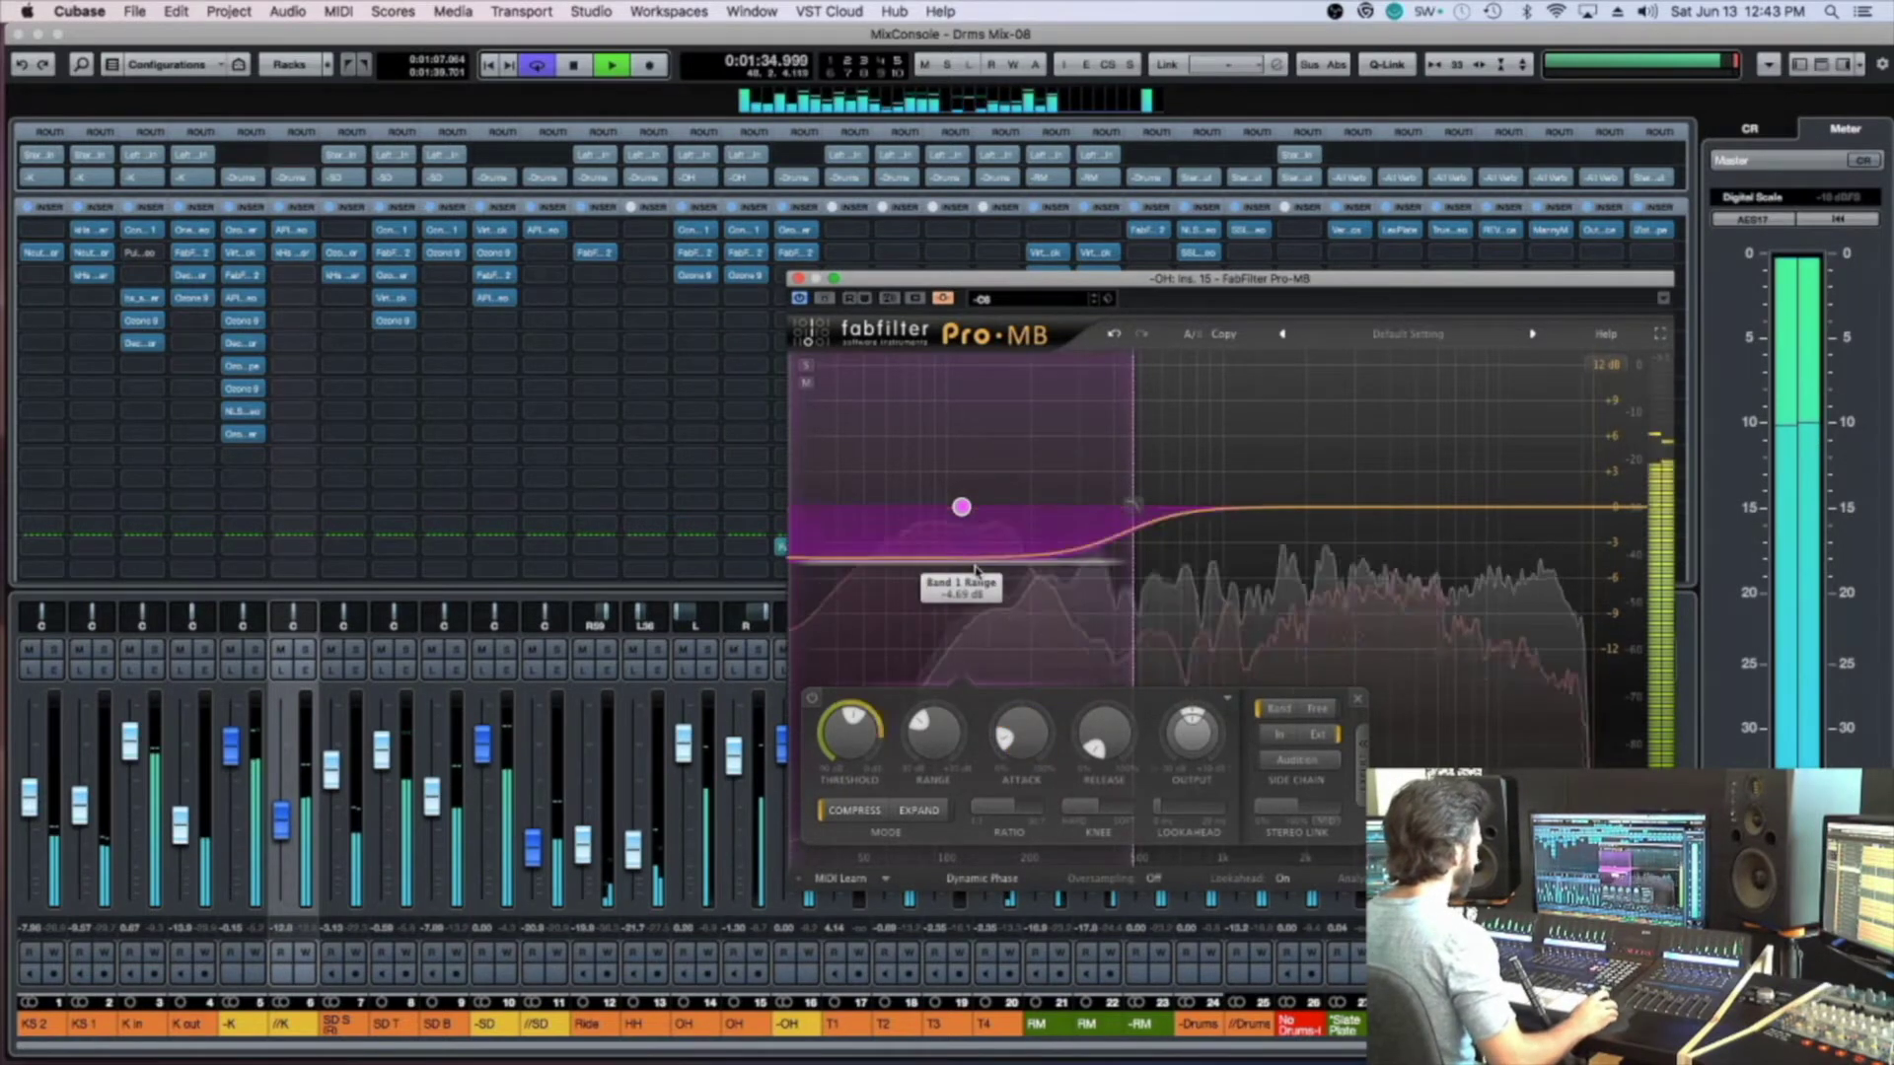
{"action": "key", "text": "super+w"}
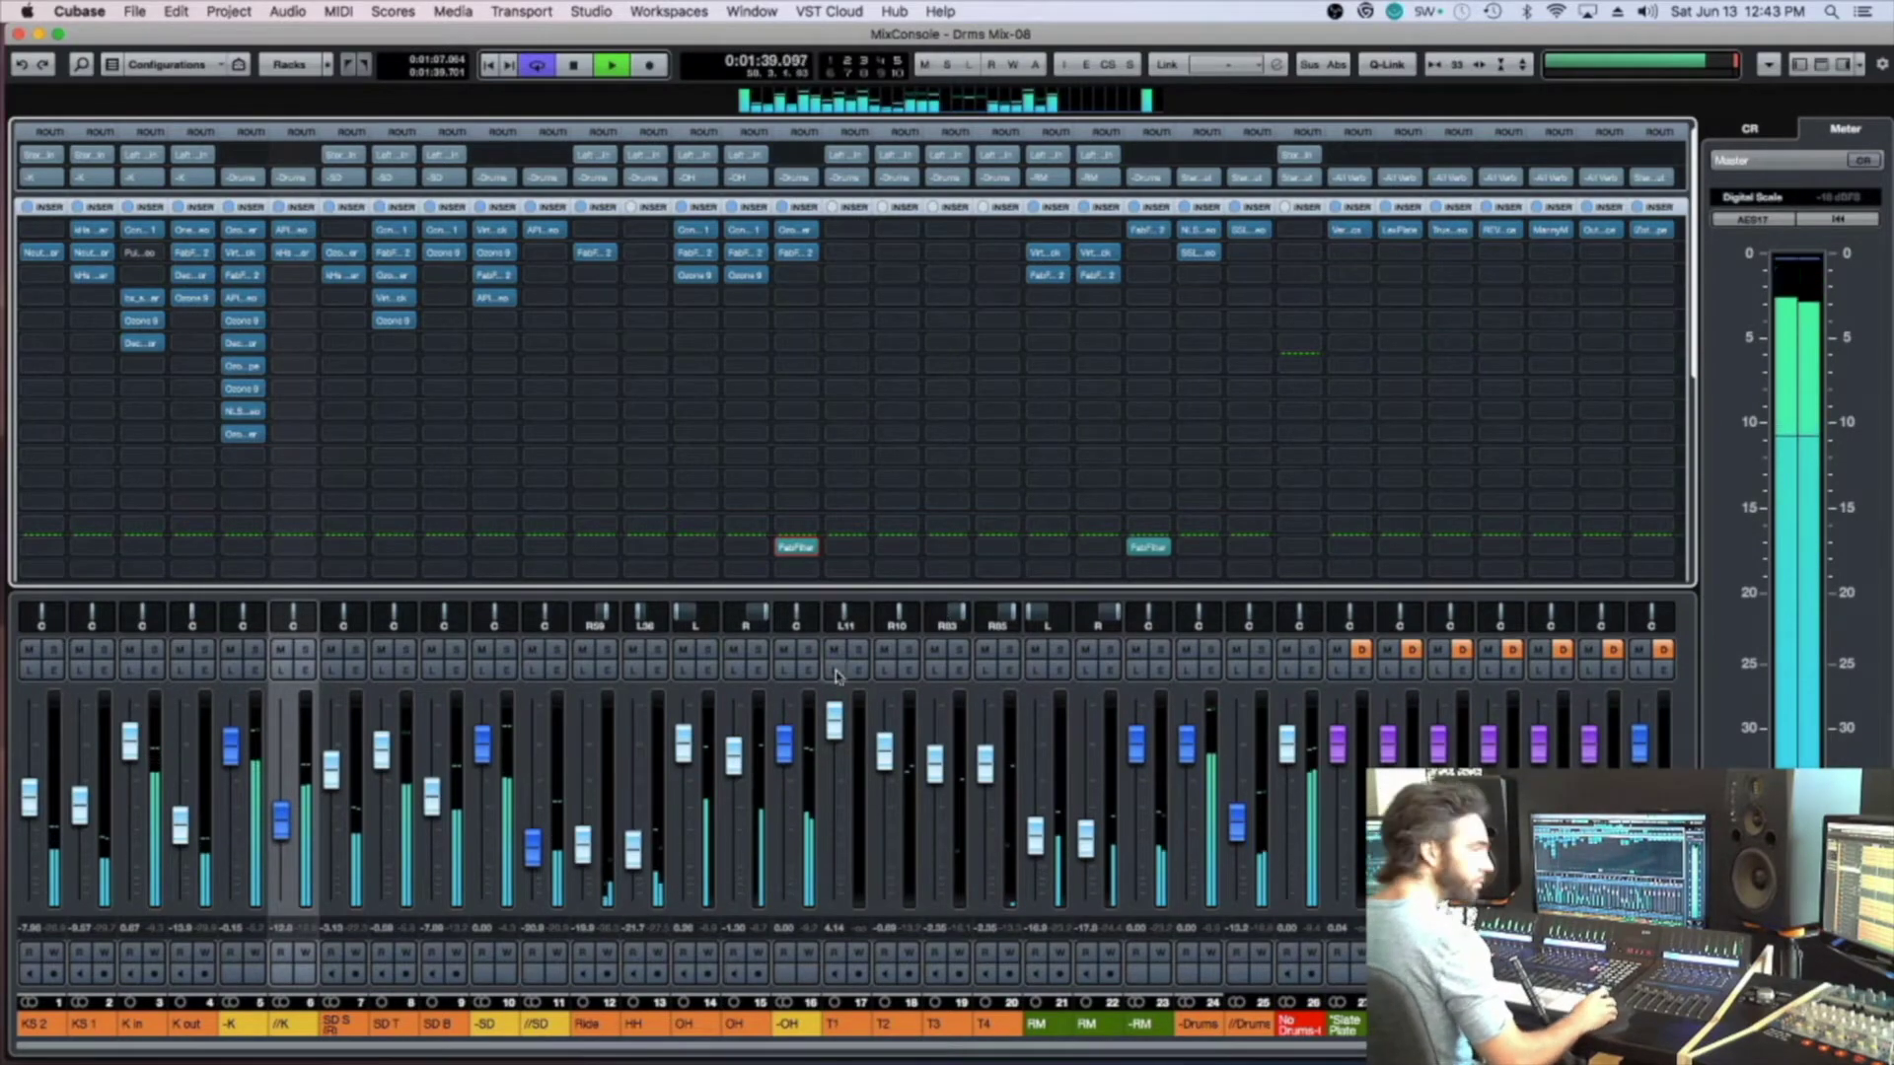
In the project window, turn off cycle playback and set the -K group's volume to about -0.43 dB, then return to the MixConsole and save
{"action": "key", "text": "F3"}
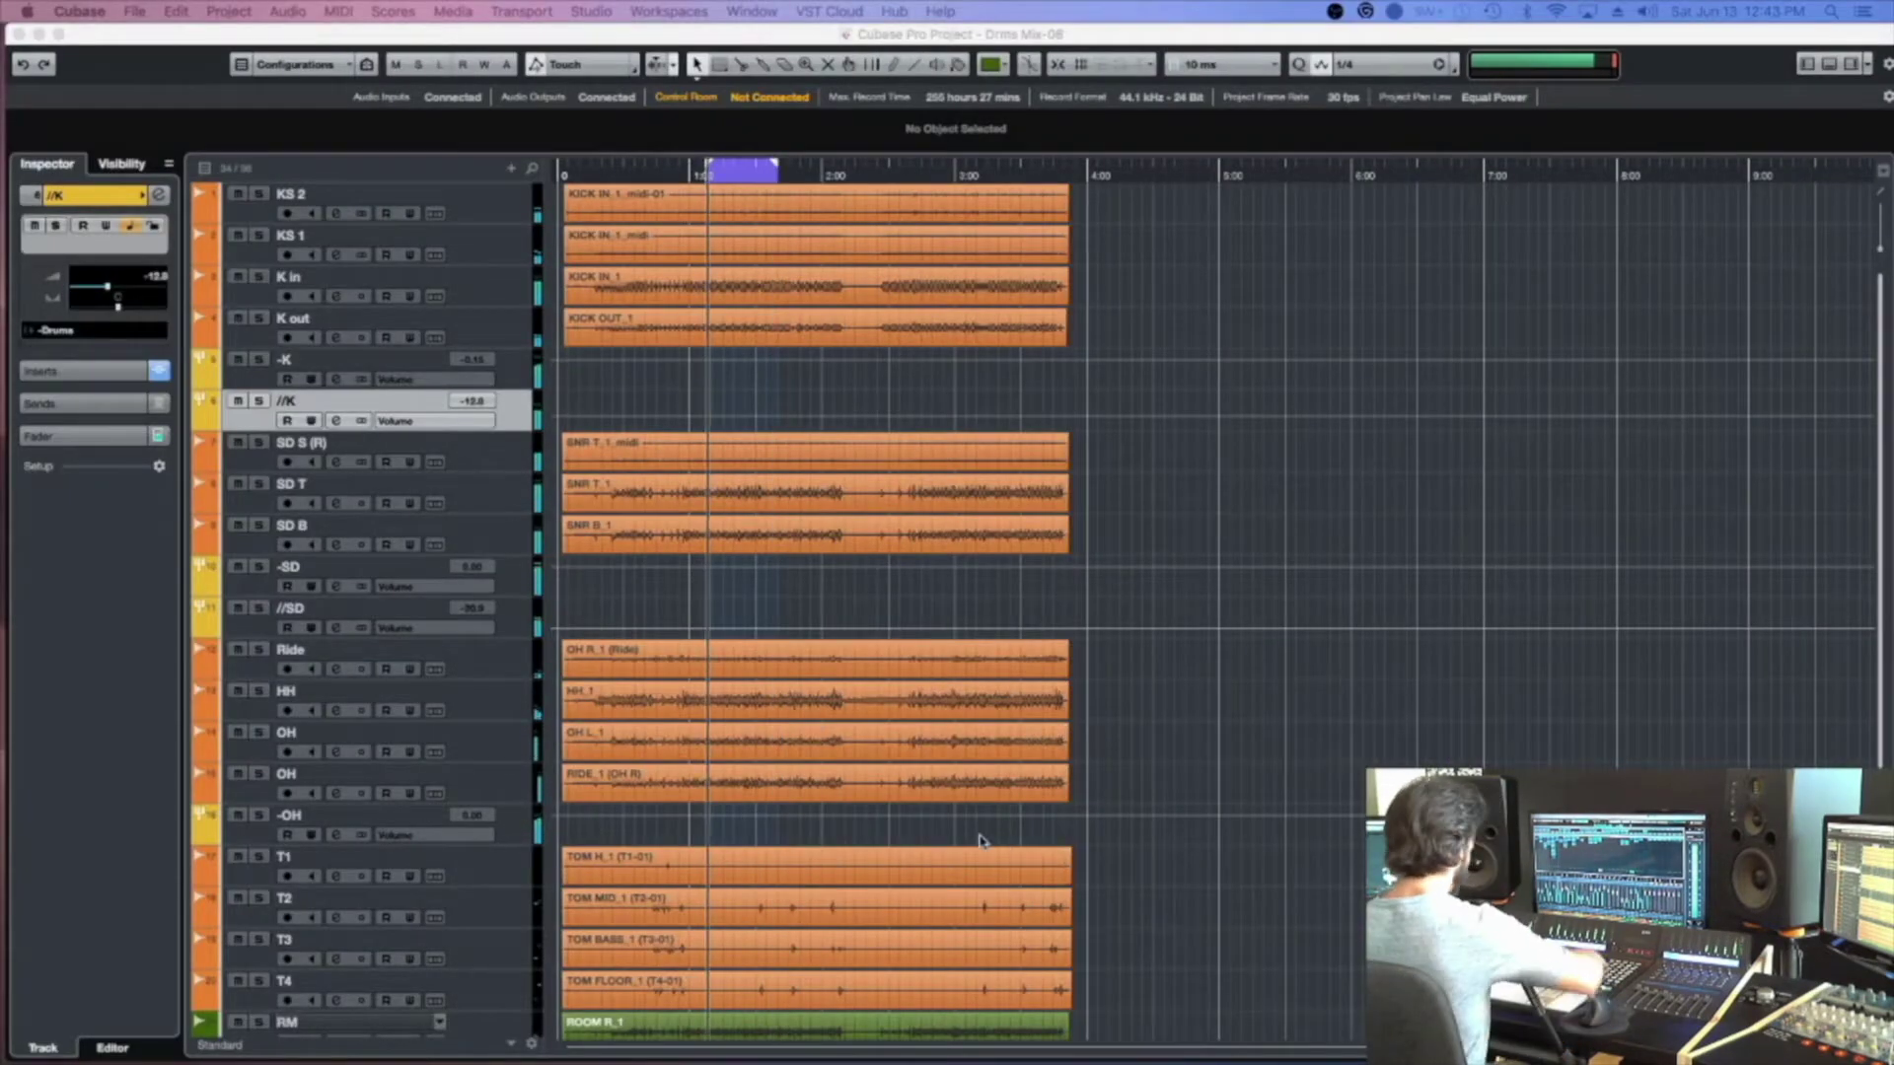
{"action": "key", "text": "KP_Divide"}
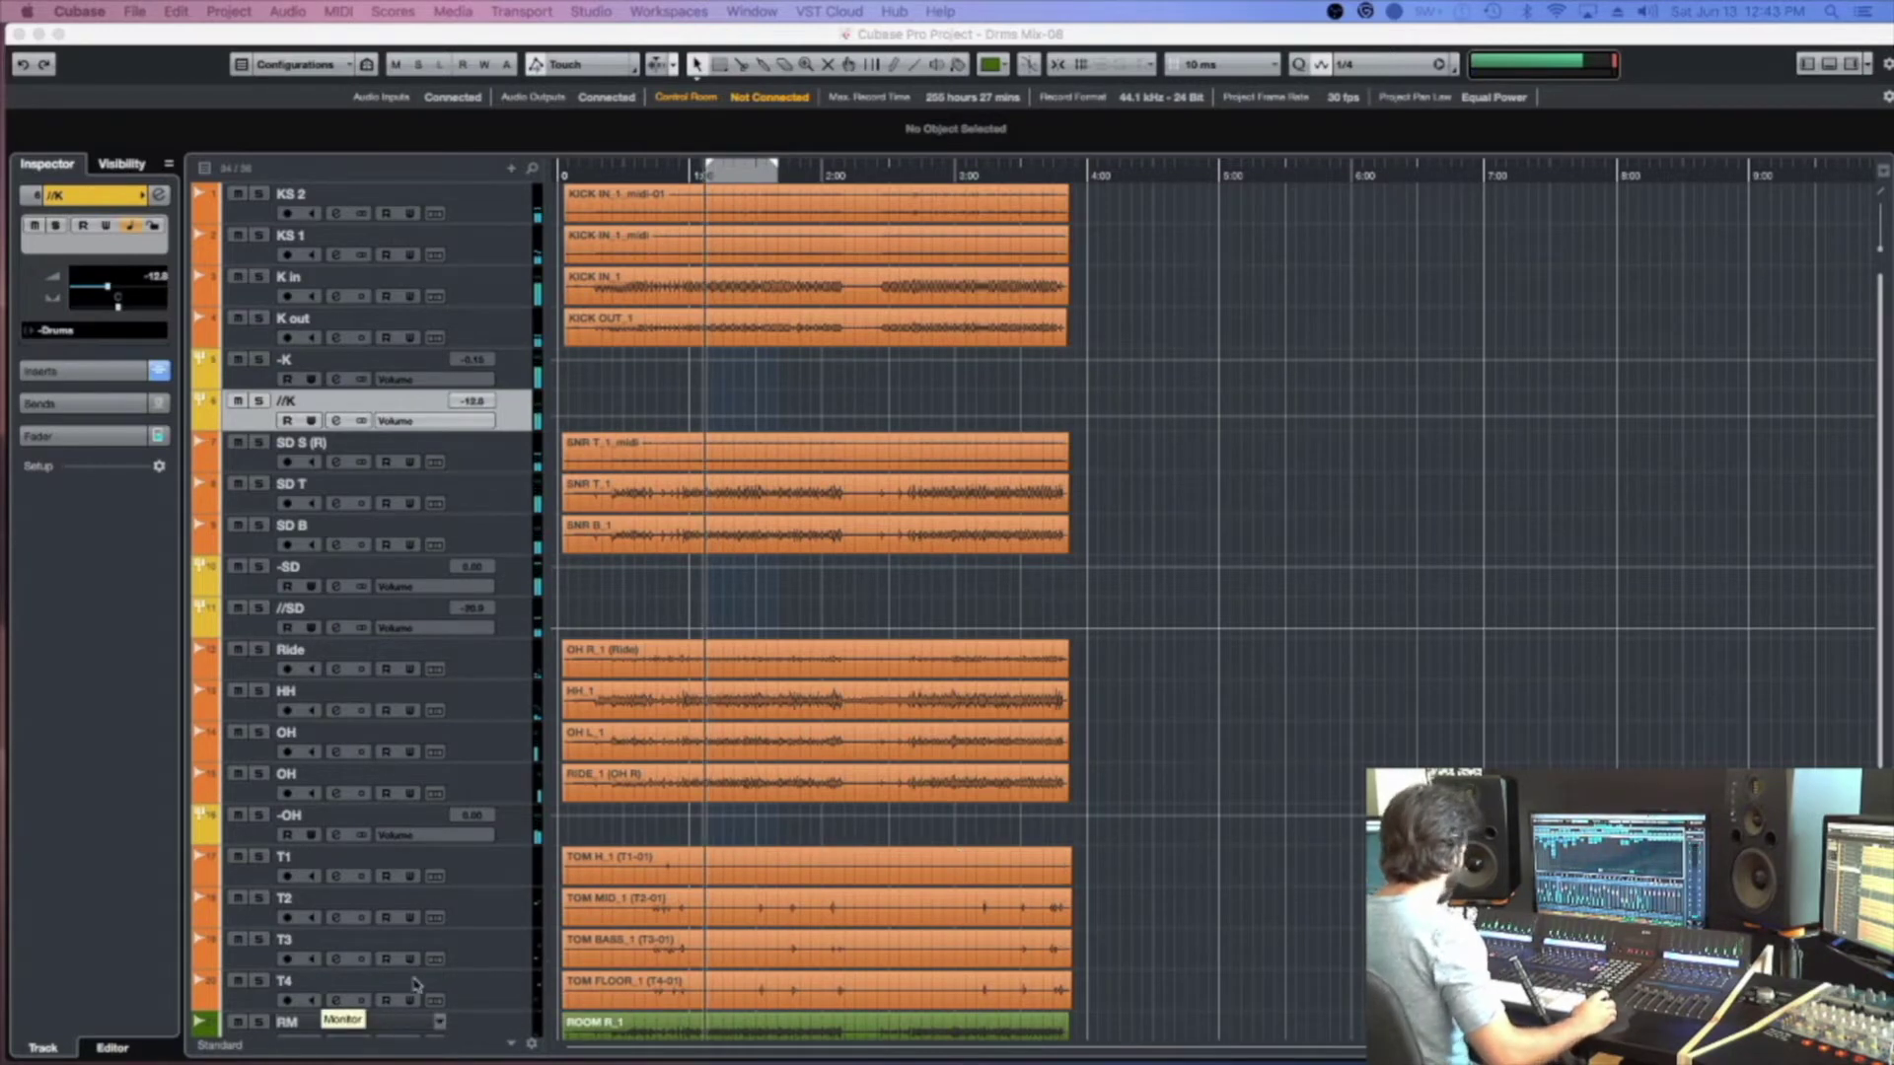
{"action": "key", "text": "Up"}
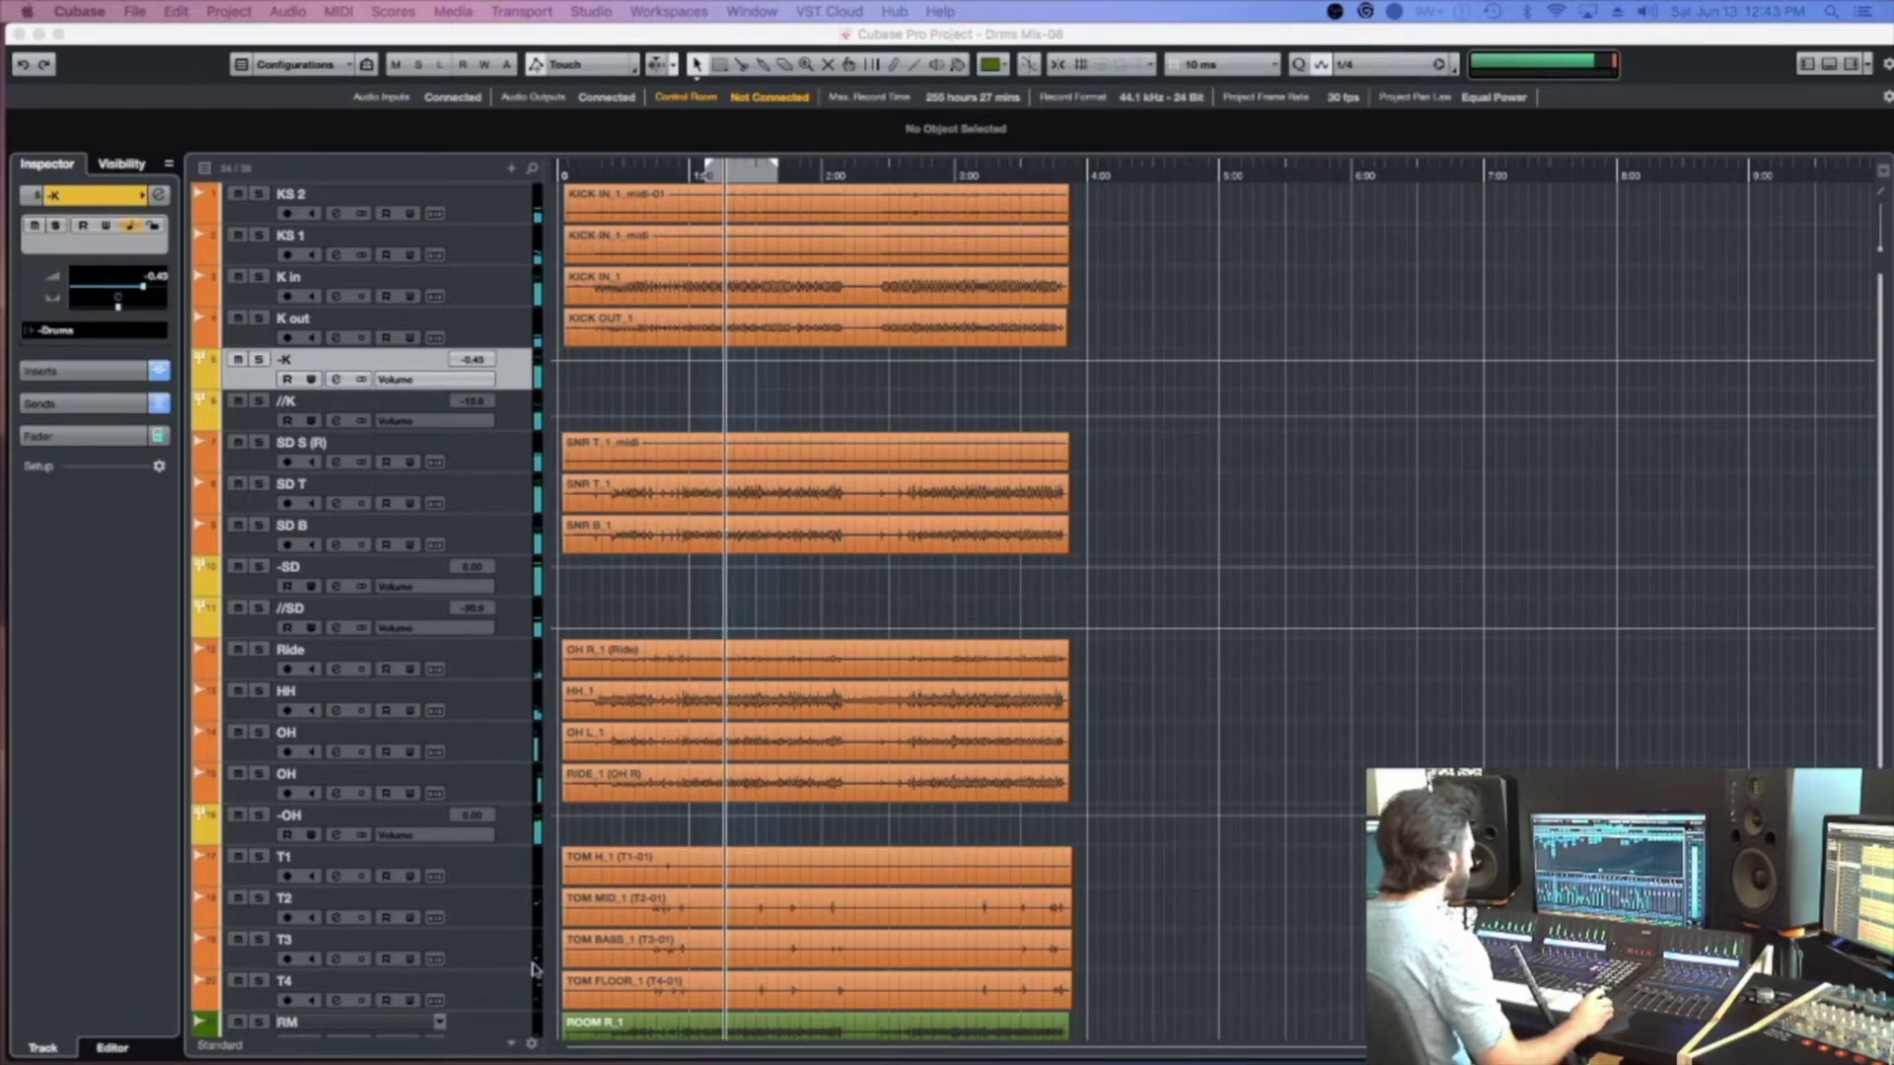
{"action": "key", "text": "F3"}
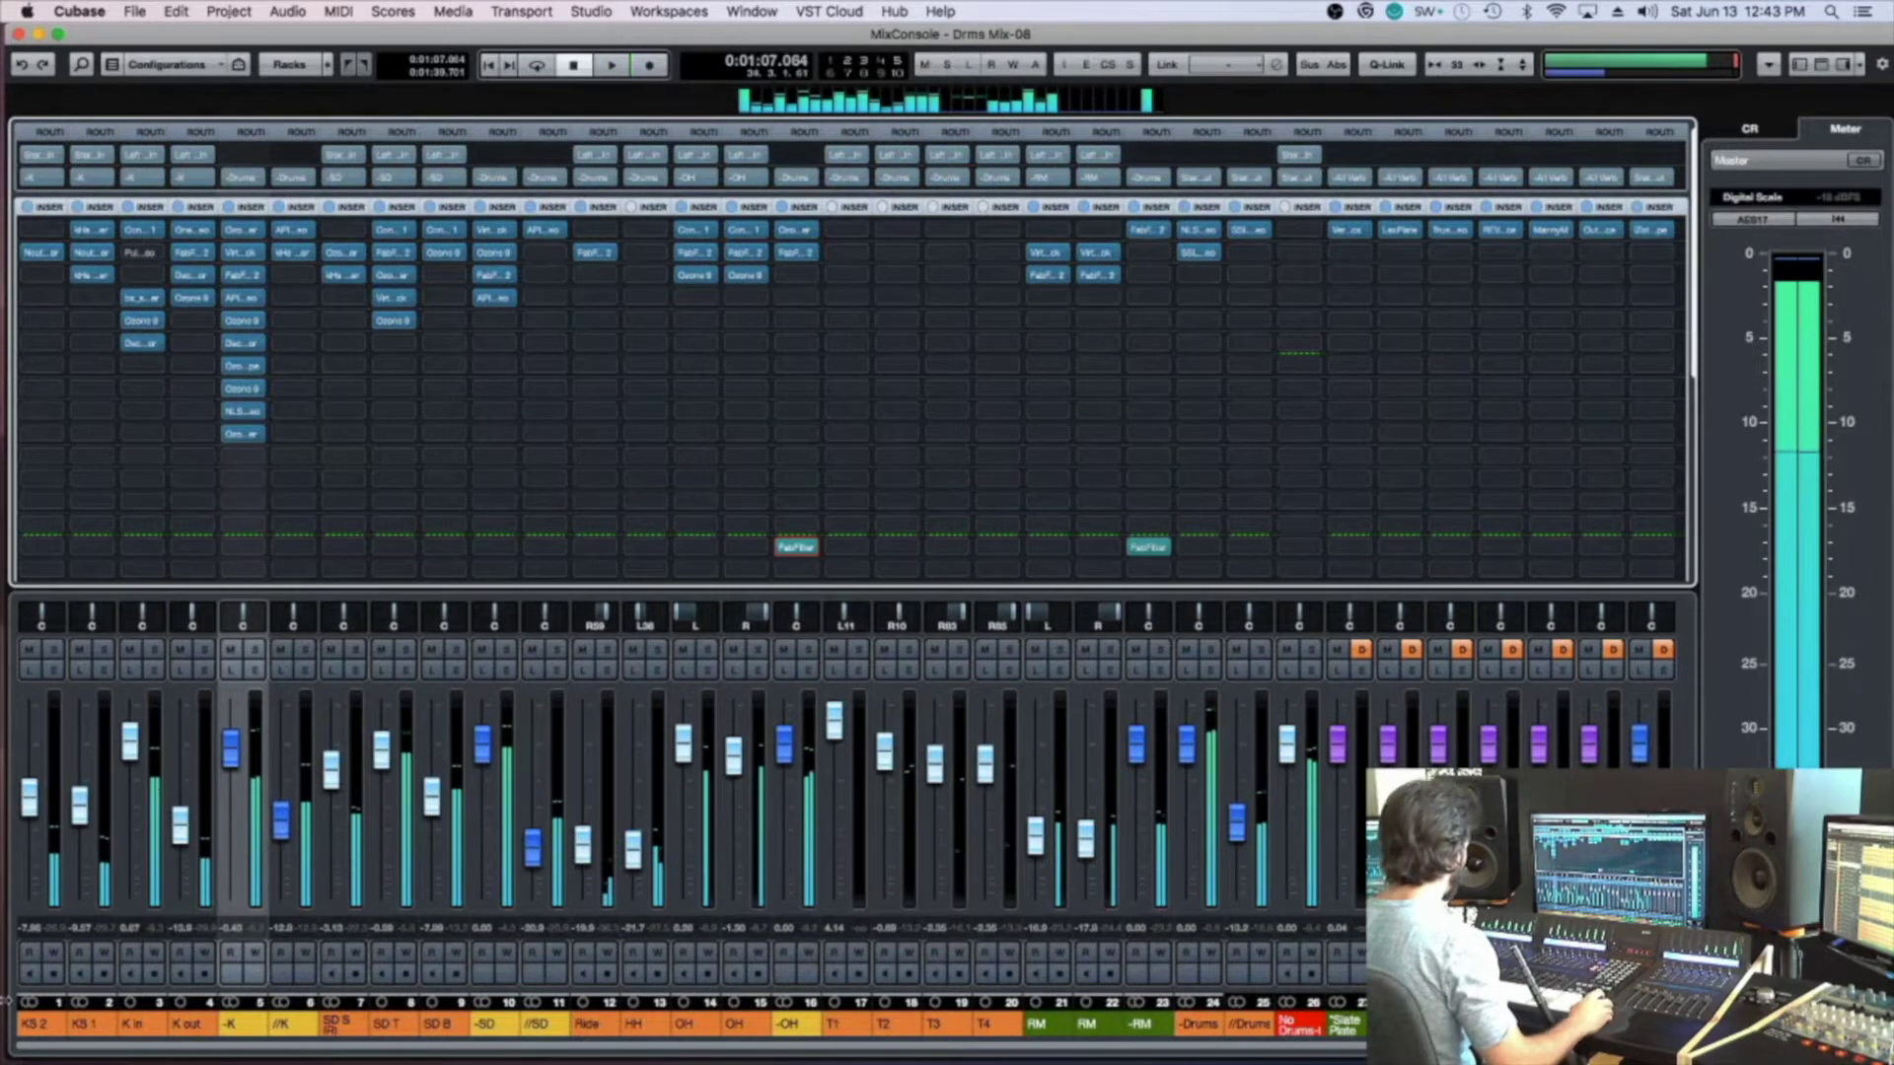
{"action": "key", "text": "super+s"}
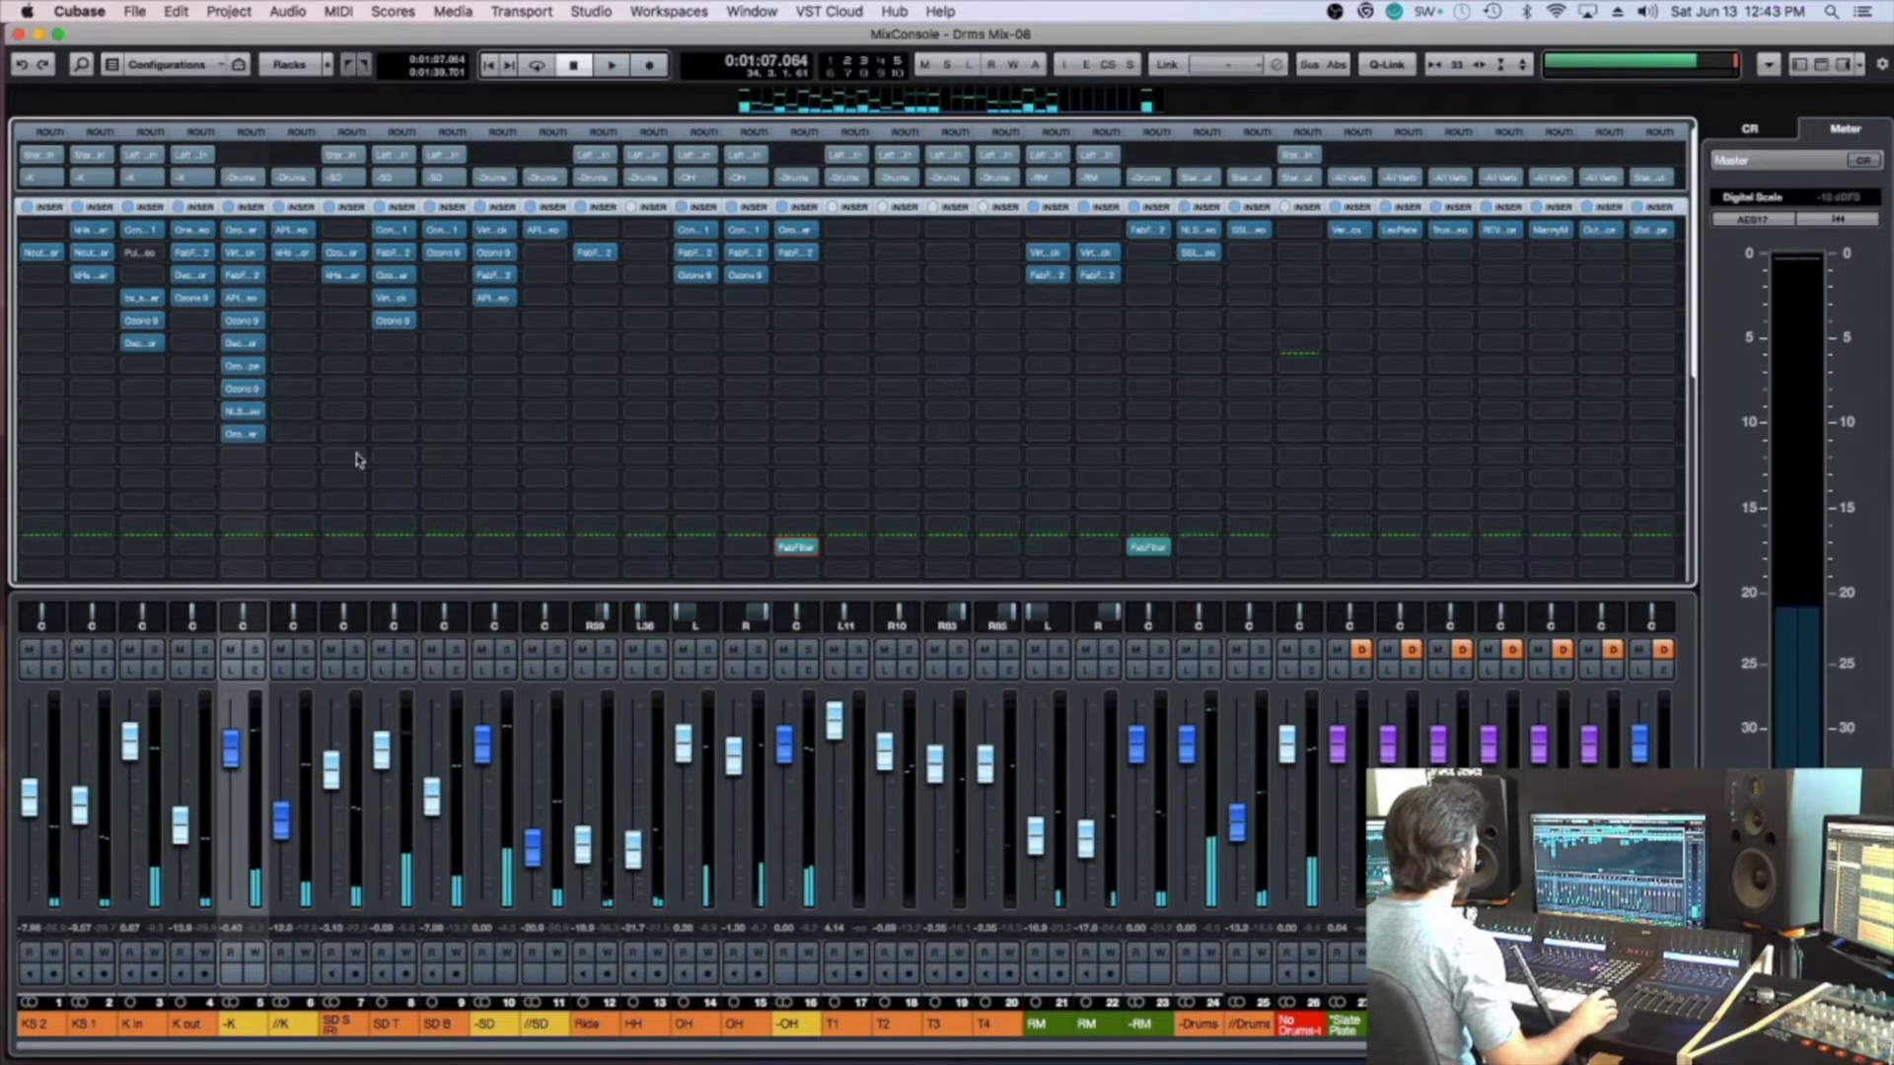
In Pro-Q 2 on -K, add a Q 40 band, sweep it boosted to about 4227 Hz, and lower its gain into a cut
{"action": "left_click", "coordinate": [243, 278]}
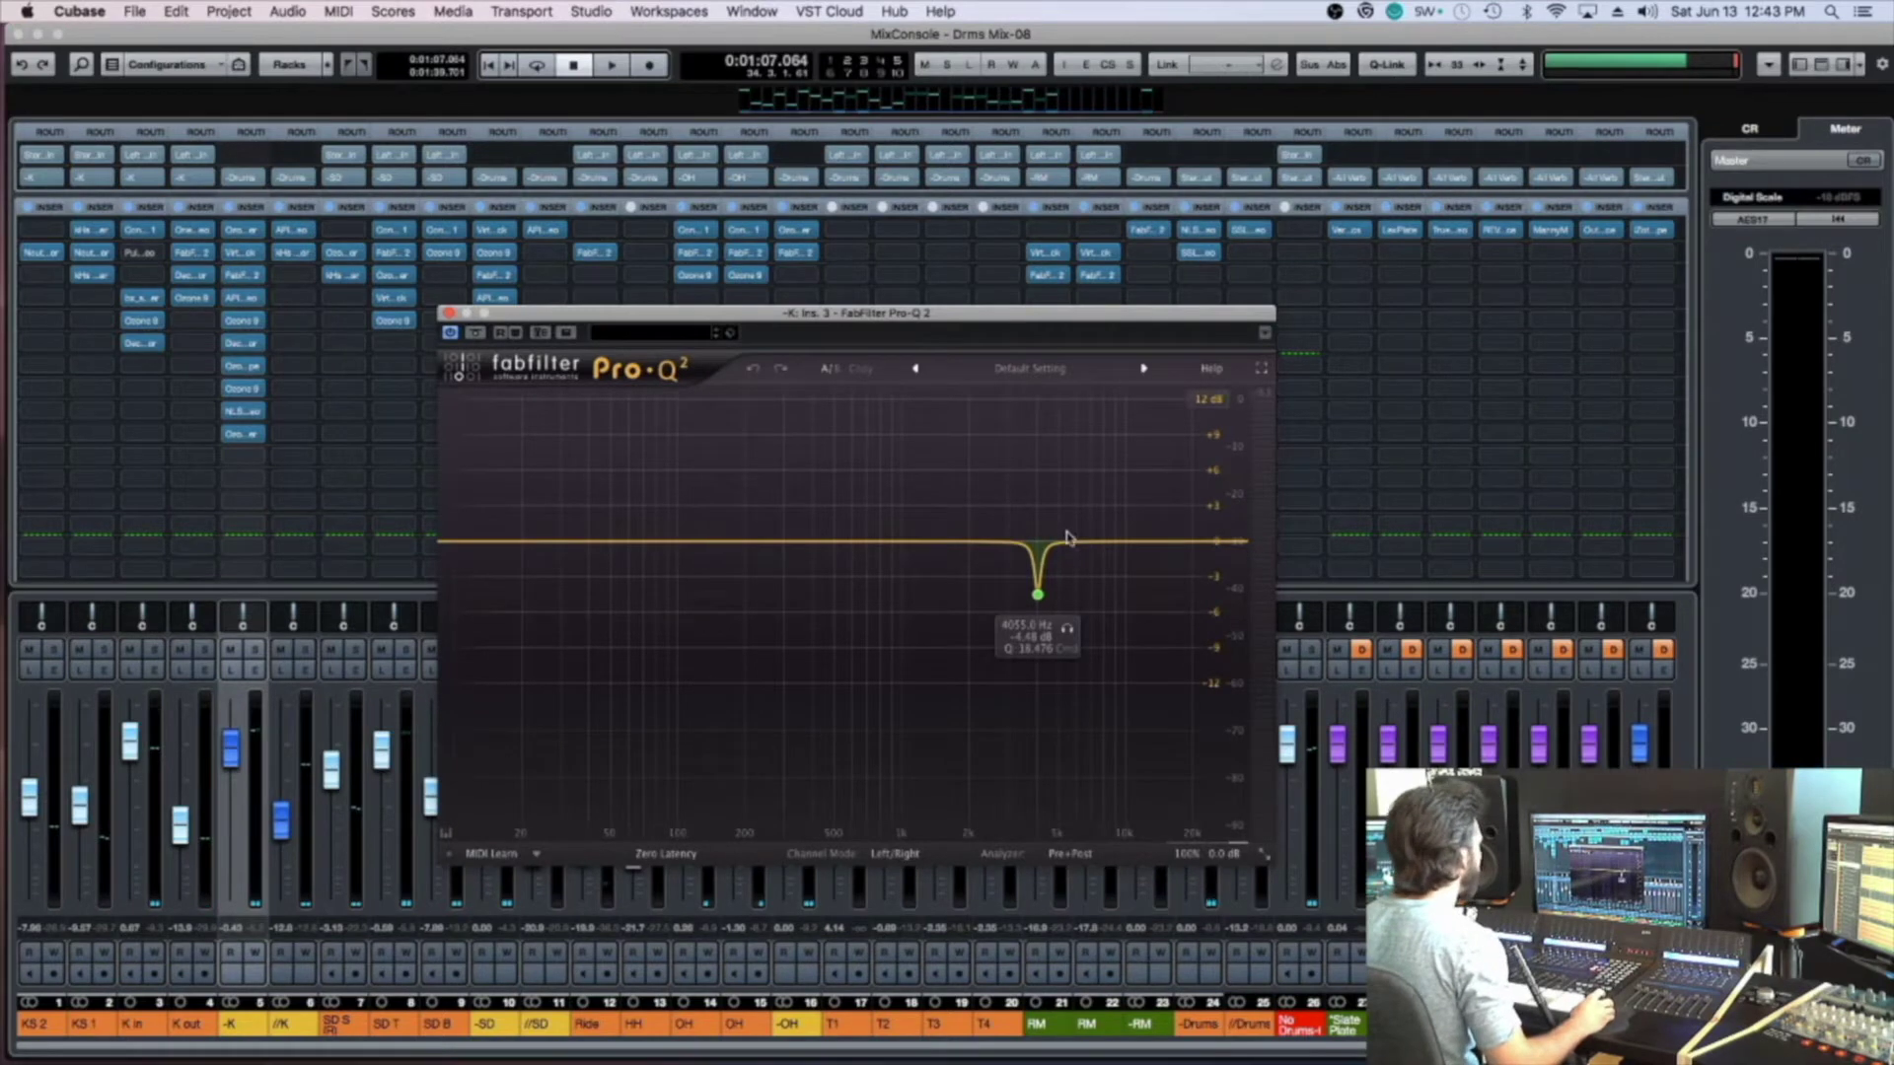
{"action": "left_click_drag", "start_coordinate": [1066, 538], "coordinate": [1057, 478]}
{"action": "scroll", "coordinate": [1057, 479], "scroll_direction": "up", "scroll_amount": 6}
{"action": "key", "text": "space"}
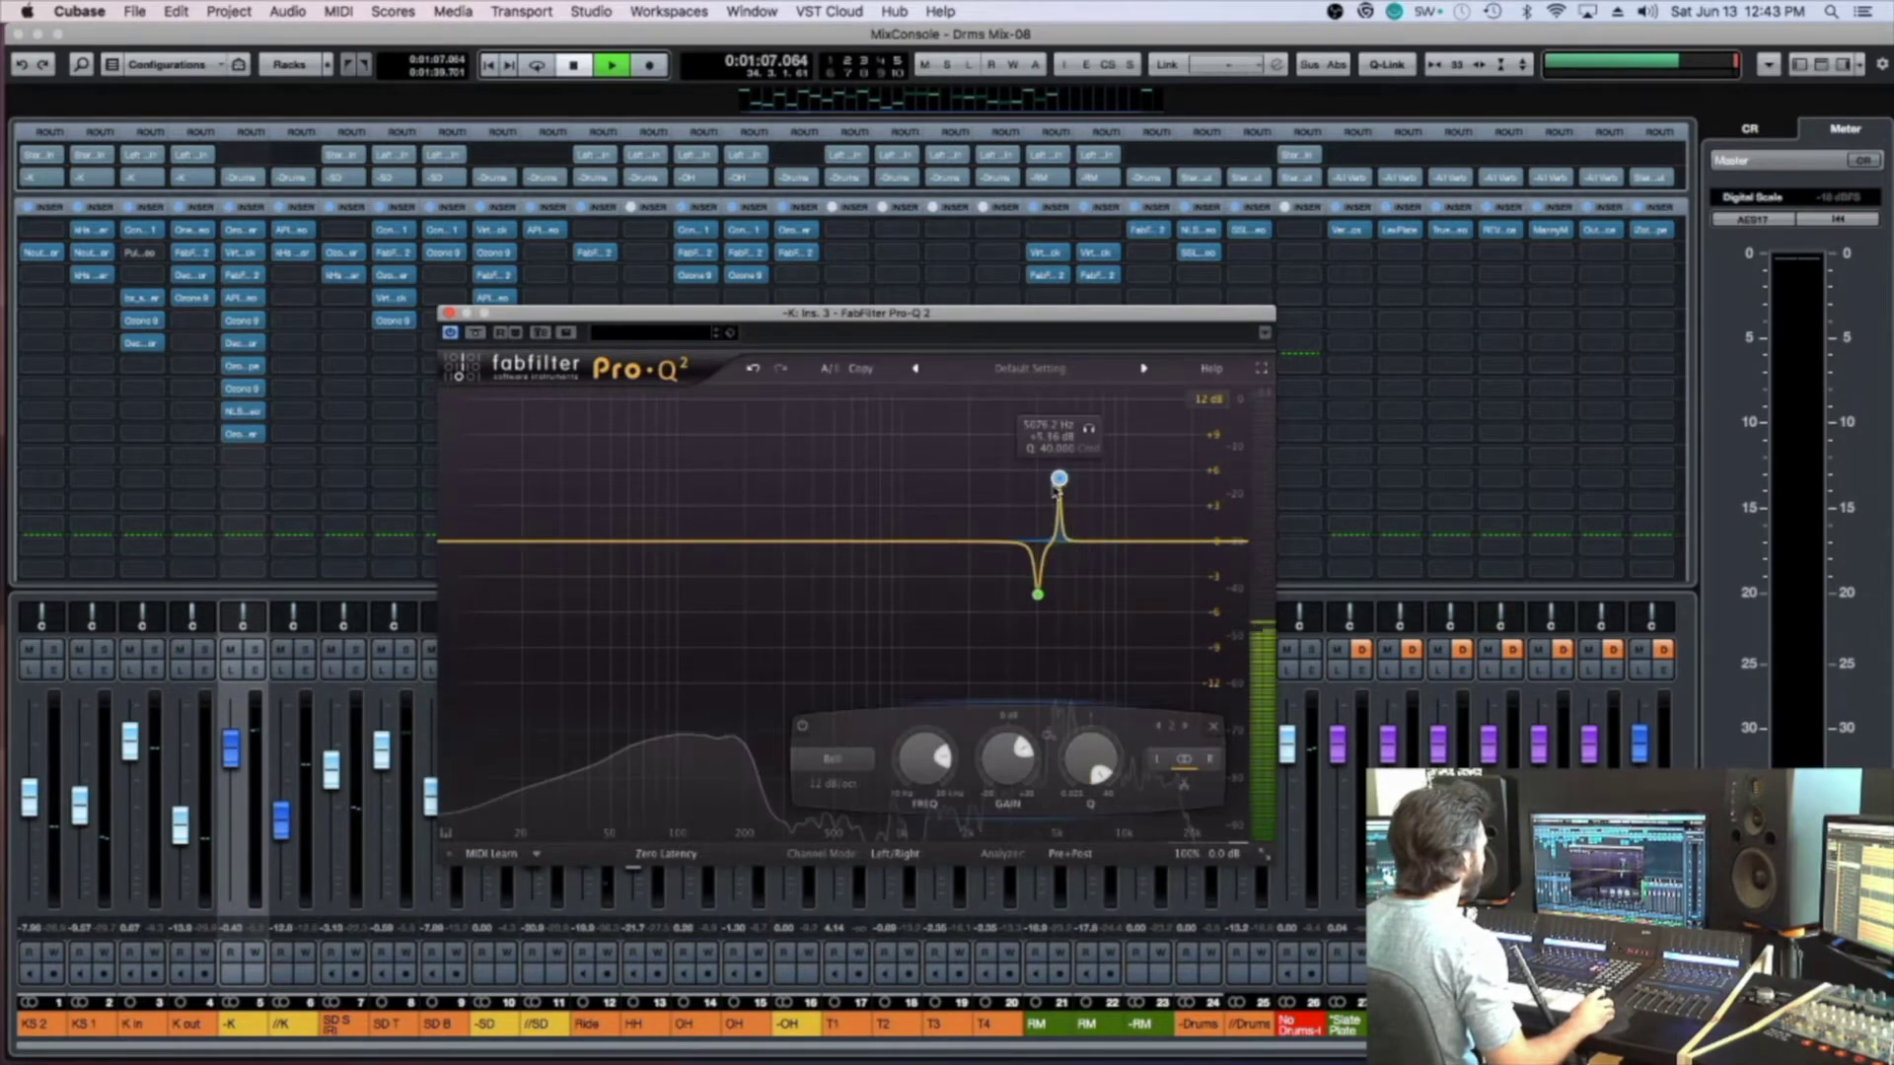
{"action": "left_click_drag", "start_coordinate": [1059, 479], "coordinate": [1038, 318]}
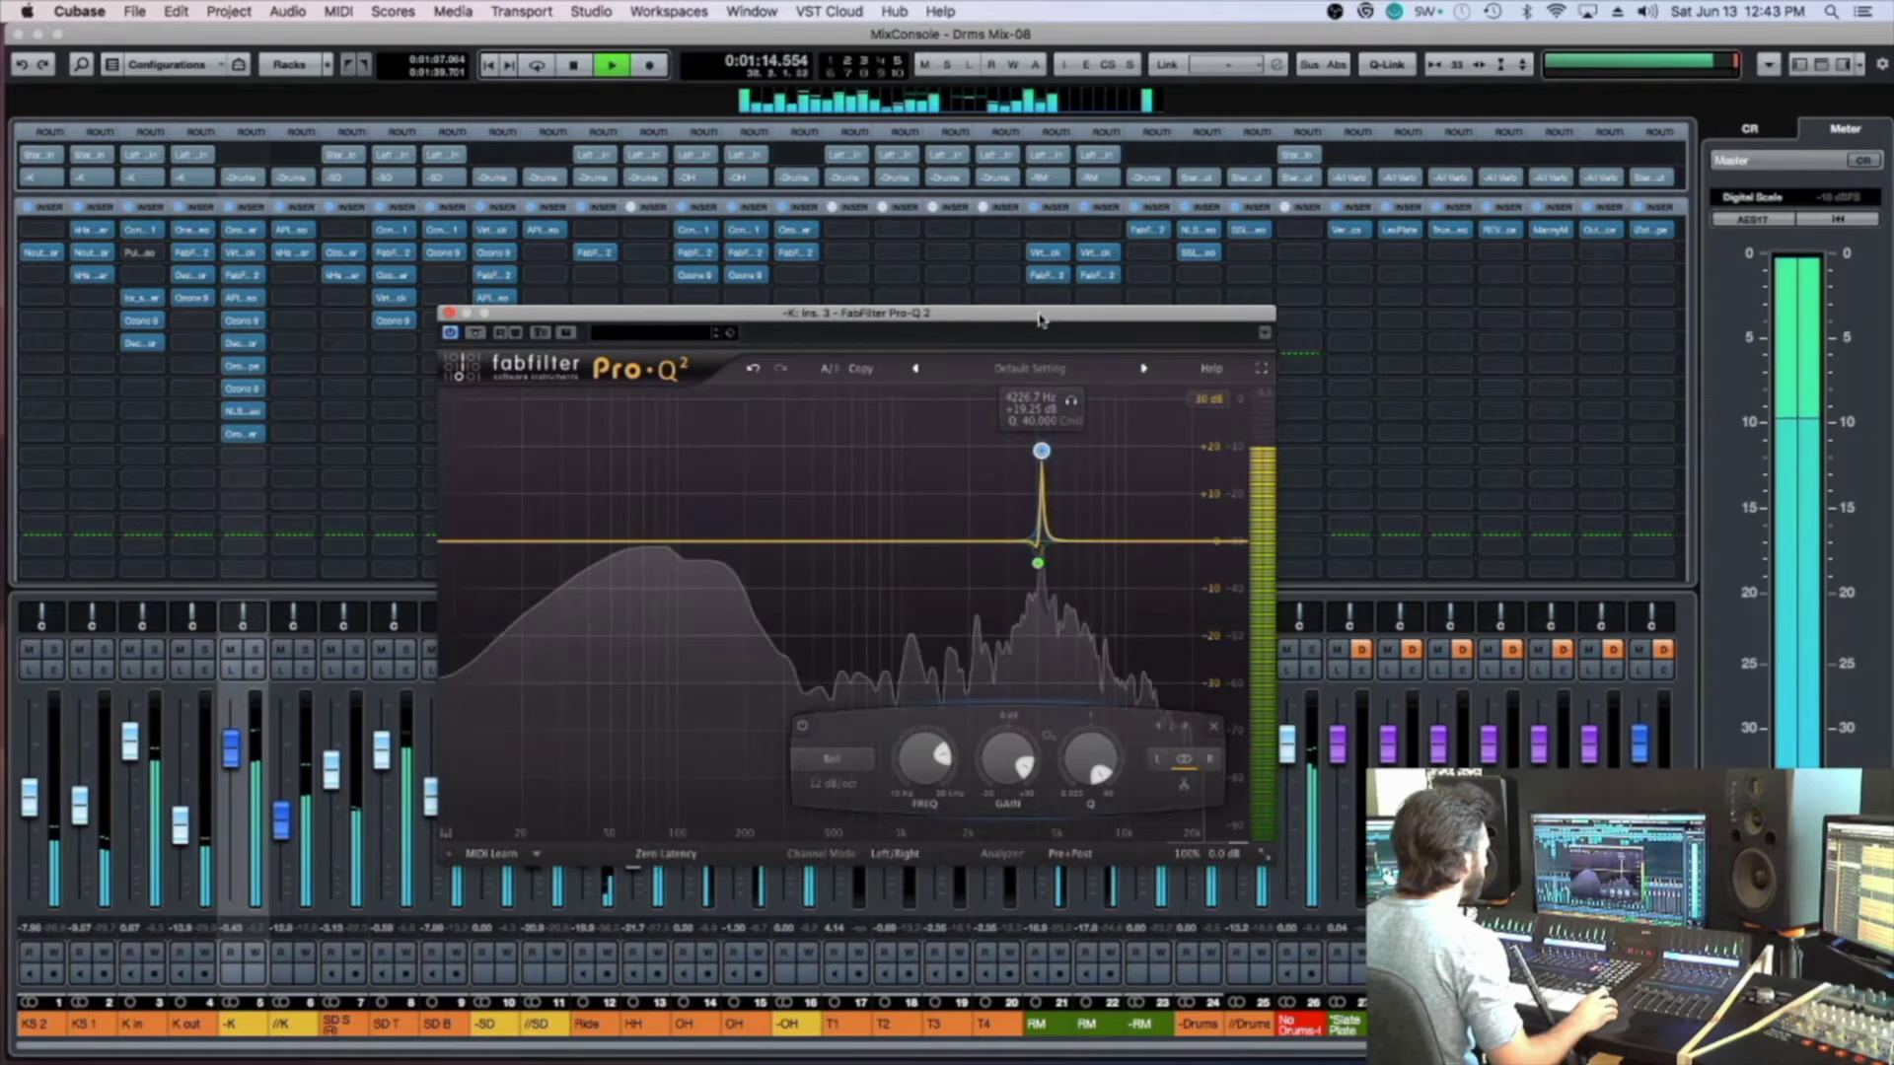
{"action": "left_click_drag", "start_coordinate": [1007, 758], "coordinate": [1010, 906]}
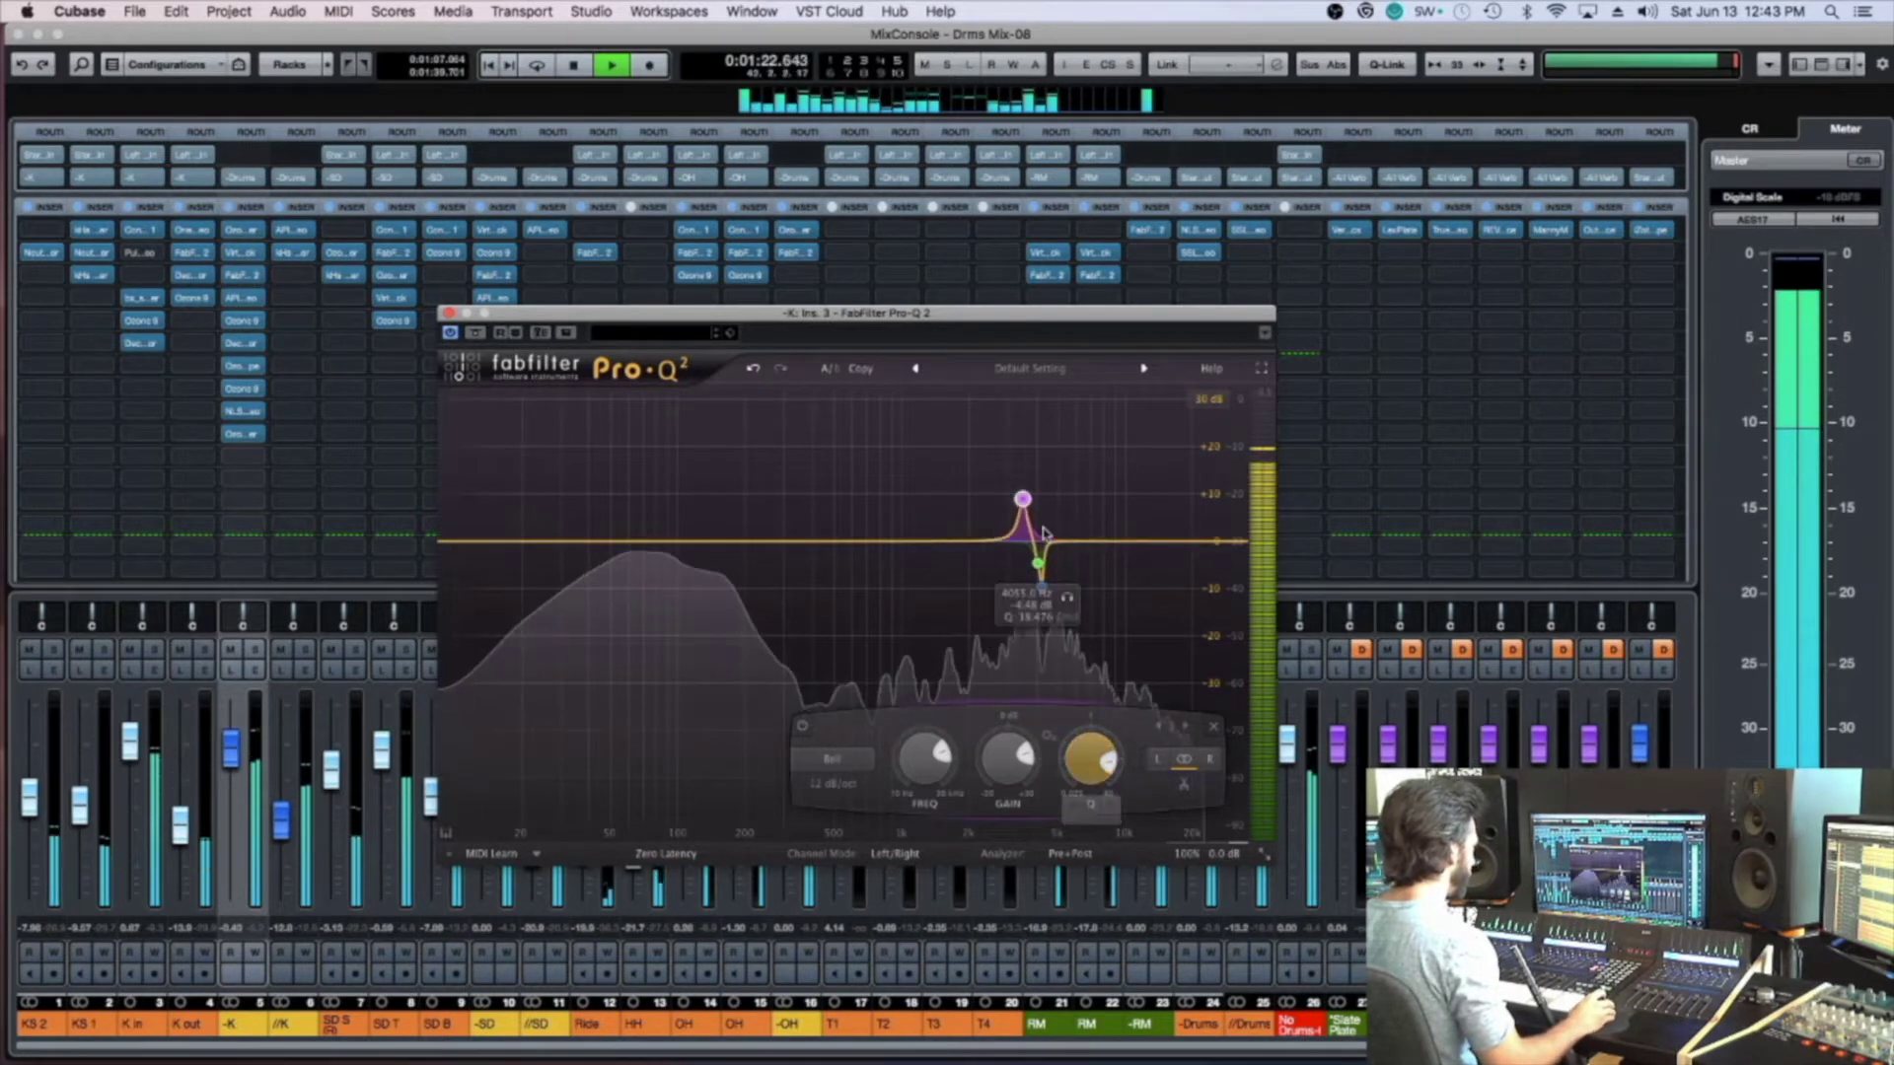
Cut the adjacent Pro-Q 2 band on -K by about 3 dB near 3745 Hz with a Q of about 12.1, and save the project
{"action": "left_click_drag", "start_coordinate": [1027, 459], "coordinate": [1031, 559]}
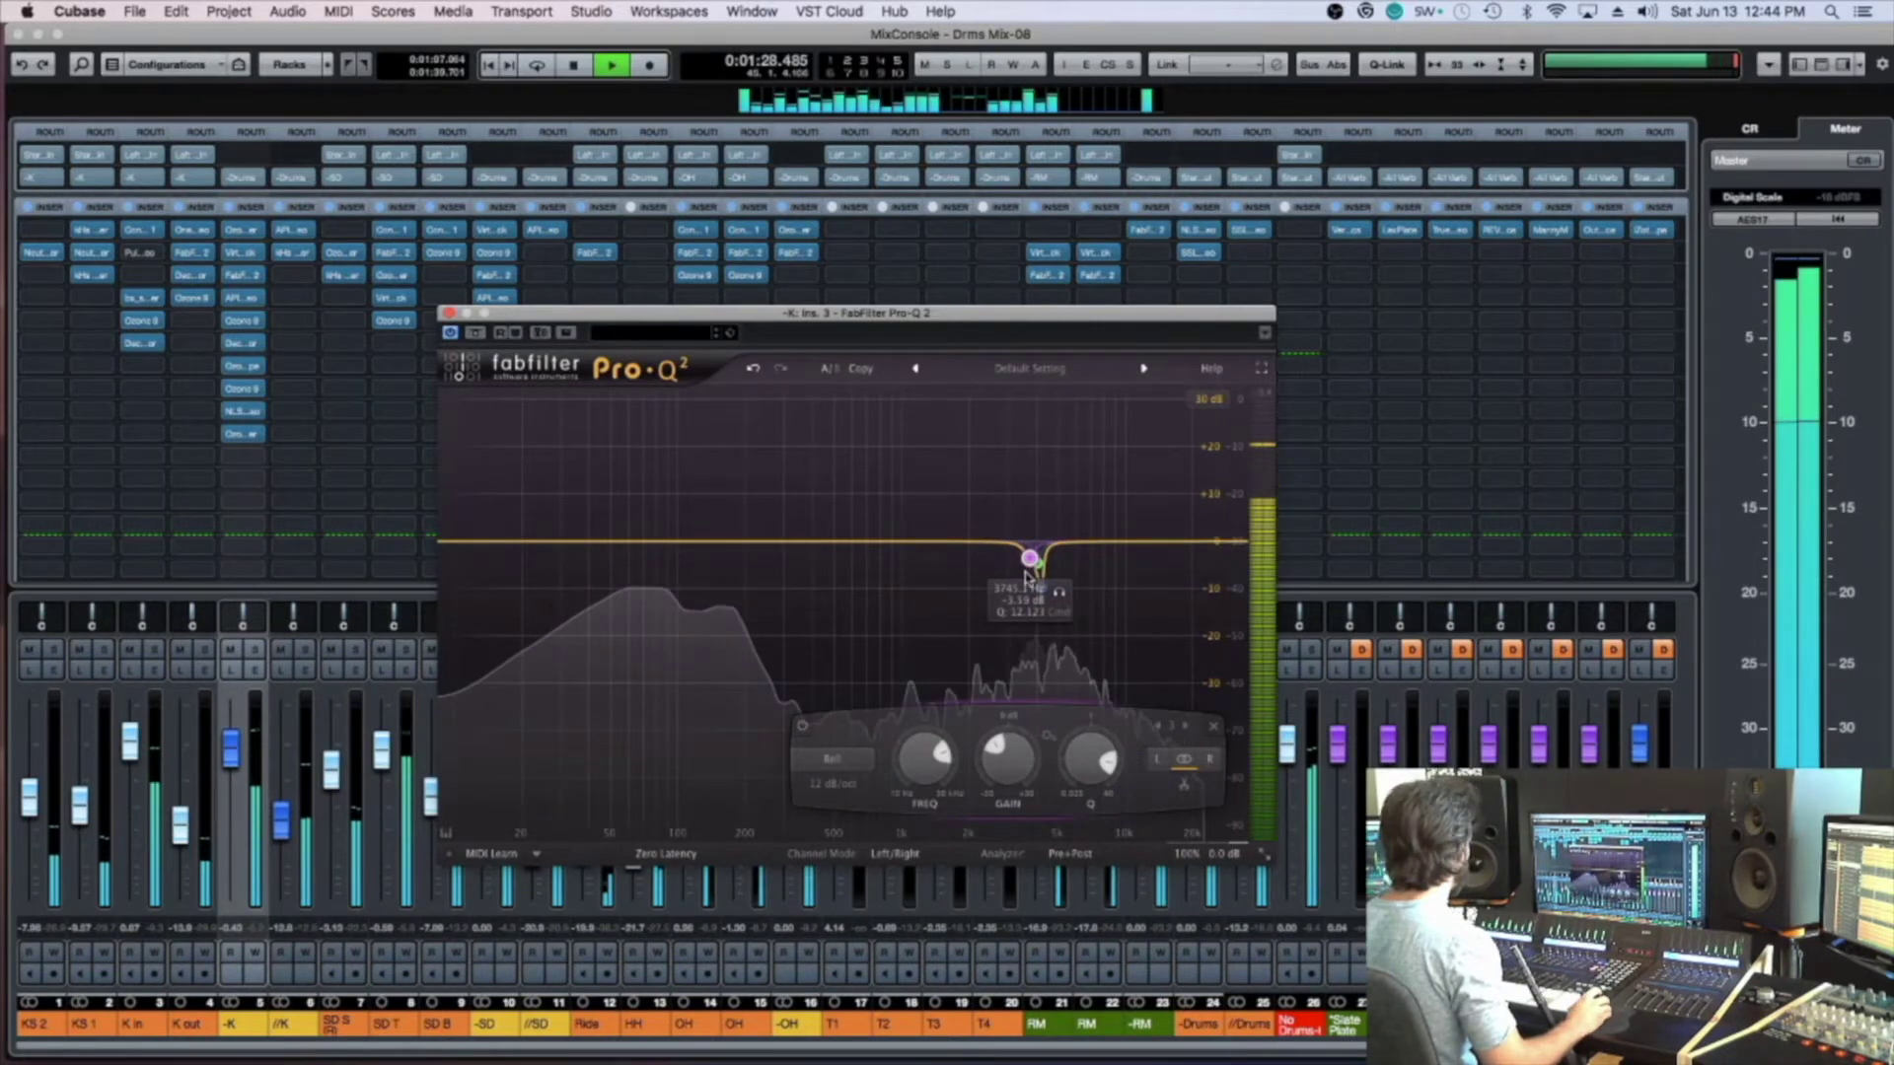
{"action": "key", "text": "super+w"}
{"action": "key", "text": "space"}
{"action": "key", "text": "super+s"}
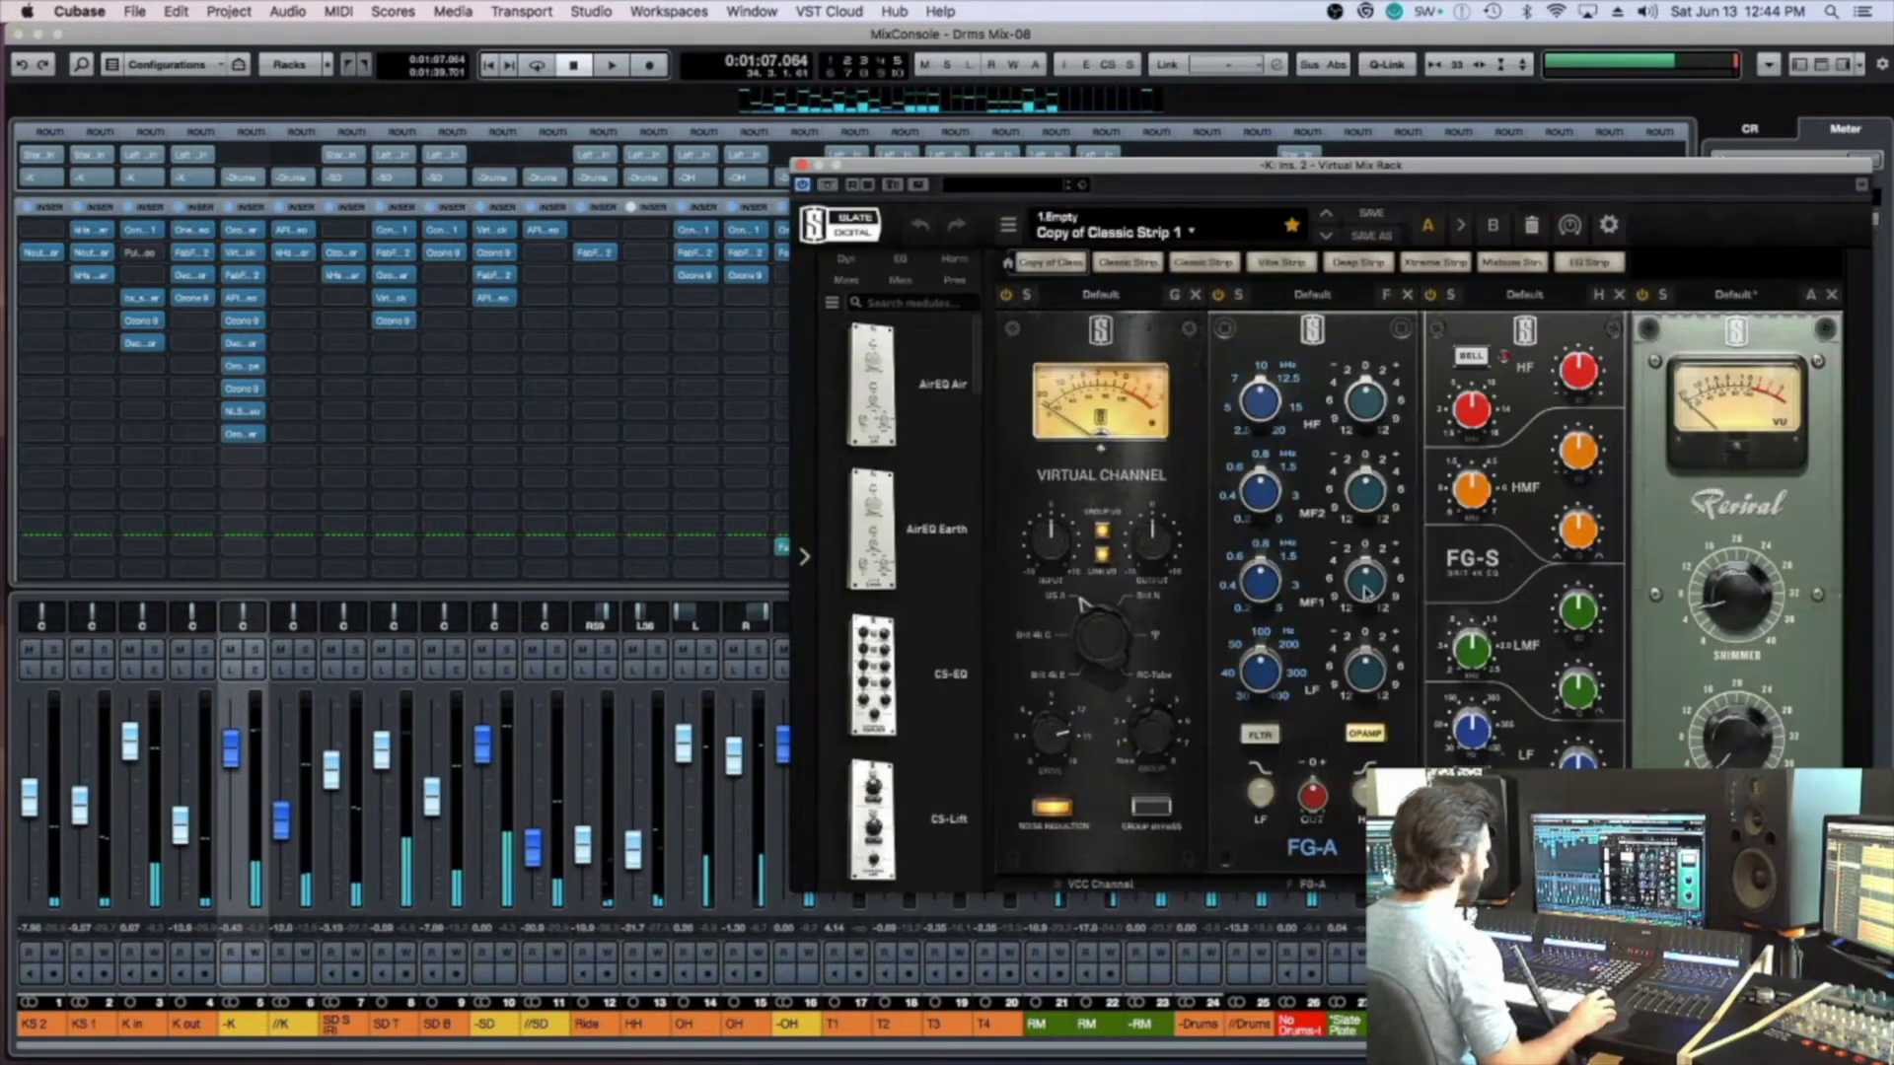
In the Virtual Mix Rack on -K, raise the Revival module's Shimmer to about 15 while listening
{"action": "key", "text": "space"}
{"action": "left_click_drag", "start_coordinate": [1733, 599], "coordinate": [1743, 467]}
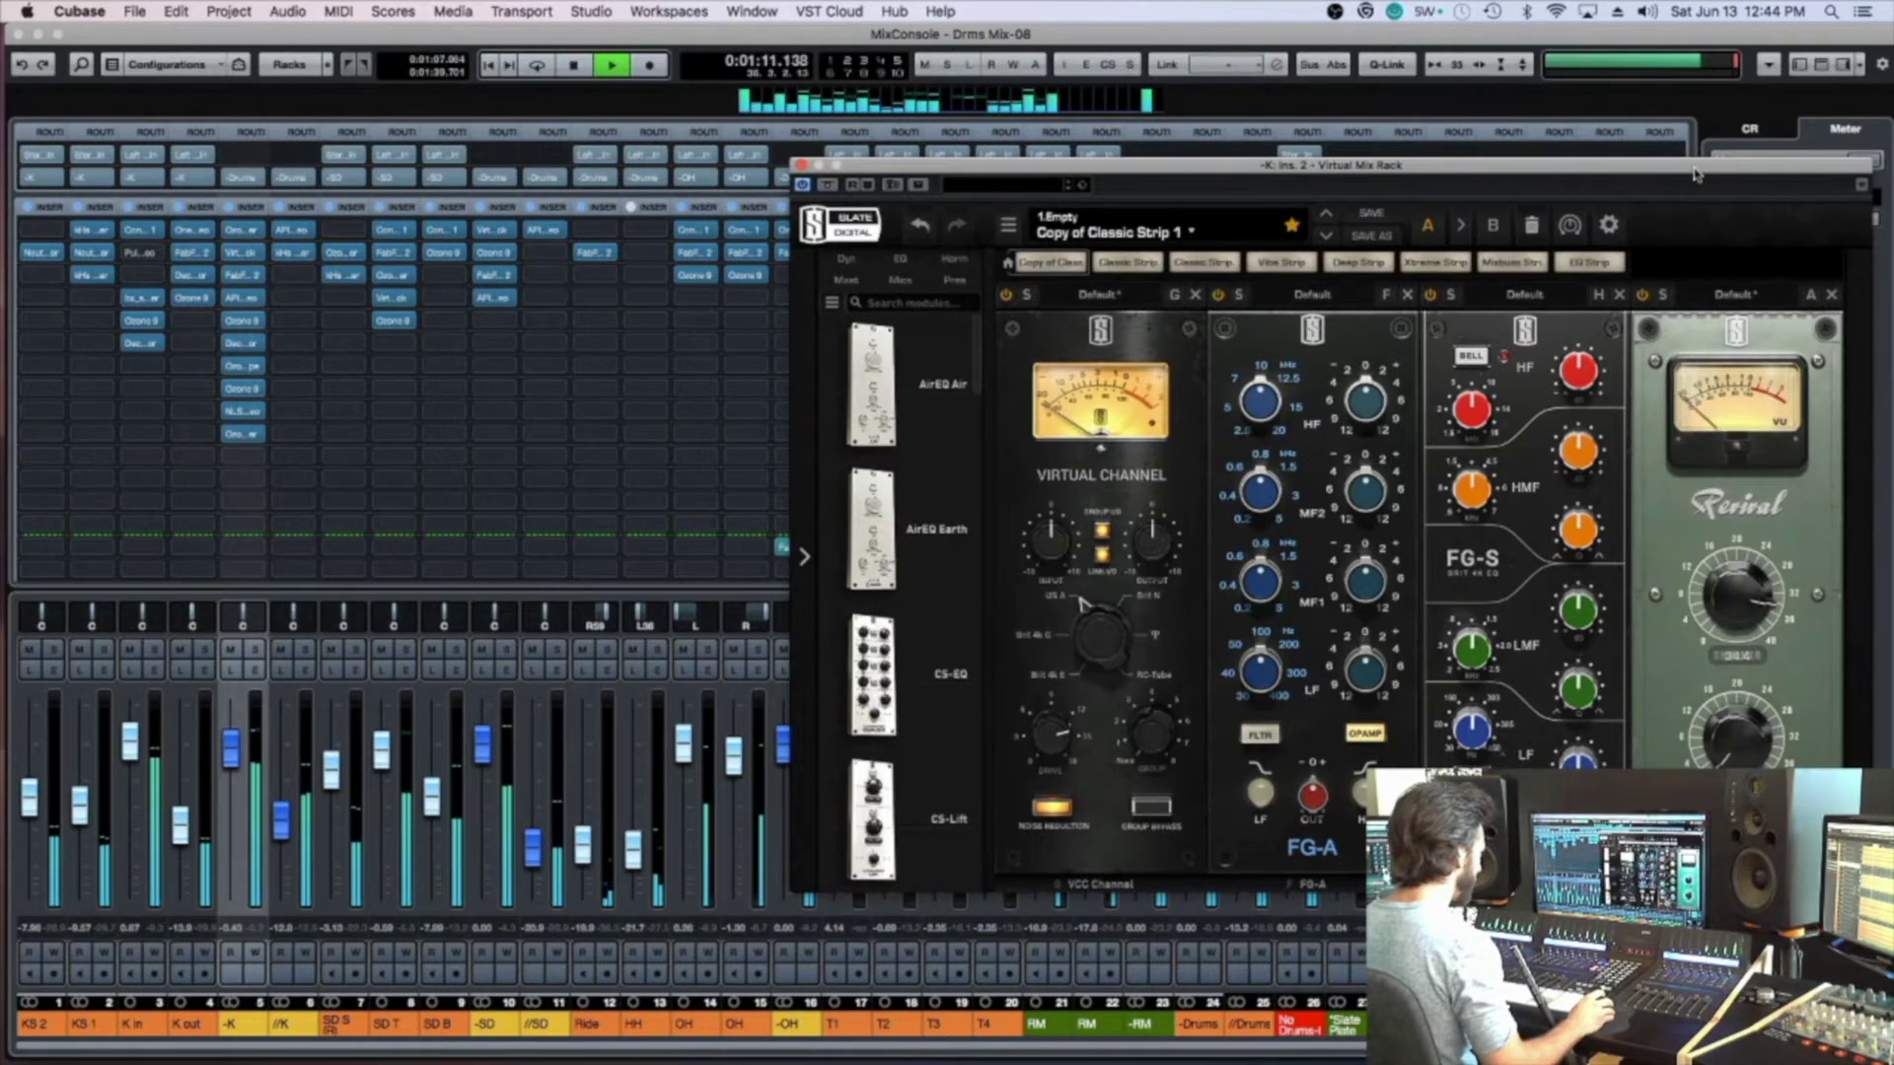
{"action": "left_click_drag", "start_coordinate": [1694, 174], "coordinate": [1327, 239]}
{"action": "mouse_move", "coordinate": [1370, 647]}
{"action": "left_mouse_down"}
{"action": "mouse_move", "coordinate": [1378, 687]}
{"action": "mouse_move", "coordinate": [1380, 670]}
{"action": "left_mouse_up"}
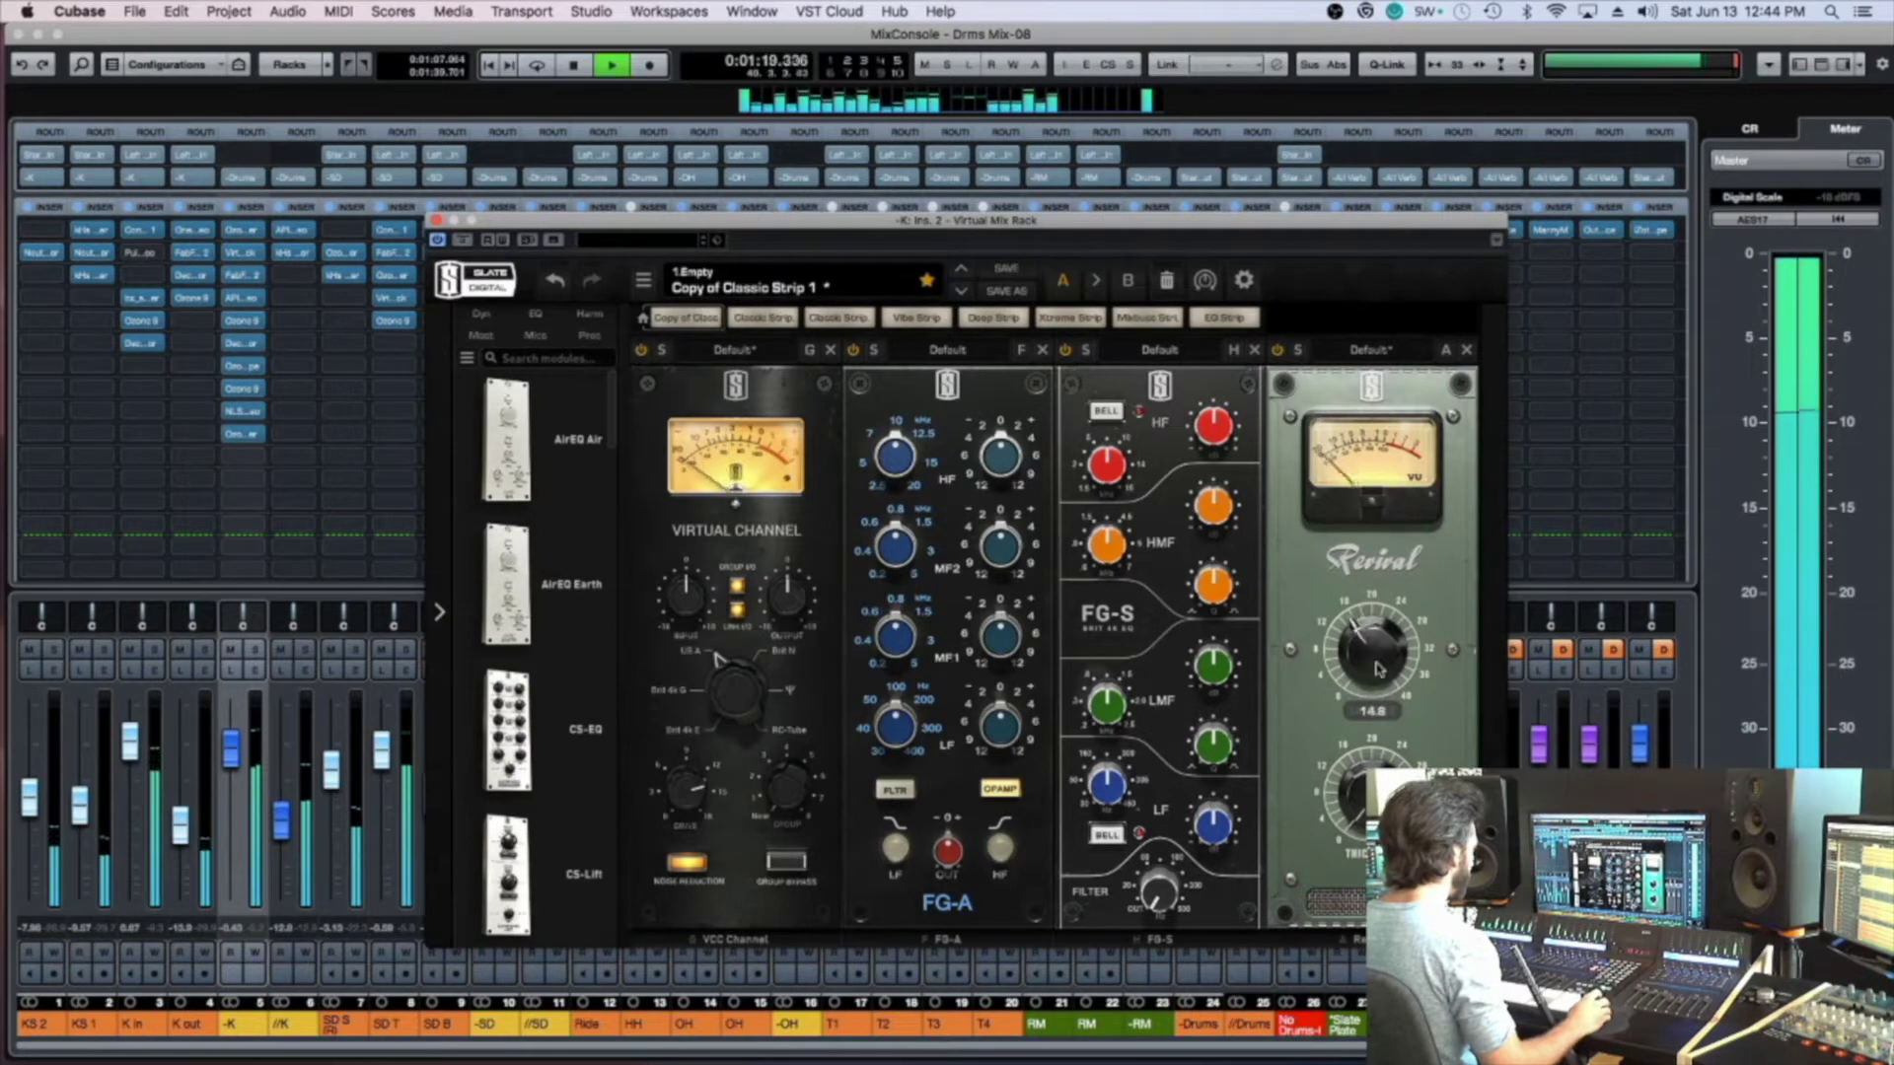
{"action": "left_click", "coordinate": [437, 220]}
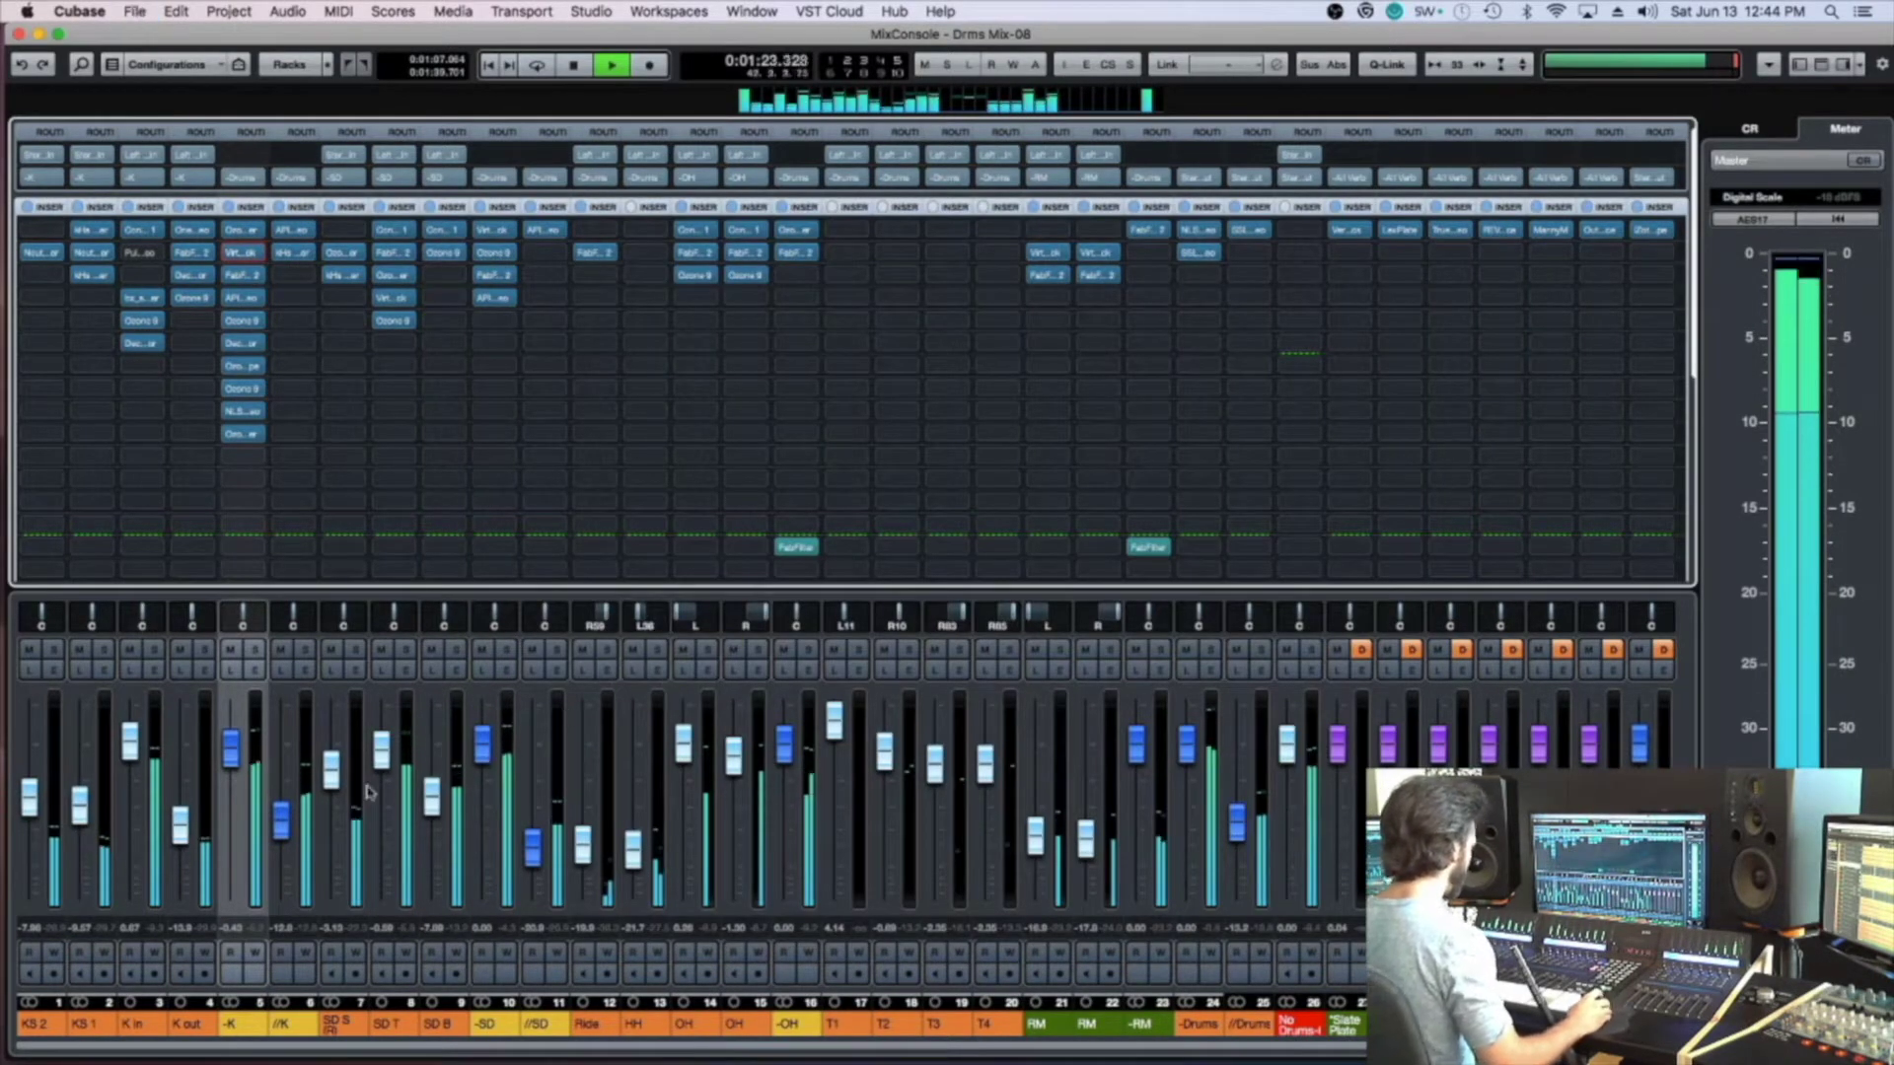
Load PuigTec EQP1A Stereo into the -SD group's fifth insert slot and set its Mains switch to Off
{"action": "left_click", "coordinate": [501, 322]}
{"action": "type", "text": "pu"}
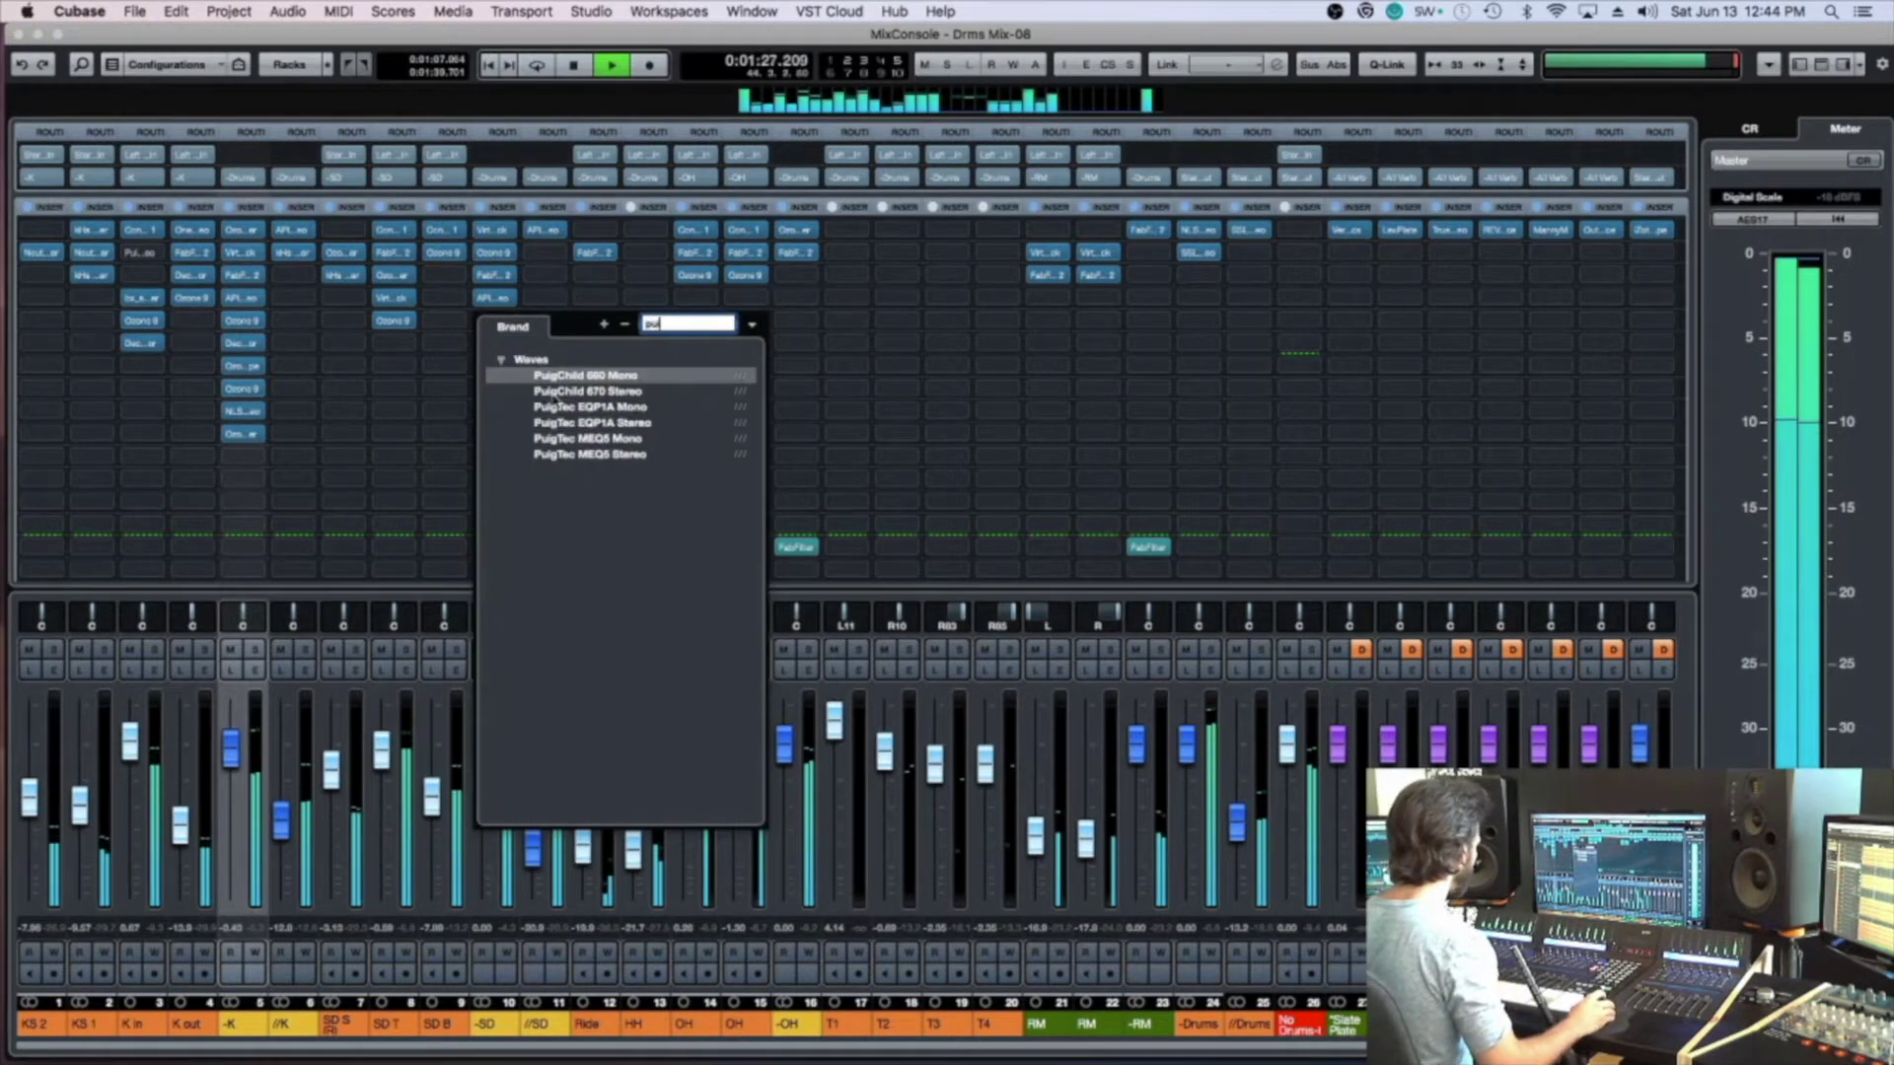
{"action": "left_click", "coordinate": [592, 424]}
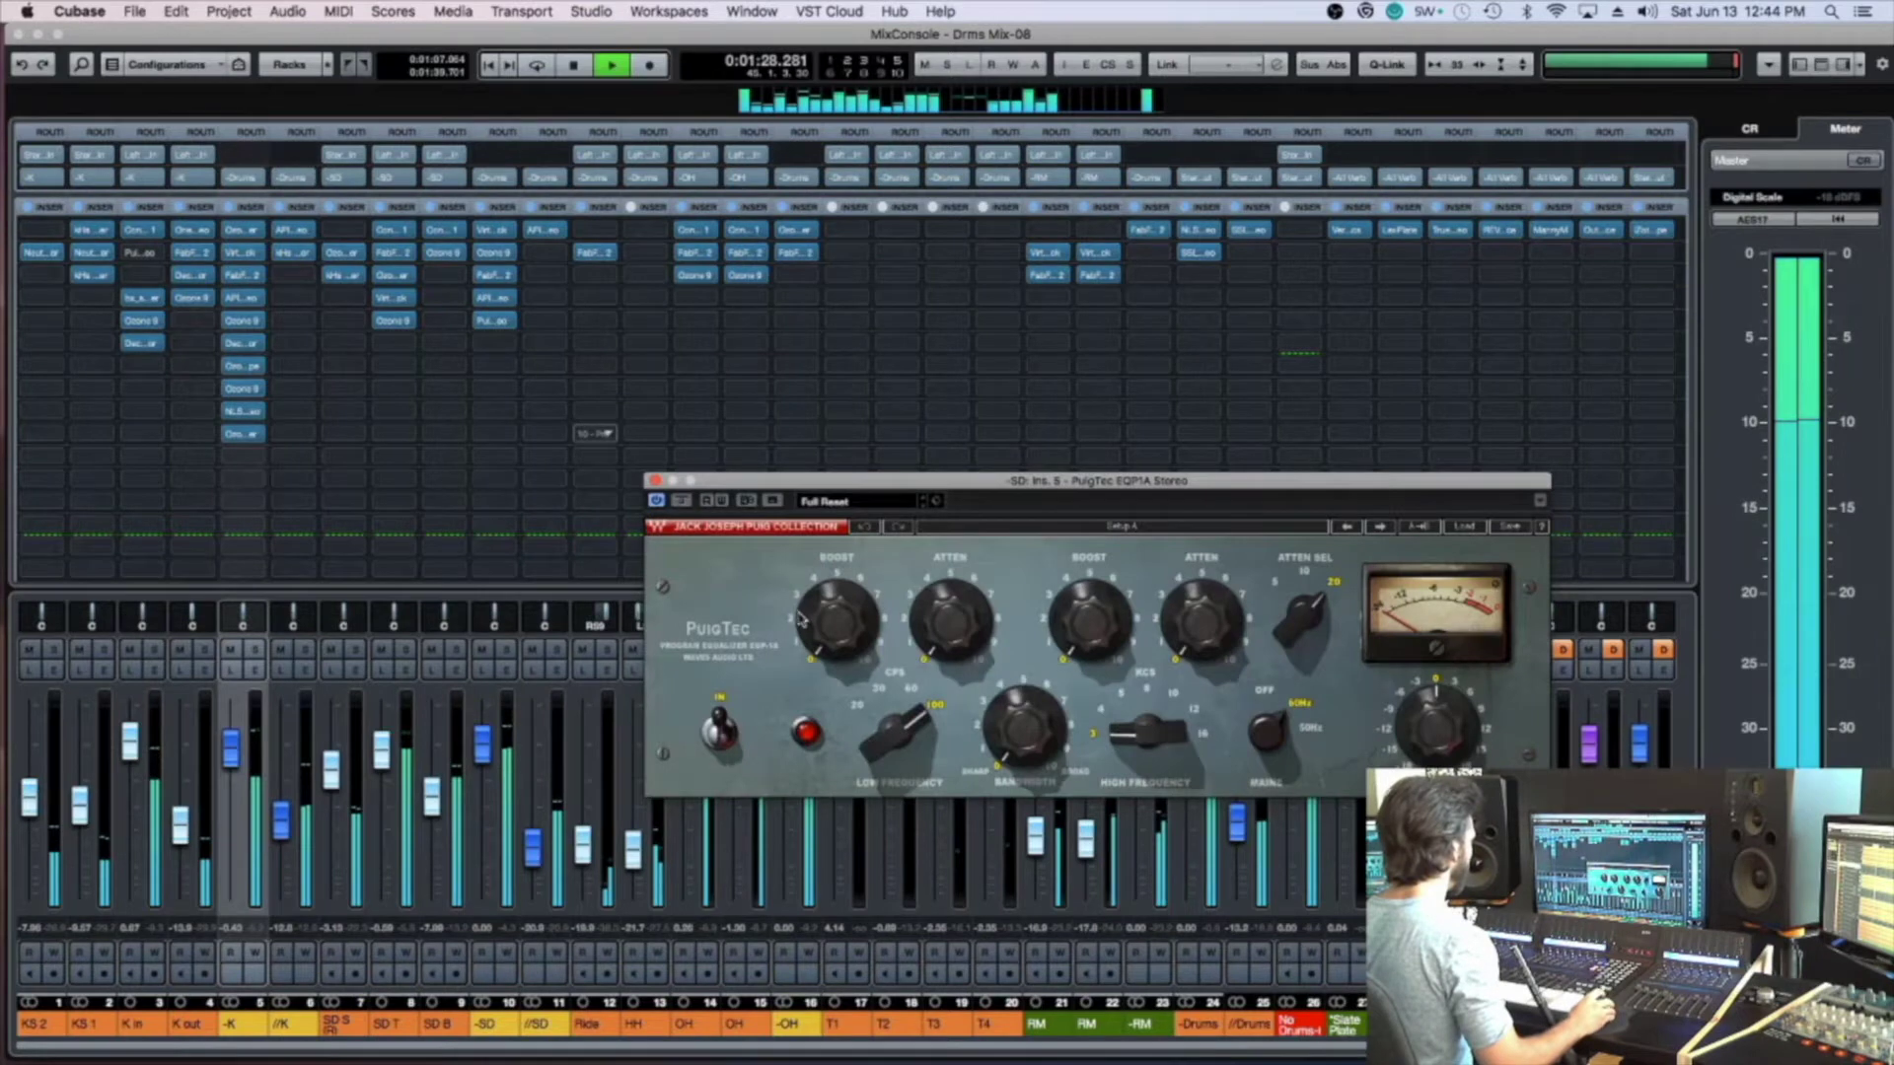
{"action": "left_click", "coordinate": [1267, 729]}
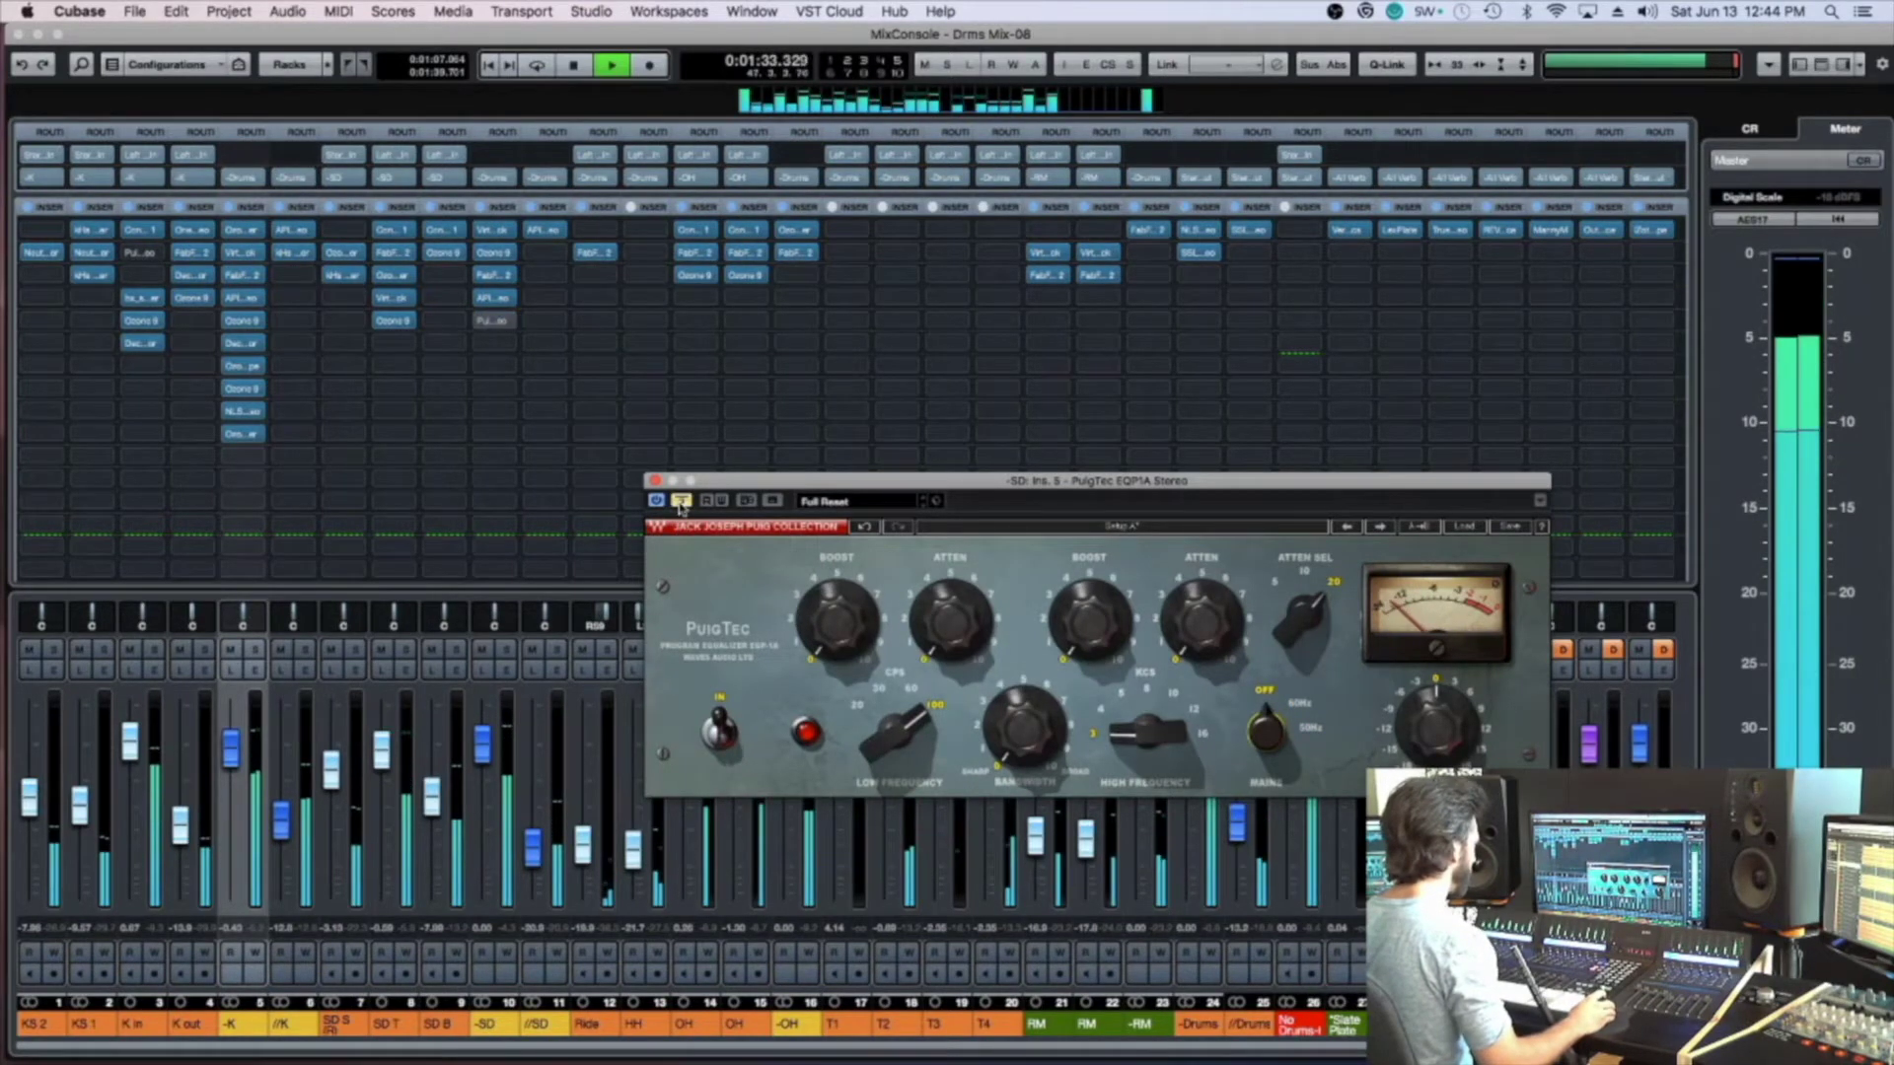
Adjust the low-frequency Boost of PuigTec EQP1A on -SD while listening, save the project, and compare the EQ active and bypassed
{"action": "left_click", "coordinate": [836, 620]}
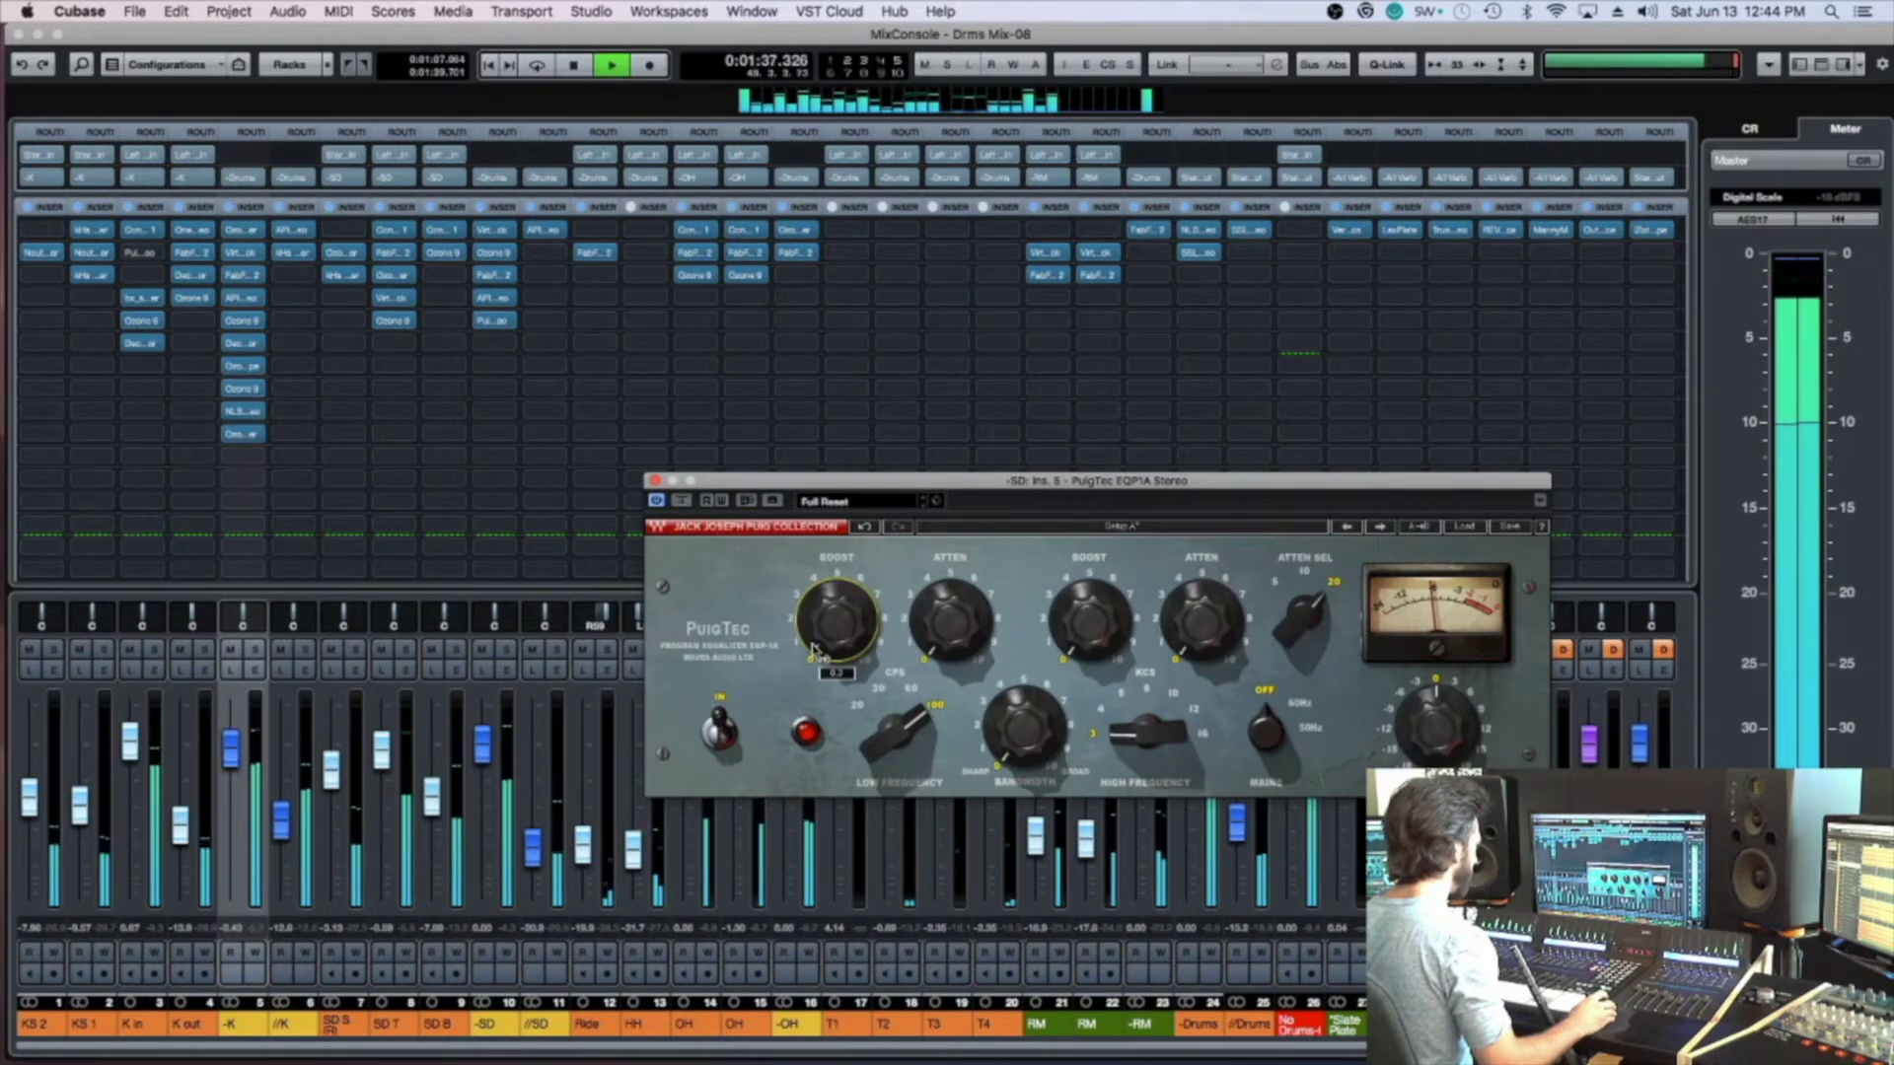
{"action": "key", "text": "space"}
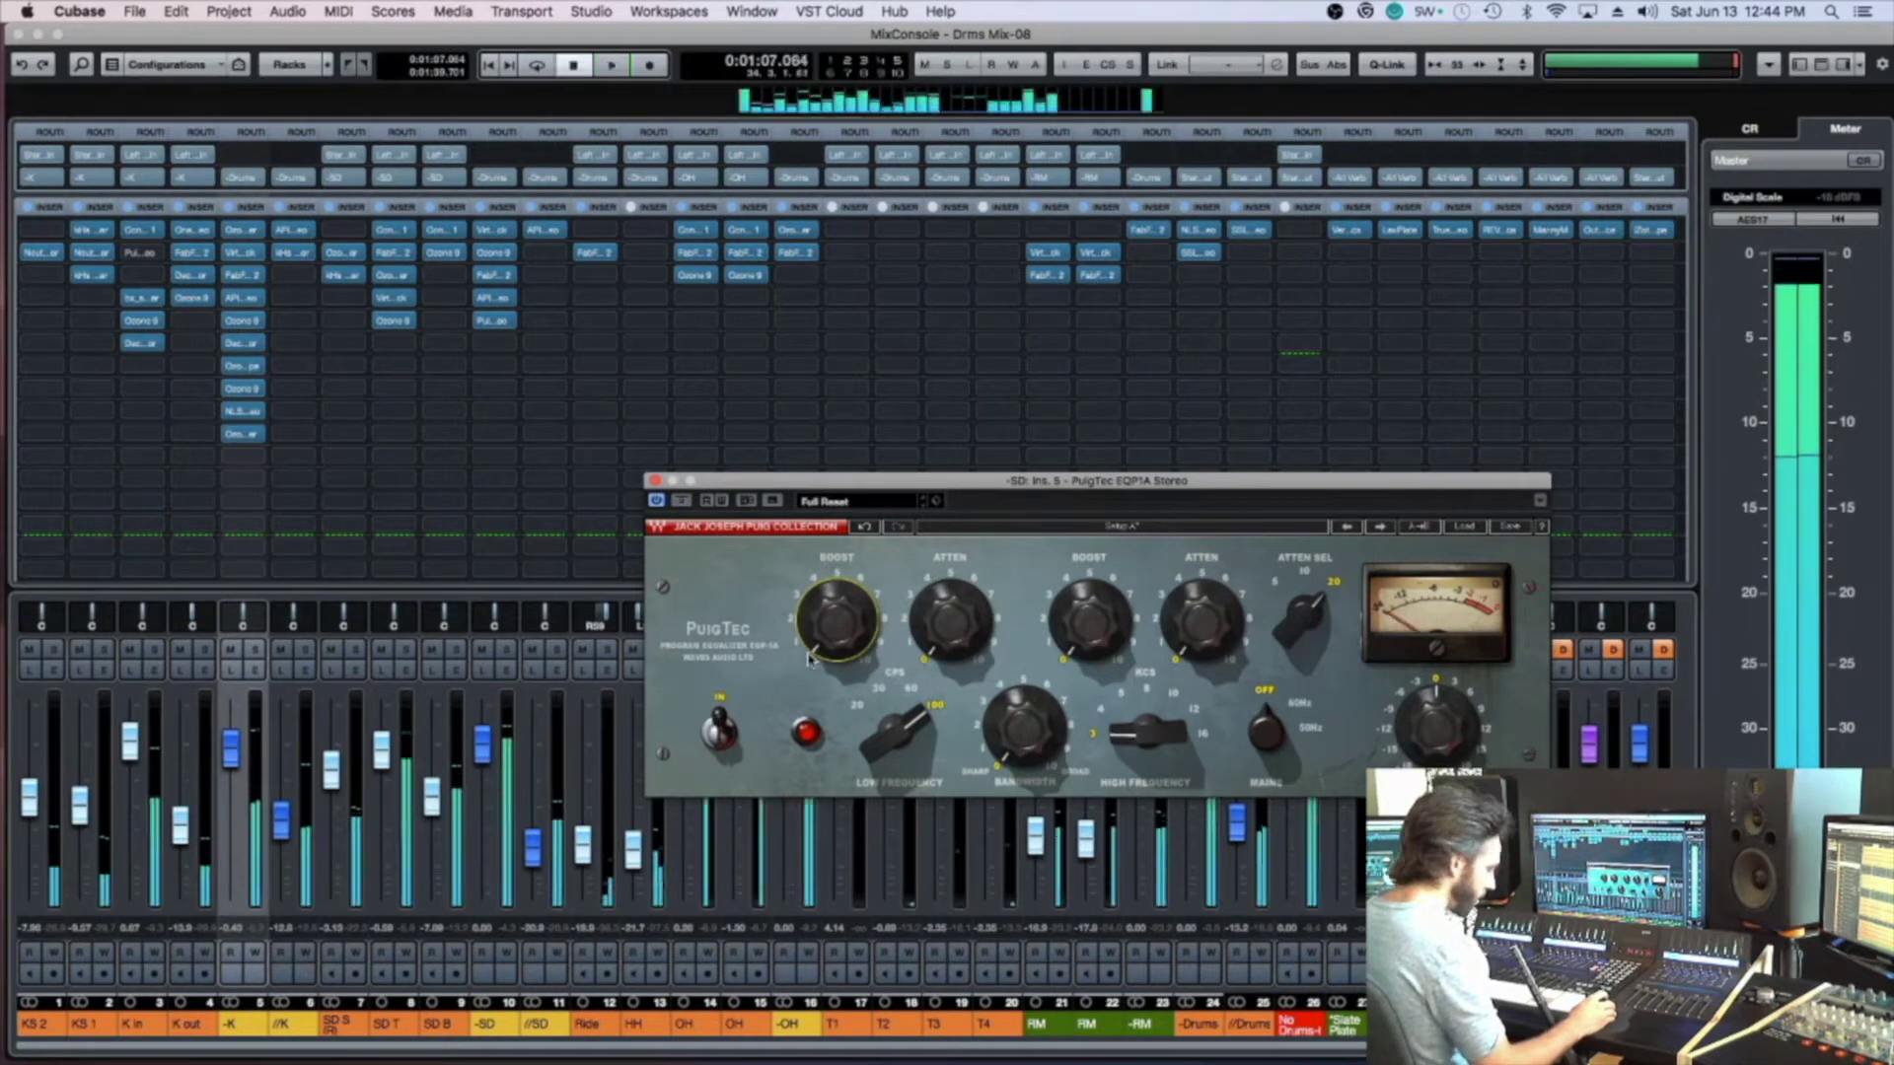
{"action": "key", "text": "super+s"}
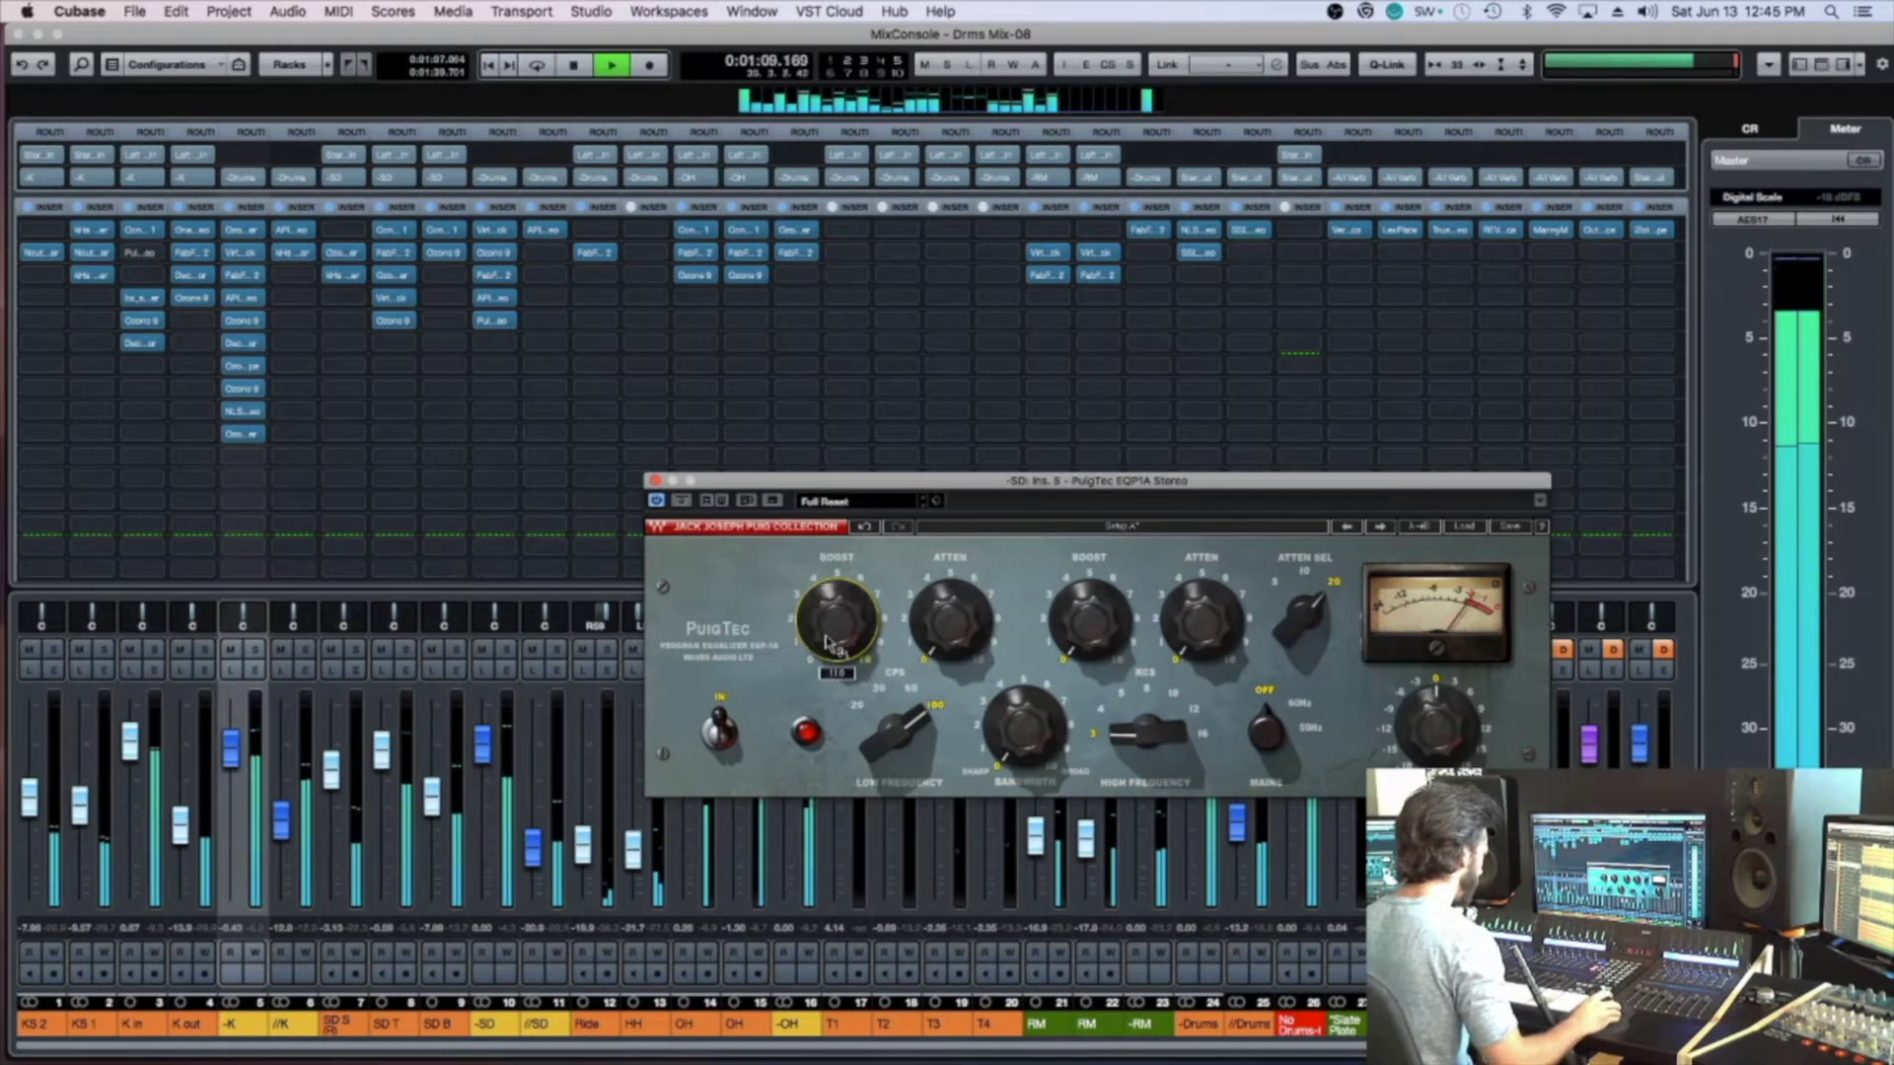
{"action": "left_click_drag", "start_coordinate": [838, 619], "coordinate": [838, 690]}
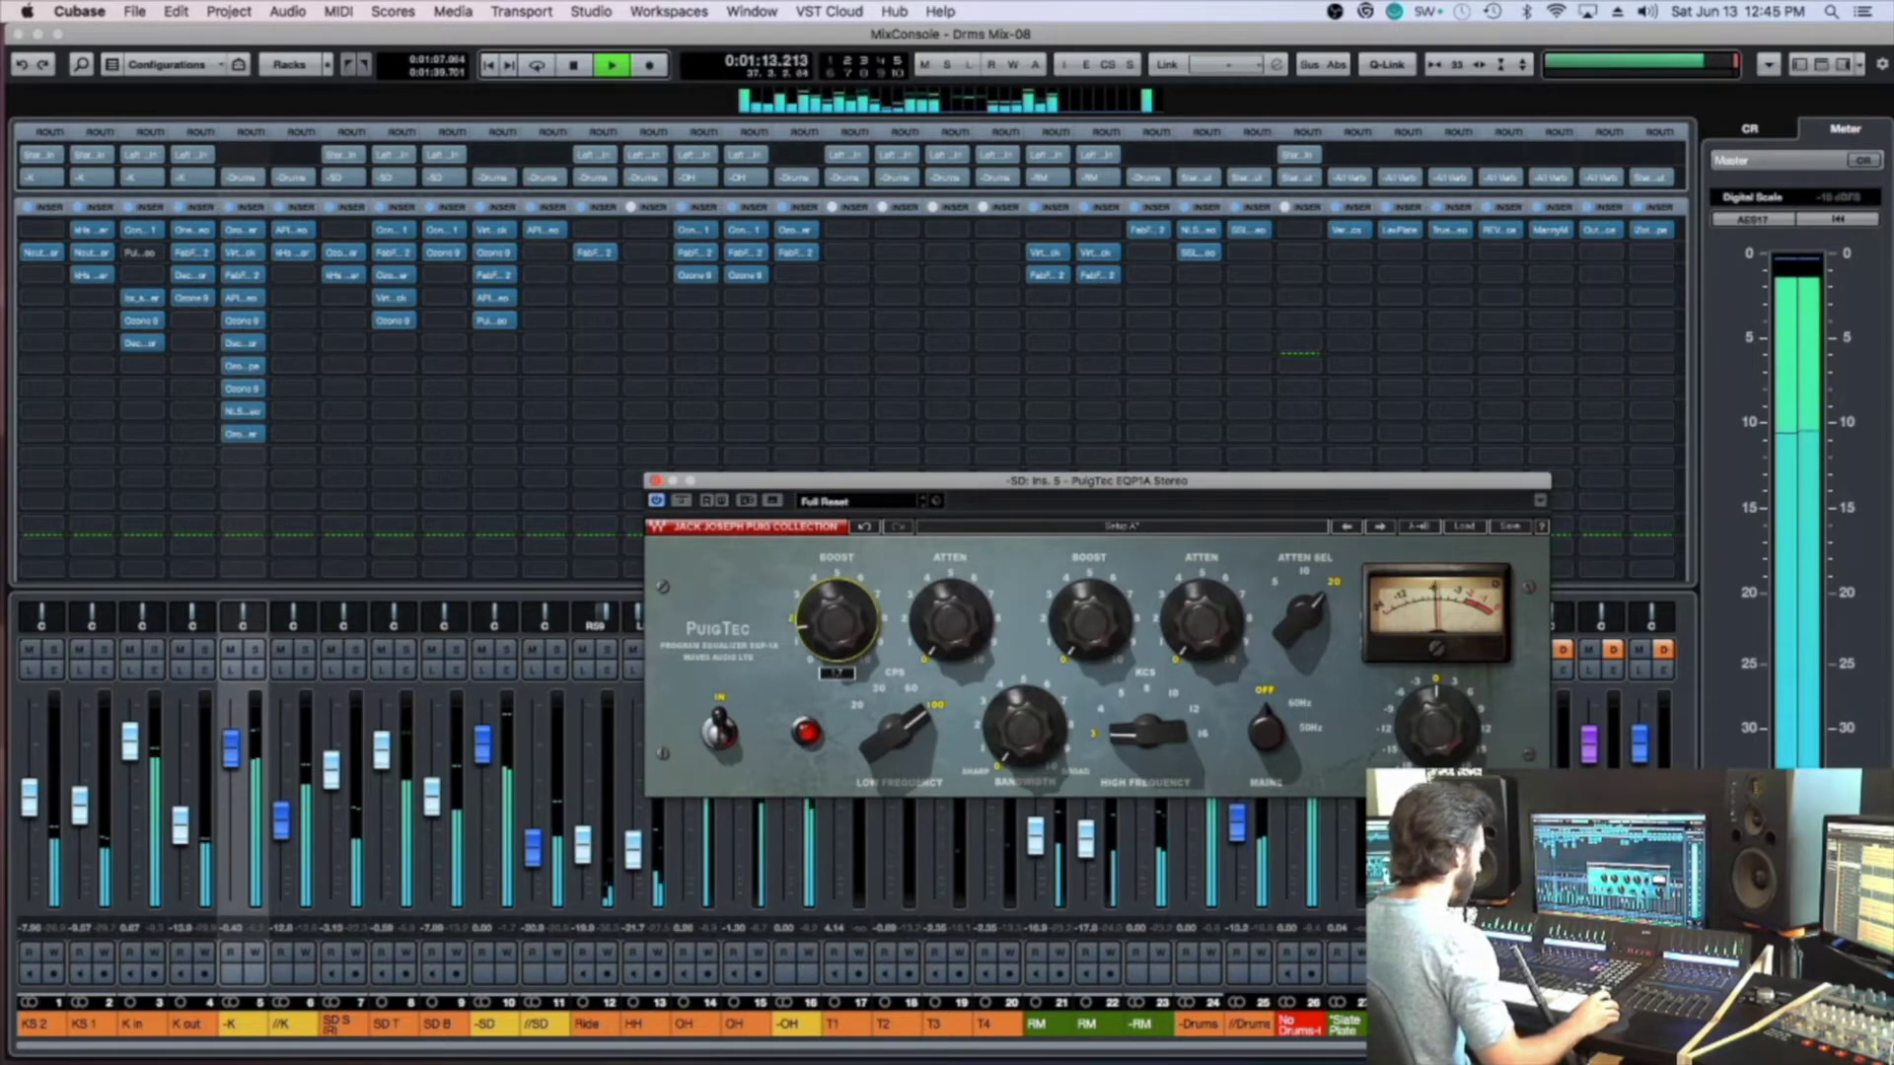
{"action": "key", "text": "super+w"}
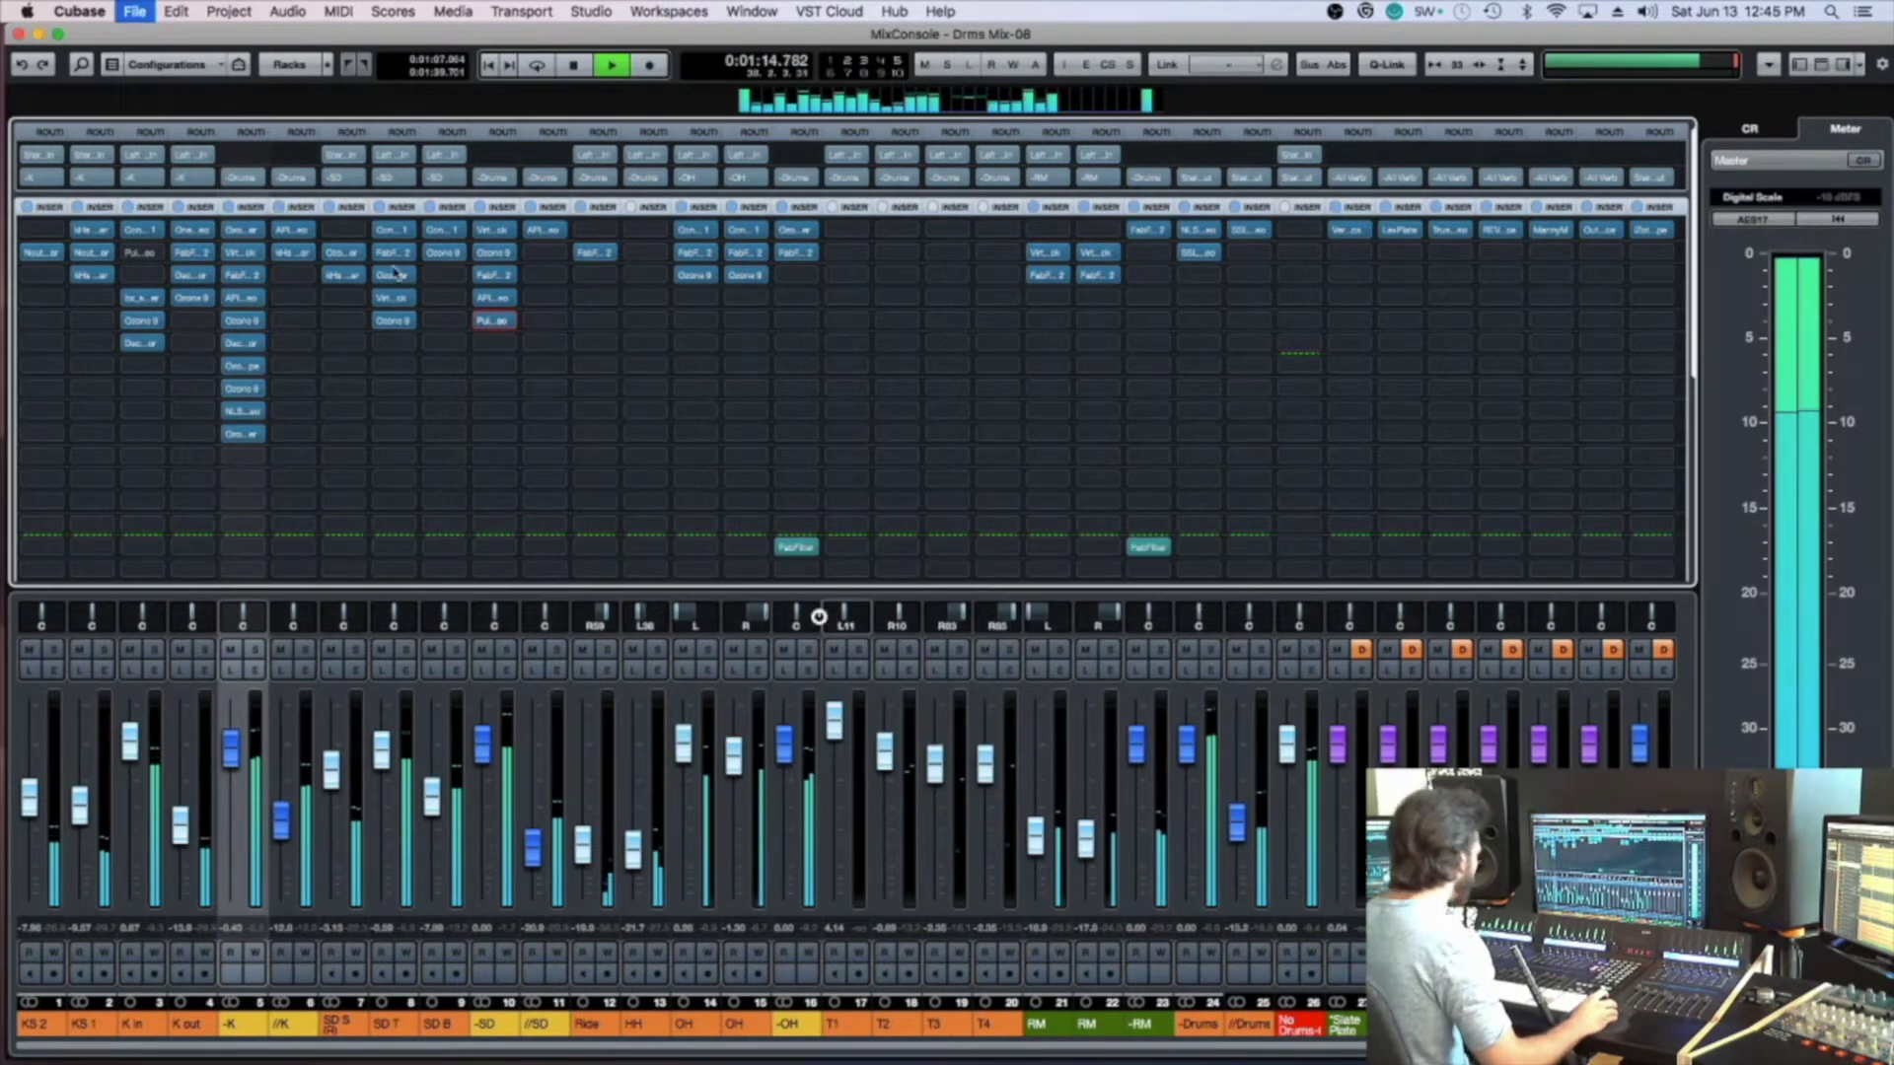
{"action": "left_click", "coordinate": [479, 322]}
{"action": "left_click", "coordinate": [480, 325]}
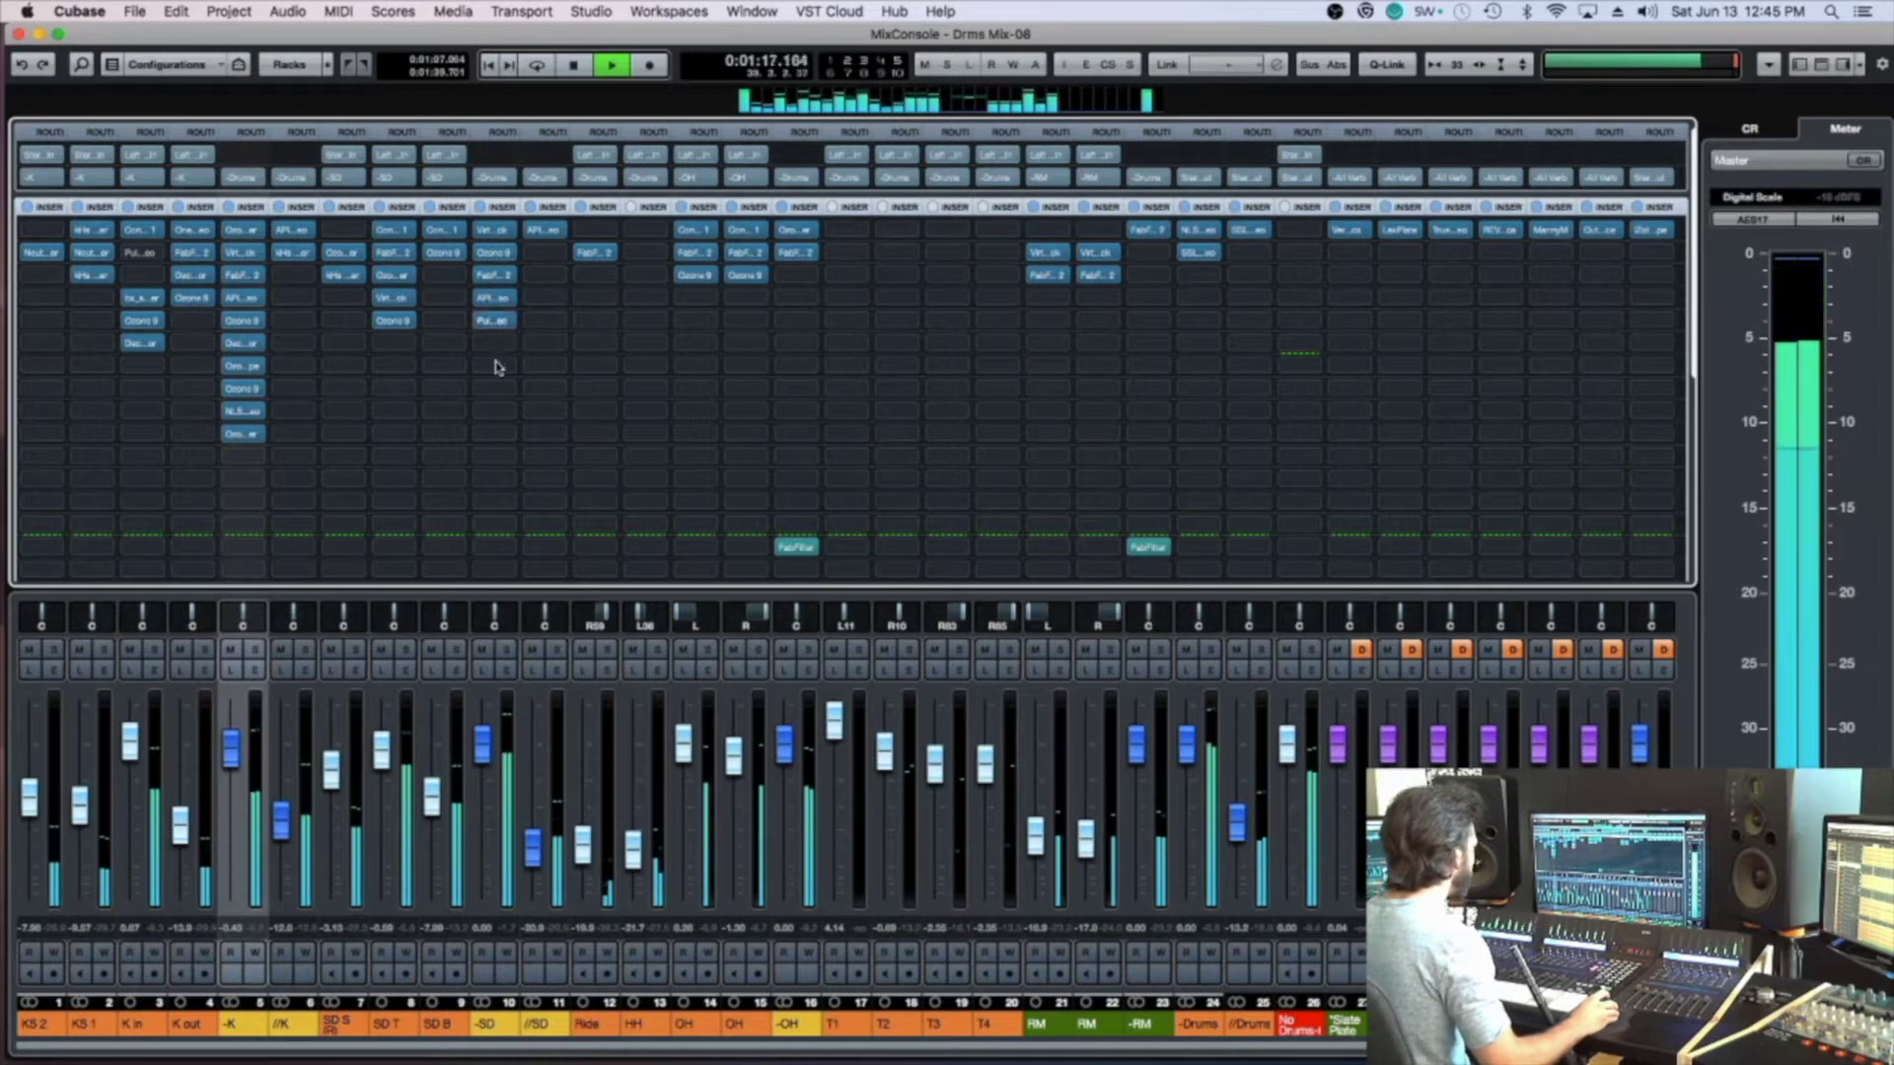
Copy the plug-in from -K's seventh insert slot to -SD's sixth slot and compare the sound with it on and off
{"action": "key", "text": "space"}
{"action": "left_click_drag", "start_coordinate": [243, 365], "coordinate": [493, 344]}
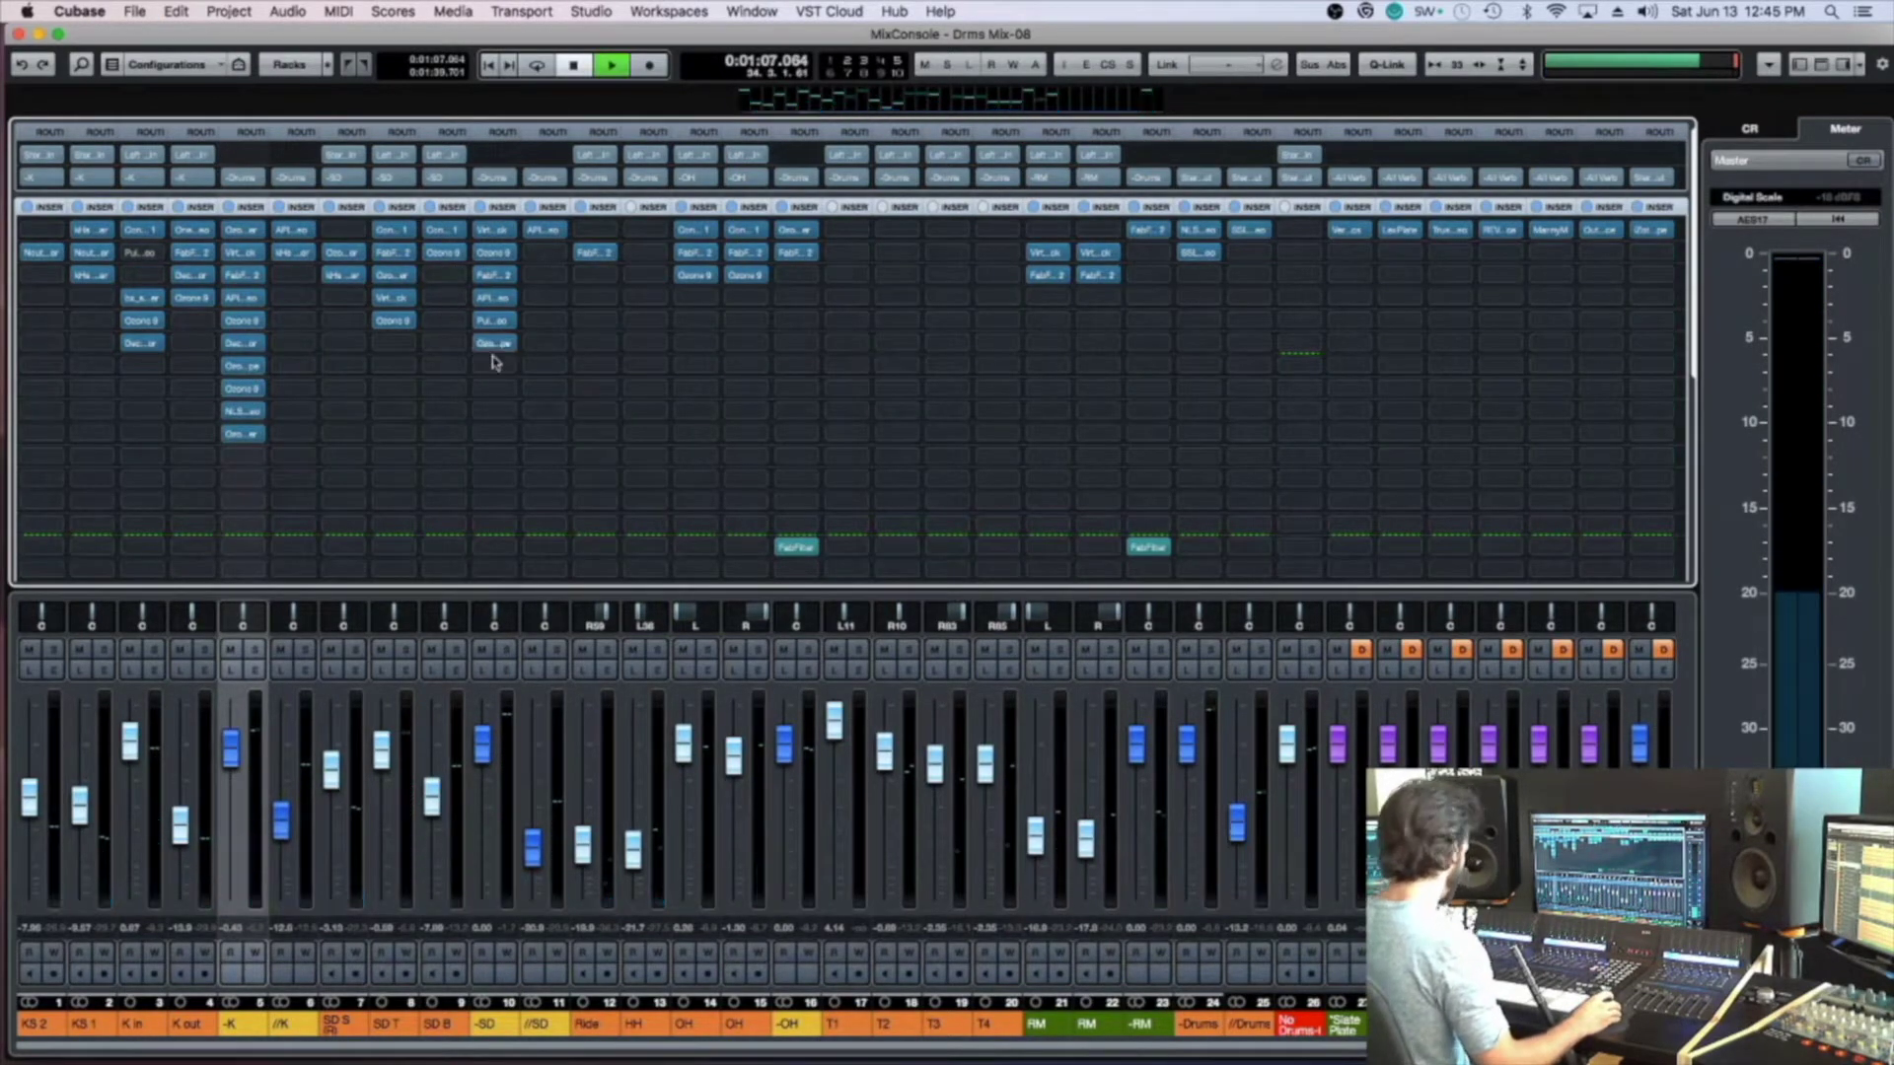
{"action": "key", "text": "space"}
{"action": "left_click", "coordinate": [480, 342]}
{"action": "left_click", "coordinate": [488, 340]}
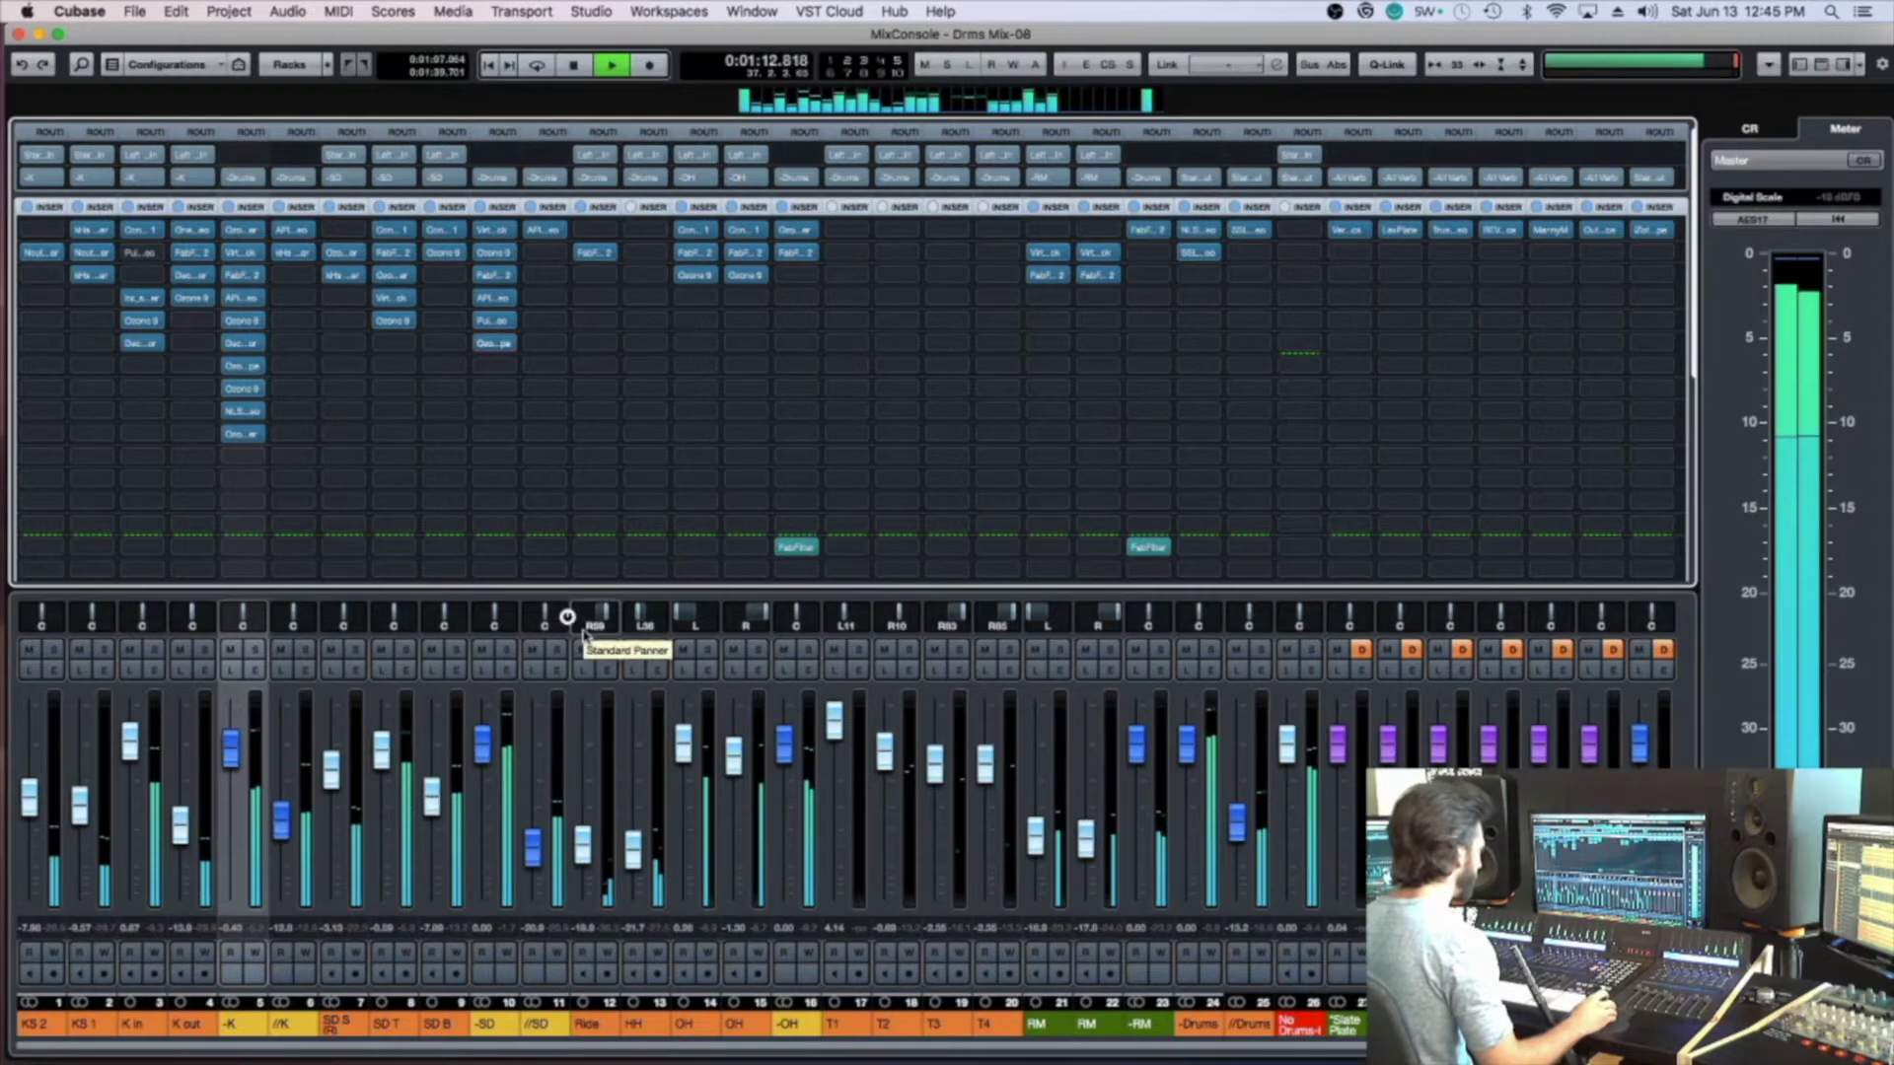
{"action": "key", "text": "space"}
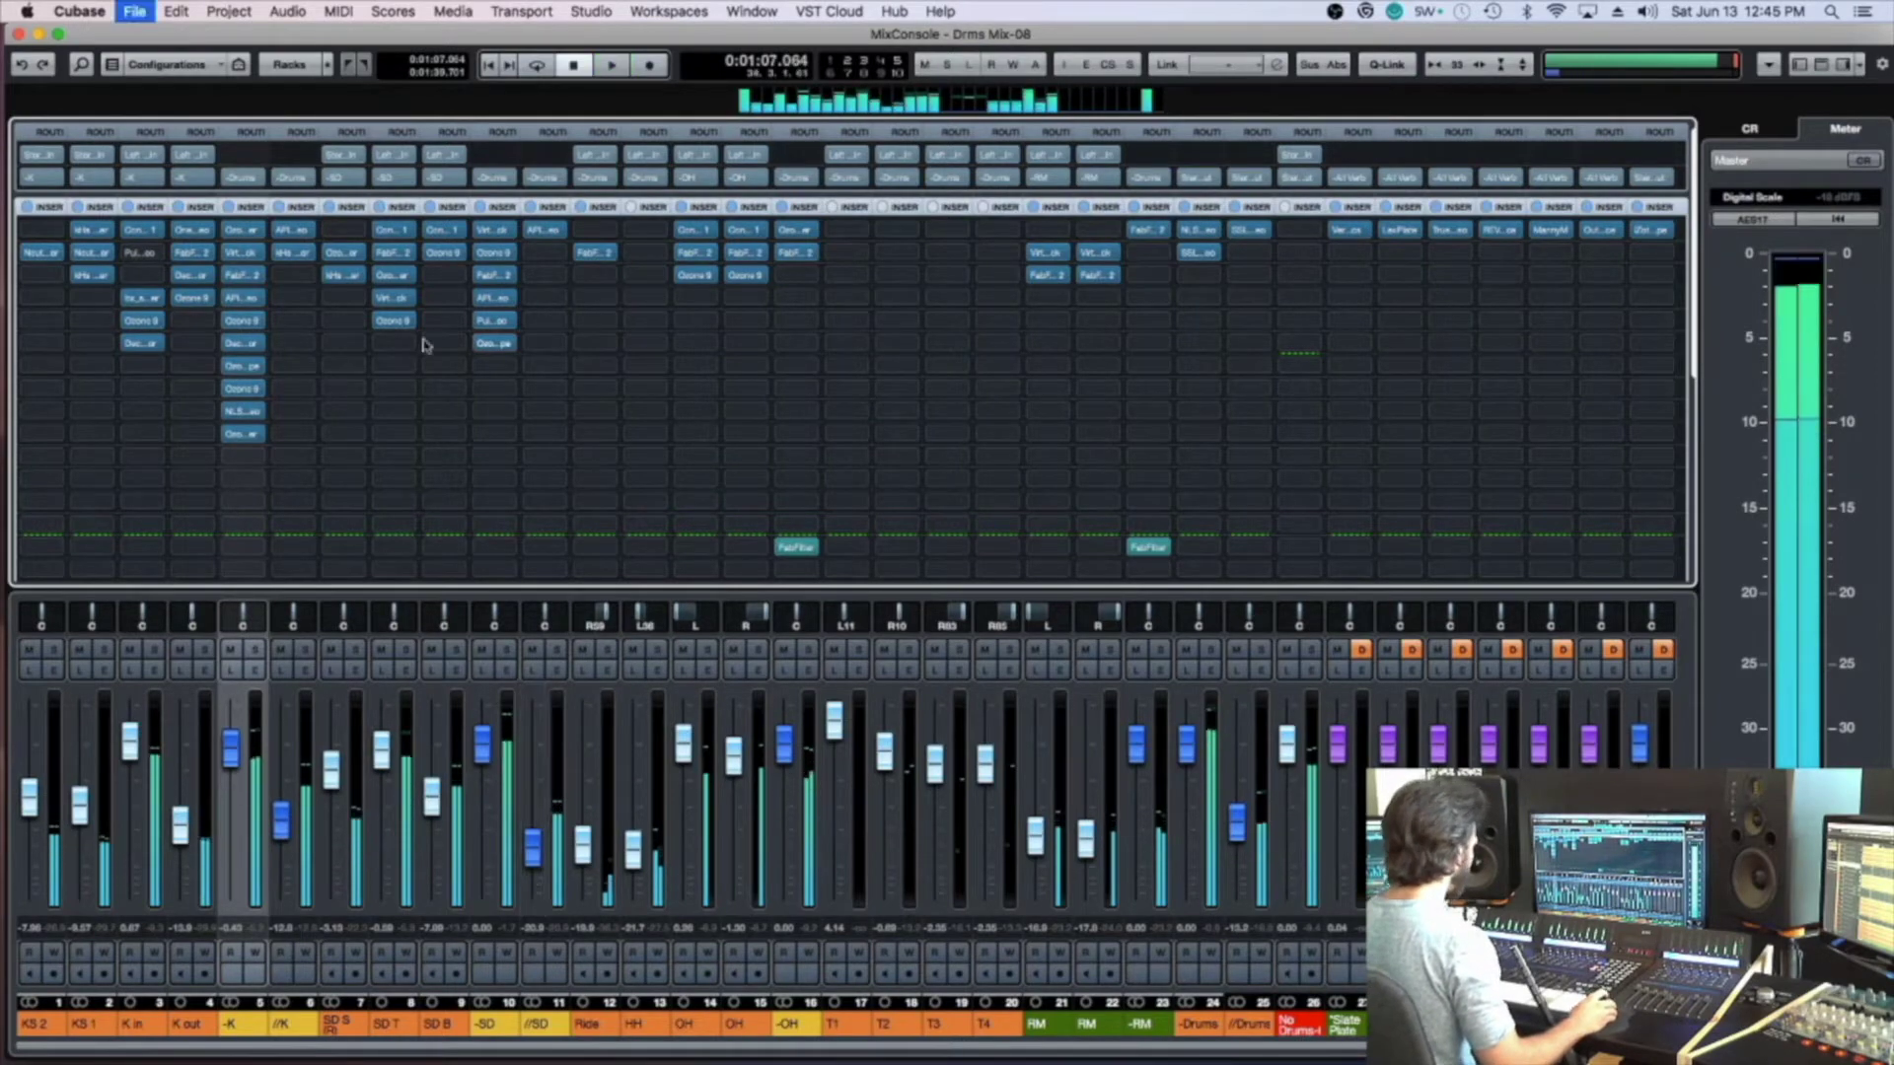
{"action": "key", "text": "space"}
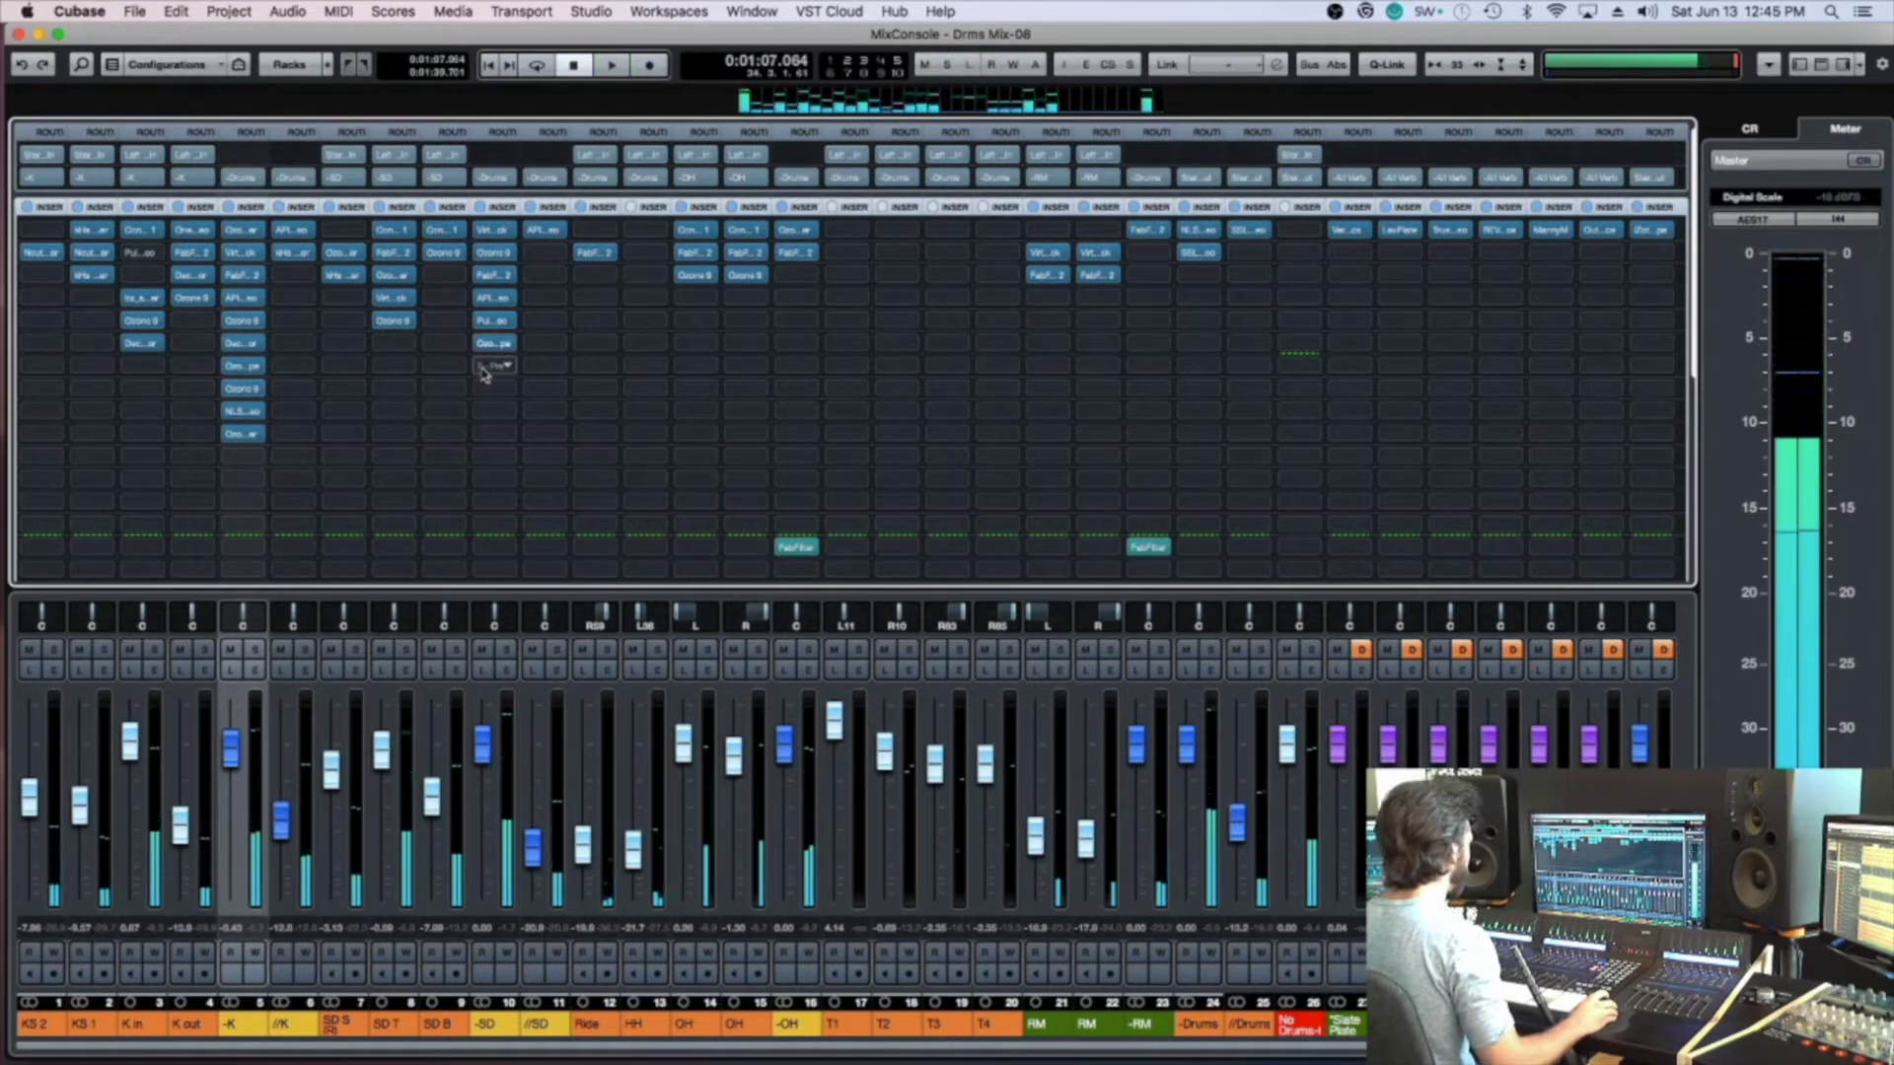
Check the Virtual Mix Rack in -SD's first insert slot during playback and close it
{"action": "left_click", "coordinate": [493, 229]}
{"action": "key", "text": "space"}
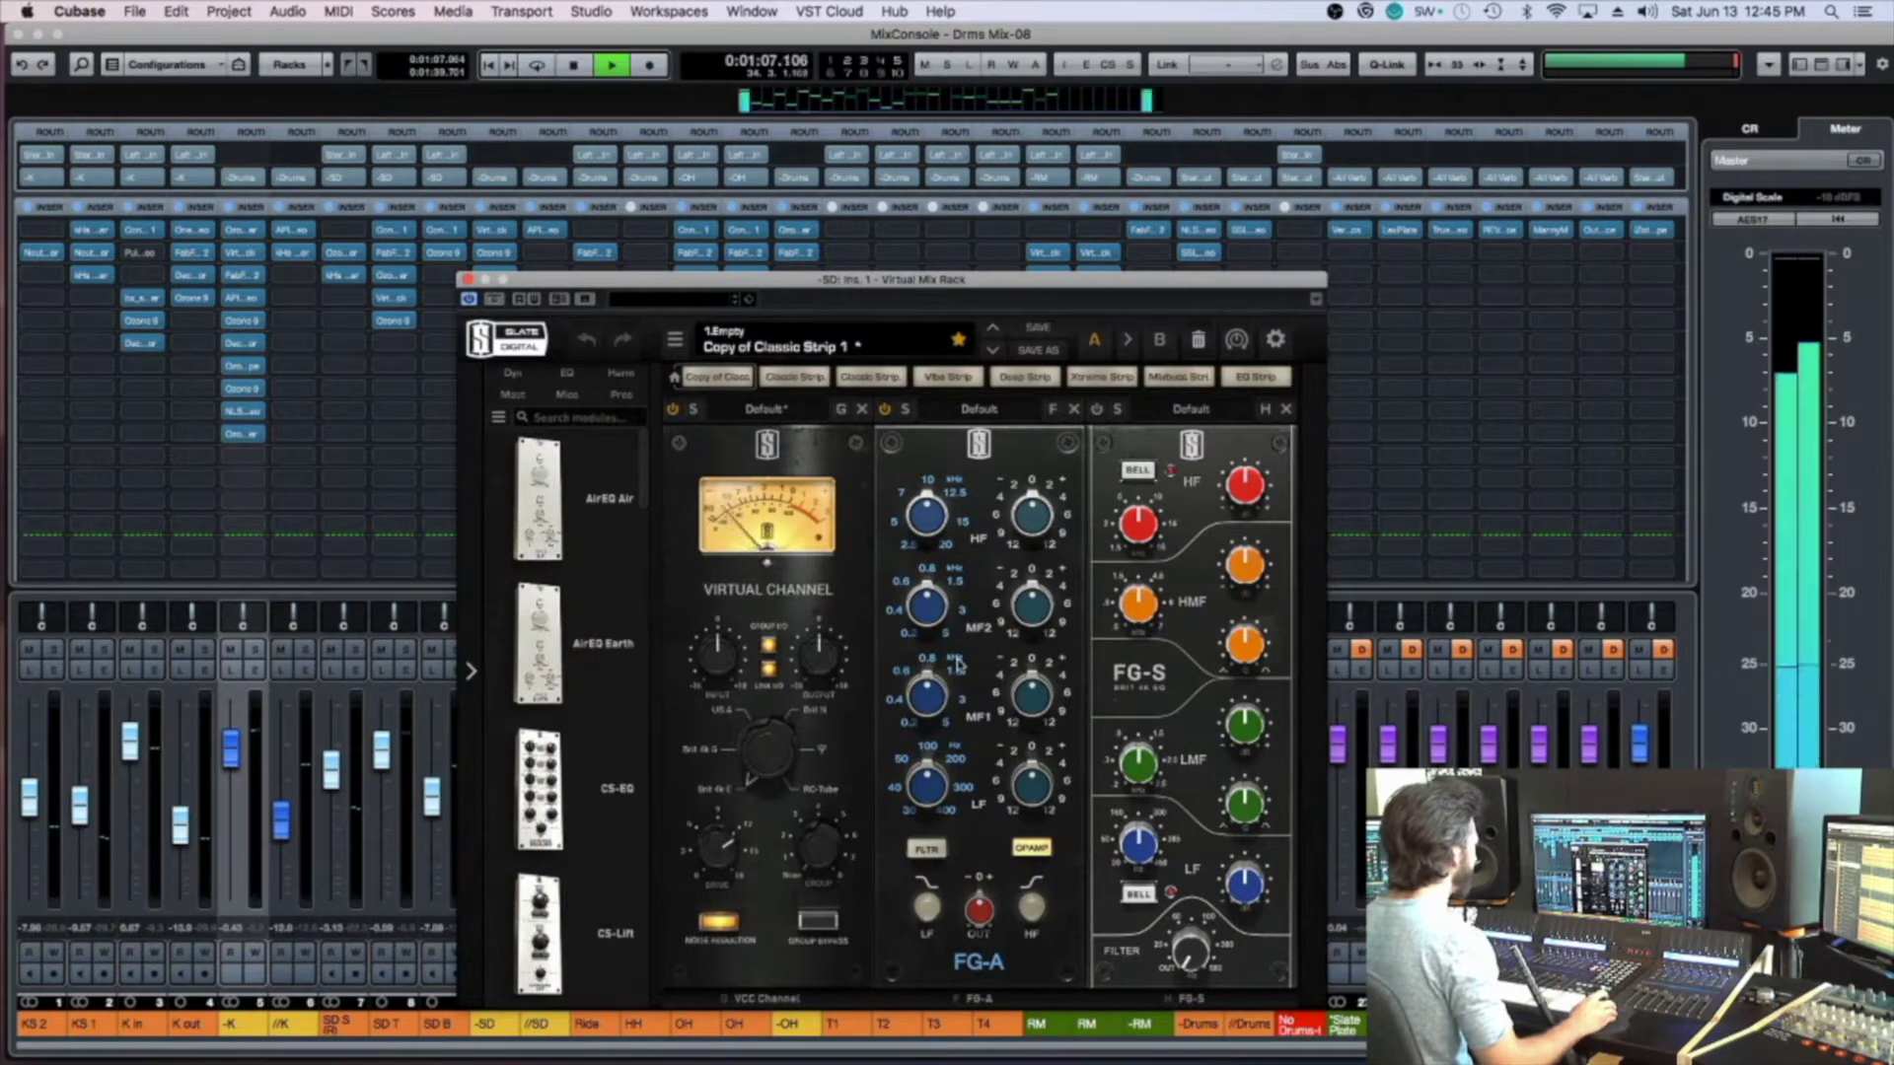
{"action": "key", "text": "super+w"}
{"action": "key", "text": "space"}
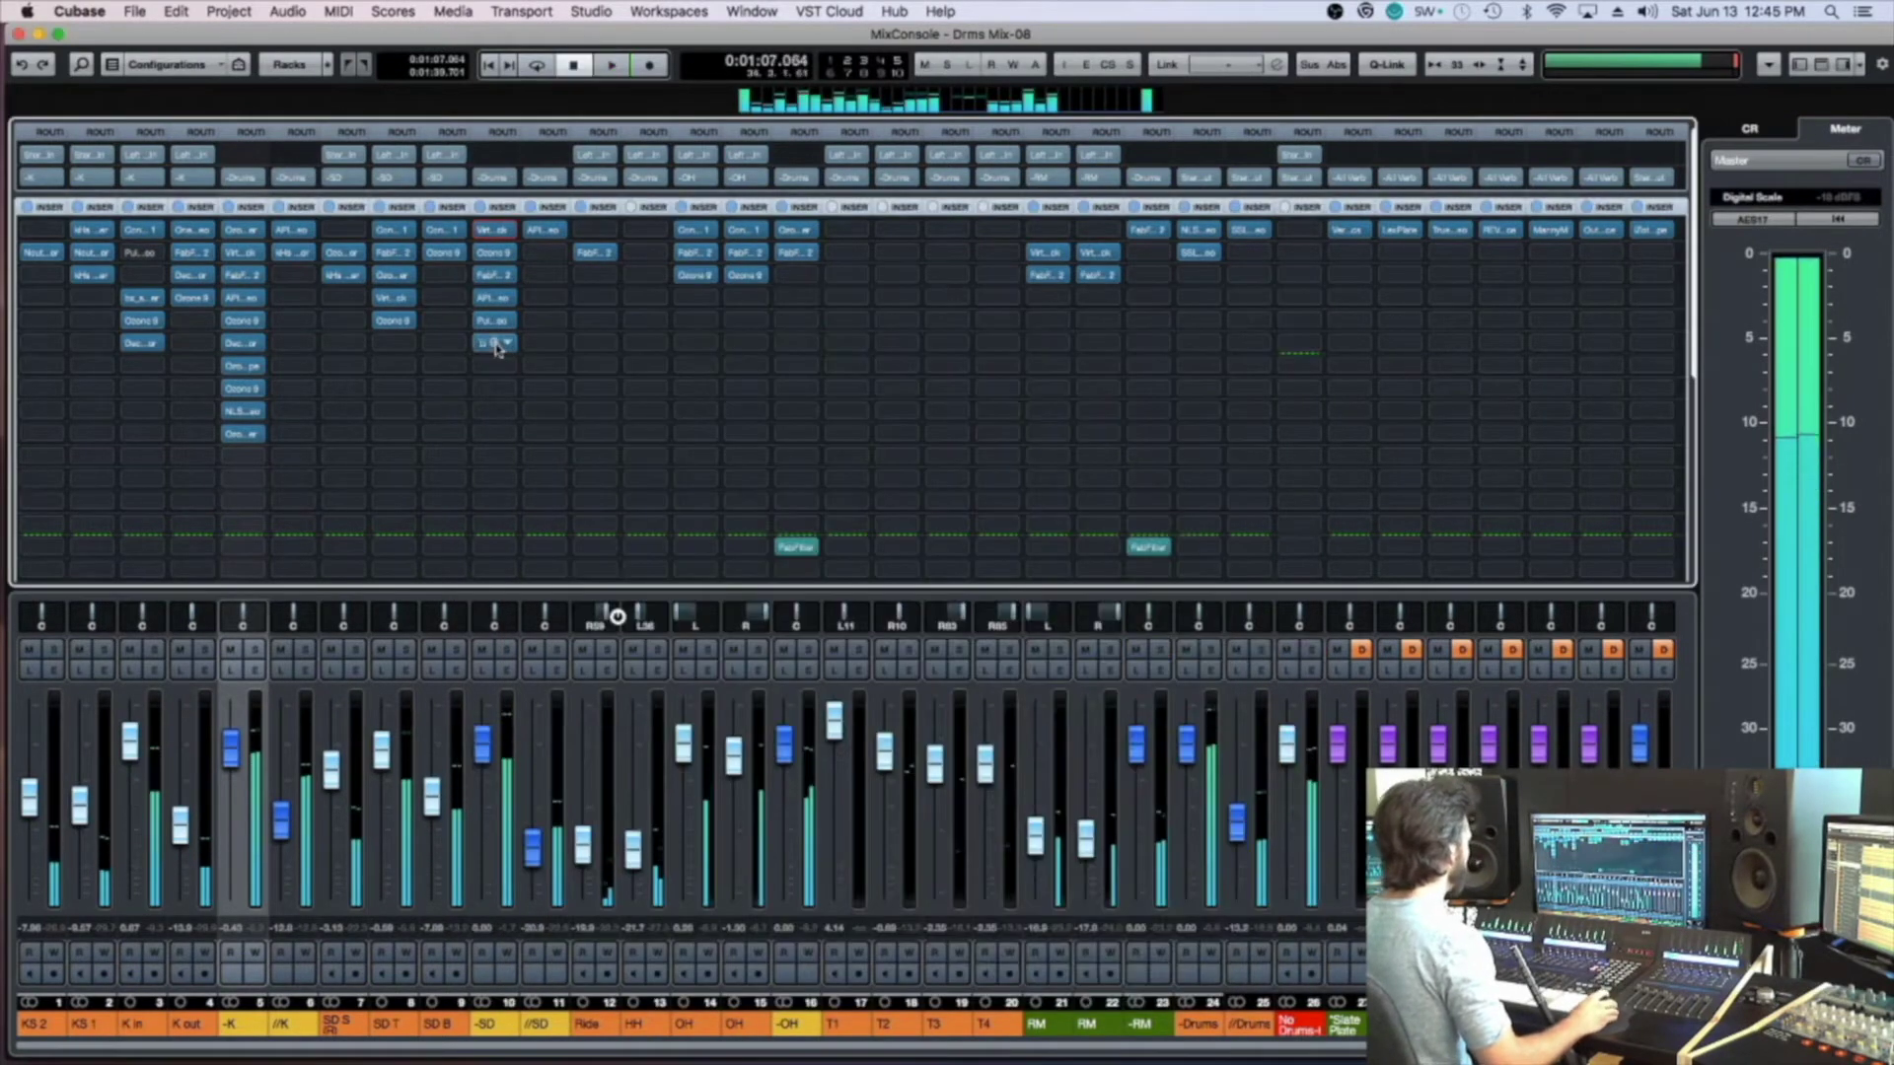
Load H-Comp Stereo into -SD's seventh insert slot and turn its Analog setting down
{"action": "left_click", "coordinate": [493, 365]}
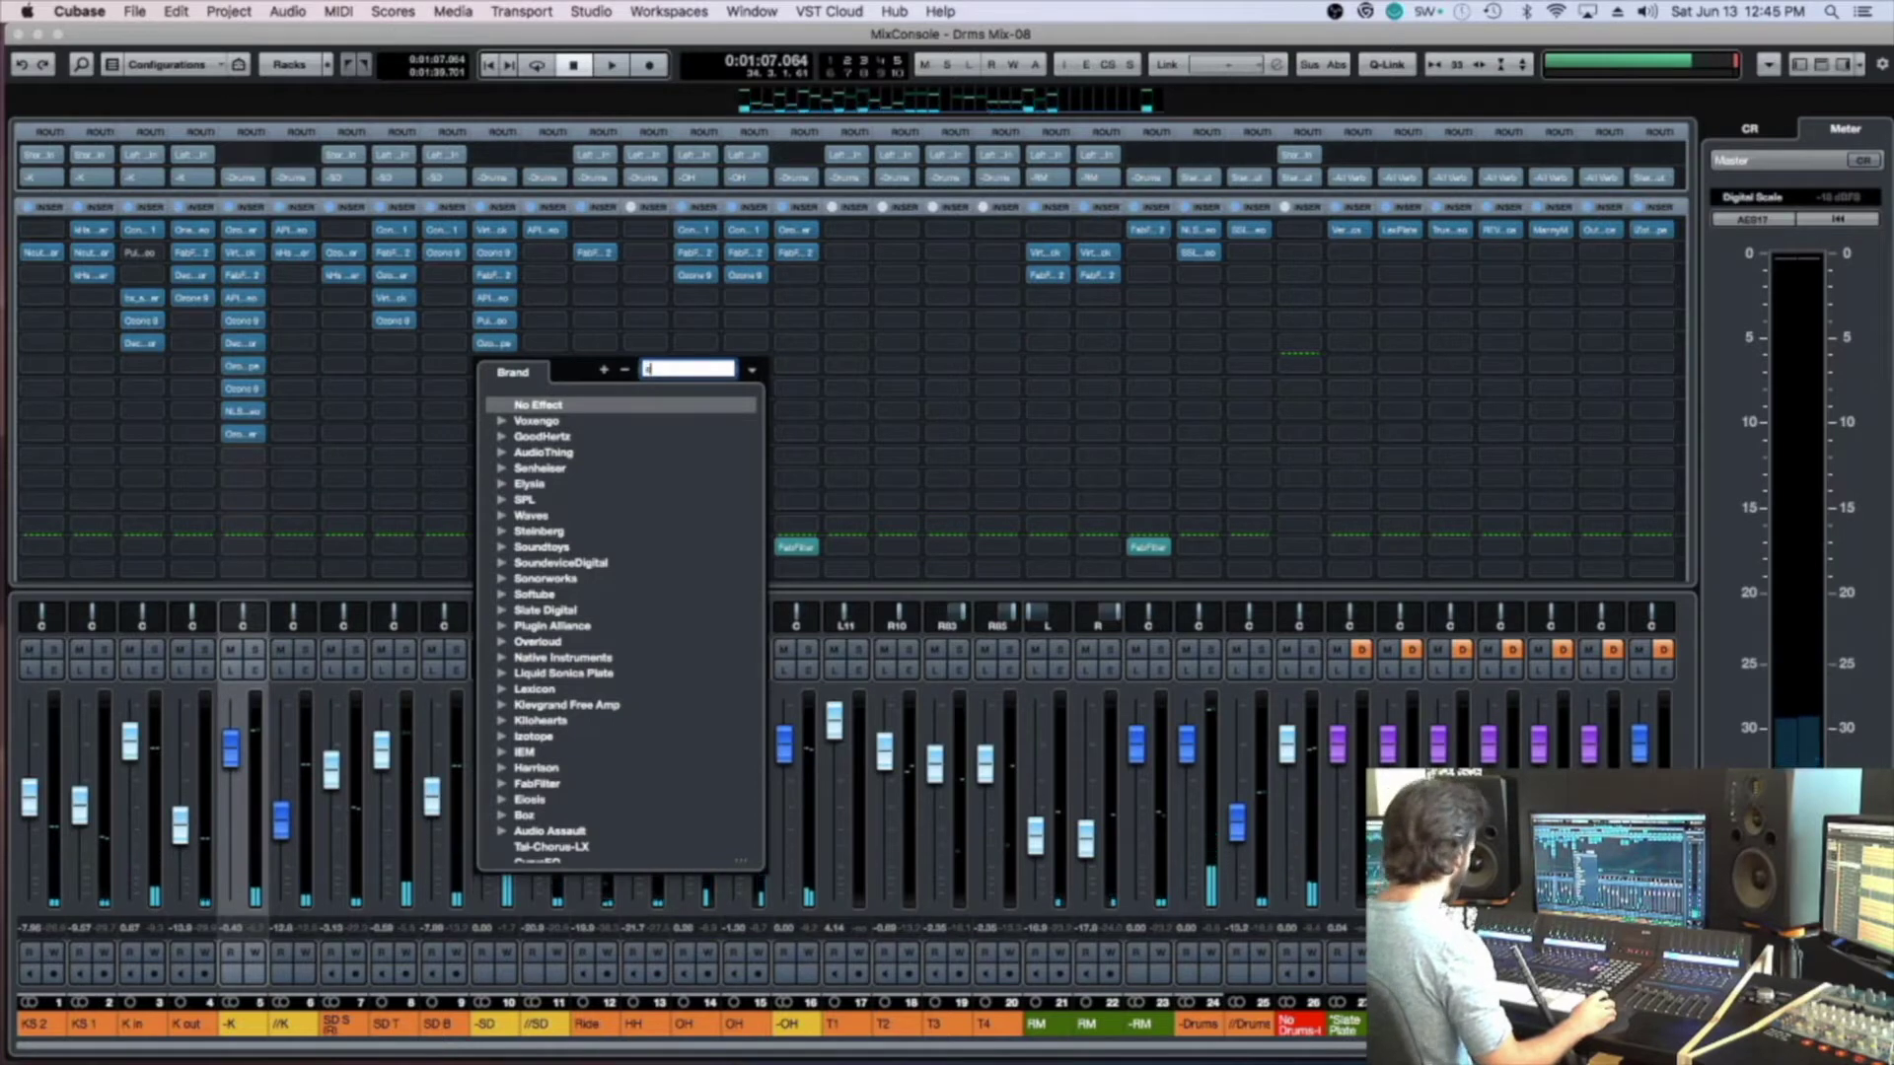
{"action": "type", "text": "c"}
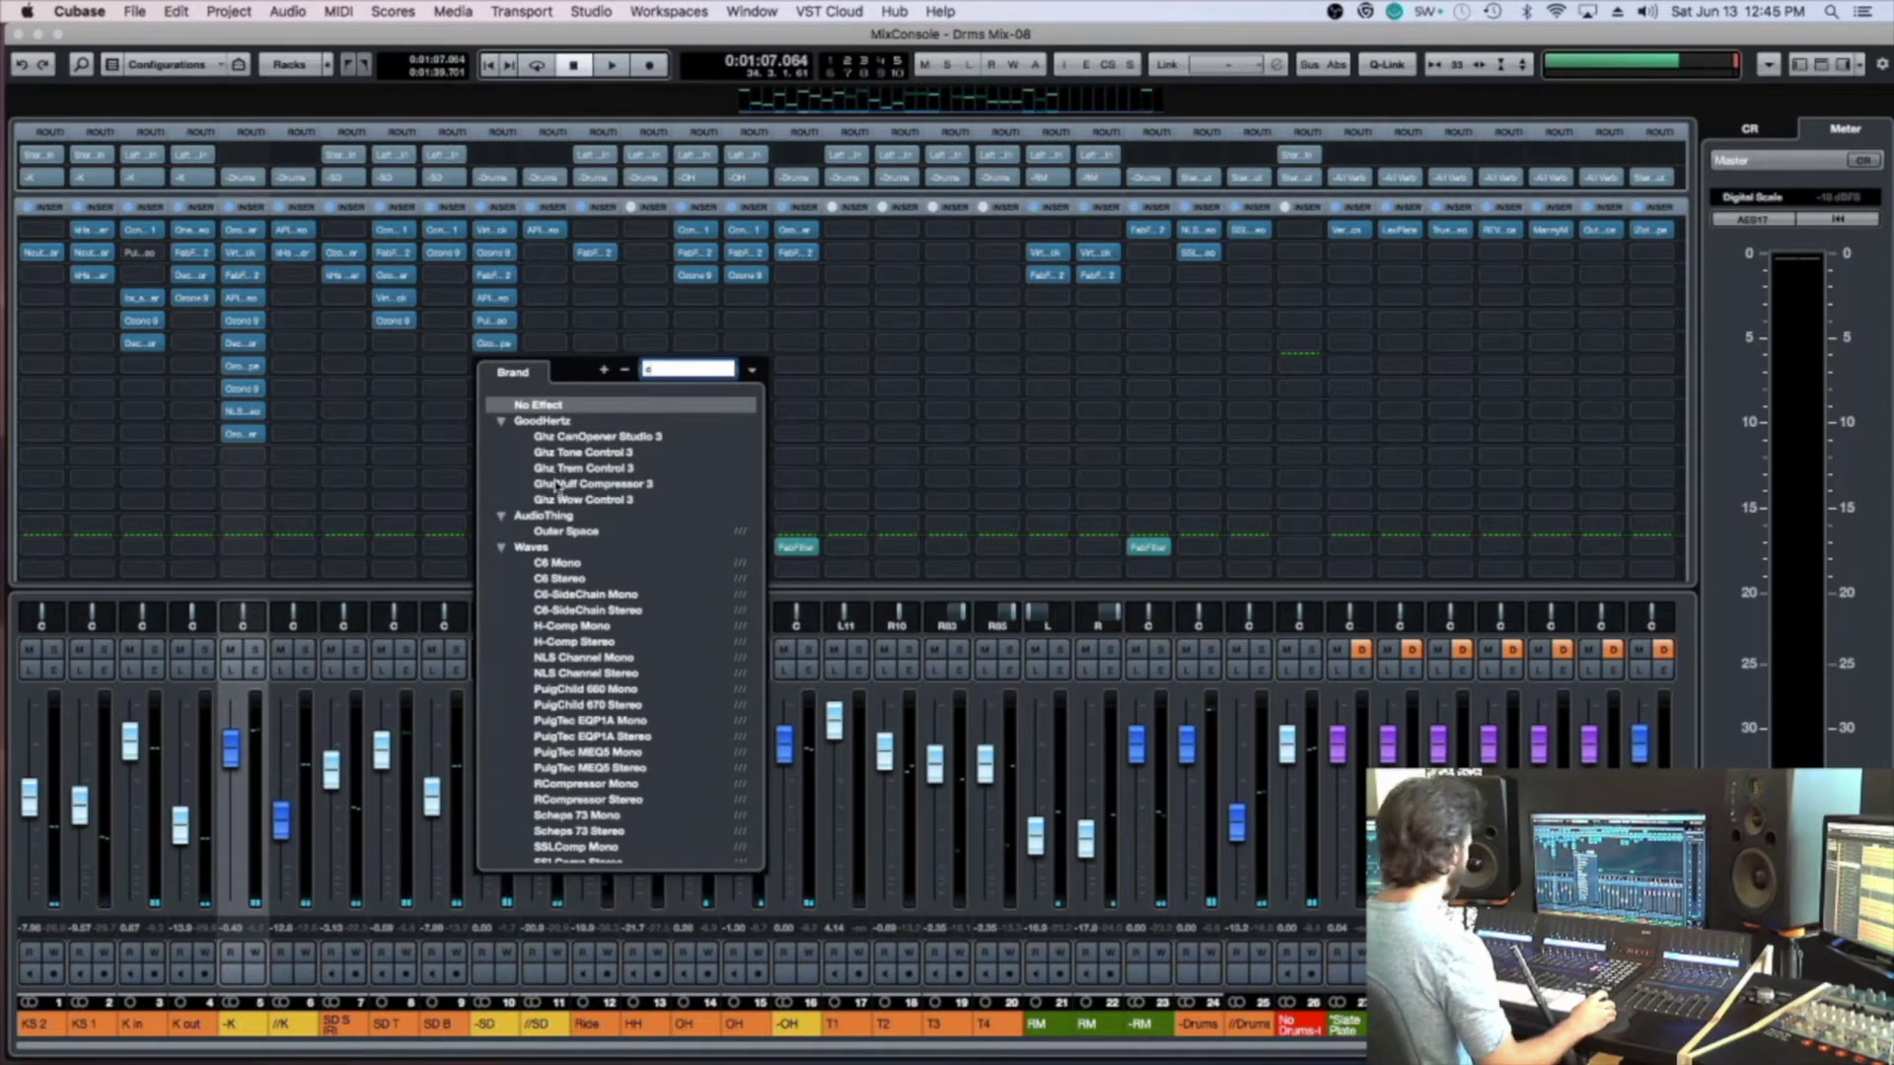
{"action": "type", "text": "l"}
{"action": "type", "text": "hcom"}
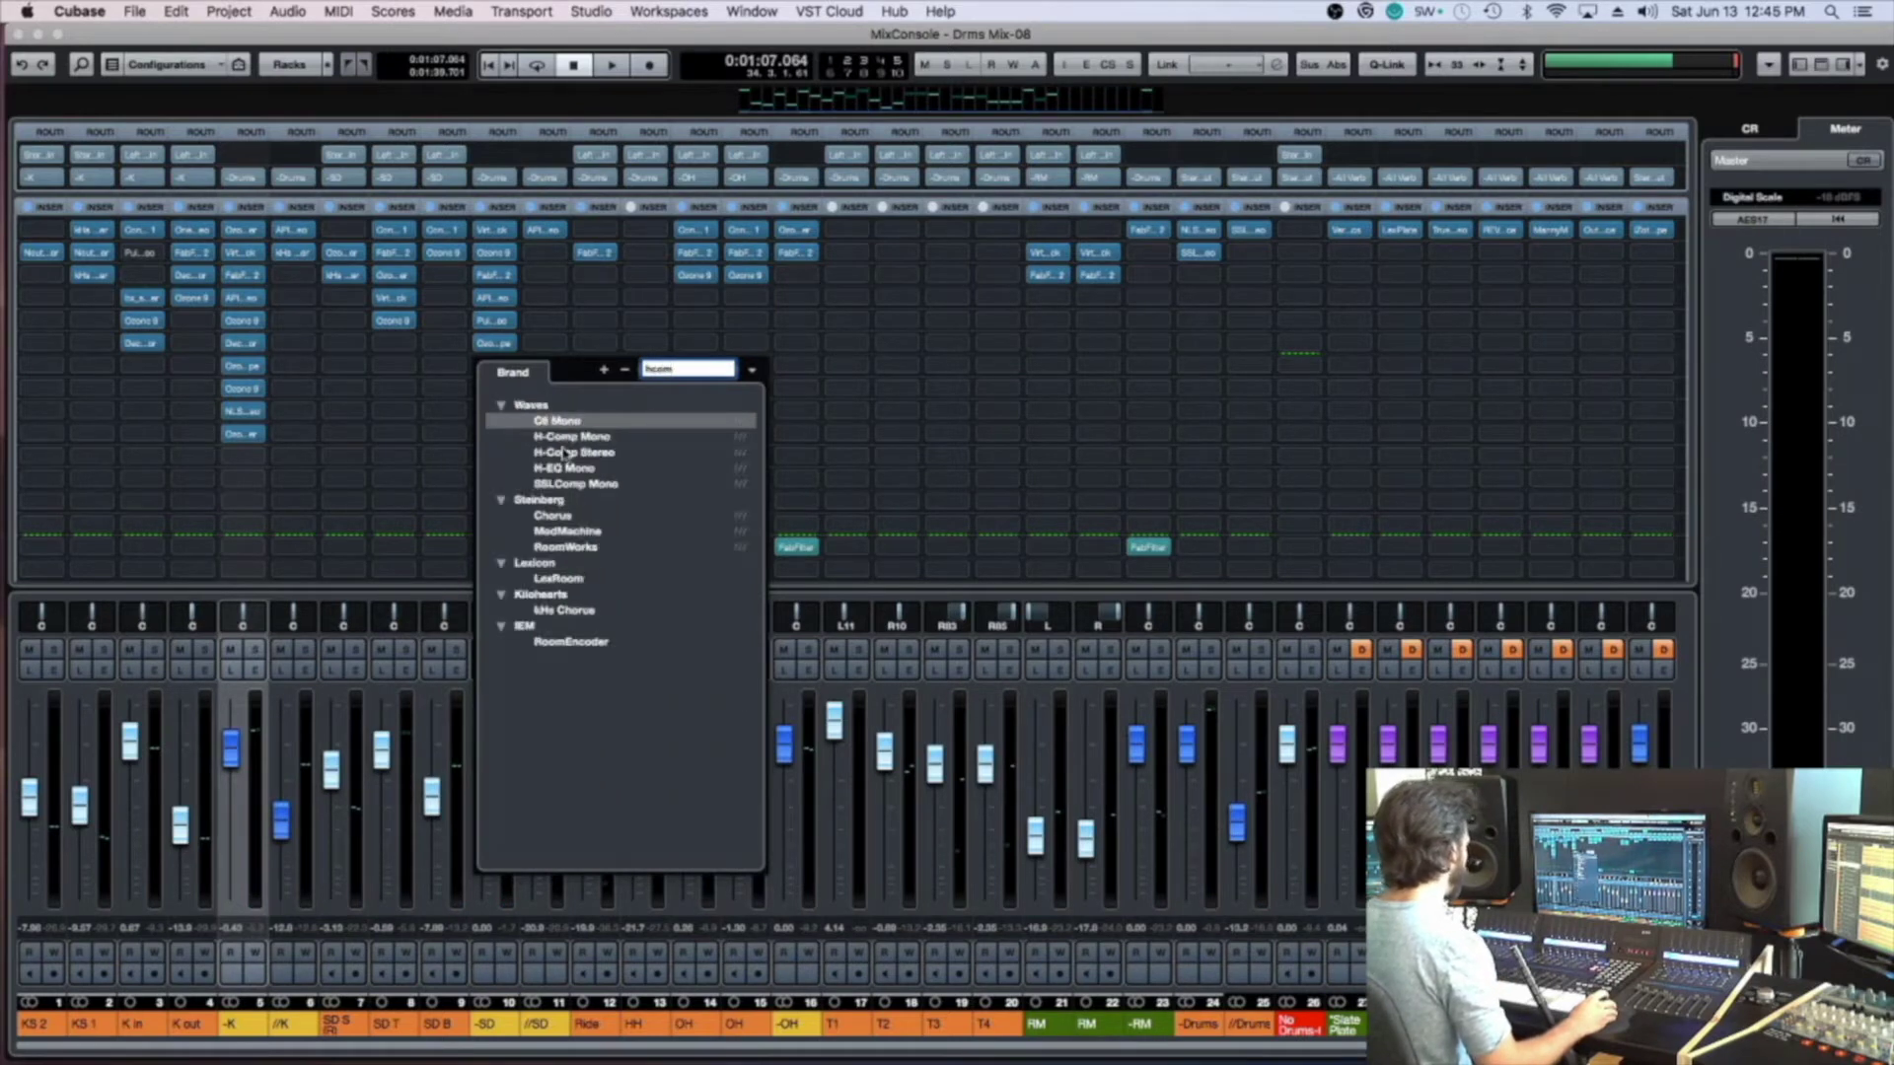
{"action": "left_click", "coordinate": [569, 453]}
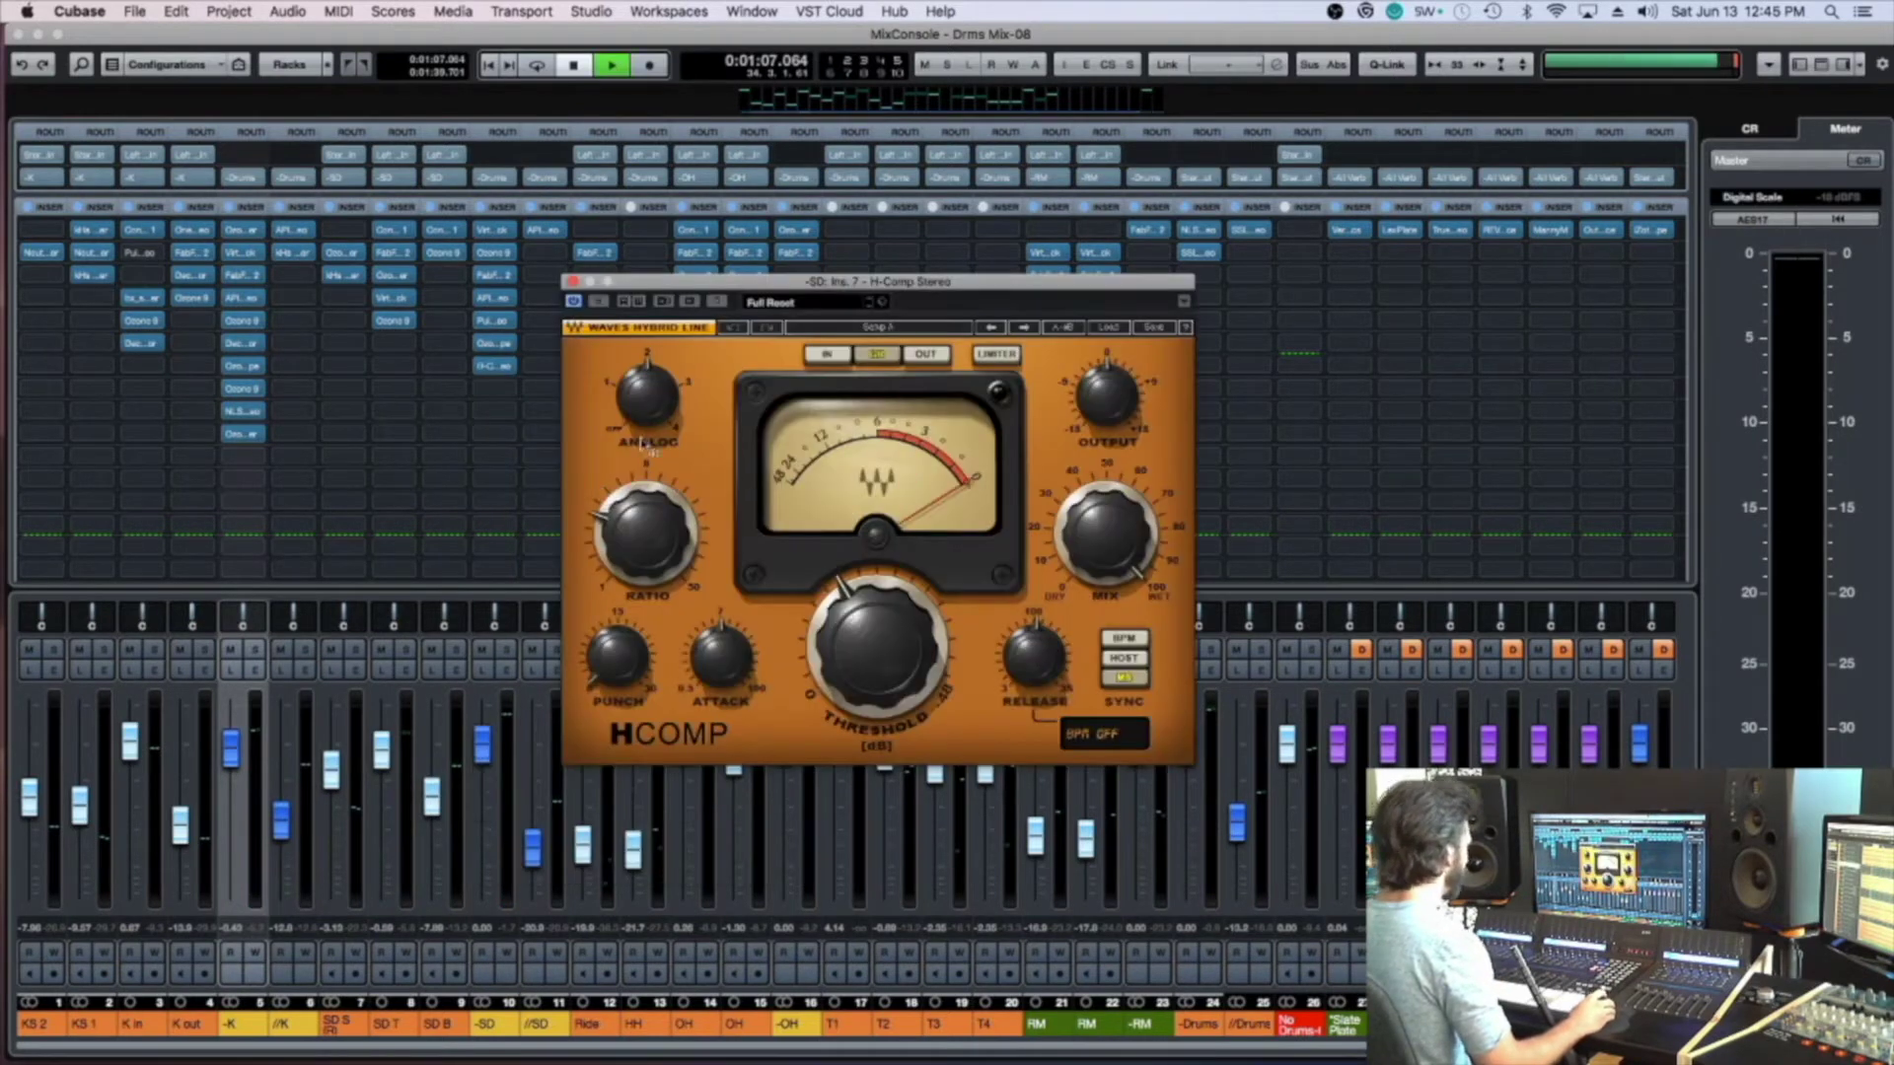
{"action": "key", "text": "space"}
{"action": "left_click_drag", "start_coordinate": [647, 397], "coordinate": [647, 469]}
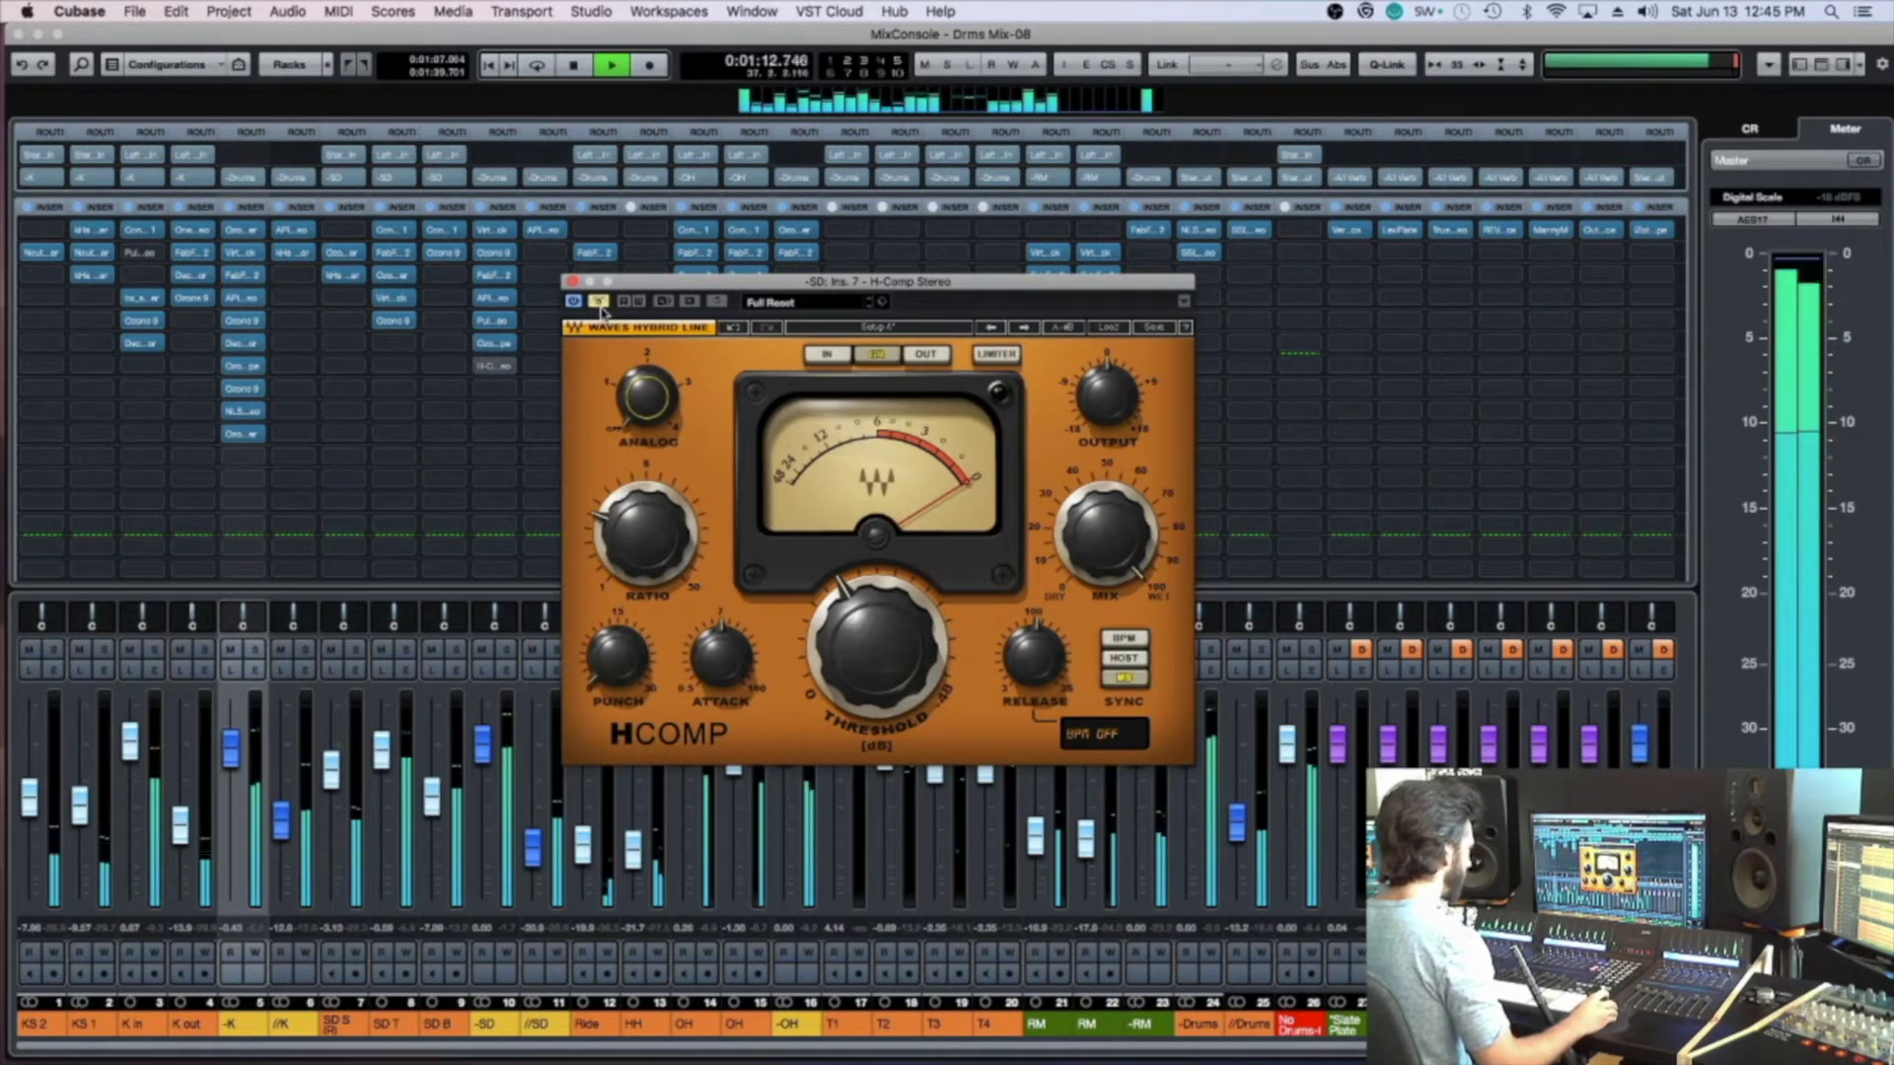
Adjust H-Comp's Attack, Output, Punch and Threshold on -SD while listening, and compare the compressed and bypassed sound
{"action": "left_click", "coordinate": [724, 666]}
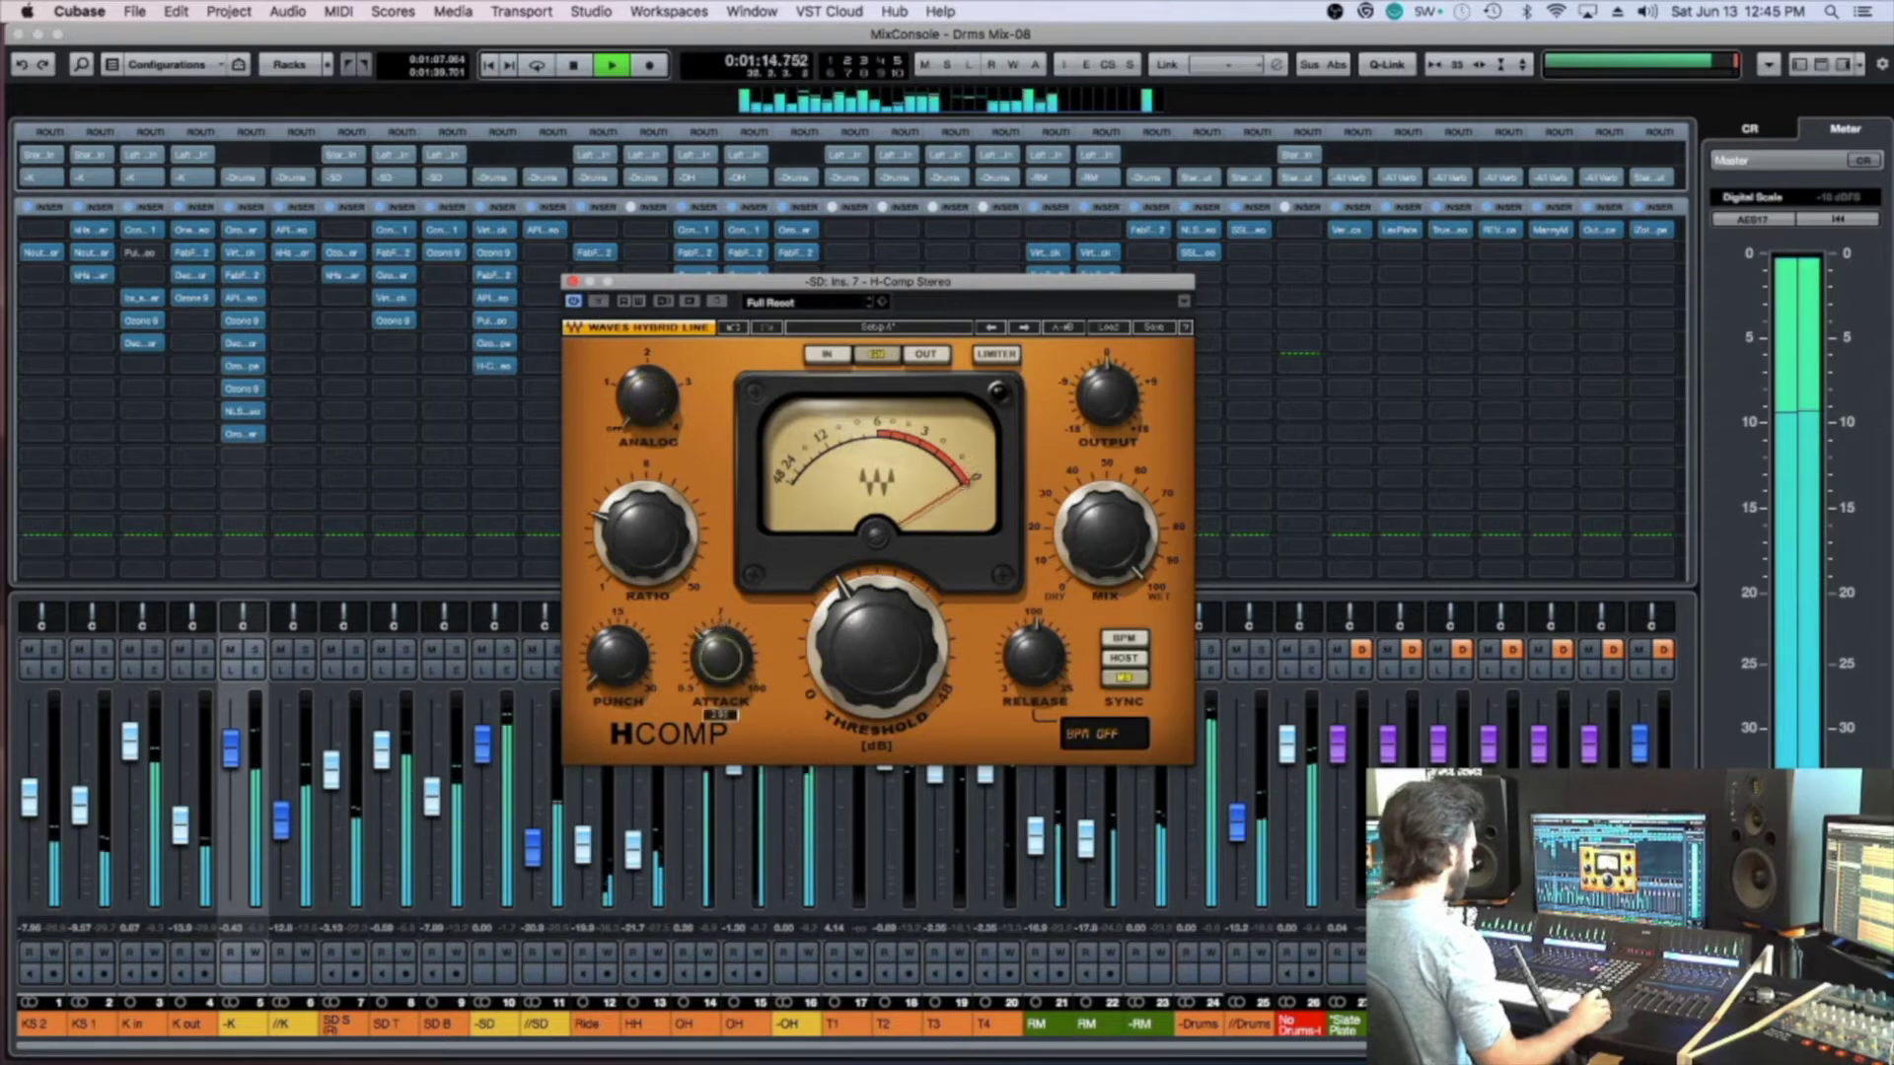
{"action": "left_click", "coordinate": [1107, 399]}
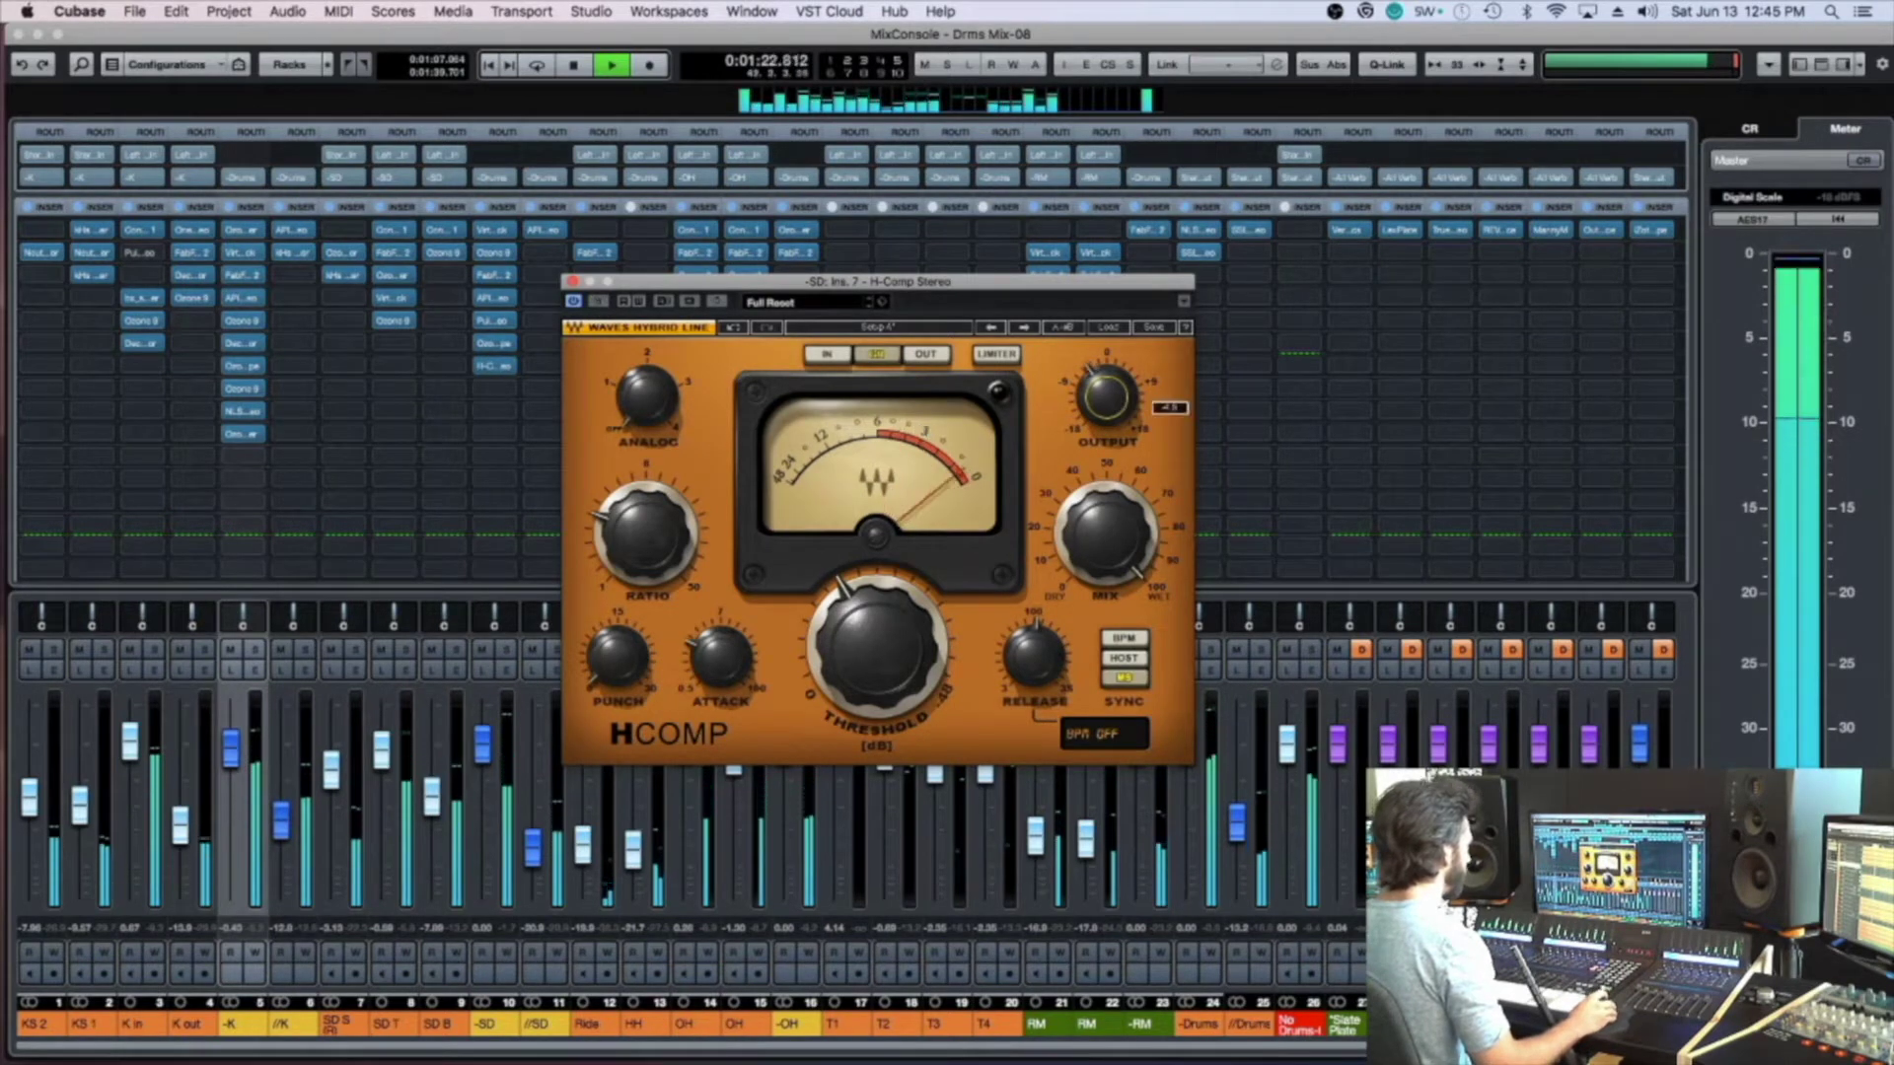
{"action": "left_click", "coordinate": [646, 657]}
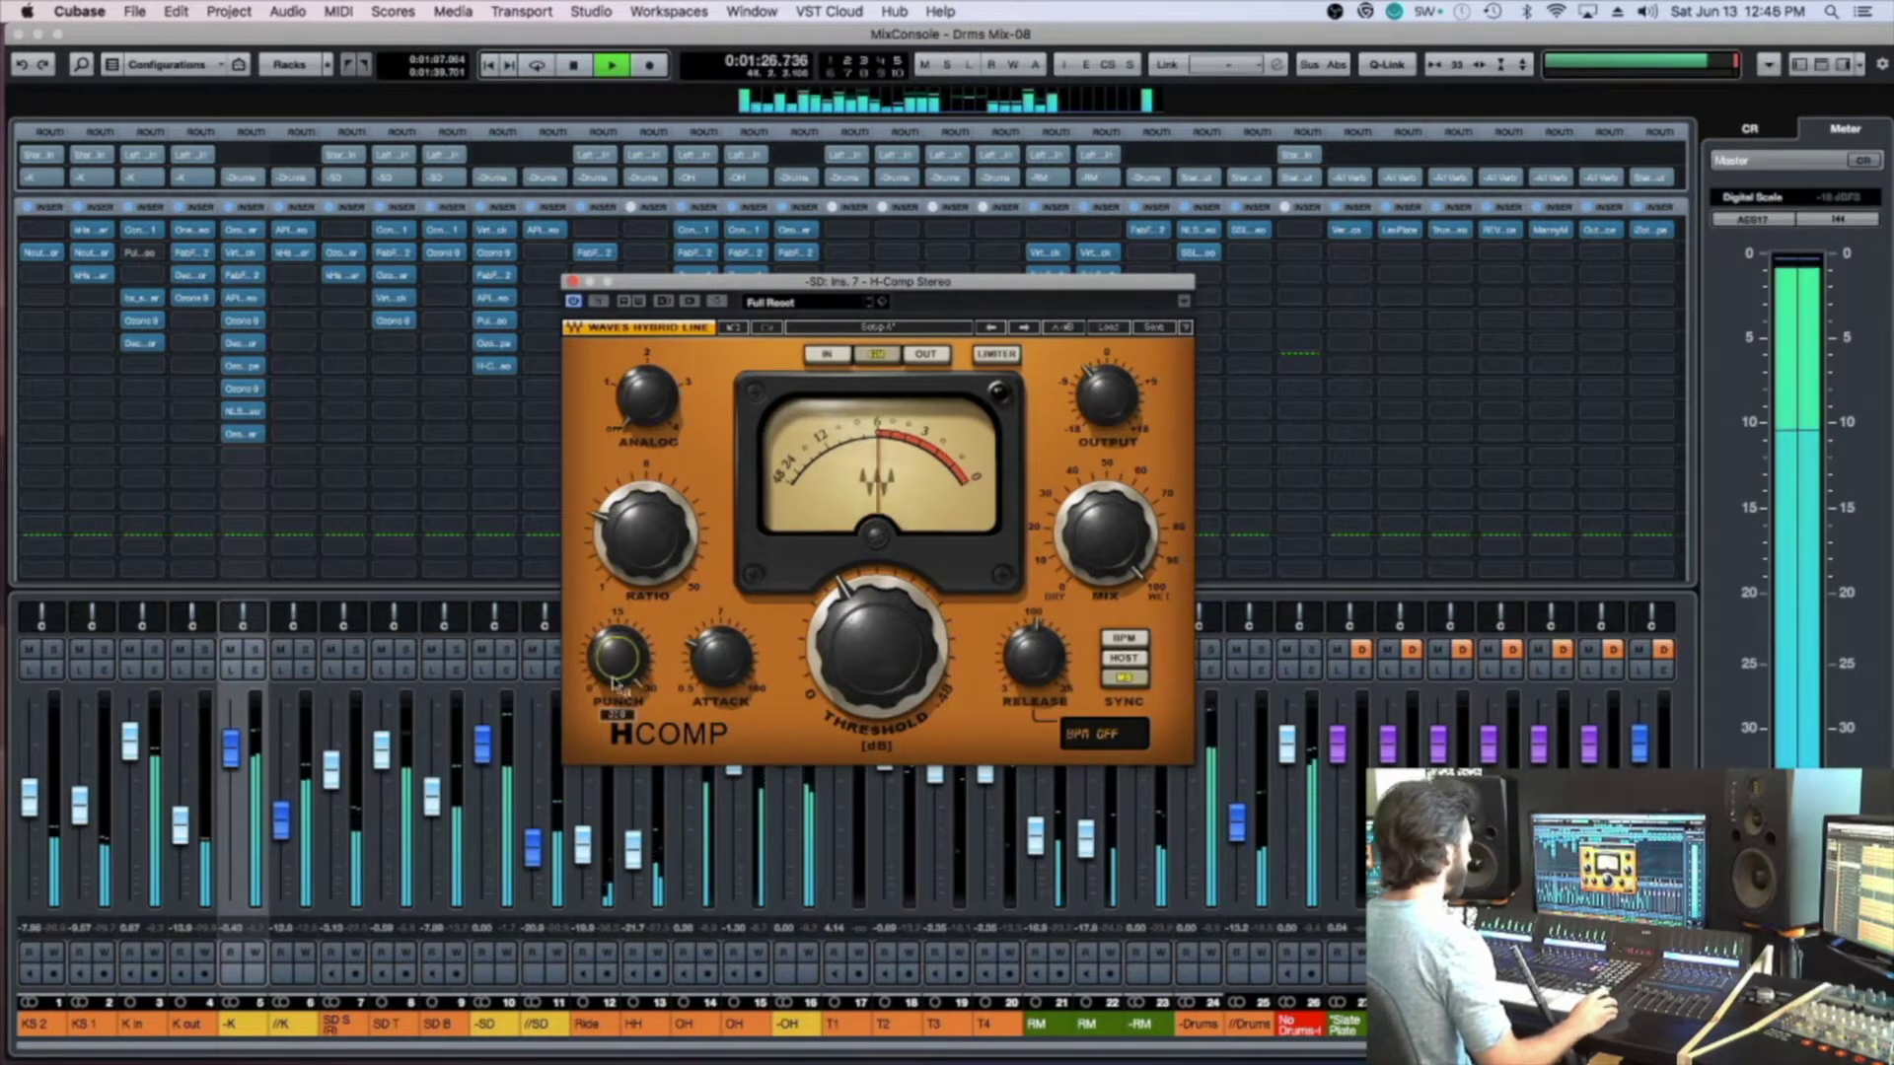
{"action": "left_click", "coordinate": [843, 659]}
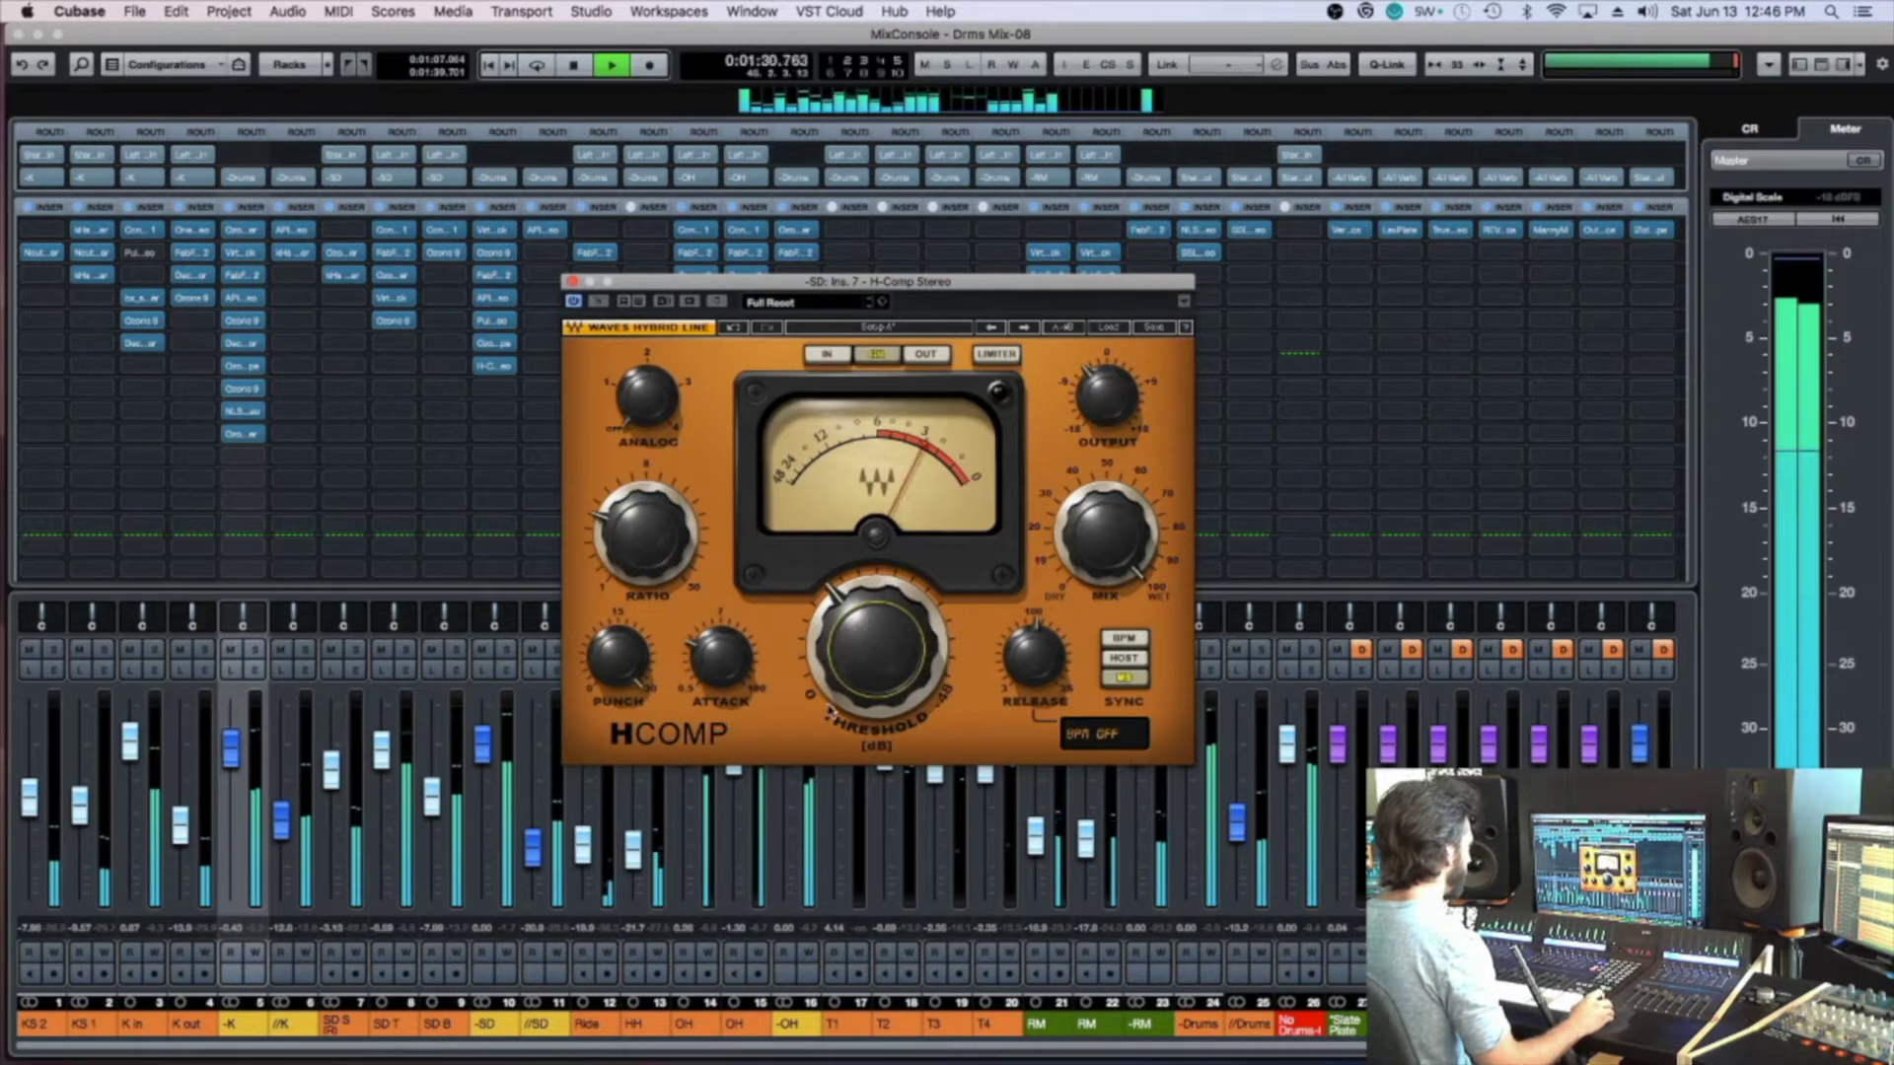
{"action": "left_click_drag", "start_coordinate": [856, 656], "coordinate": [856, 725]}
{"action": "left_click_drag", "start_coordinate": [846, 633], "coordinate": [846, 572]}
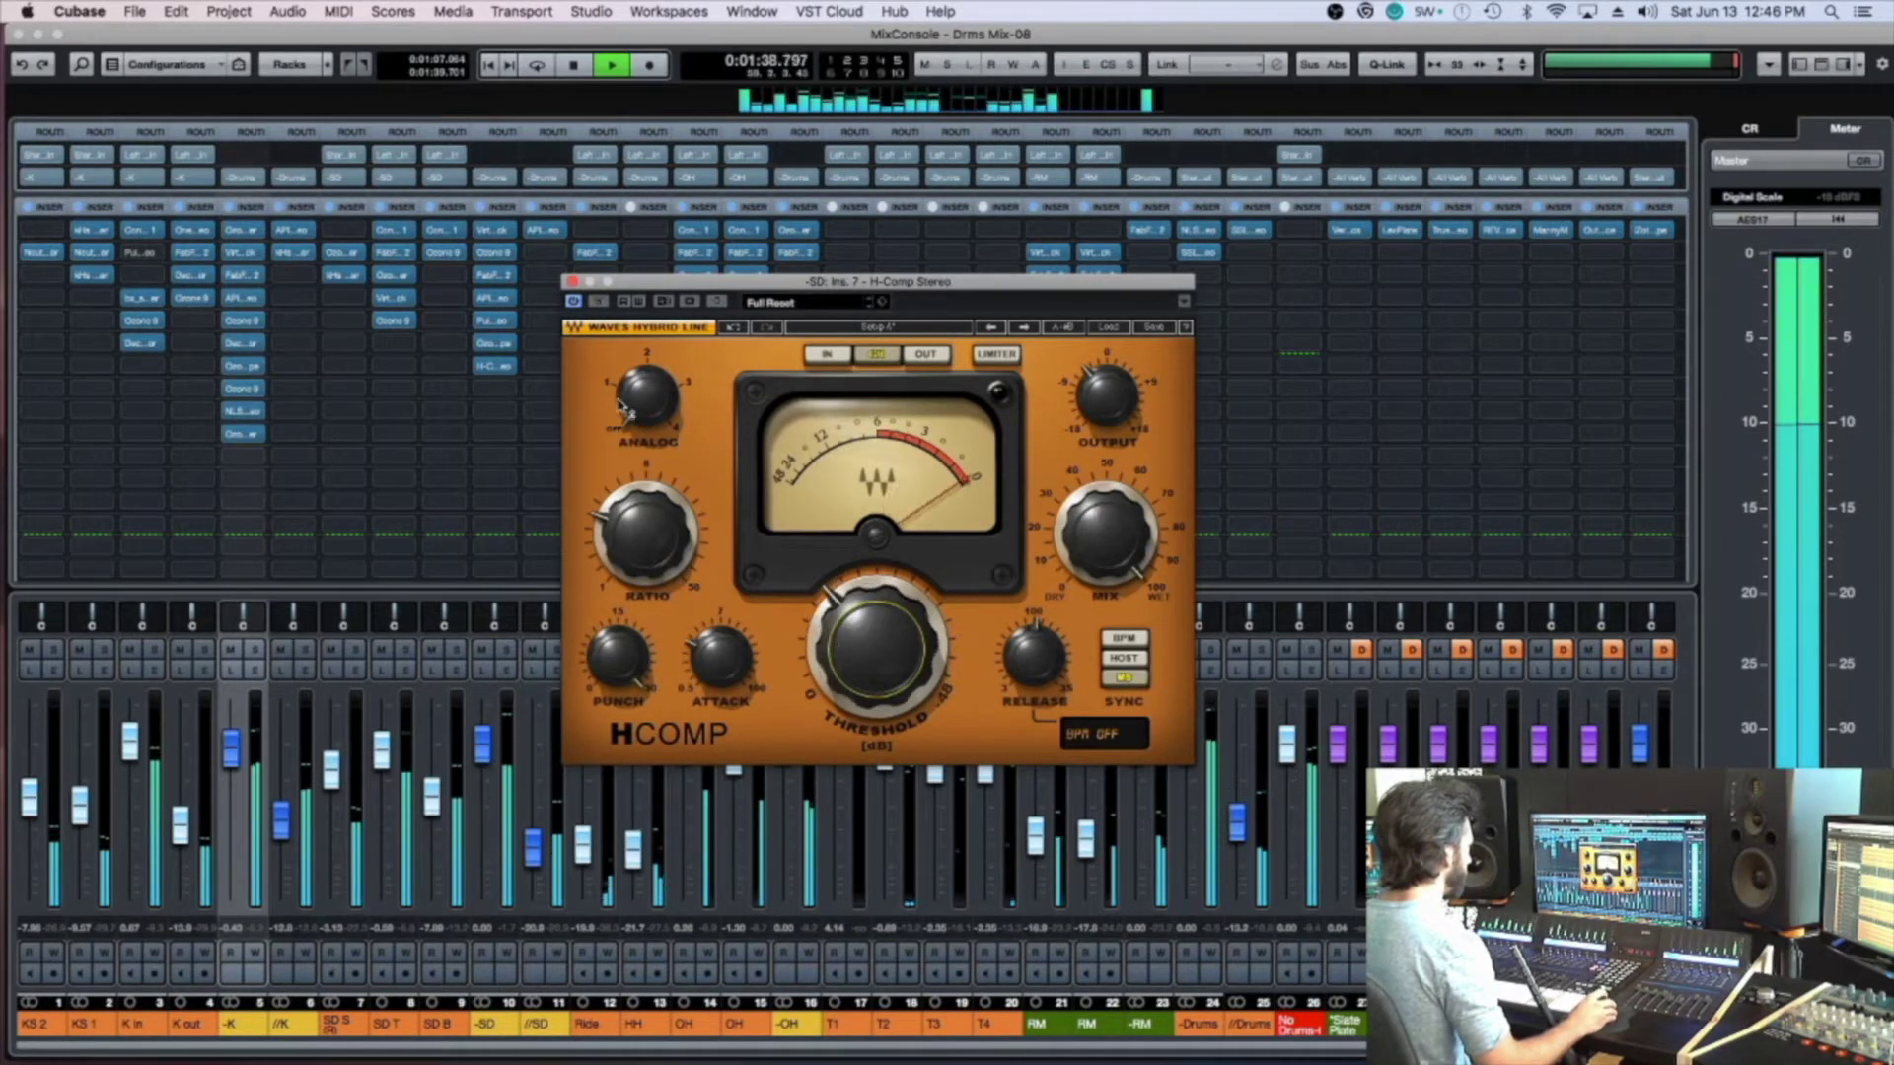
{"action": "left_click", "coordinate": [598, 302]}
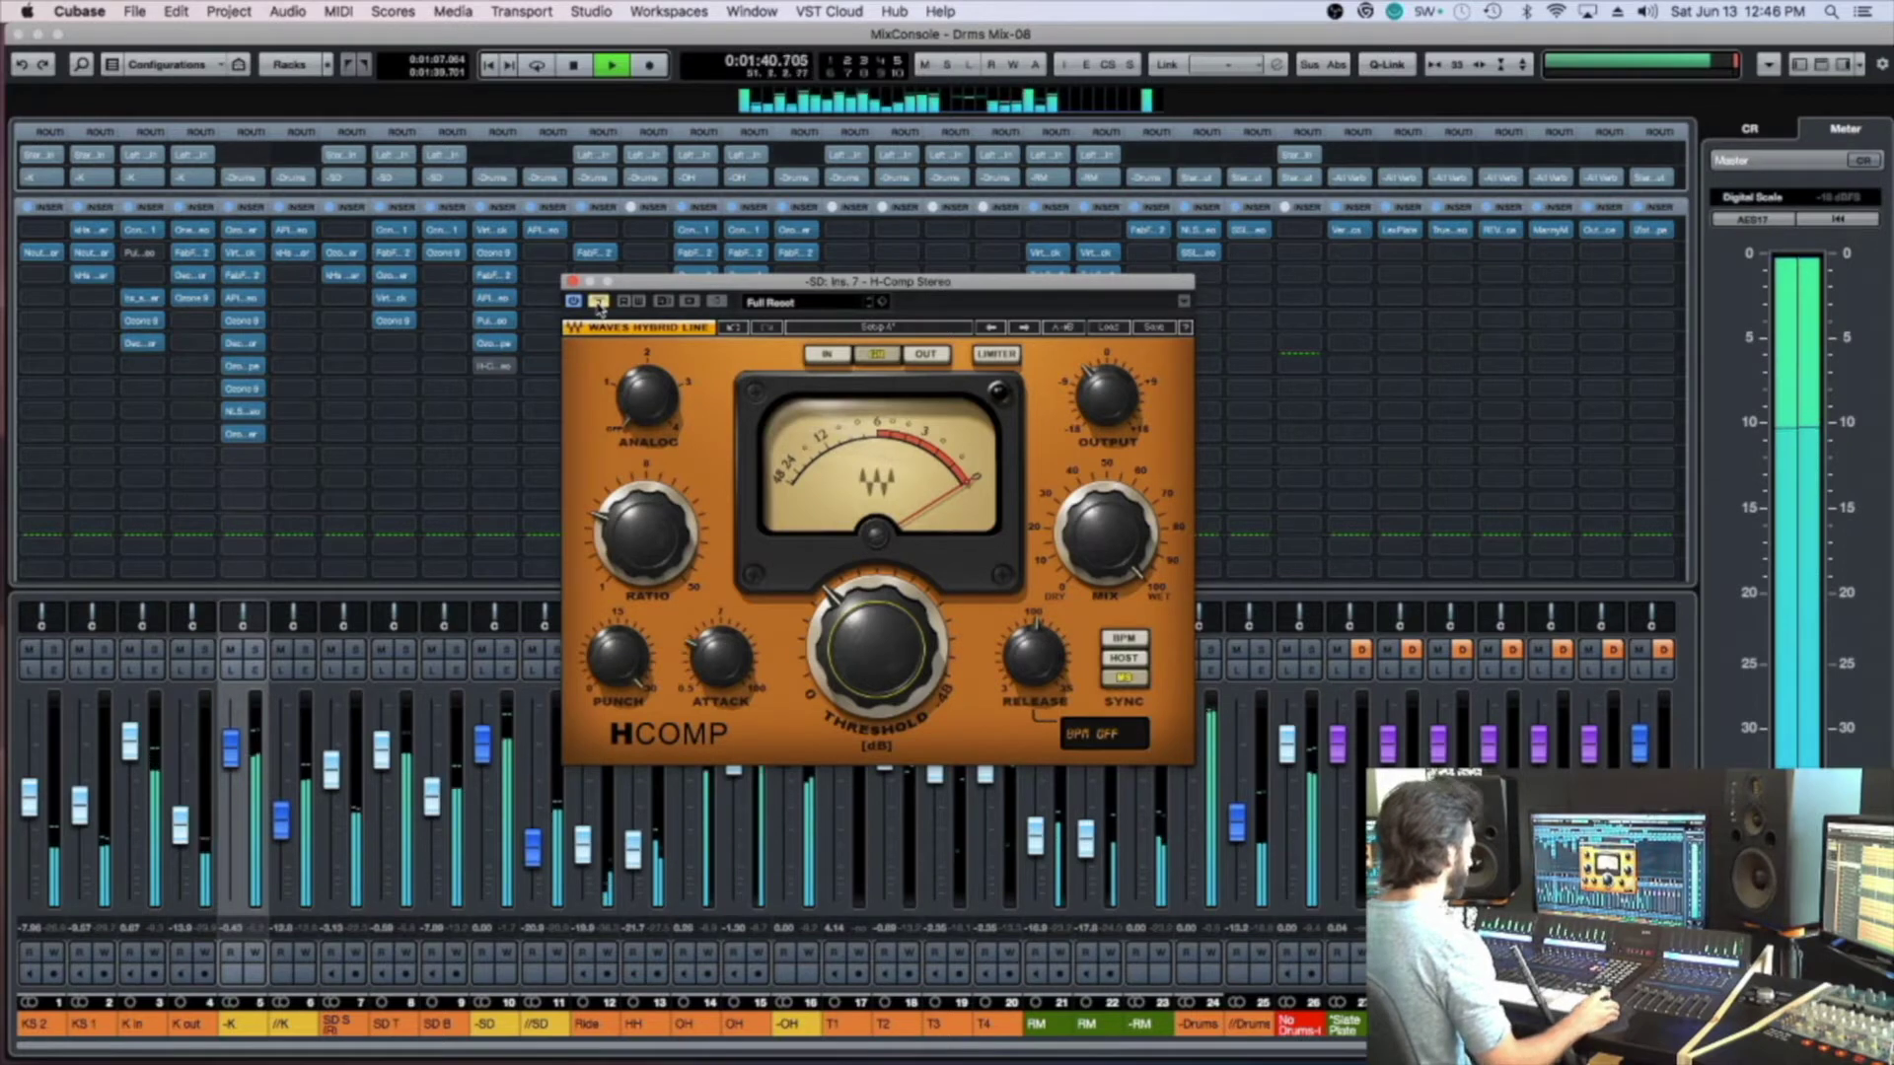
{"action": "left_click", "coordinate": [598, 304]}
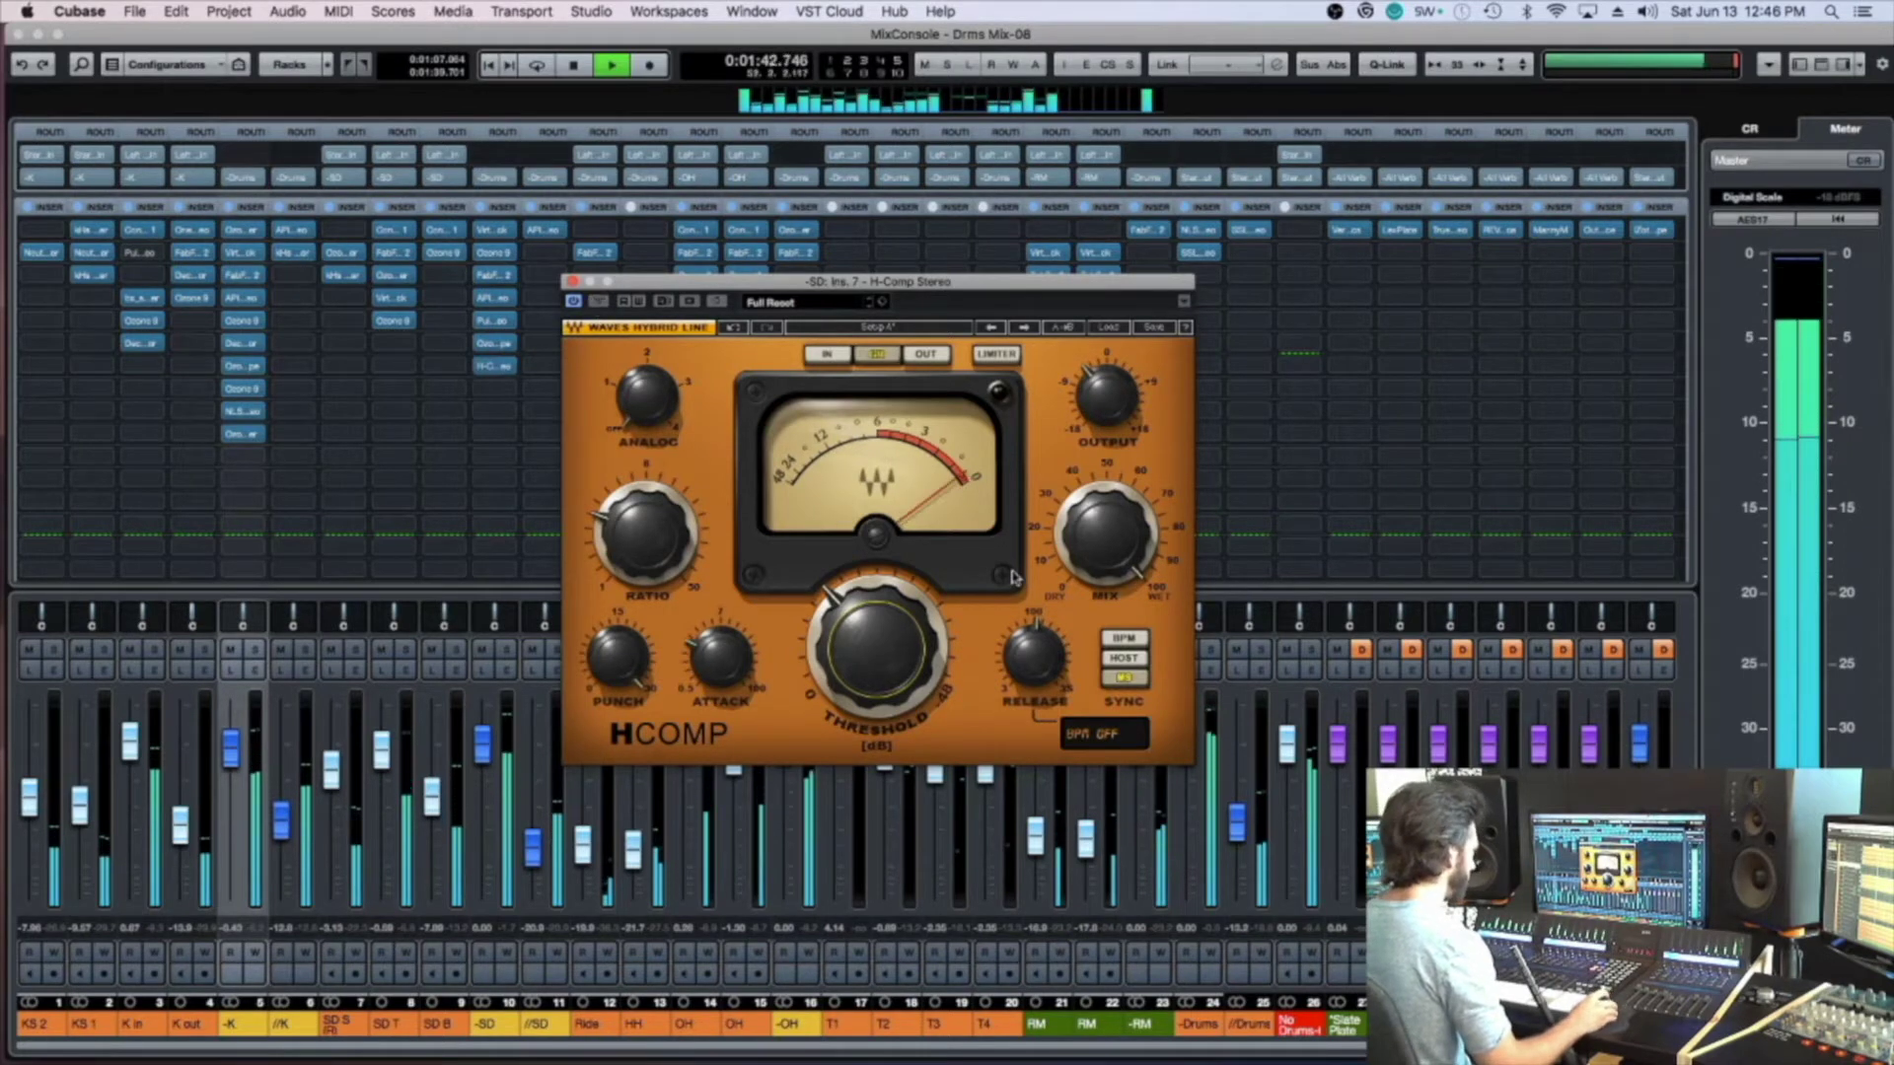
Lower H-Comp's Mix for parallel compression on -SD and match the Output level against the bypassed sound
{"action": "left_click_drag", "start_coordinate": [1107, 513], "coordinate": [1115, 441]}
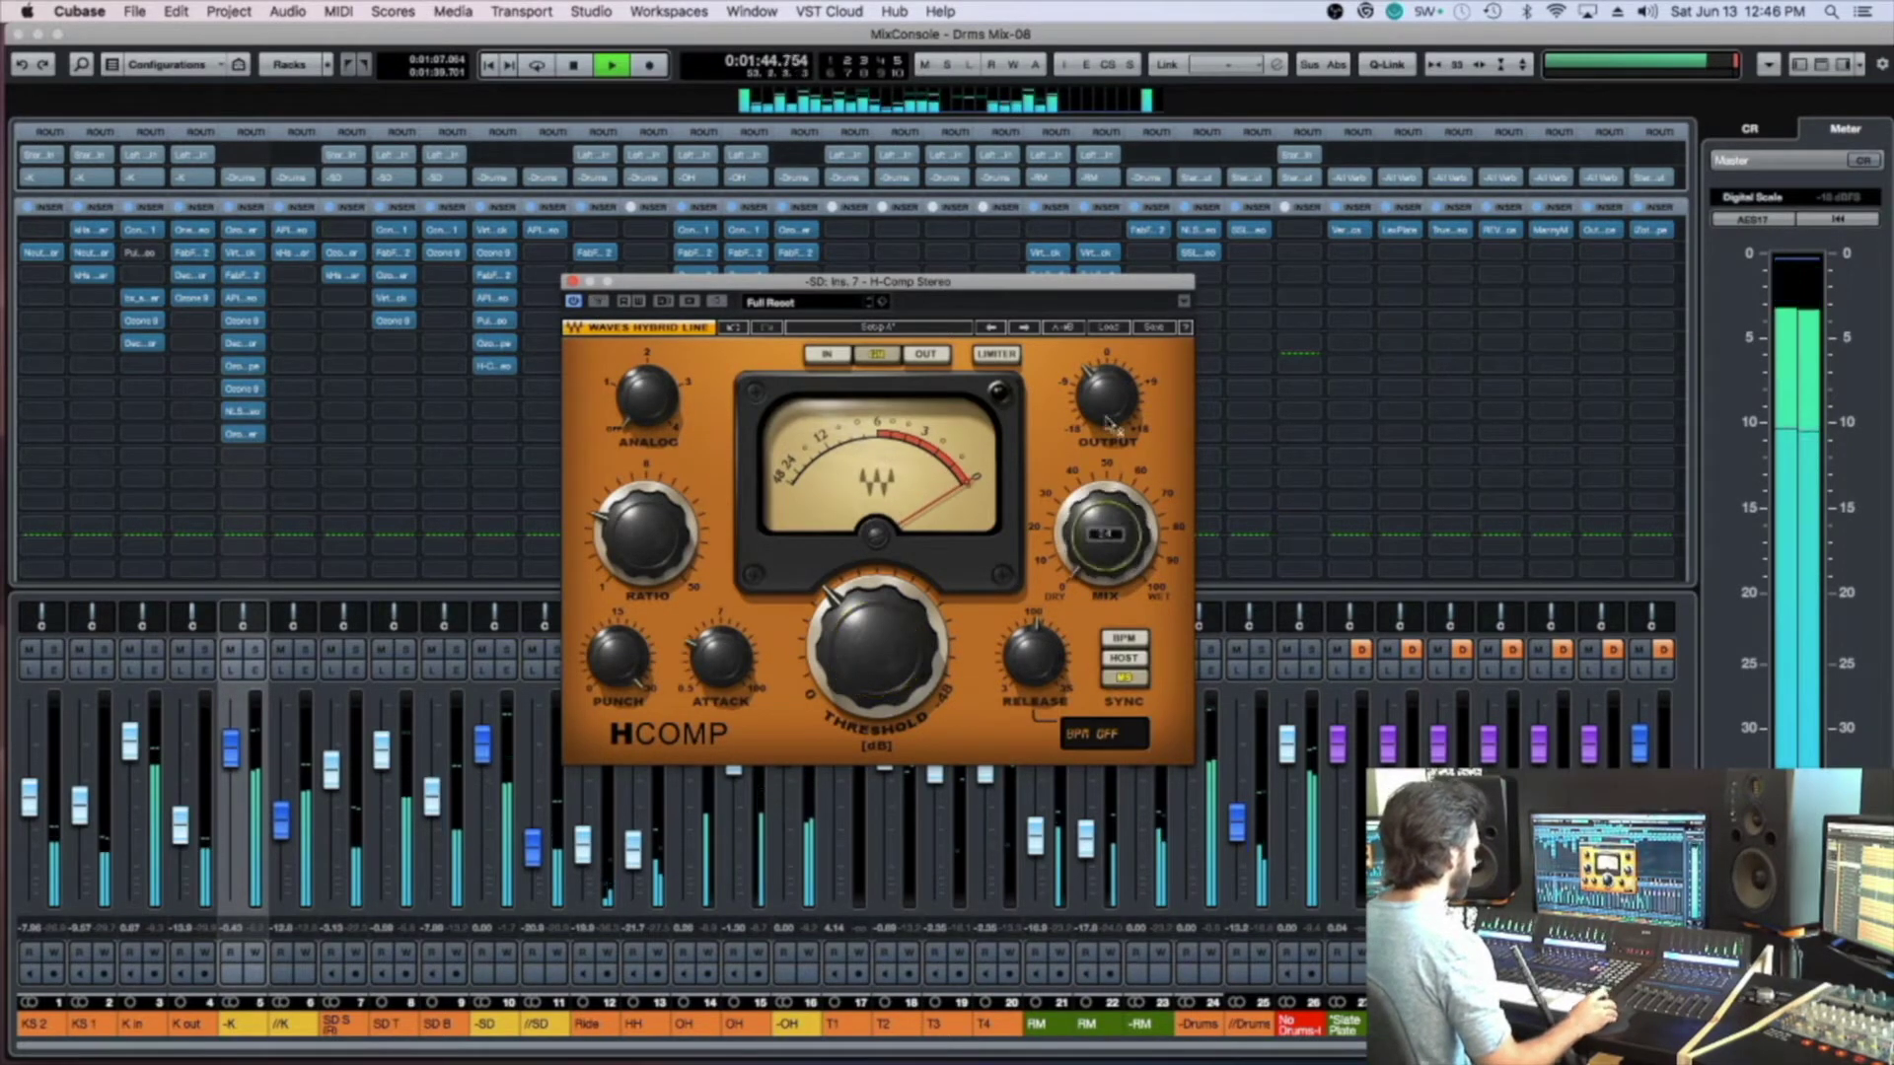
{"action": "left_click", "coordinate": [1108, 391], "text": "alt"}
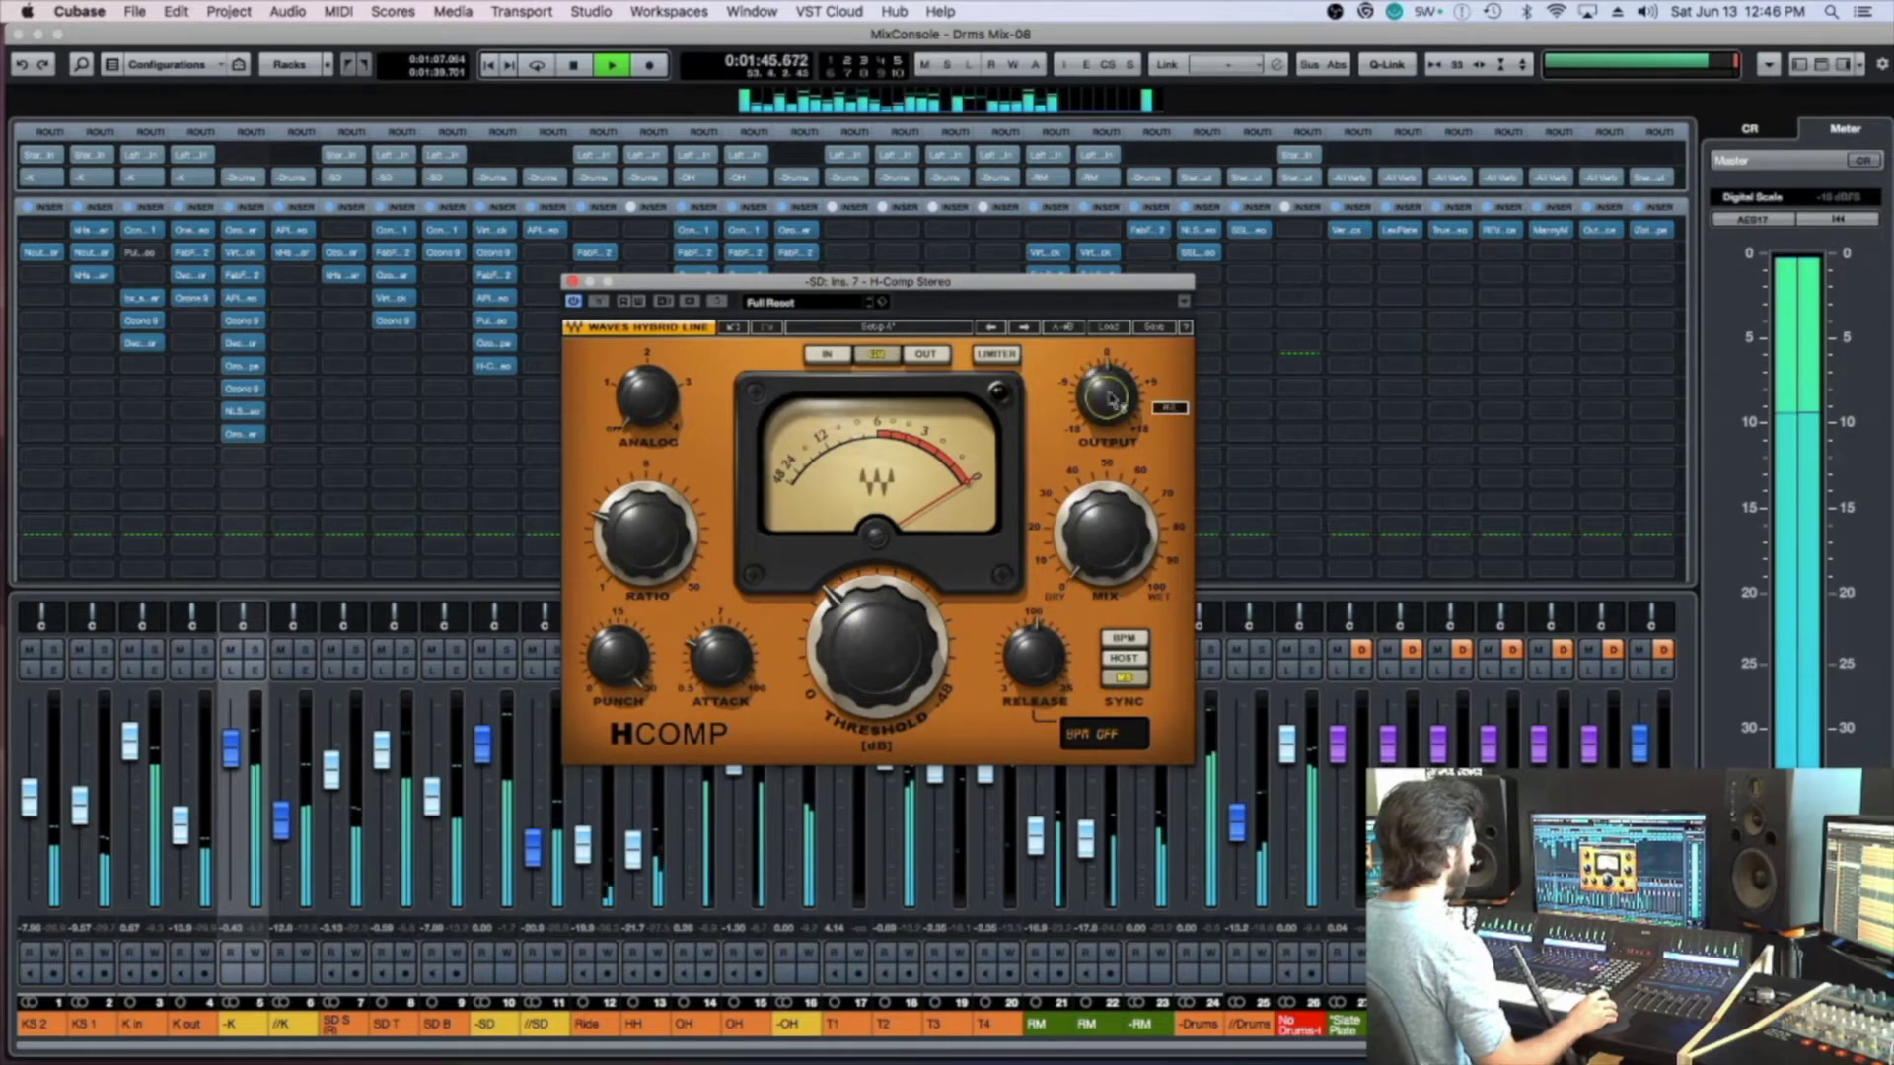
{"action": "key", "text": "KP_1"}
{"action": "left_click", "coordinate": [1102, 541]}
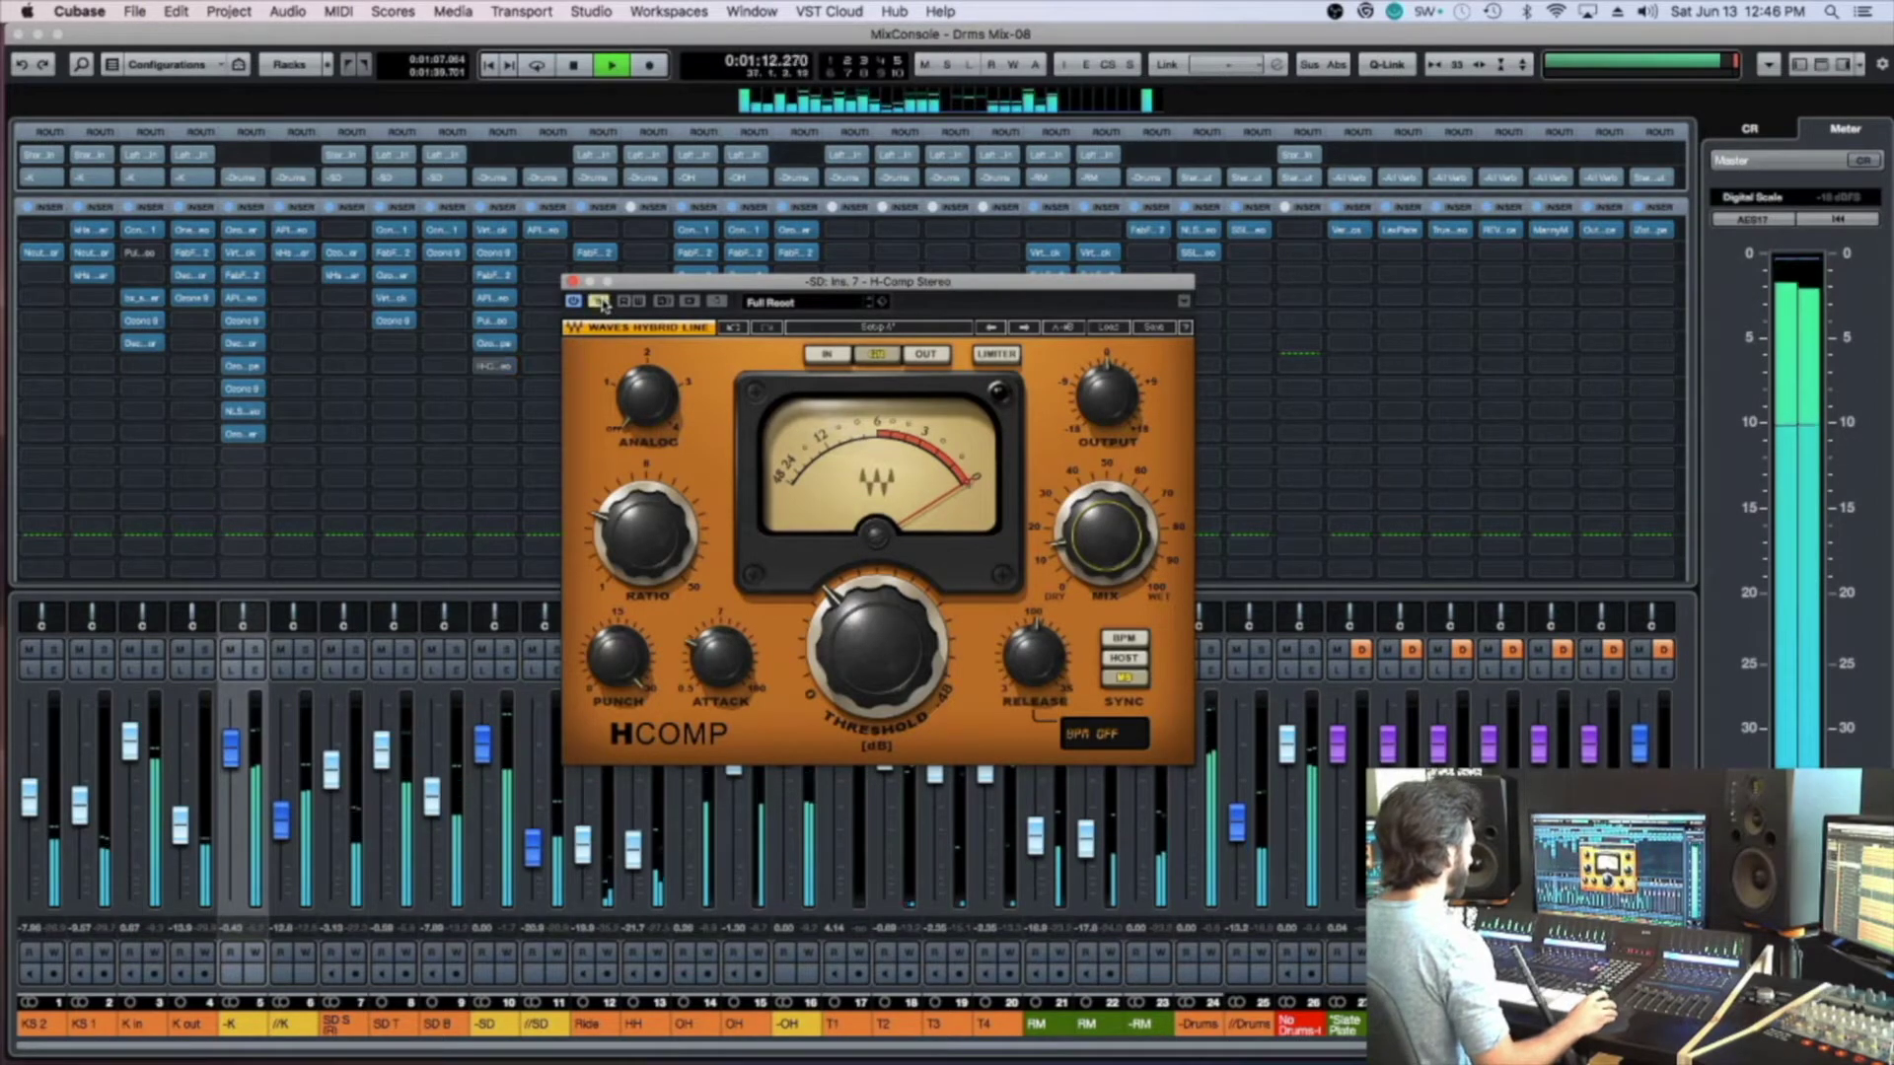
{"action": "left_click", "coordinate": [1112, 380]}
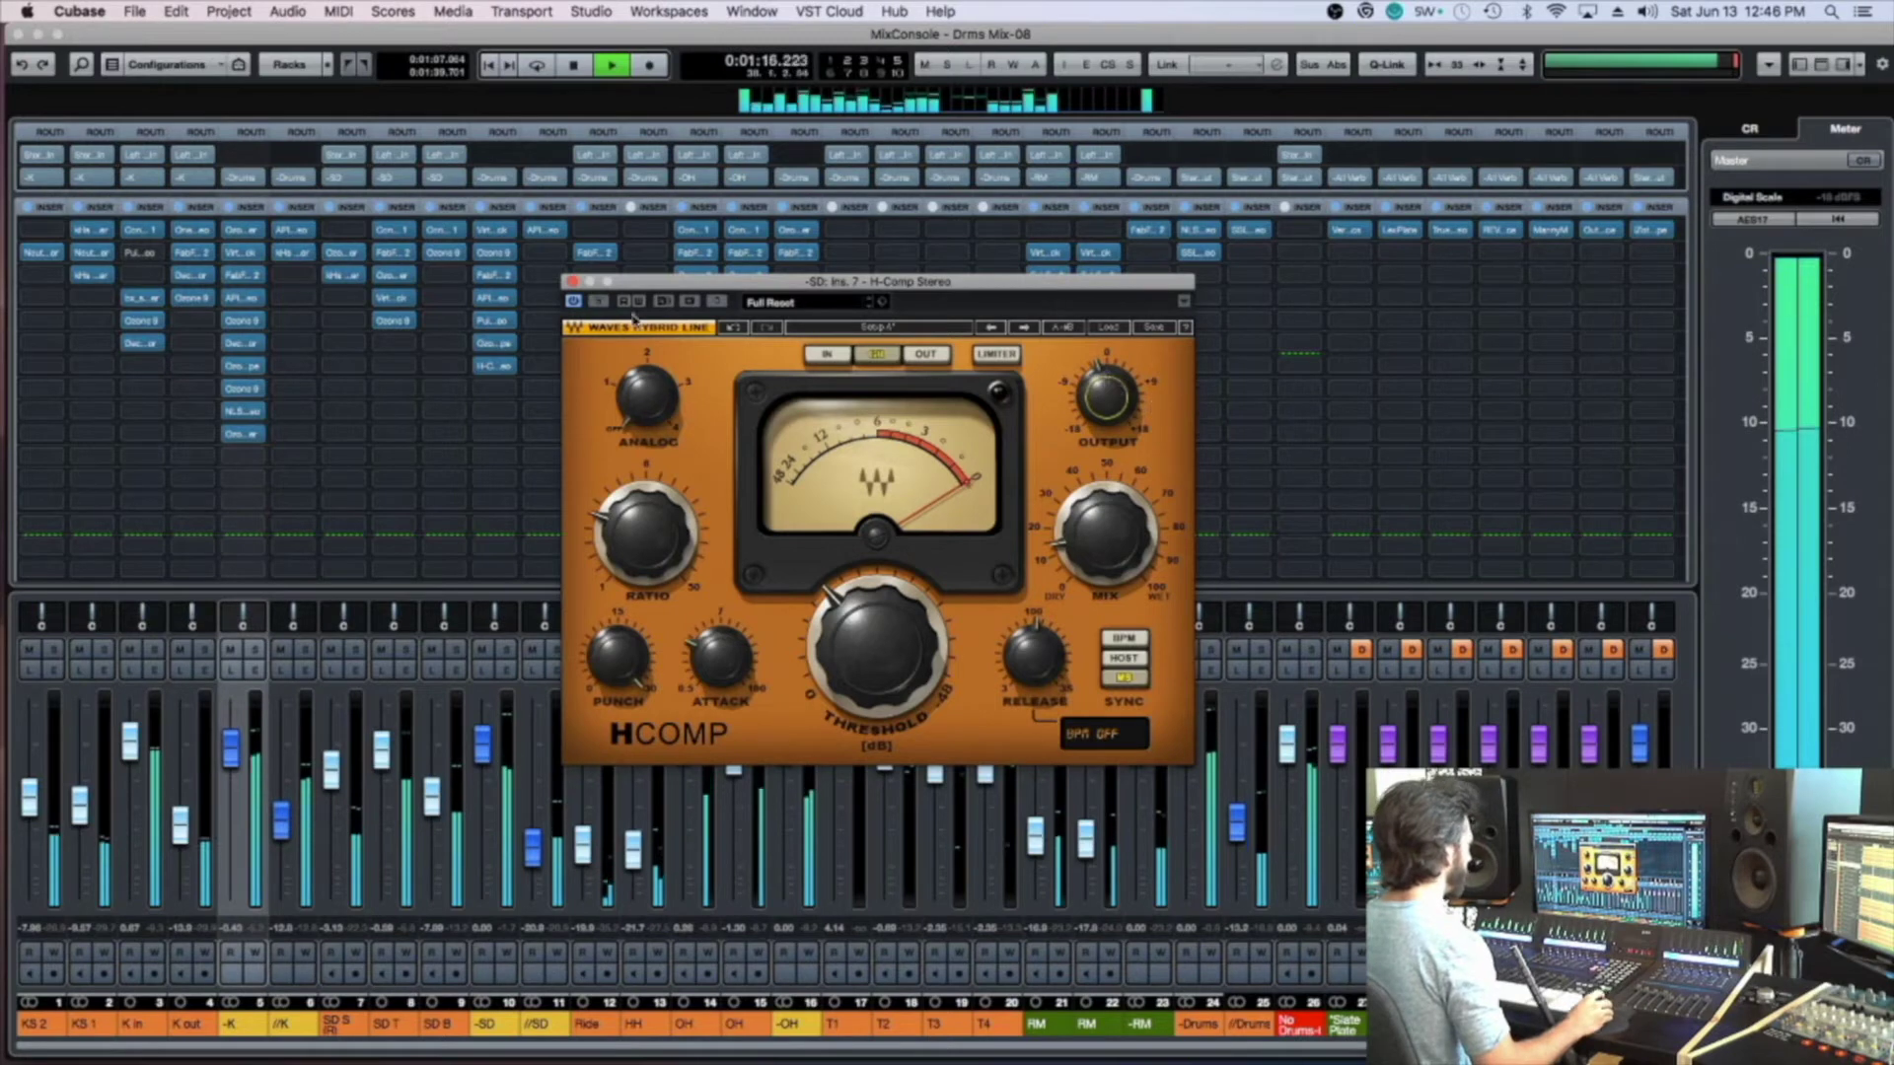
{"action": "left_click", "coordinate": [602, 304]}
{"action": "left_click", "coordinate": [1108, 394]}
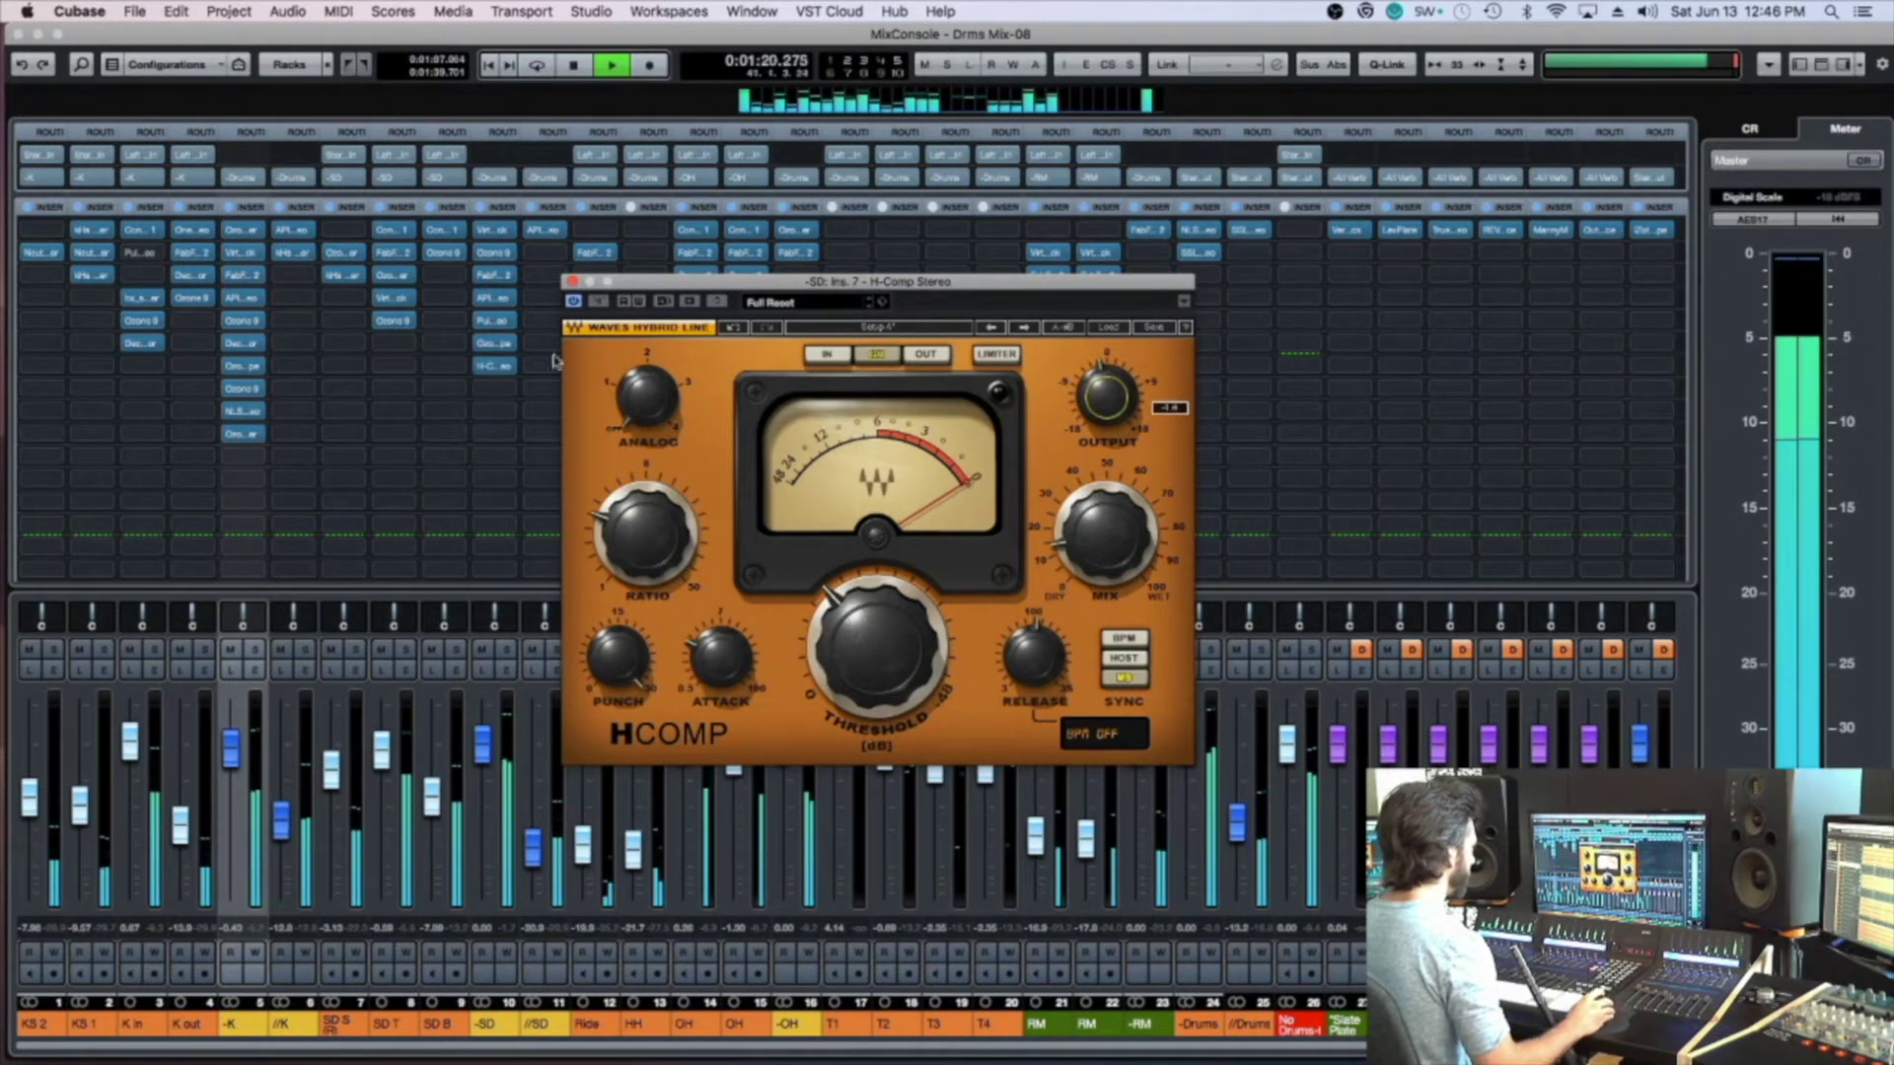
{"action": "left_click", "coordinate": [599, 301]}
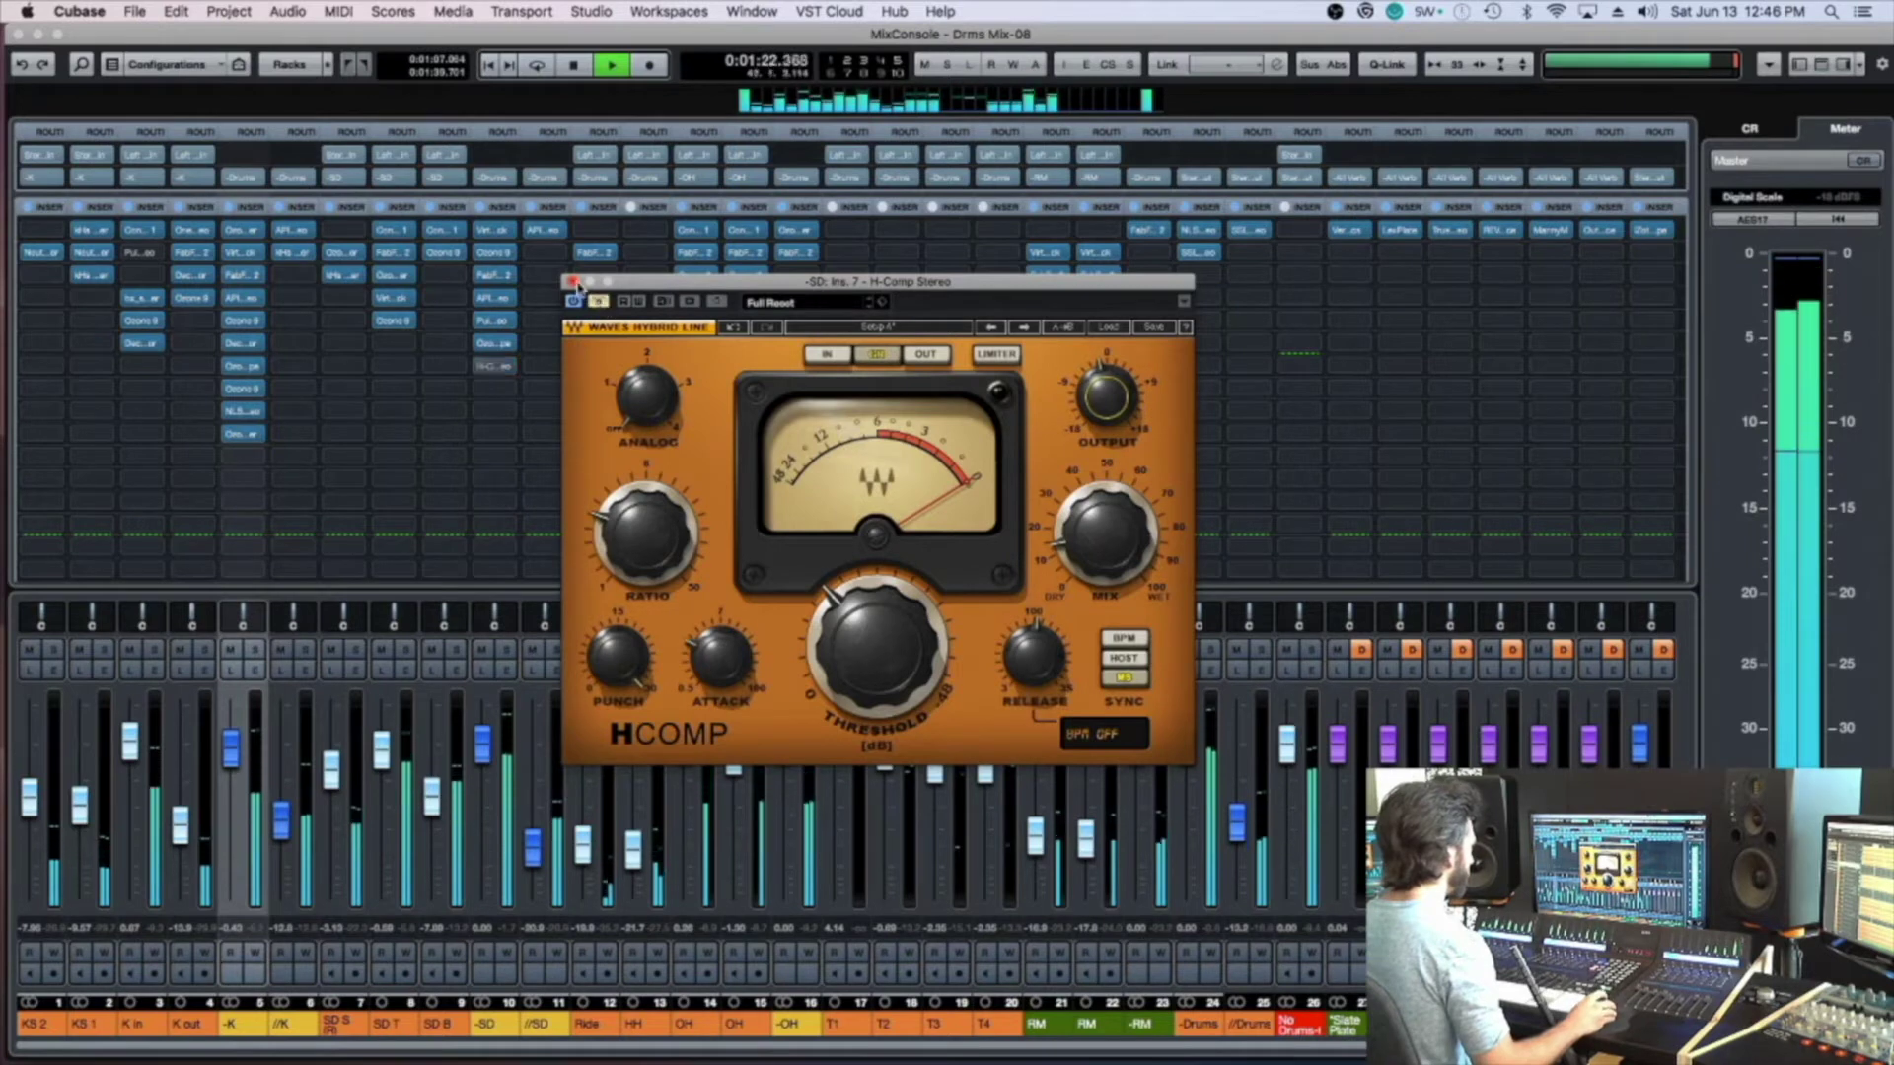
Replace H-Comp in -SD's seventh insert slot with FabFilter Pro-C 2
{"action": "left_click", "coordinate": [496, 368]}
{"action": "left_click", "coordinate": [509, 367]}
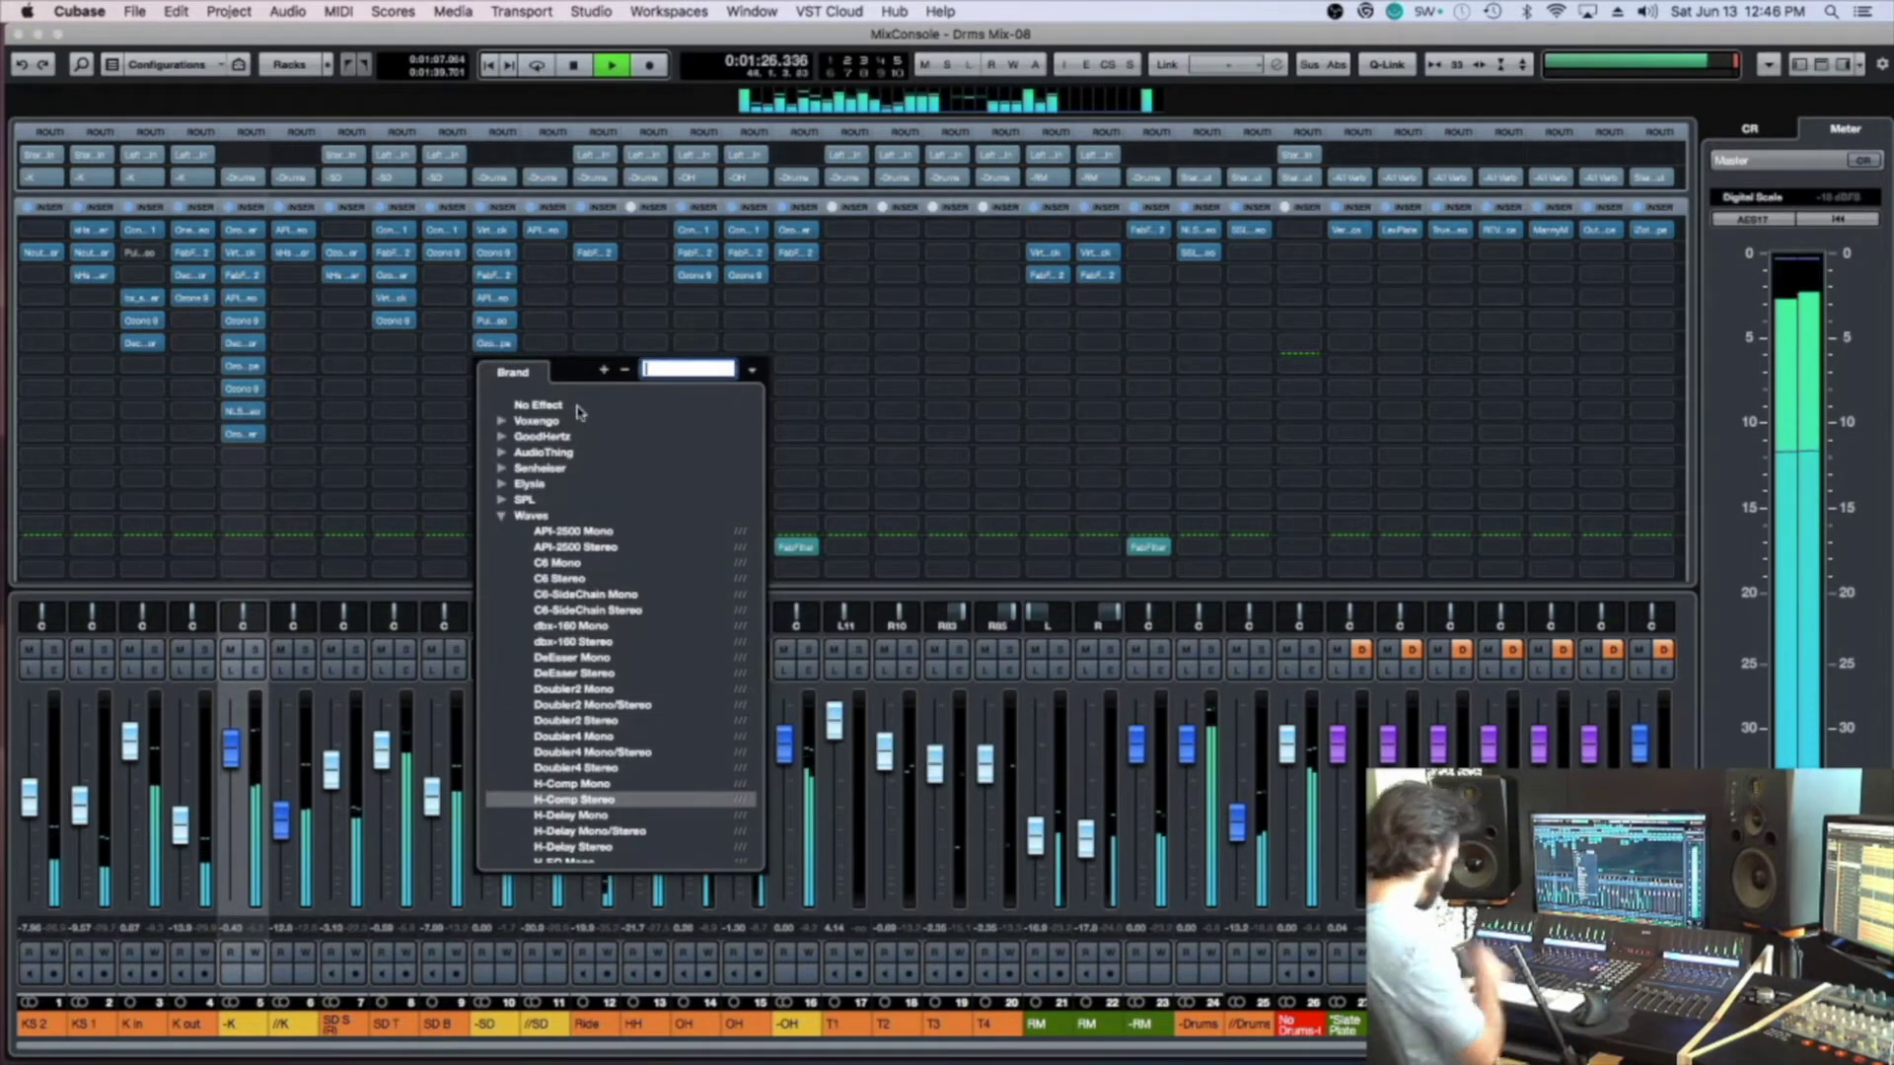
{"action": "type", "text": "pro"}
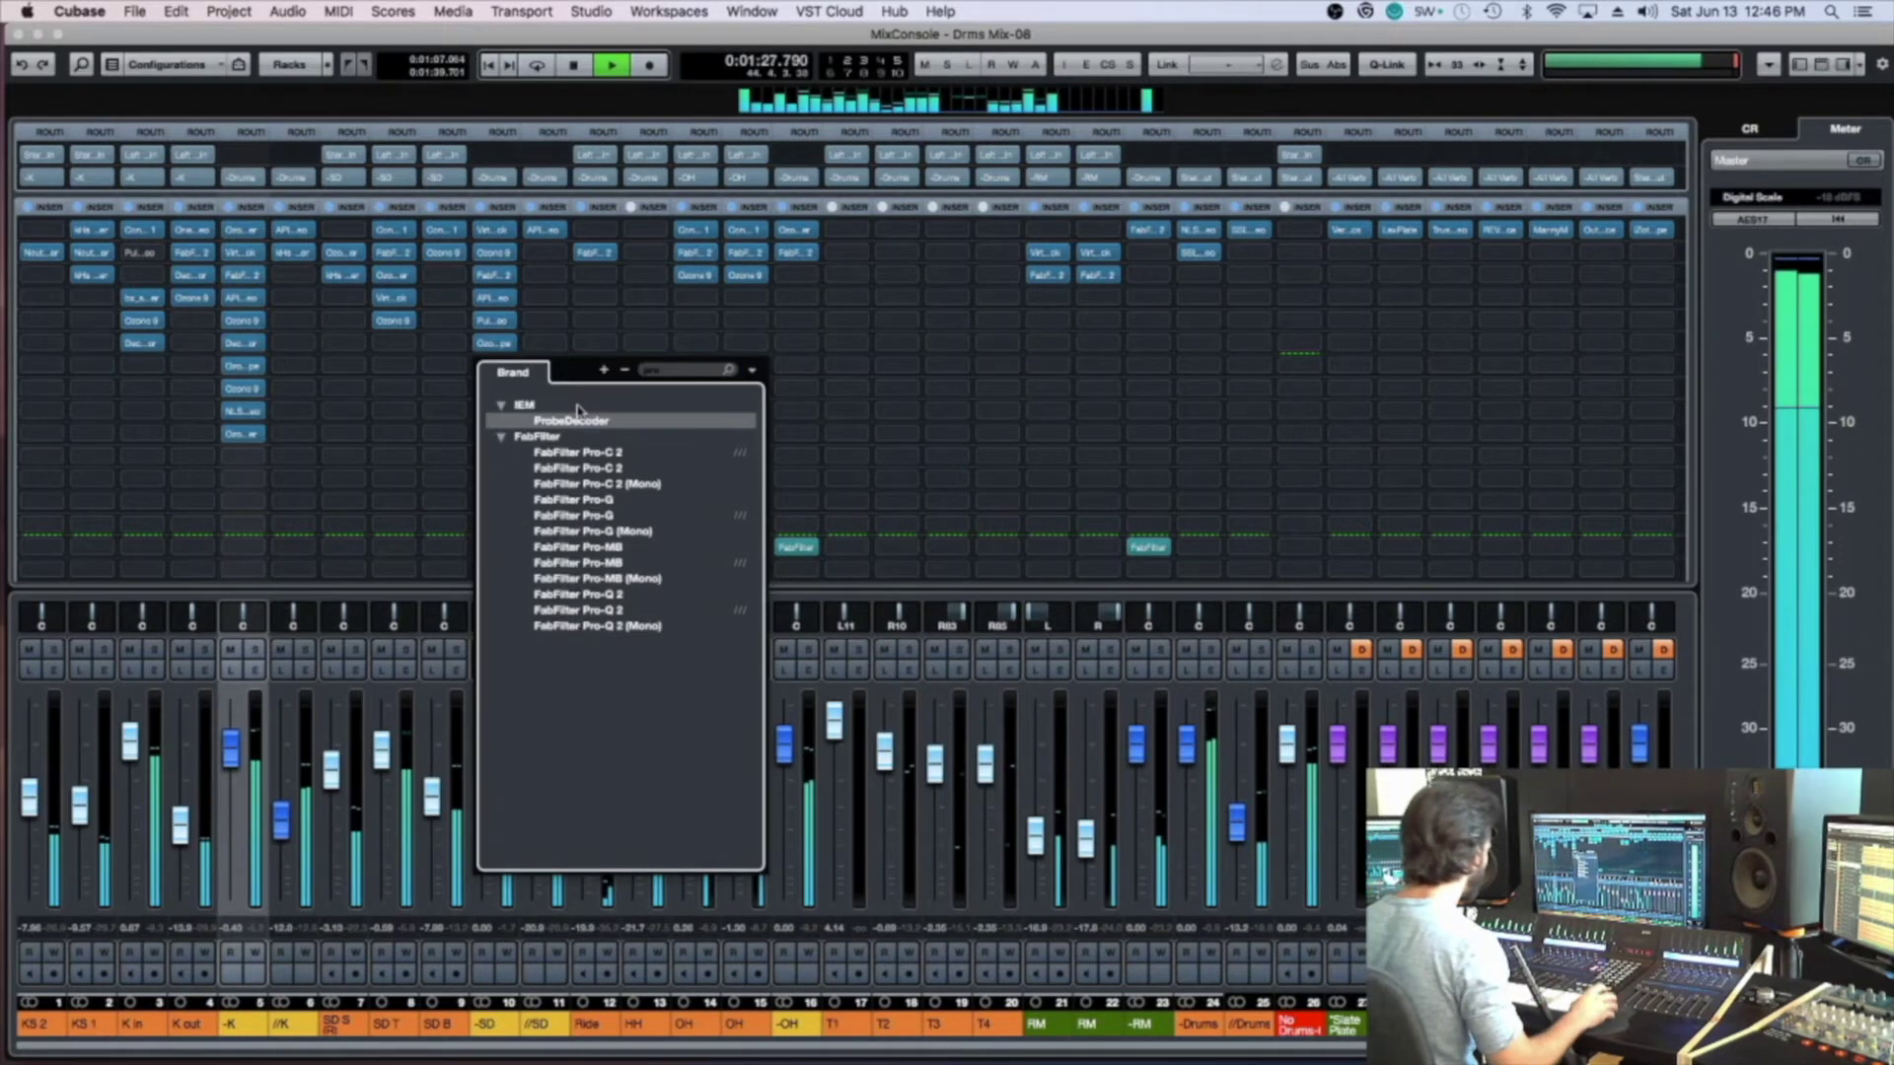
{"action": "double_click", "coordinate": [612, 468]}
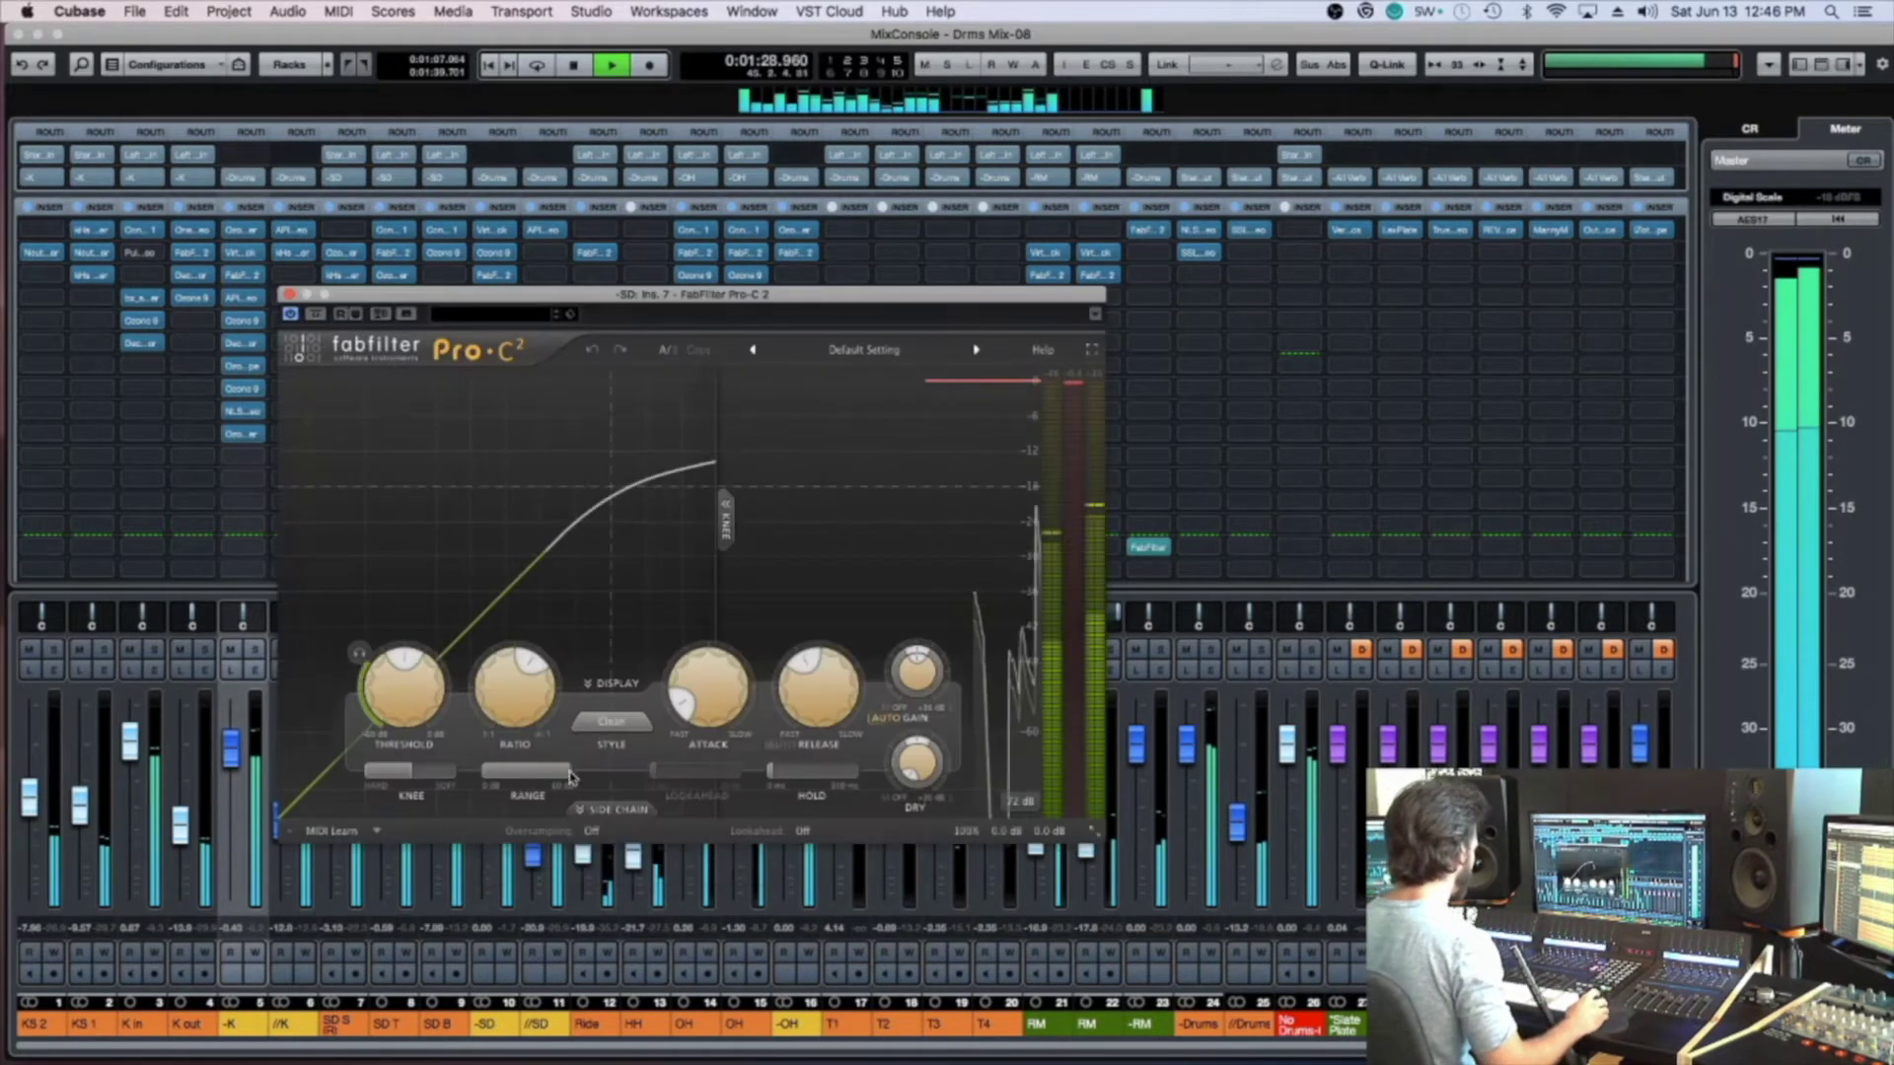
Set the Pro-C 2 compression style on -SD to Punch and its knee to 0 dB
{"action": "left_click", "coordinate": [612, 721]}
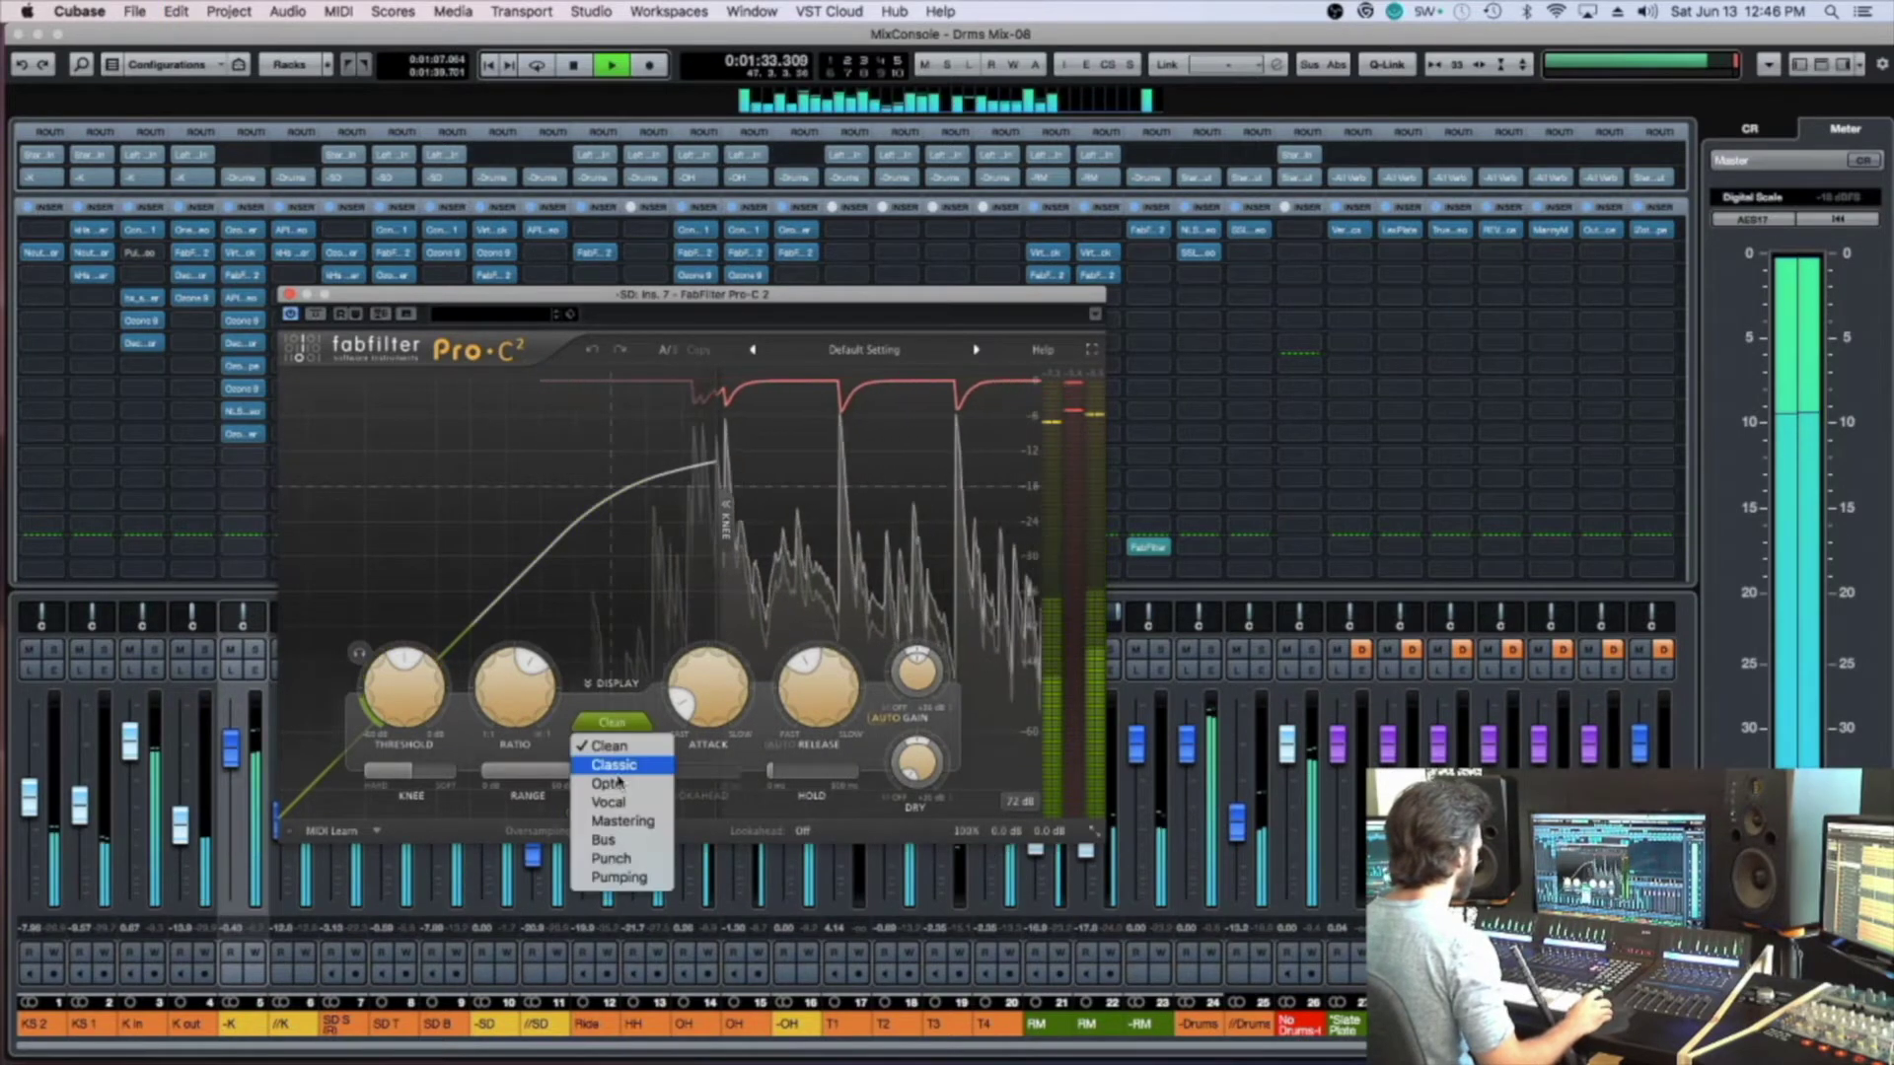
{"action": "left_click", "coordinate": [612, 858]}
{"action": "left_click_drag", "start_coordinate": [402, 773], "coordinate": [366, 772]}
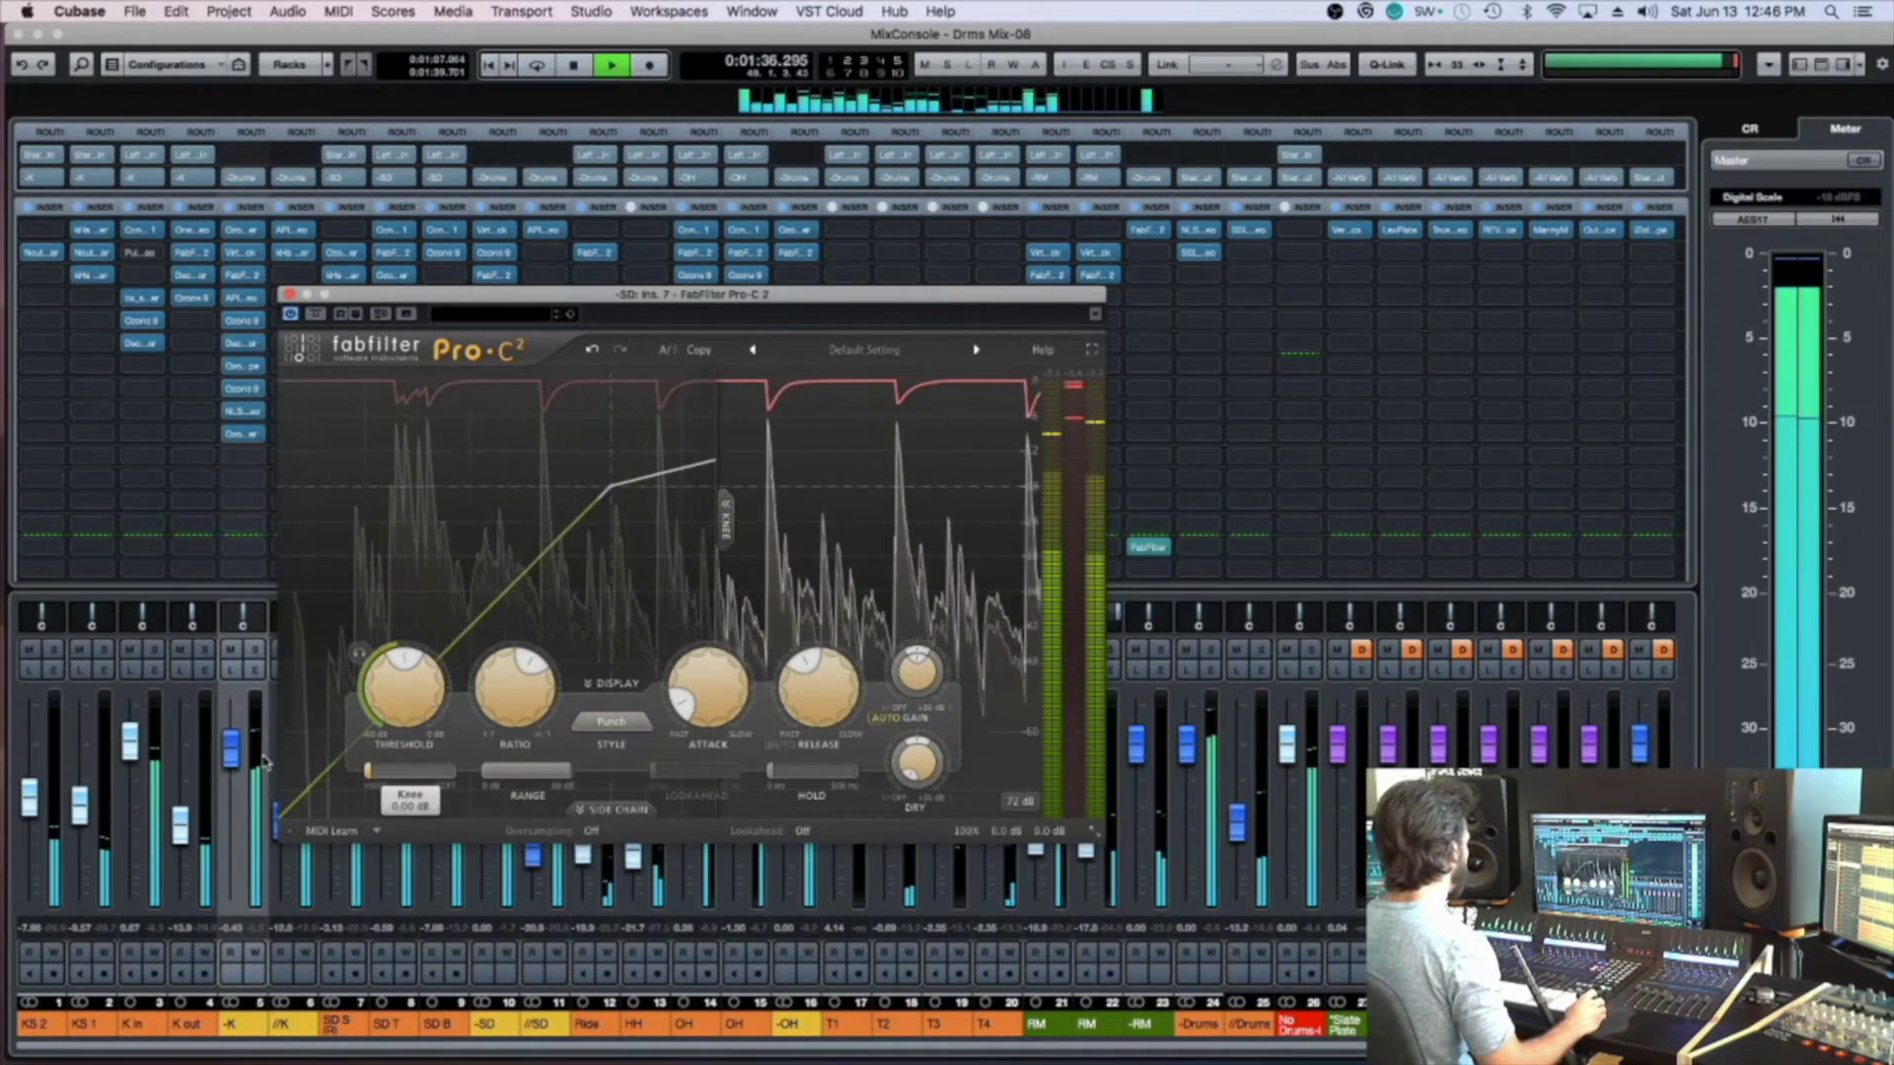
Set Pro-C 2's threshold on -SD to about -14.6 dB, slow the attack slightly and soften the knee while listening
{"action": "left_click_drag", "start_coordinate": [403, 707], "coordinate": [401, 673]}
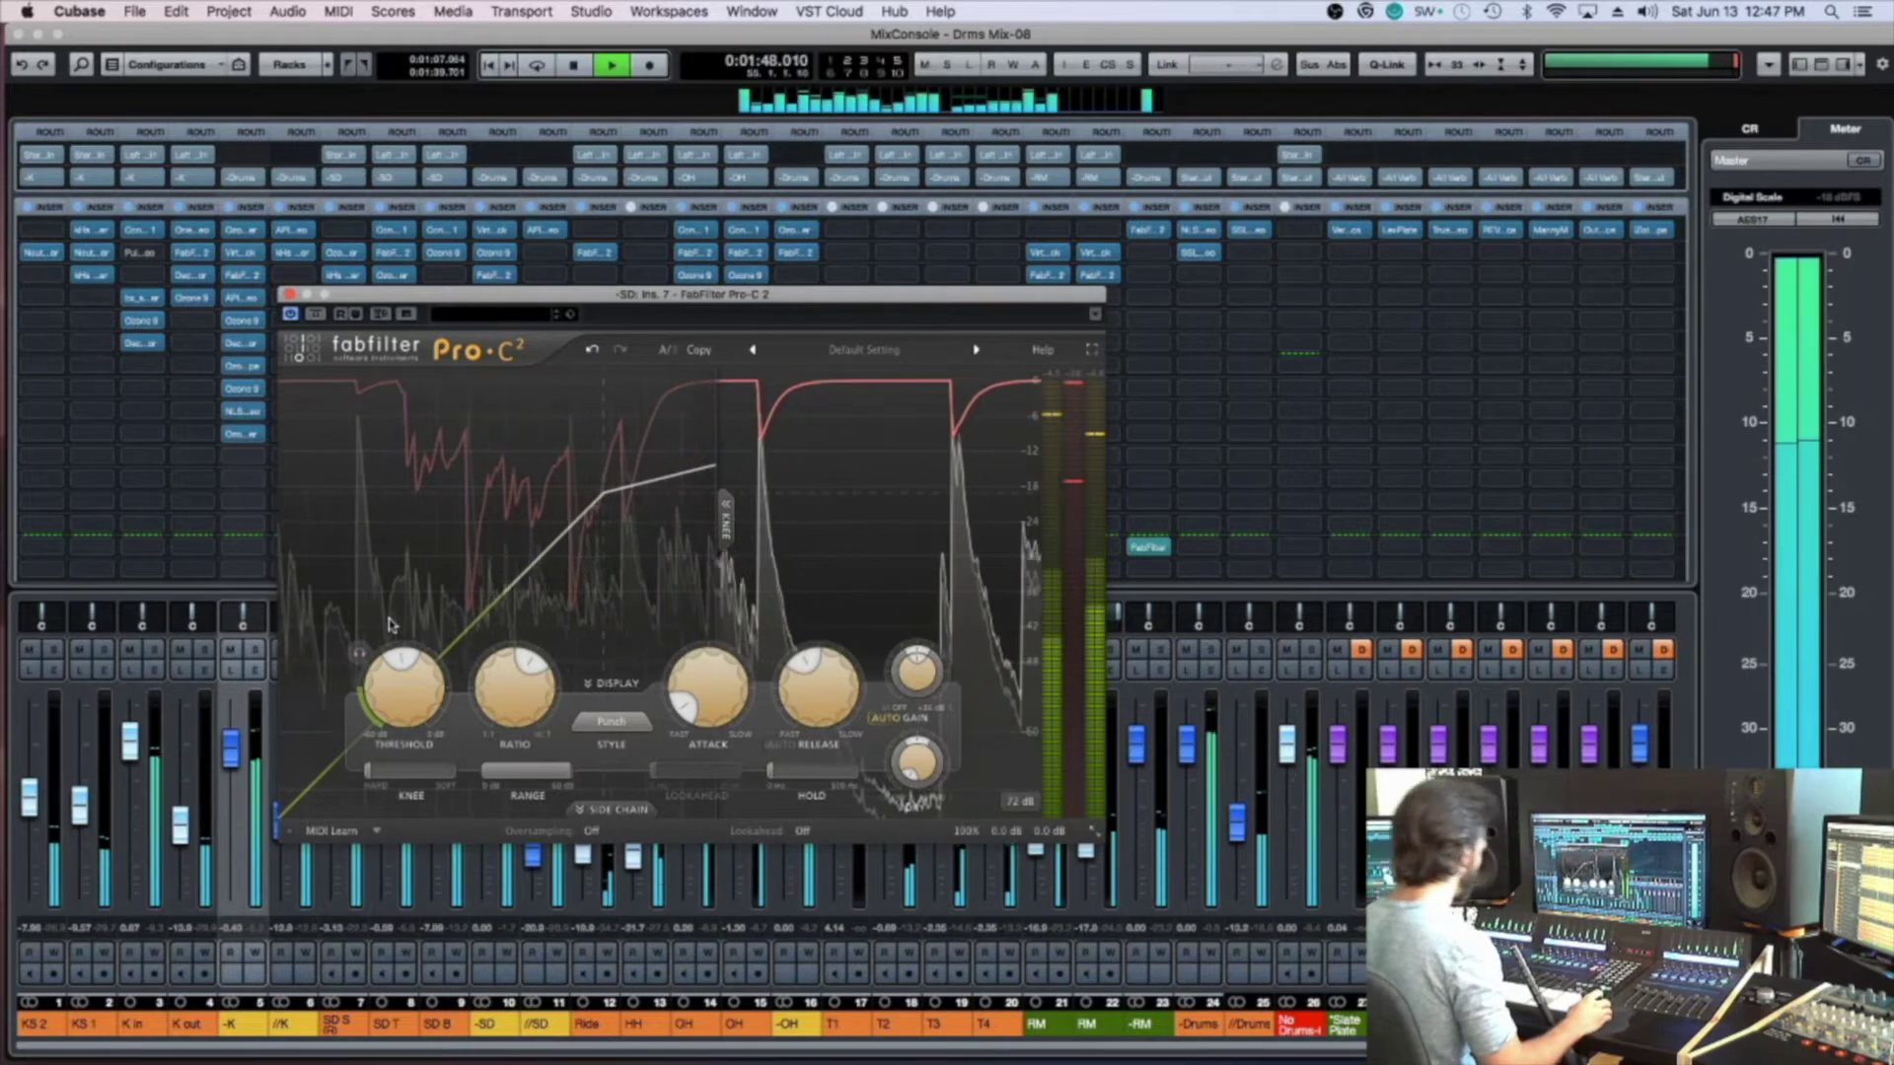
{"action": "mouse_move", "coordinate": [393, 663]}
{"action": "left_mouse_down"}
{"action": "mouse_move", "coordinate": [405, 623]}
{"action": "mouse_move", "coordinate": [415, 666]}
{"action": "left_mouse_up"}
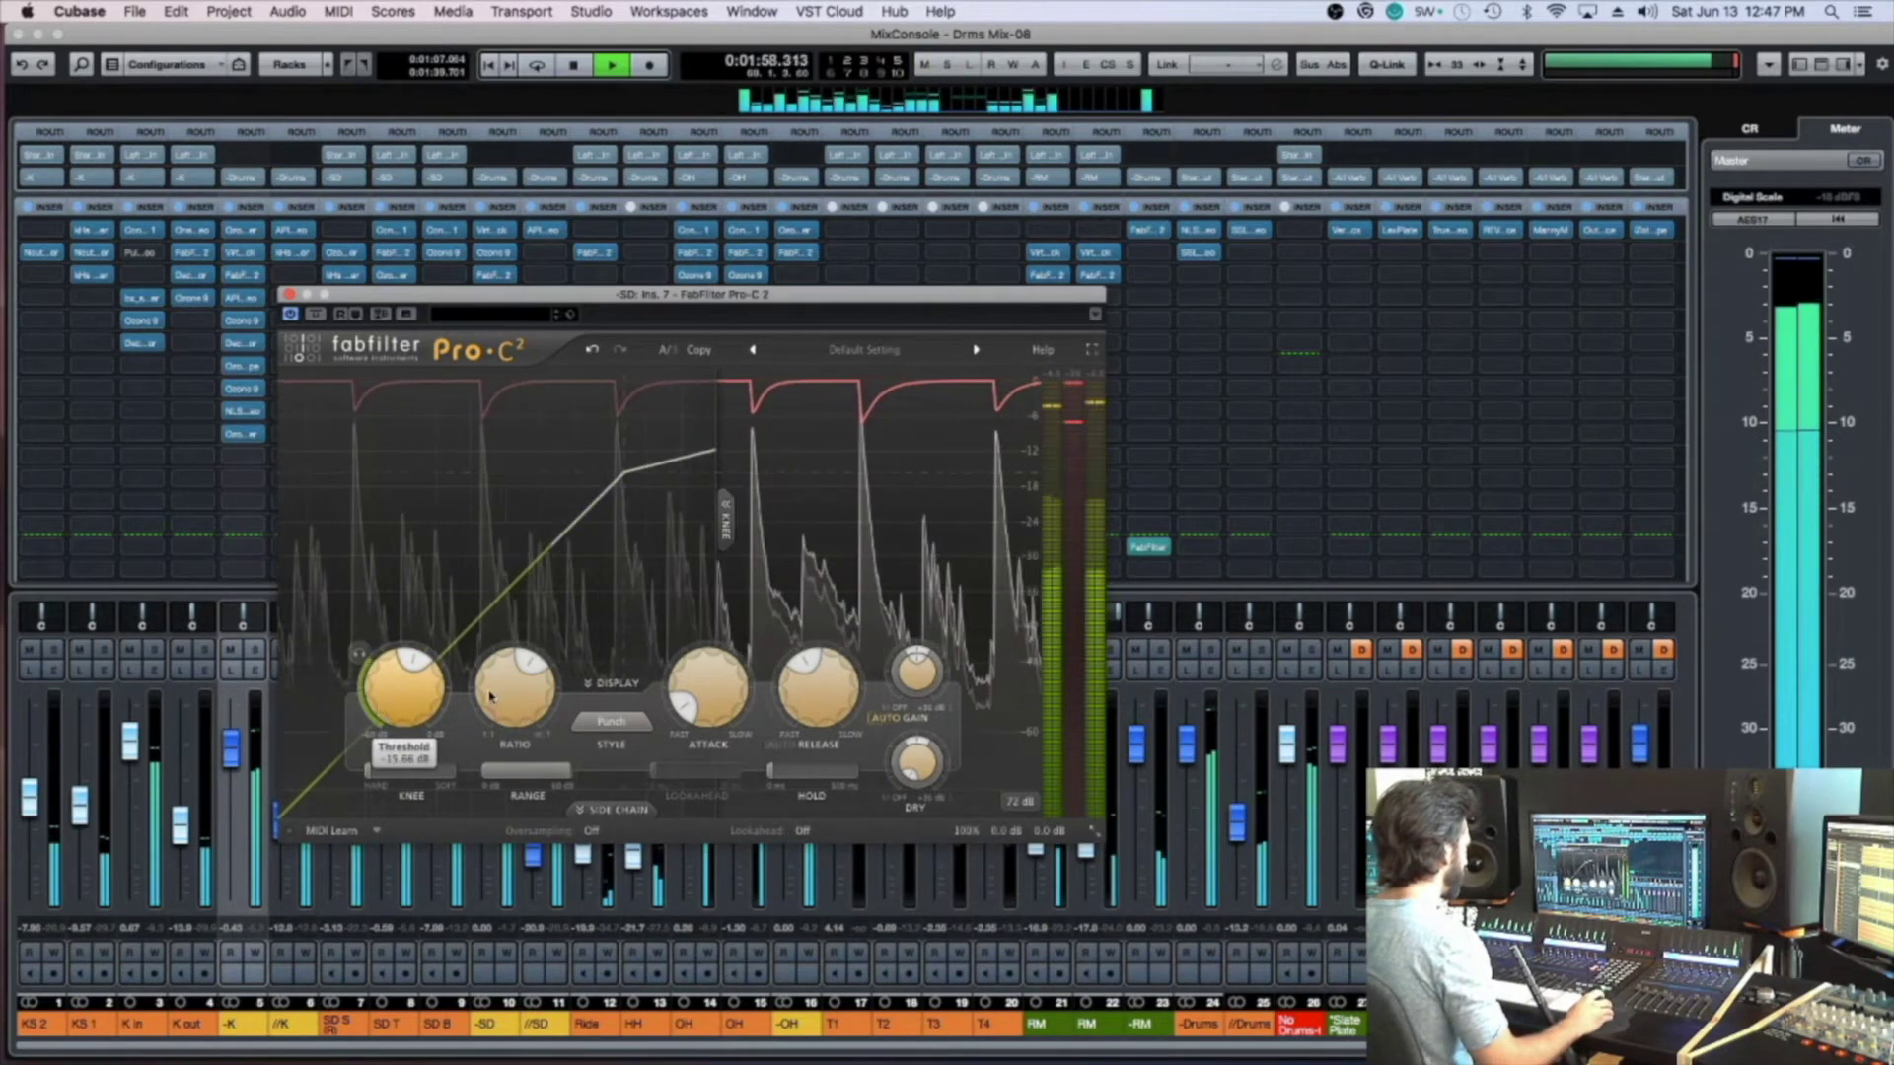
{"action": "left_click_drag", "start_coordinate": [699, 702], "coordinate": [690, 674]}
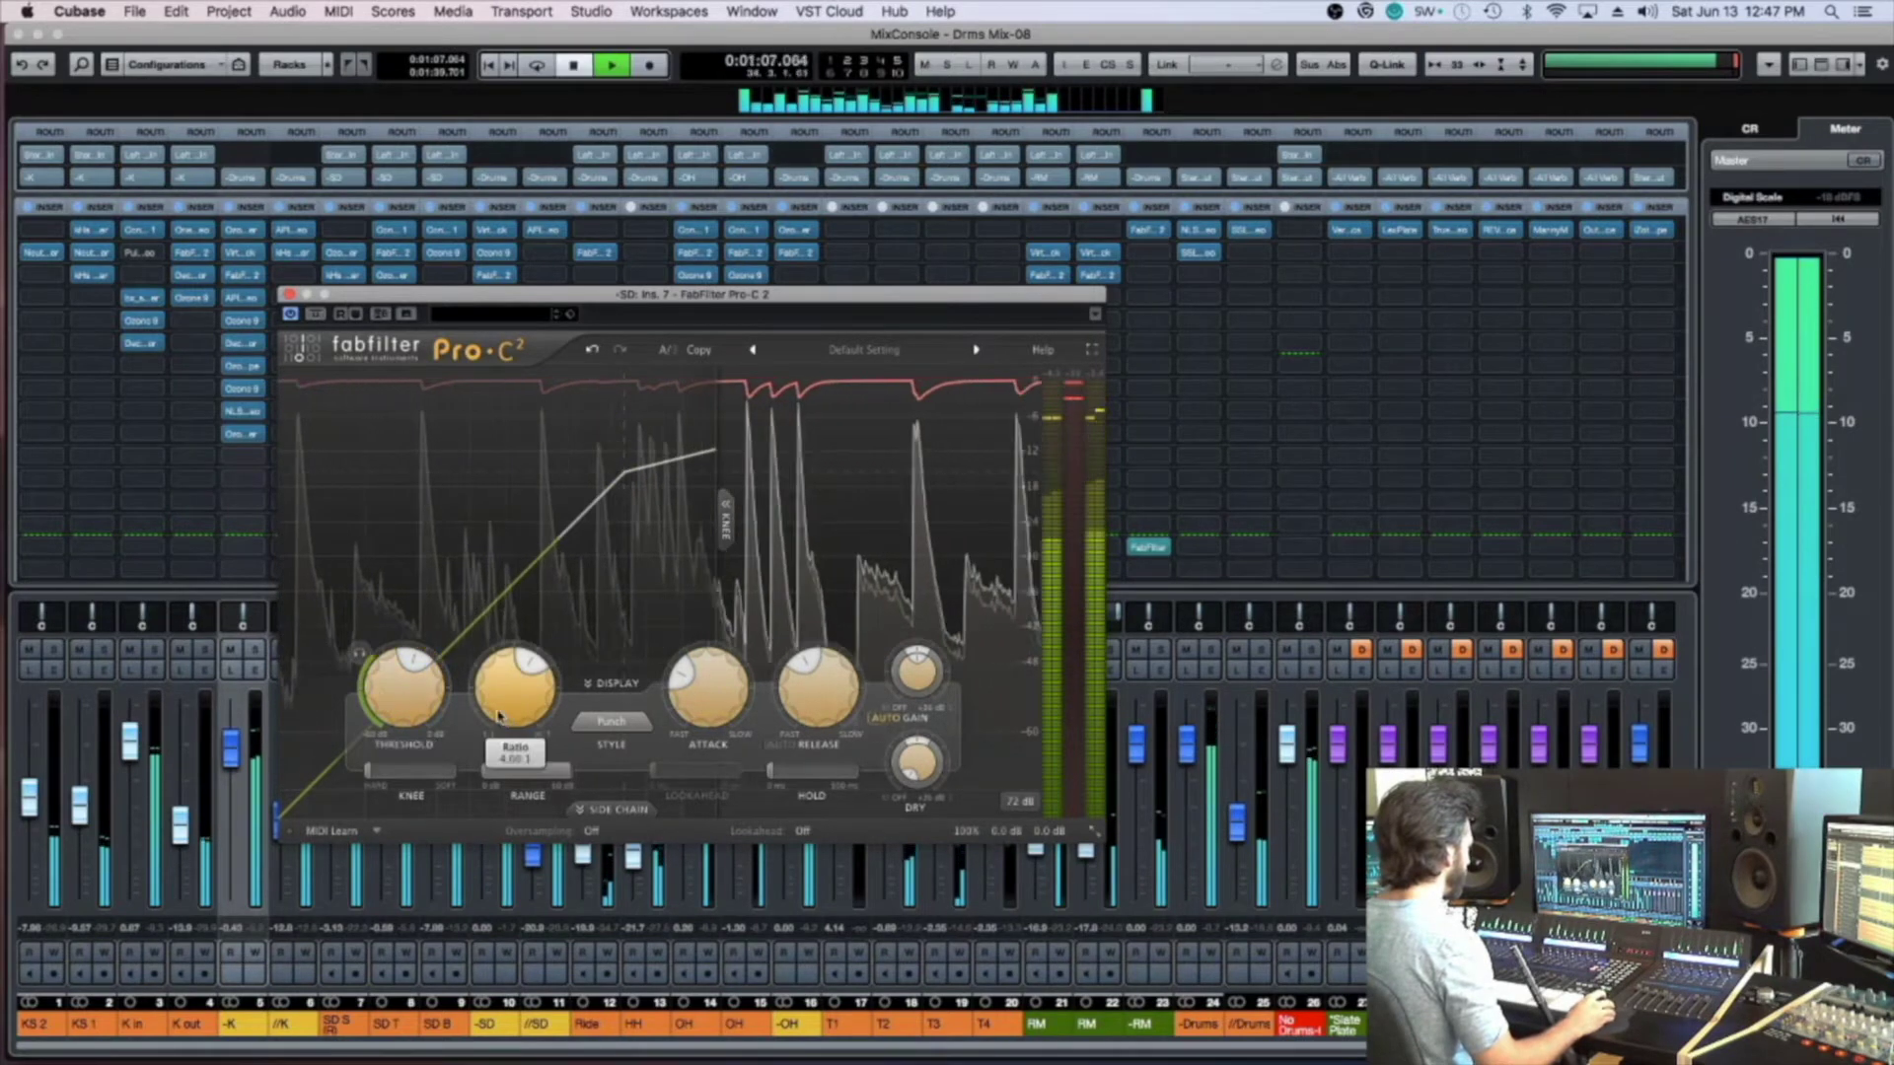
{"action": "key", "text": "space"}
{"action": "left_click_drag", "start_coordinate": [400, 718], "coordinate": [399, 711]}
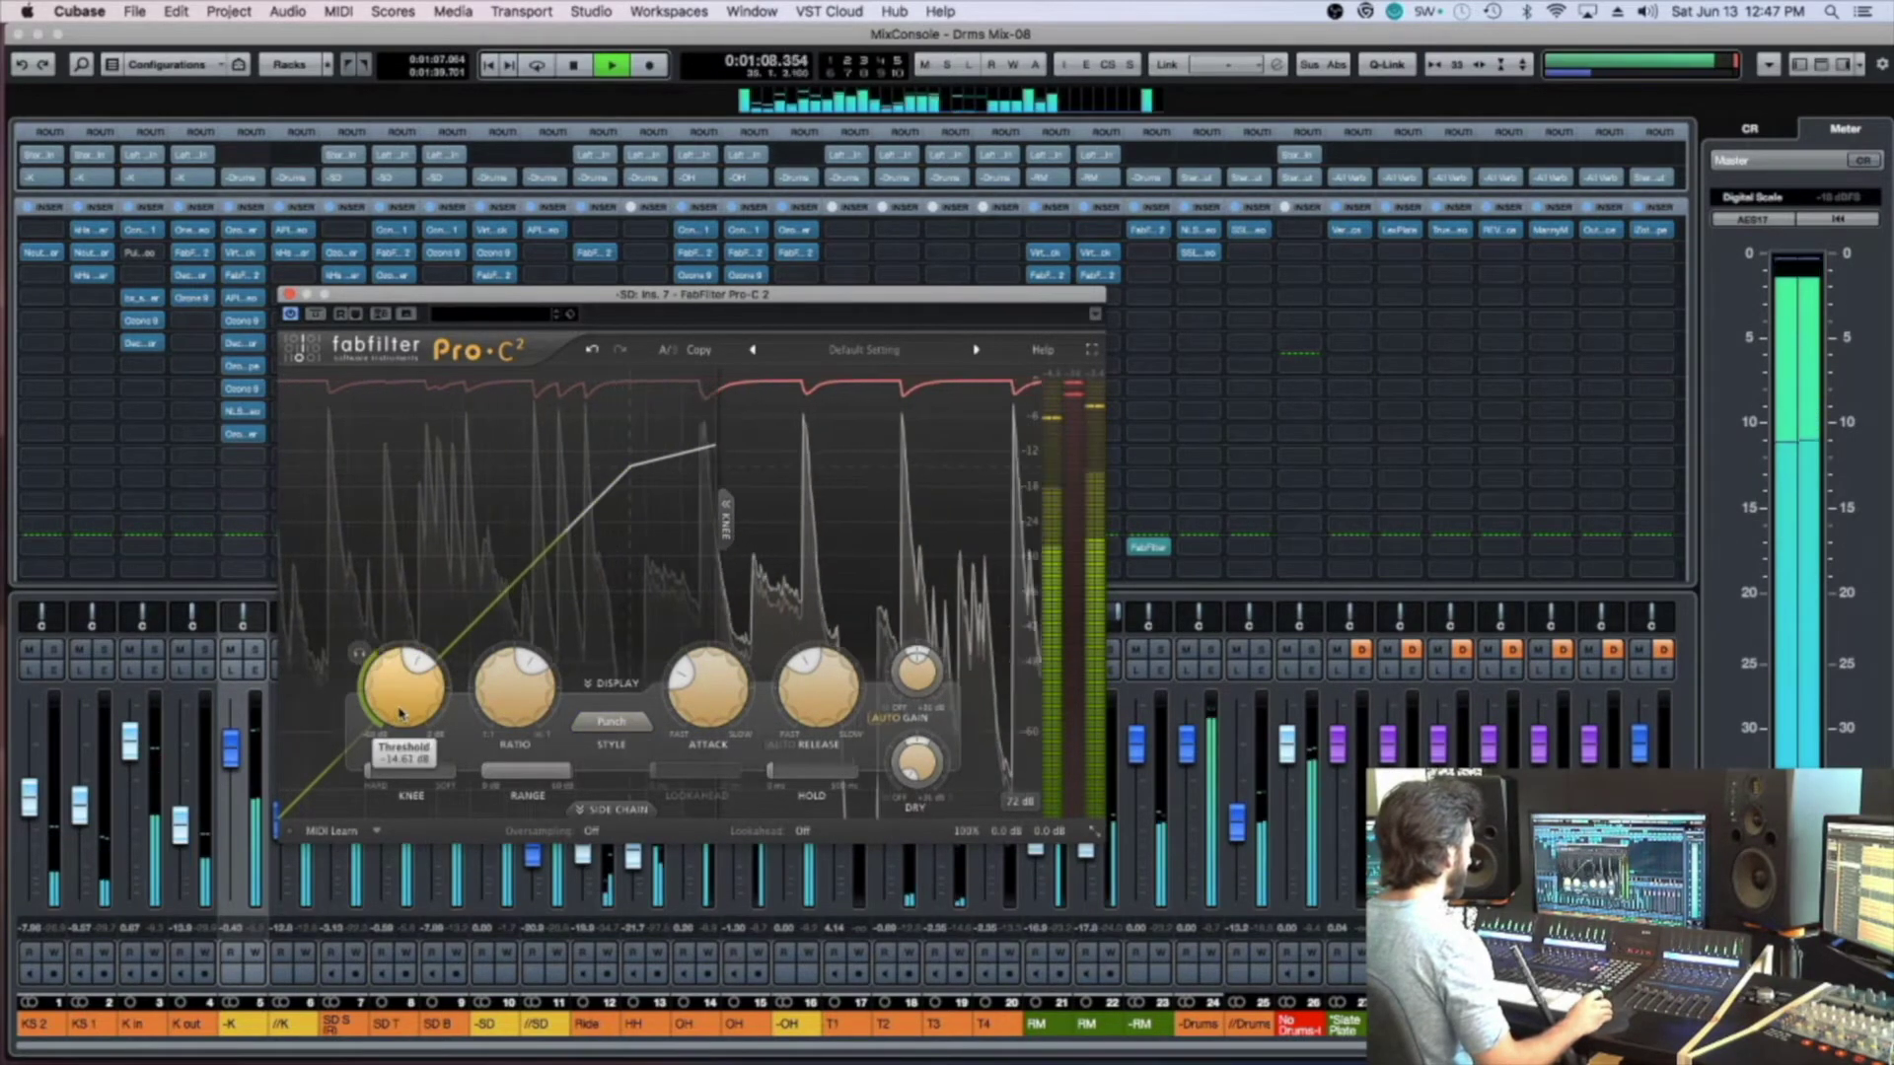
{"action": "left_click_drag", "start_coordinate": [427, 773], "coordinate": [450, 774]}
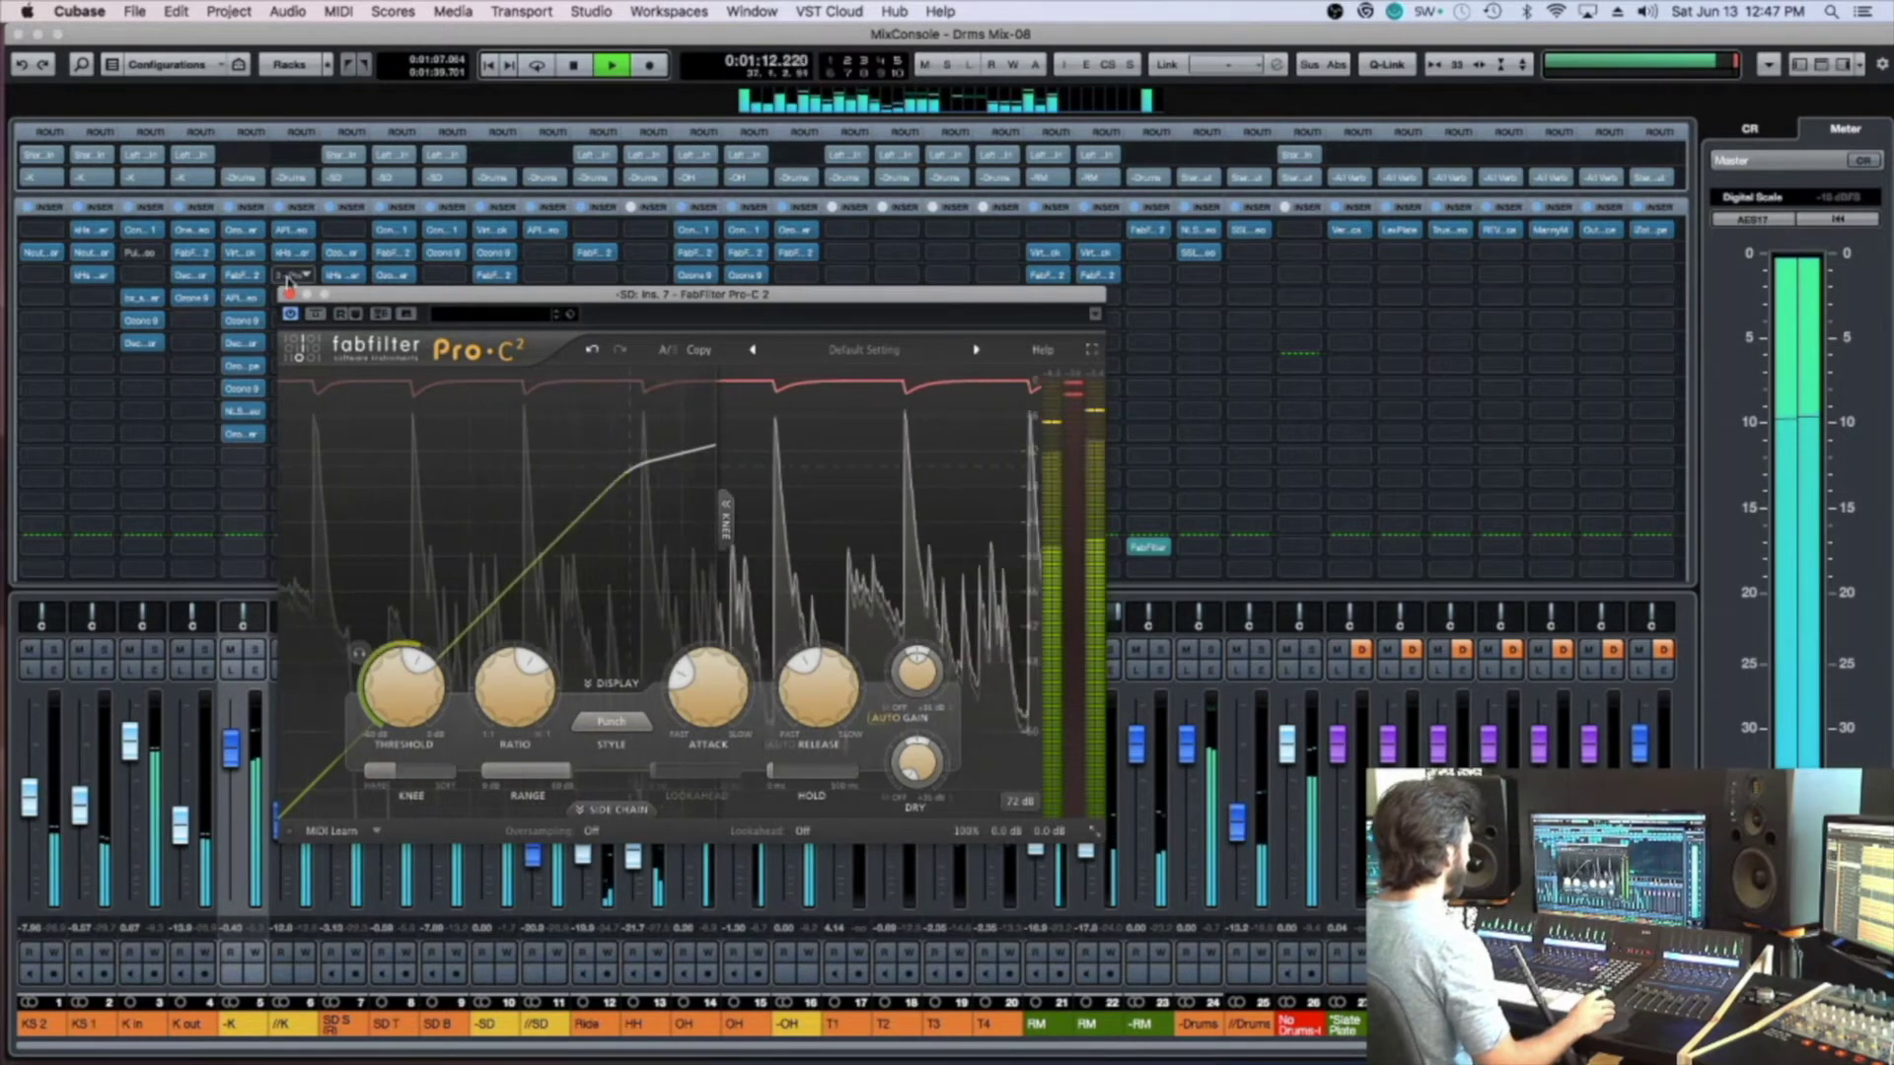
{"action": "key", "text": "super+w"}
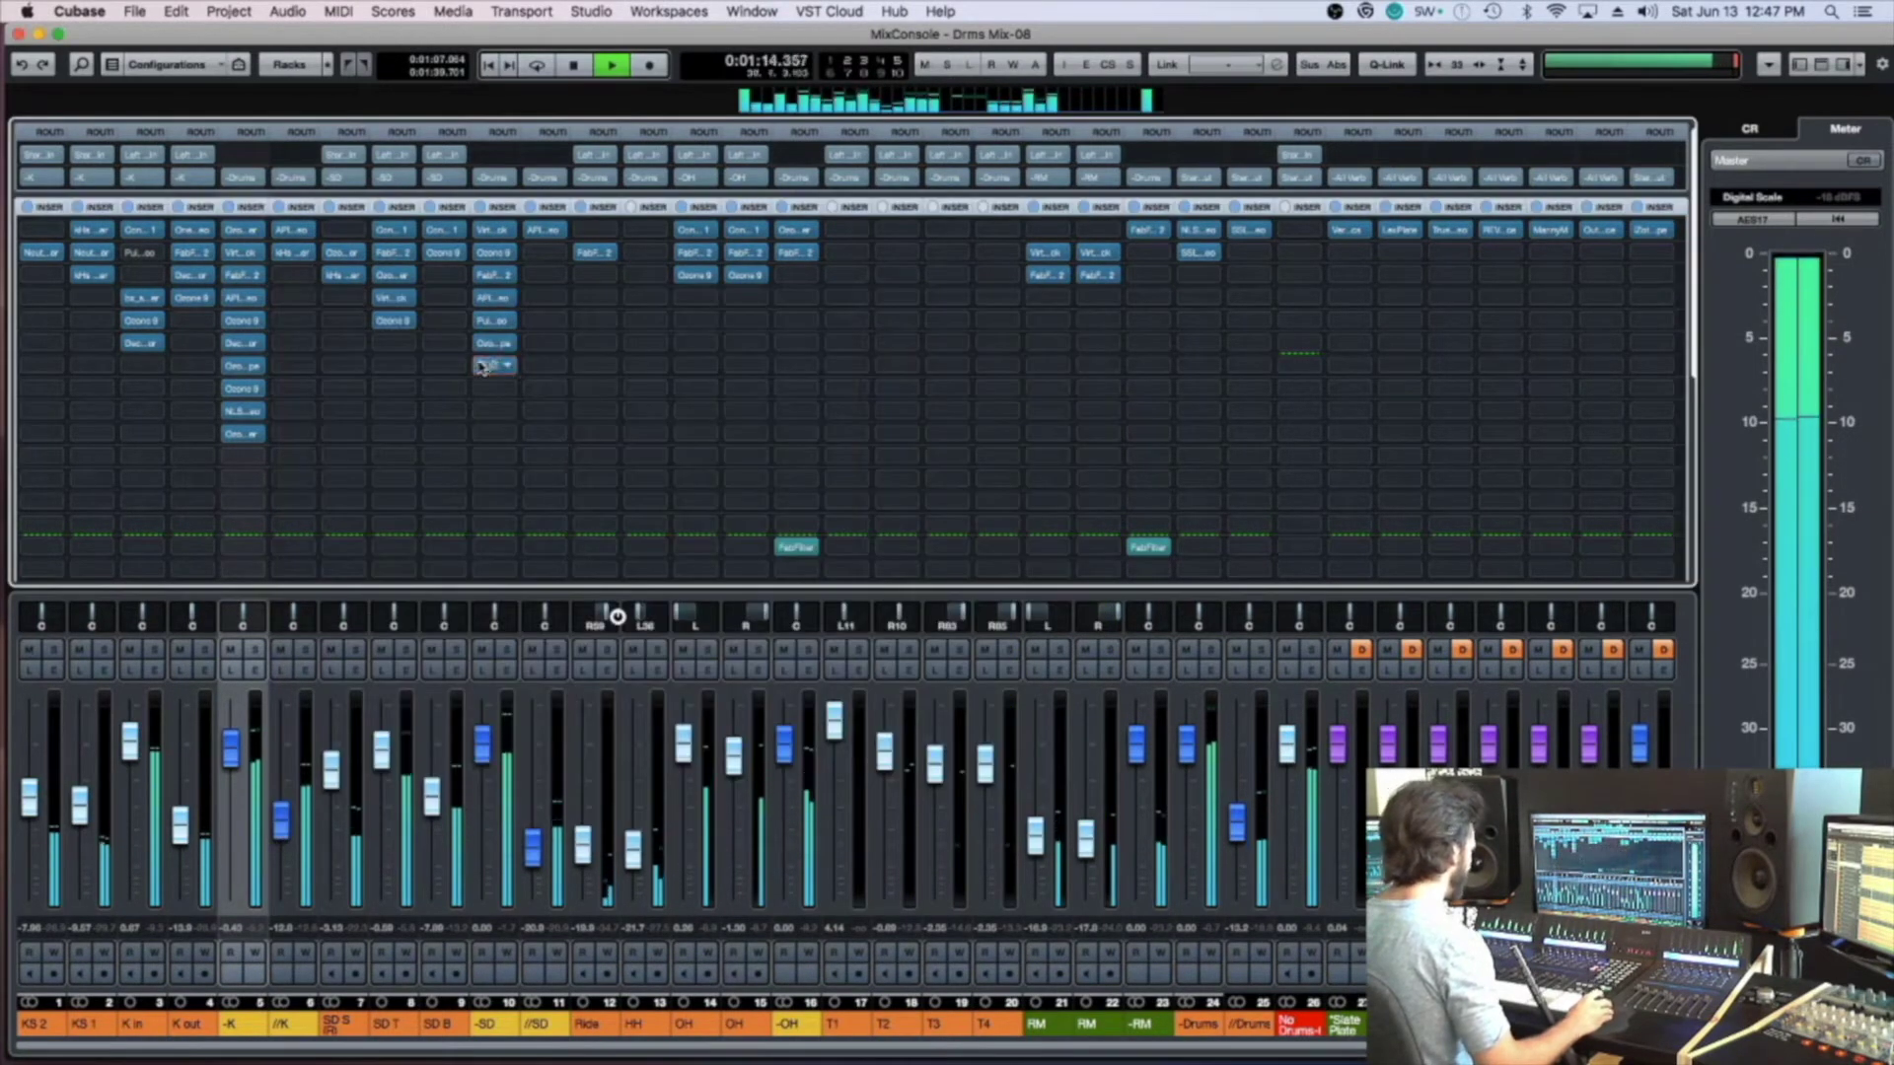
Bypass Pro-C 2 on -SD and load the TheWall limiter into the group's eighth insert slot
{"action": "left_click", "coordinate": [494, 388]}
{"action": "type", "text": "the"}
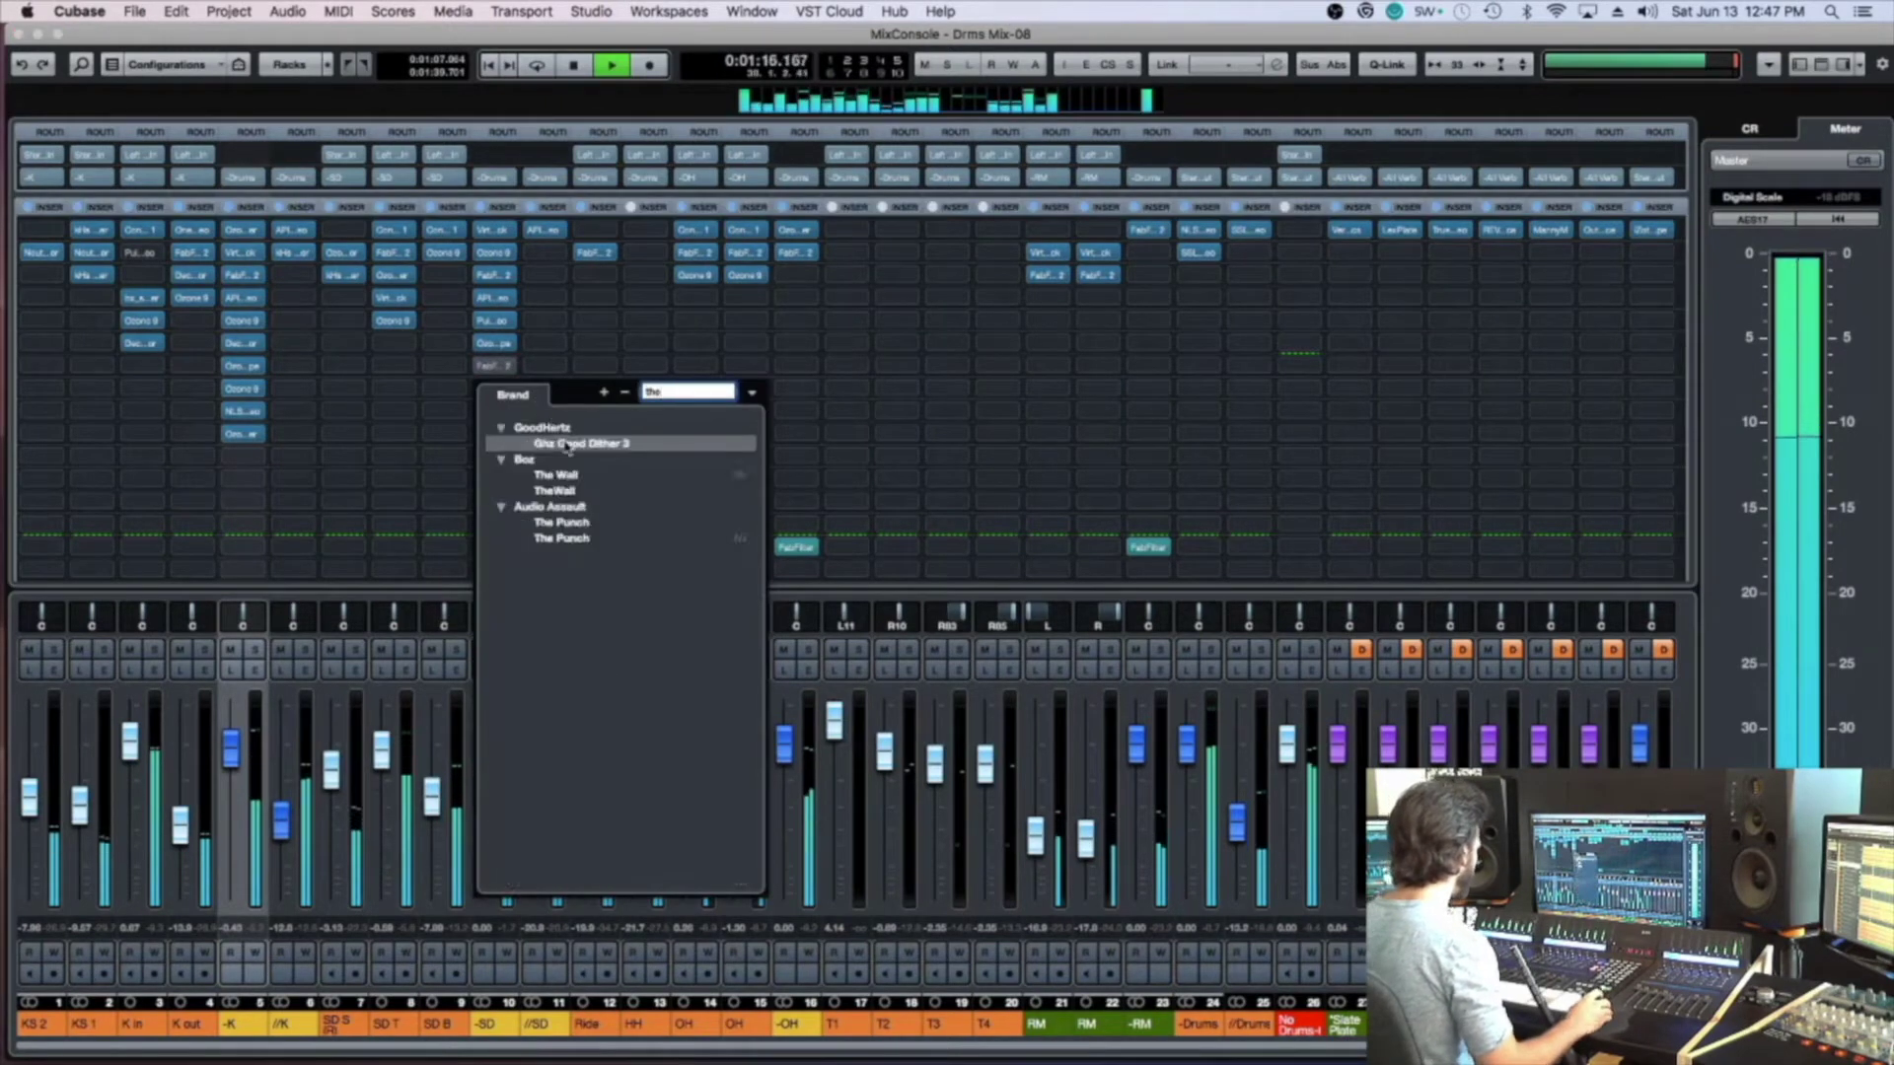
{"action": "left_click", "coordinate": [556, 490]}
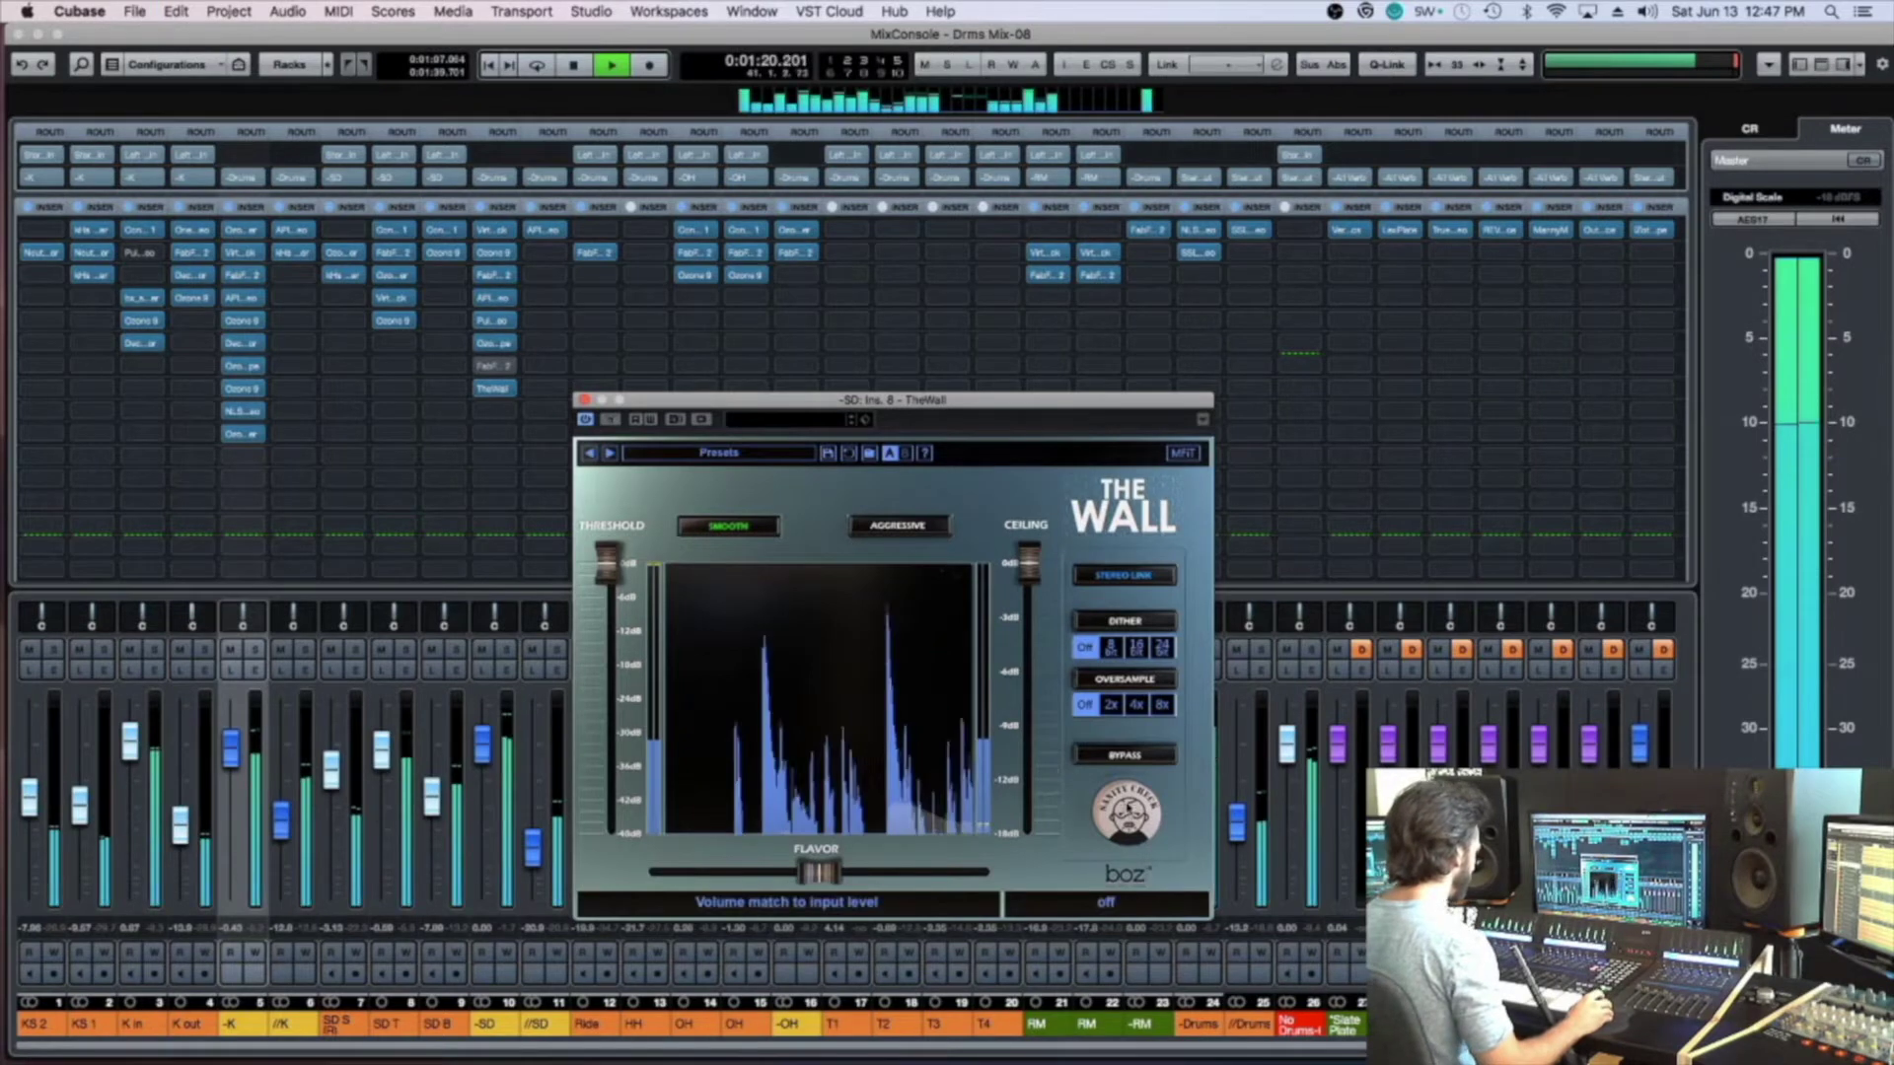
Lower TheWall's threshold on -SD to about -12 dB and try low Flavor settings in Smooth mode while listening
{"action": "left_click_drag", "start_coordinate": [623, 561], "coordinate": [623, 651]}
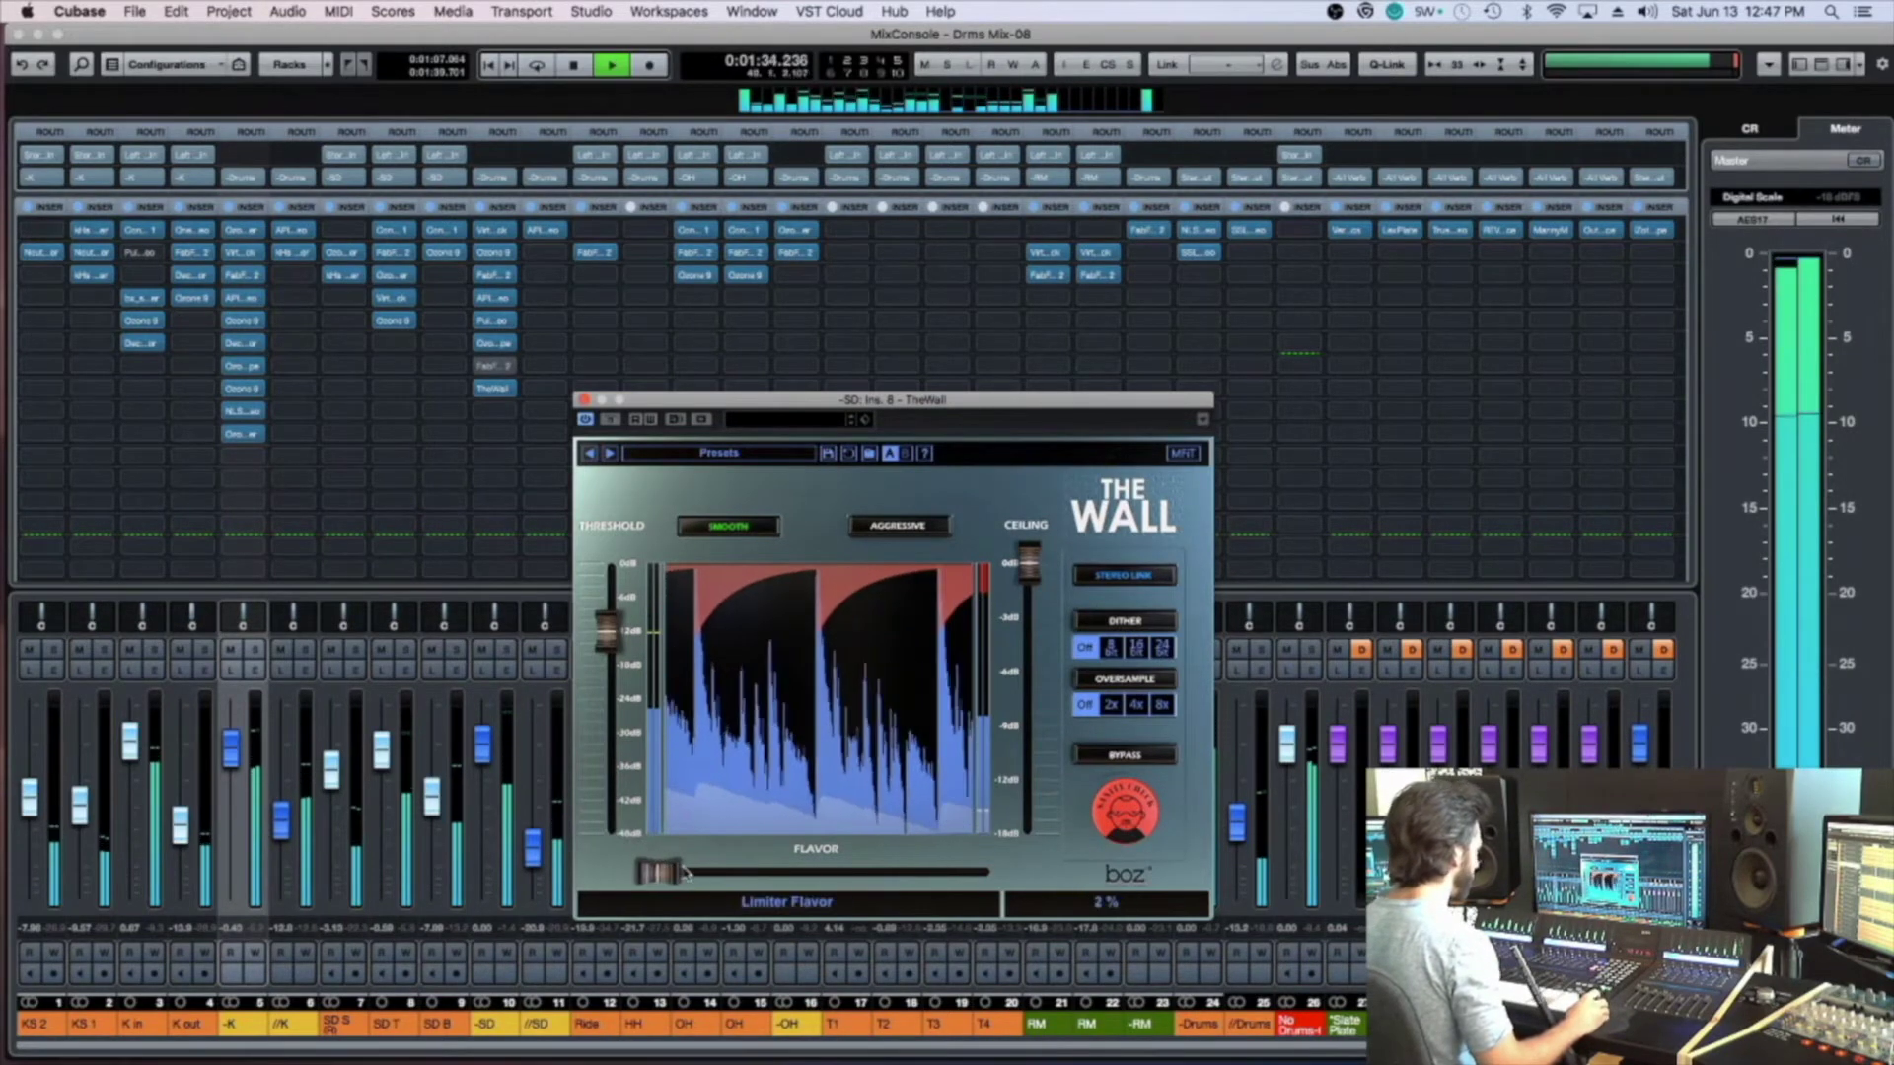
{"action": "left_click_drag", "start_coordinate": [647, 871], "coordinate": [687, 871]}
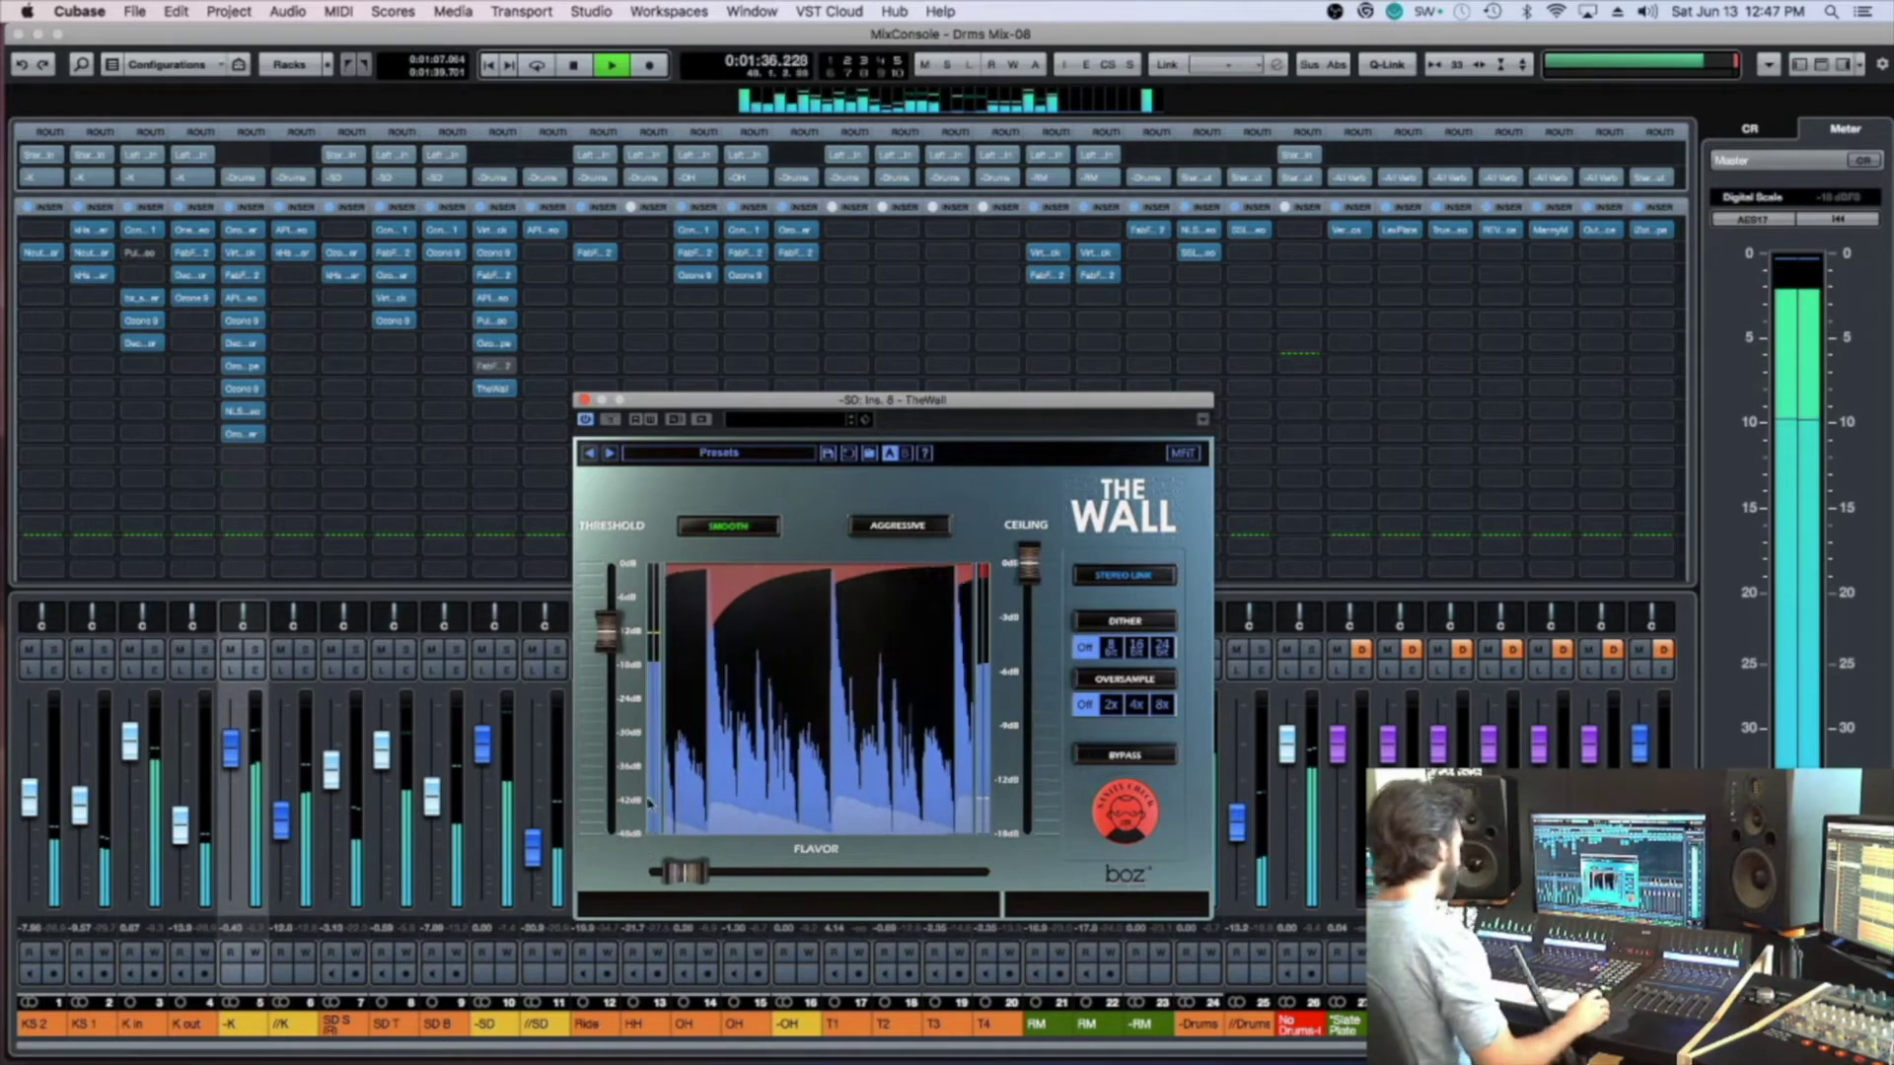
{"action": "left_click_drag", "start_coordinate": [694, 876], "coordinate": [709, 886]}
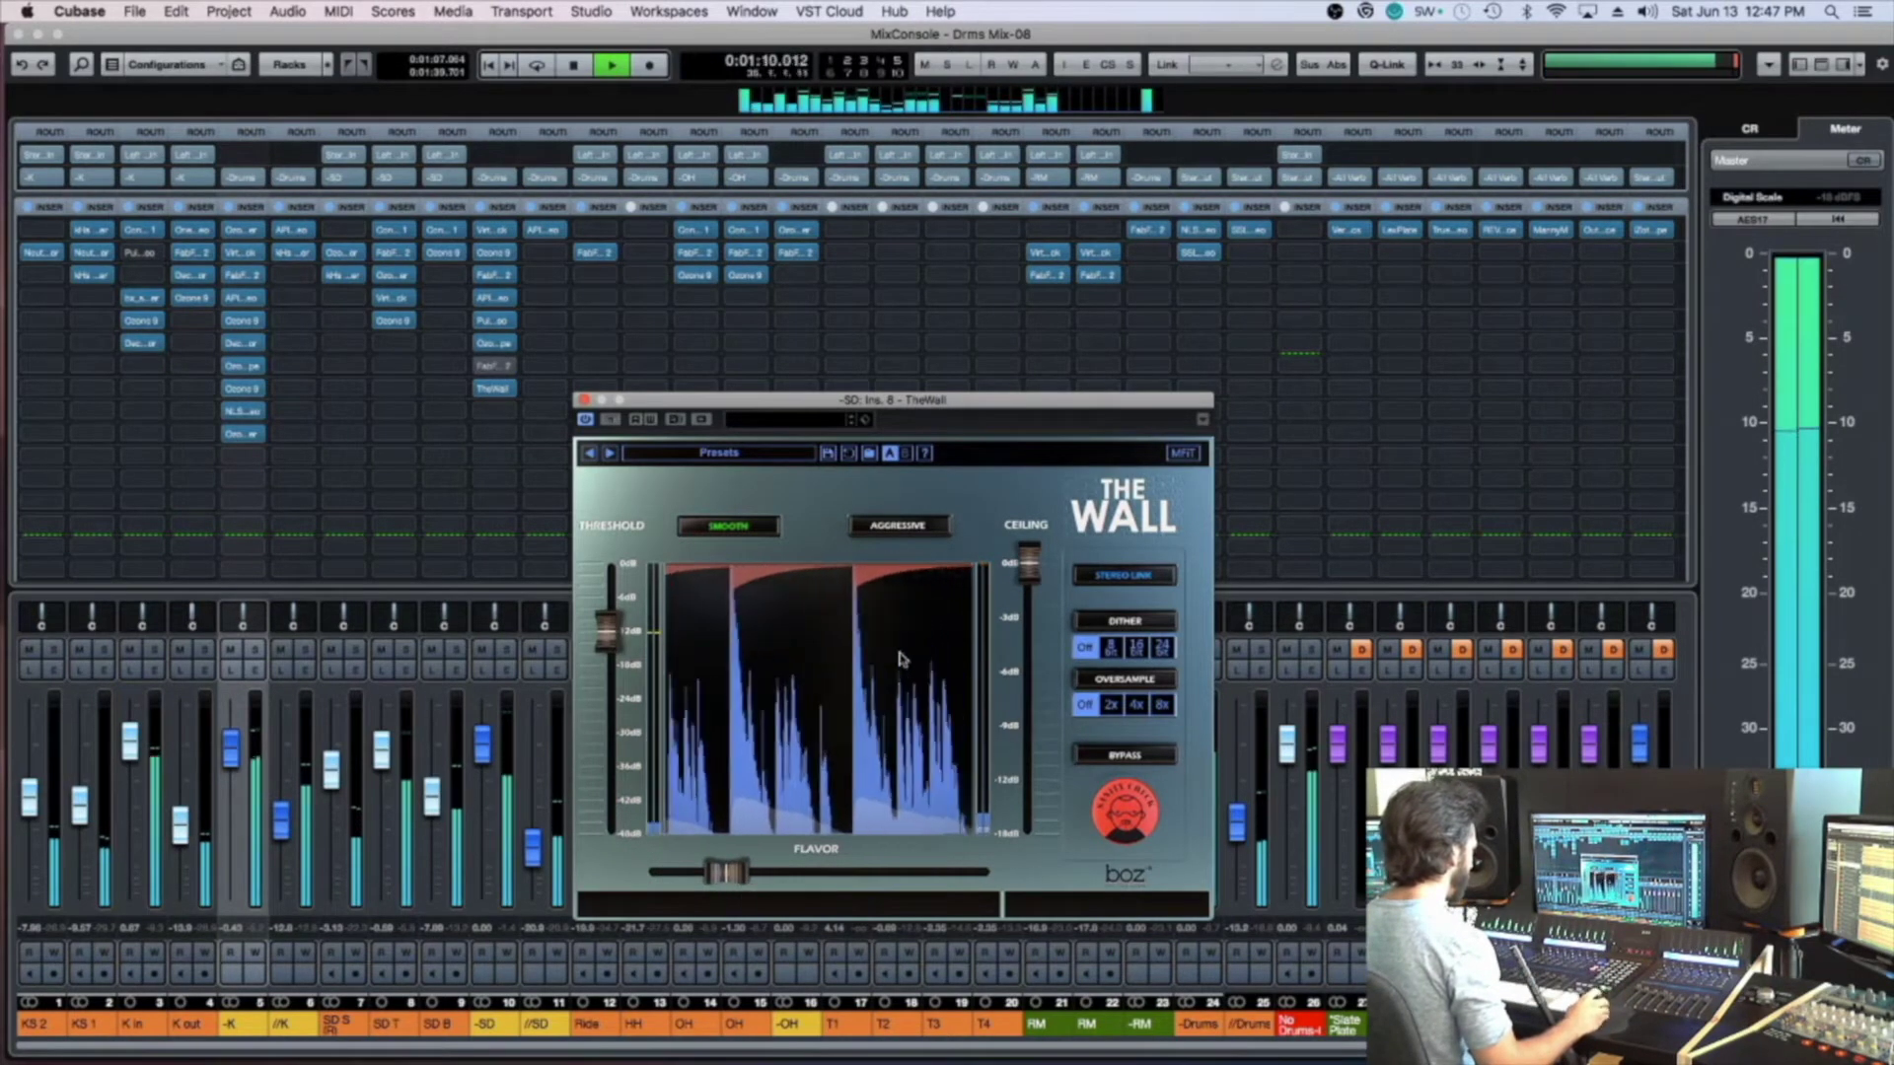
Solo the drums and compare -SD with TheWall active and bypassed
{"action": "left_click", "coordinate": [254, 651]}
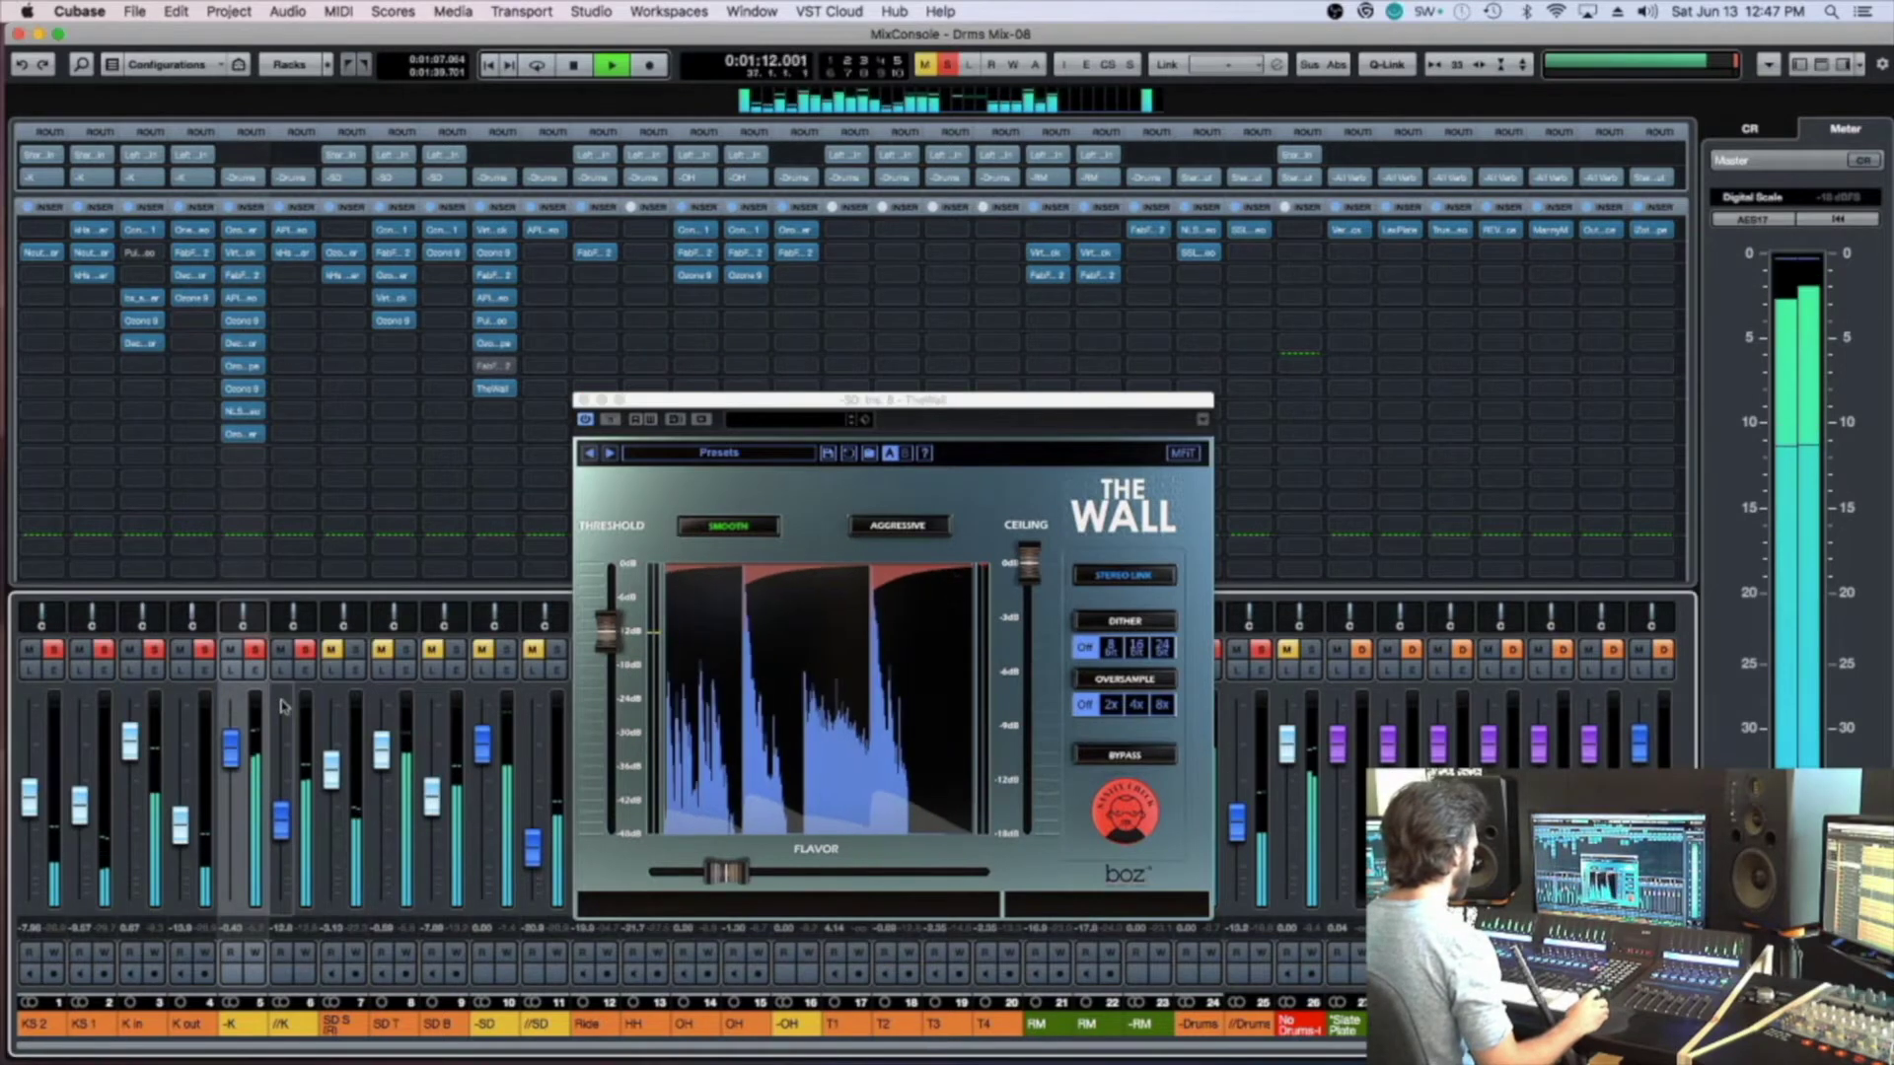
{"action": "left_click", "coordinate": [255, 653]}
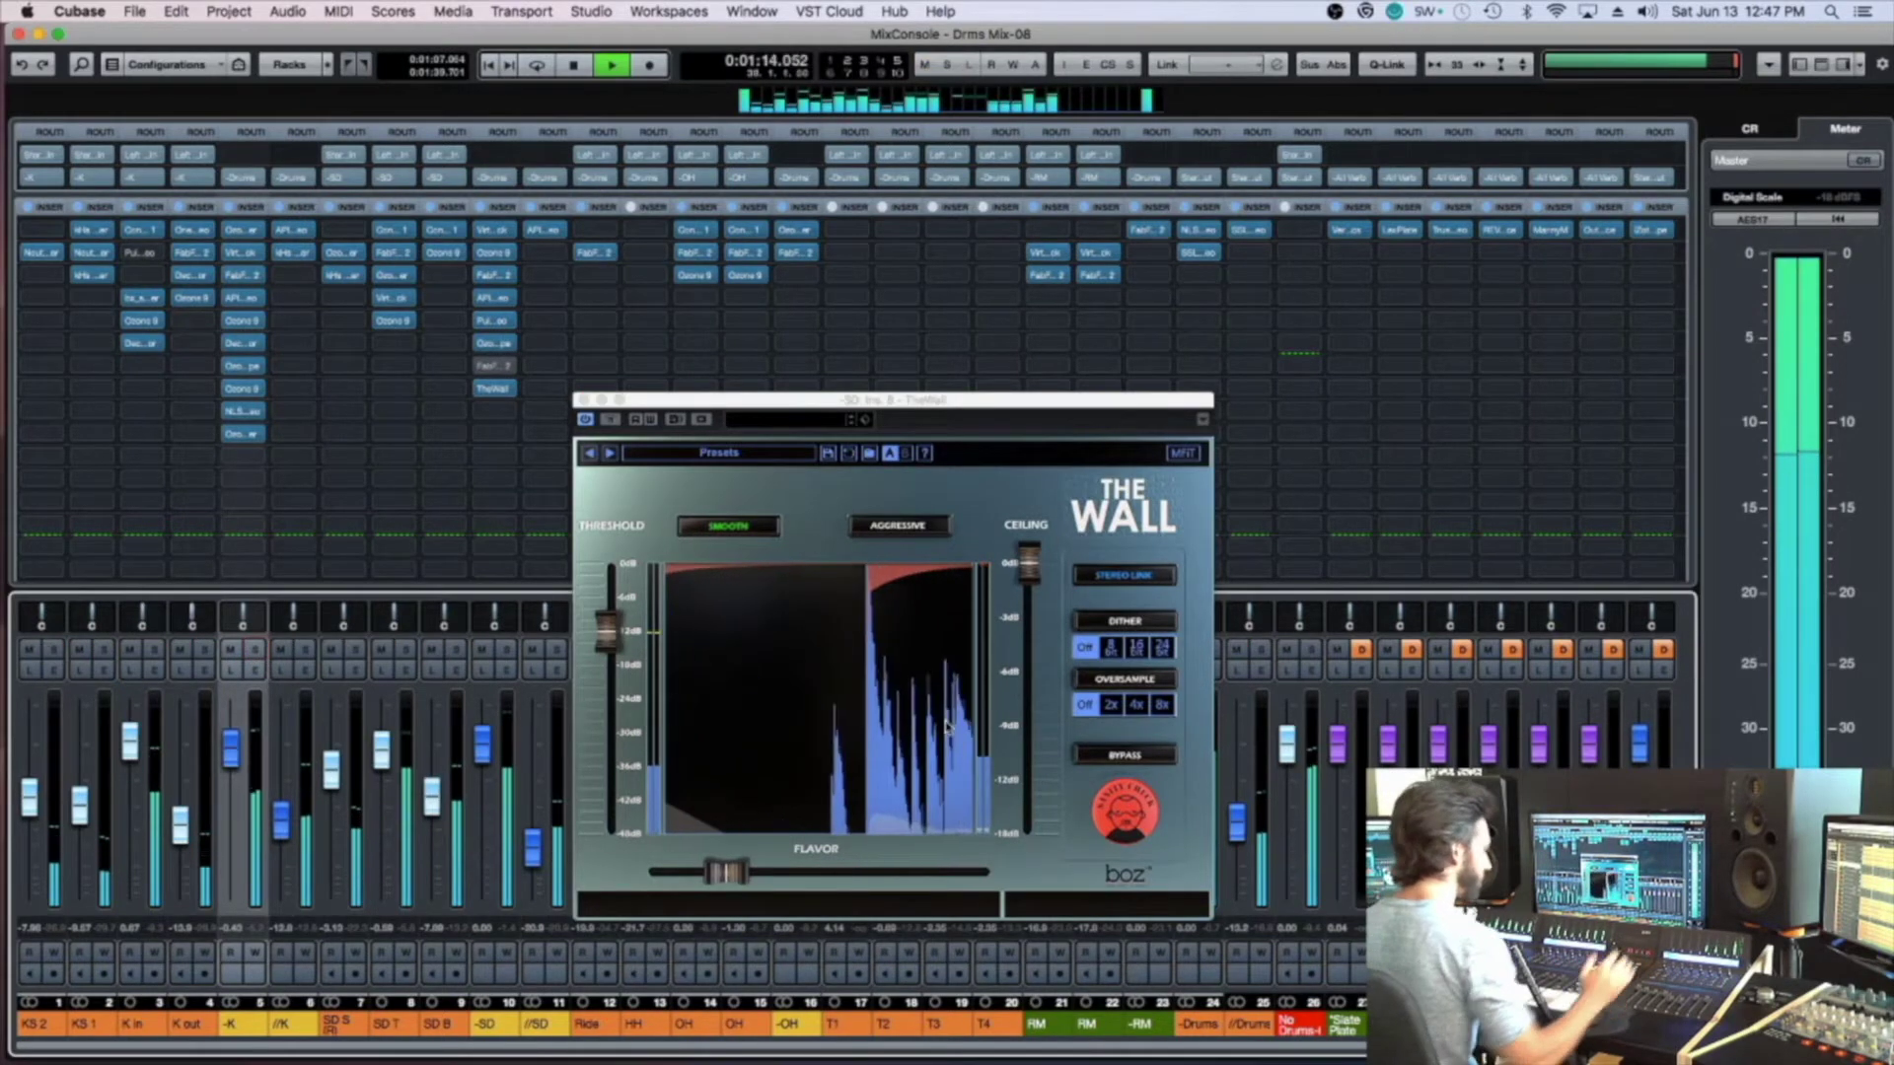
{"action": "key", "text": "s"}
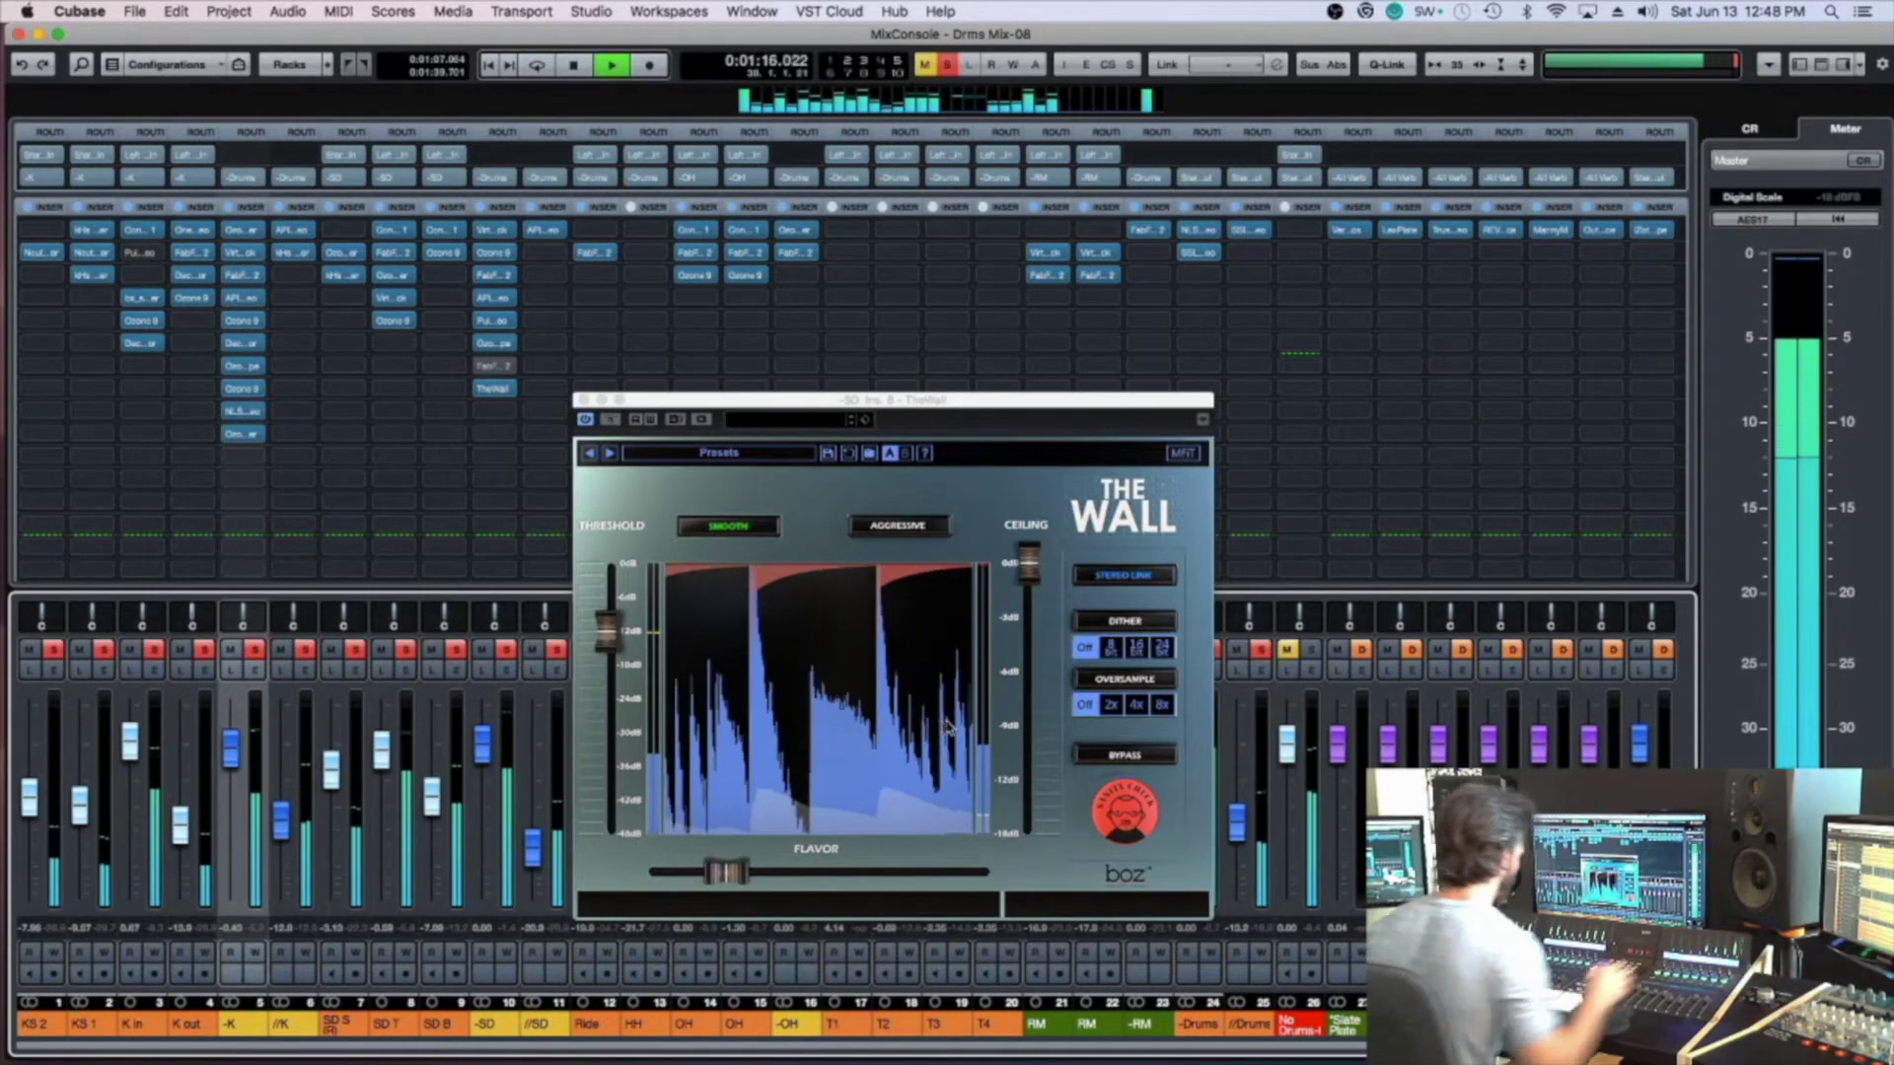
{"action": "left_click", "coordinate": [611, 421]}
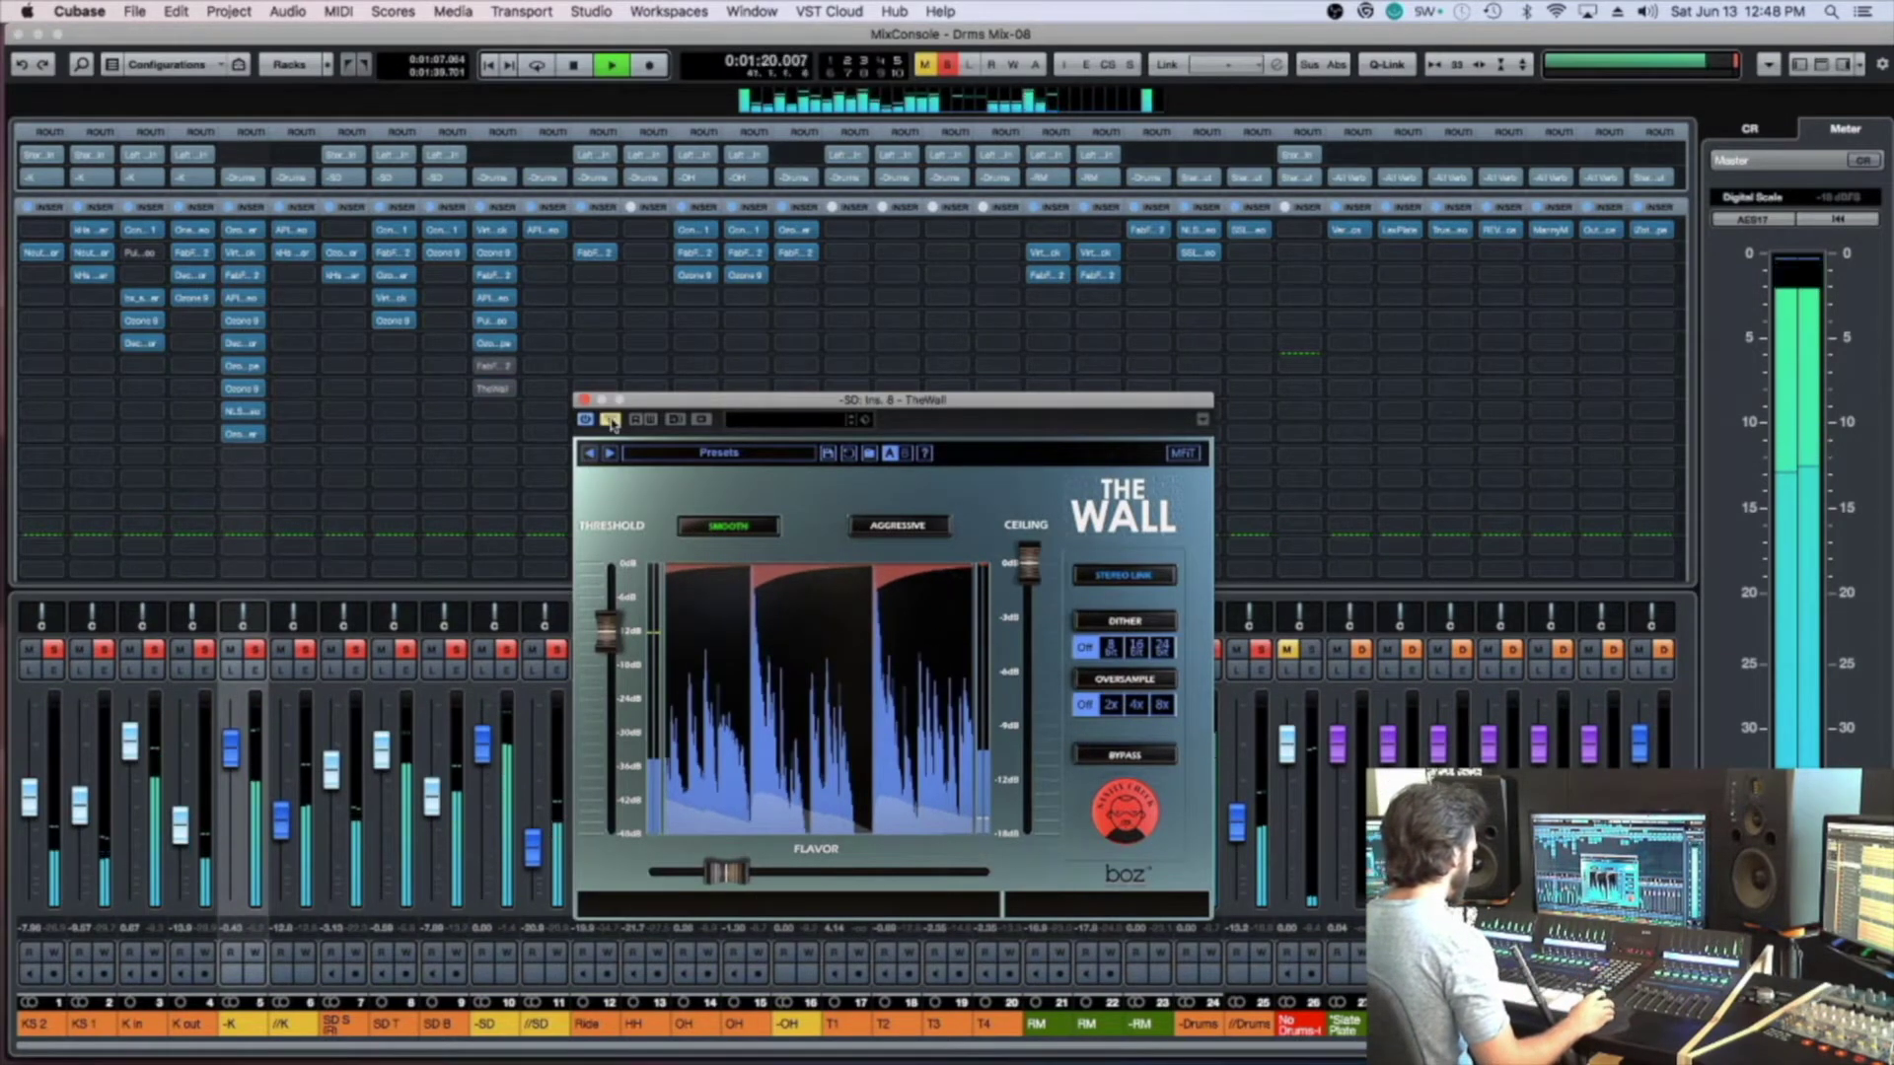
{"action": "left_click", "coordinate": [611, 421]}
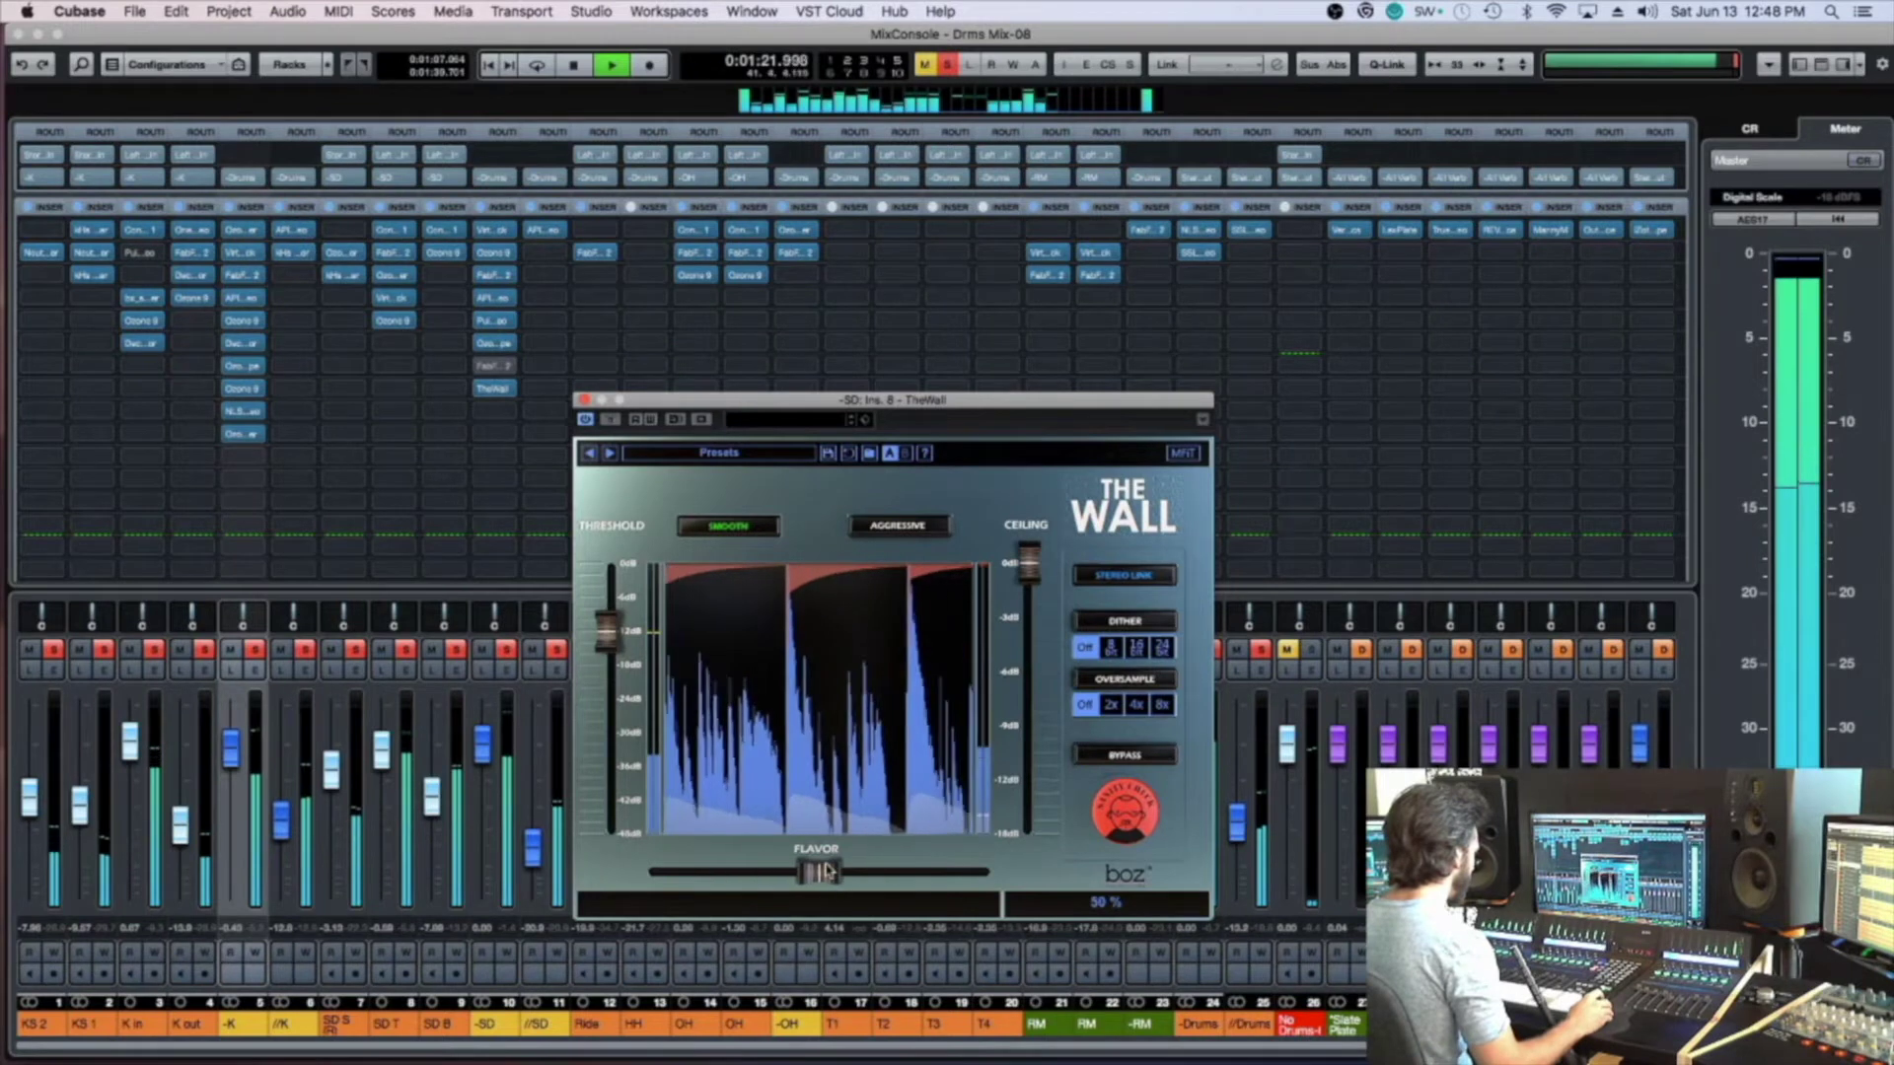
Switch TheWall to Aggressive mode with a low Flavor and 8x oversampling, comparing it against the bypassed sound
{"action": "left_click", "coordinate": [897, 524]}
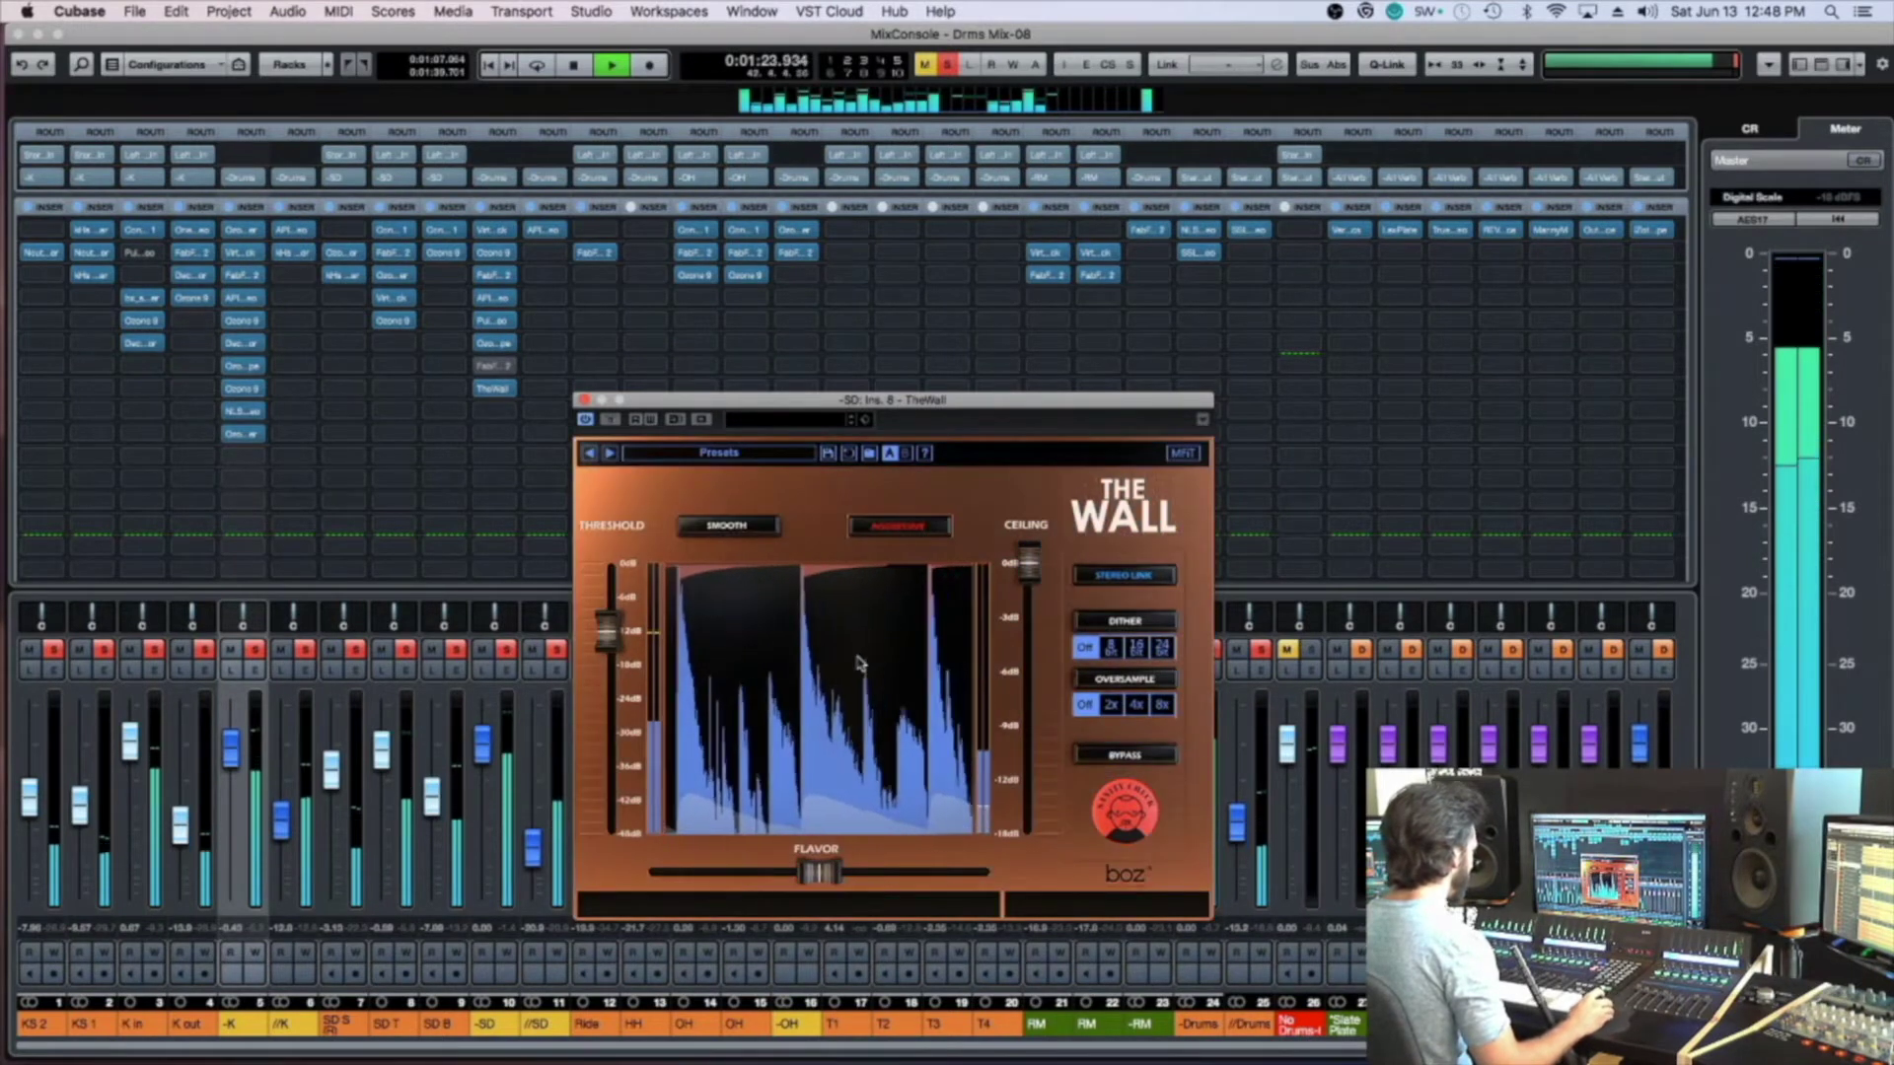
{"action": "mouse_move", "coordinate": [830, 884]}
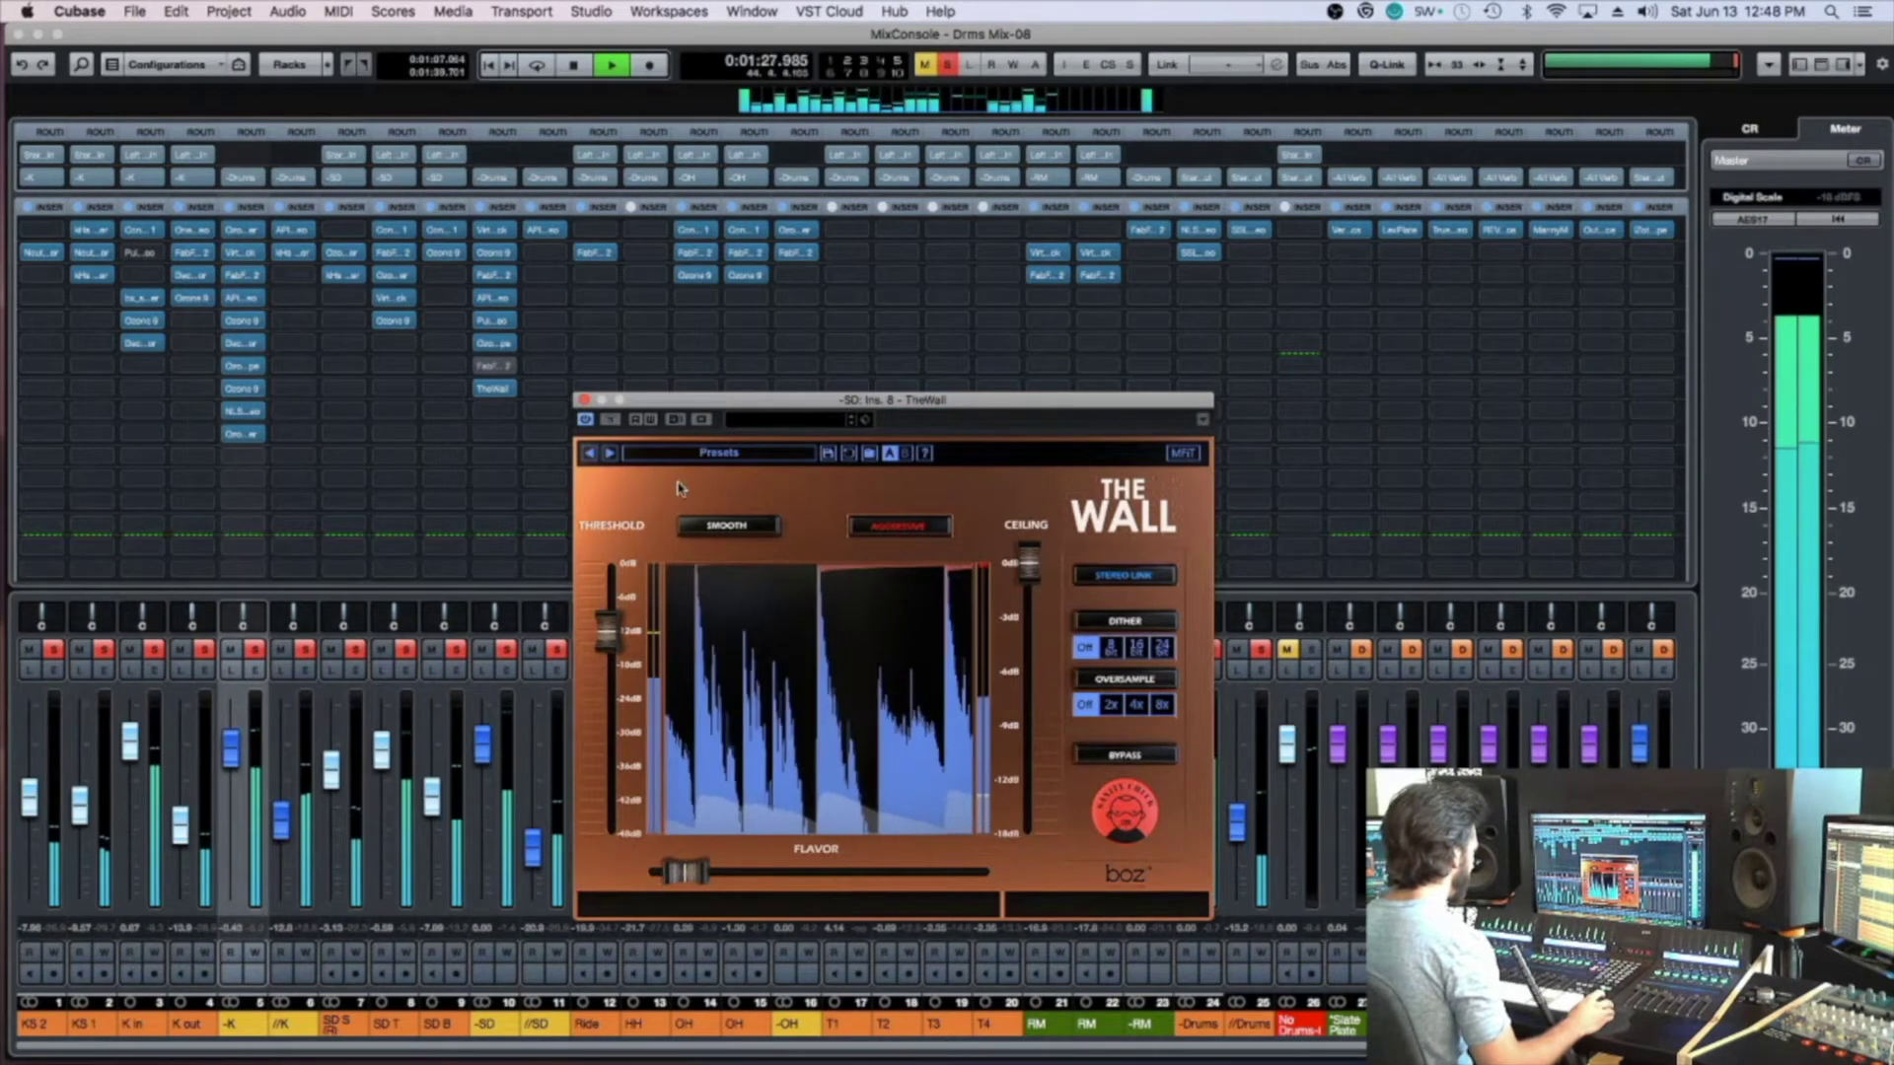
{"action": "left_click", "coordinate": [1164, 706]}
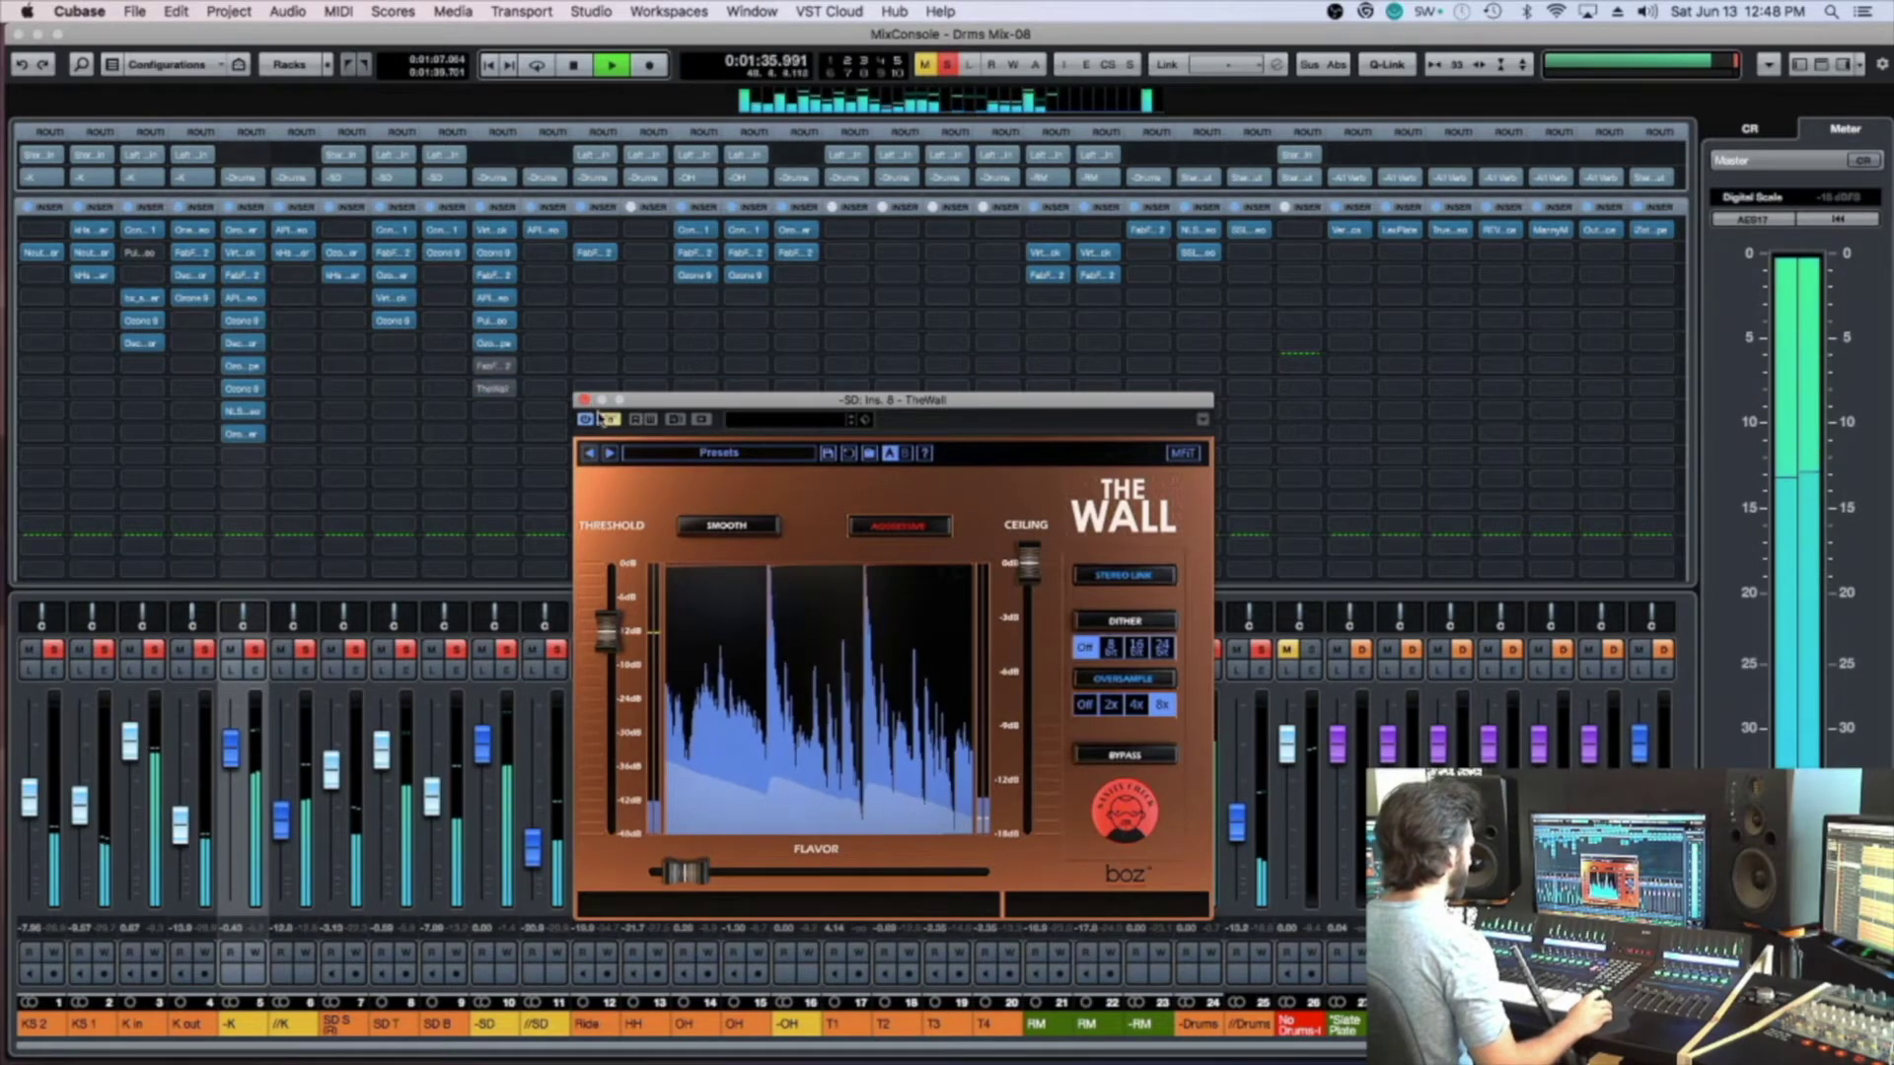
{"action": "left_click", "coordinate": [610, 421]}
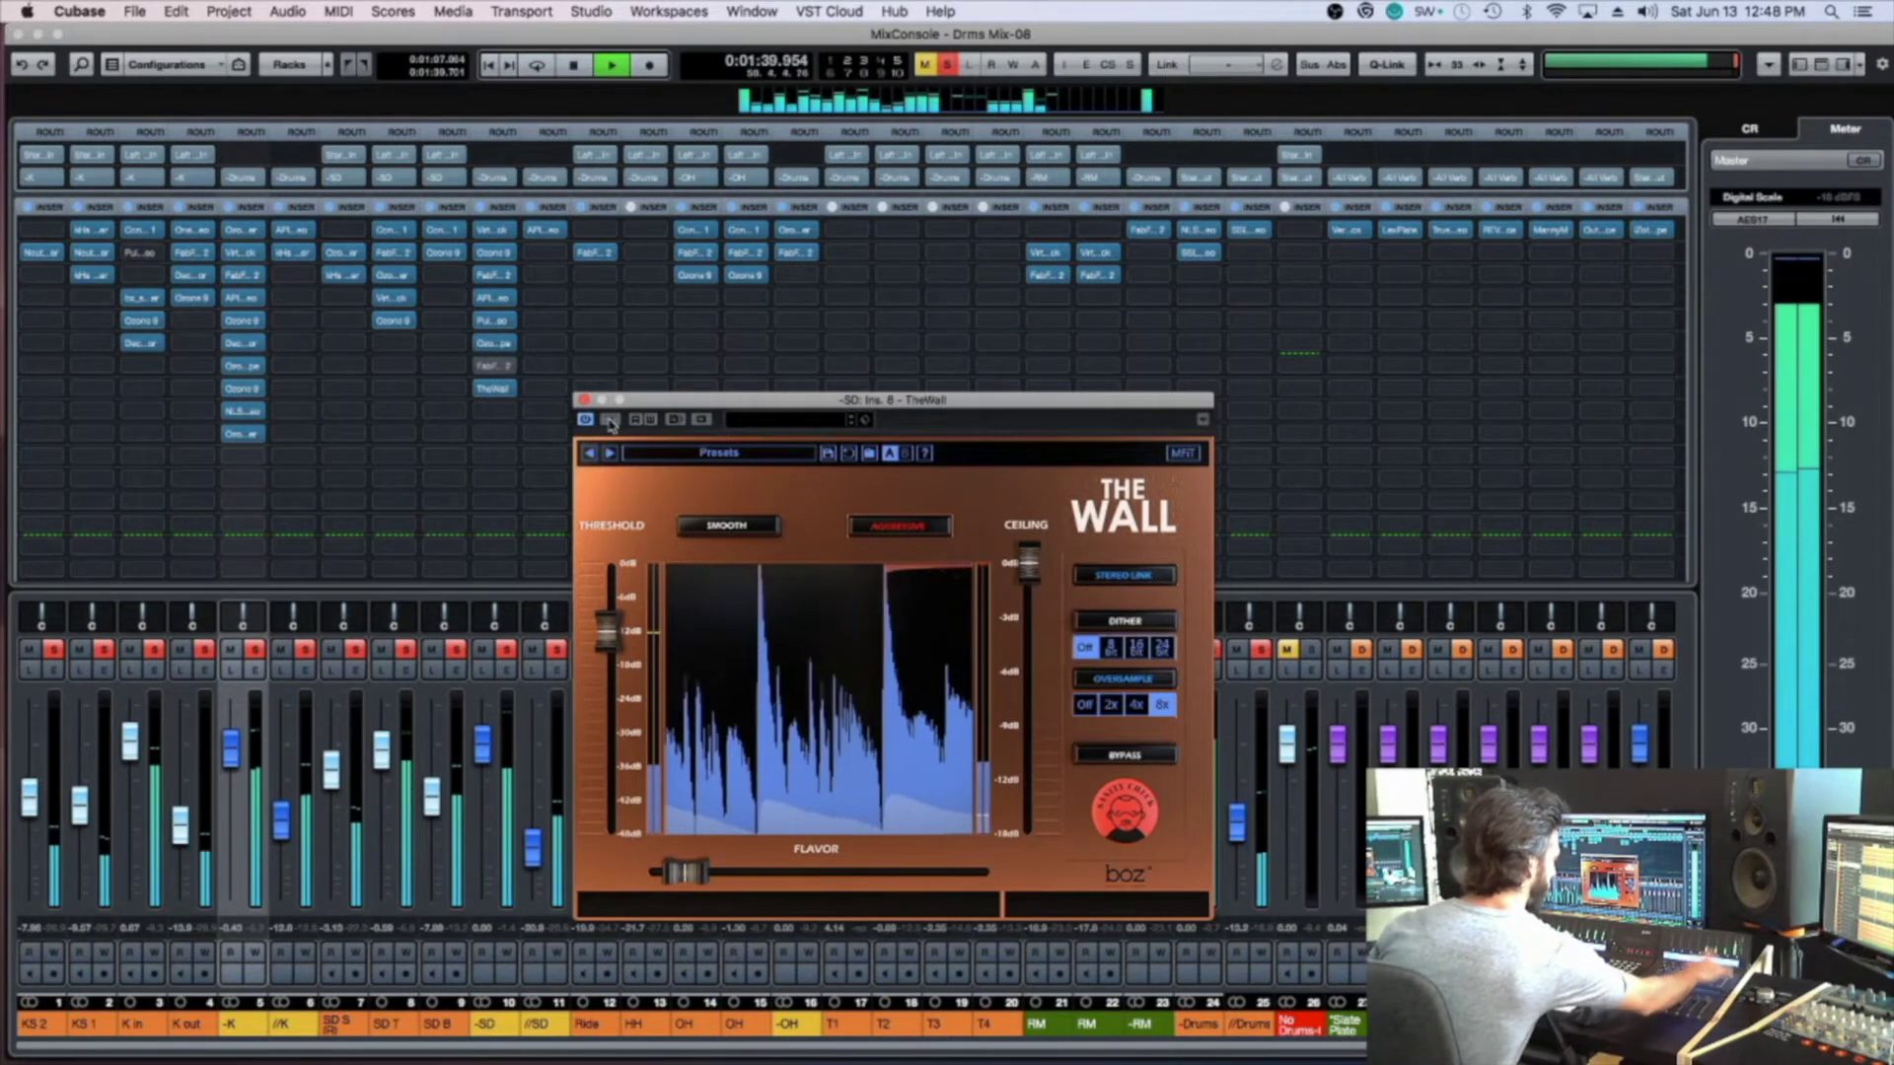
Unsolo the drums, bypass TheWall on -SD and close the plug-in window
{"action": "key", "text": "s"}
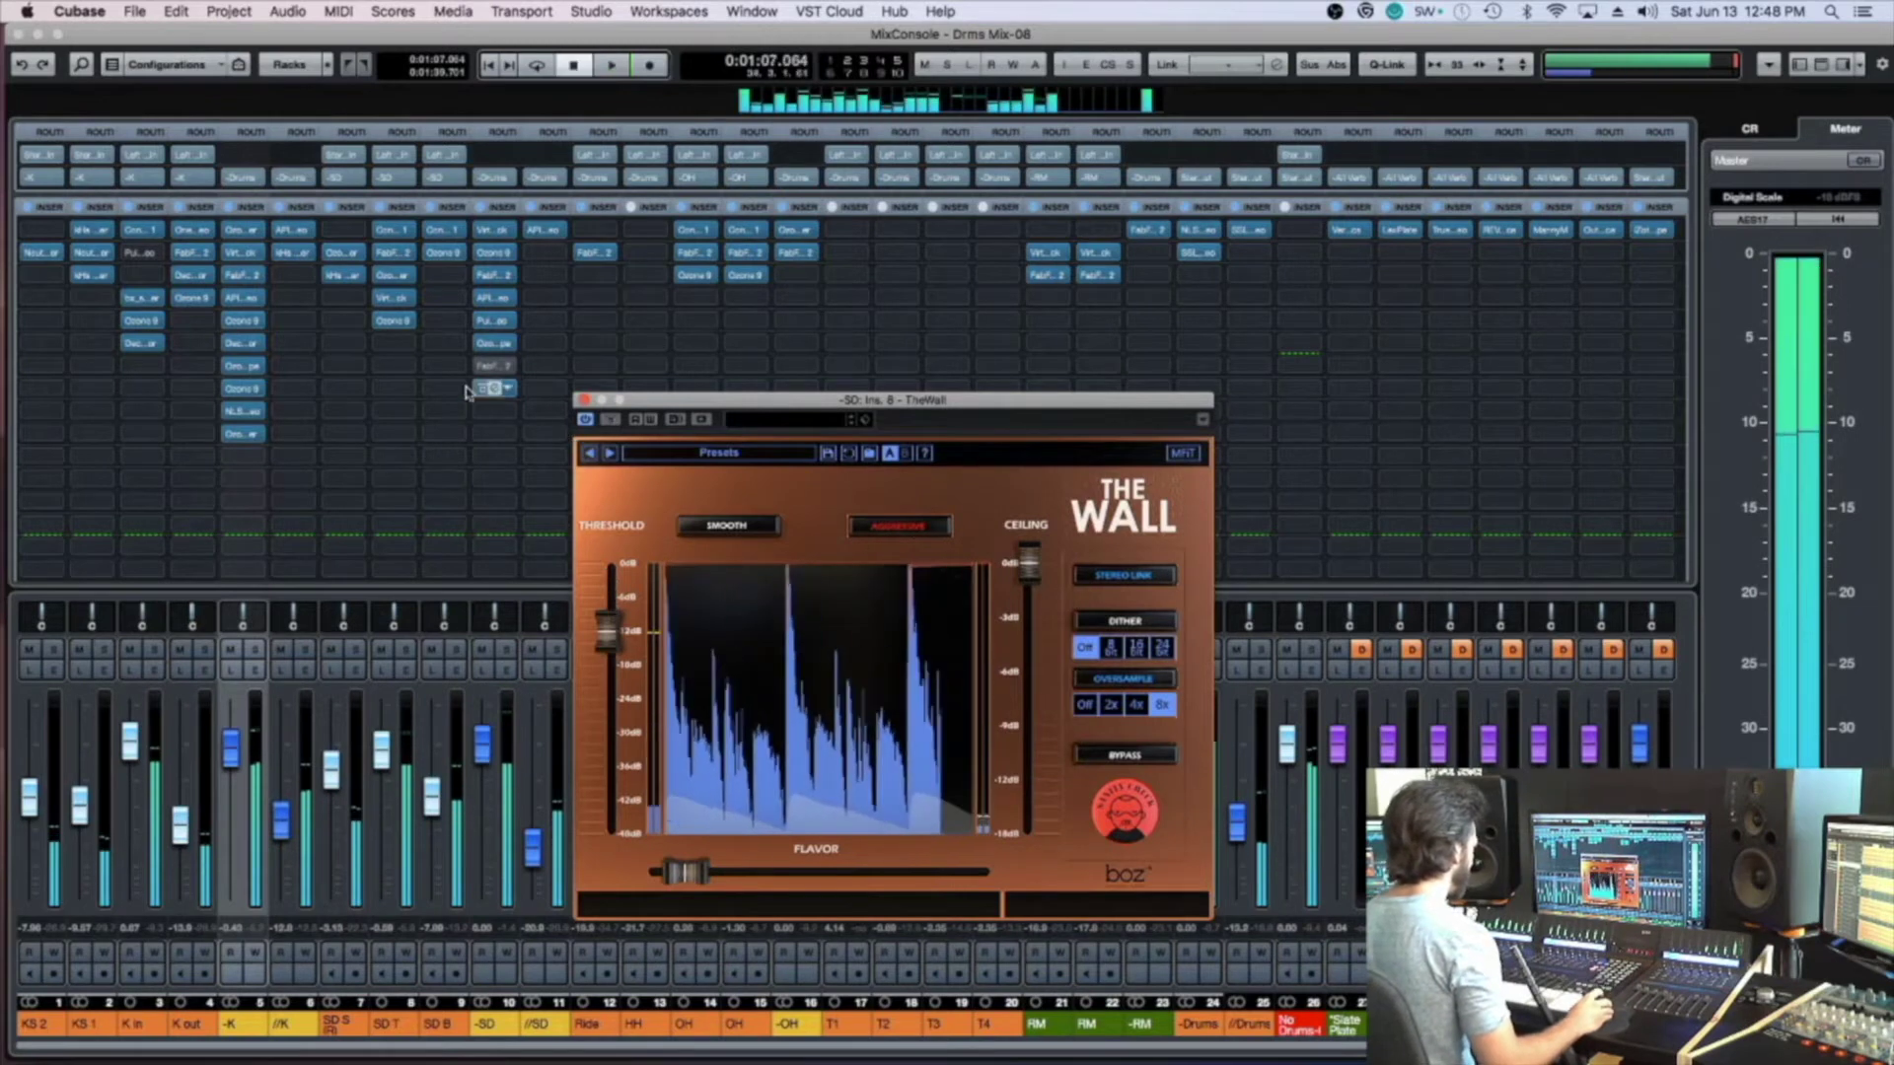
{"action": "key", "text": "space"}
{"action": "left_click", "coordinate": [482, 386]}
{"action": "key", "text": "space"}
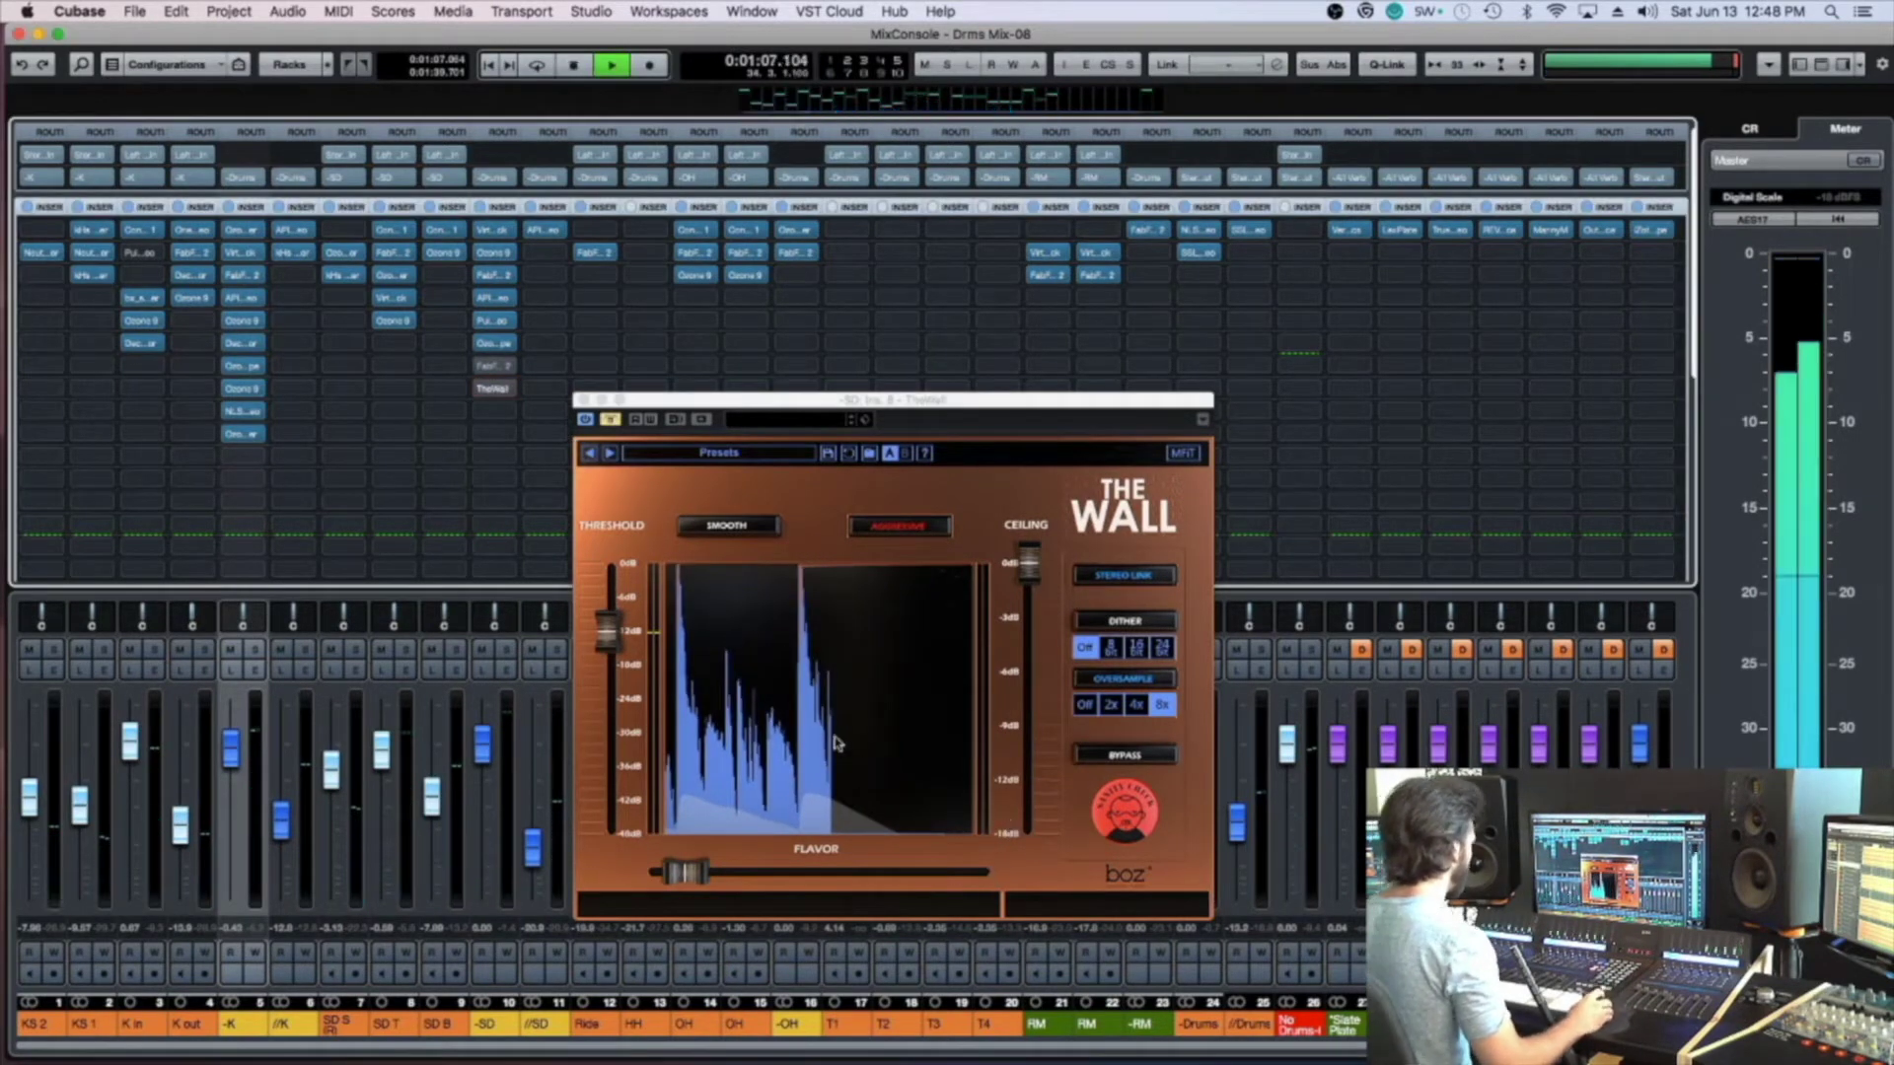
{"action": "left_click", "coordinate": [583, 399]}
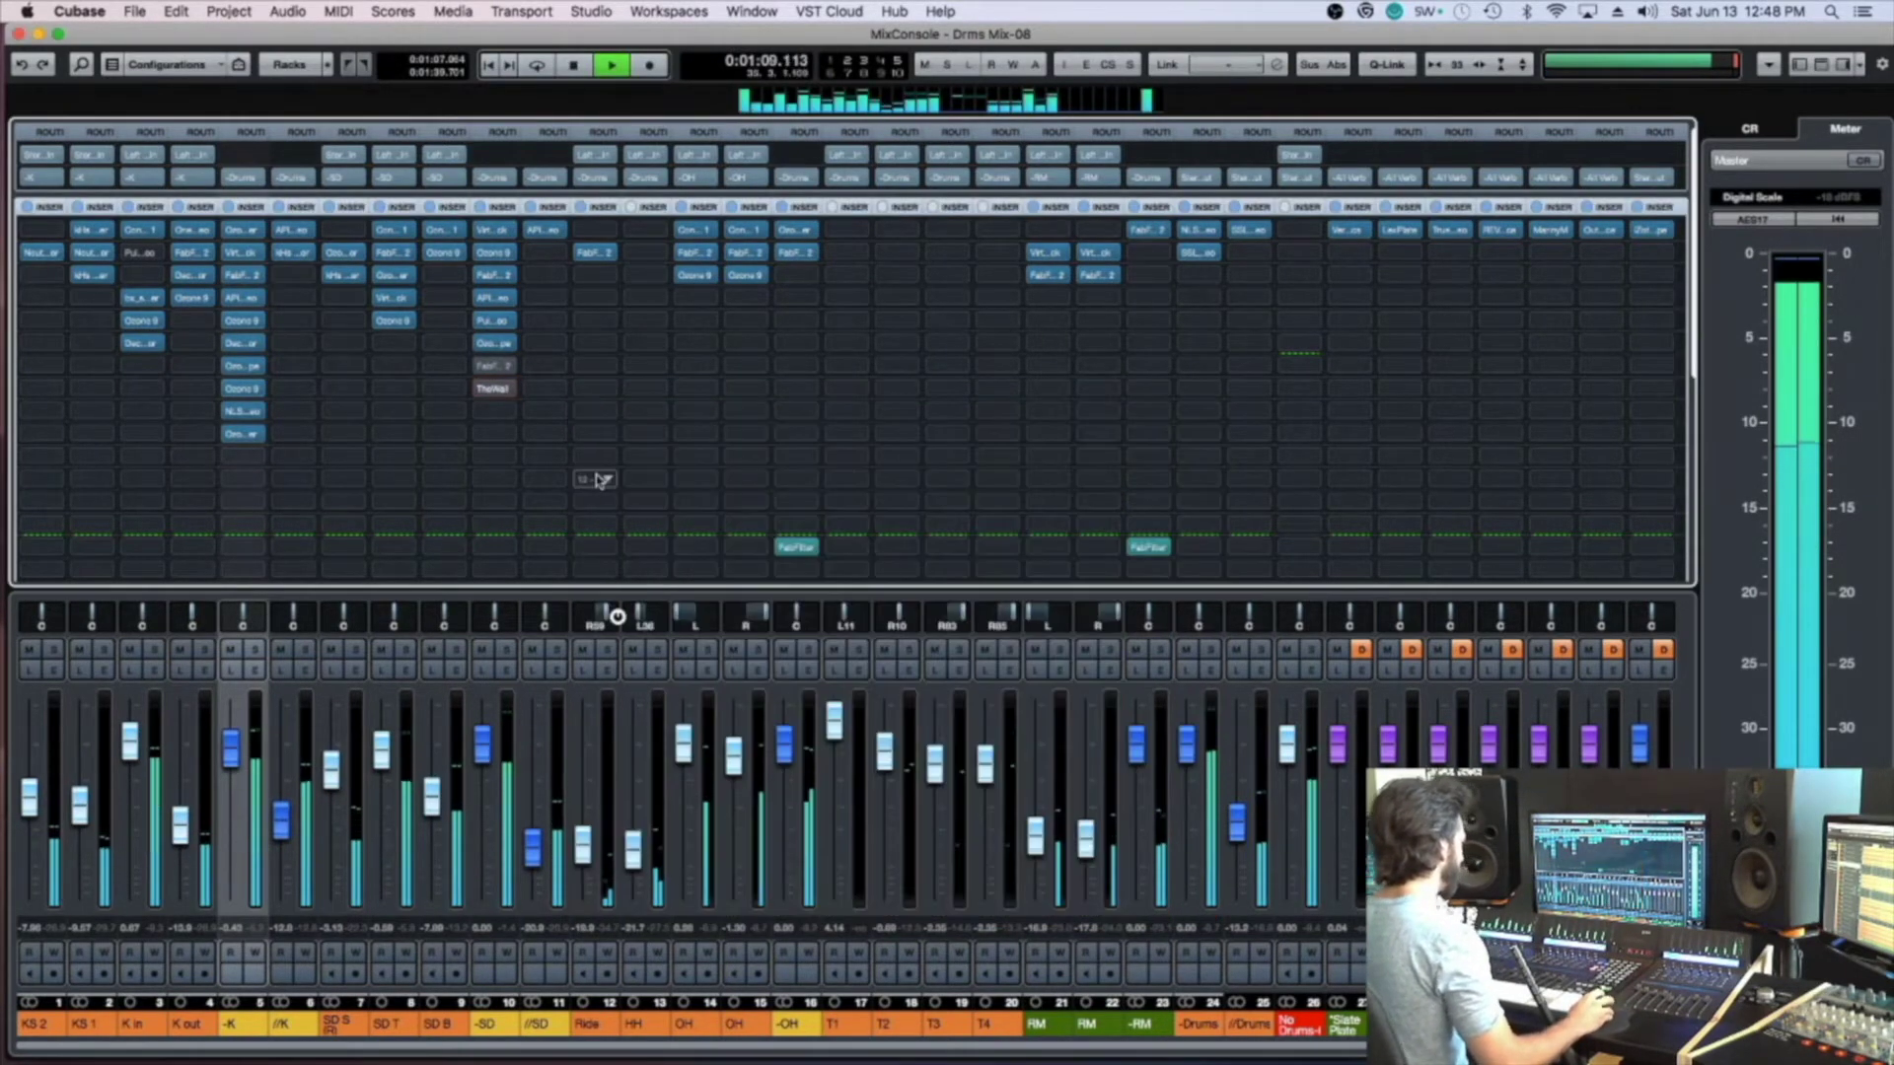
Assign -SD's first send to *Many and its second send to *Reverence
{"action": "key", "text": "space"}
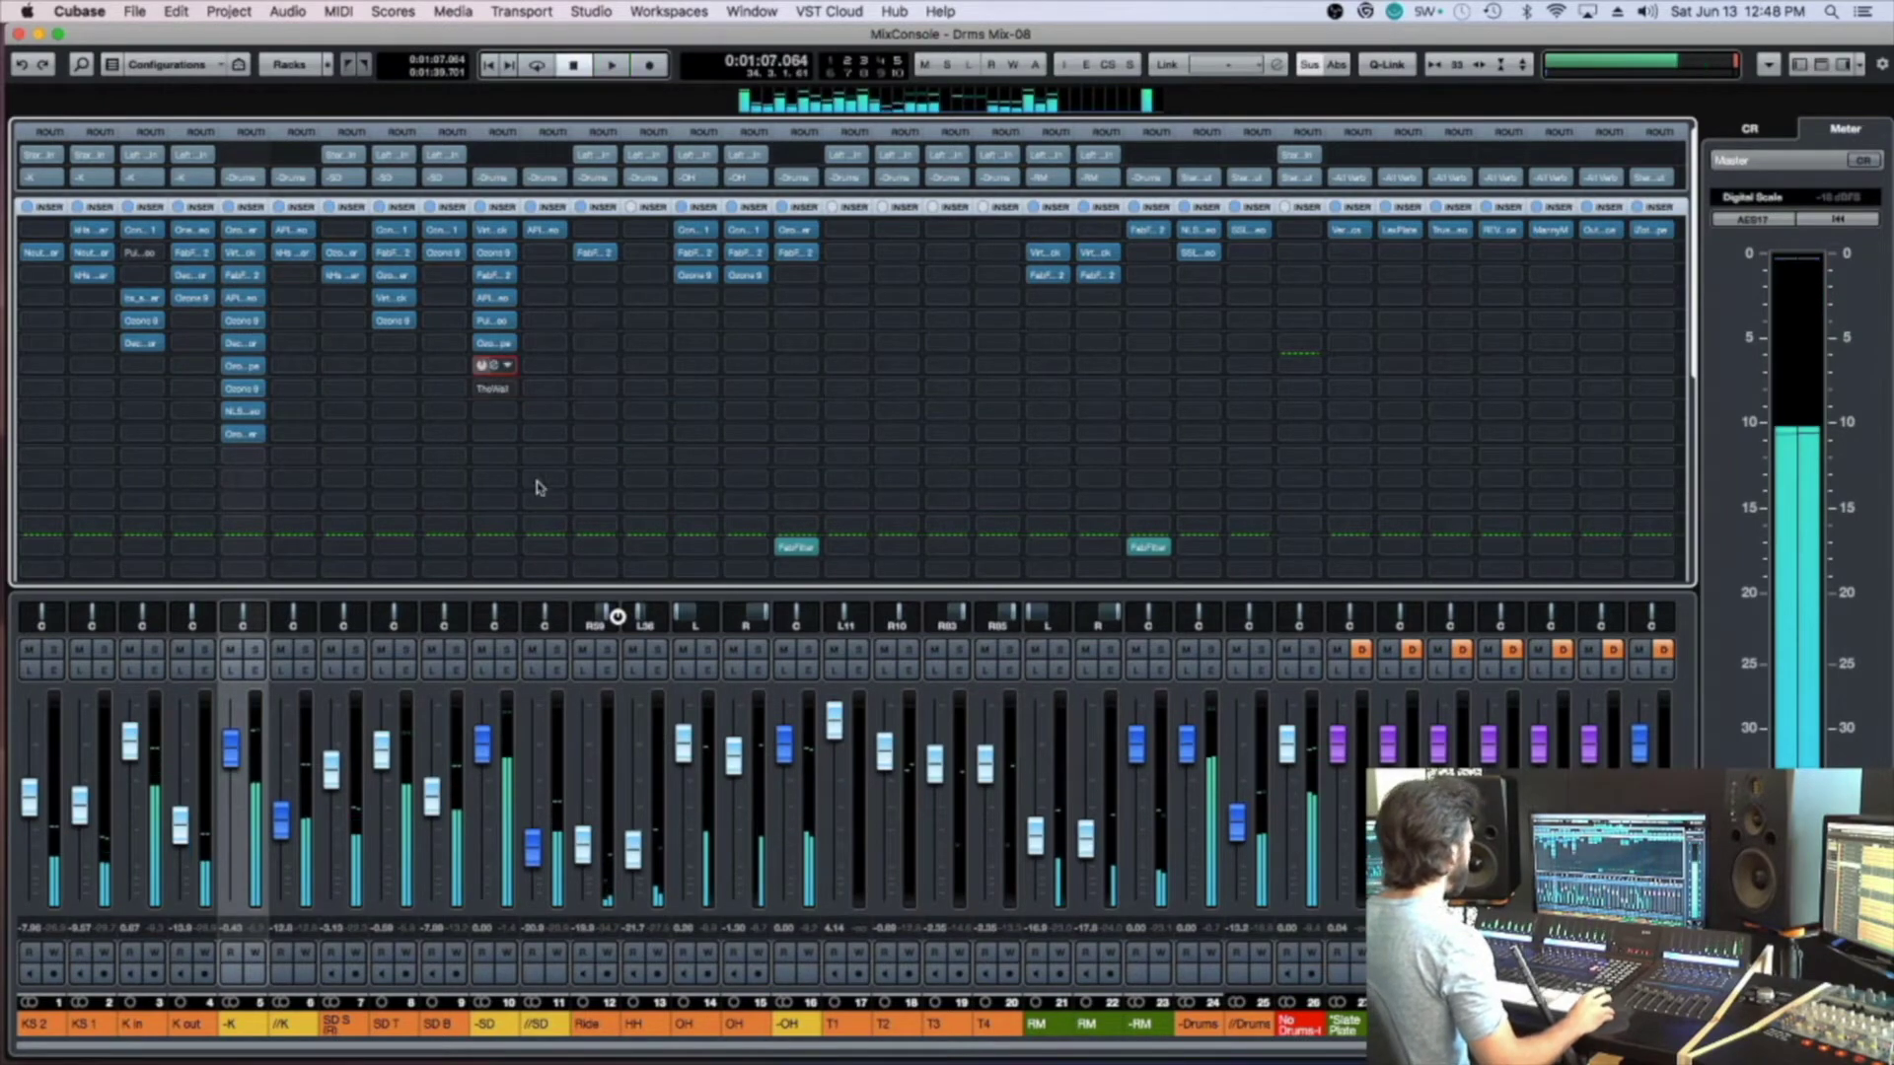
{"action": "scroll", "coordinate": [542, 315], "scroll_direction": "down", "scroll_amount": 5}
{"action": "key", "text": "space"}
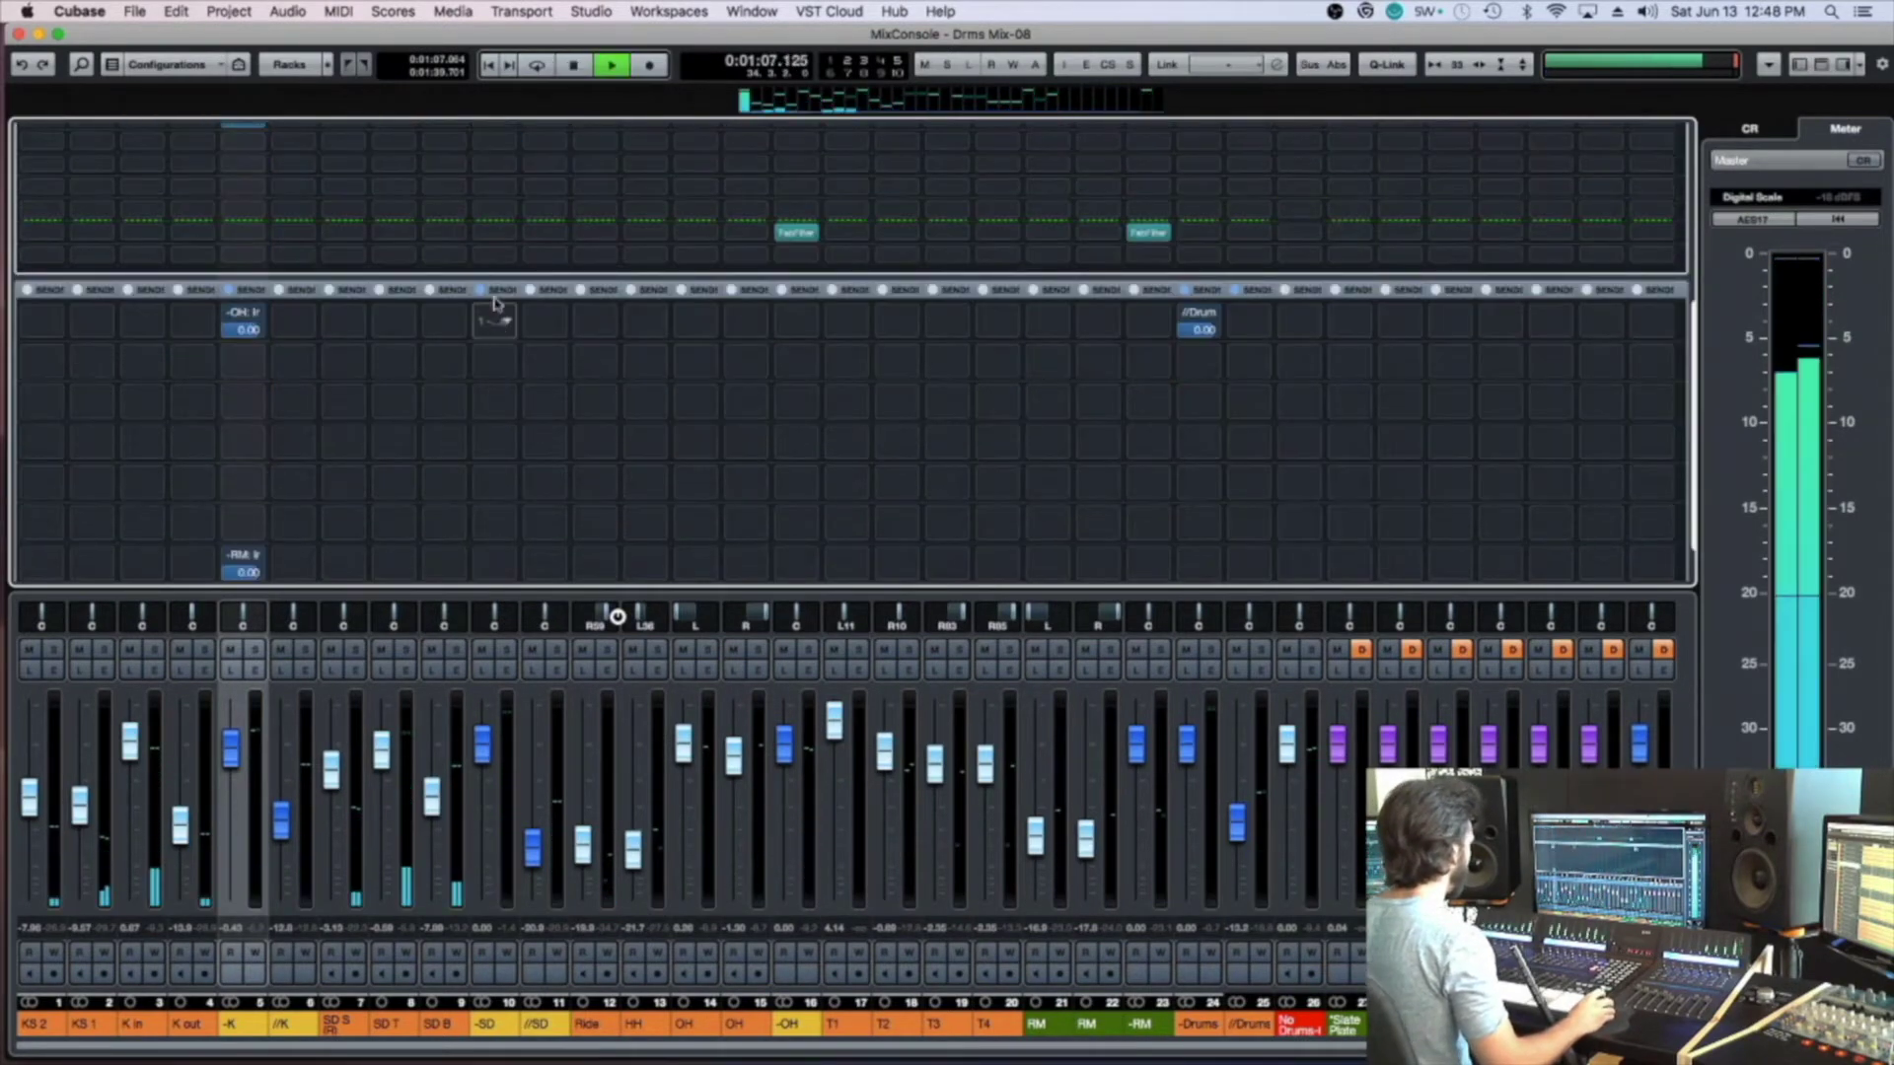
{"action": "left_click", "coordinate": [502, 328]}
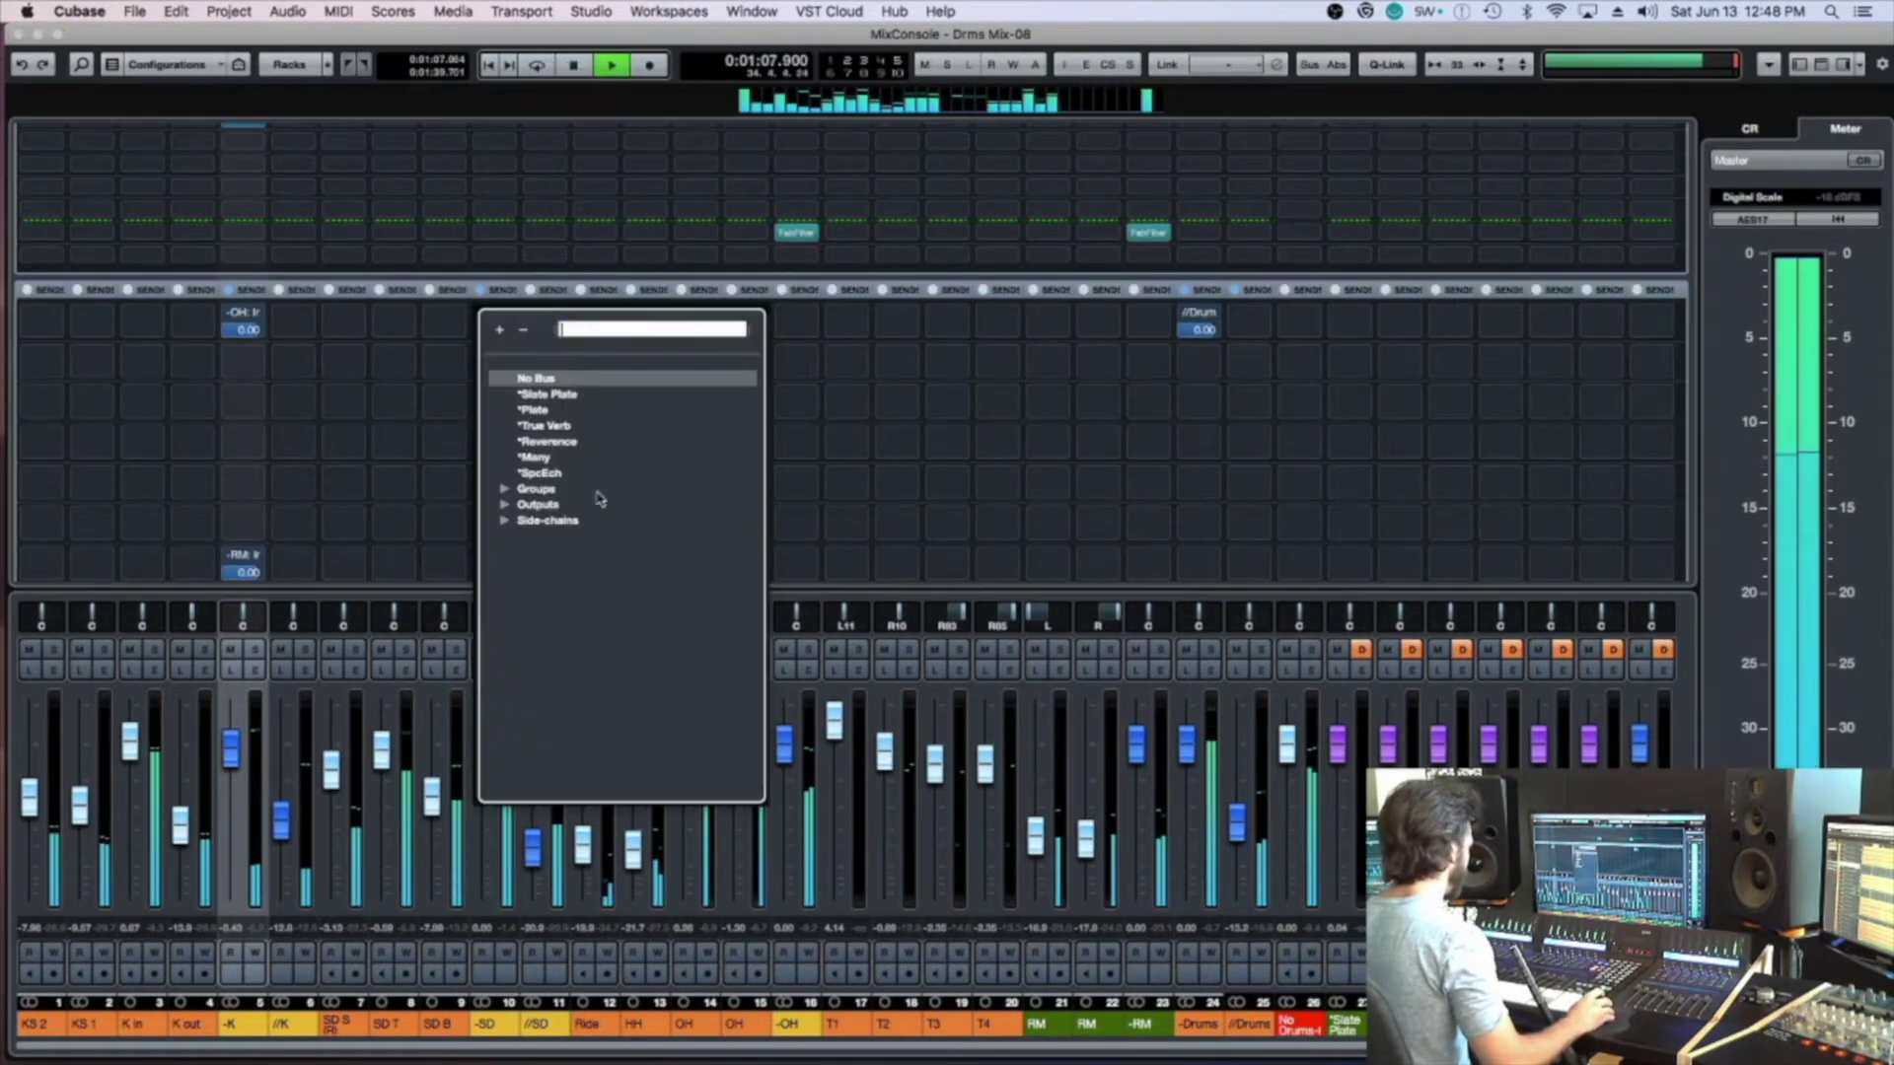
{"action": "left_click", "coordinate": [535, 457]}
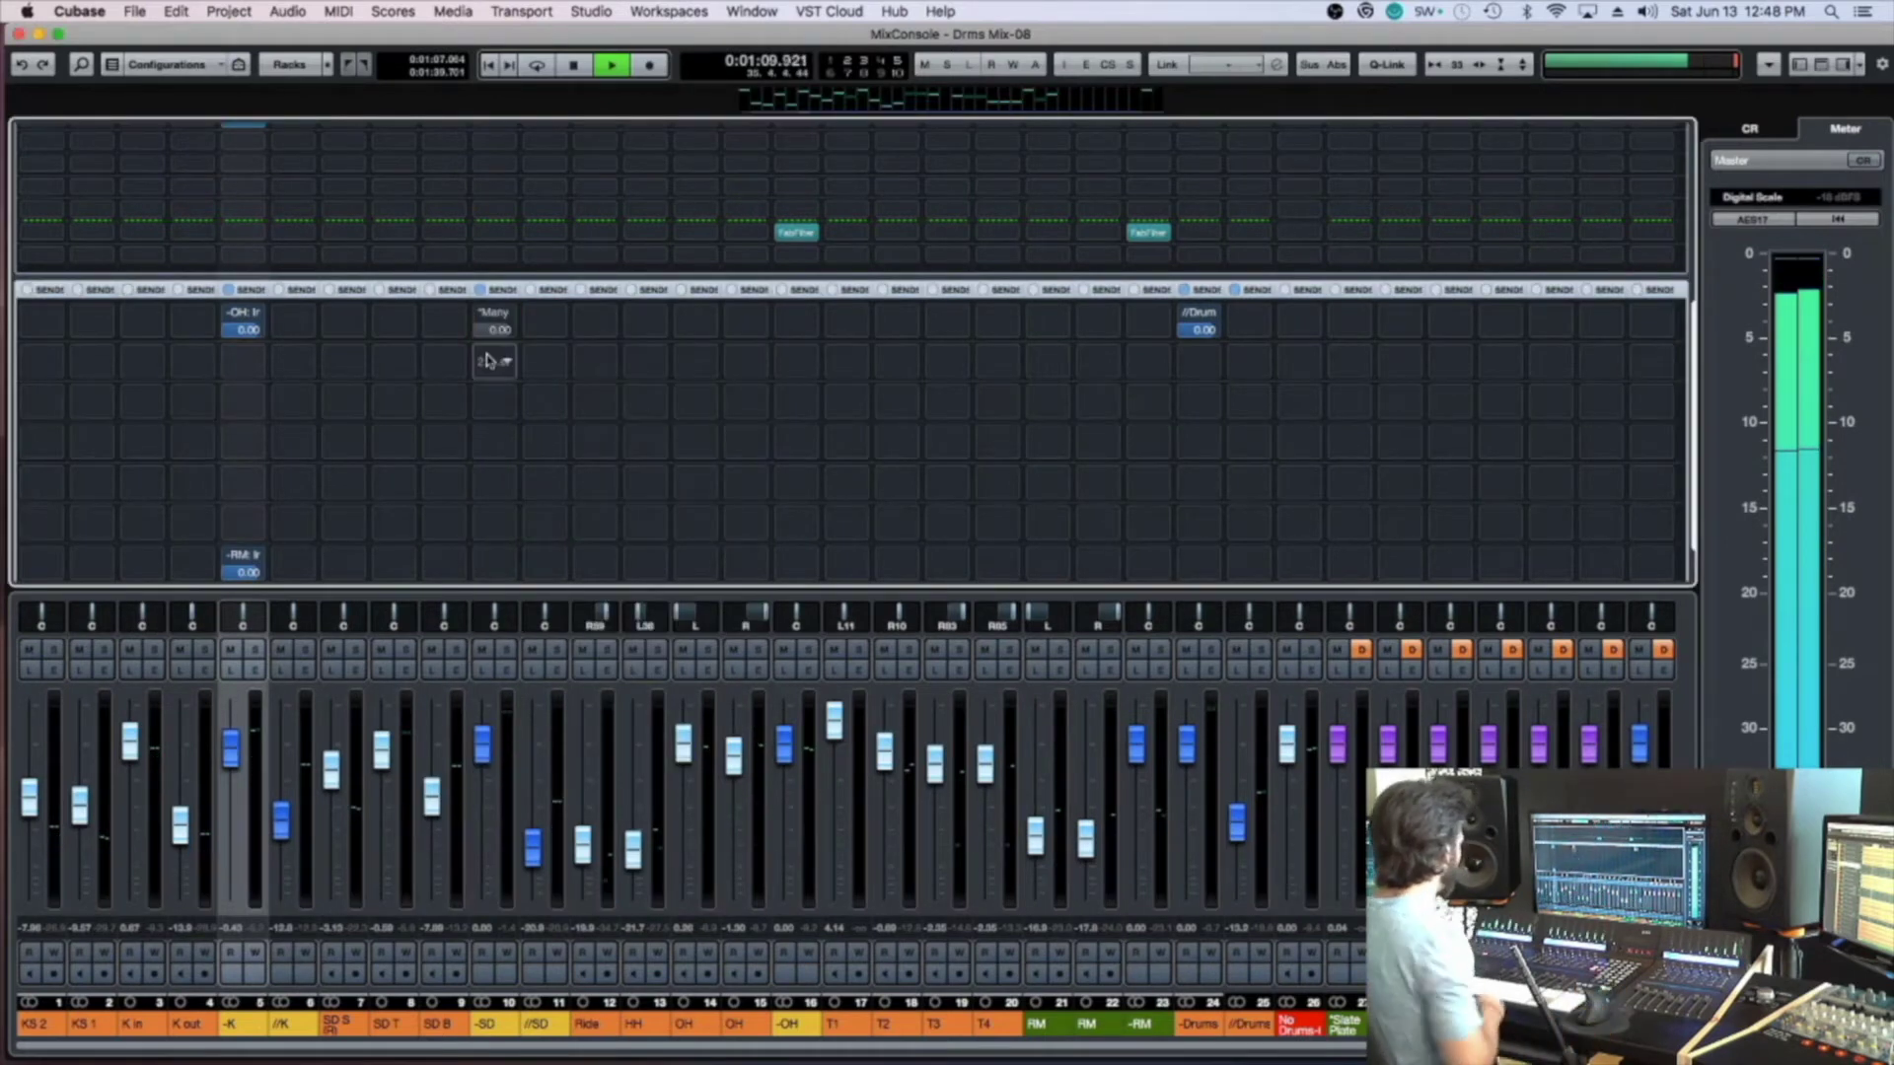
{"action": "left_click", "coordinate": [496, 367]}
{"action": "left_click", "coordinate": [538, 484]}
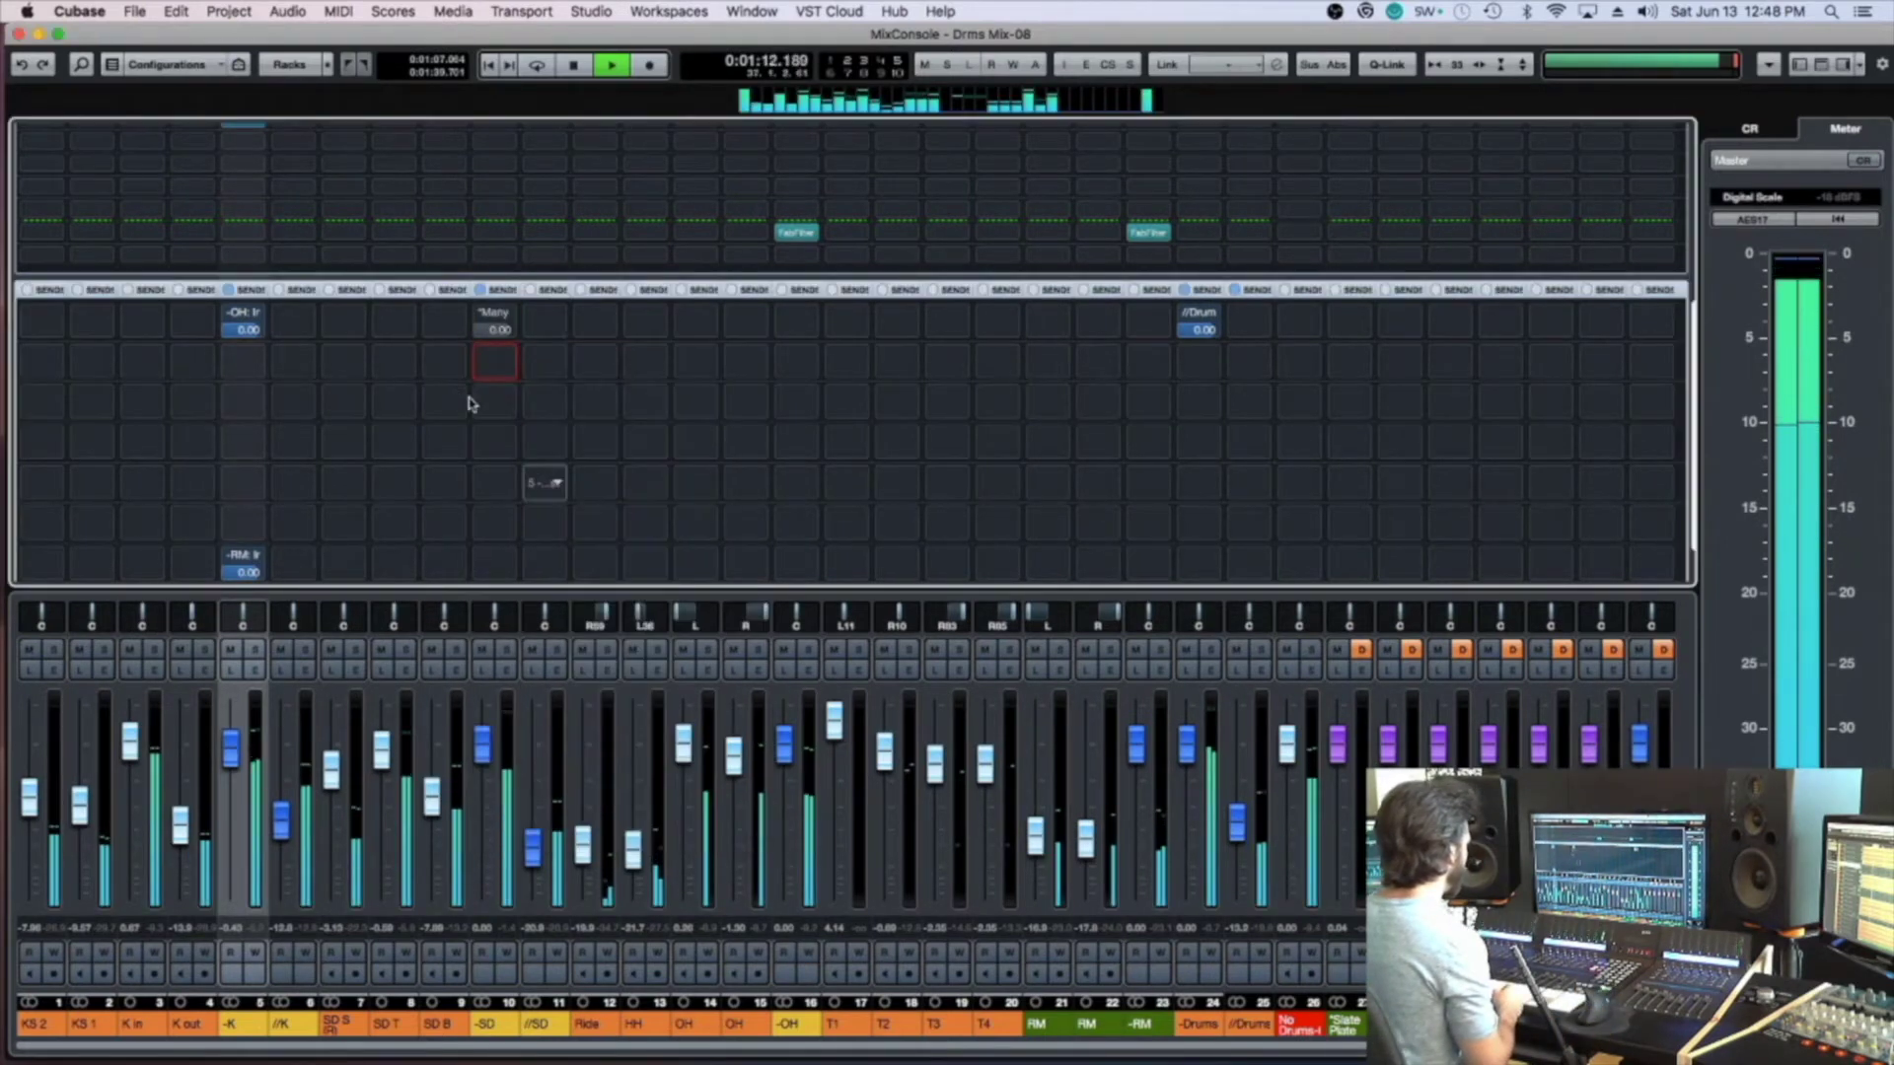
Assign -SD's third, fourth and fifth sends to *Slate Plate, *True Verb and *Plate
{"action": "left_click", "coordinate": [530, 459]}
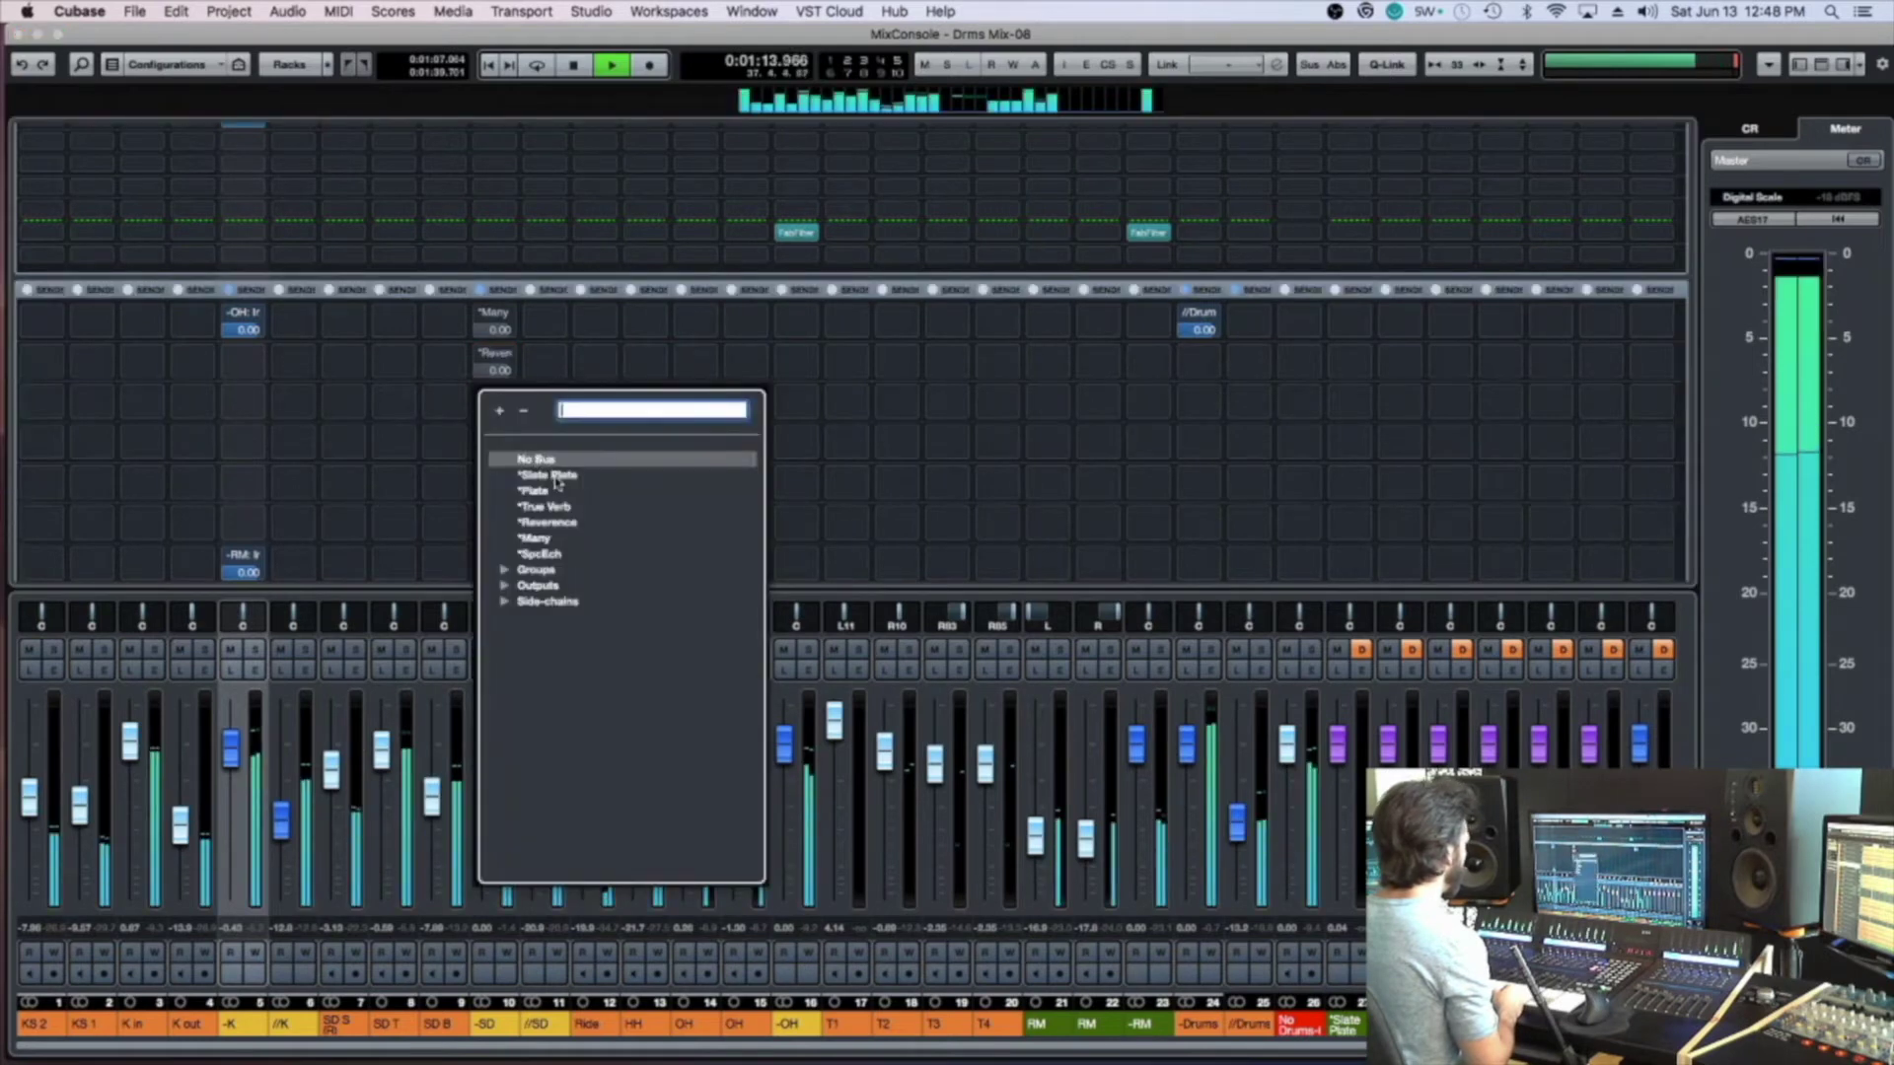
{"action": "left_click", "coordinate": [551, 475]}
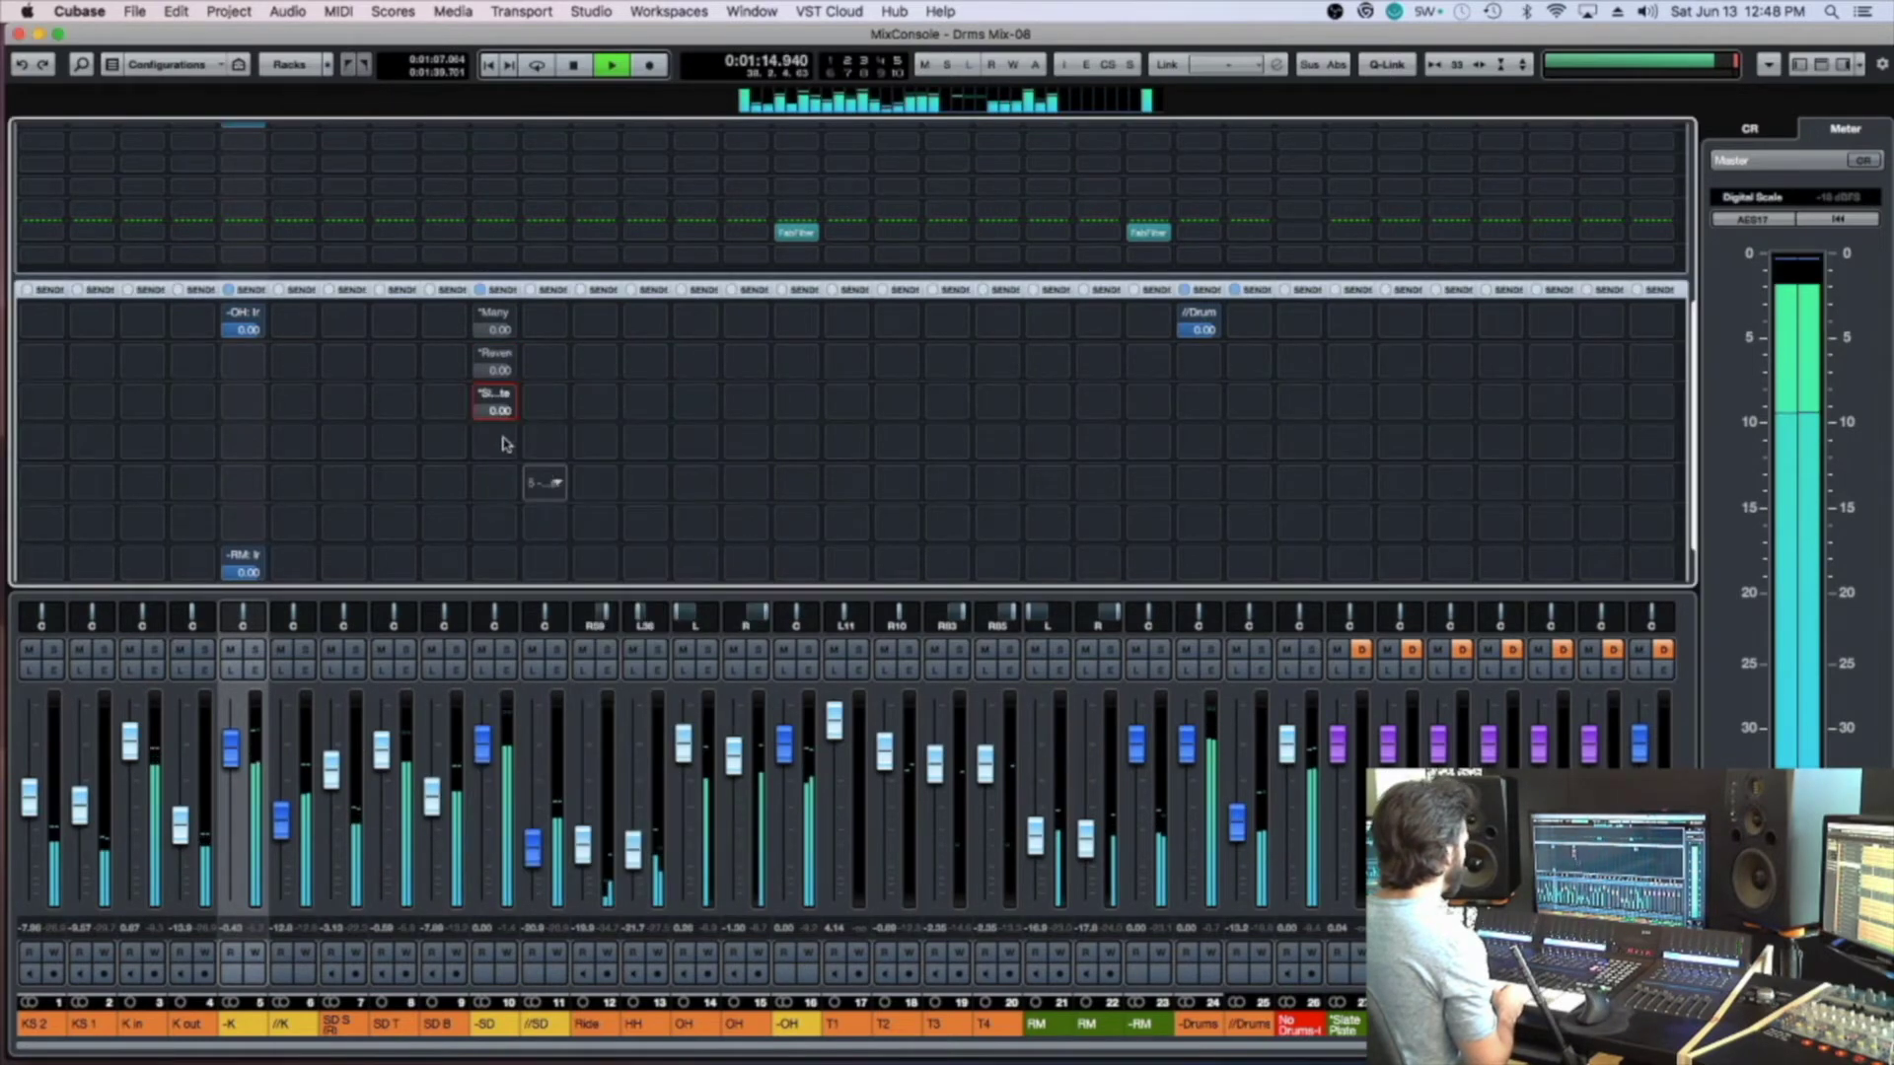
{"action": "left_click", "coordinate": [500, 436]}
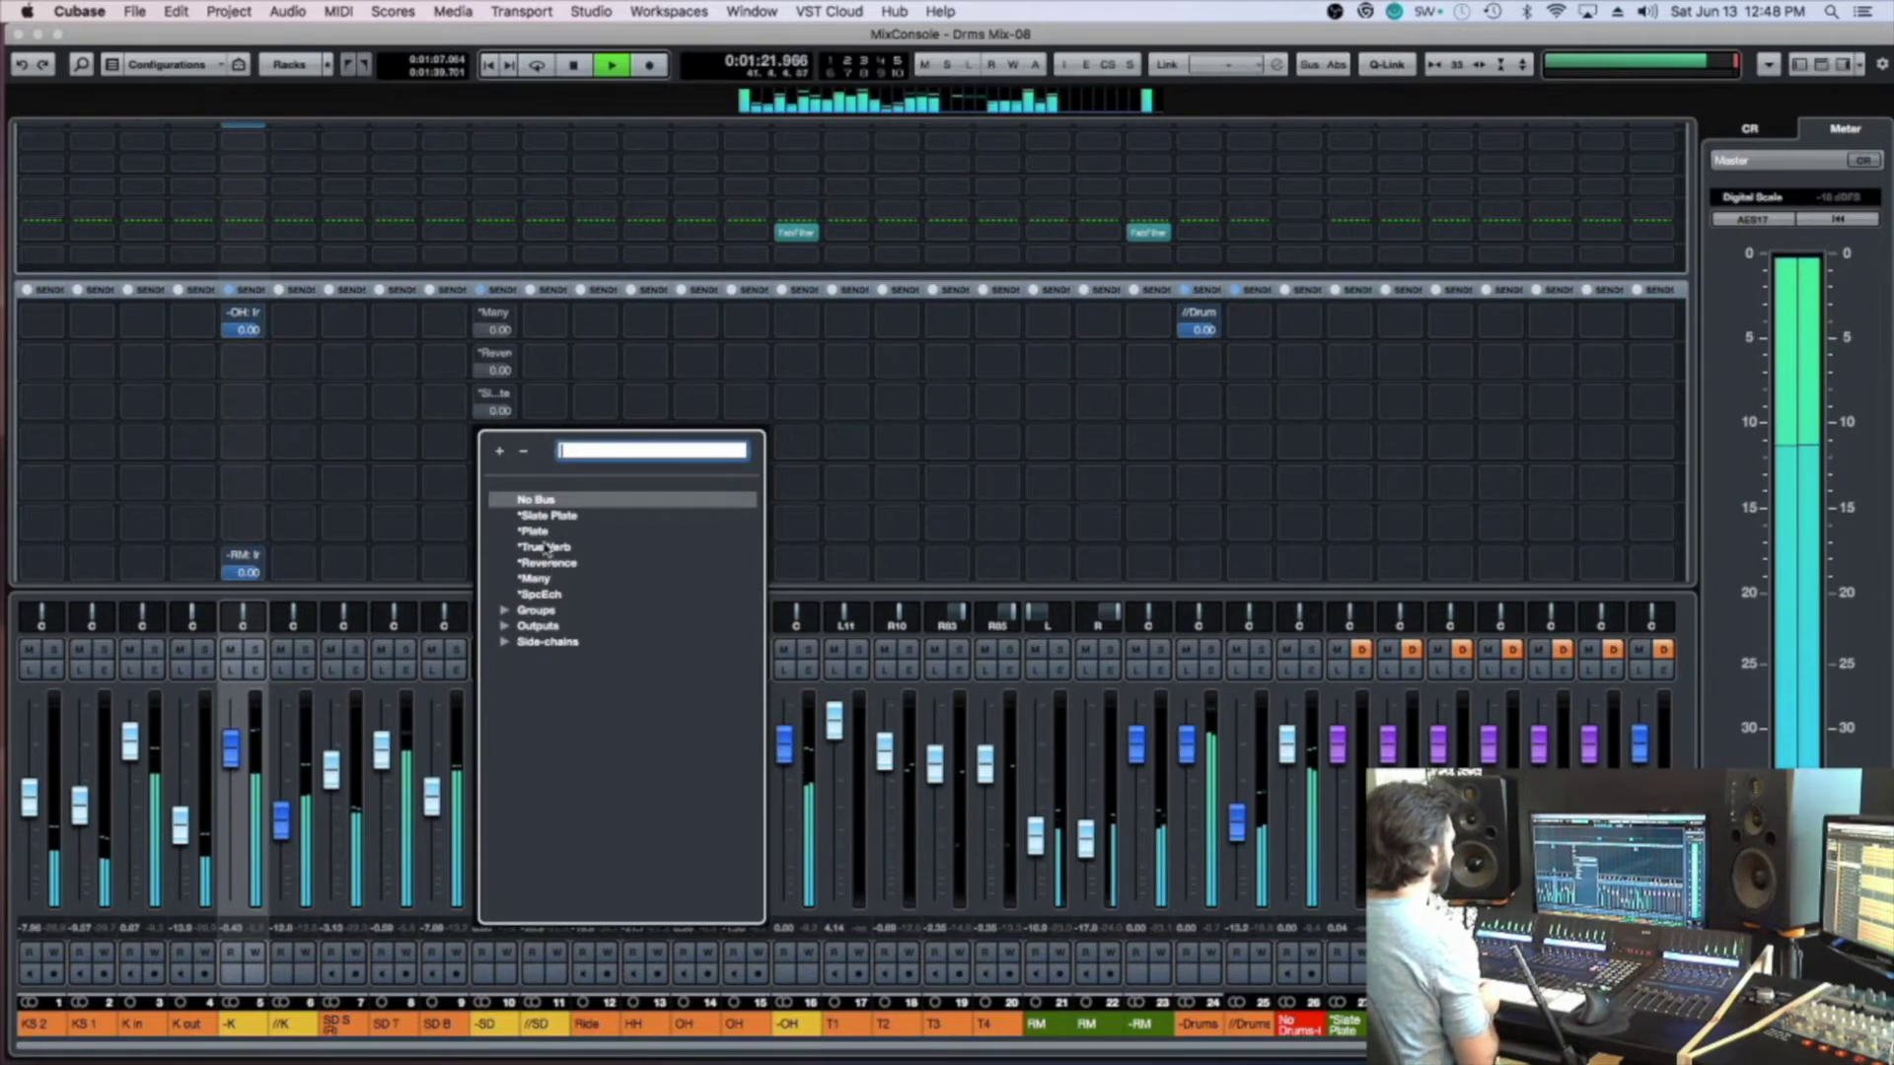
{"action": "key", "text": "Escape"}
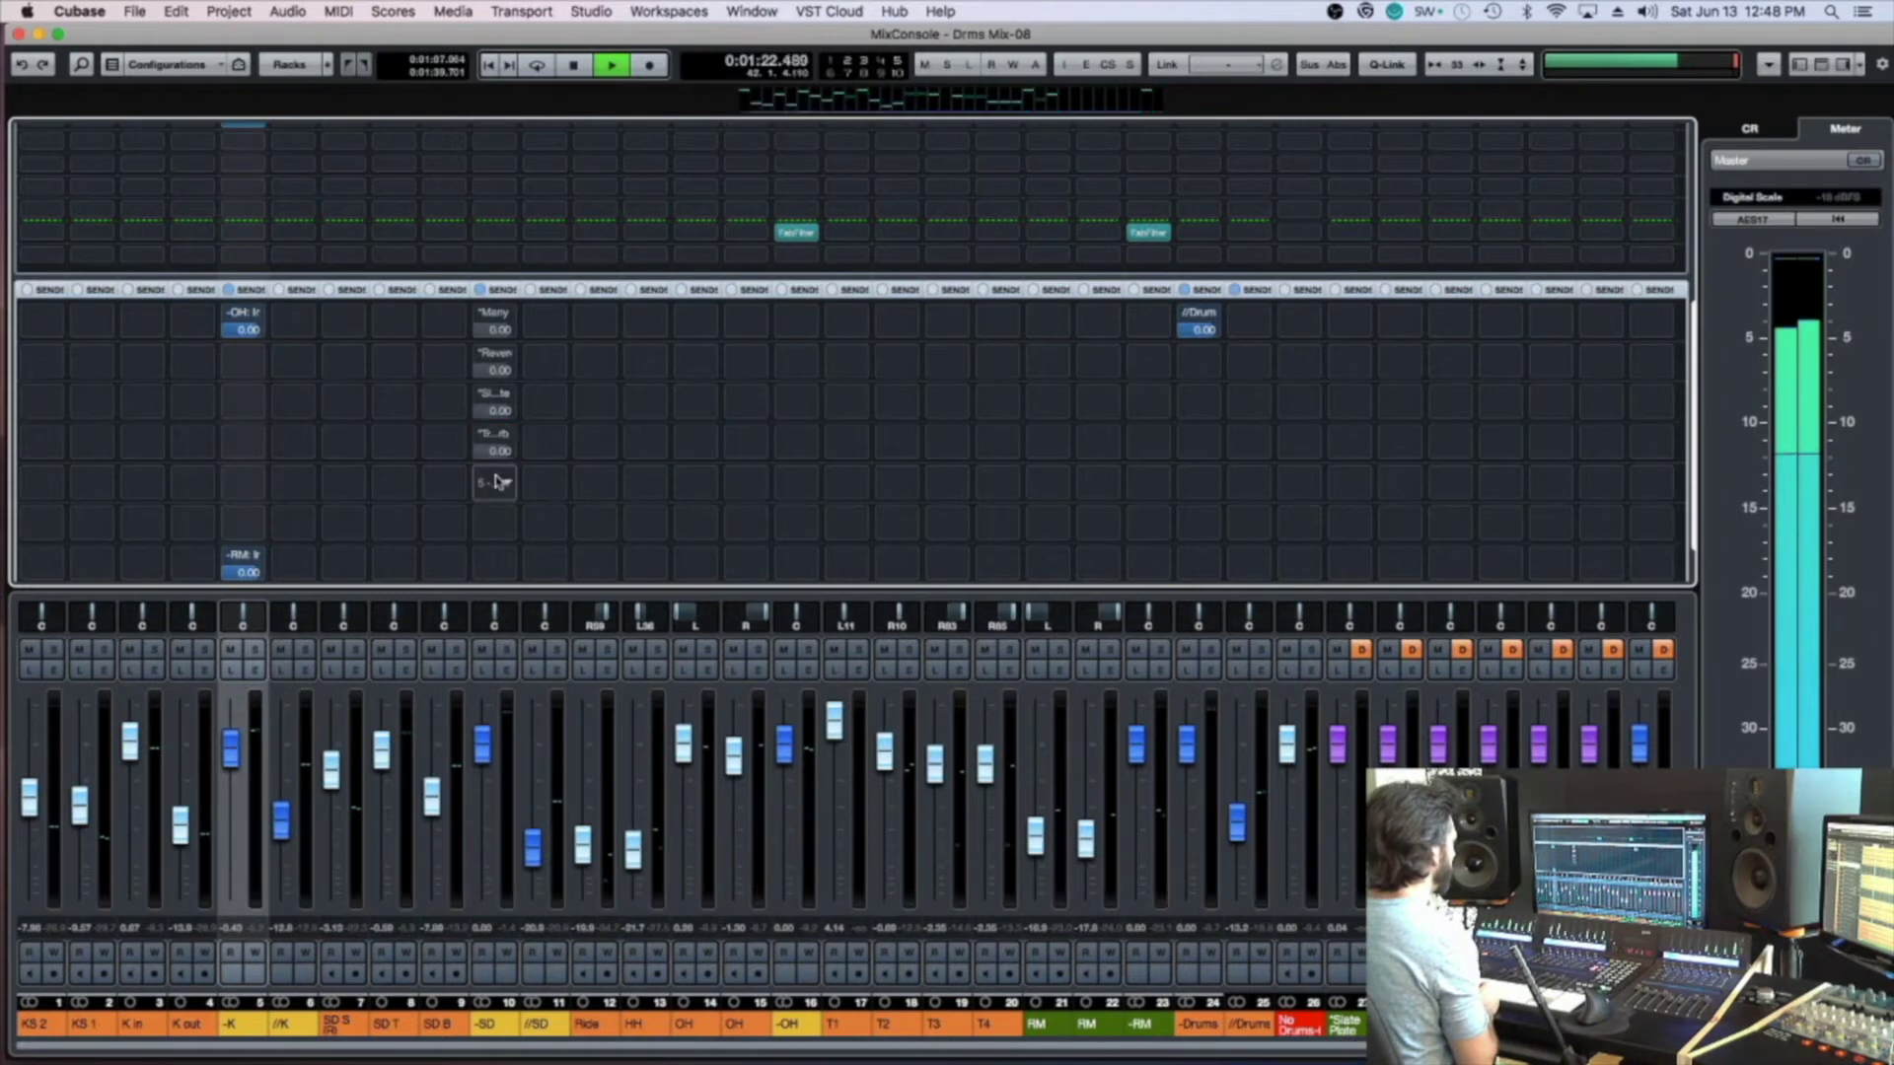
{"action": "left_click", "coordinate": [516, 539]}
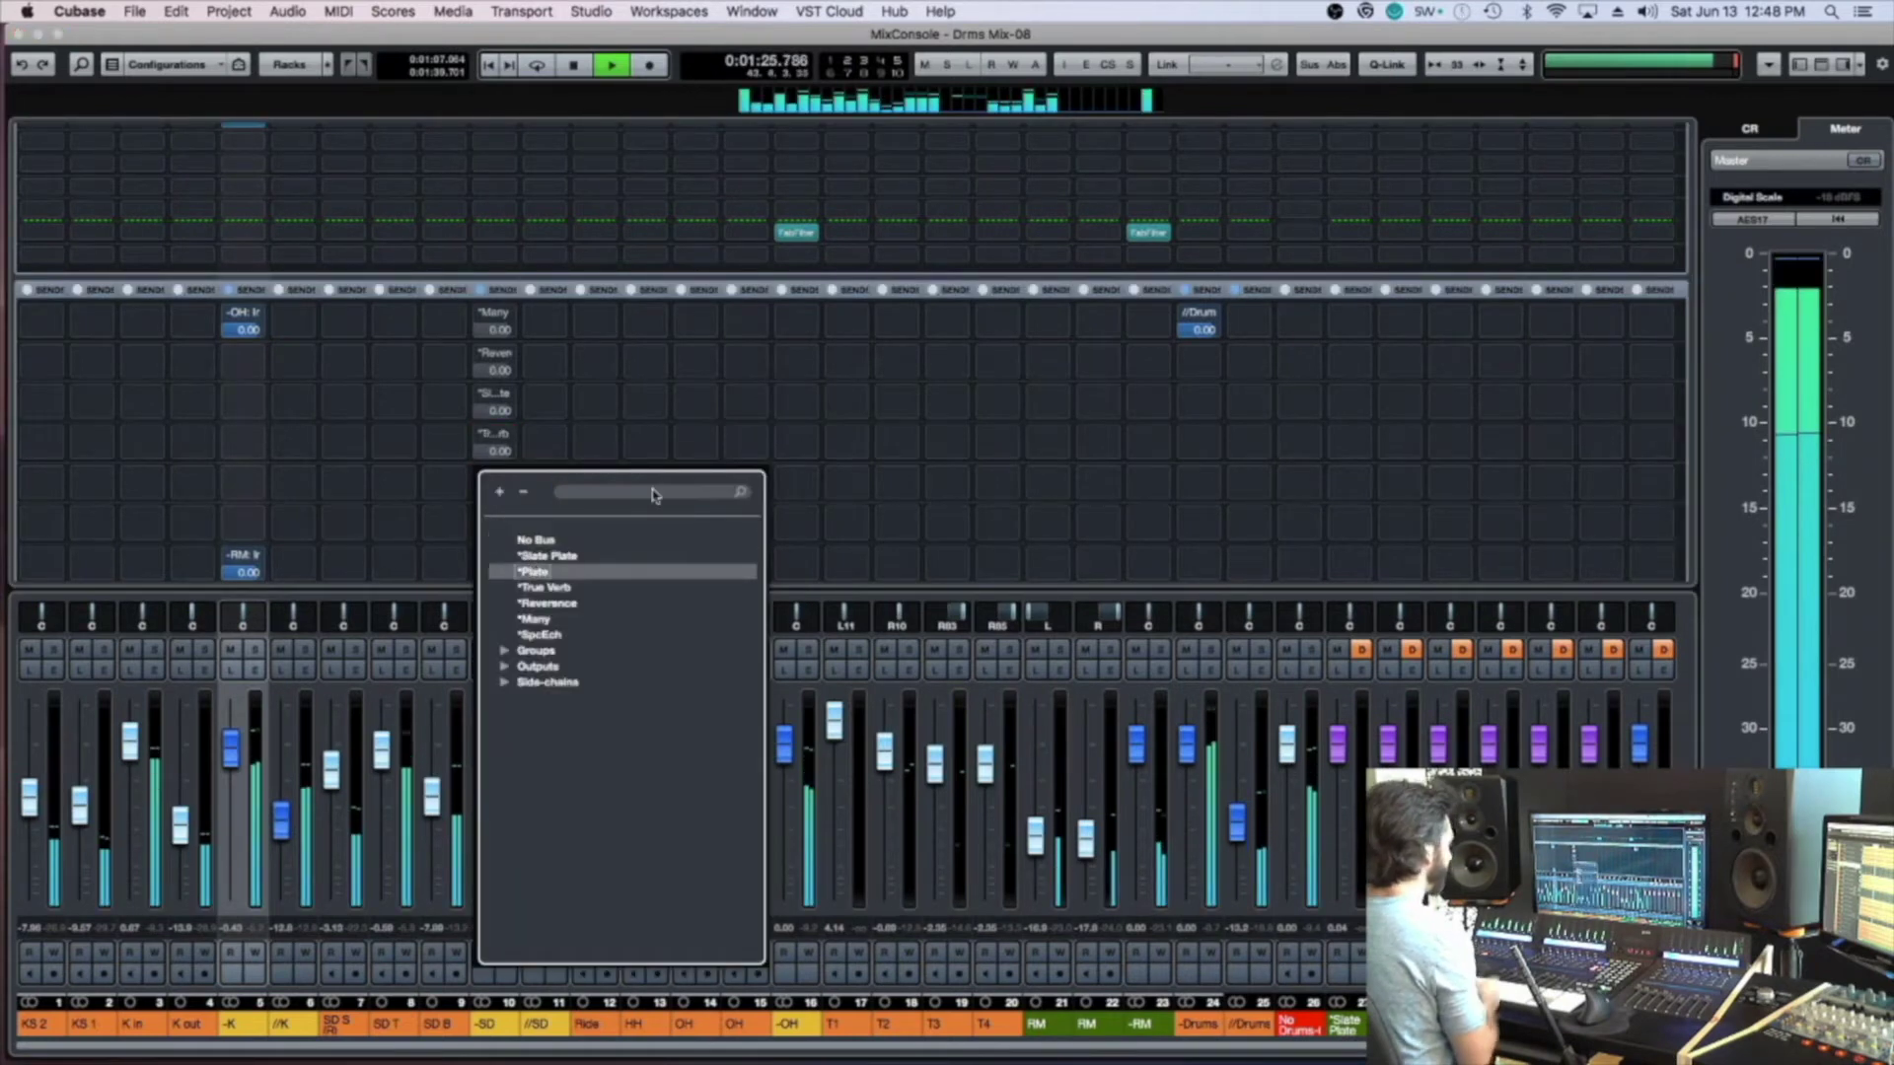
{"action": "left_click", "coordinate": [533, 571]}
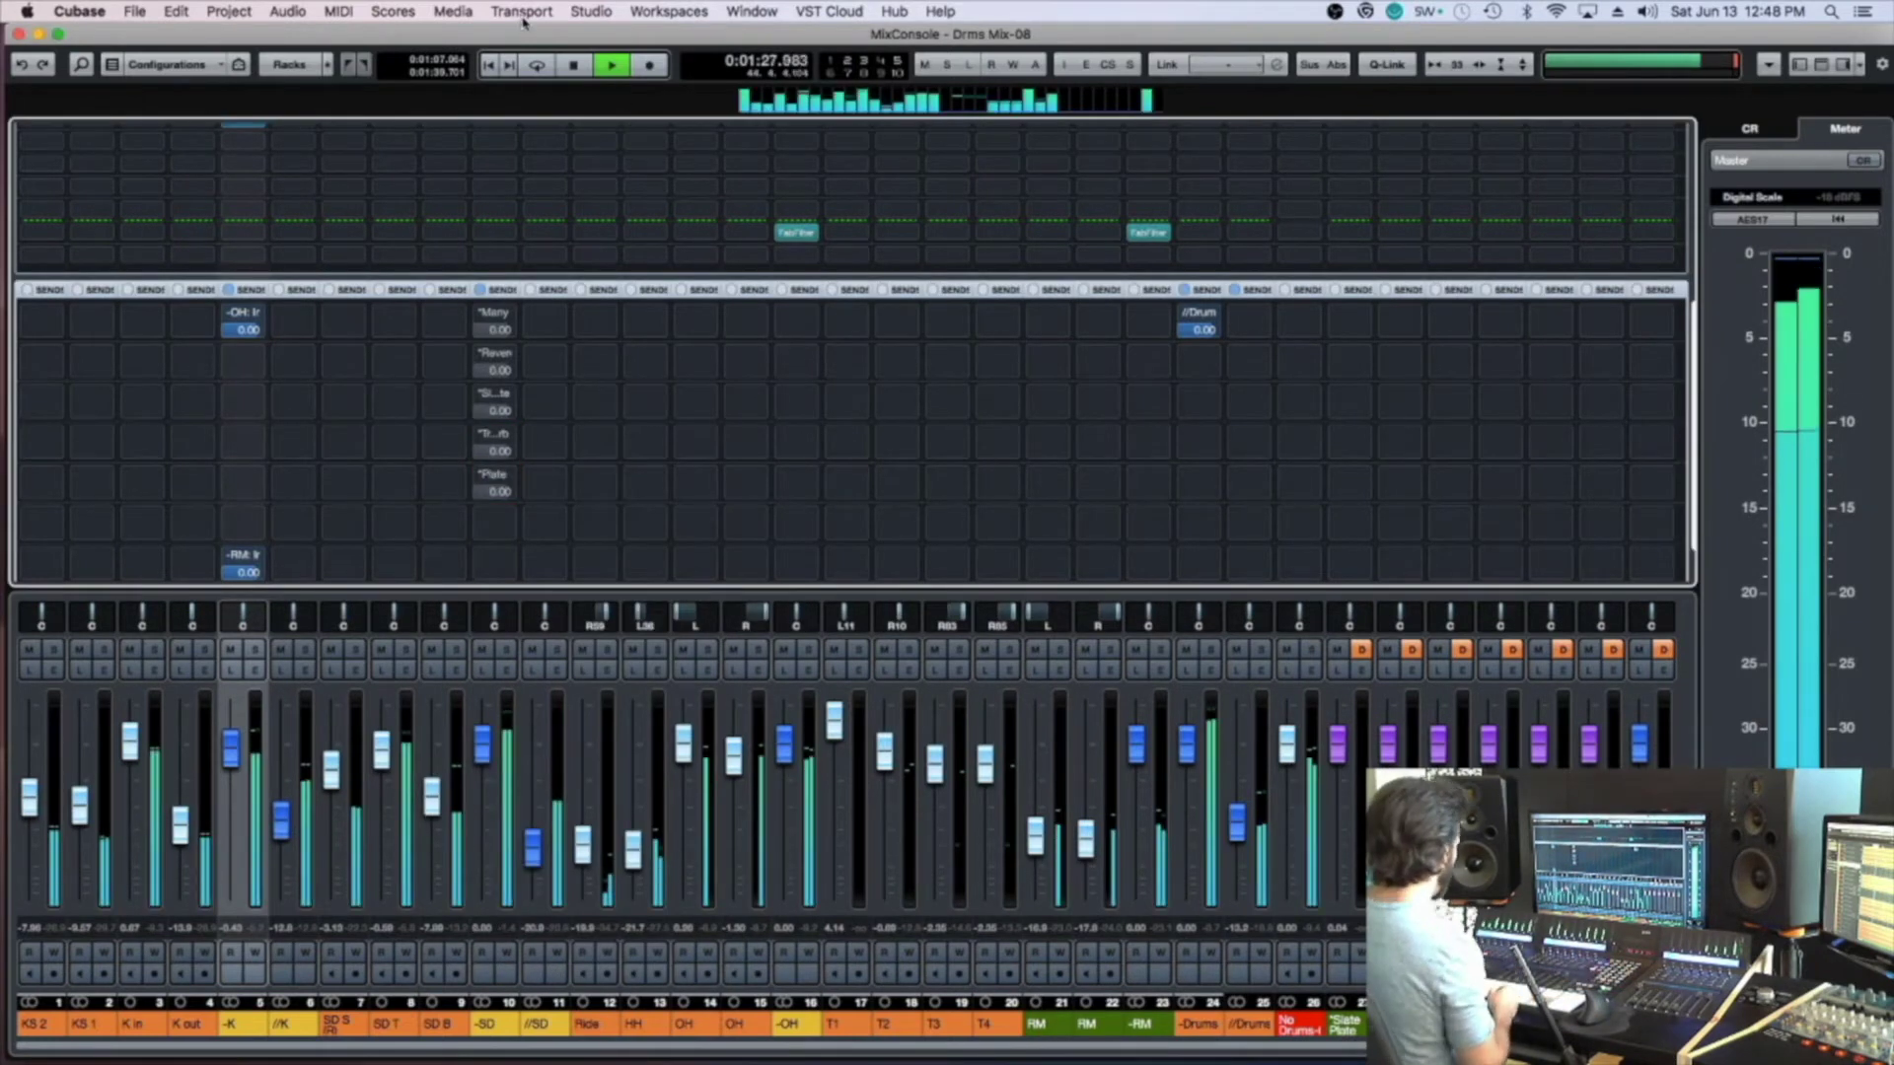
Select the -SD group channel in the mixer
{"action": "key", "text": "Right"}
{"action": "key", "text": "Right"}
{"action": "key", "text": "Right"}
{"action": "key", "text": "Right"}
{"action": "key", "text": "Right"}
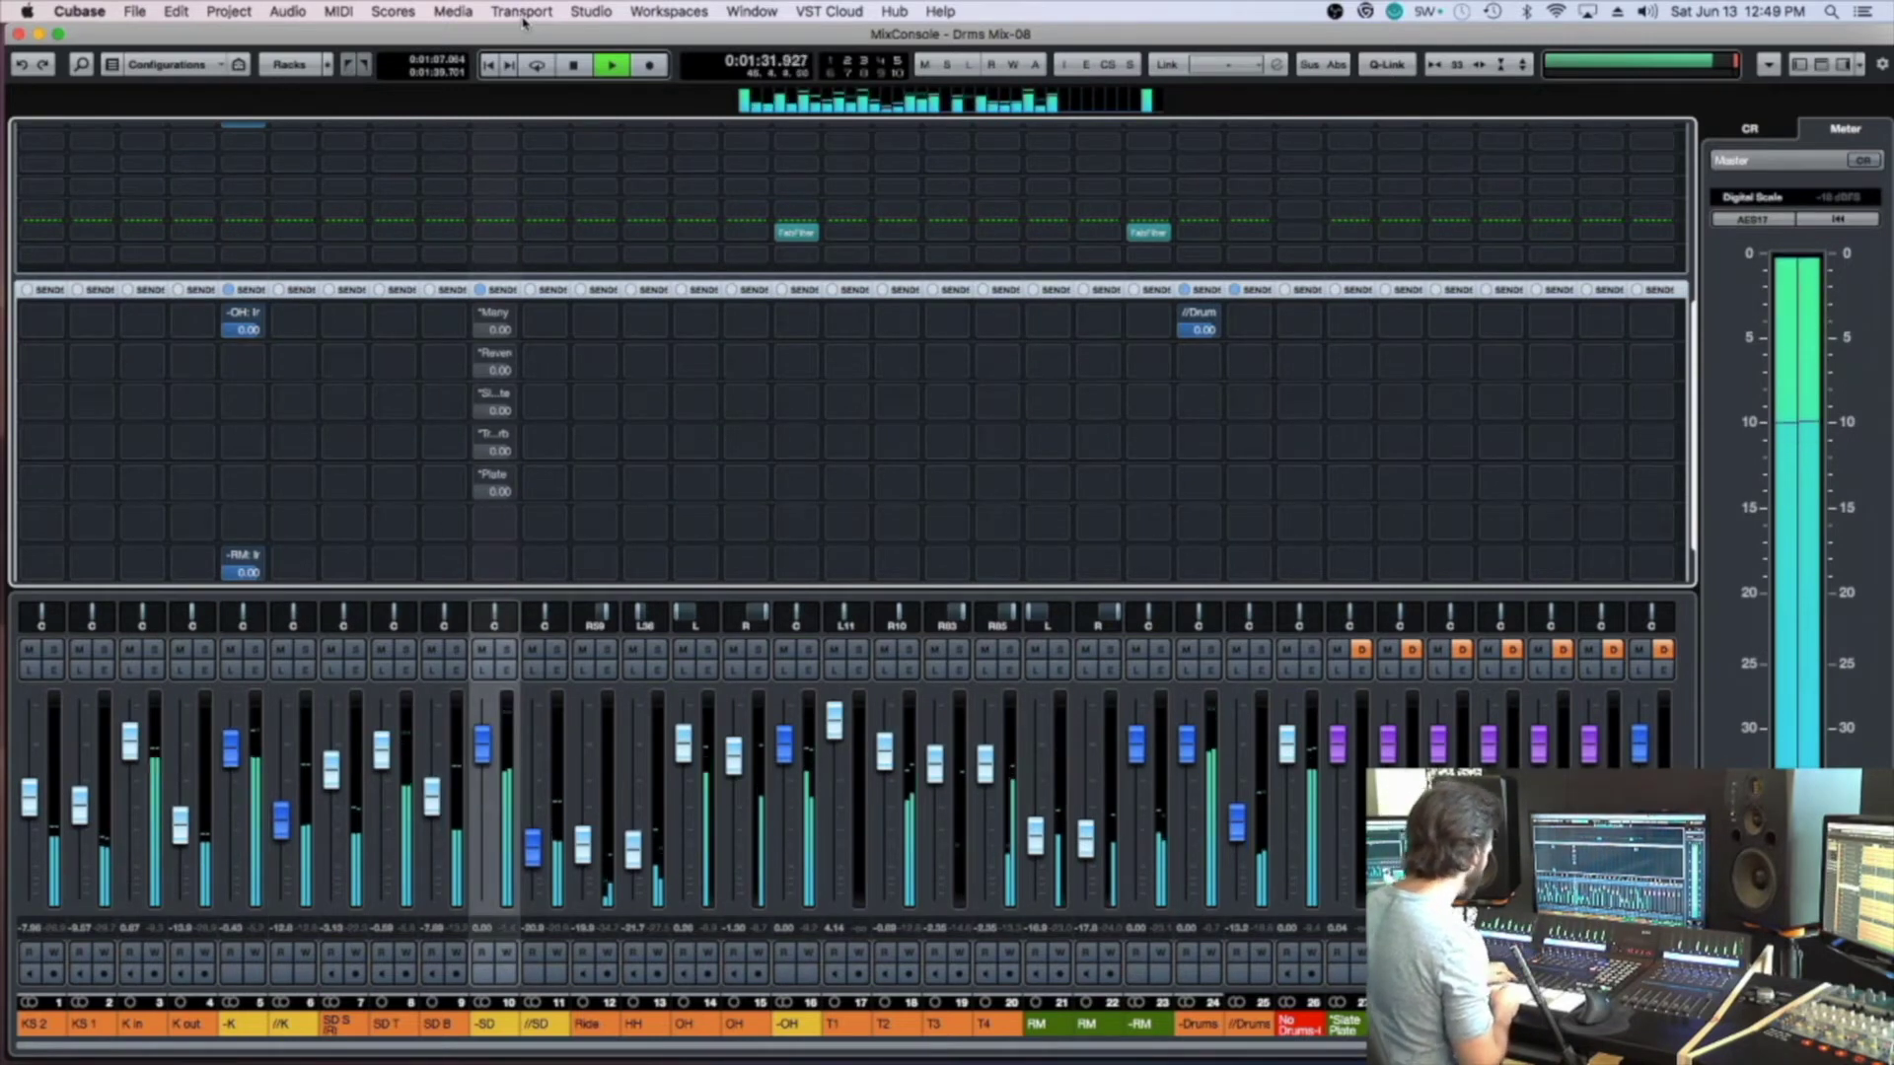
Enable -SD's sends, solo the drums and set *Many to -10.3, *Reverence to -31.2, *True Verb to -23.0 and *Plate to -26.8 dB
{"action": "key", "text": "super+alt+Return"}
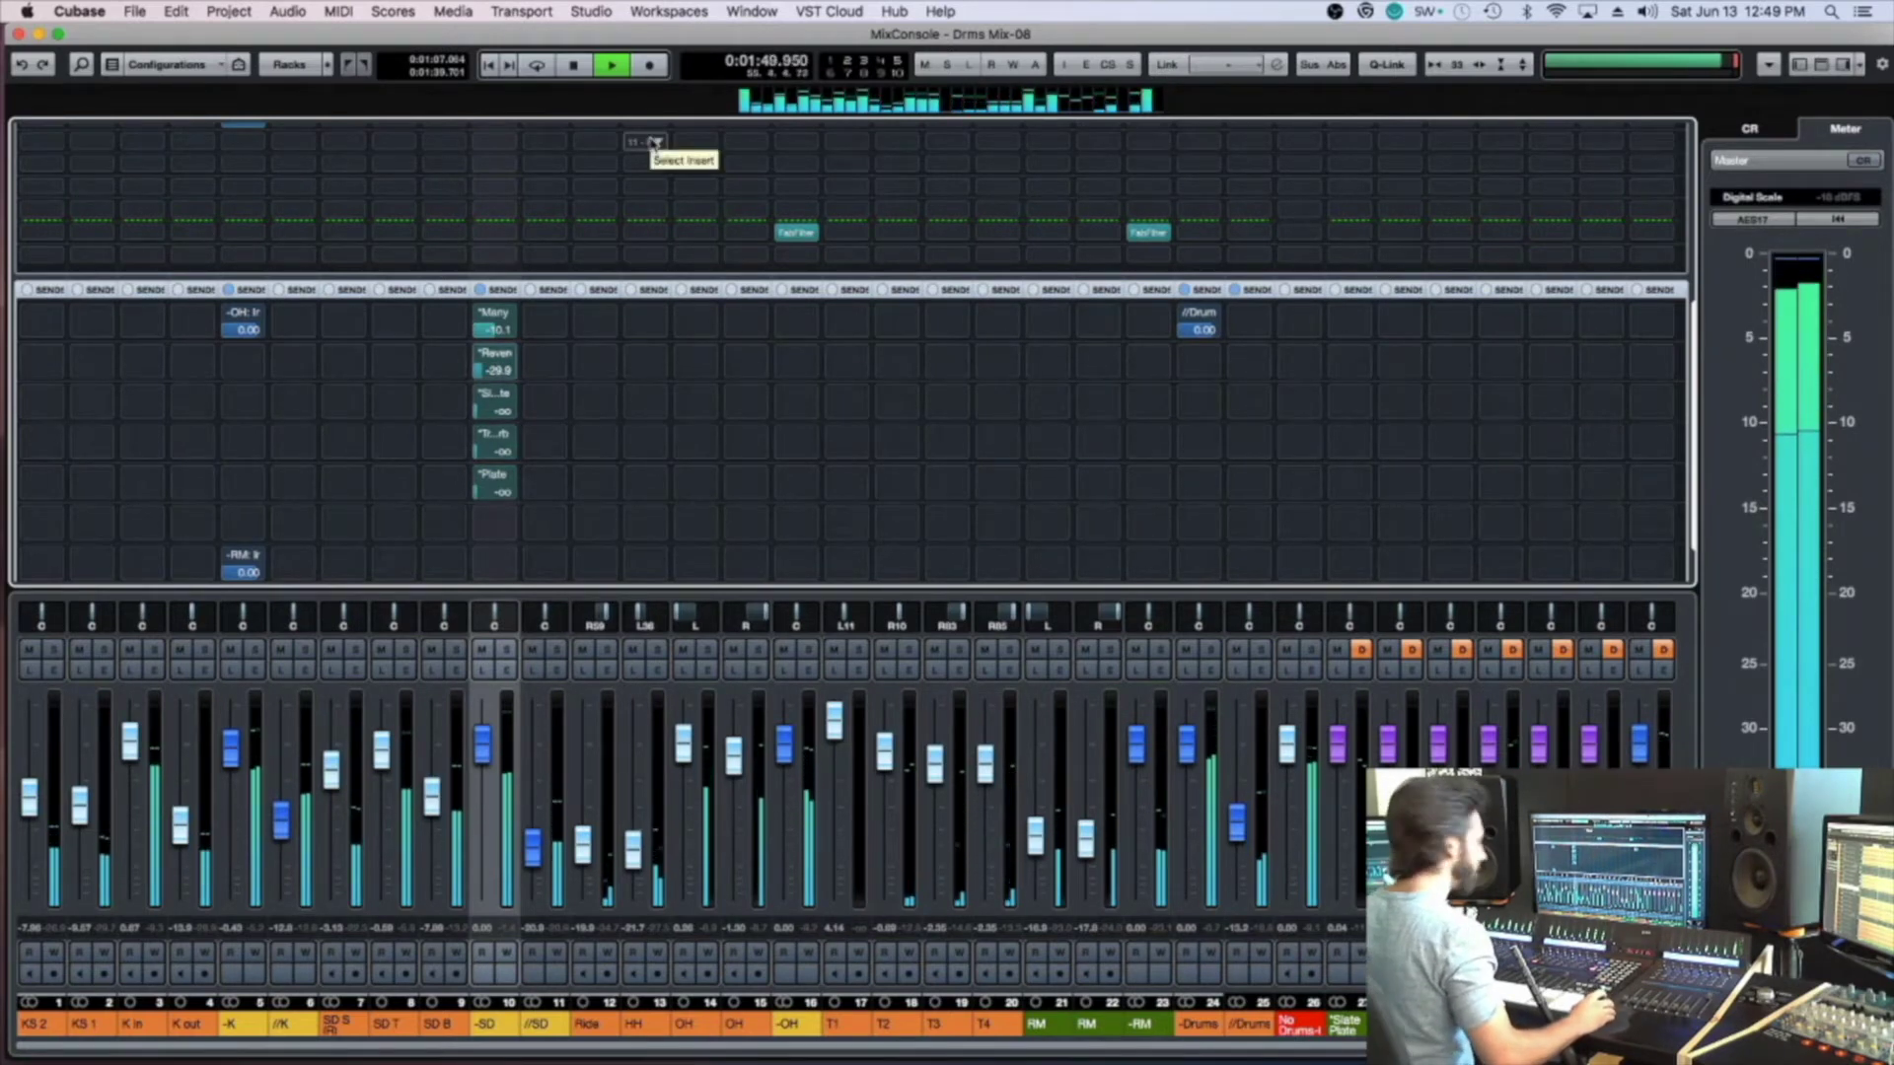
{"action": "left_click", "coordinate": [18, 33]}
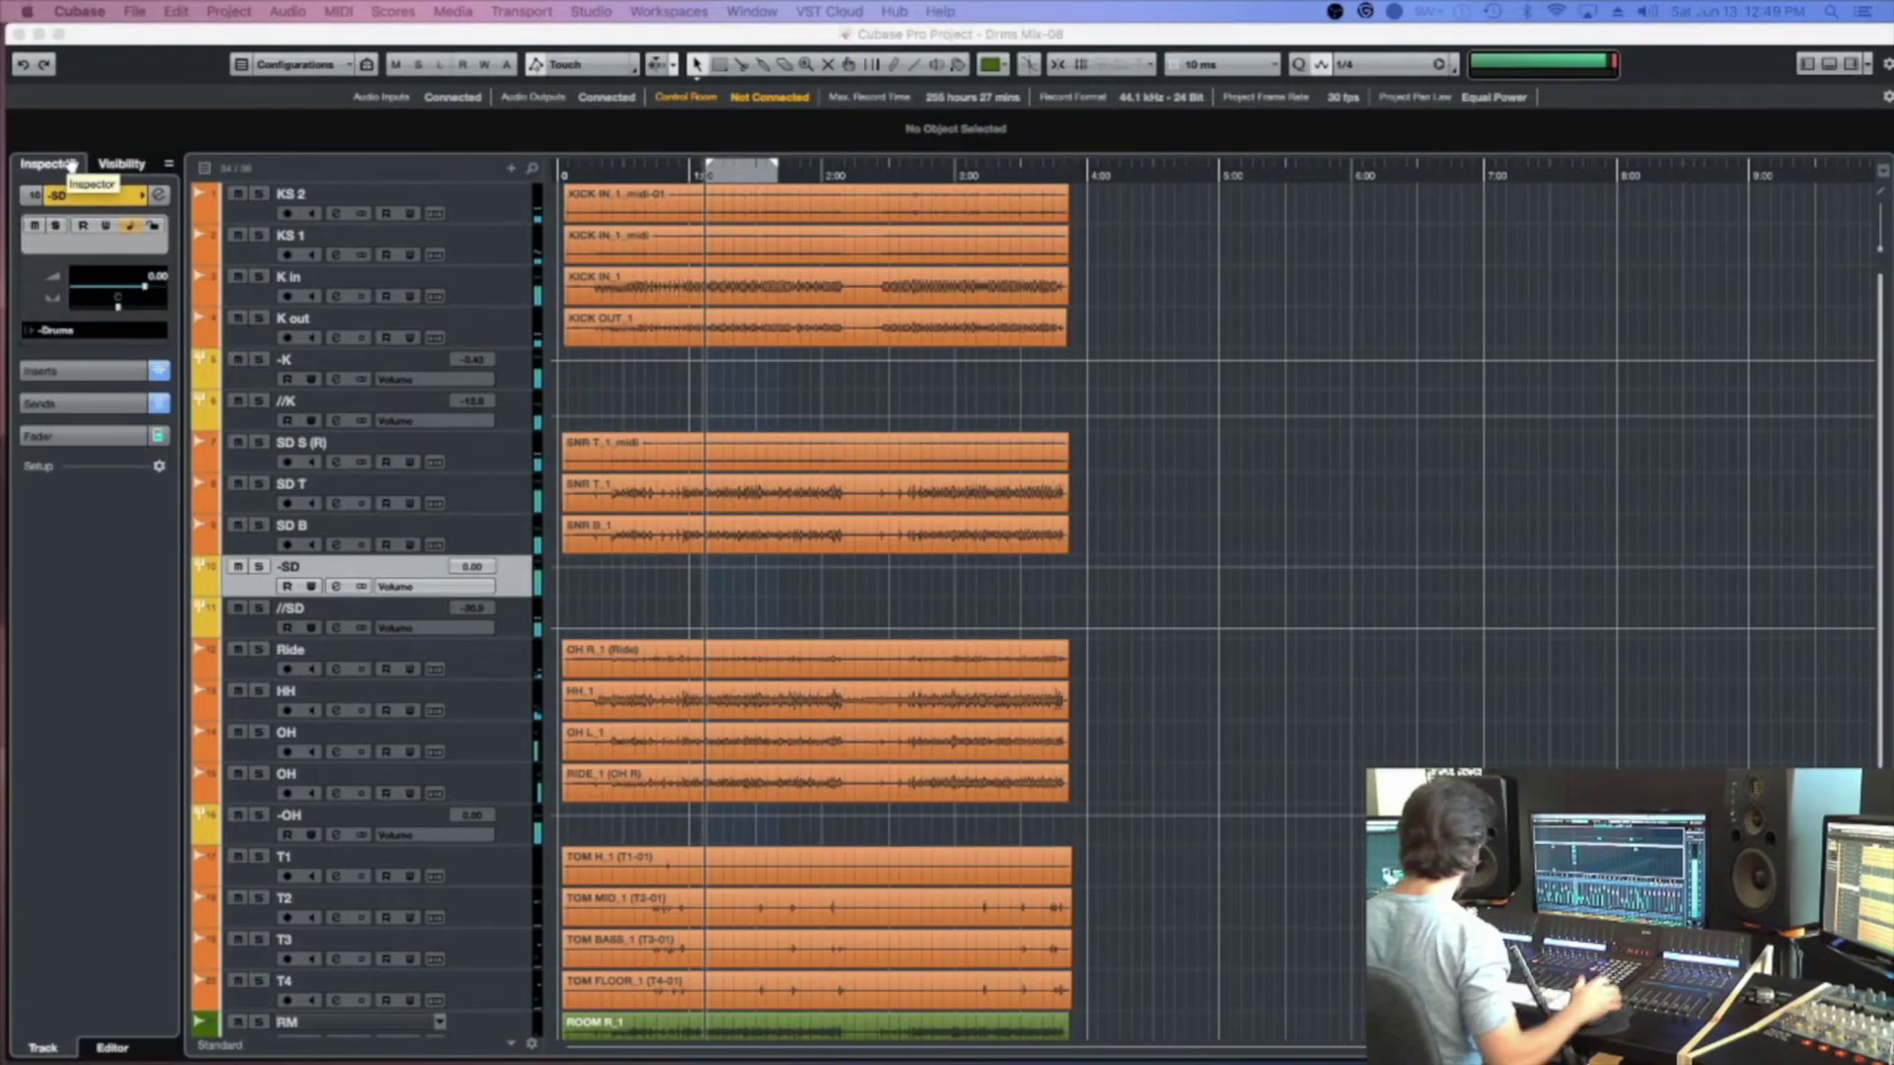
{"action": "key", "text": "s"}
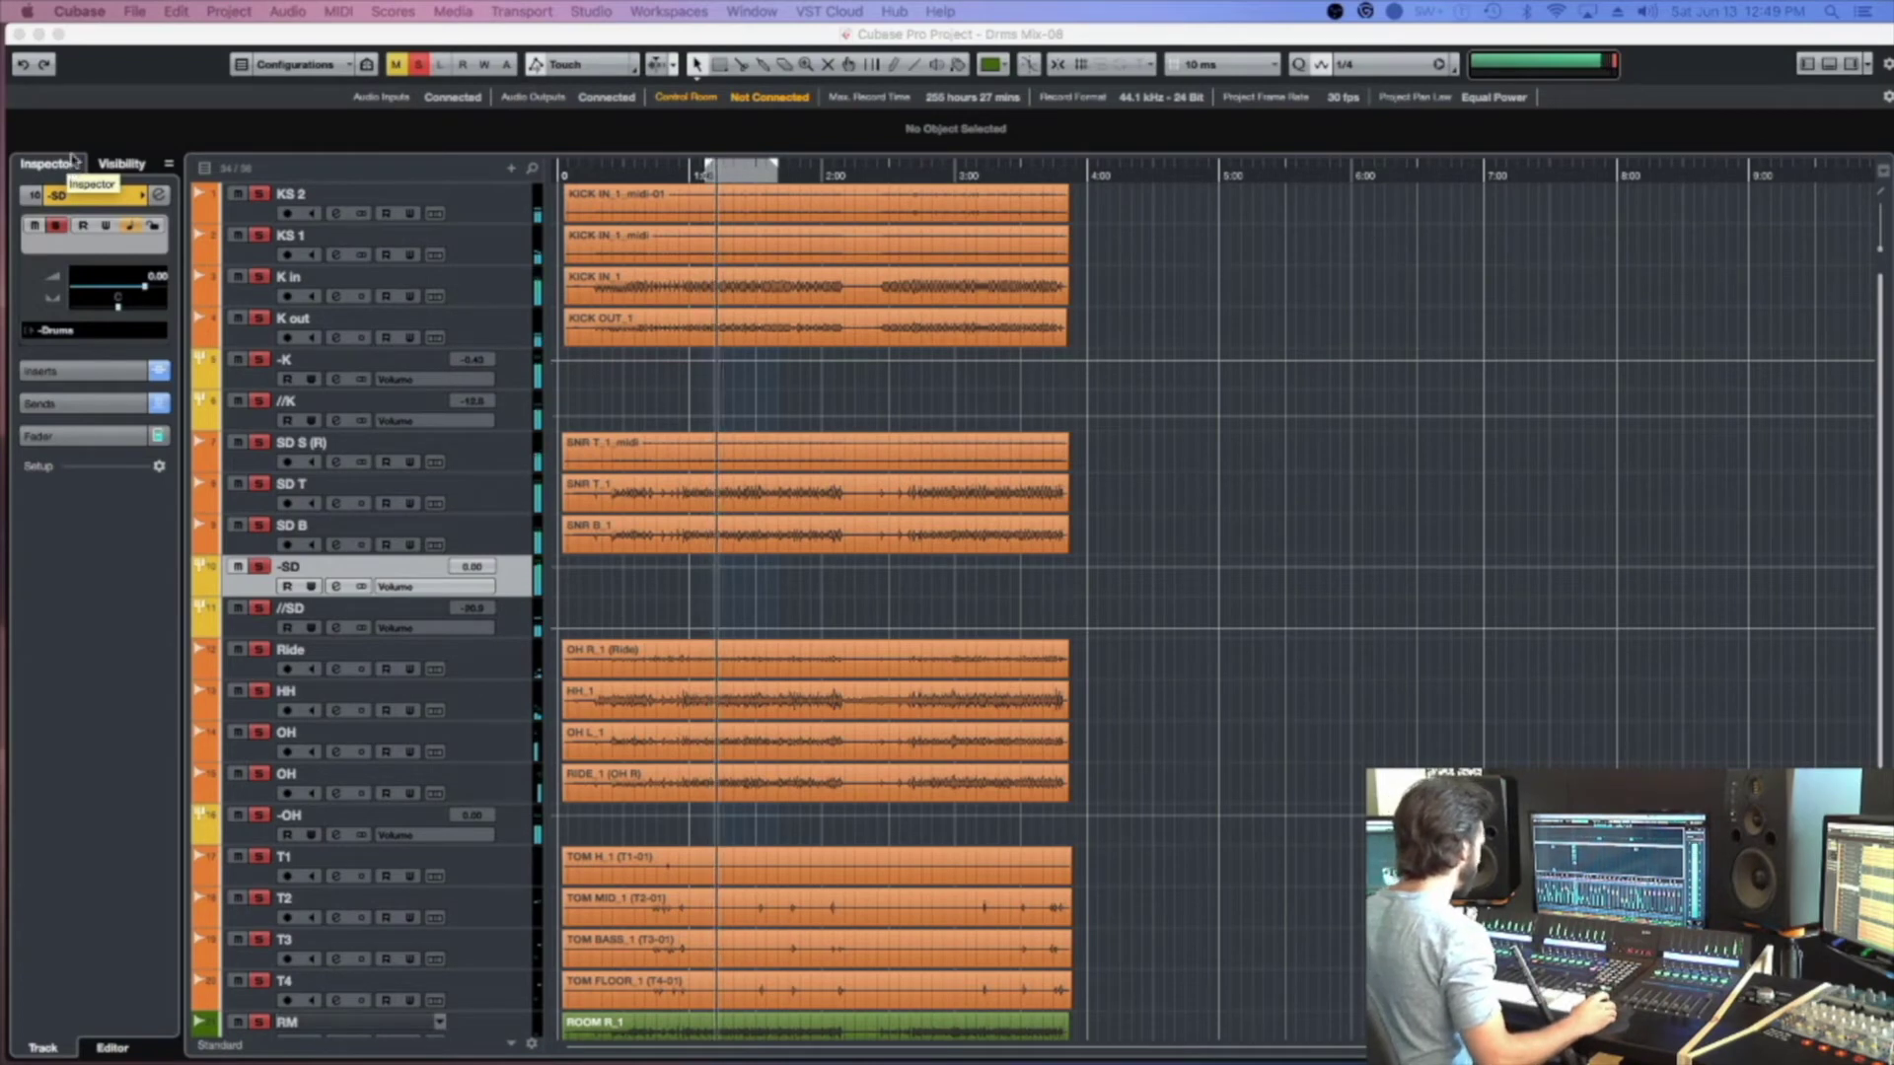
{"action": "left_click", "coordinate": [277, 198]}
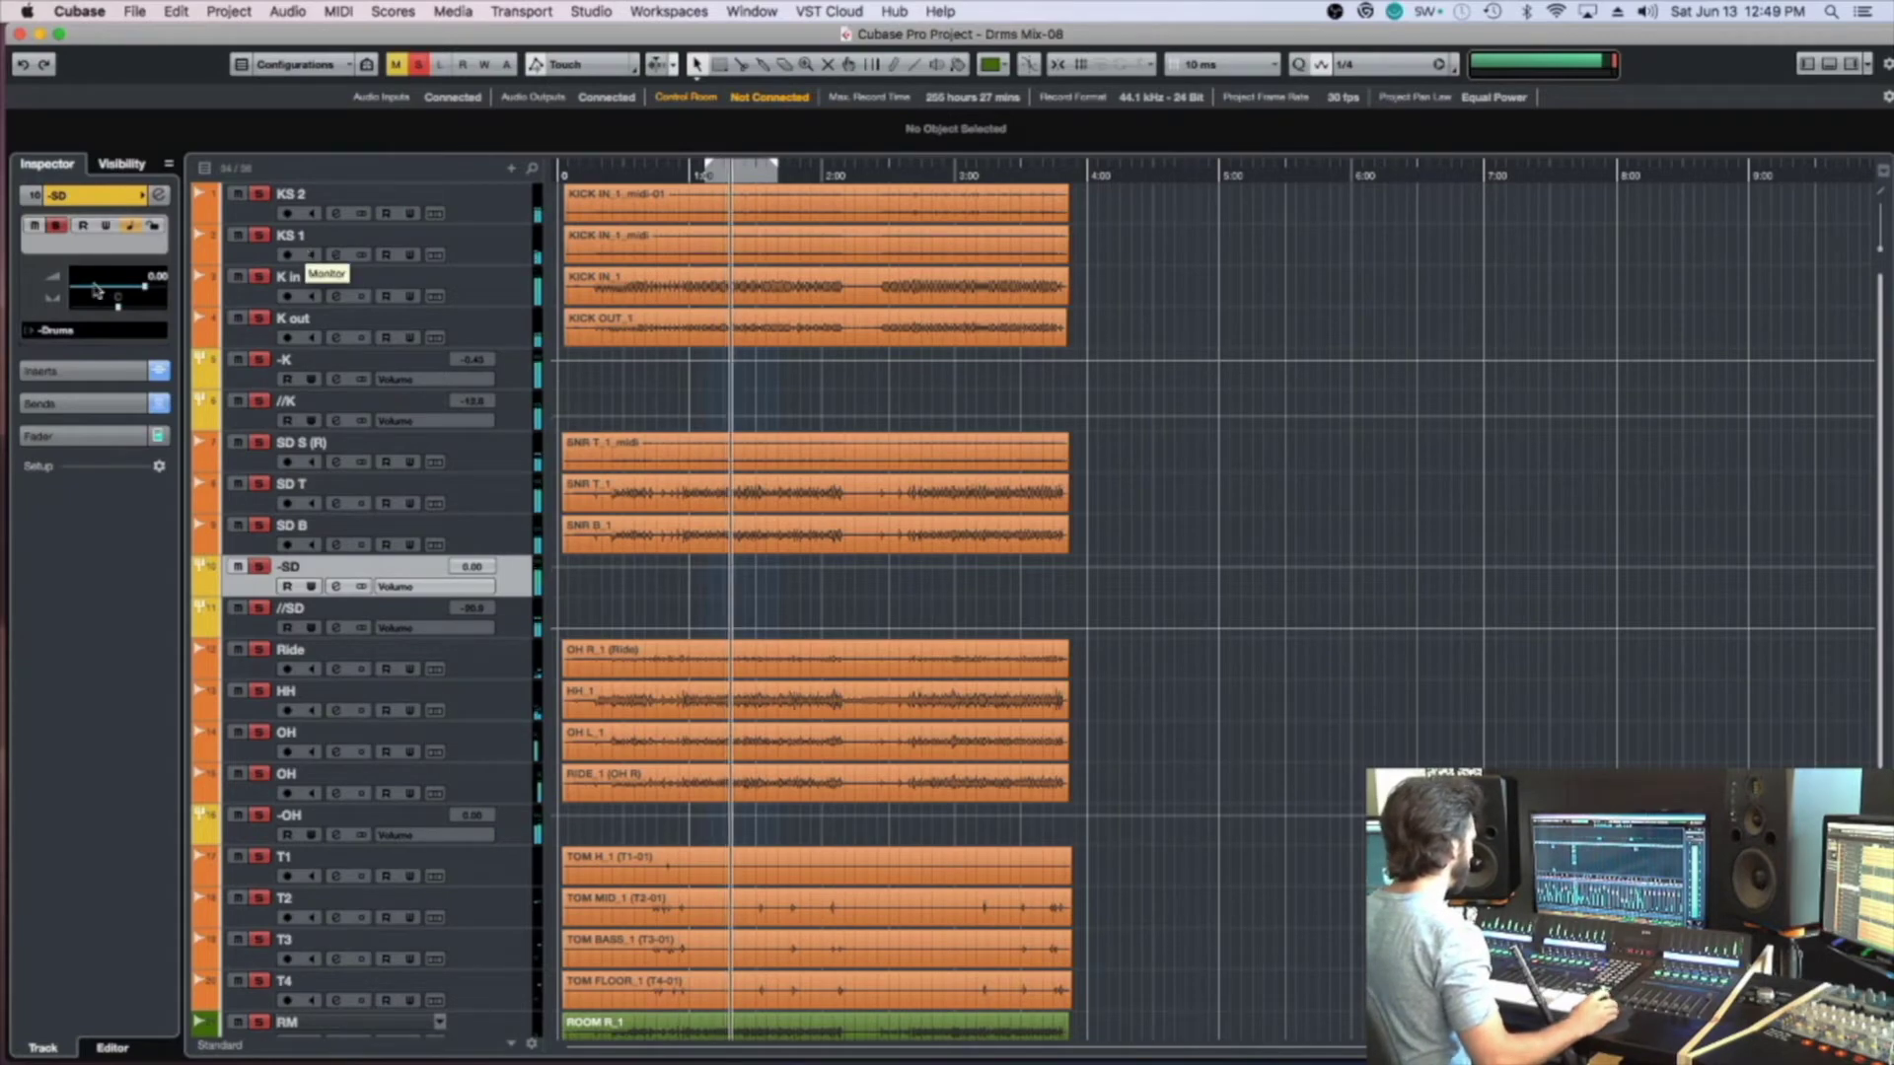
{"action": "key", "text": "F3"}
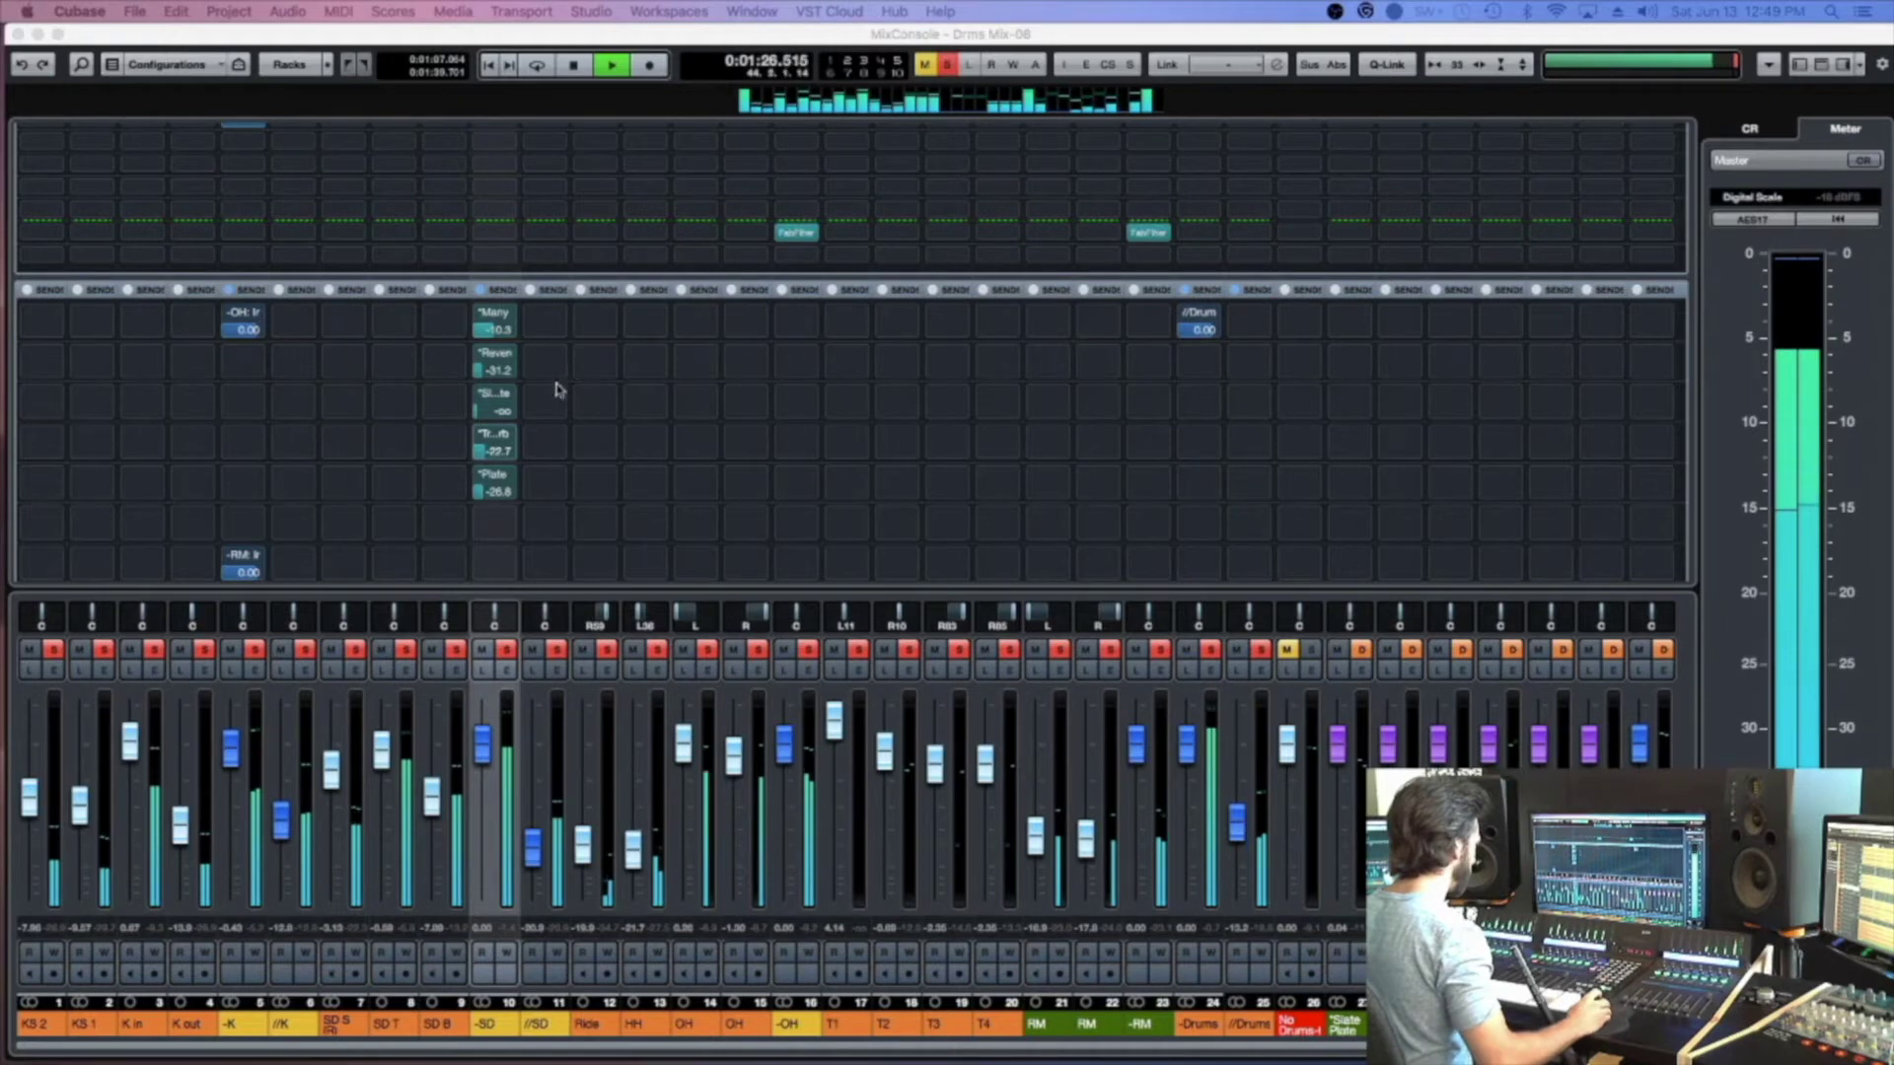
Copy all of -SD's sends to both OH channels, then unsolo the drums
{"action": "left_click_drag", "start_coordinate": [481, 288], "coordinate": [687, 293]}
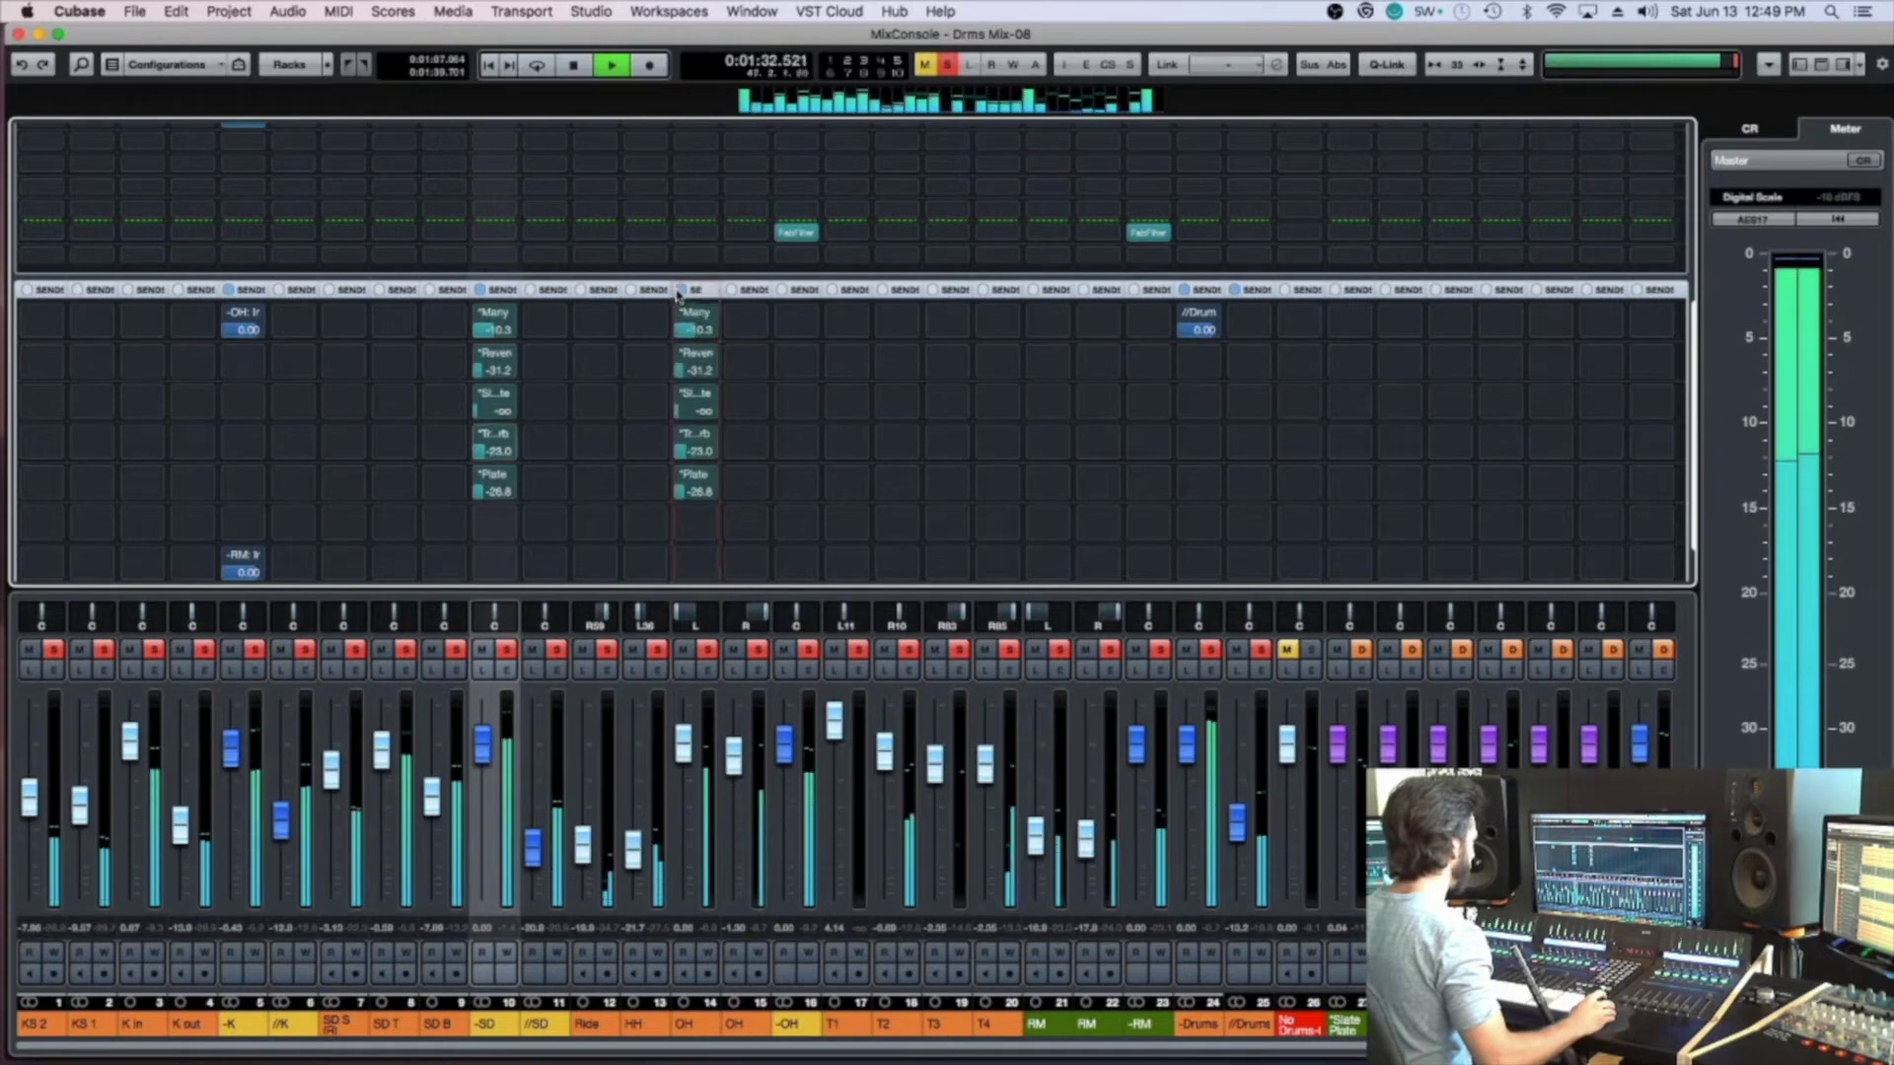
{"action": "left_click_drag", "start_coordinate": [734, 298], "coordinate": [753, 304]}
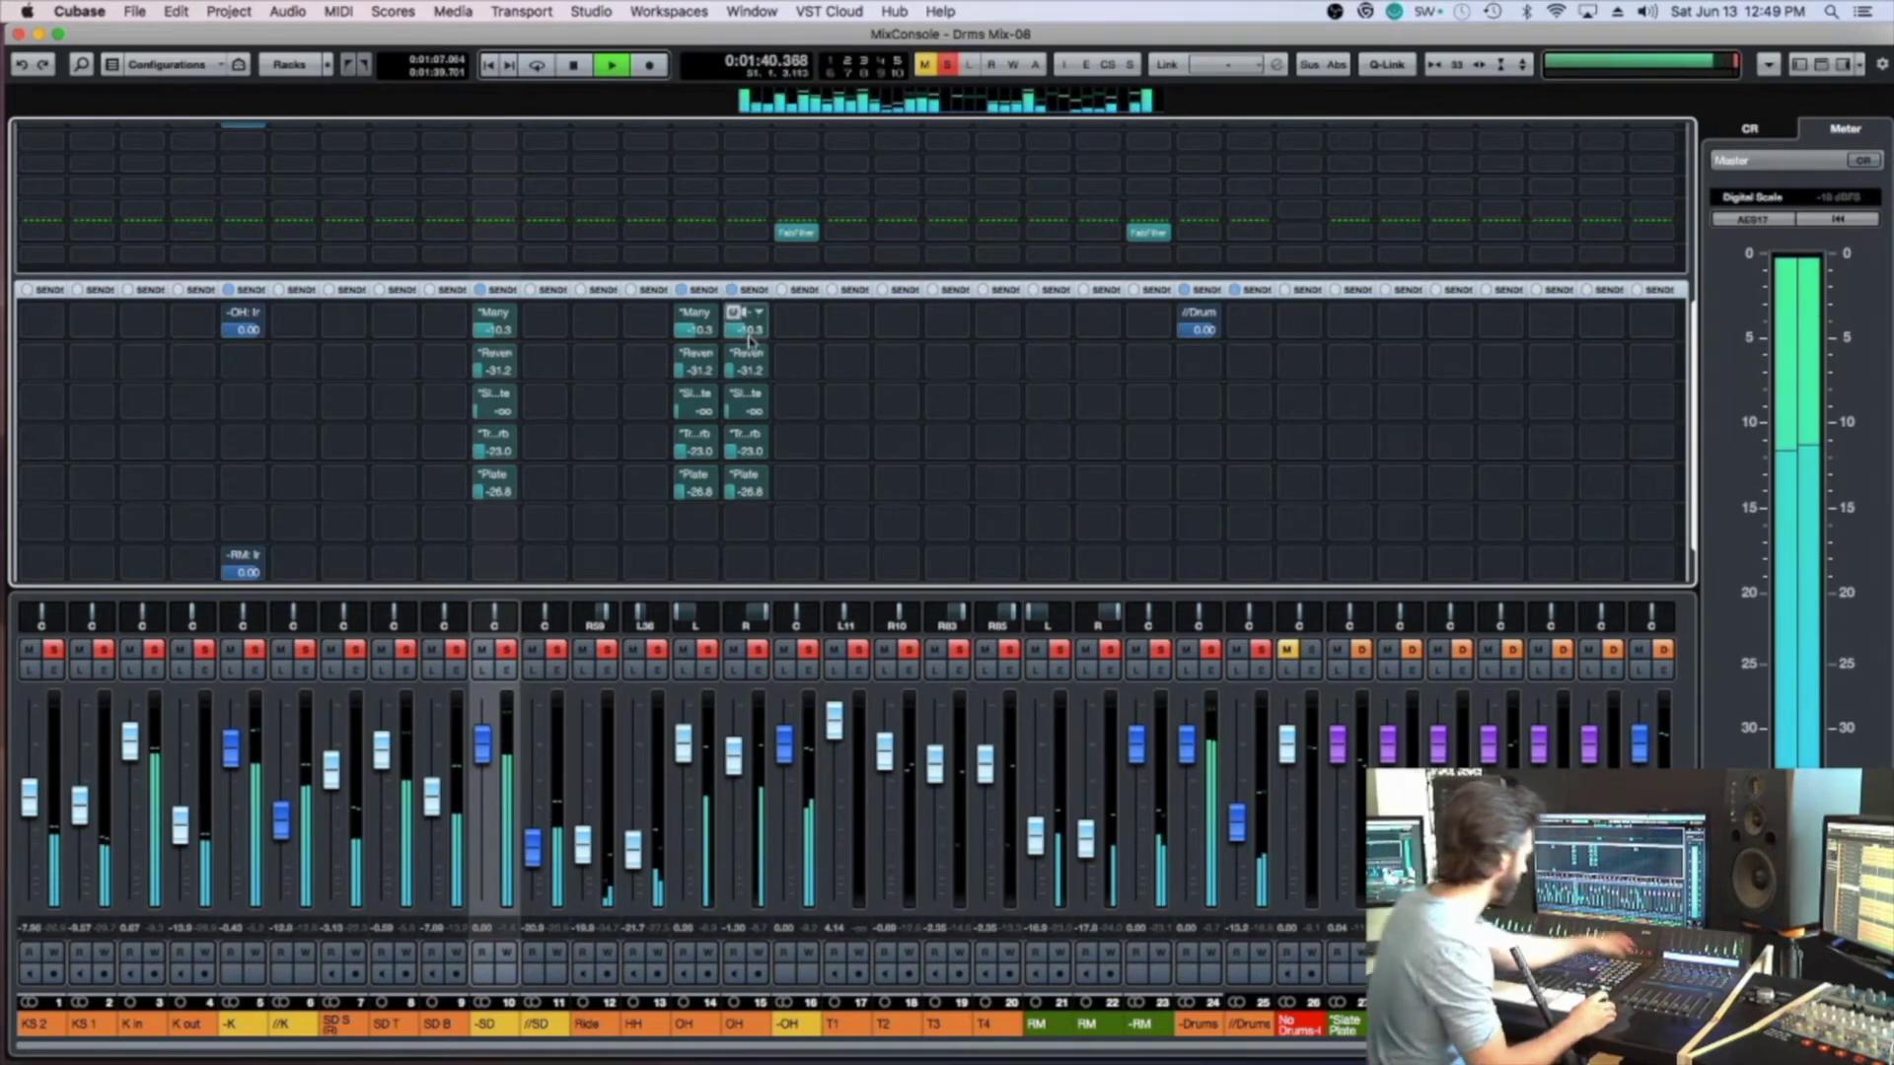
{"action": "key", "text": "s"}
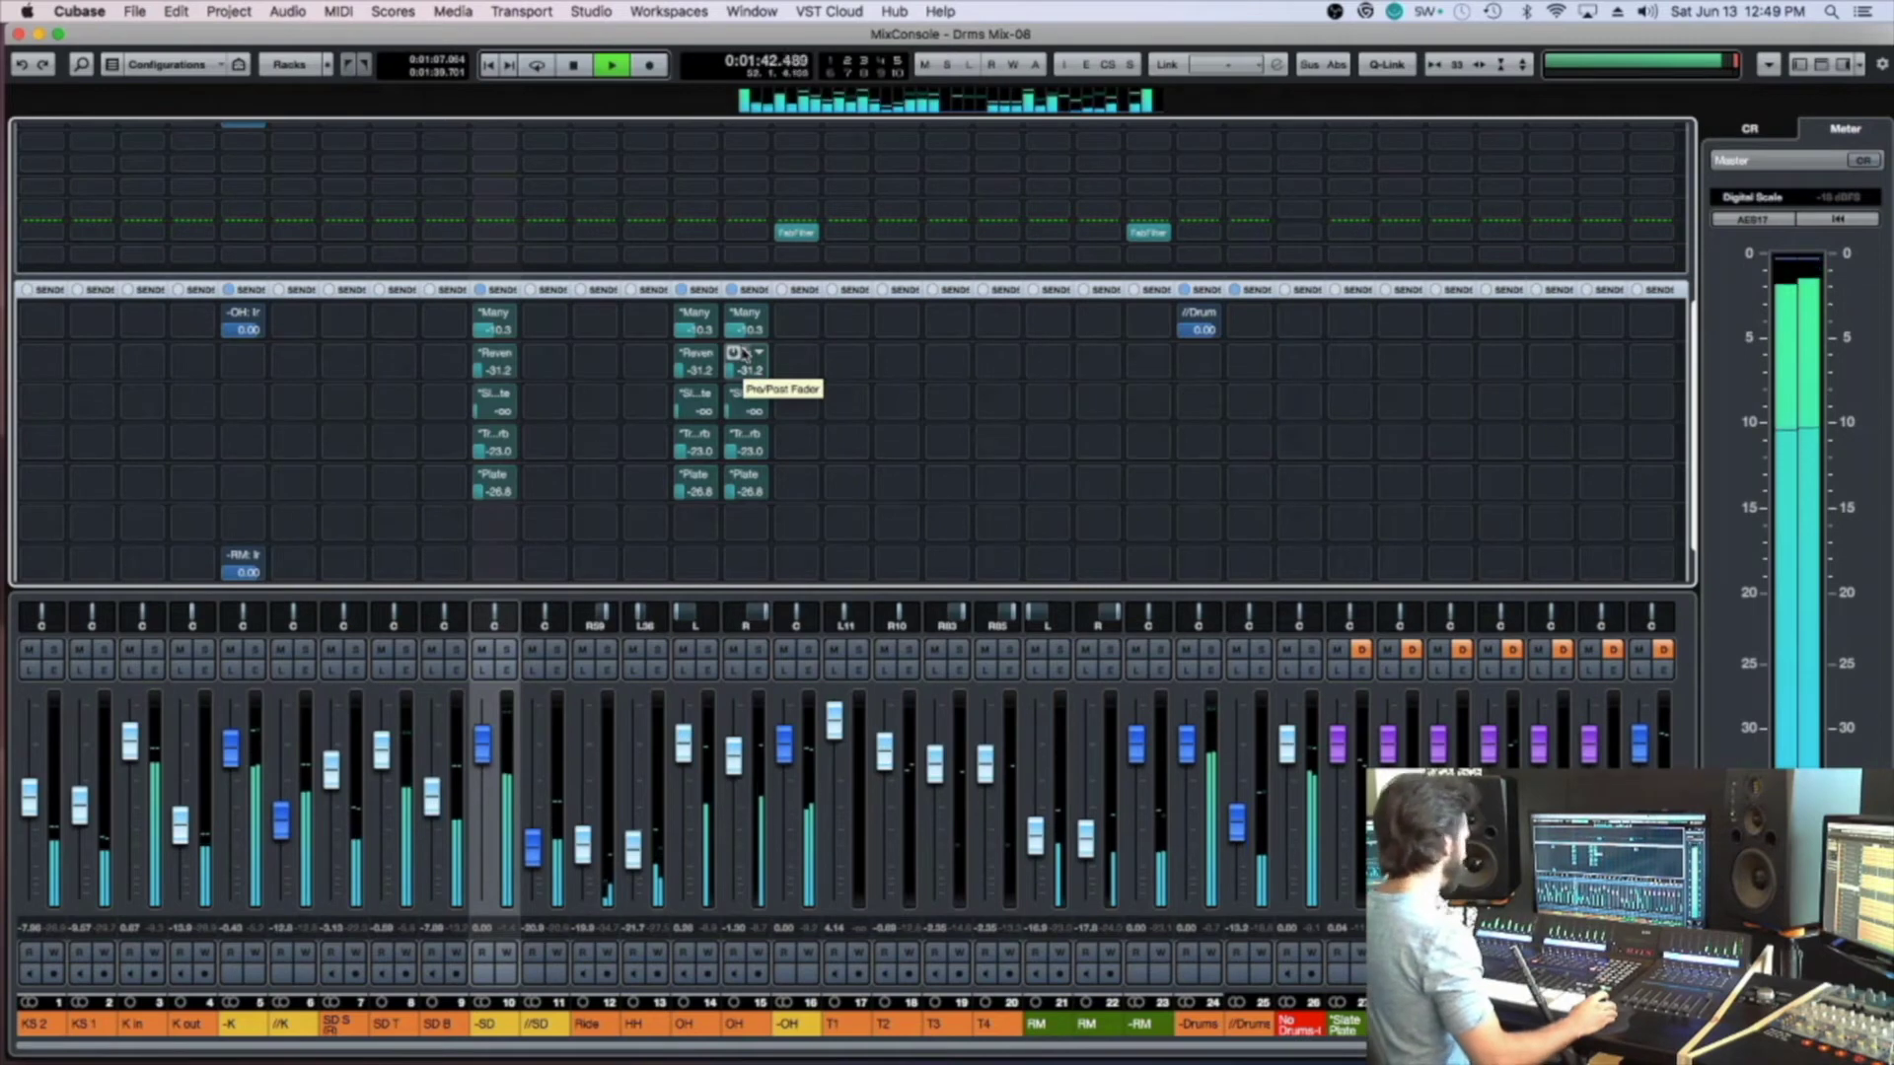
Solo the -RM group, copy the OH sends onto it, unsolo it and save the project
{"action": "left_click", "coordinate": [1160, 649]}
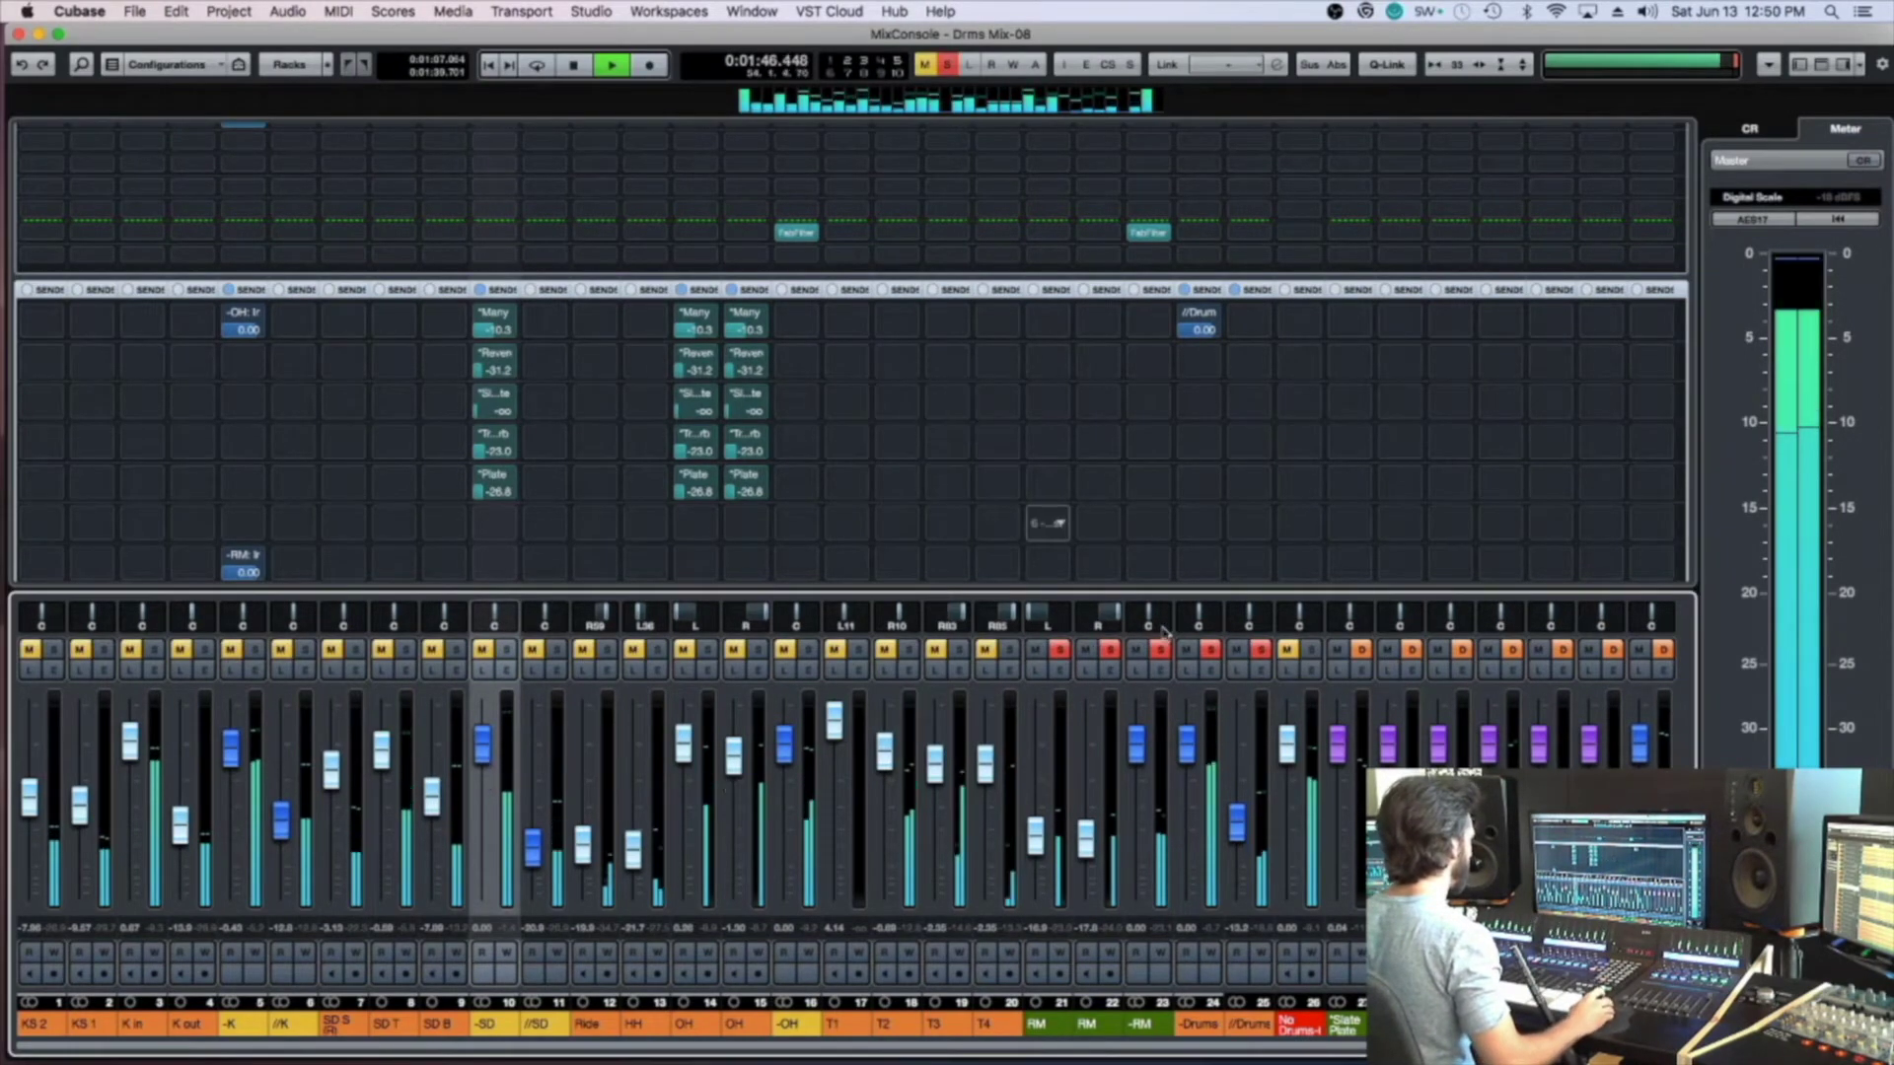
{"action": "left_click_drag", "start_coordinate": [735, 292], "coordinate": [1139, 317]}
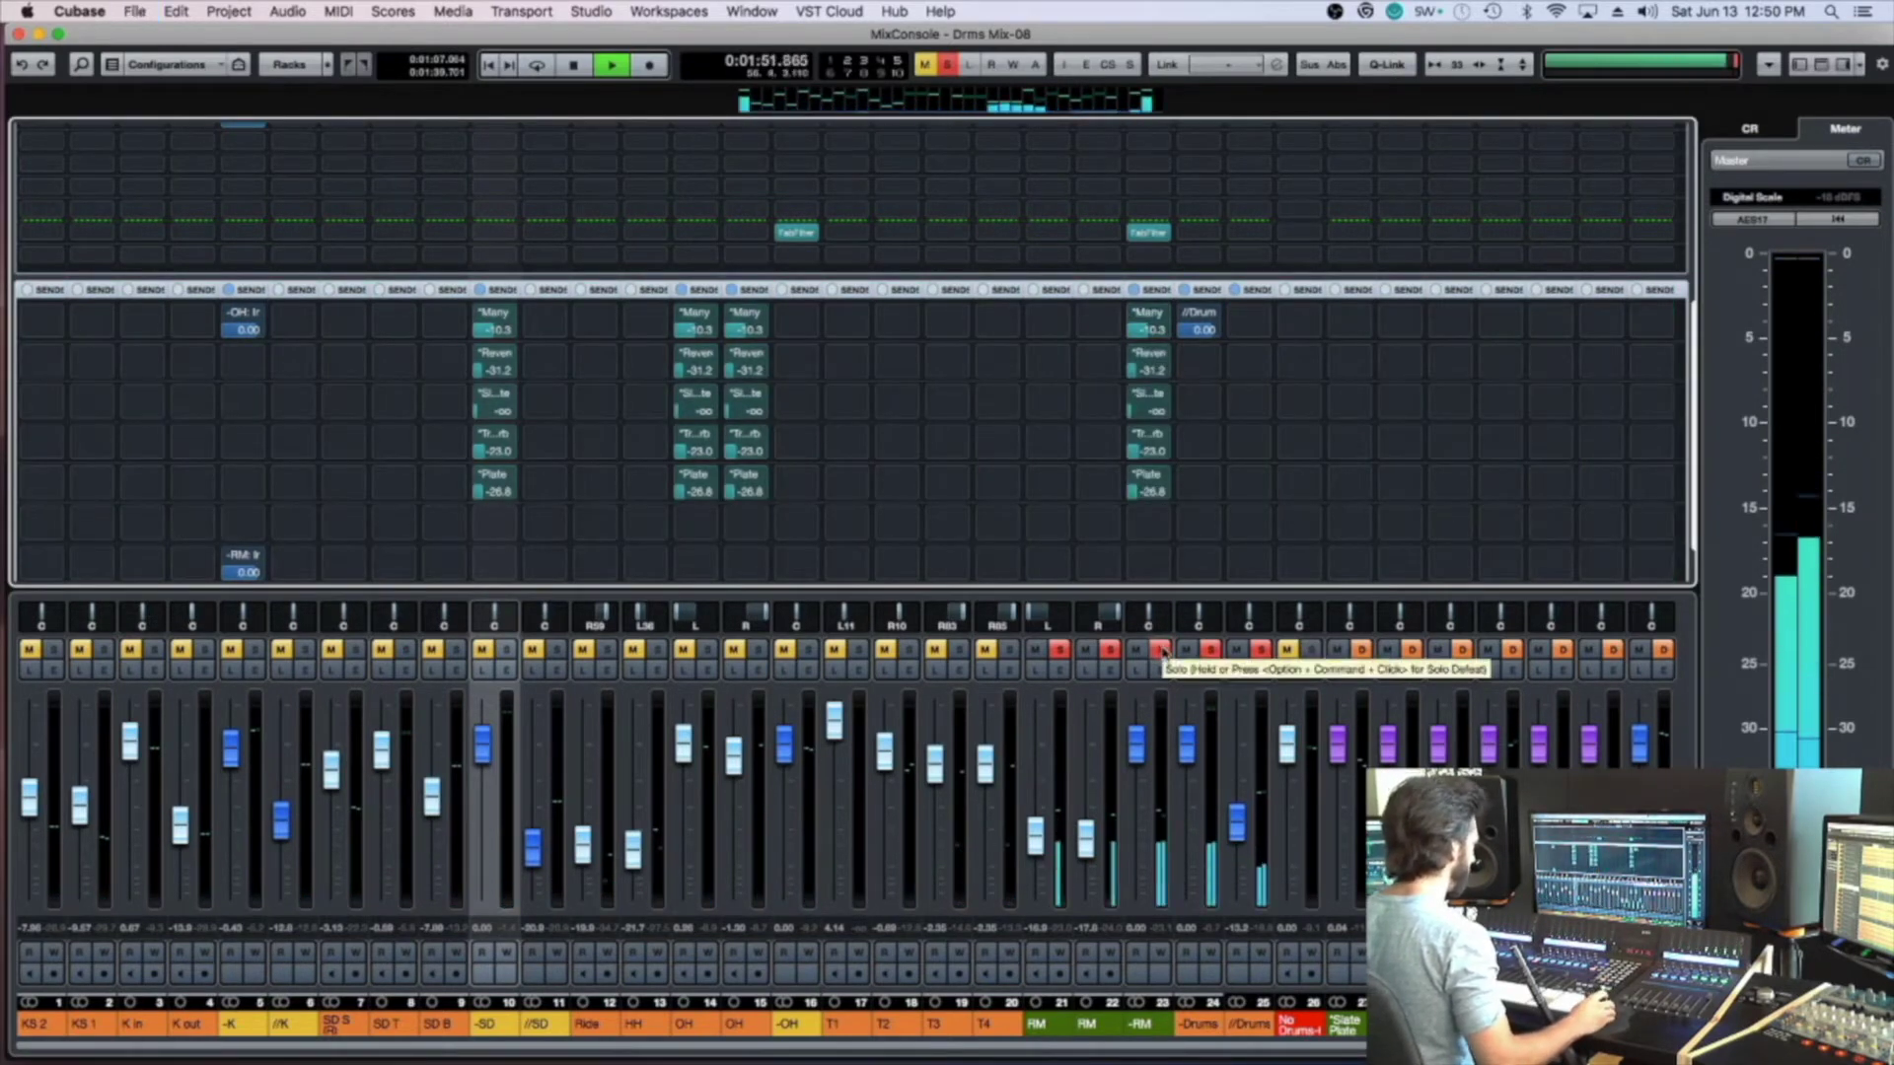
{"action": "left_click", "coordinate": [1160, 650]}
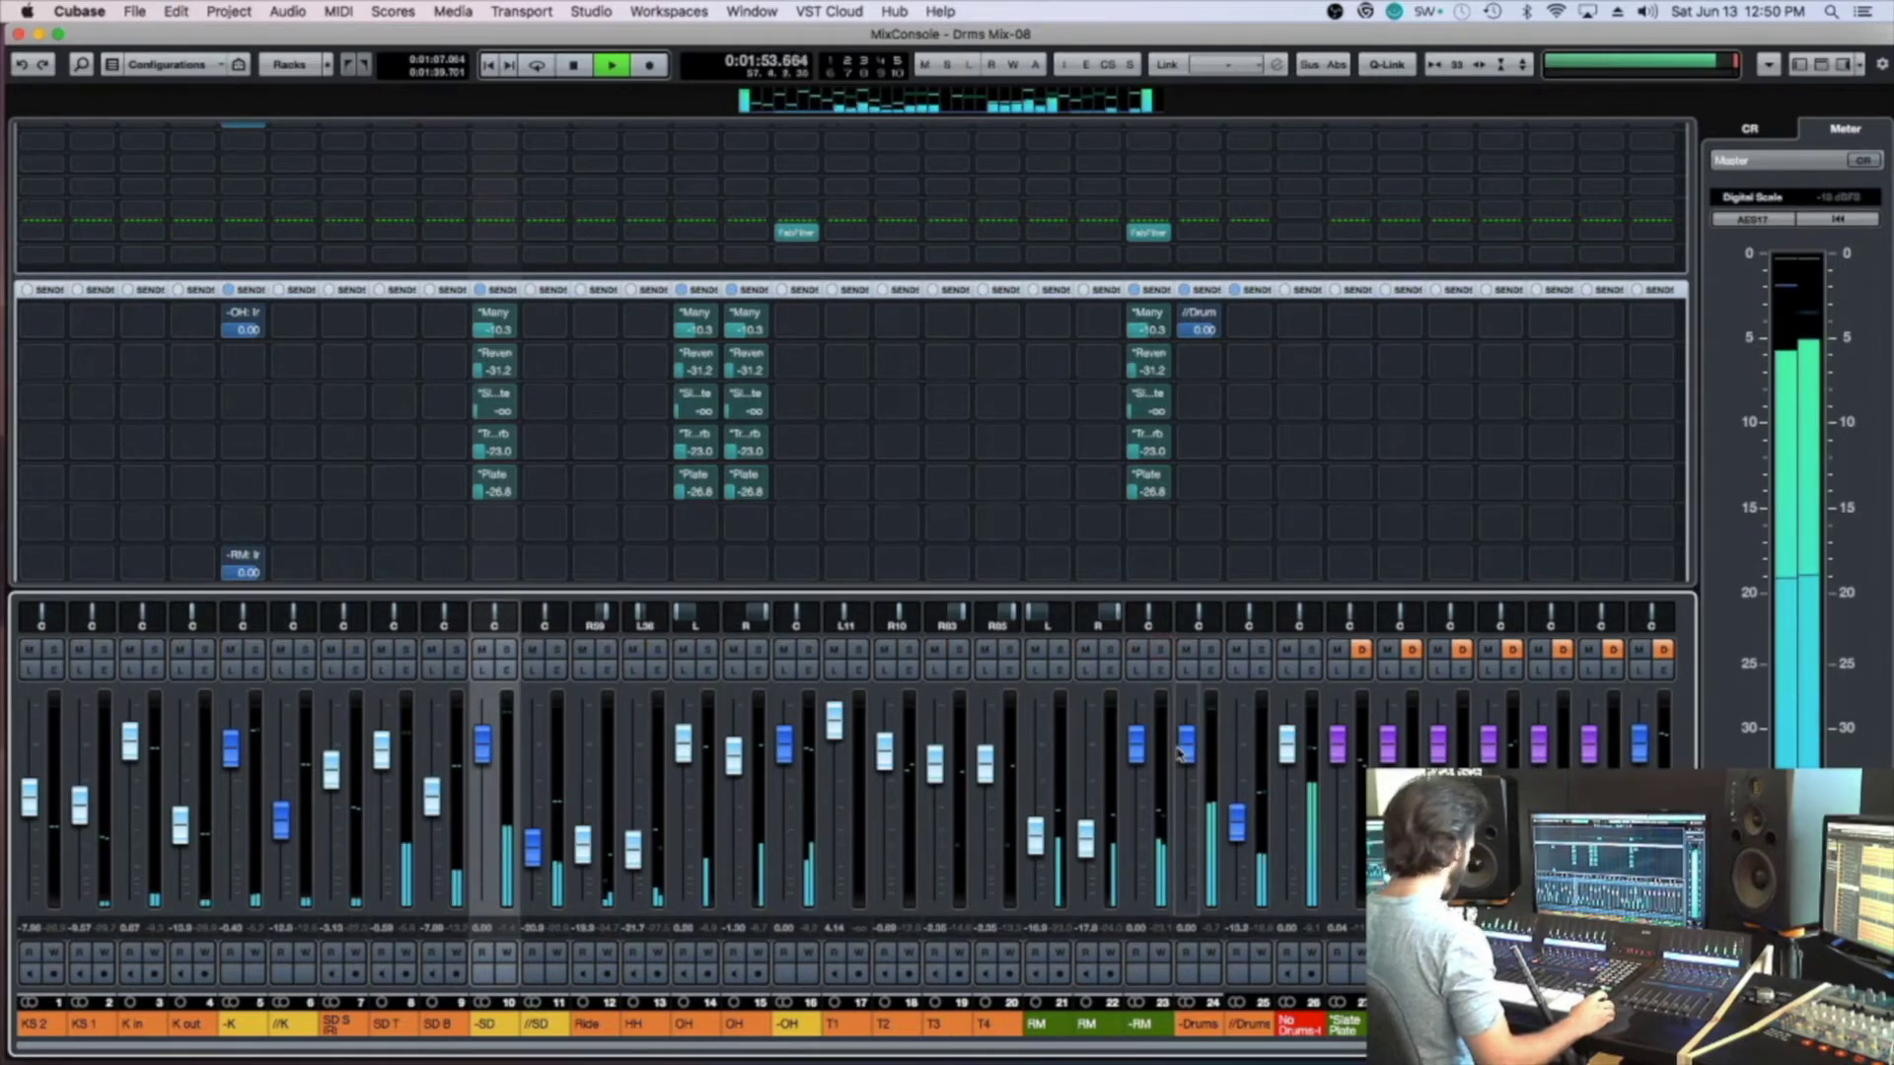
{"action": "key", "text": "super+s"}
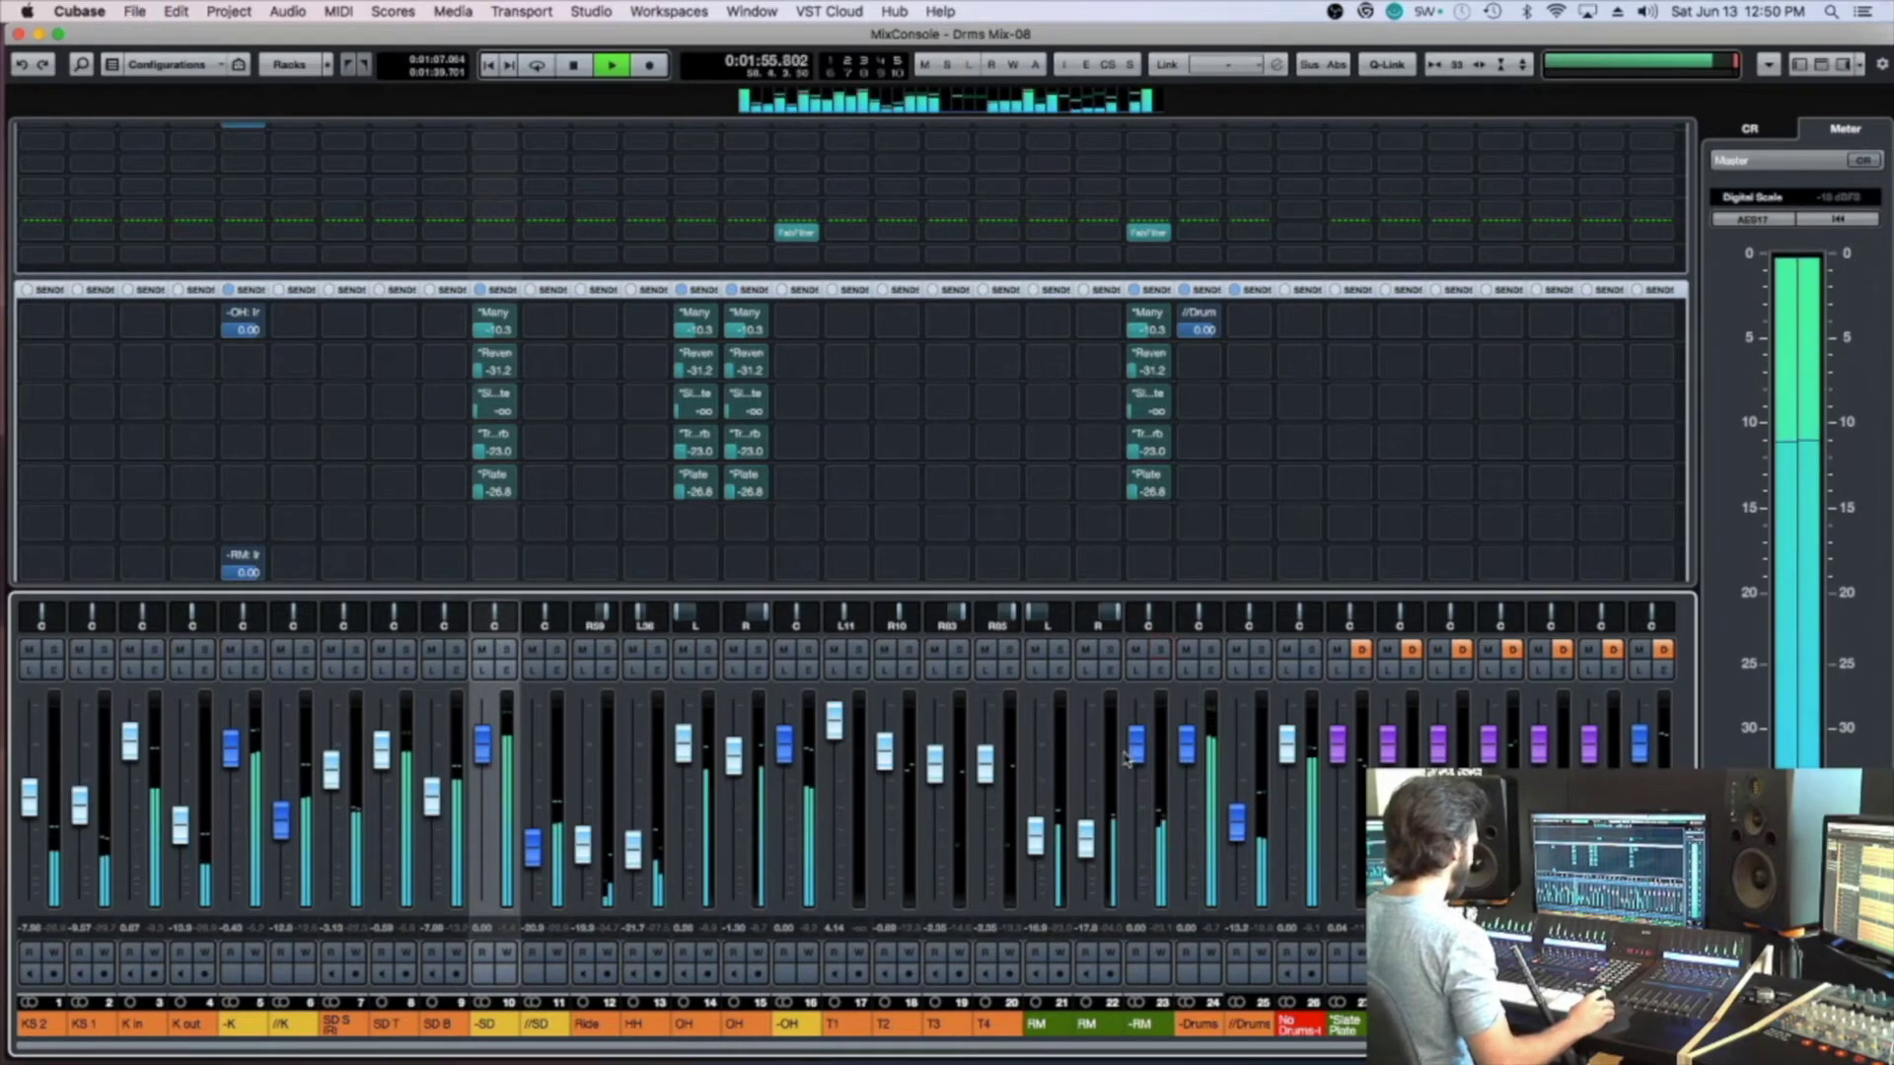
Audition the Ride channel briefly in solo, save the project and lower the -RM group fader slightly
{"action": "left_click", "coordinate": [606, 649]}
{"action": "left_click", "coordinate": [606, 651]}
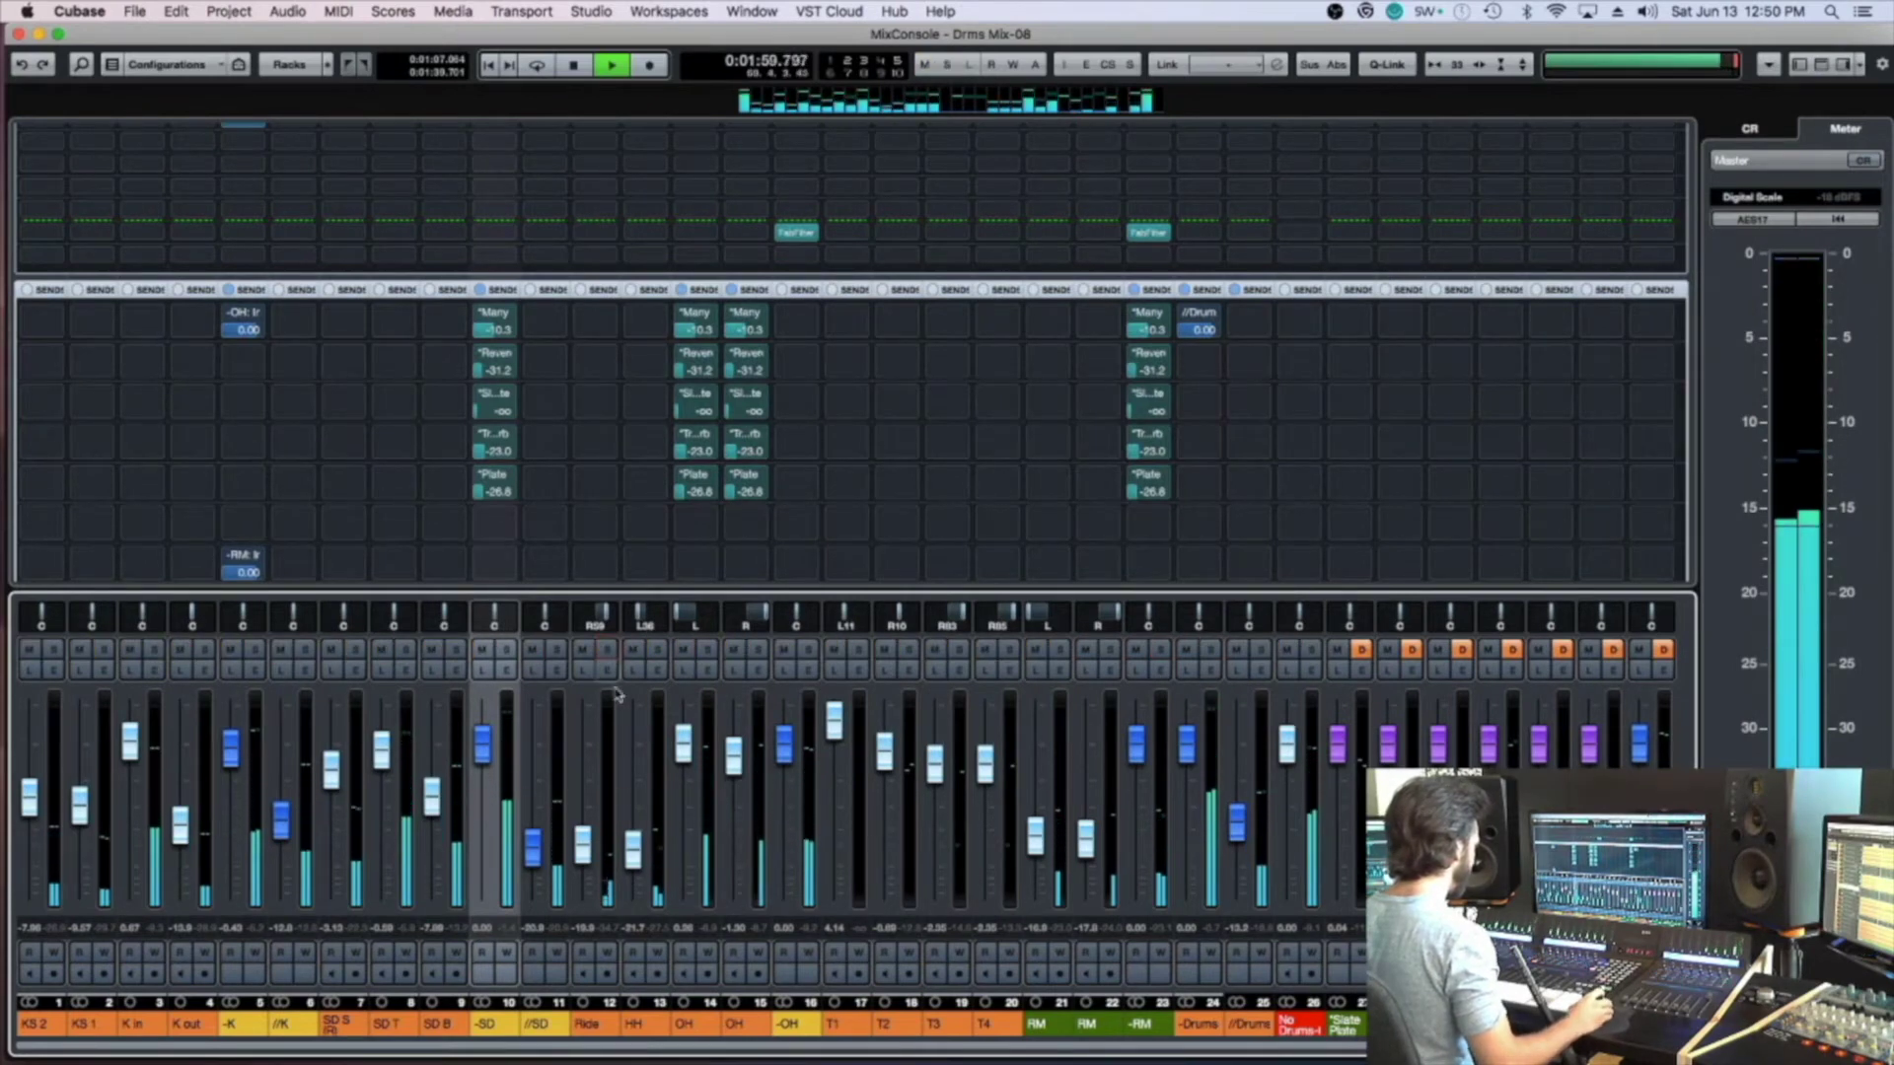
{"action": "key", "text": "super+s"}
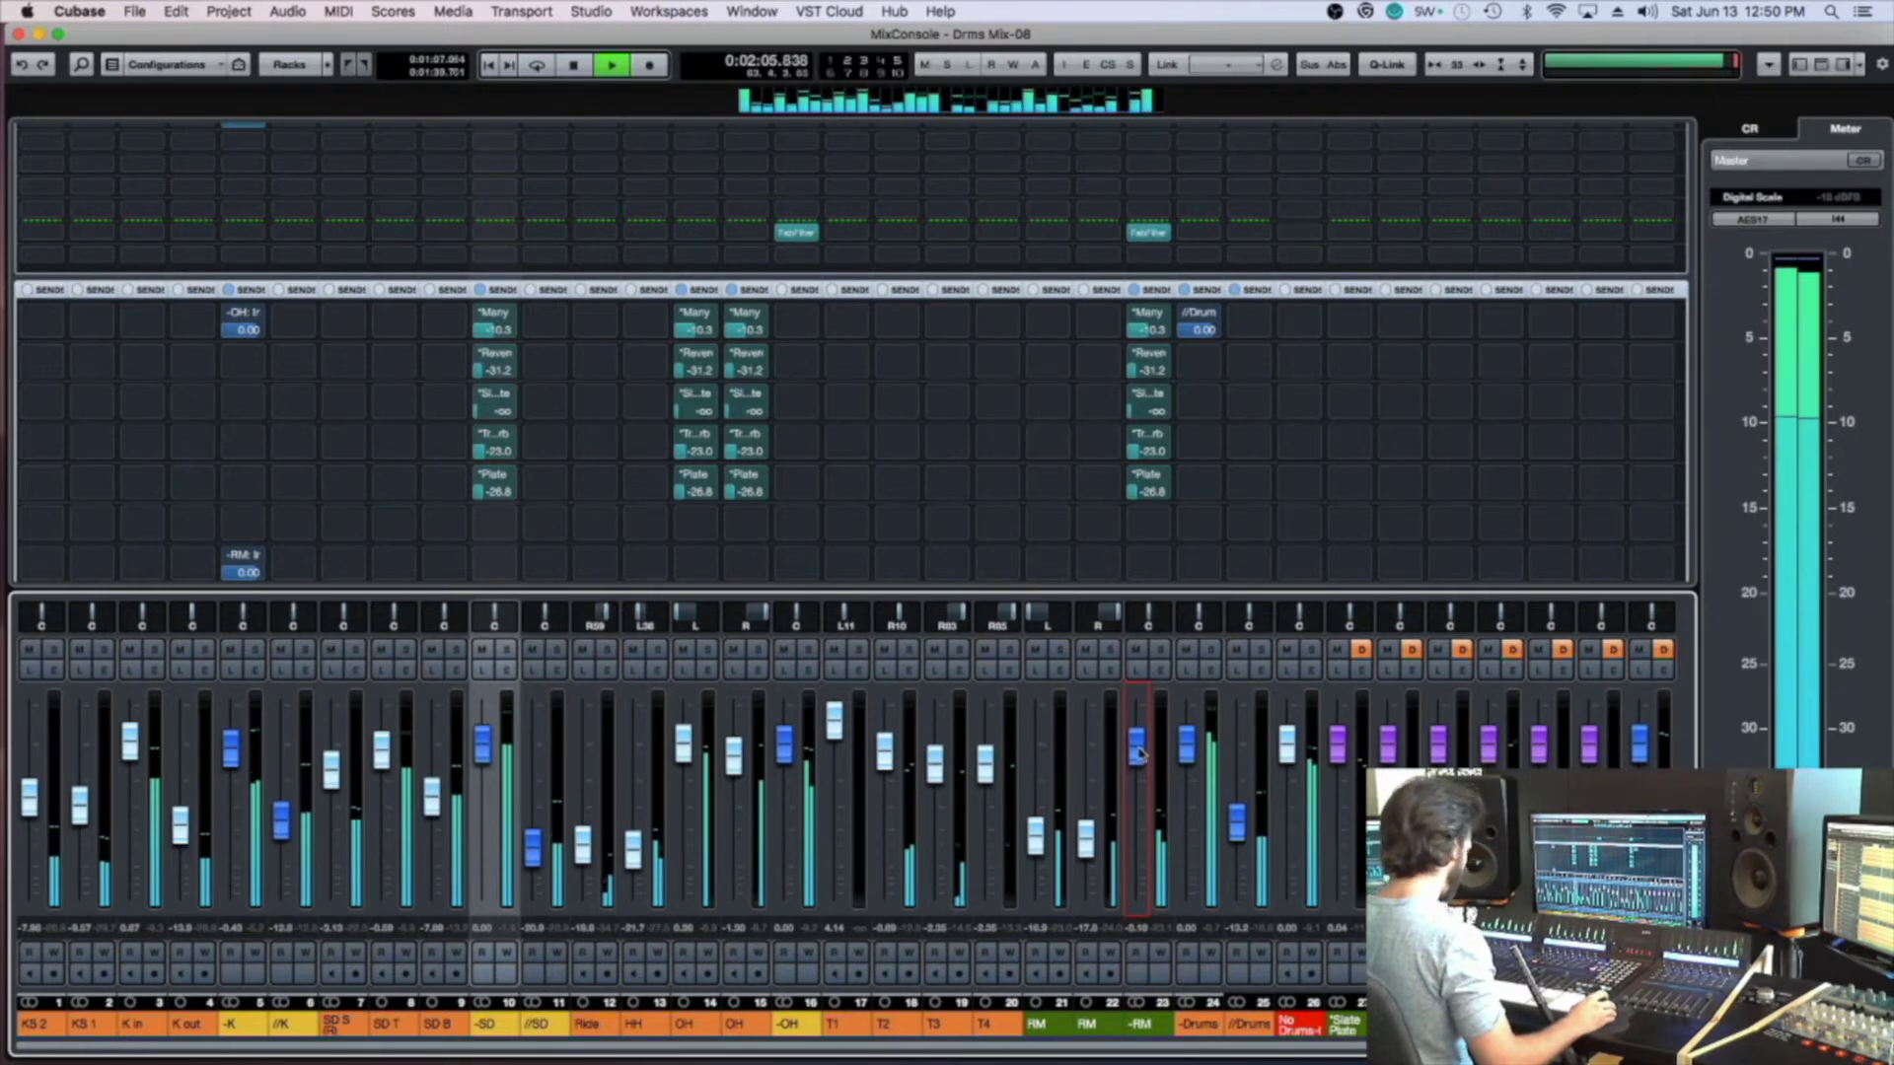
Set *Reverence to -34.9 and *True Verb to -20.1 on the left OH, and *Reverence to -25.0 and *Many to -12.9 on the right OH
{"action": "left_click", "coordinate": [702, 639]}
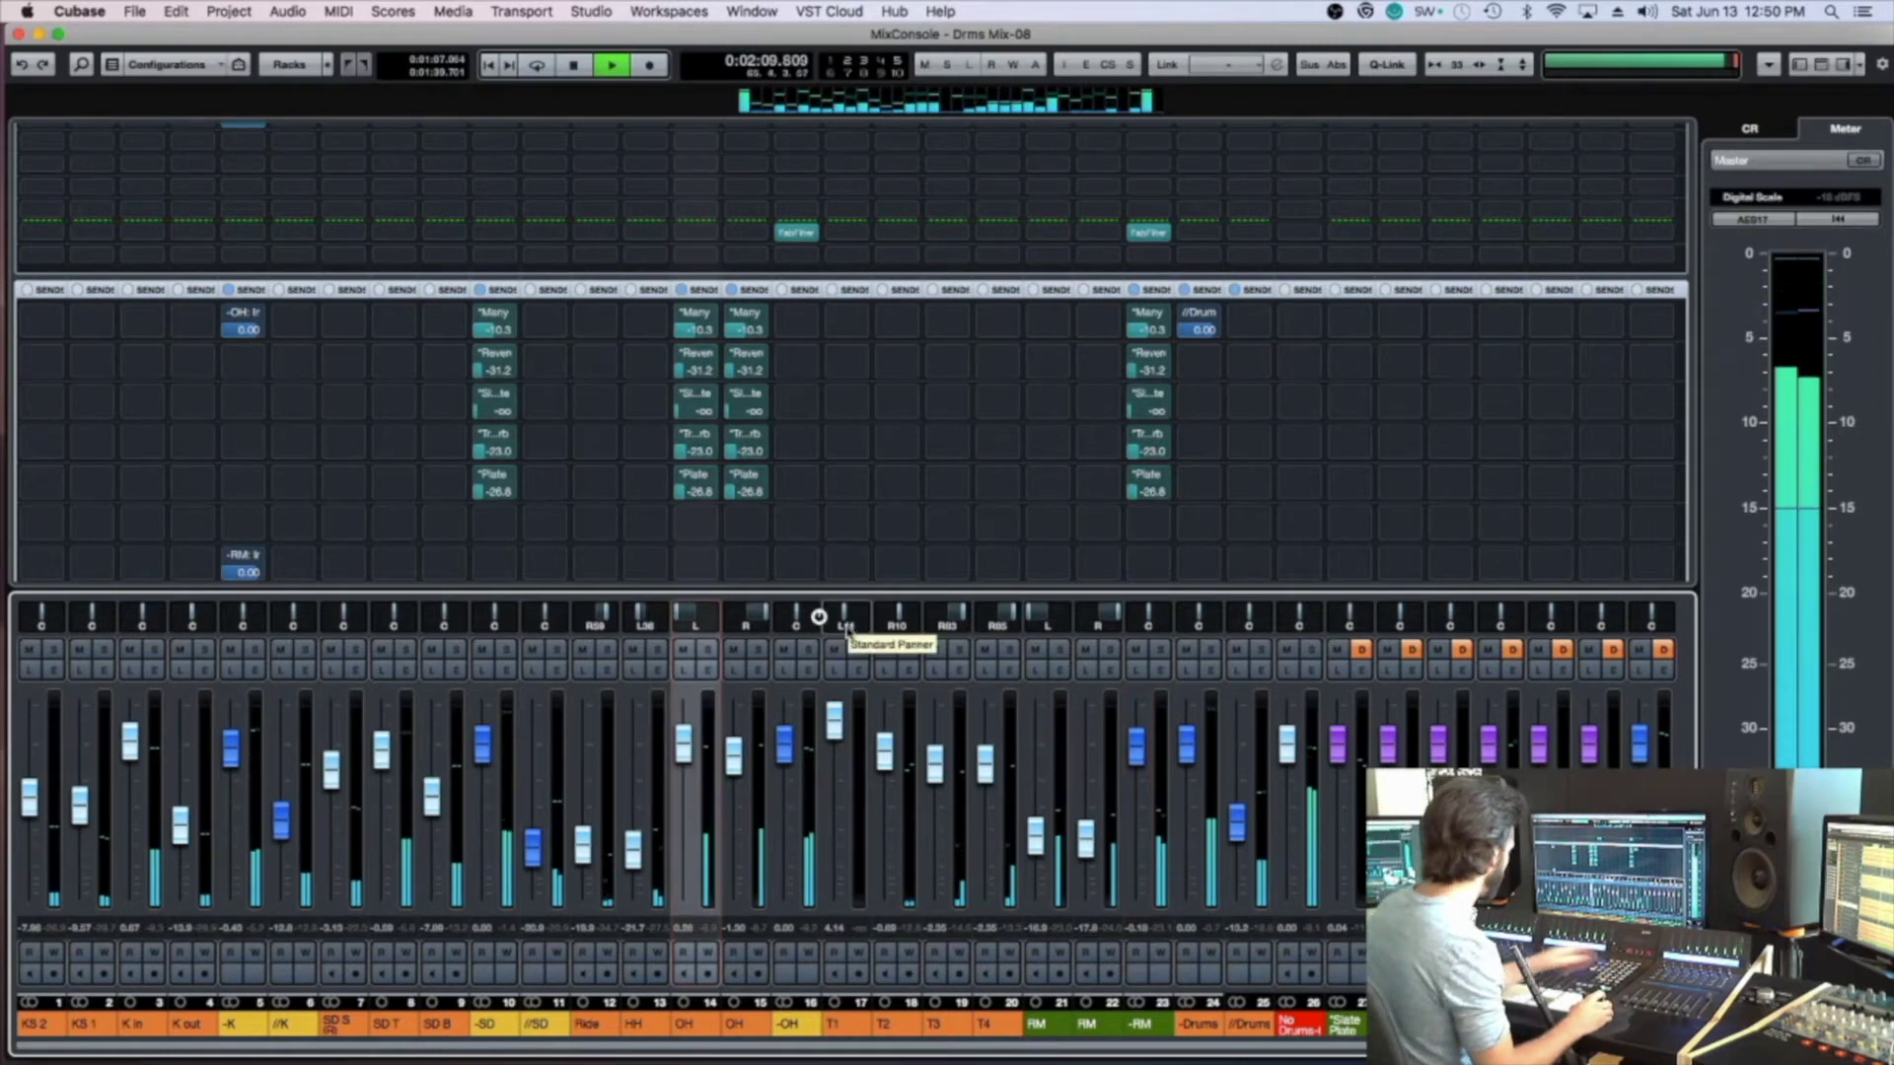
{"action": "key", "text": "KP_1"}
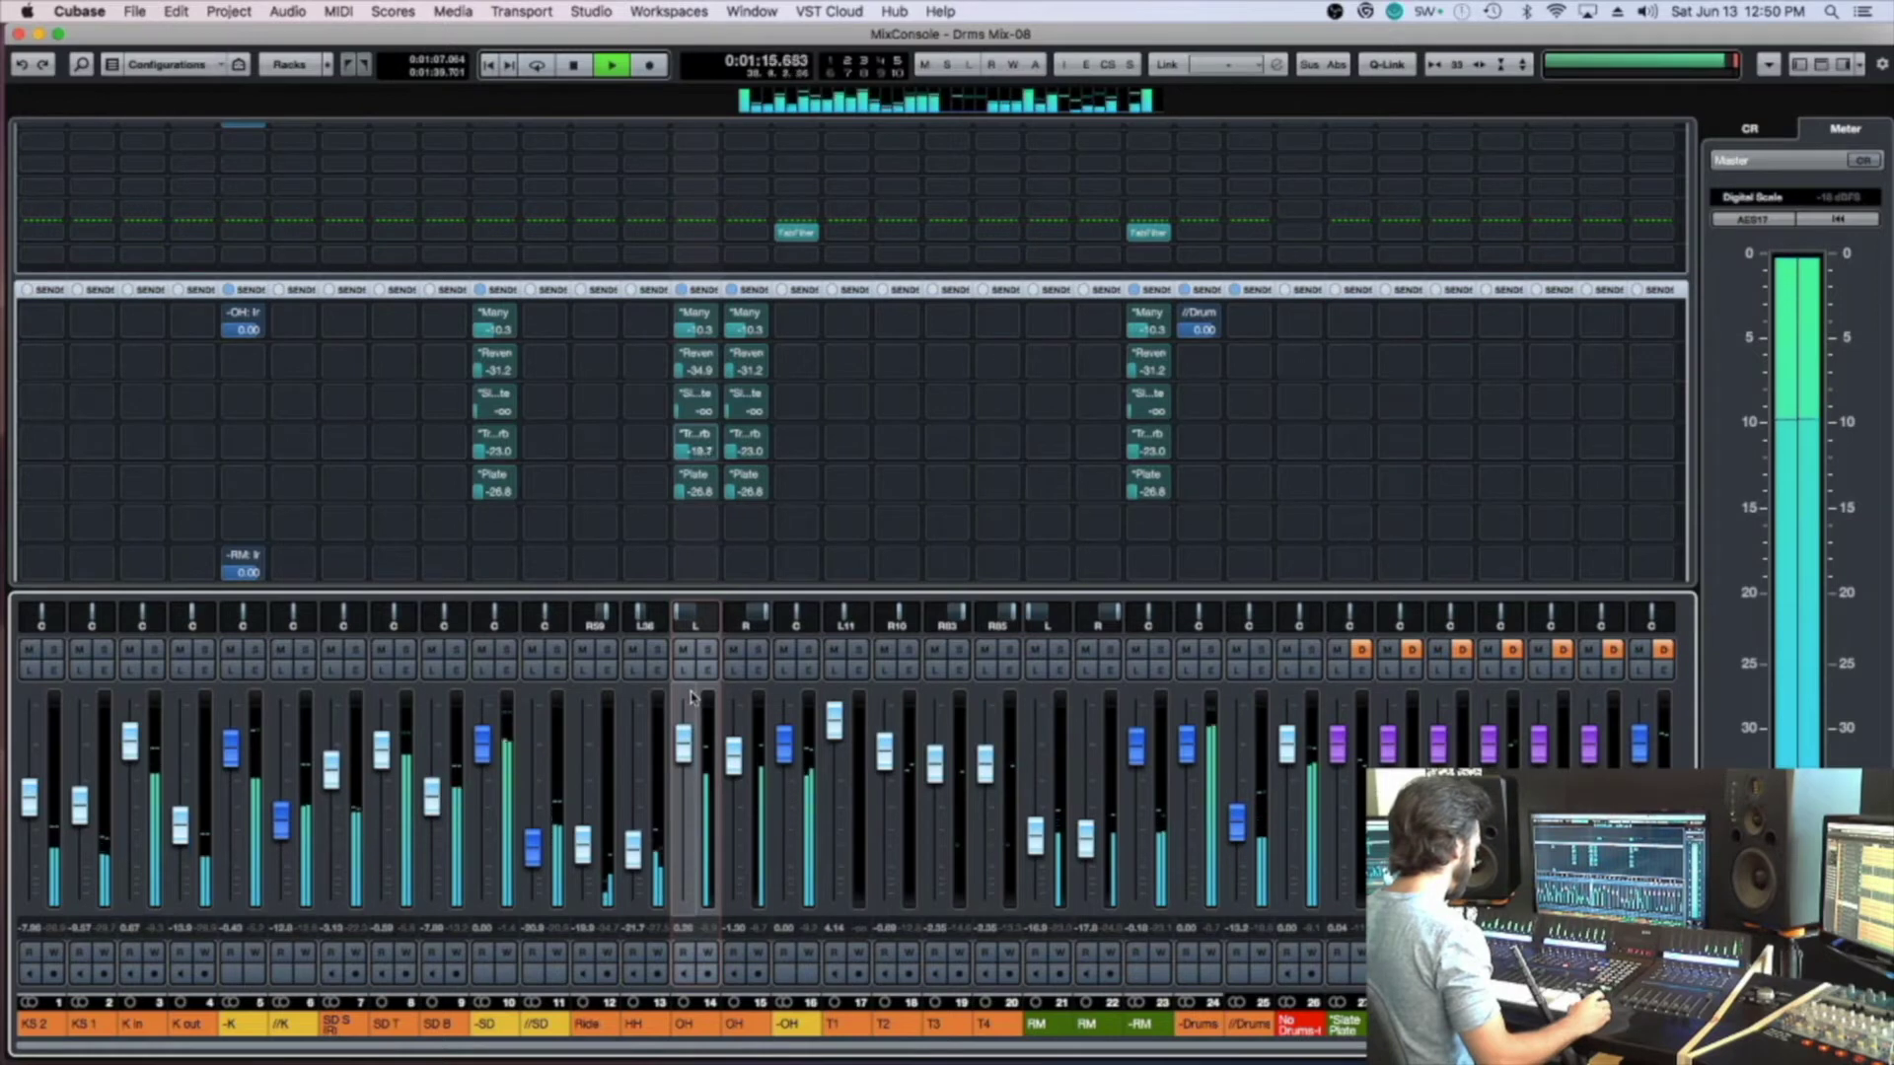
{"action": "key", "text": "Right"}
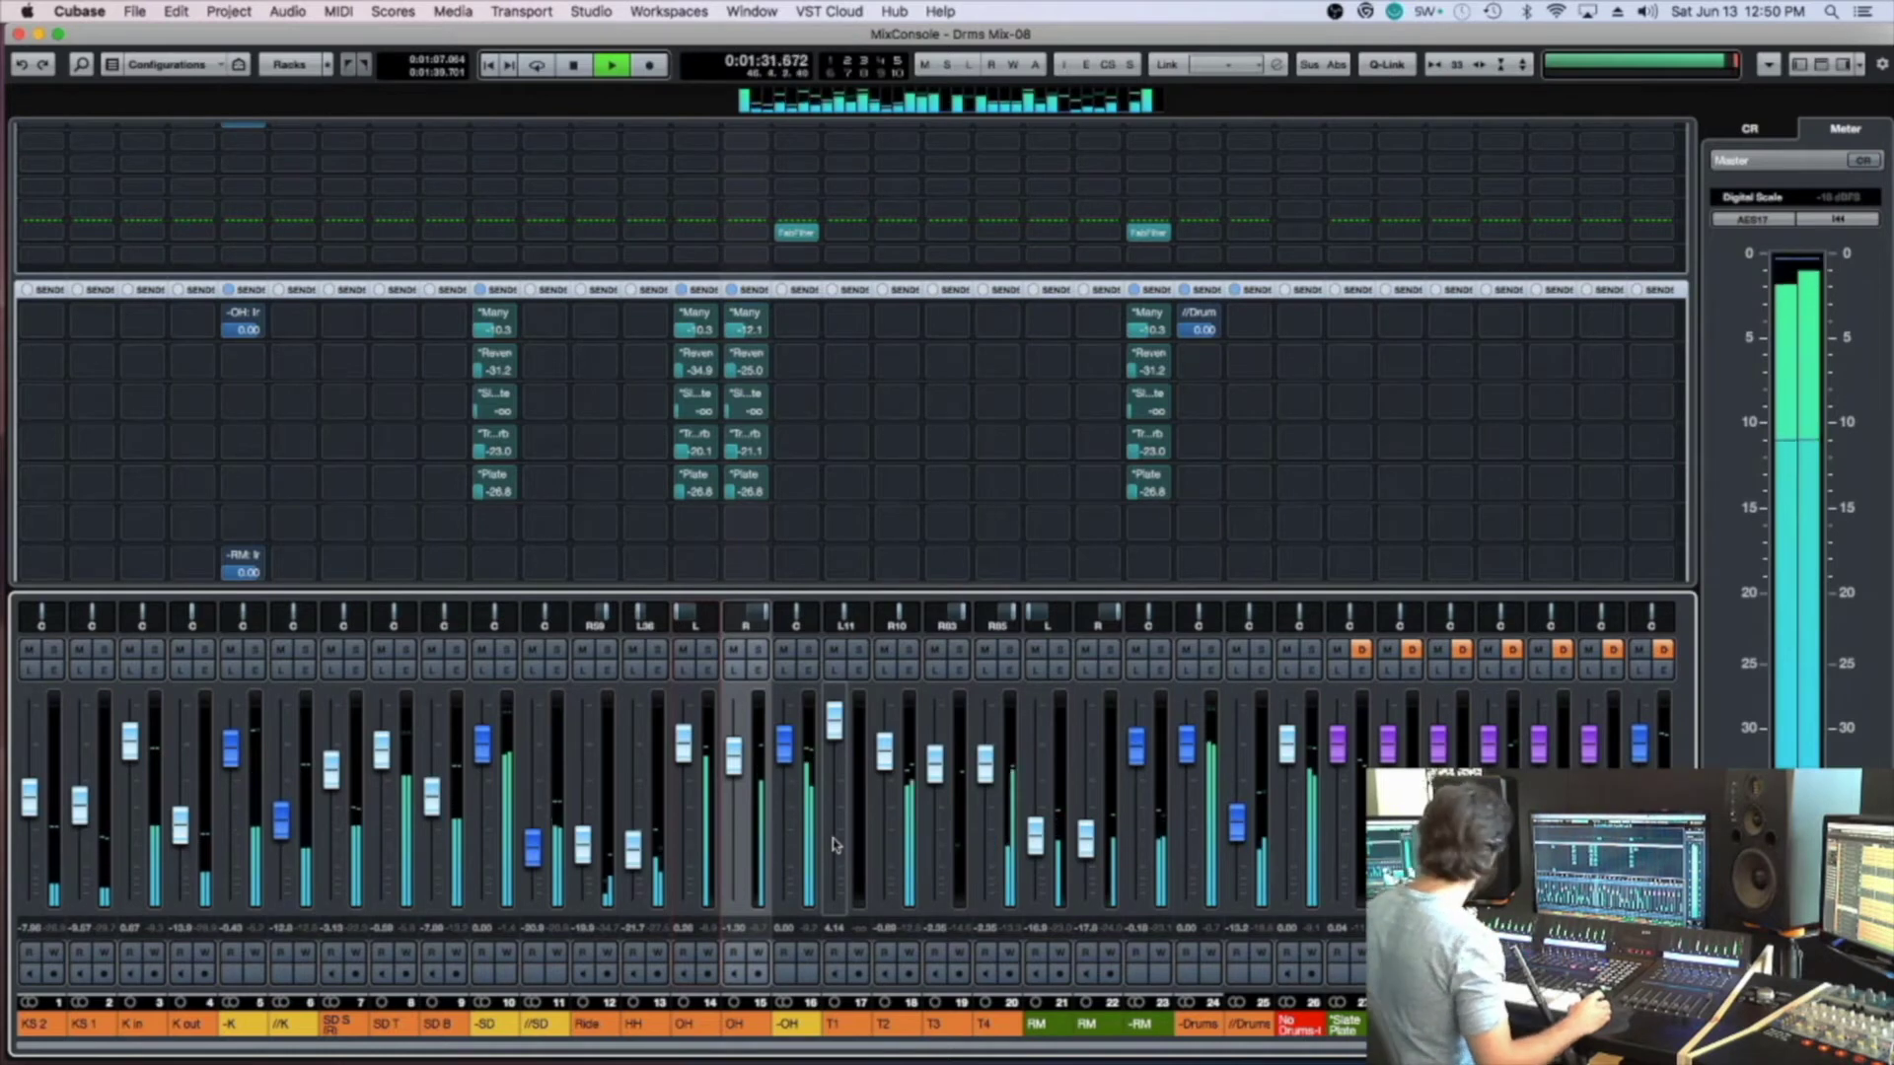
Raise *Many and set *Plate to -12.8 dB on the left OH, and set *Plate to -19.5 dB on the right OH
{"action": "key", "text": "Left"}
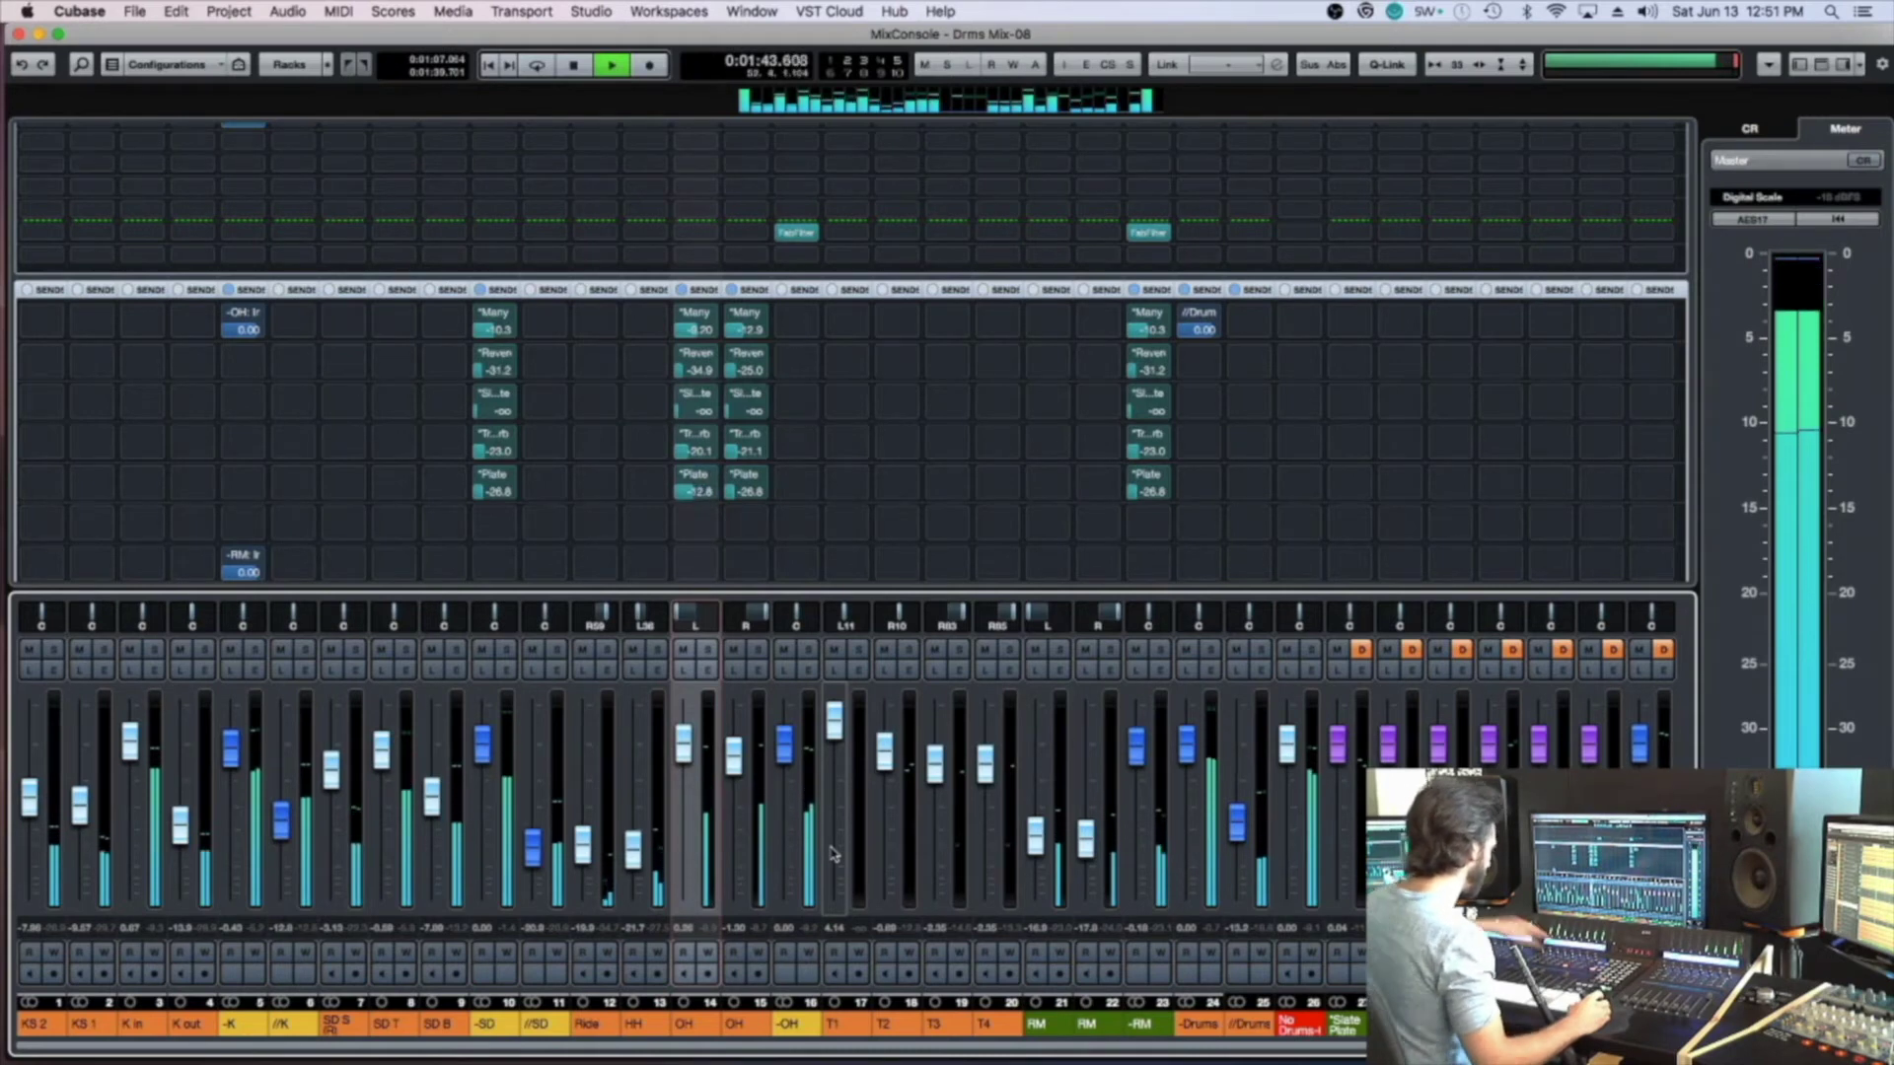
{"action": "key", "text": "Right"}
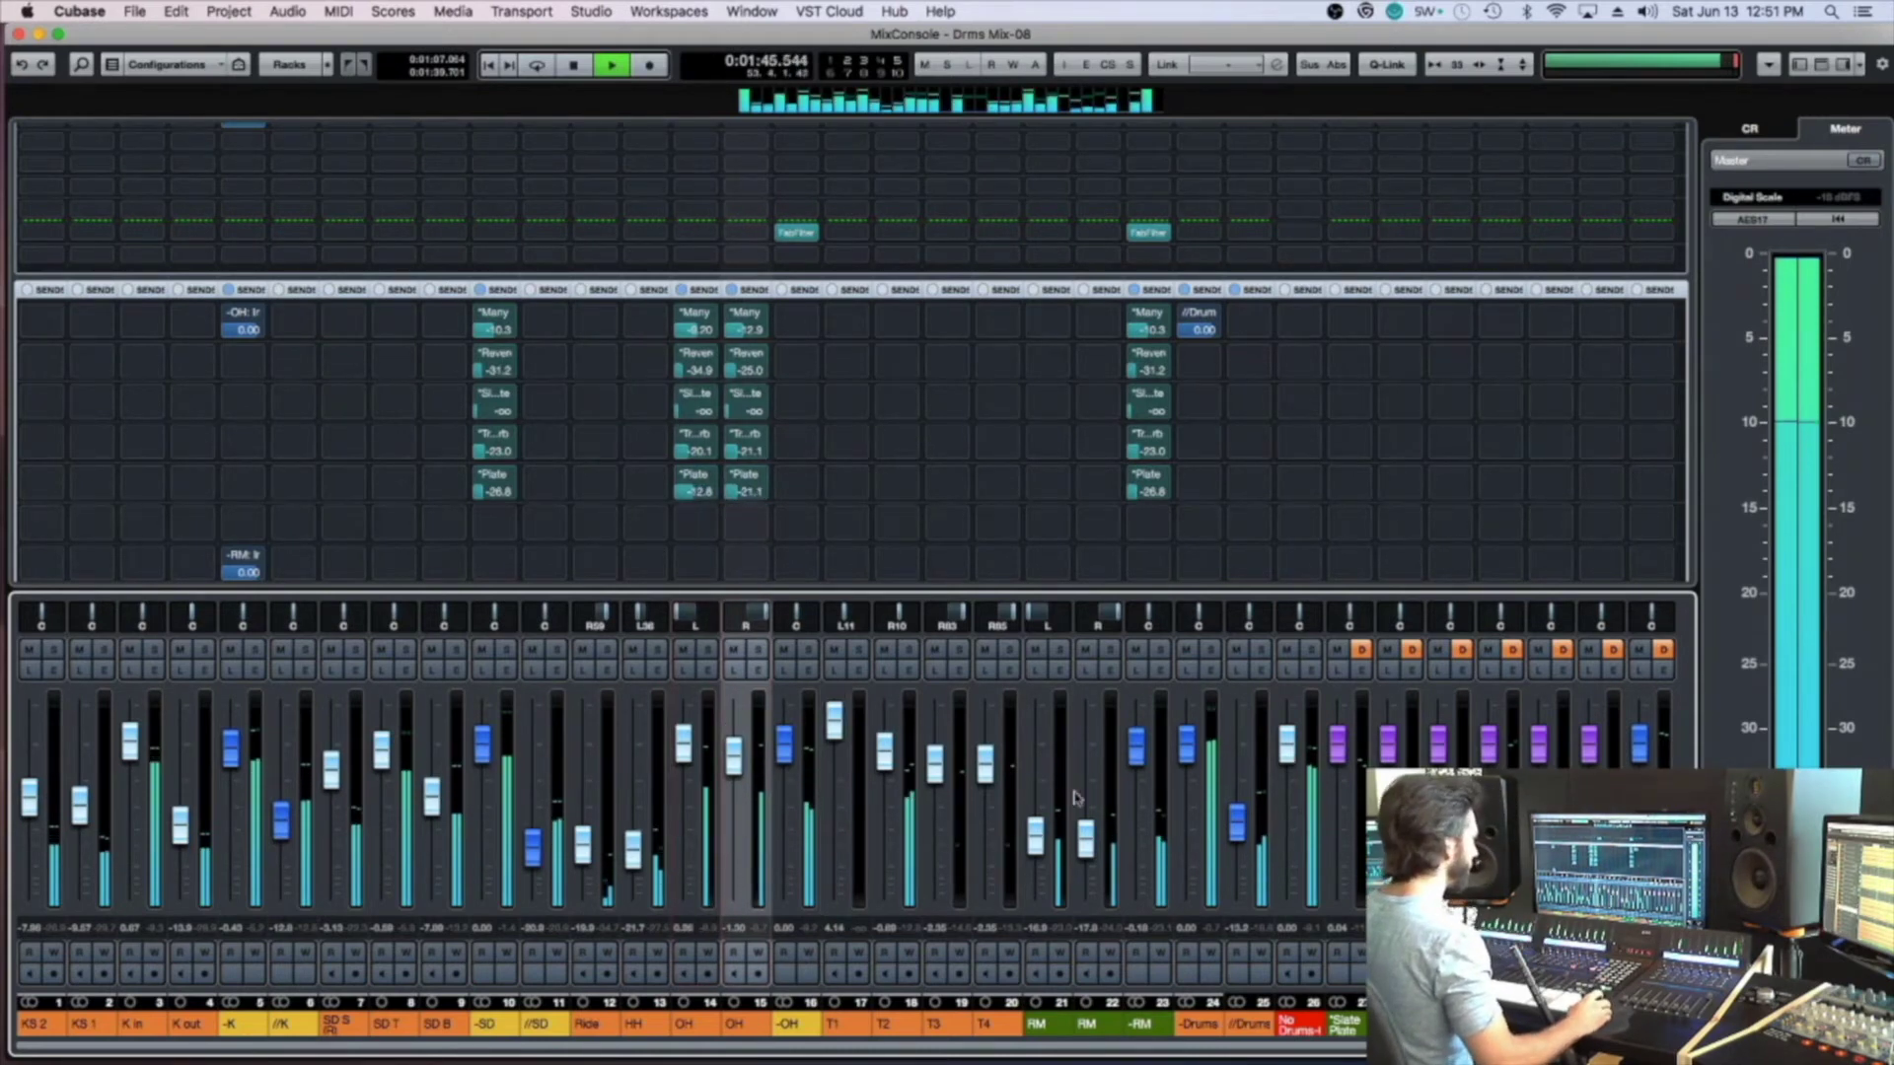
Play the song from about 0:28 to check the reverb balance and save the project as the new version Drms Mix-09
{"action": "key", "text": "F3"}
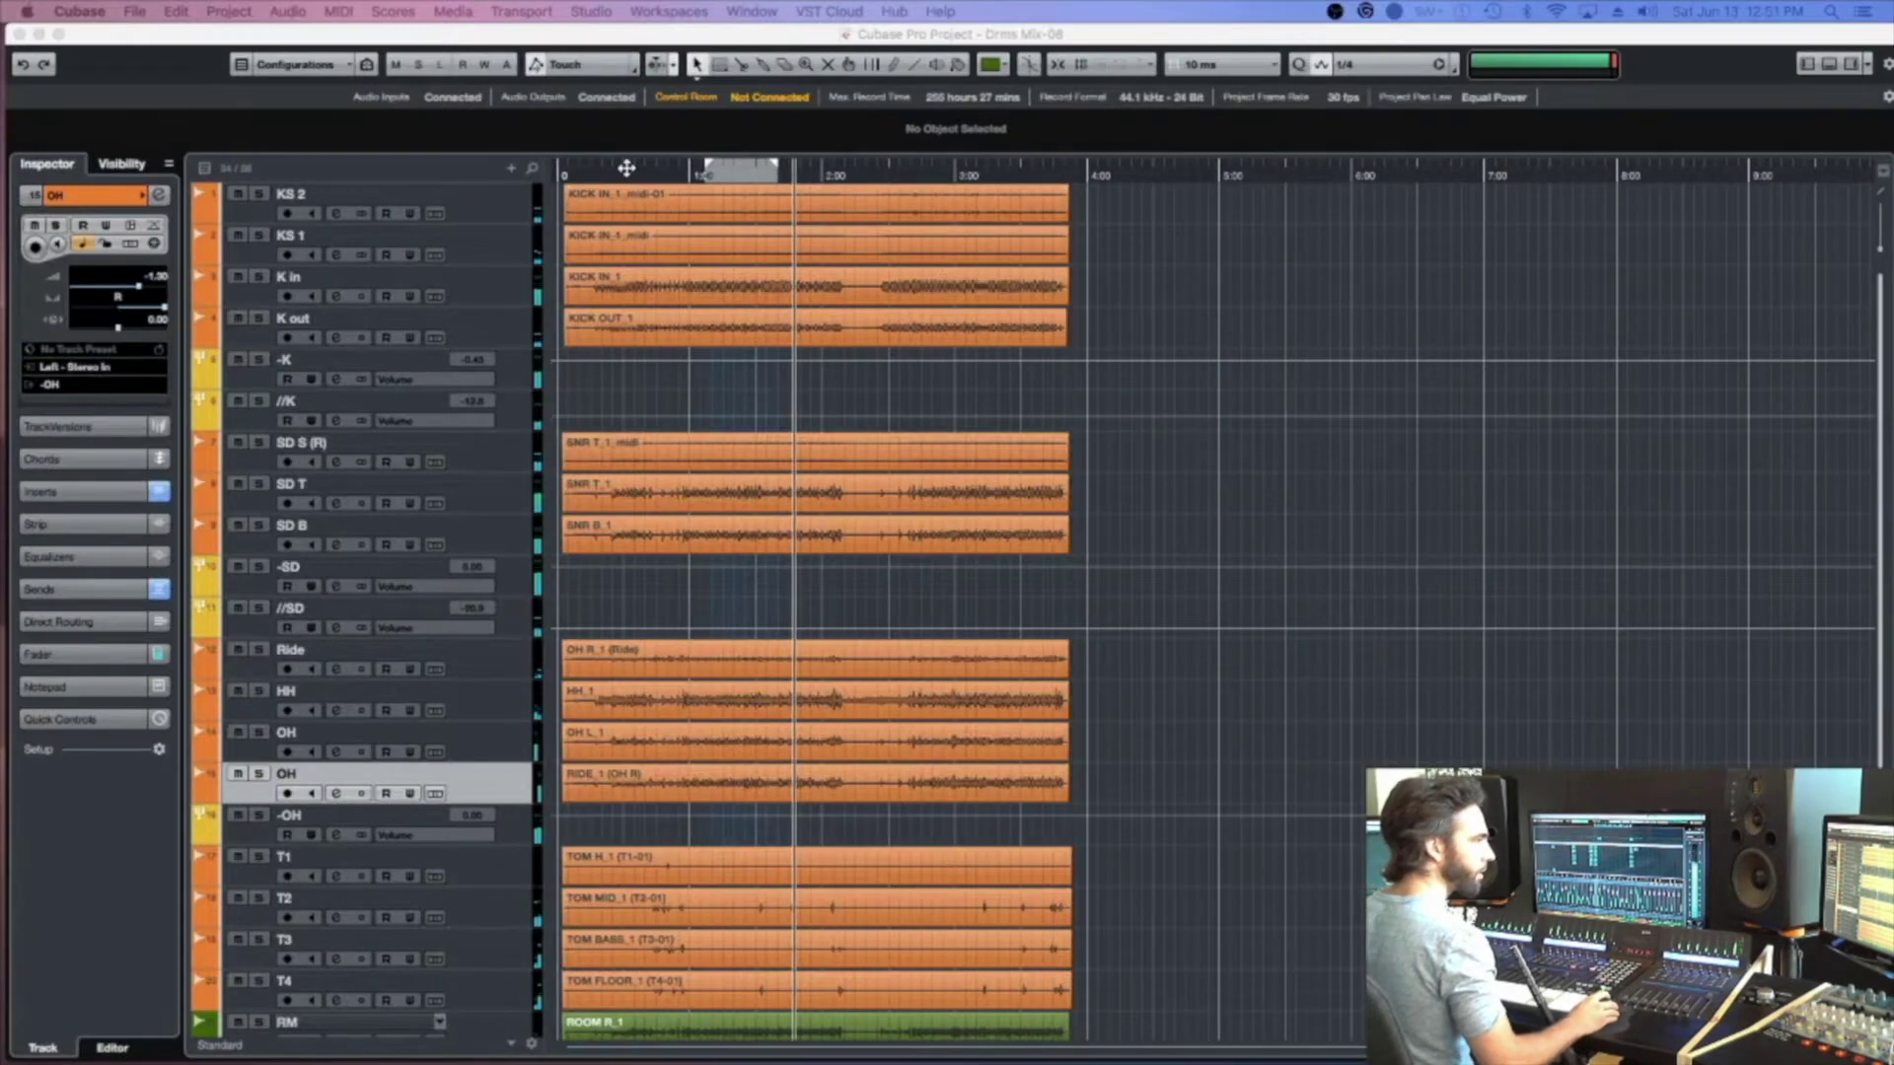
{"action": "left_click", "coordinate": [624, 171]}
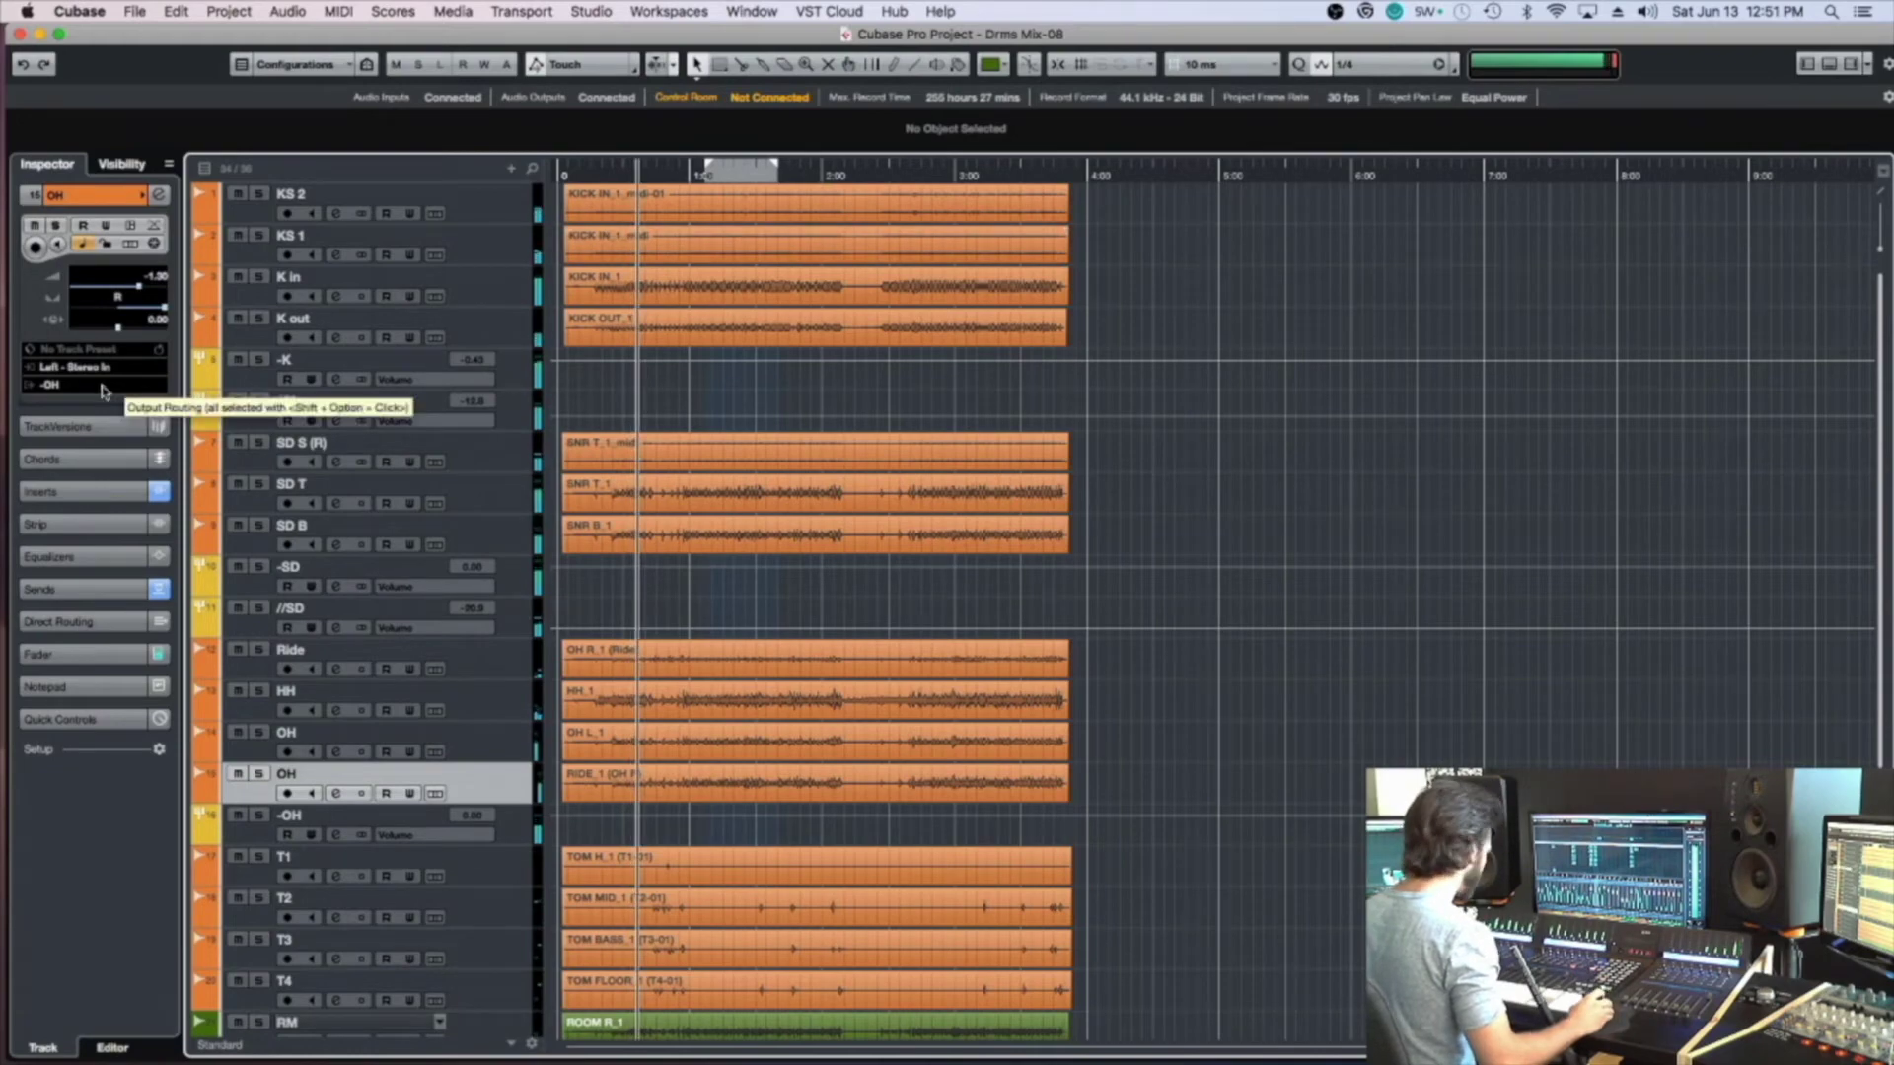
{"action": "key", "text": "F3"}
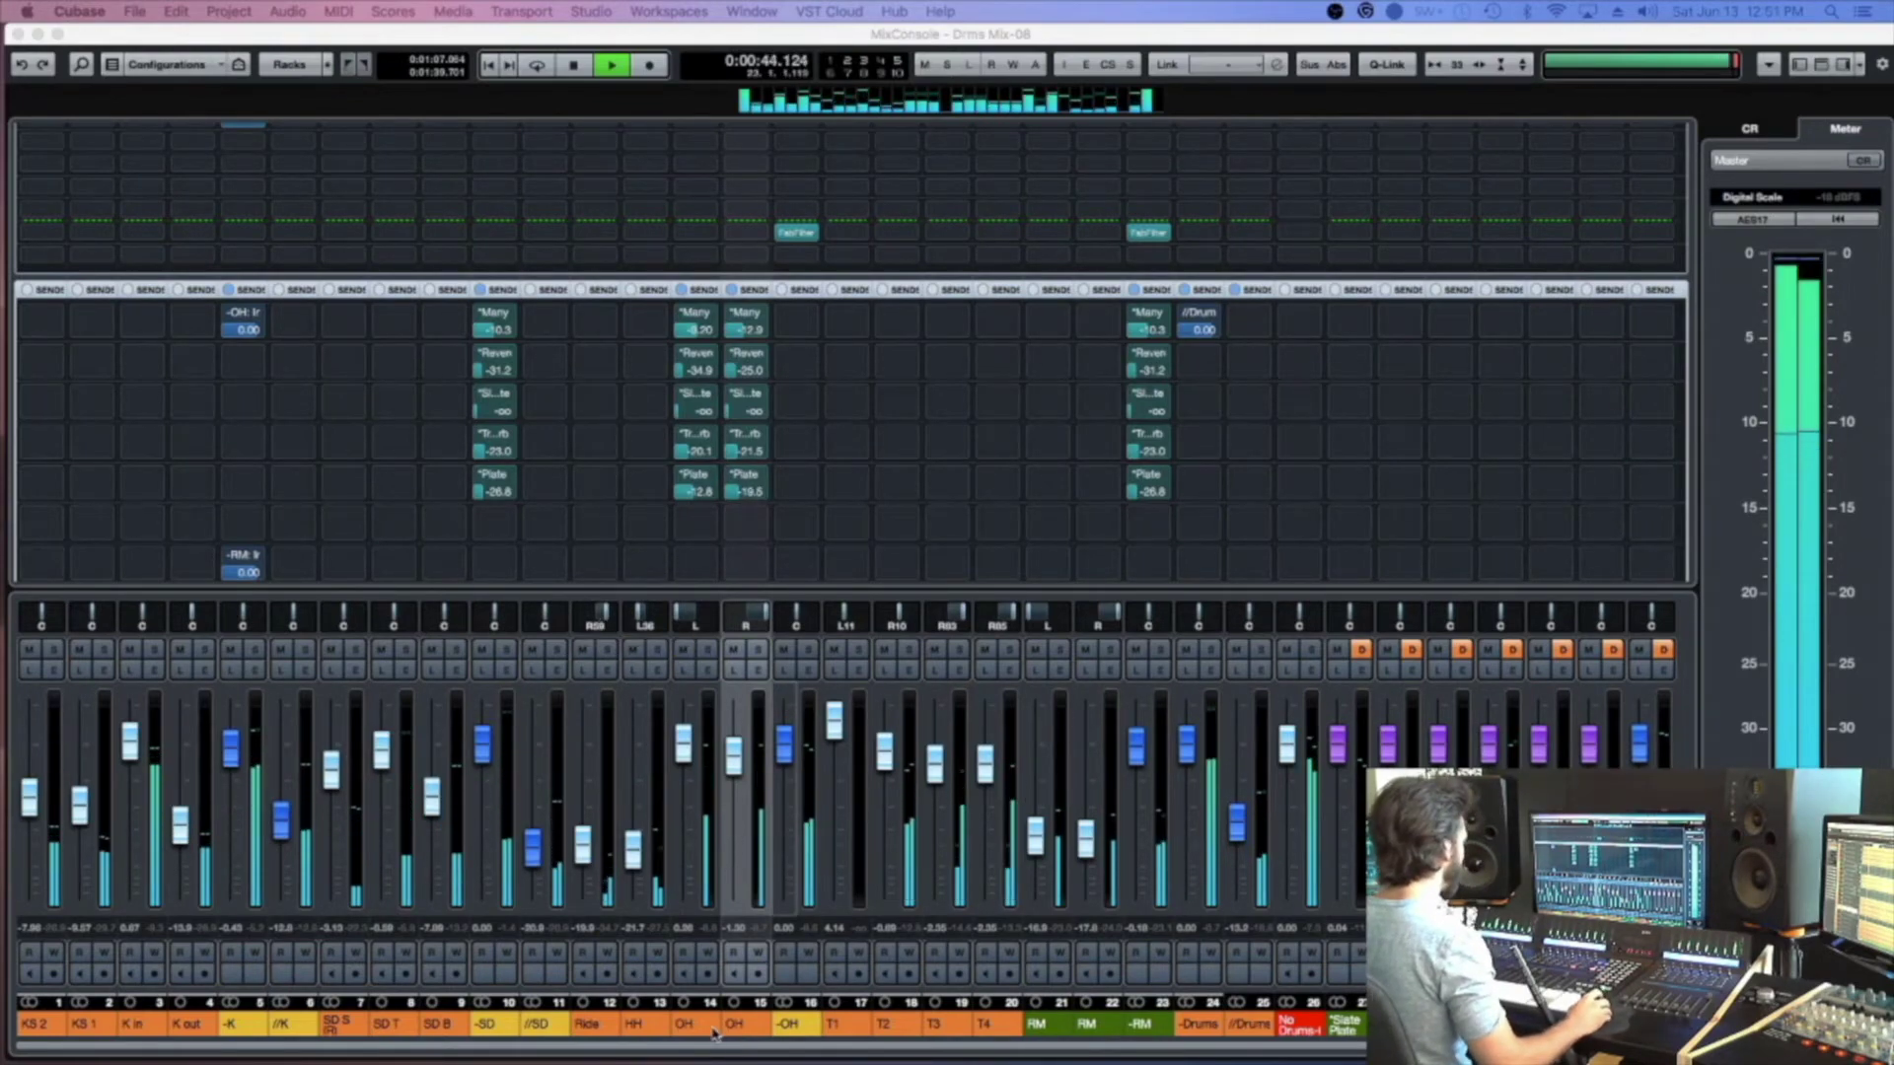
{"action": "key", "text": "F3"}
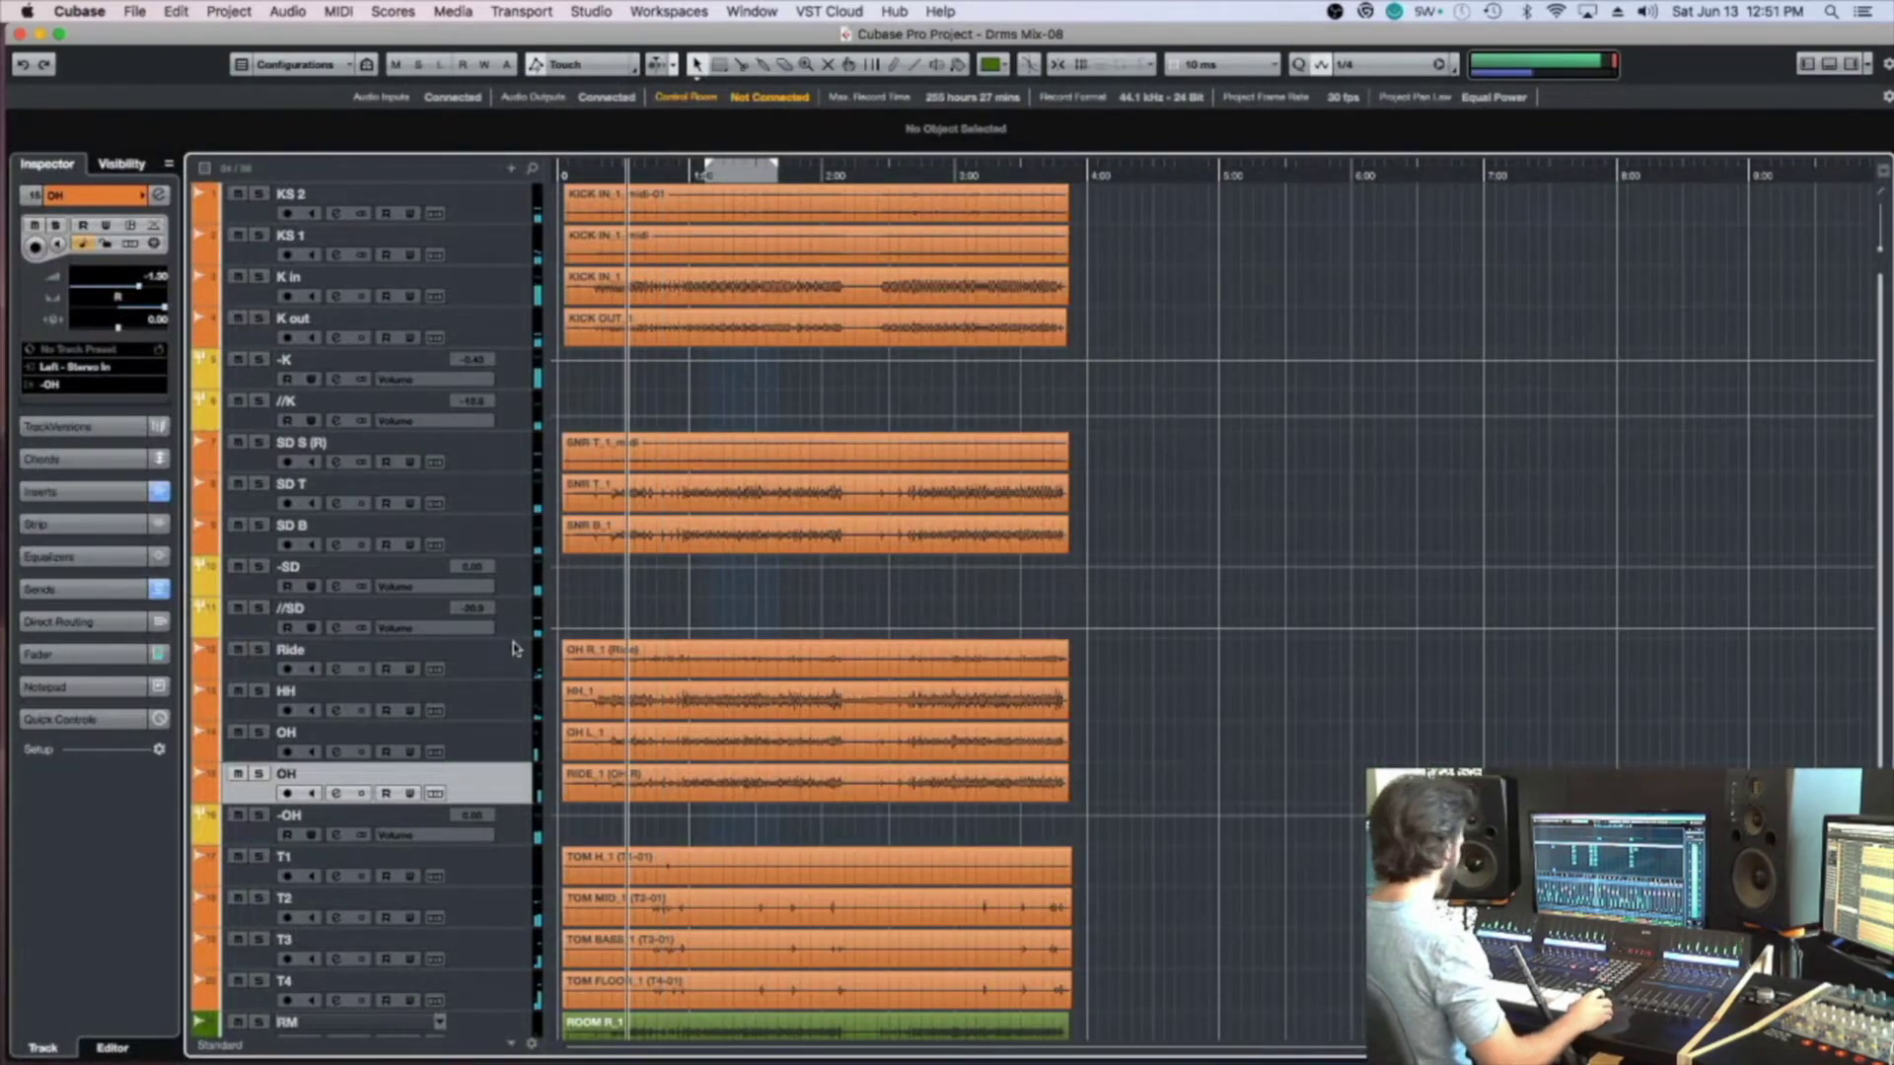
{"action": "key", "text": "F3"}
{"action": "key", "text": "F3"}
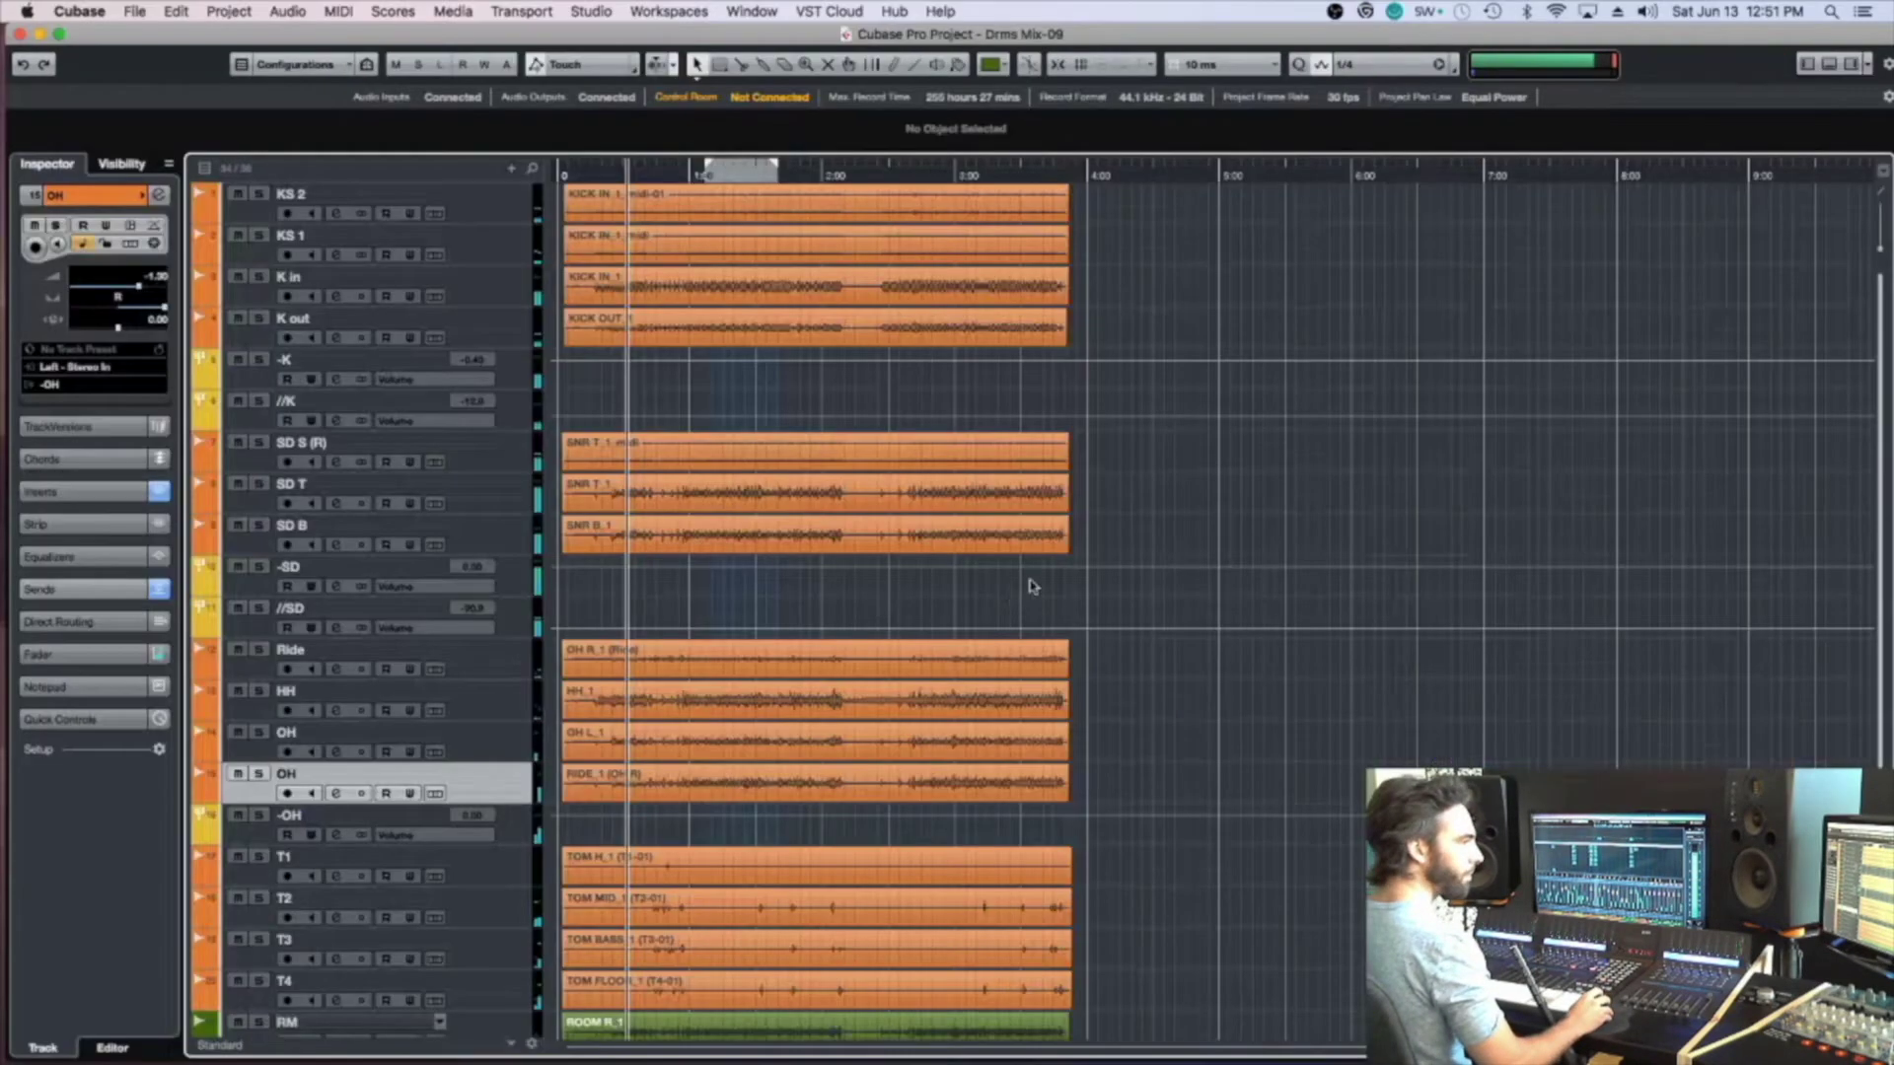
Set the locators around the first T2 tom hit at about 0:43 to 0:45, turn on cycle and start playback
{"action": "scroll", "coordinate": [691, 592], "scroll_direction": "down", "scroll_amount": 3}
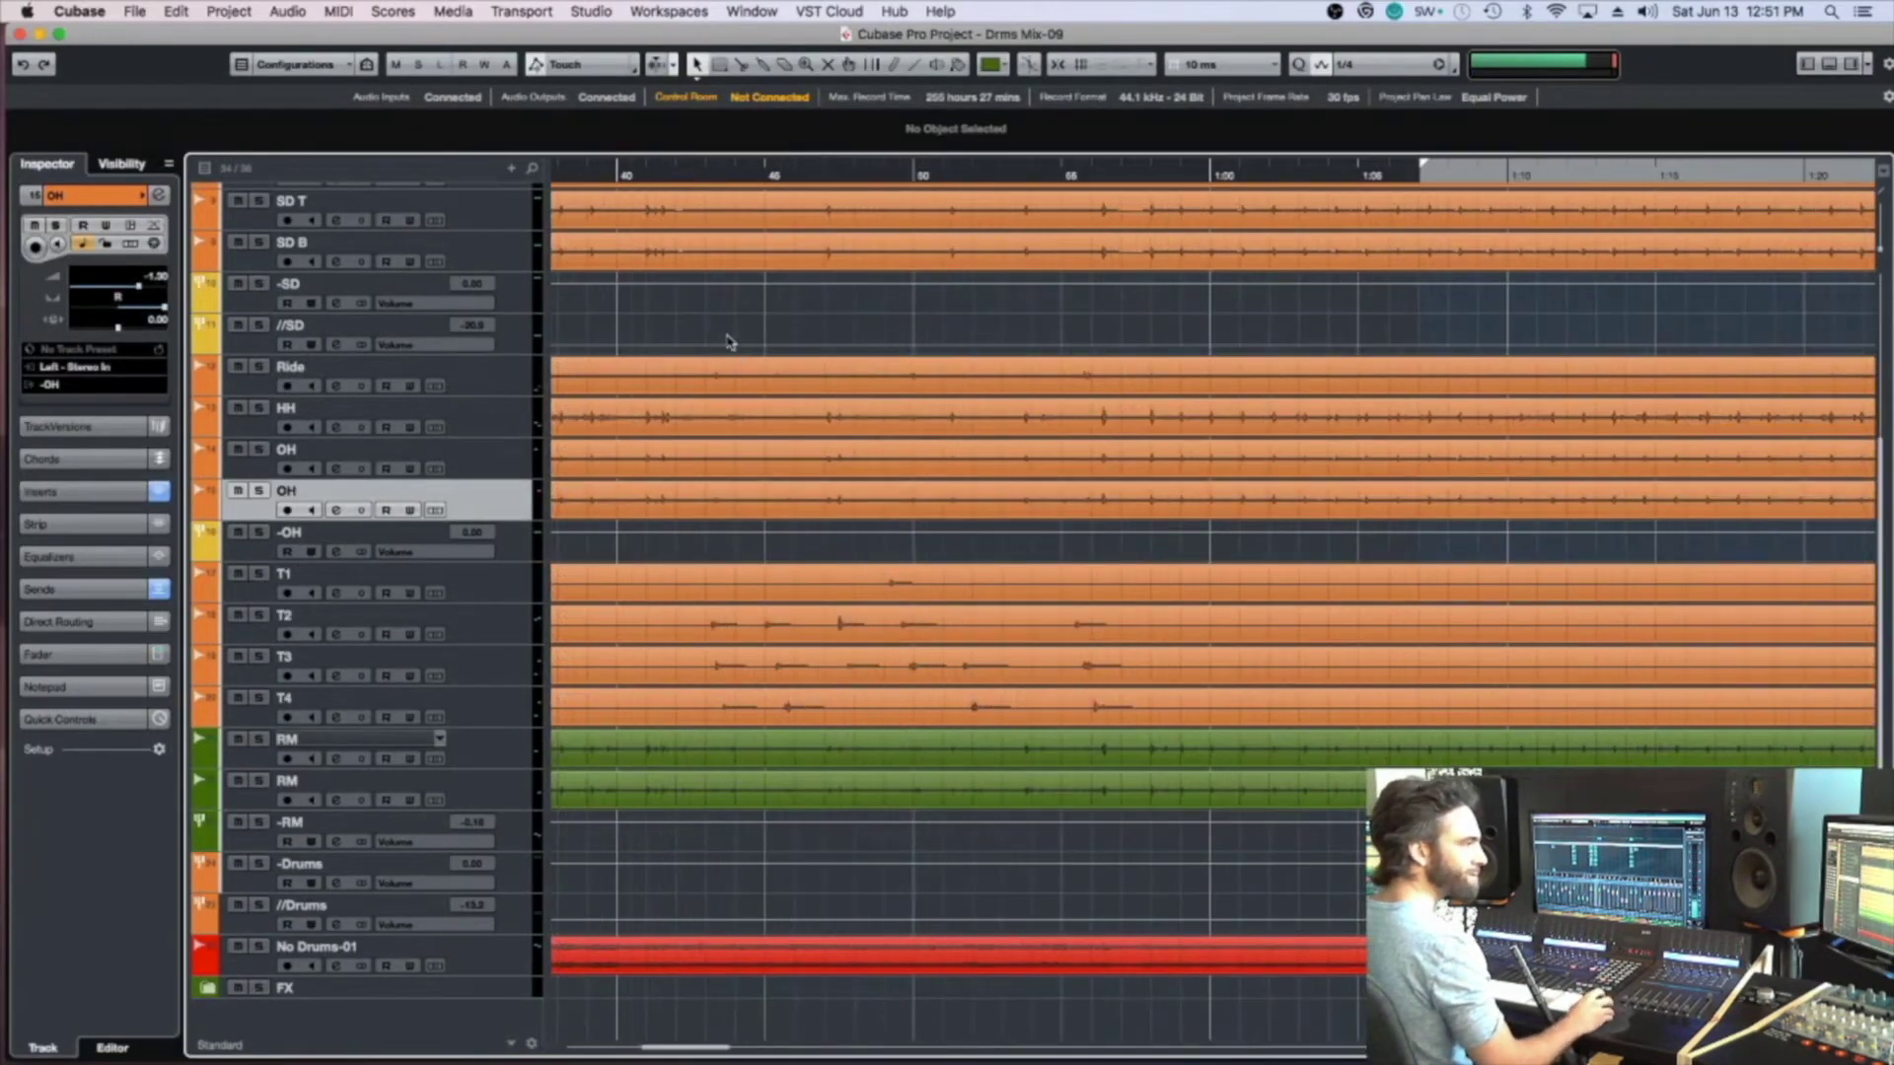
{"action": "left_click_drag", "start_coordinate": [683, 179], "coordinate": [703, 637]}
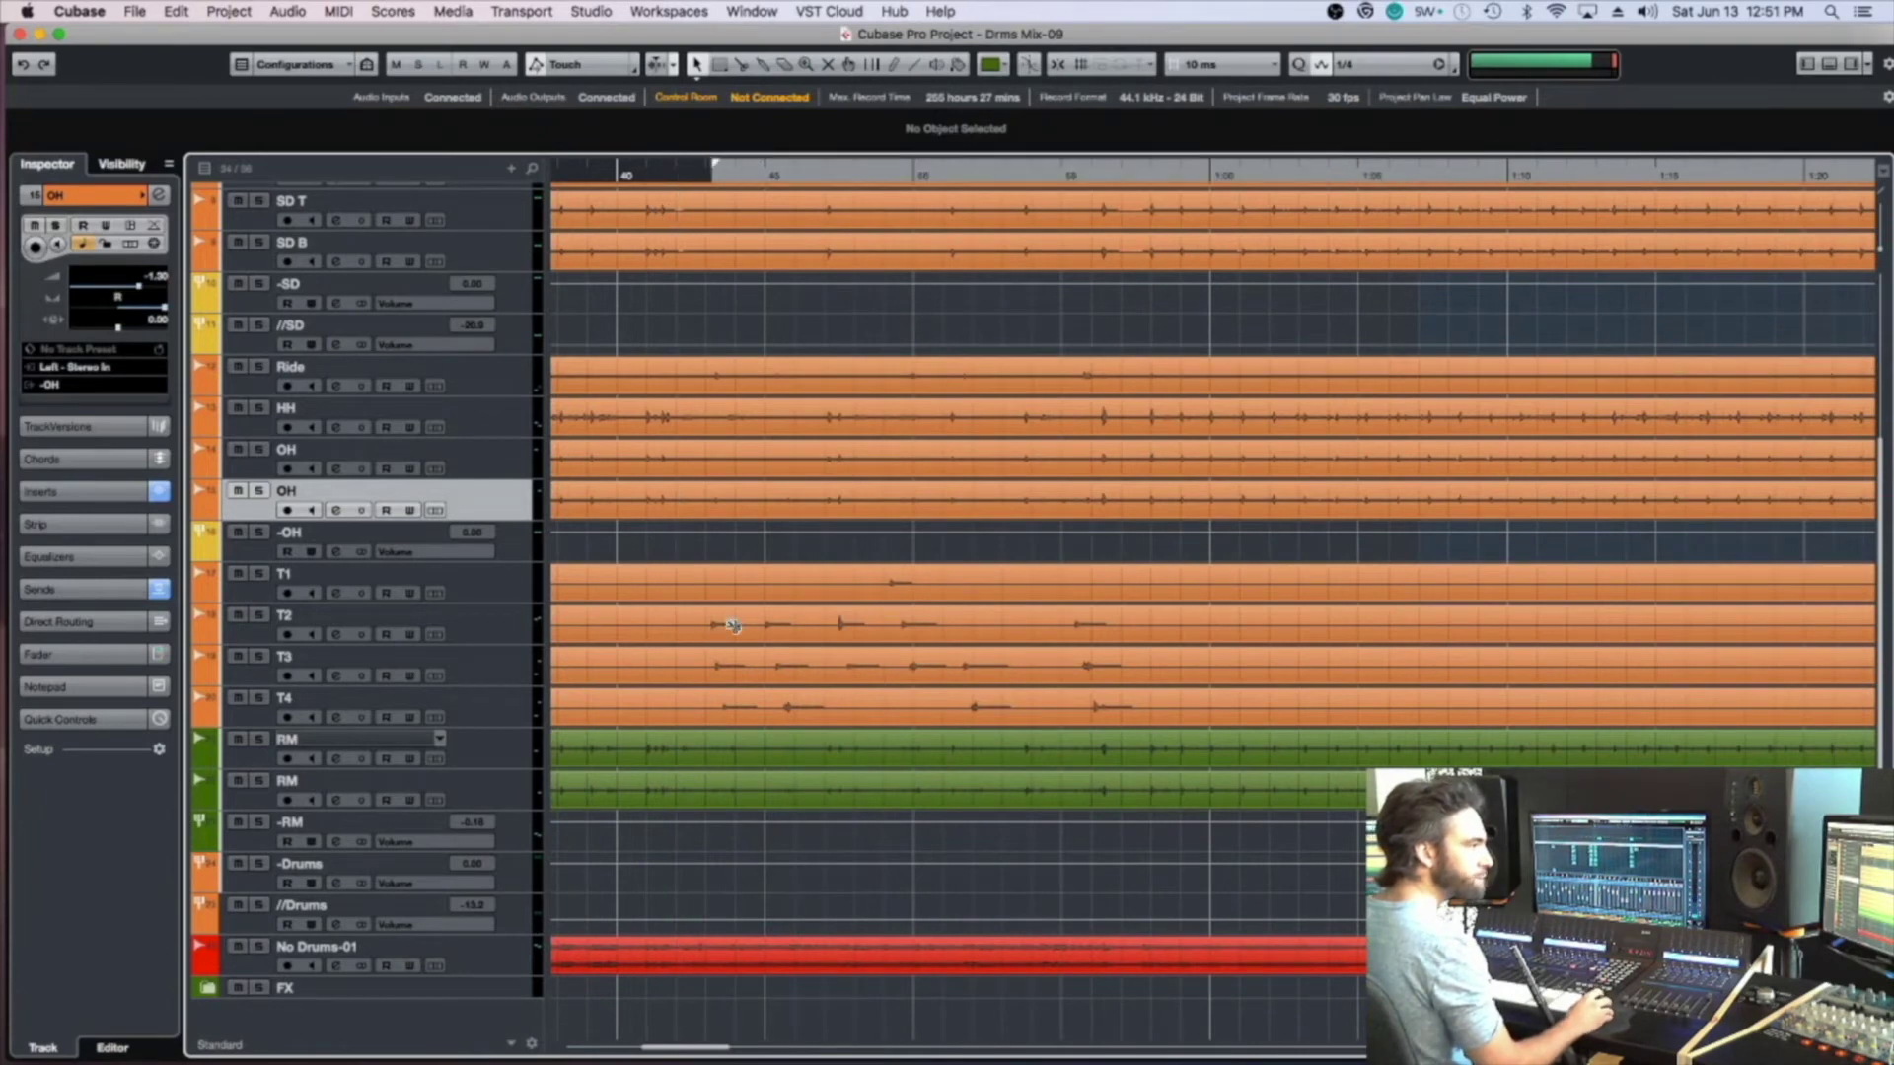
{"action": "left_click_drag", "start_coordinate": [1133, 186], "coordinate": [776, 641]}
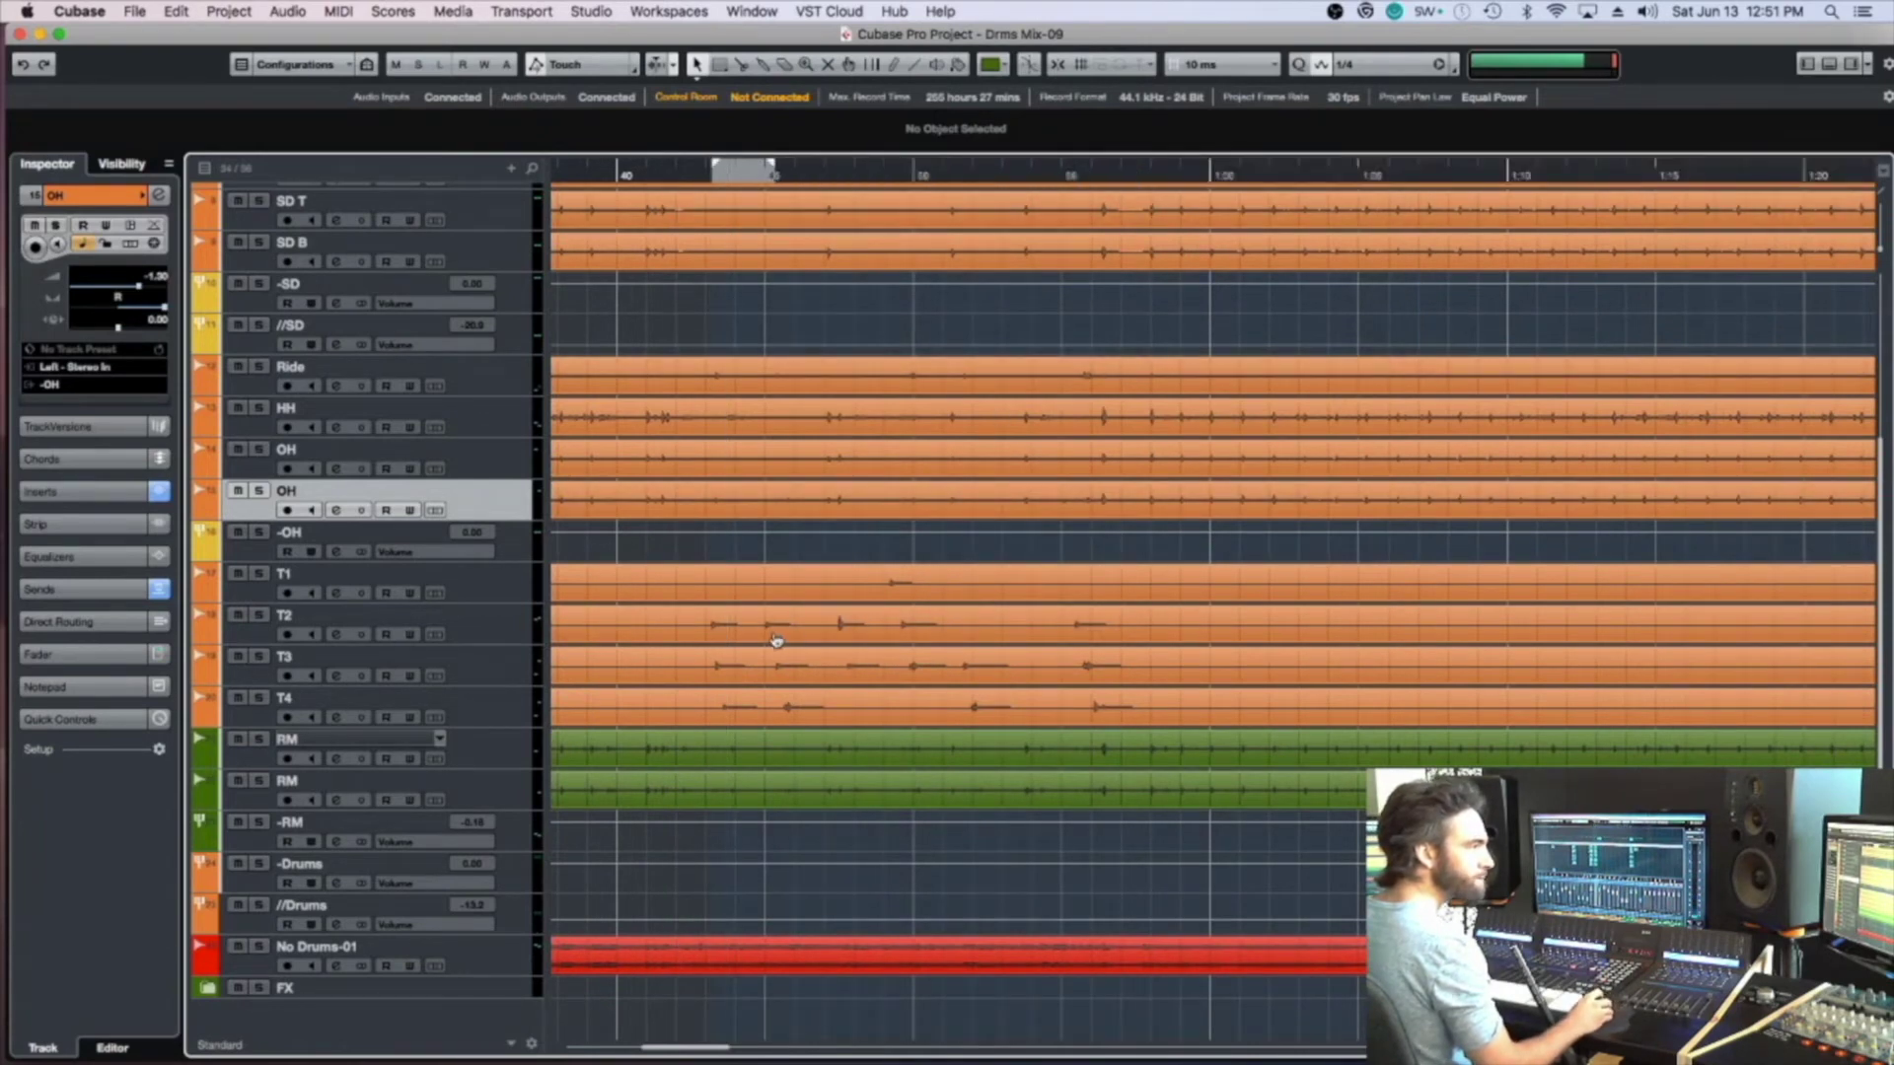
{"action": "key", "text": "slash"}
{"action": "key", "text": "space"}
{"action": "key", "text": "F3"}
{"action": "key", "text": "F3"}
{"action": "key", "text": "space"}
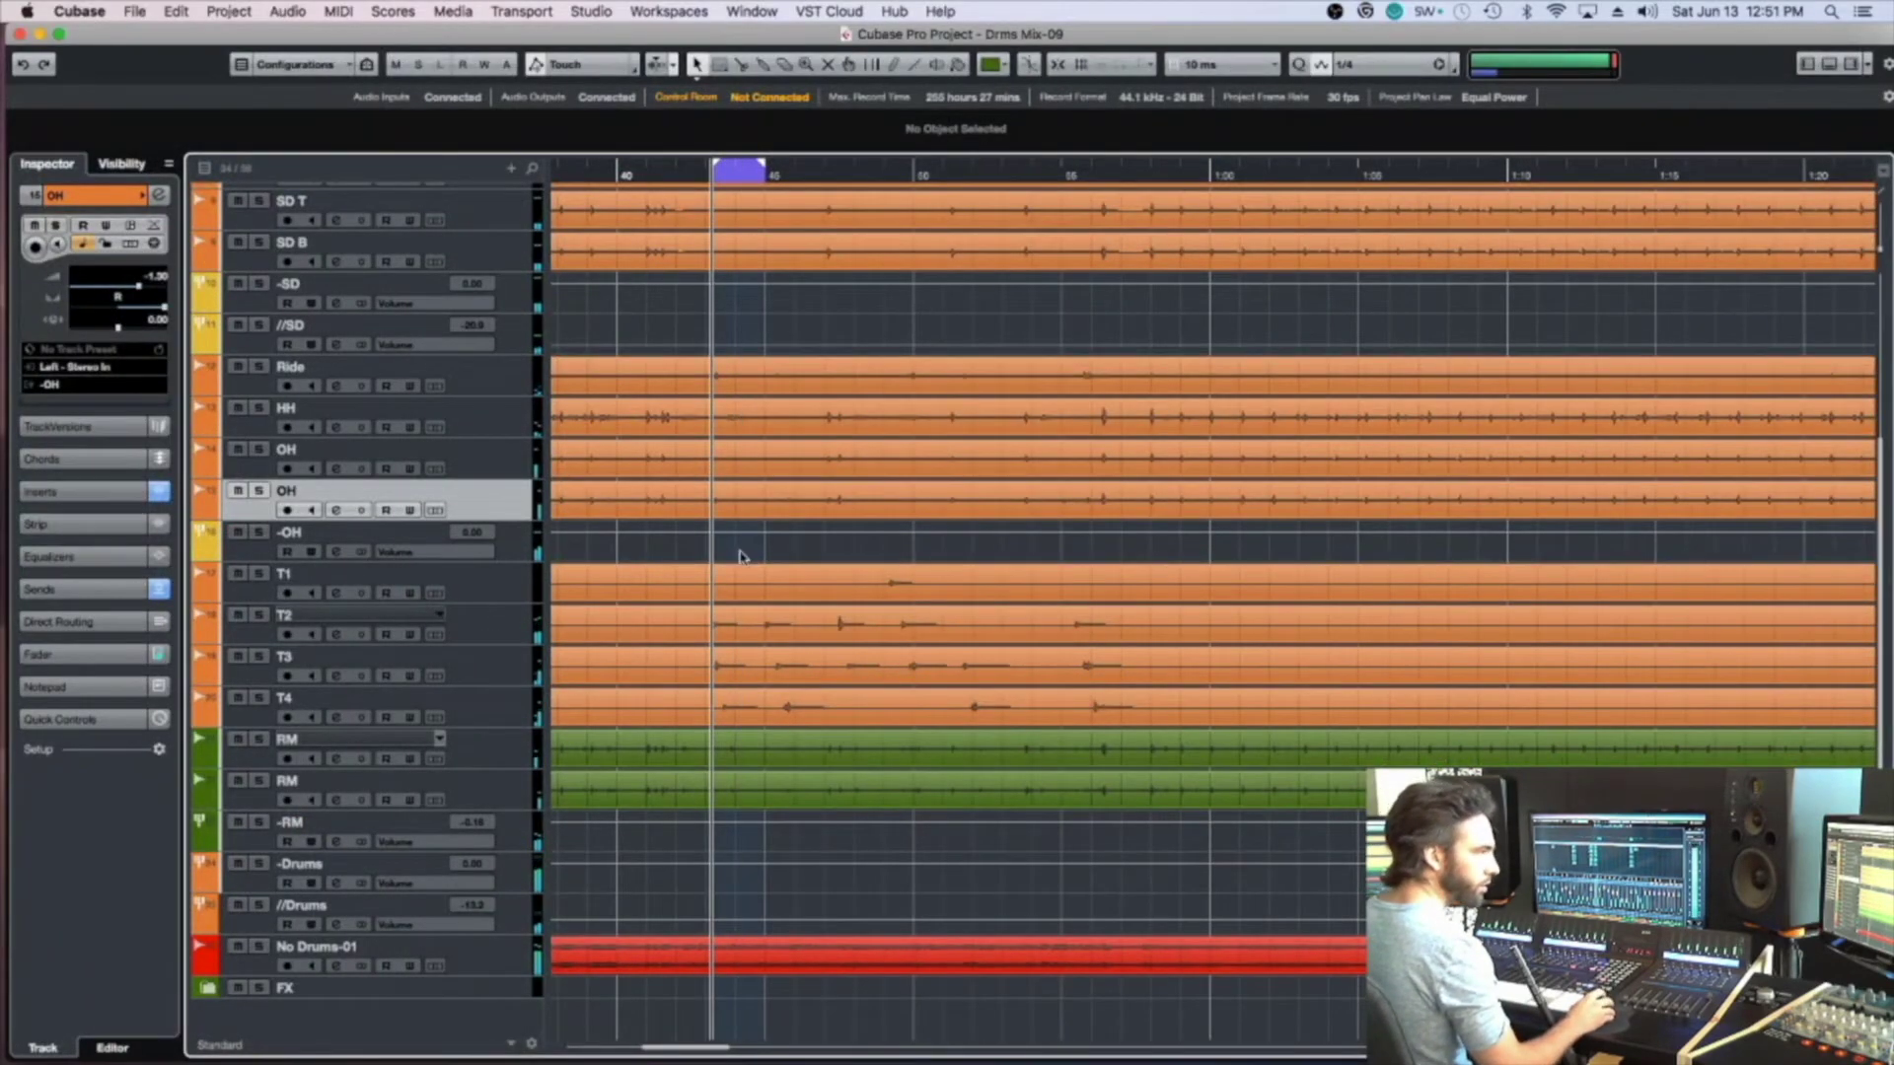
Move the cycle range to the T1 tom hit, from about 0:48.9 to 0:50.7, and play the loop
{"action": "key", "text": "h"}
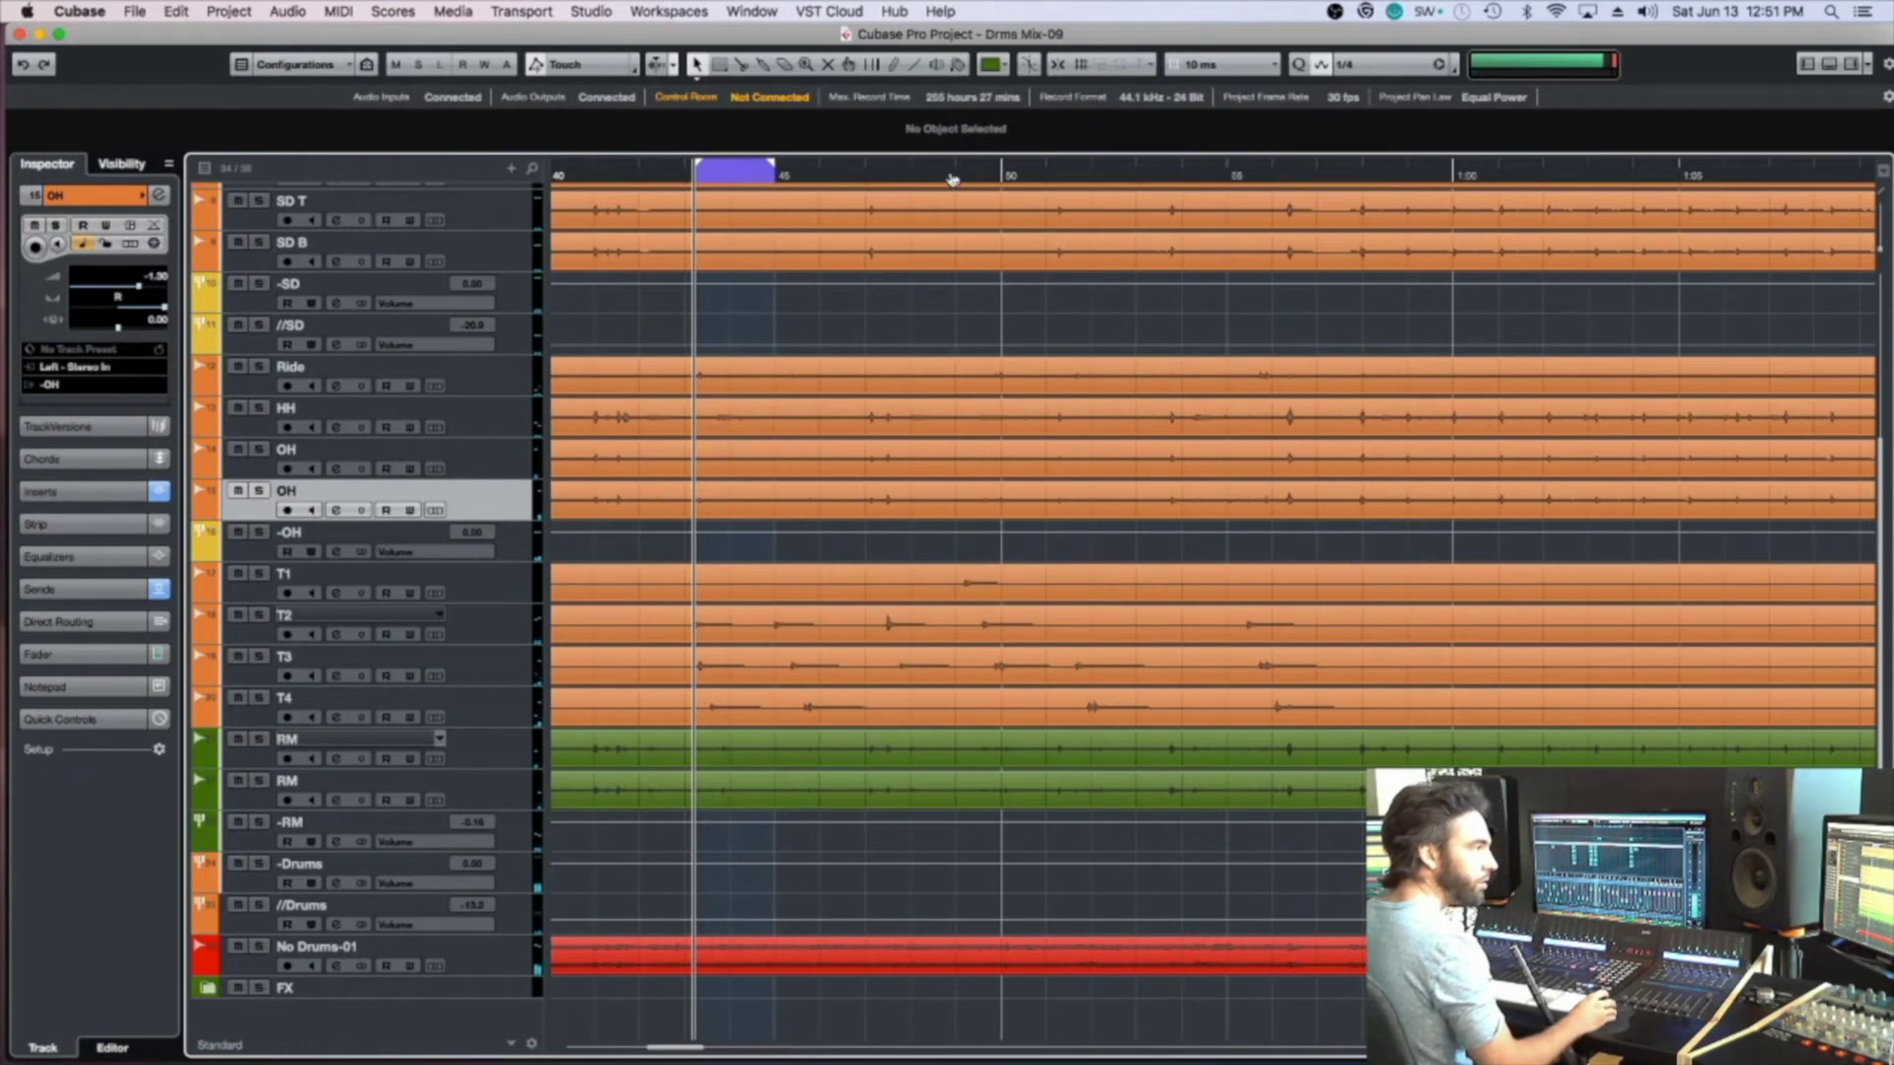
{"action": "key", "text": "h"}
{"action": "key", "text": "h"}
{"action": "left_click", "coordinate": [1154, 173], "text": "super"}
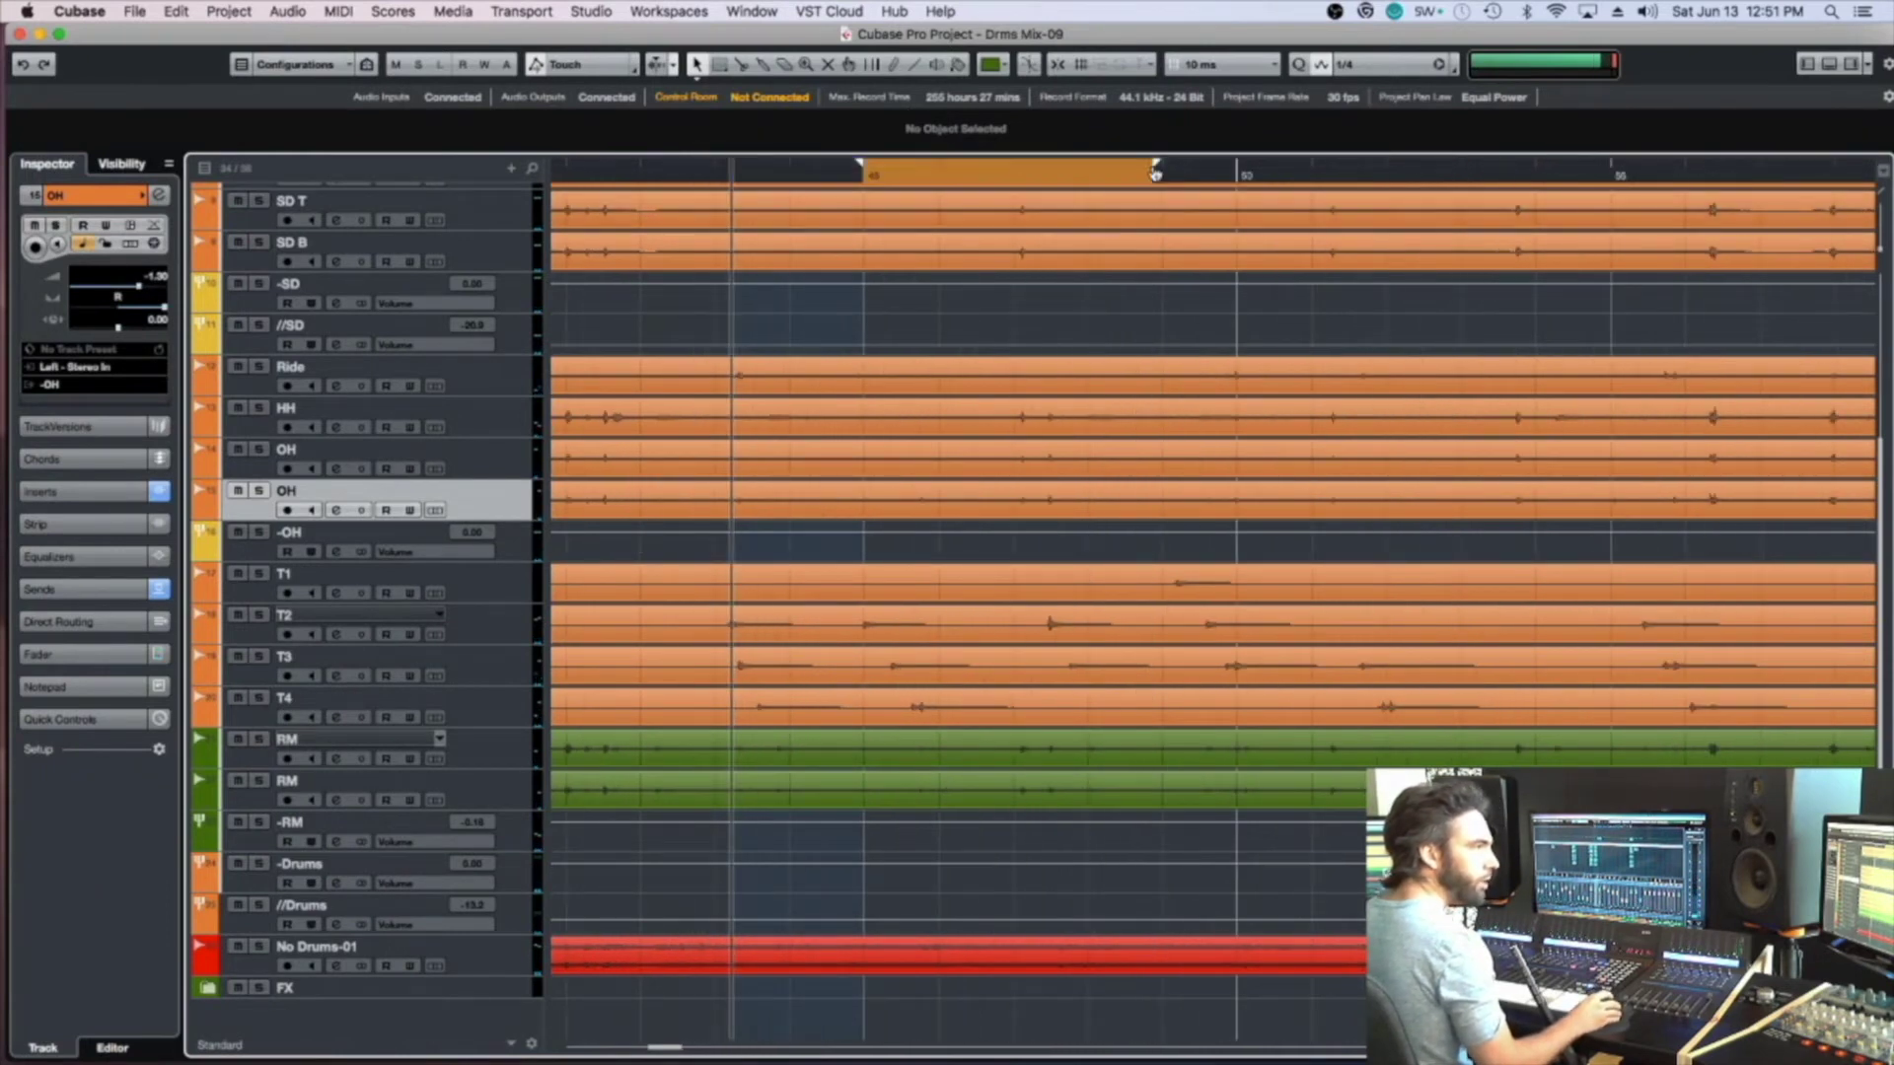
{"action": "left_click", "coordinate": [1225, 170], "text": "alt"}
{"action": "key", "text": "space"}
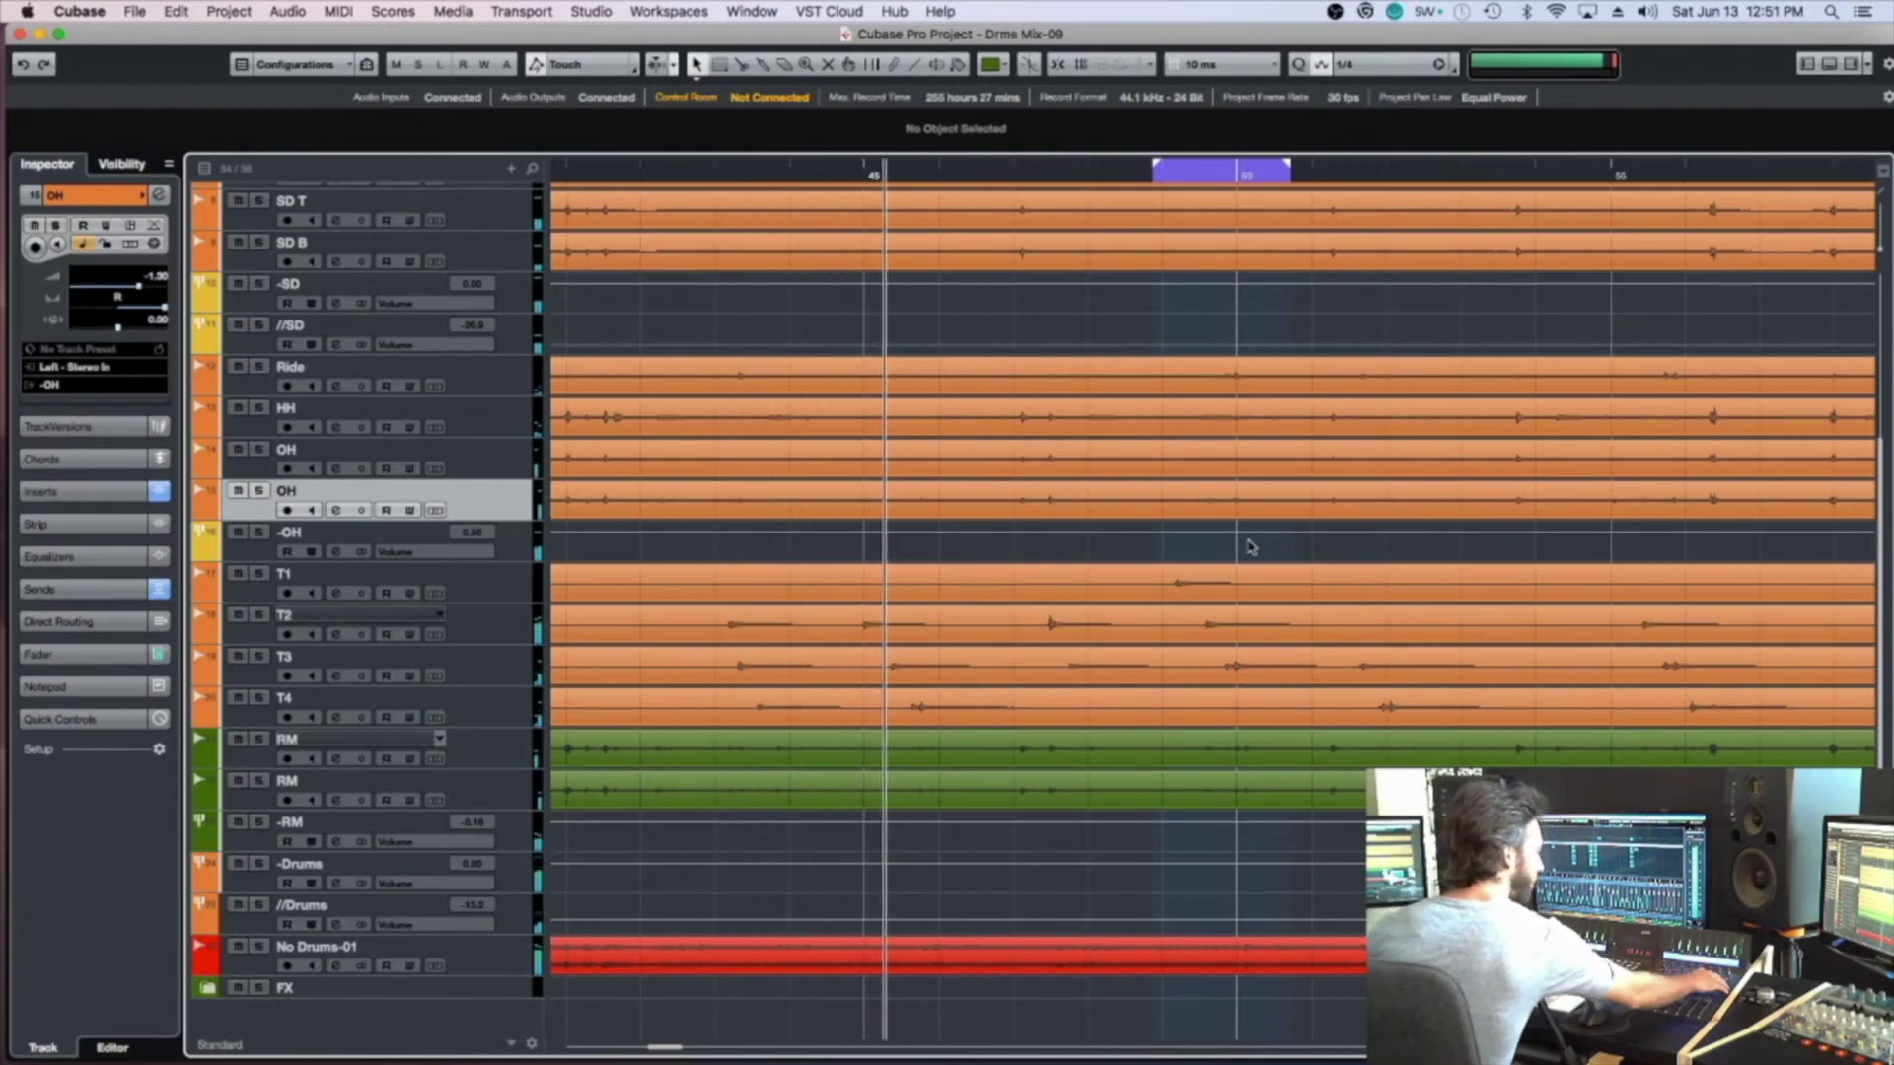
Solo the drums, pan T1 further left, raise its fader to about 6 dB and stop playback
{"action": "key", "text": "s"}
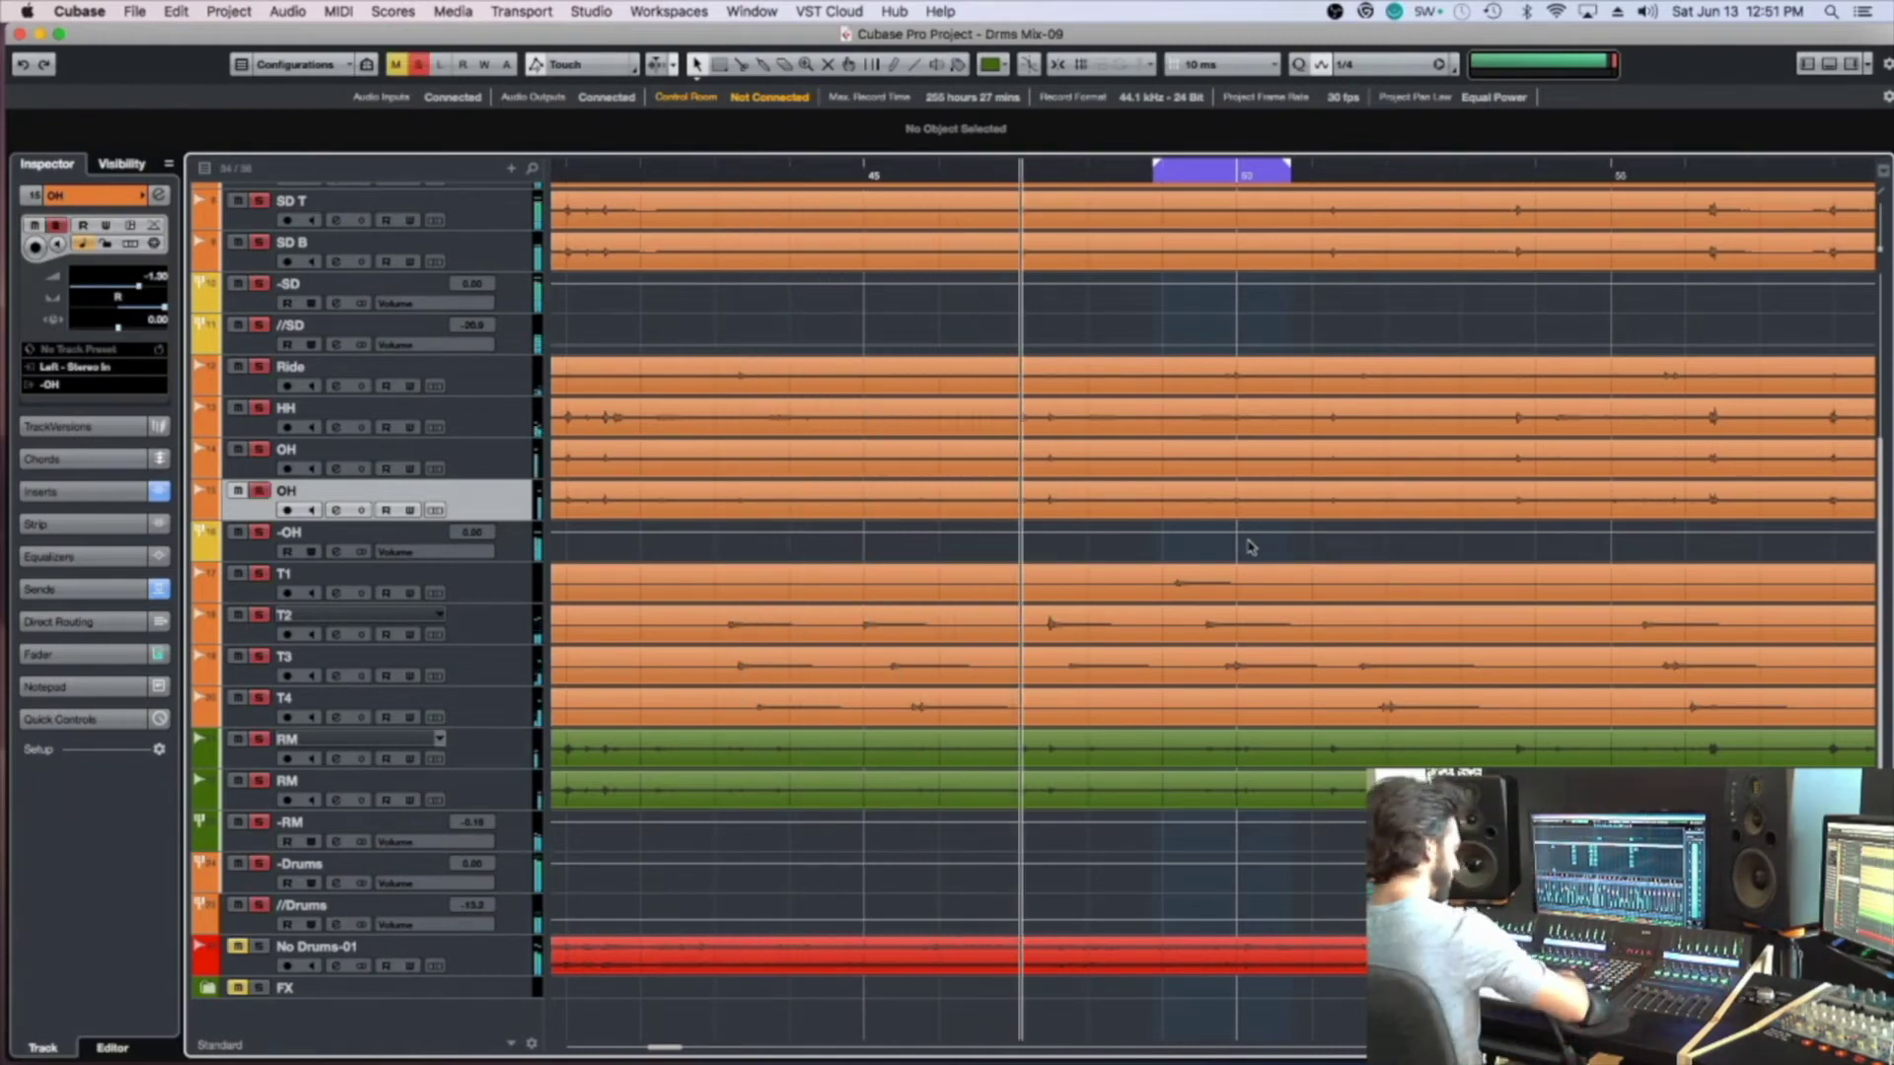
{"action": "key", "text": "F3"}
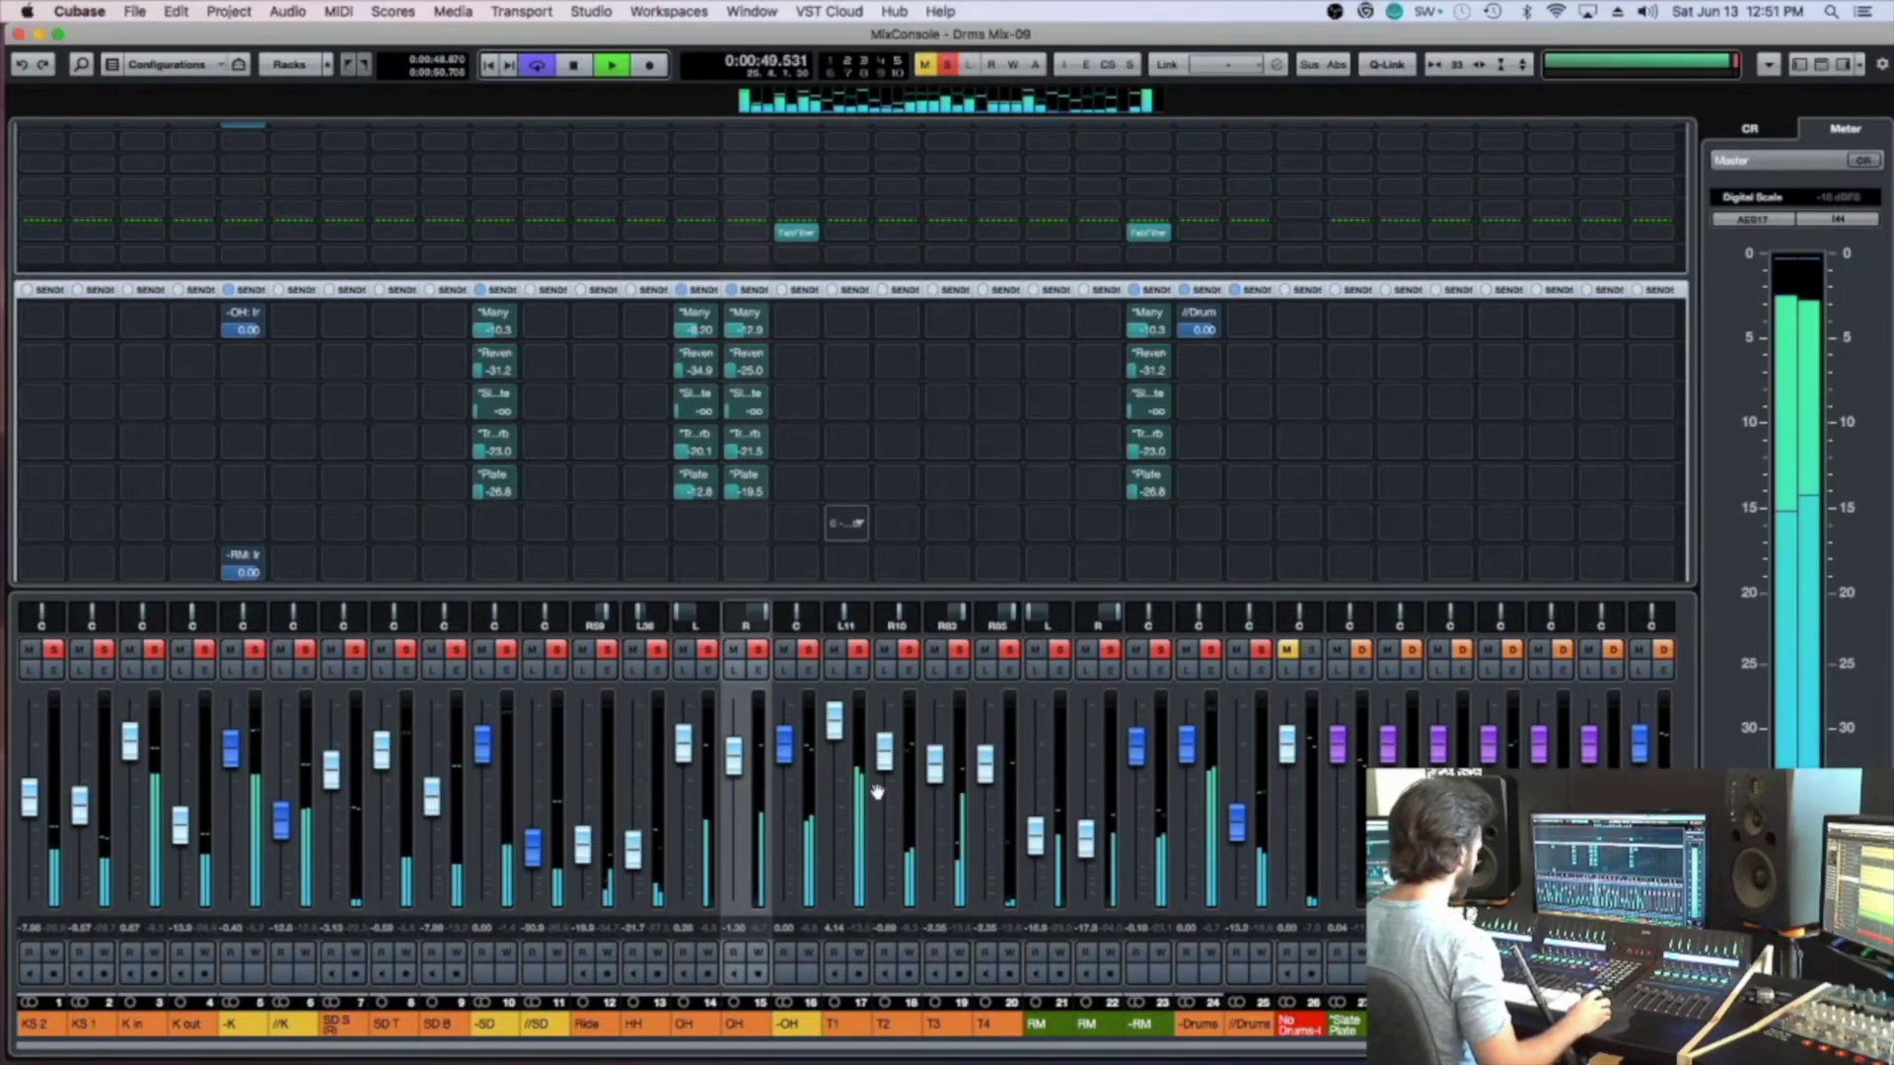
{"action": "key", "text": "F3"}
{"action": "key", "text": "F3"}
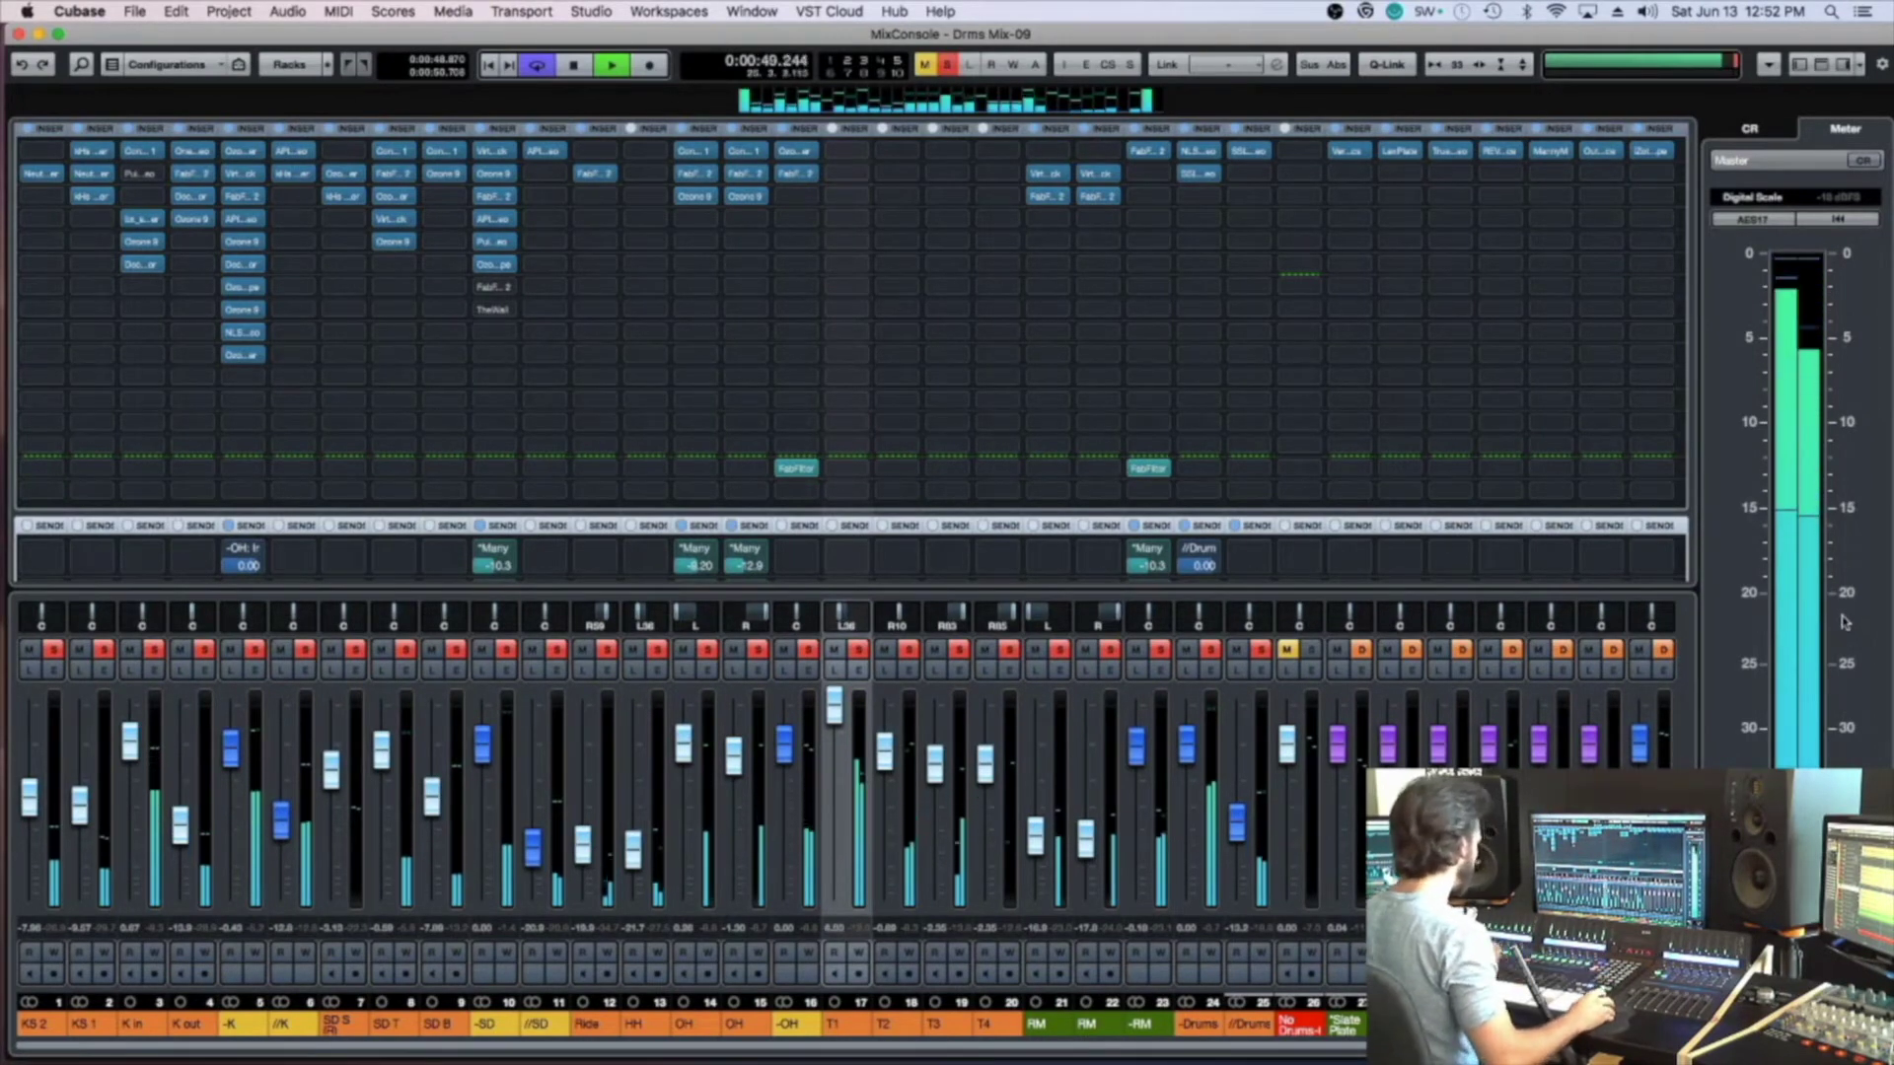
{"action": "key", "text": "space"}
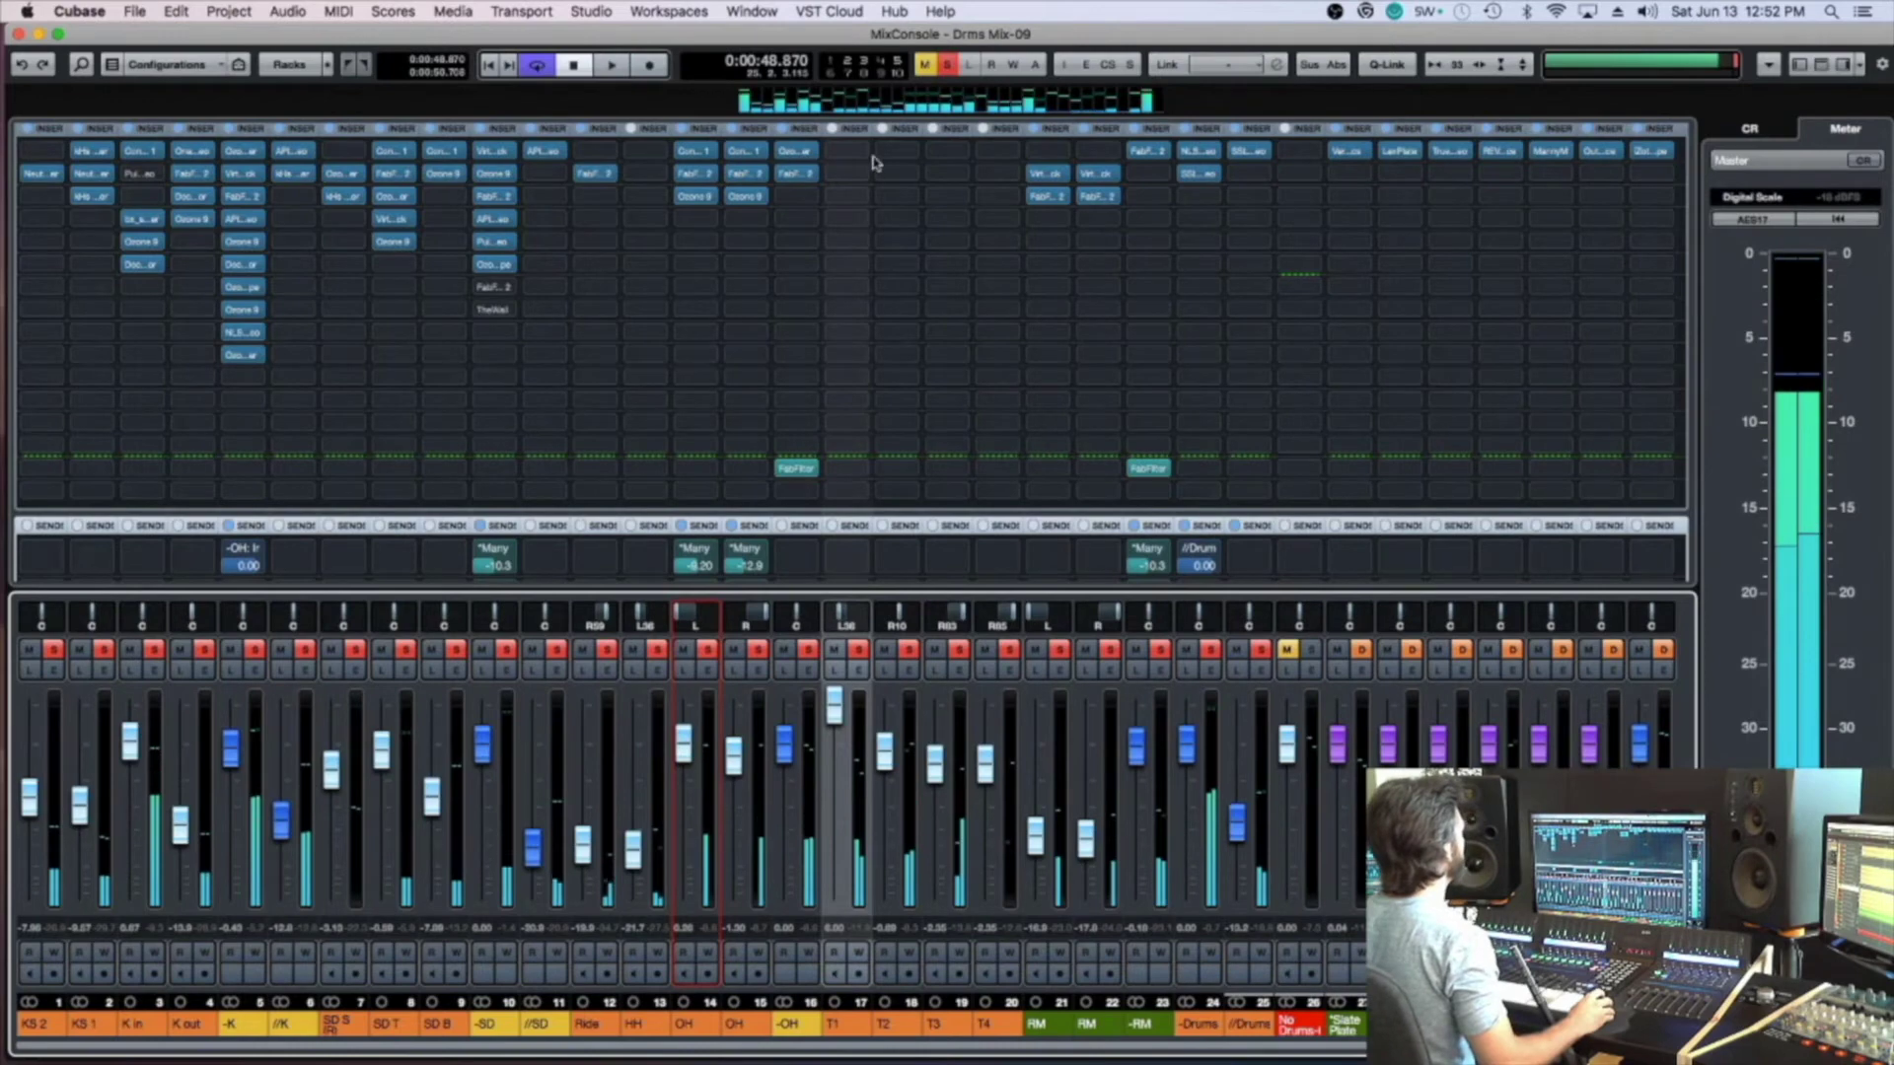
Copy the first insert plug-in from K in to T1's first insert slot, stop playback and save the project
{"action": "key", "text": "alt"}
{"action": "mouse_move", "coordinate": [755, 151]}
{"action": "left_mouse_down"}
{"action": "mouse_move", "coordinate": [822, 160]}
{"action": "mouse_move", "coordinate": [758, 158]}
{"action": "left_mouse_up"}
{"action": "left_click_drag", "start_coordinate": [127, 163], "coordinate": [852, 164]}
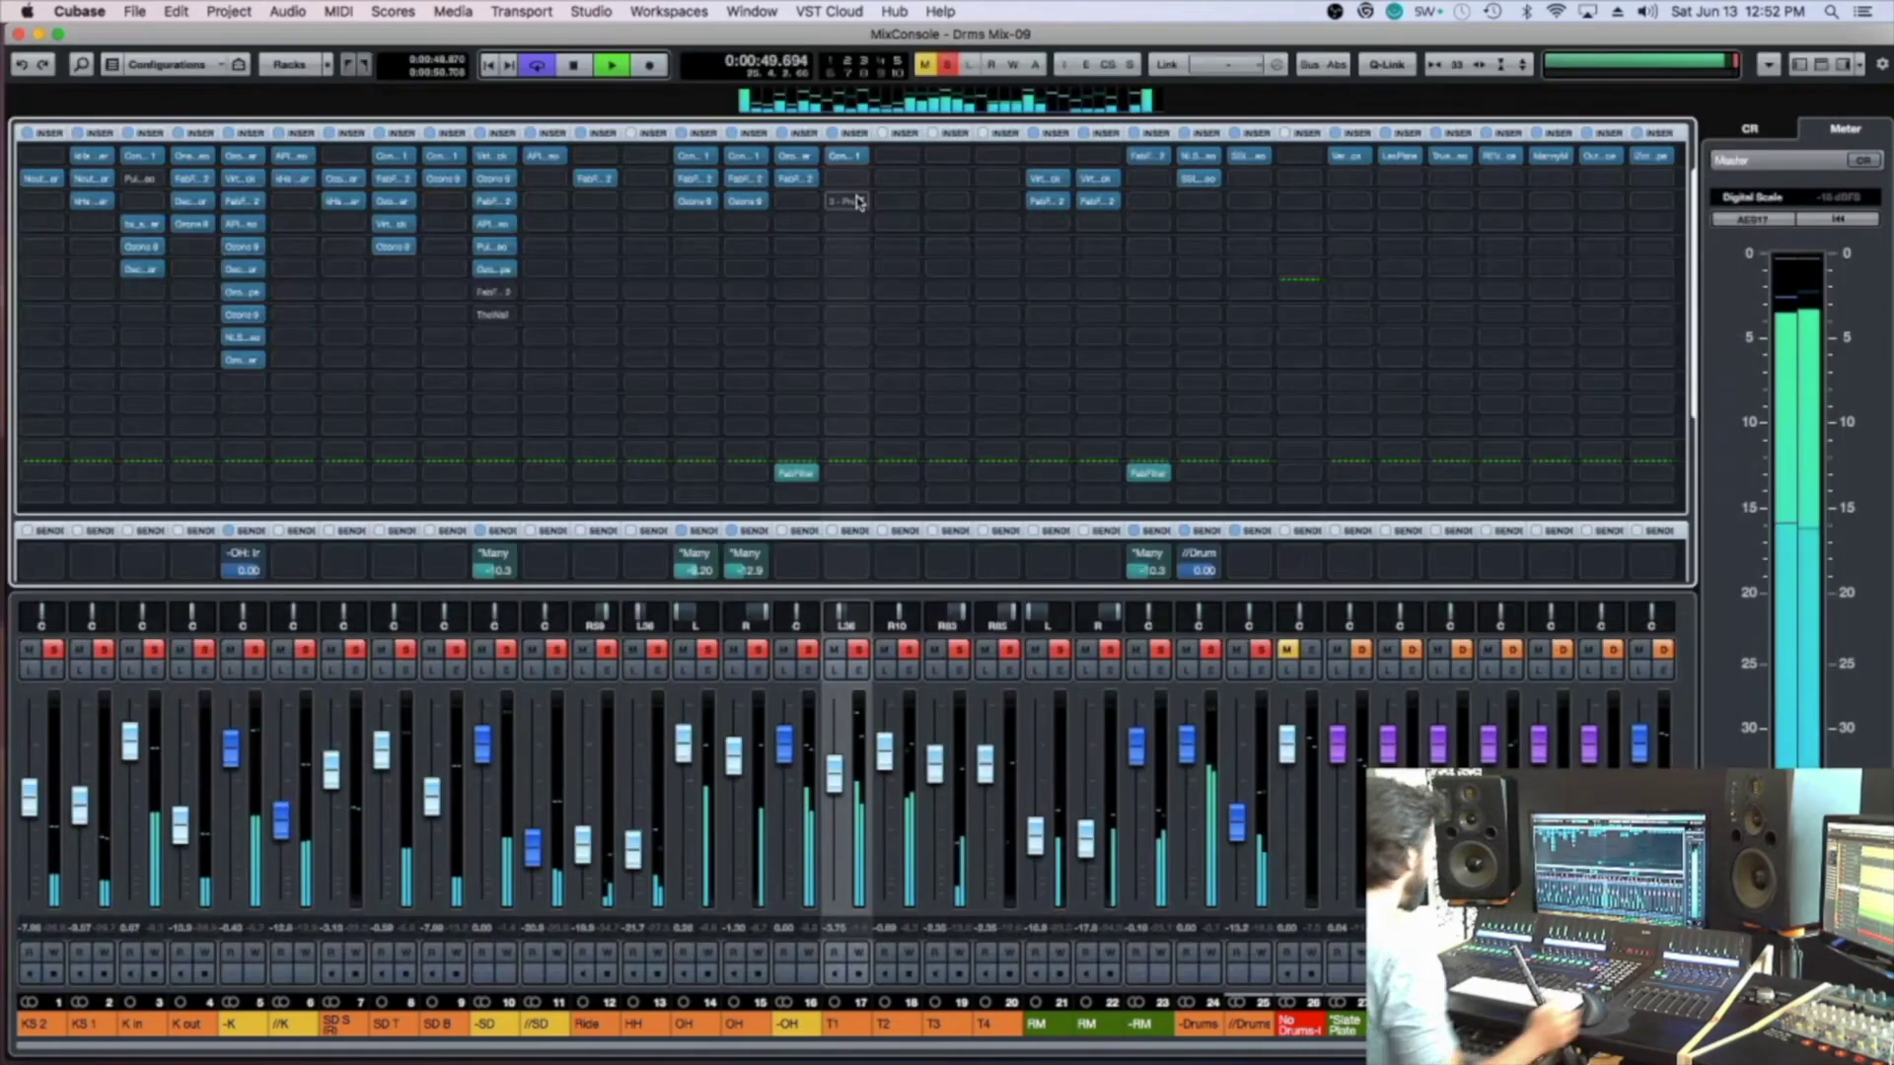
{"action": "key", "text": "space"}
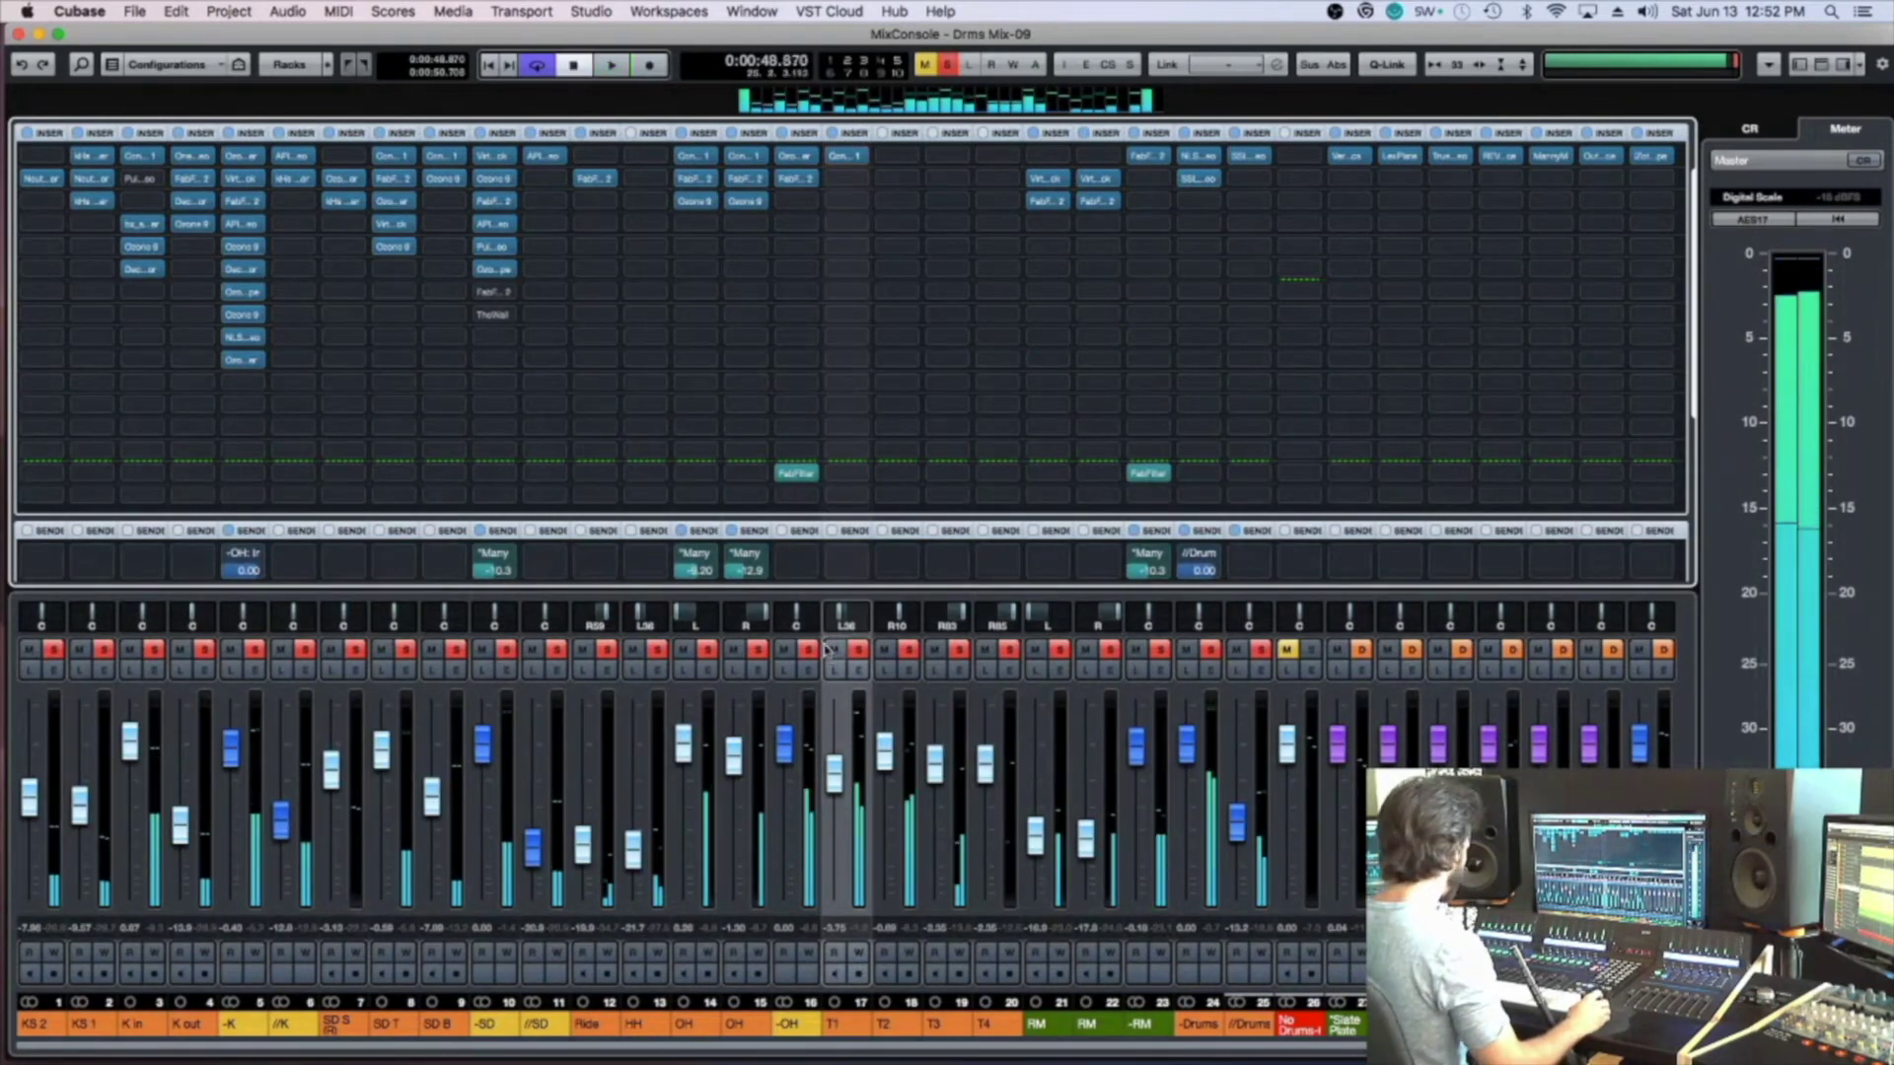
{"action": "key", "text": "super+s"}
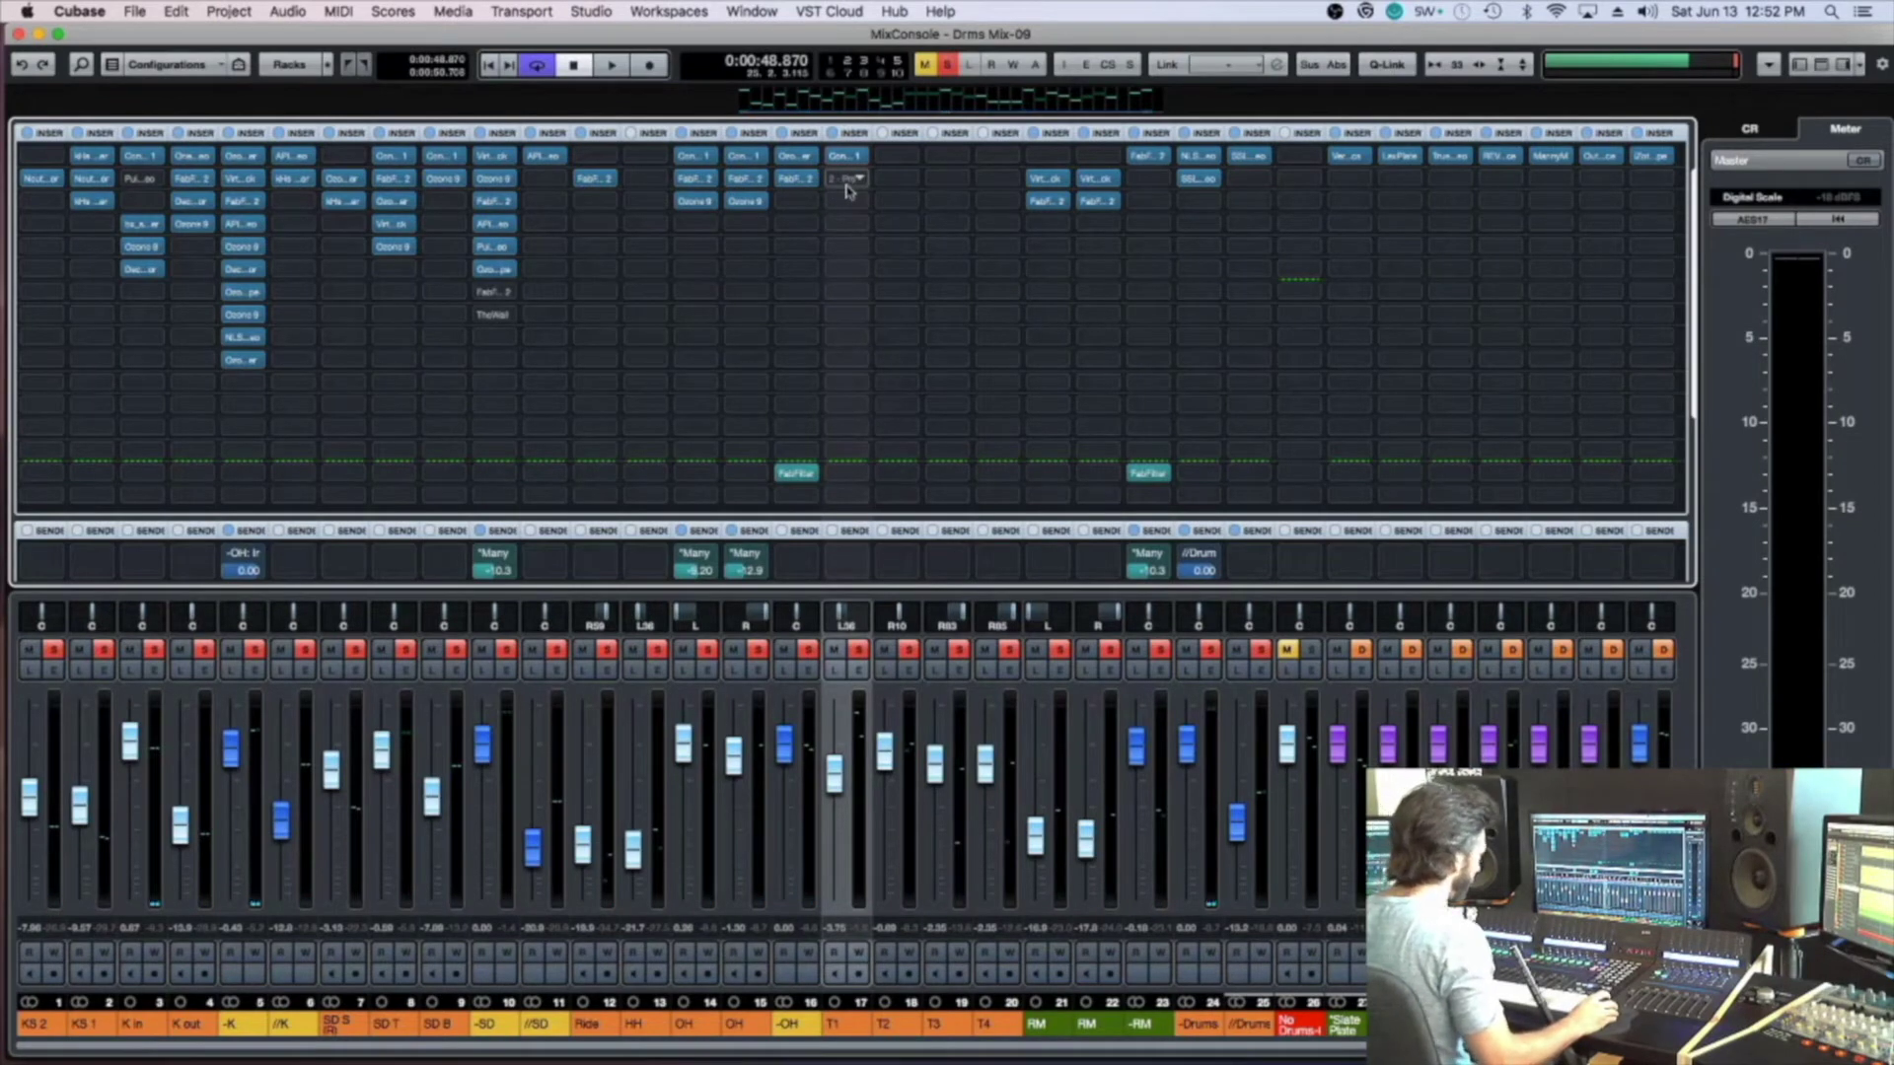
Load Ozone 9 Vintage Tape into T1's seventh insert slot, listen to it in the loop and close the plug-in
{"action": "left_click", "coordinate": [845, 187]}
{"action": "left_click", "coordinate": [797, 340]}
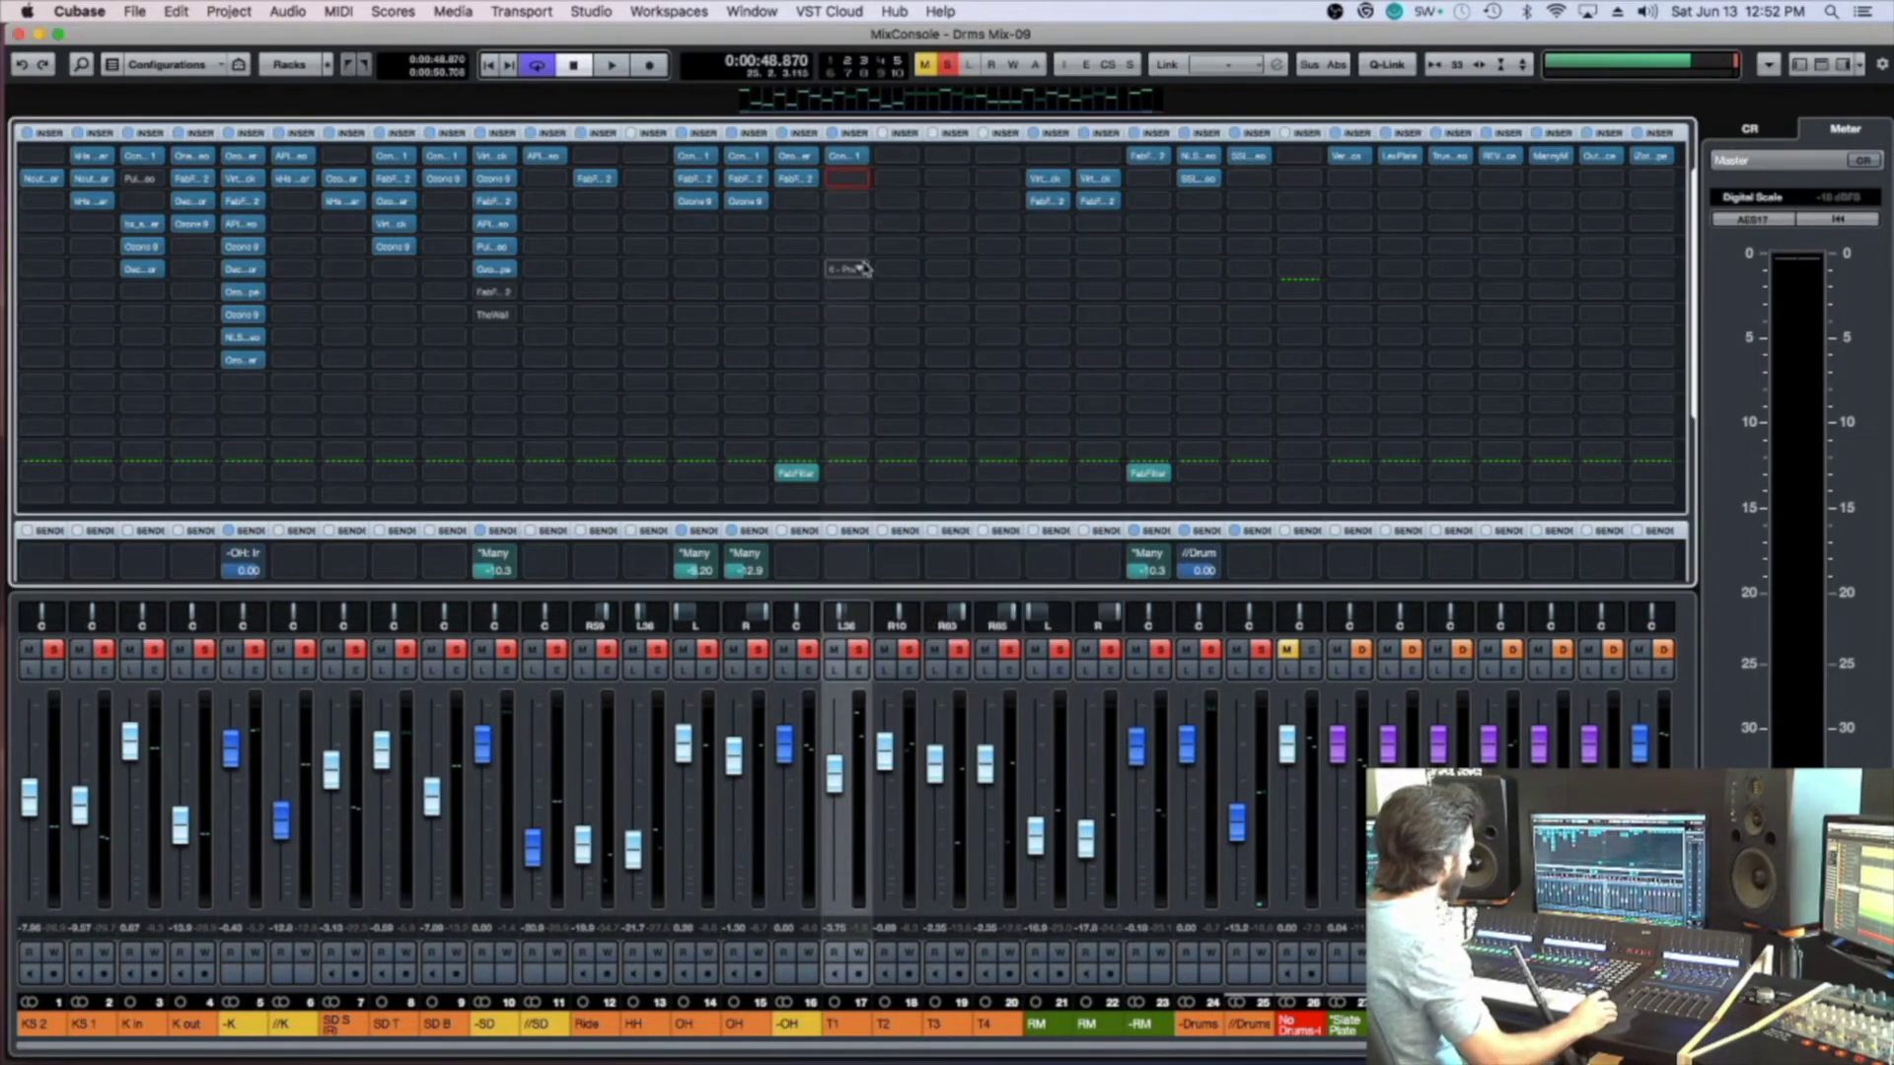
{"action": "left_click", "coordinate": [848, 292]}
{"action": "type", "text": "v"}
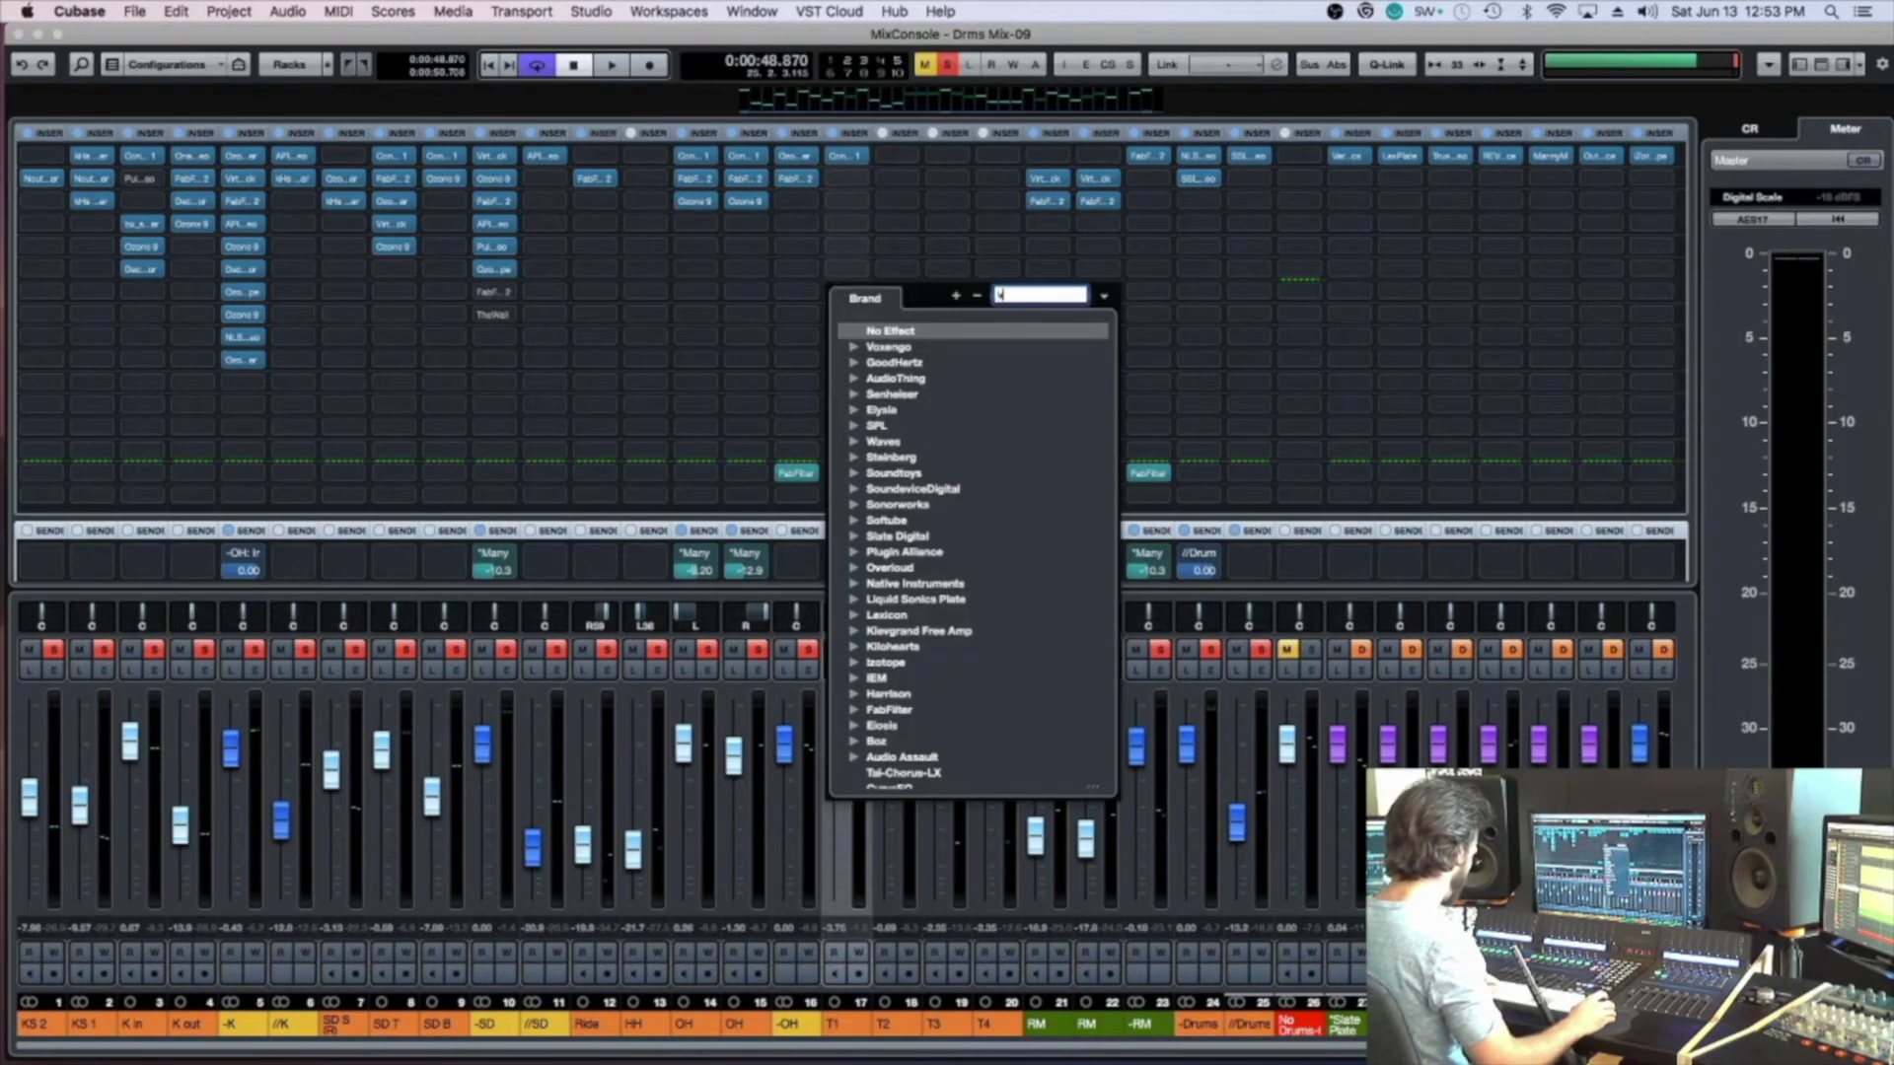
{"action": "type", "text": "in"}
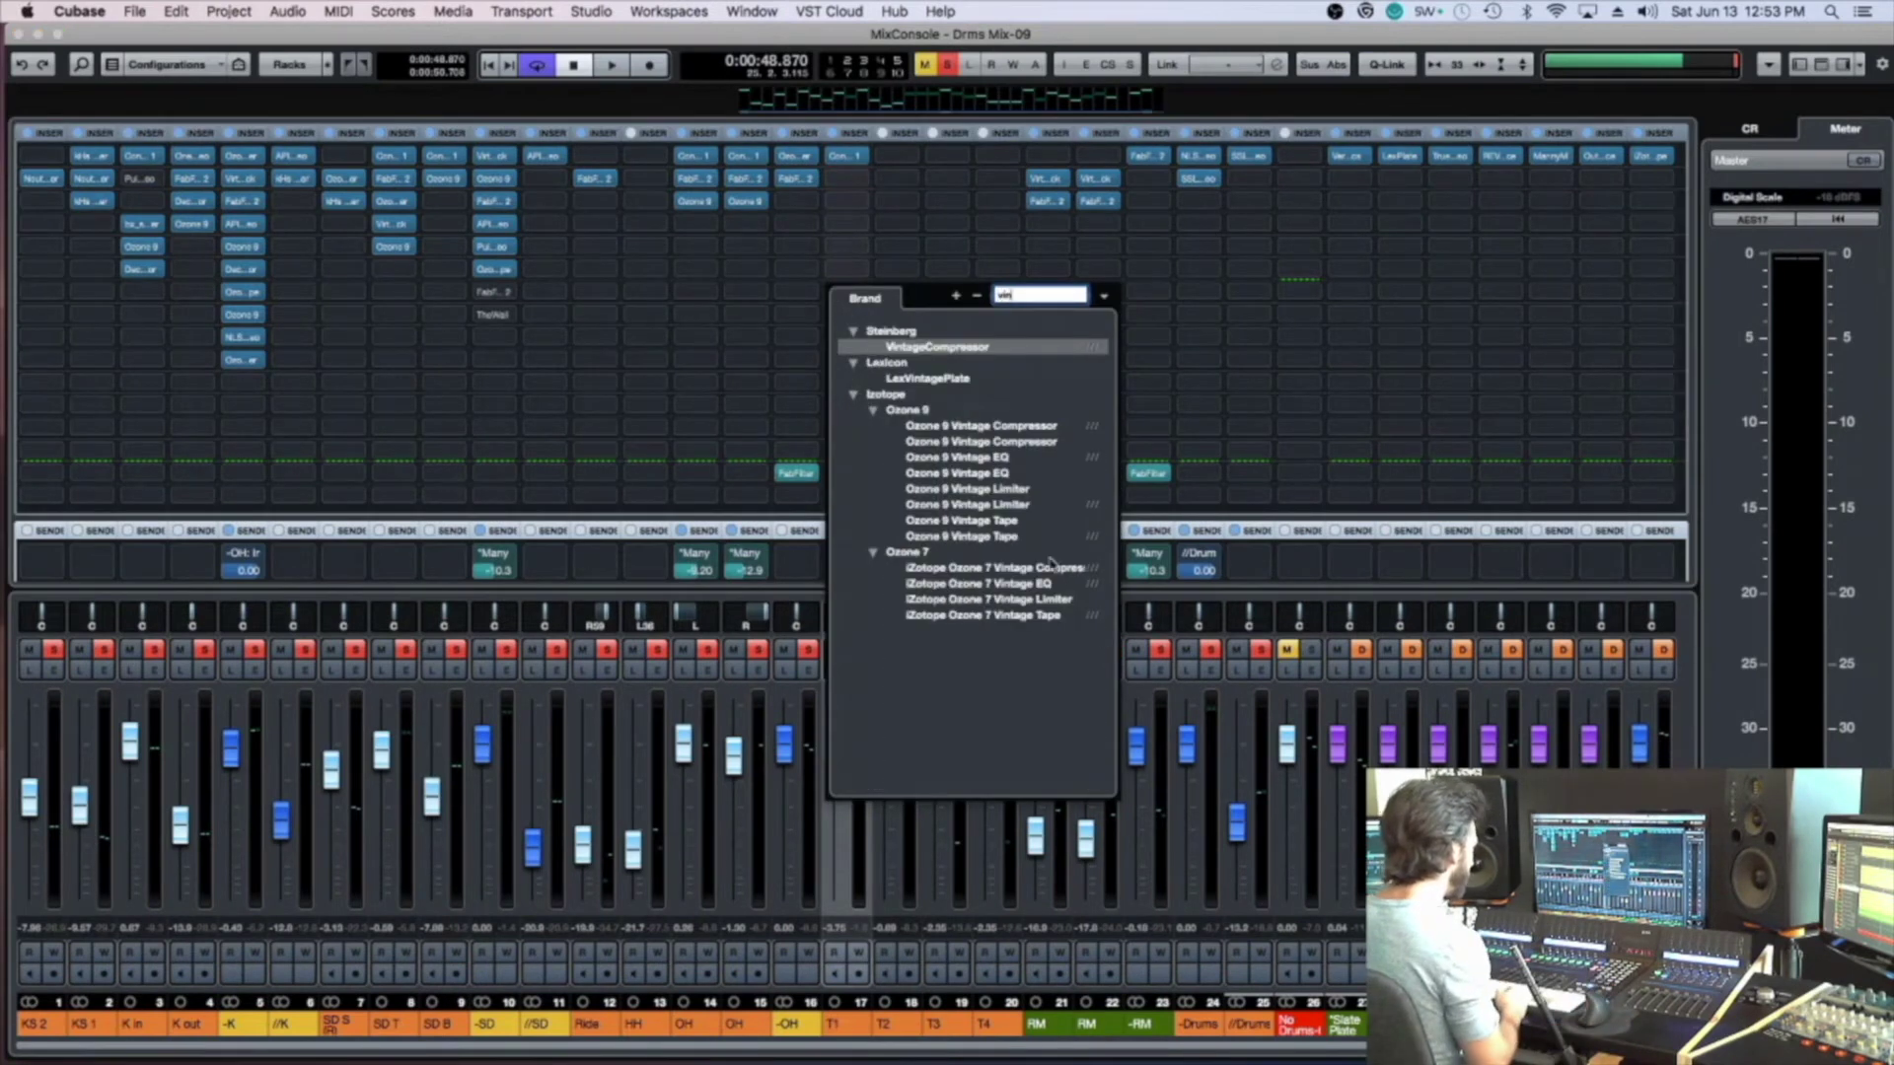
{"action": "left_click", "coordinate": [1020, 523]}
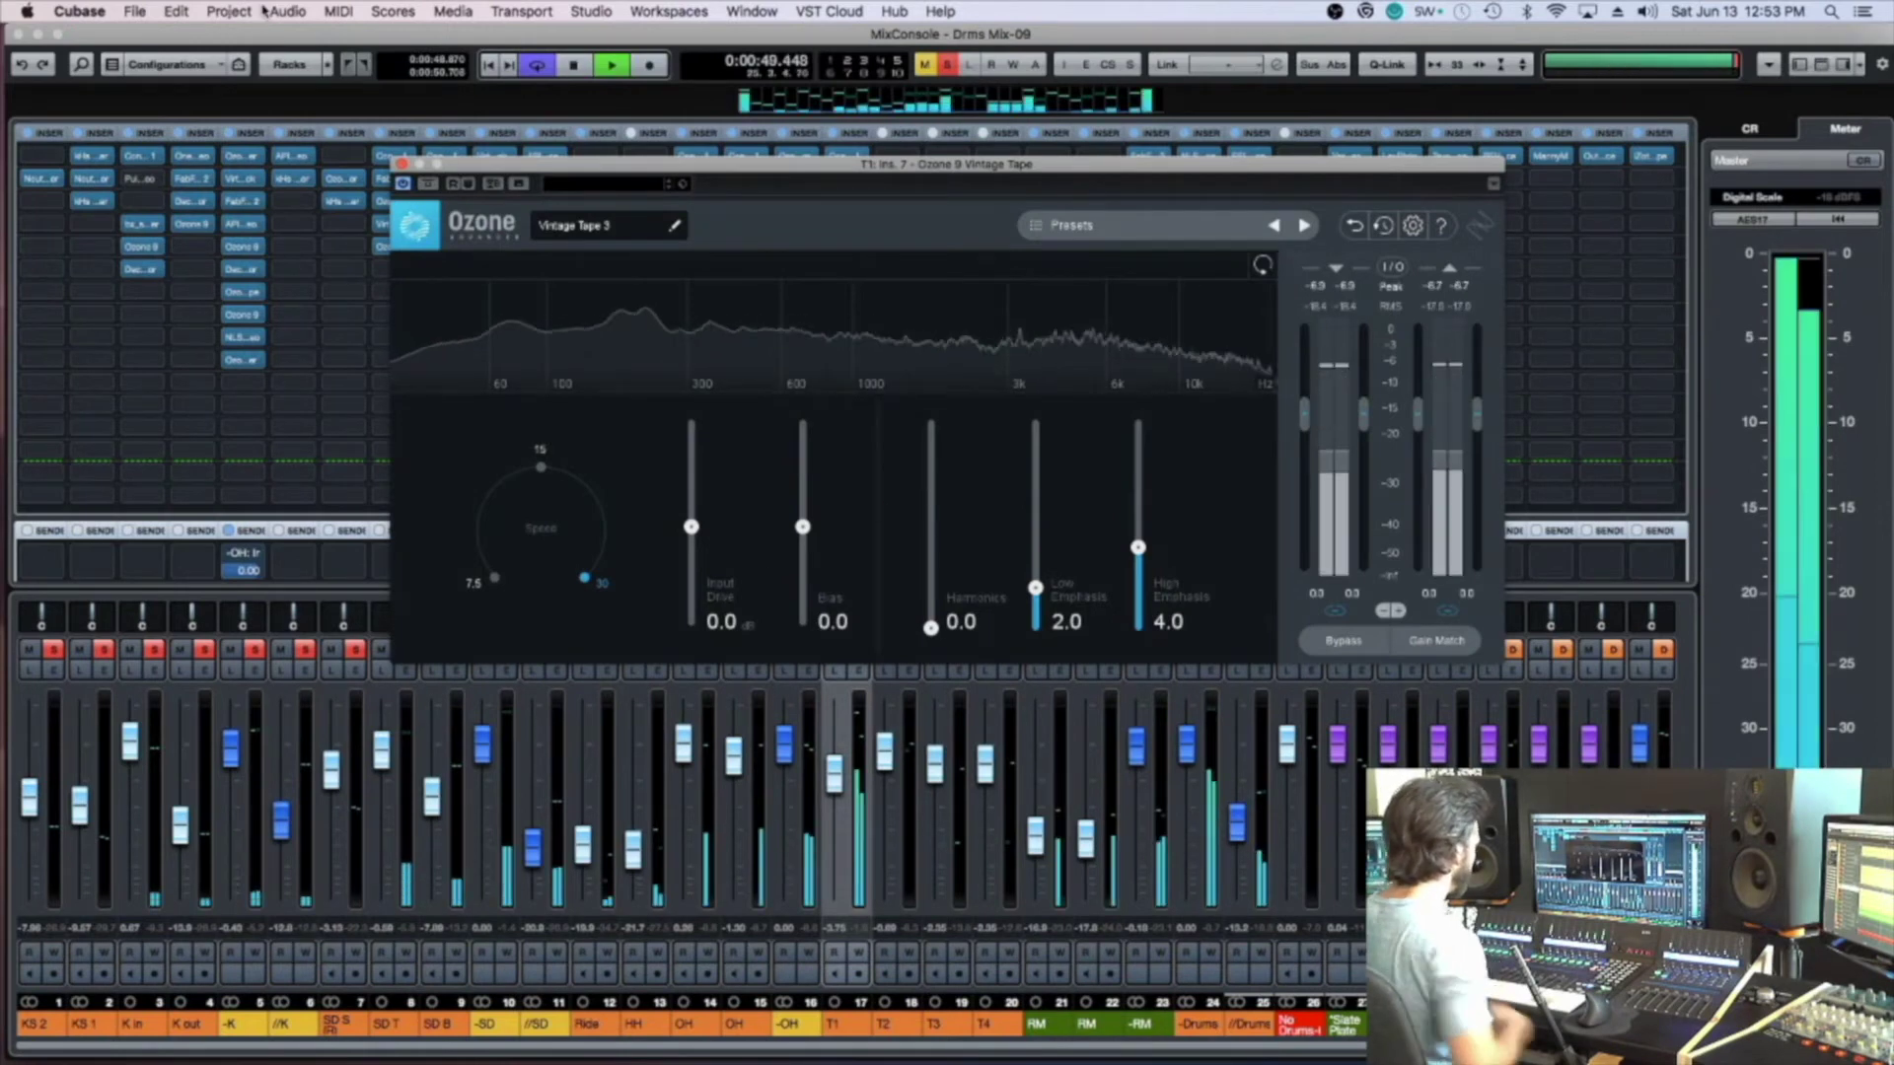
{"action": "left_click", "coordinate": [402, 165]}
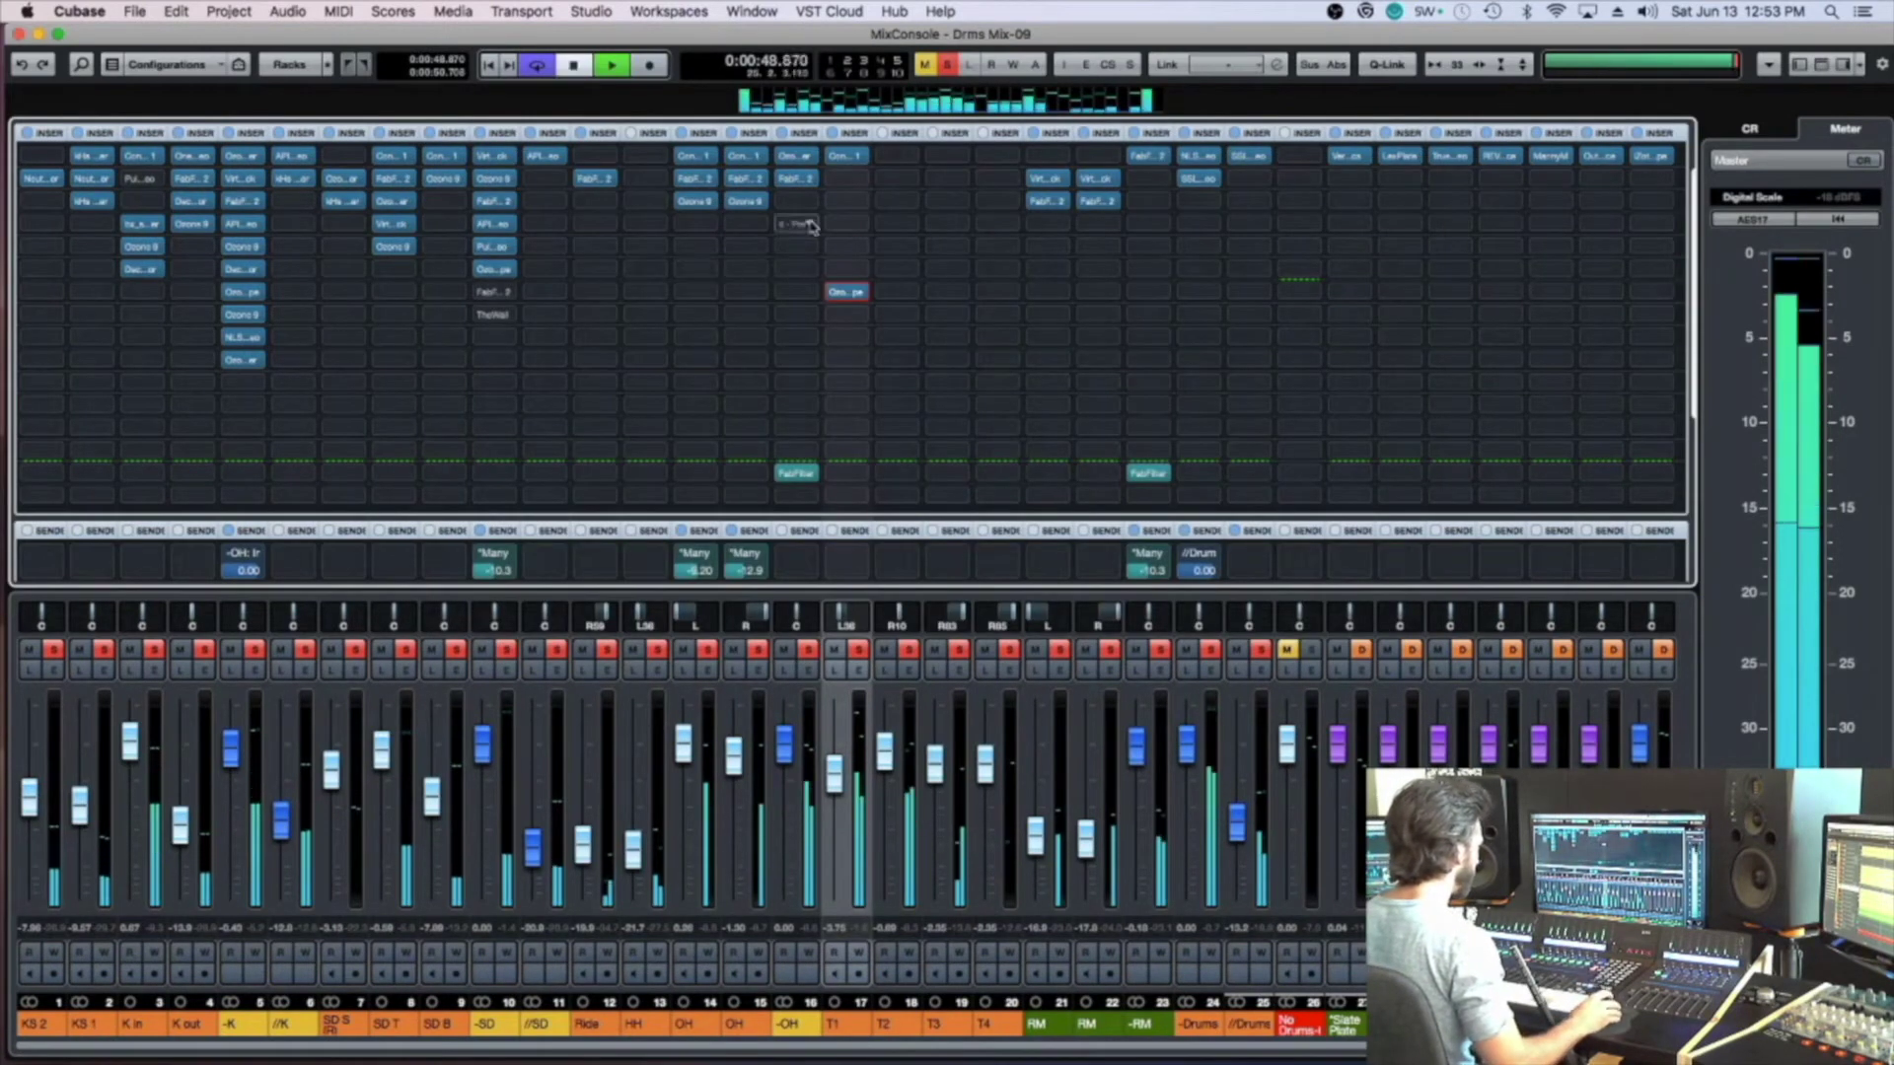
{"action": "key", "text": "space"}
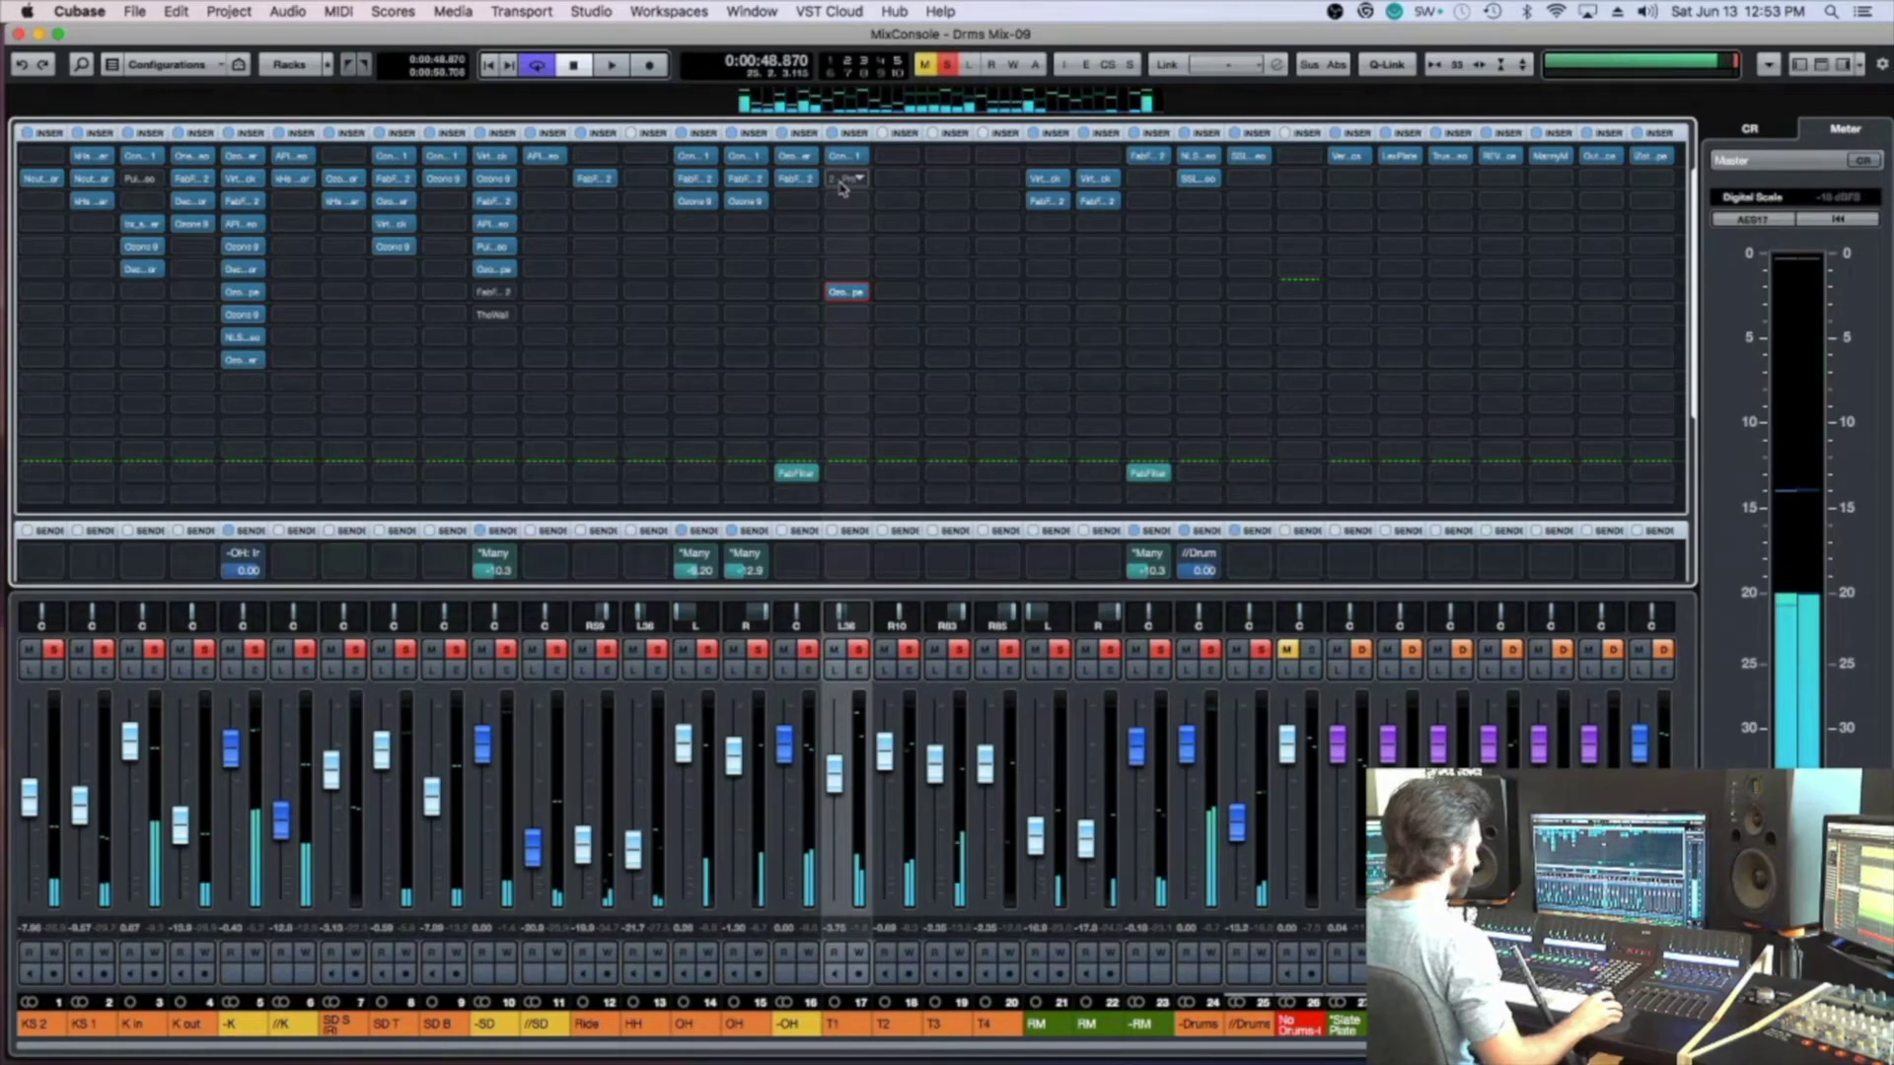
Load Slate Digital Virtual Mix Rack into T1's second insert slot and place the FG-A equalizer module in its rack
{"action": "left_click", "coordinate": [836, 185]}
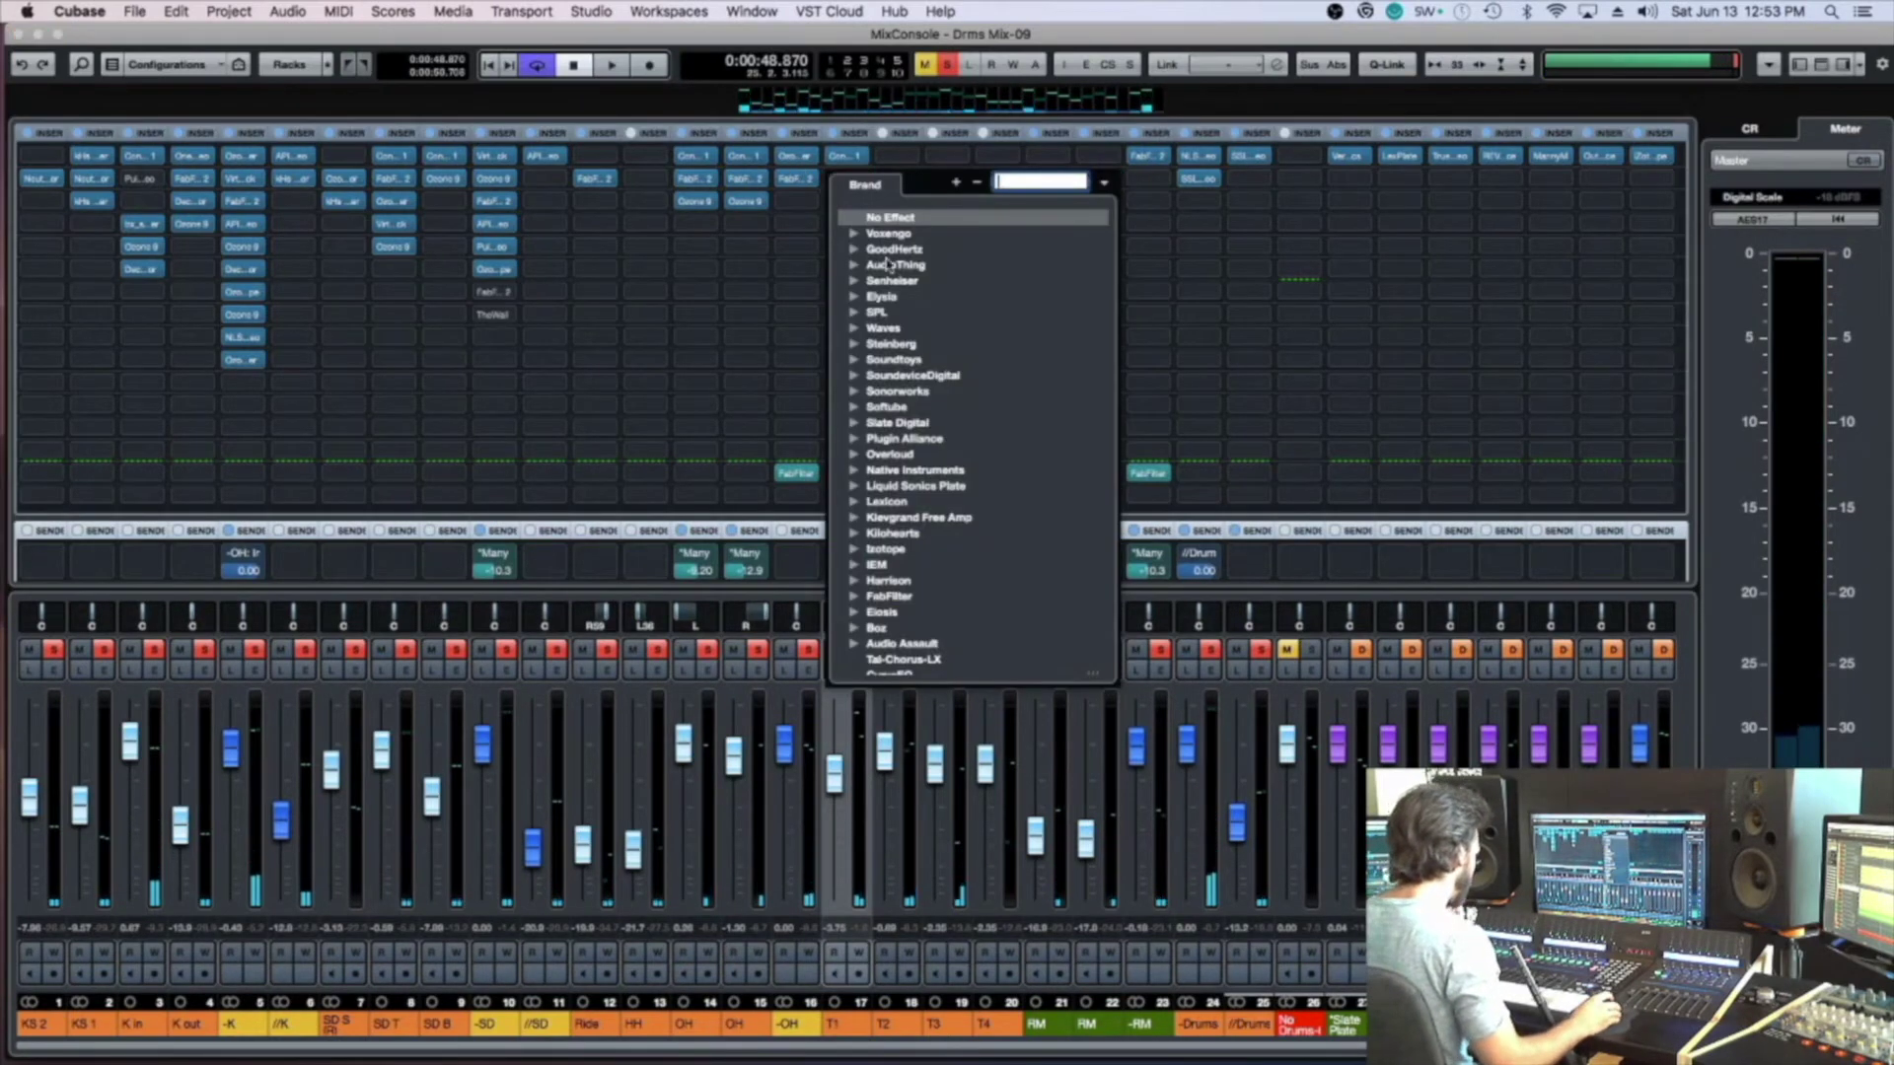
{"action": "type", "text": "virt"}
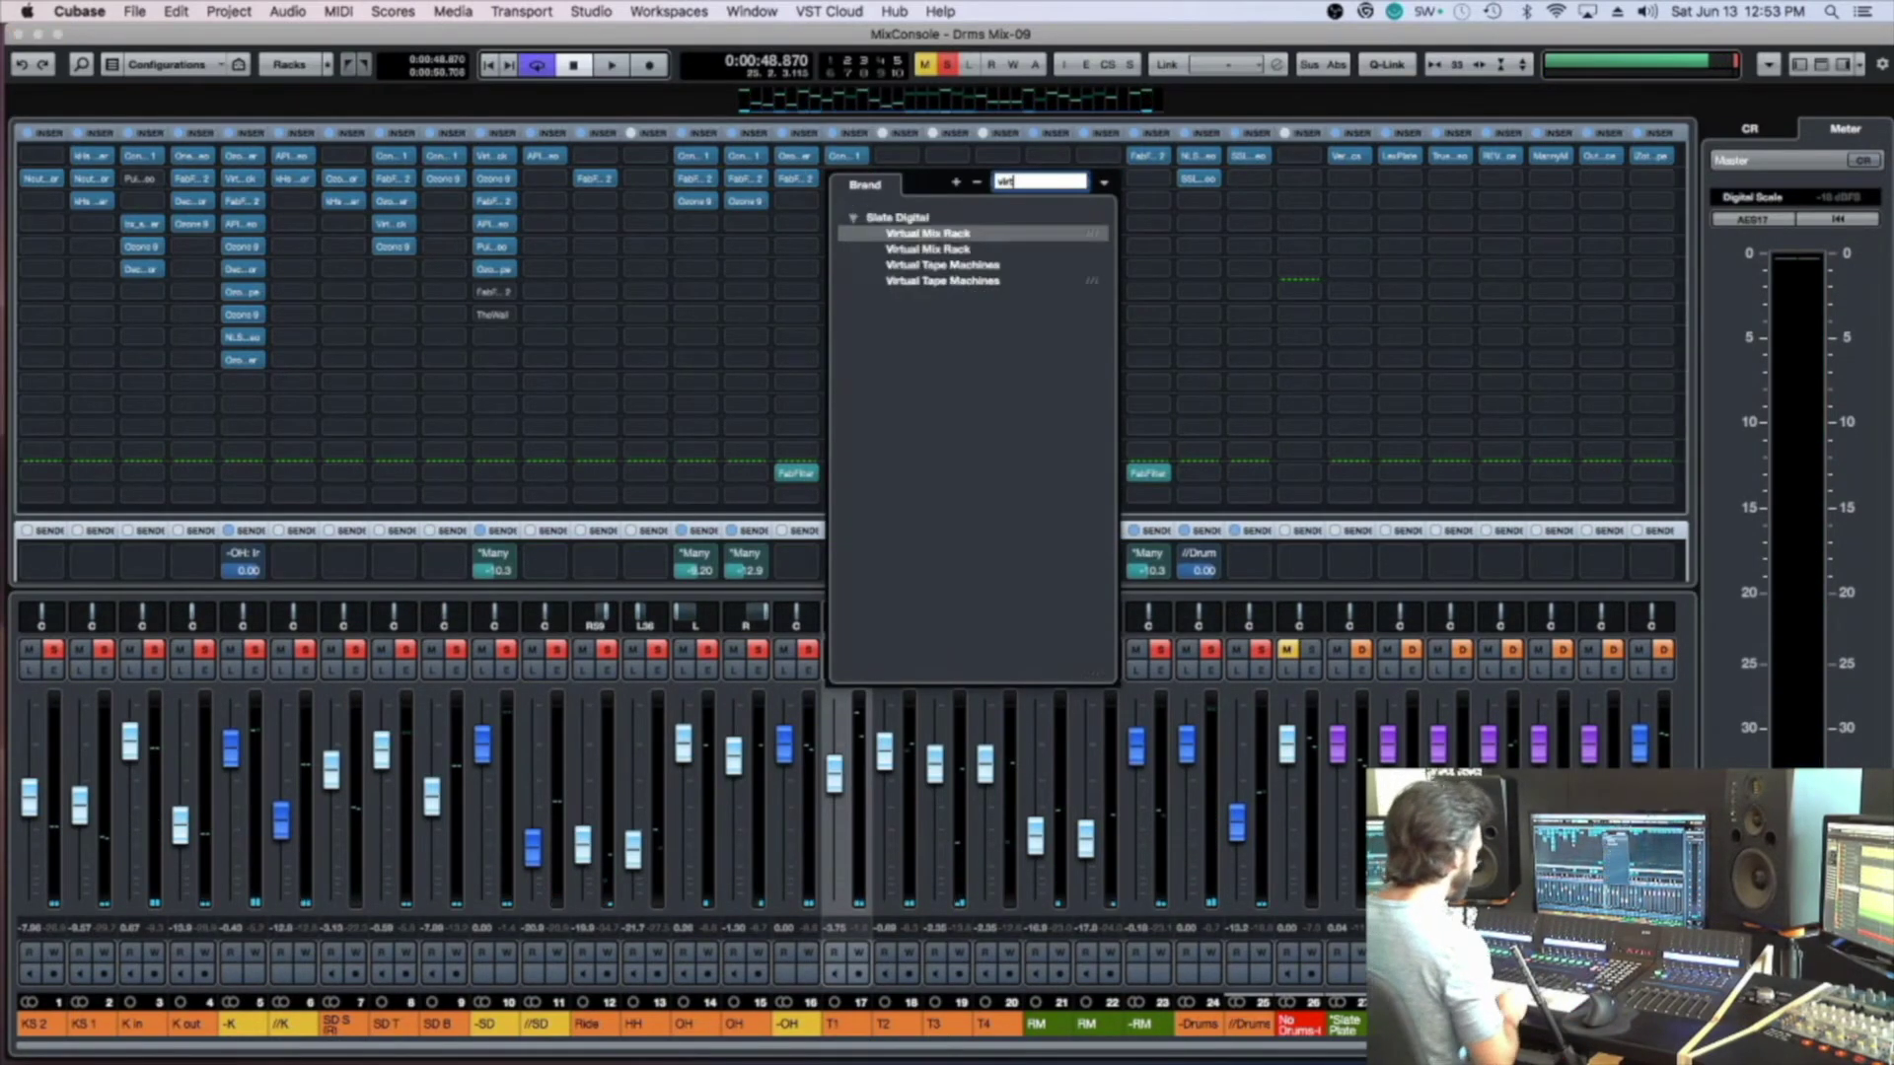
{"action": "key", "text": "Down"}
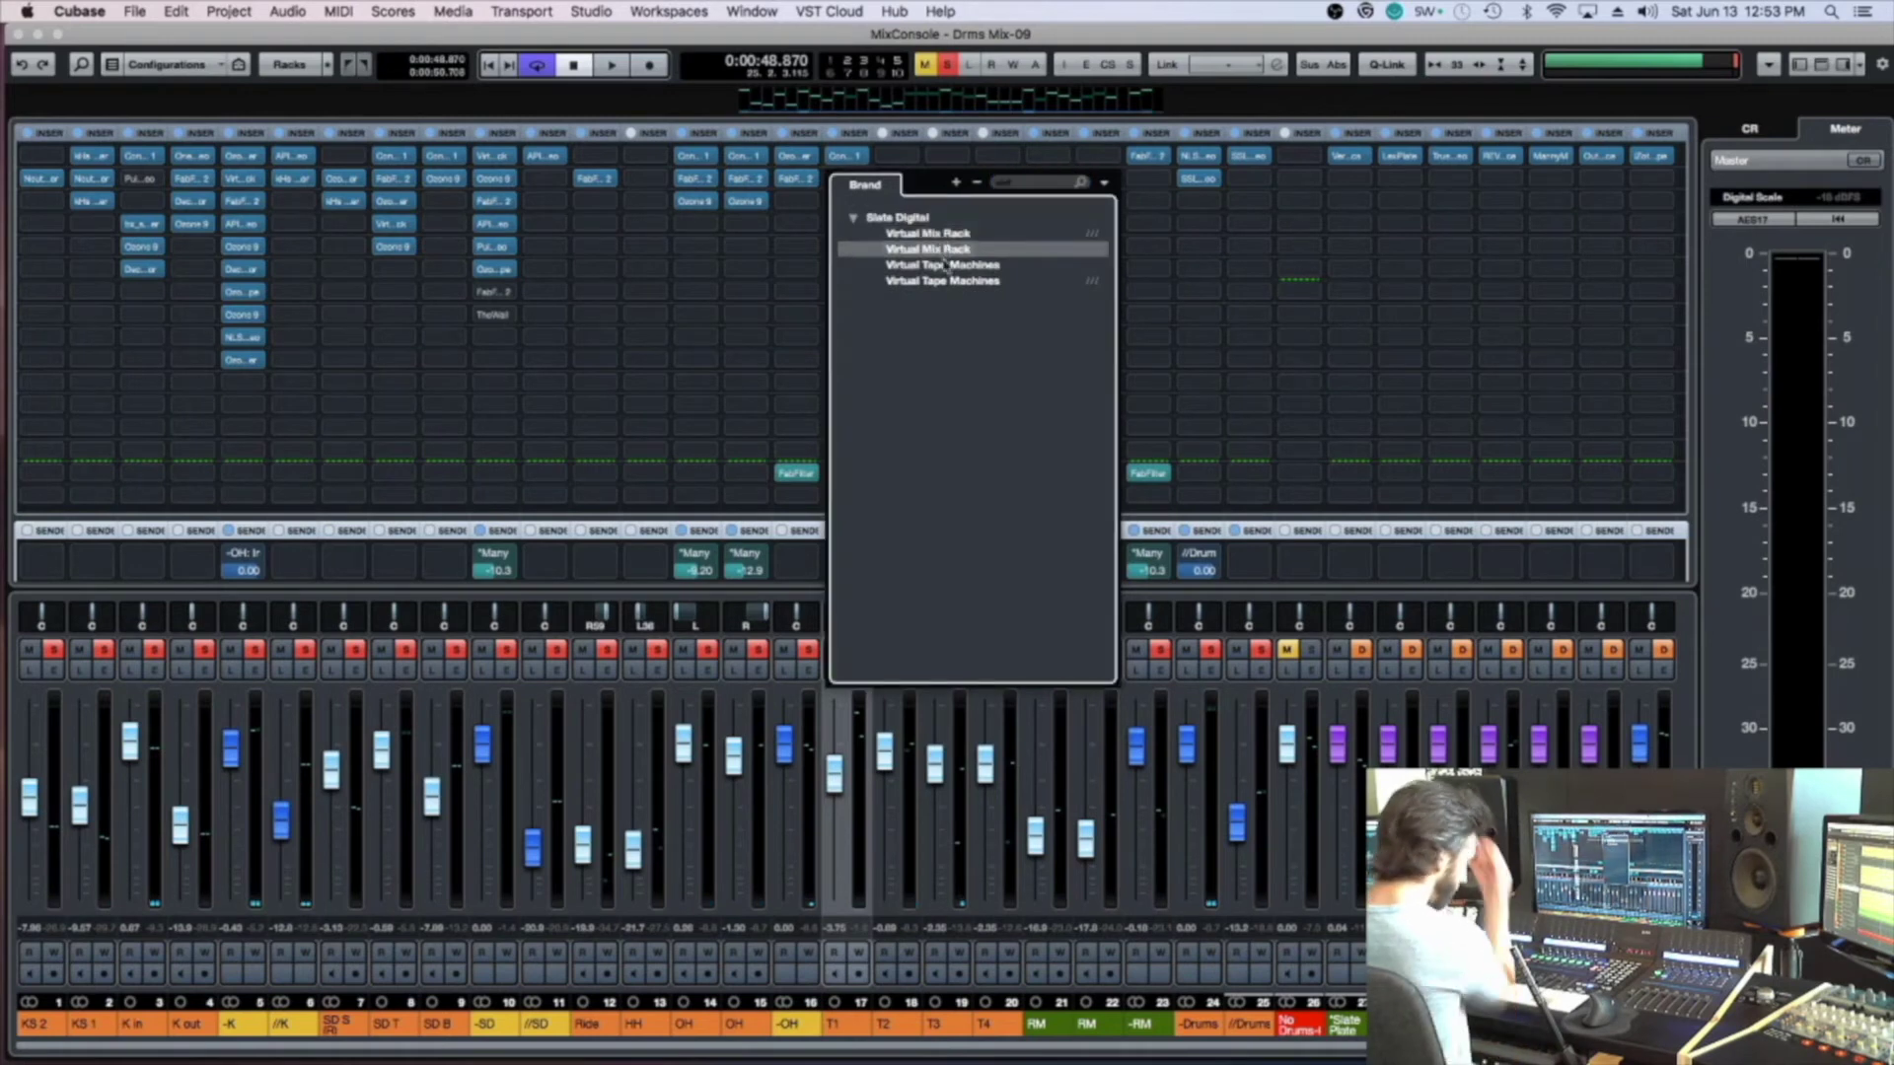
{"action": "key", "text": "Return"}
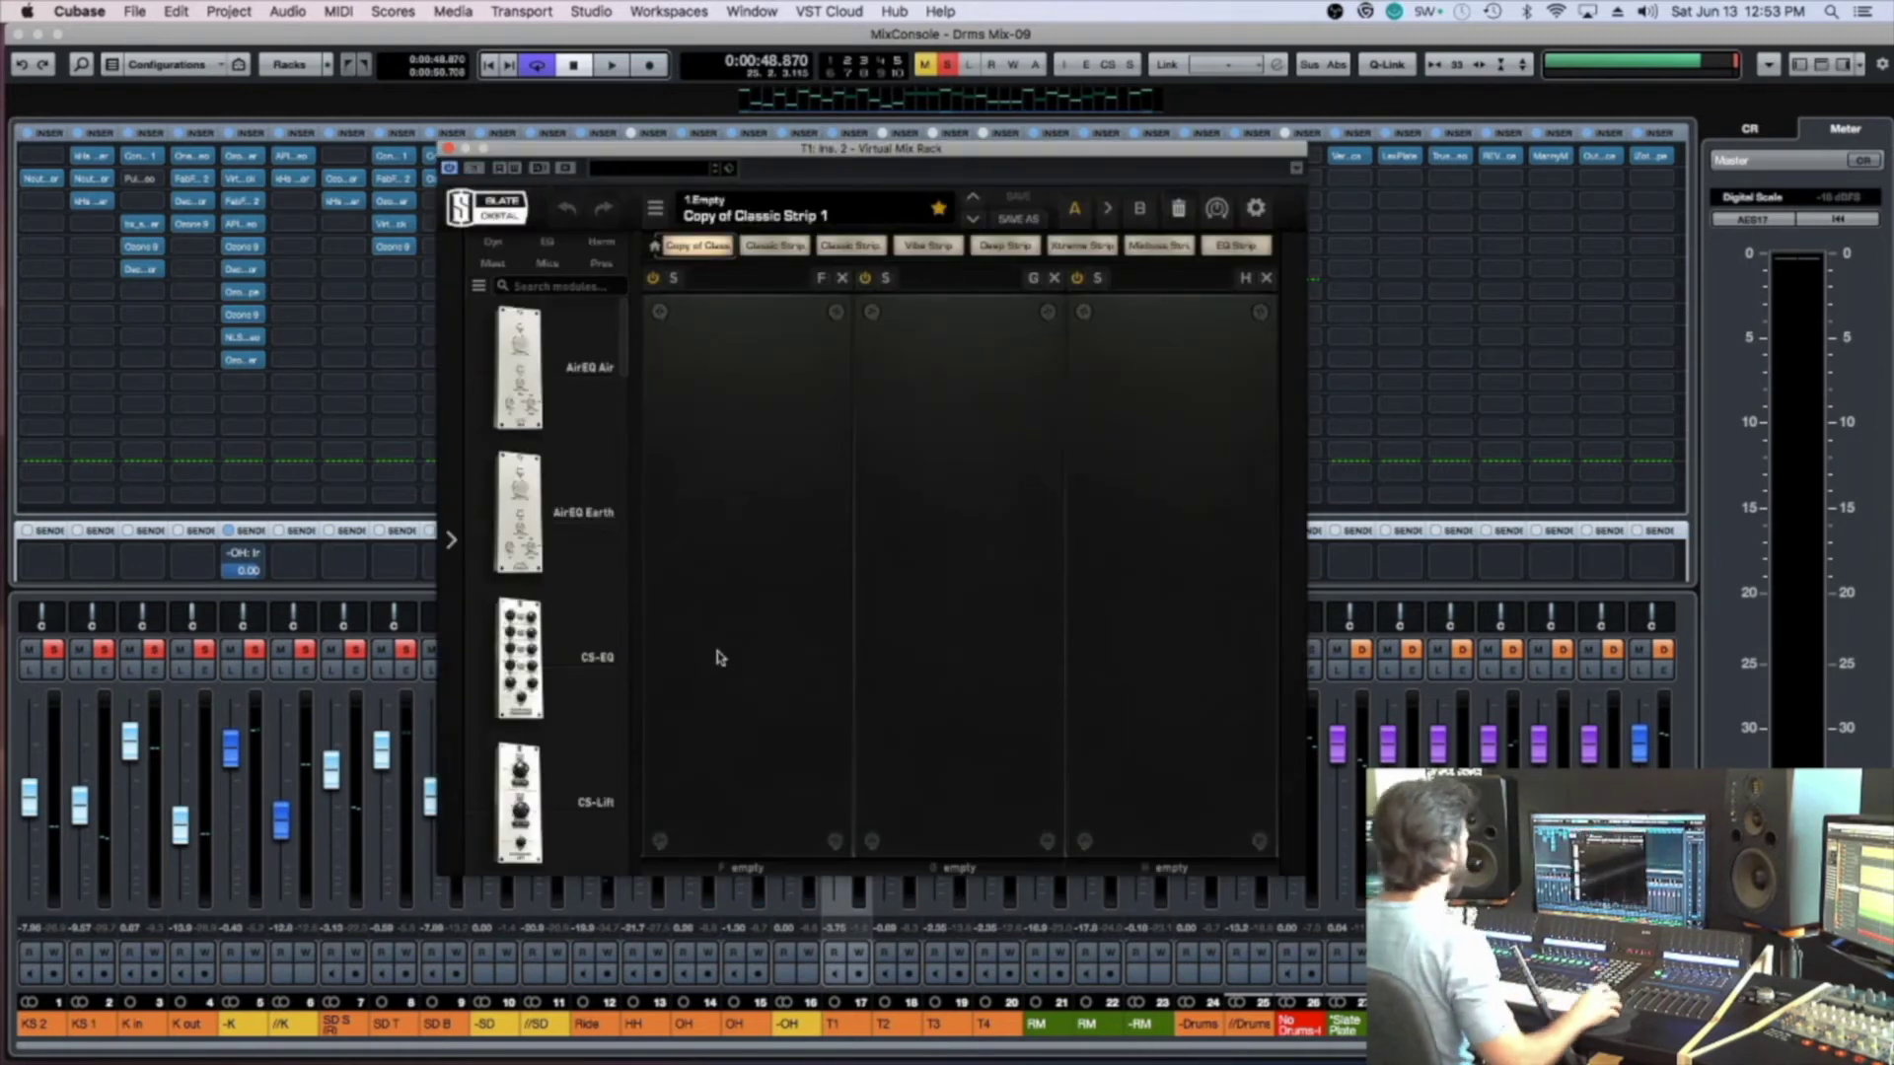
{"action": "left_click_drag", "start_coordinate": [623, 368], "coordinate": [636, 536]}
{"action": "left_click_drag", "start_coordinate": [544, 589], "coordinate": [708, 598]}
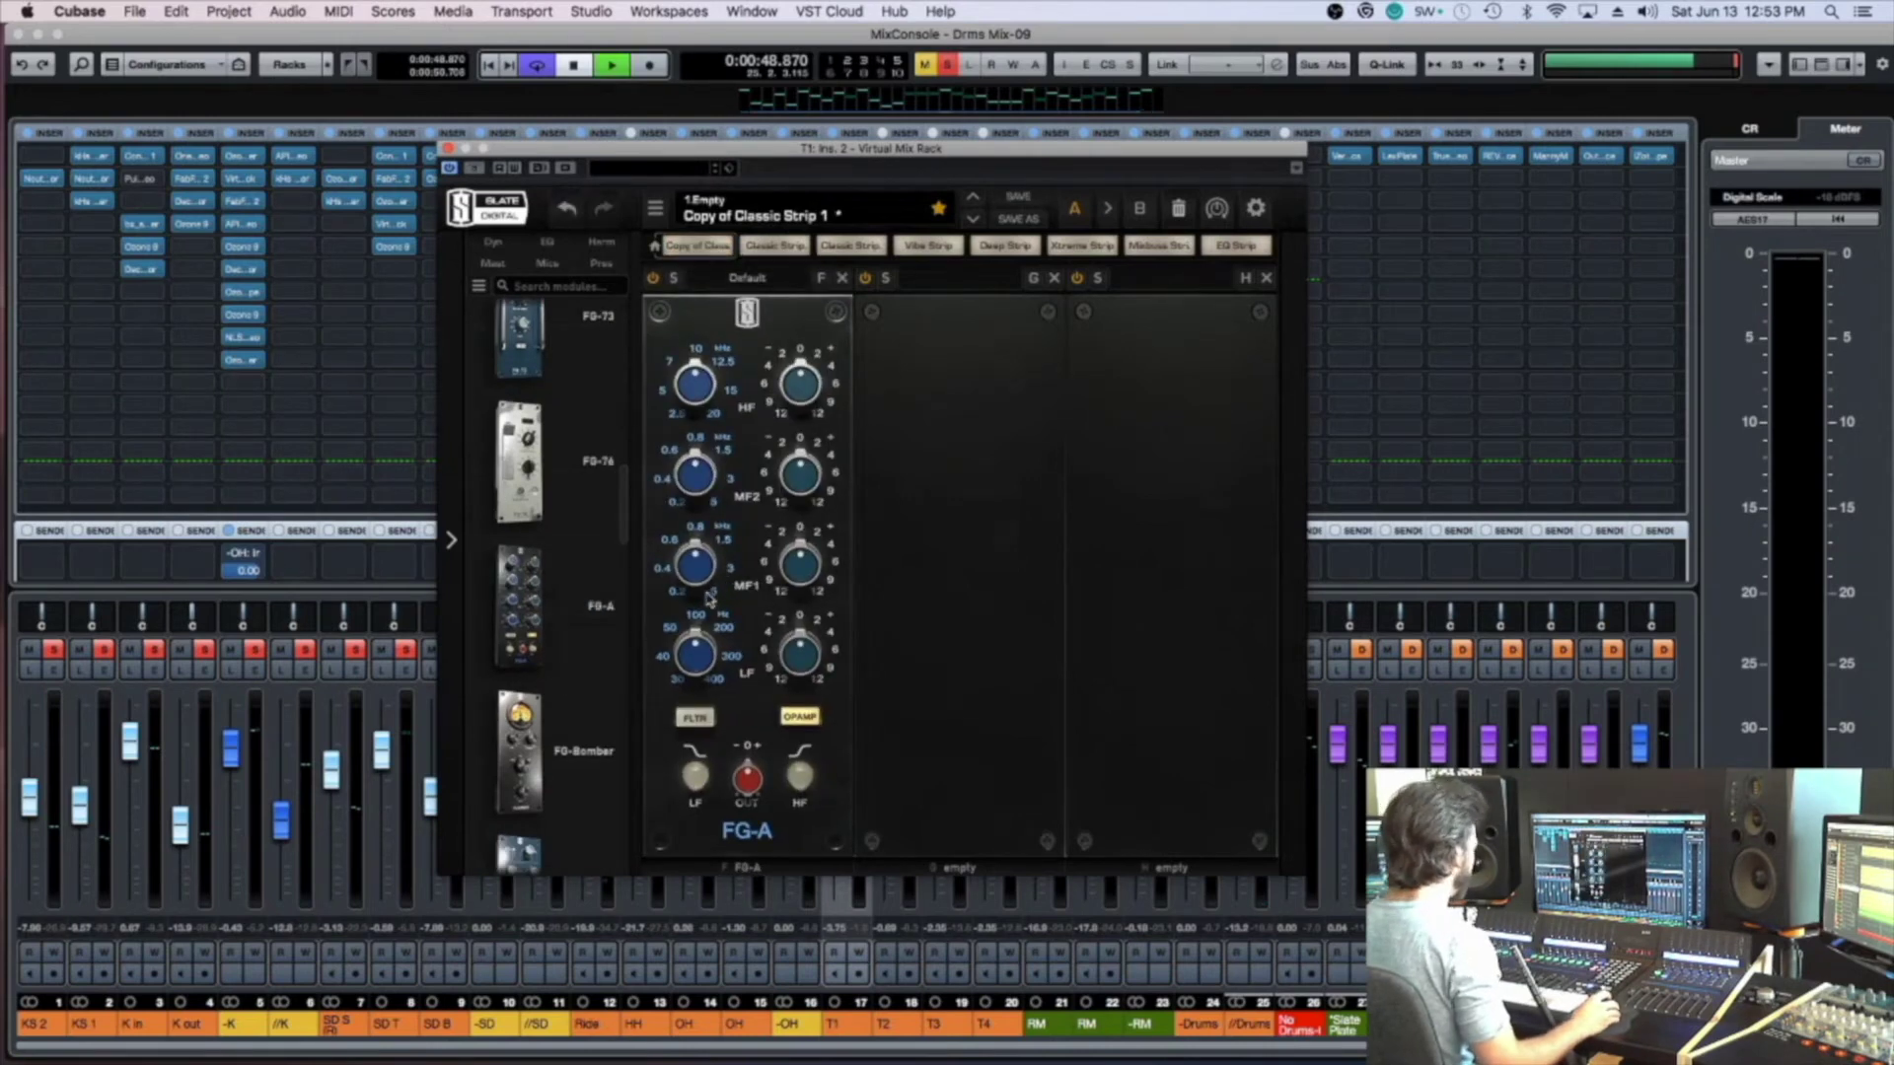
Place a VCC Channel module ahead of FG-A, adjust its drive while the loop plays, and close the rack
{"action": "left_click_drag", "start_coordinate": [625, 537], "coordinate": [631, 644]}
{"action": "scroll", "coordinate": [528, 582], "scroll_direction": "down", "scroll_amount": 10}
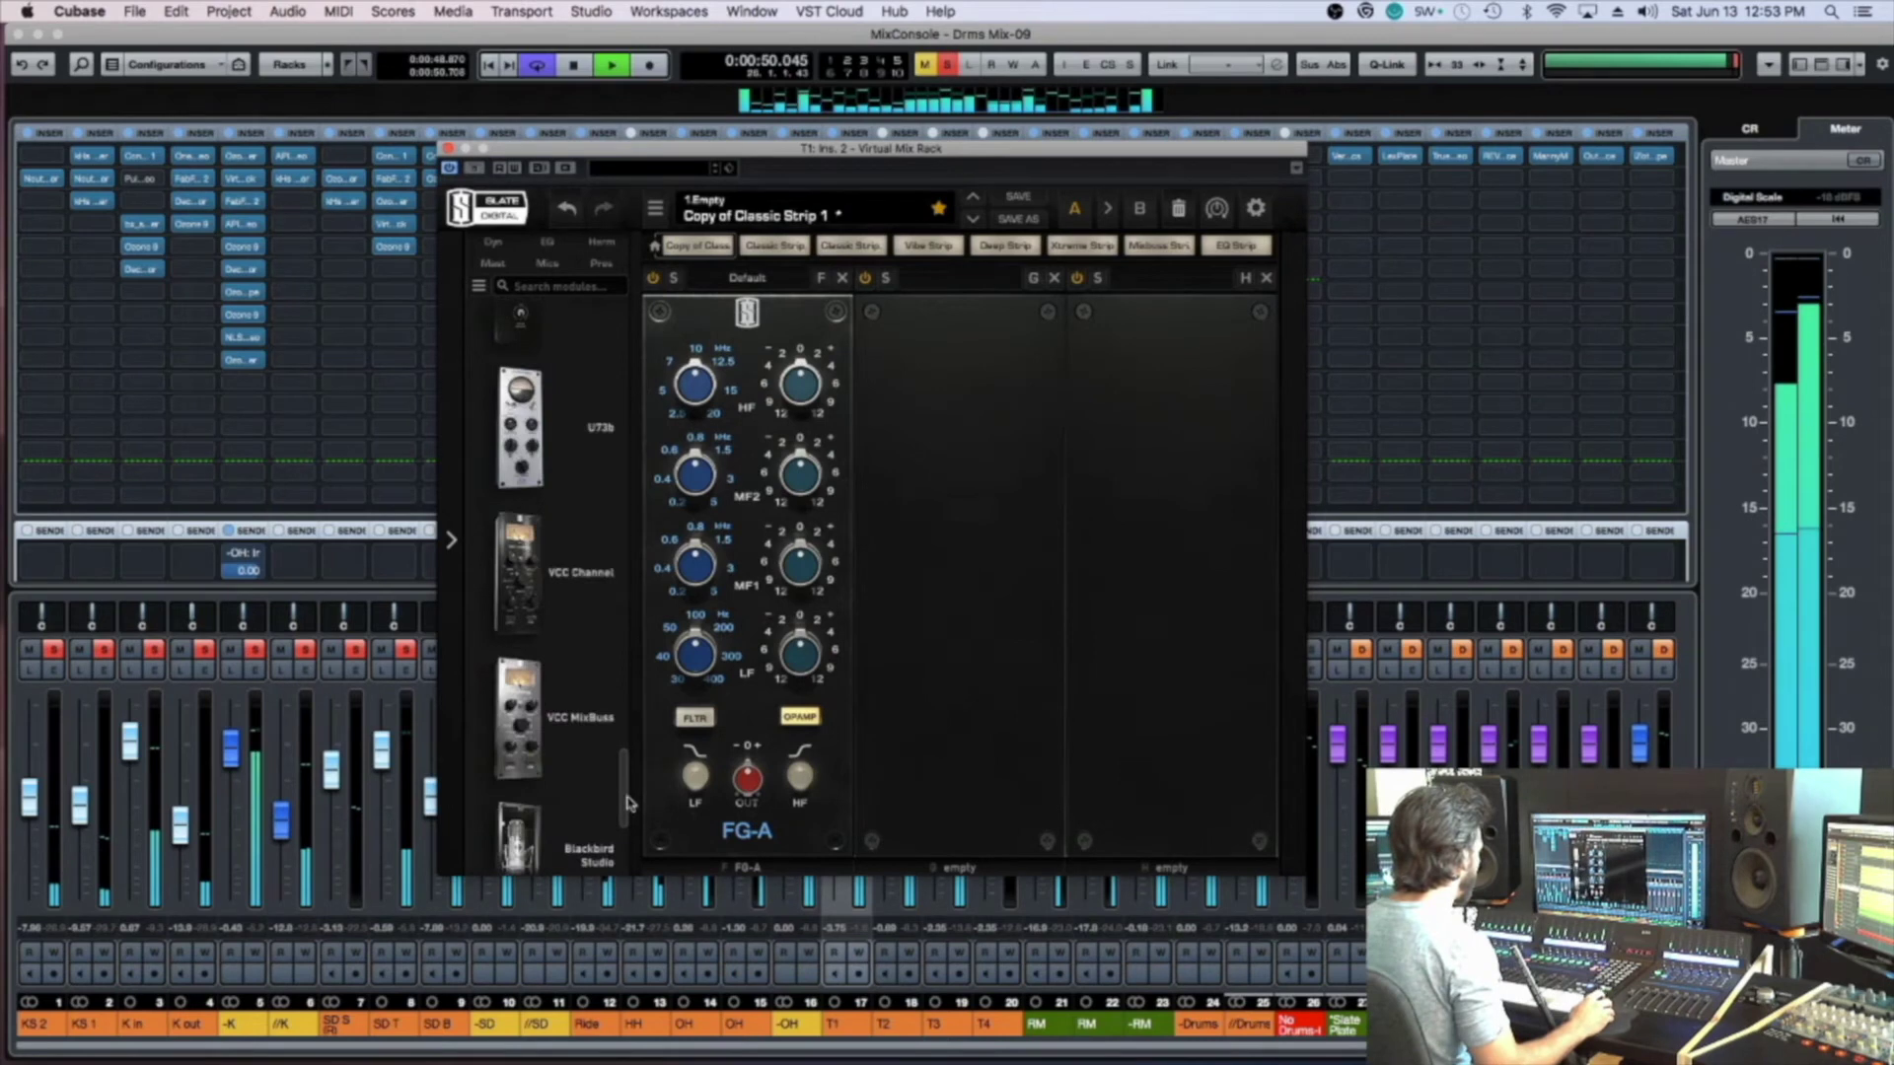
{"action": "left_click_drag", "start_coordinate": [528, 581], "coordinate": [710, 592]}
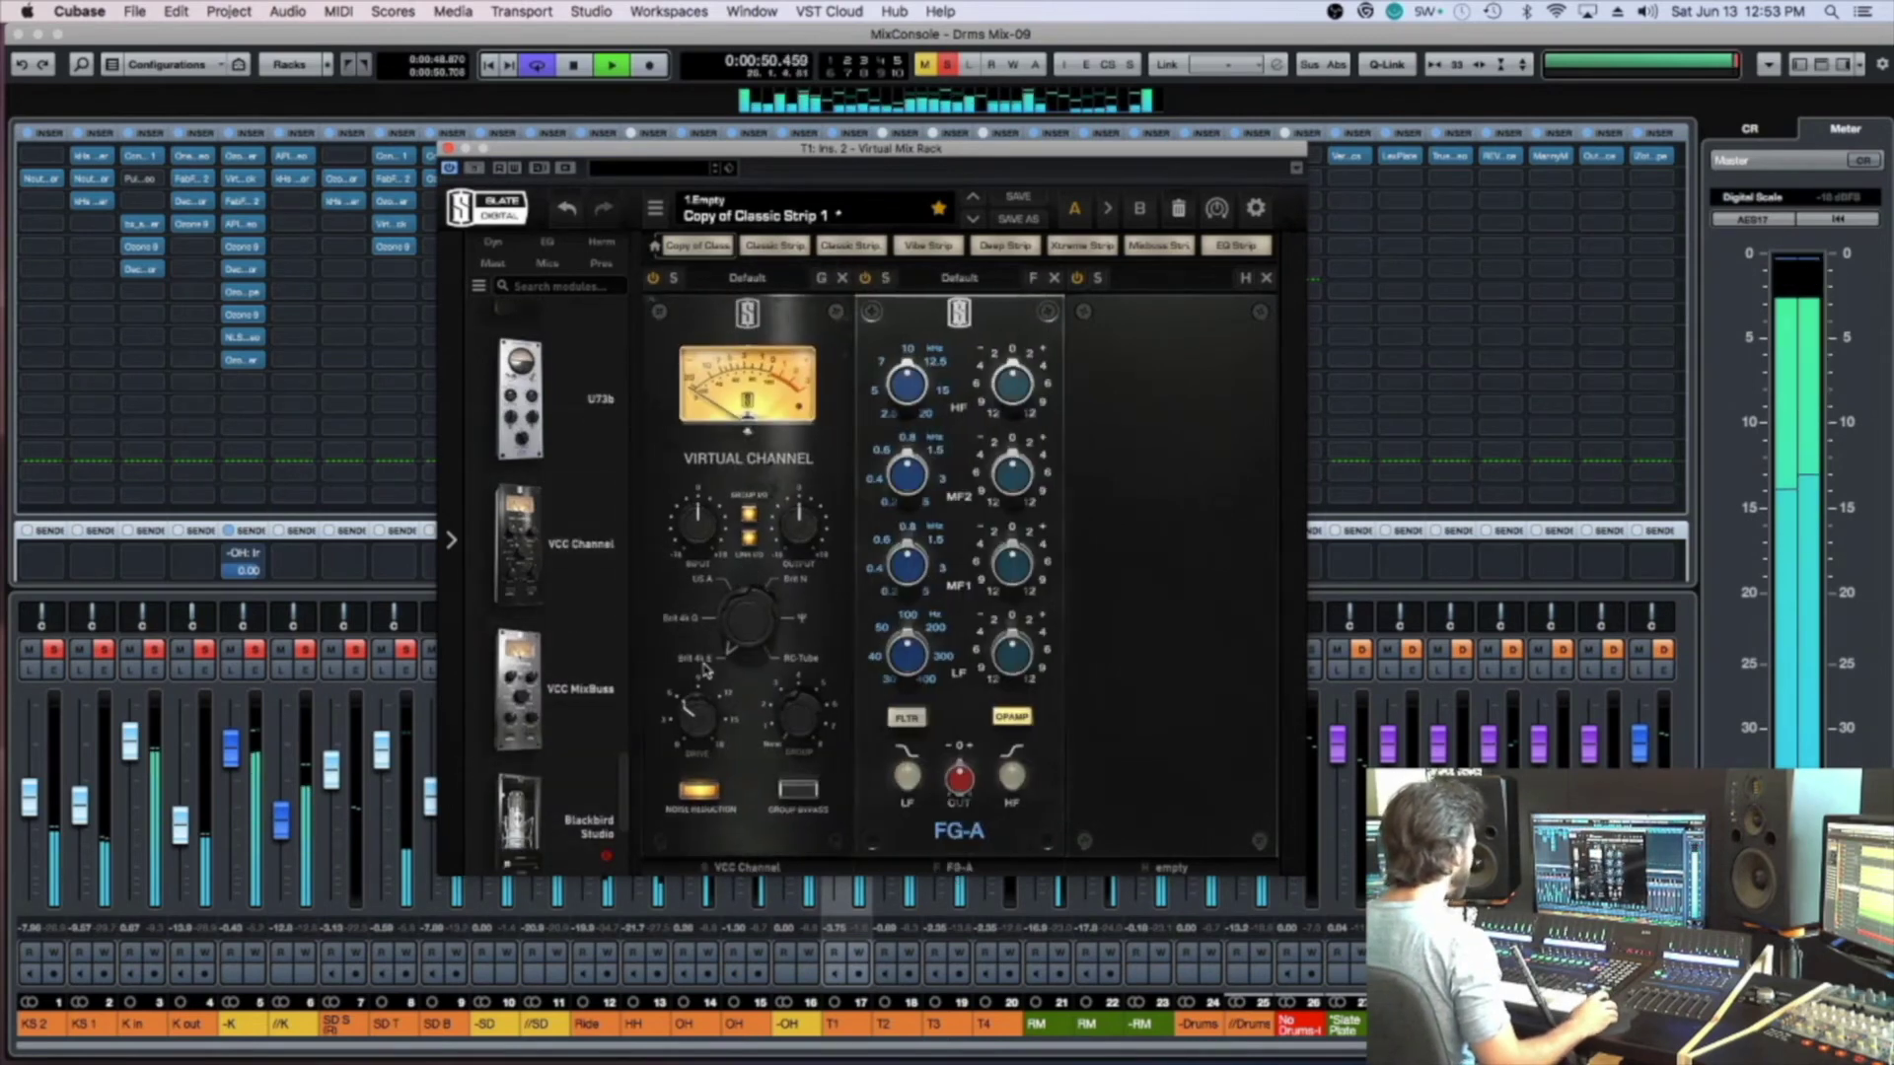
{"action": "left_click_drag", "start_coordinate": [693, 733], "coordinate": [731, 452]}
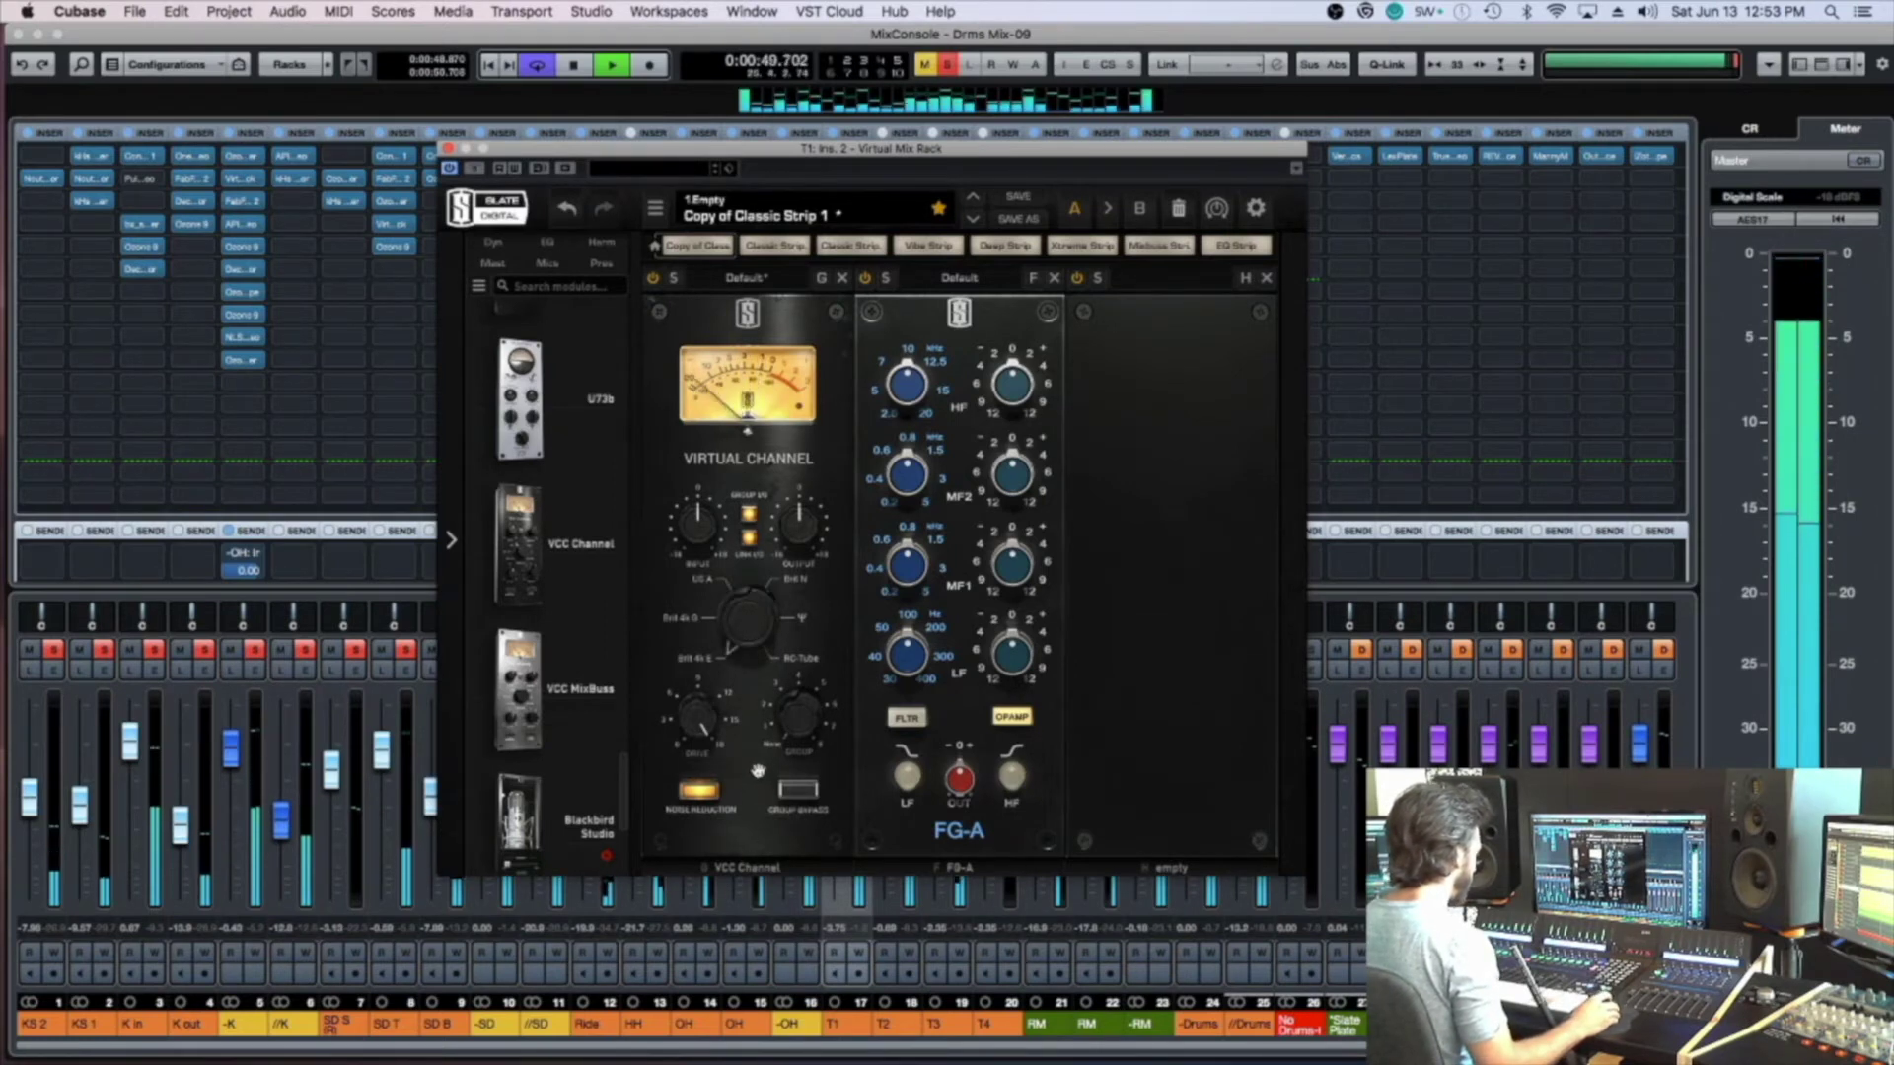
{"action": "left_click_drag", "start_coordinate": [697, 715], "coordinate": [693, 721]}
{"action": "key", "text": "space"}
{"action": "key", "text": "super+w"}
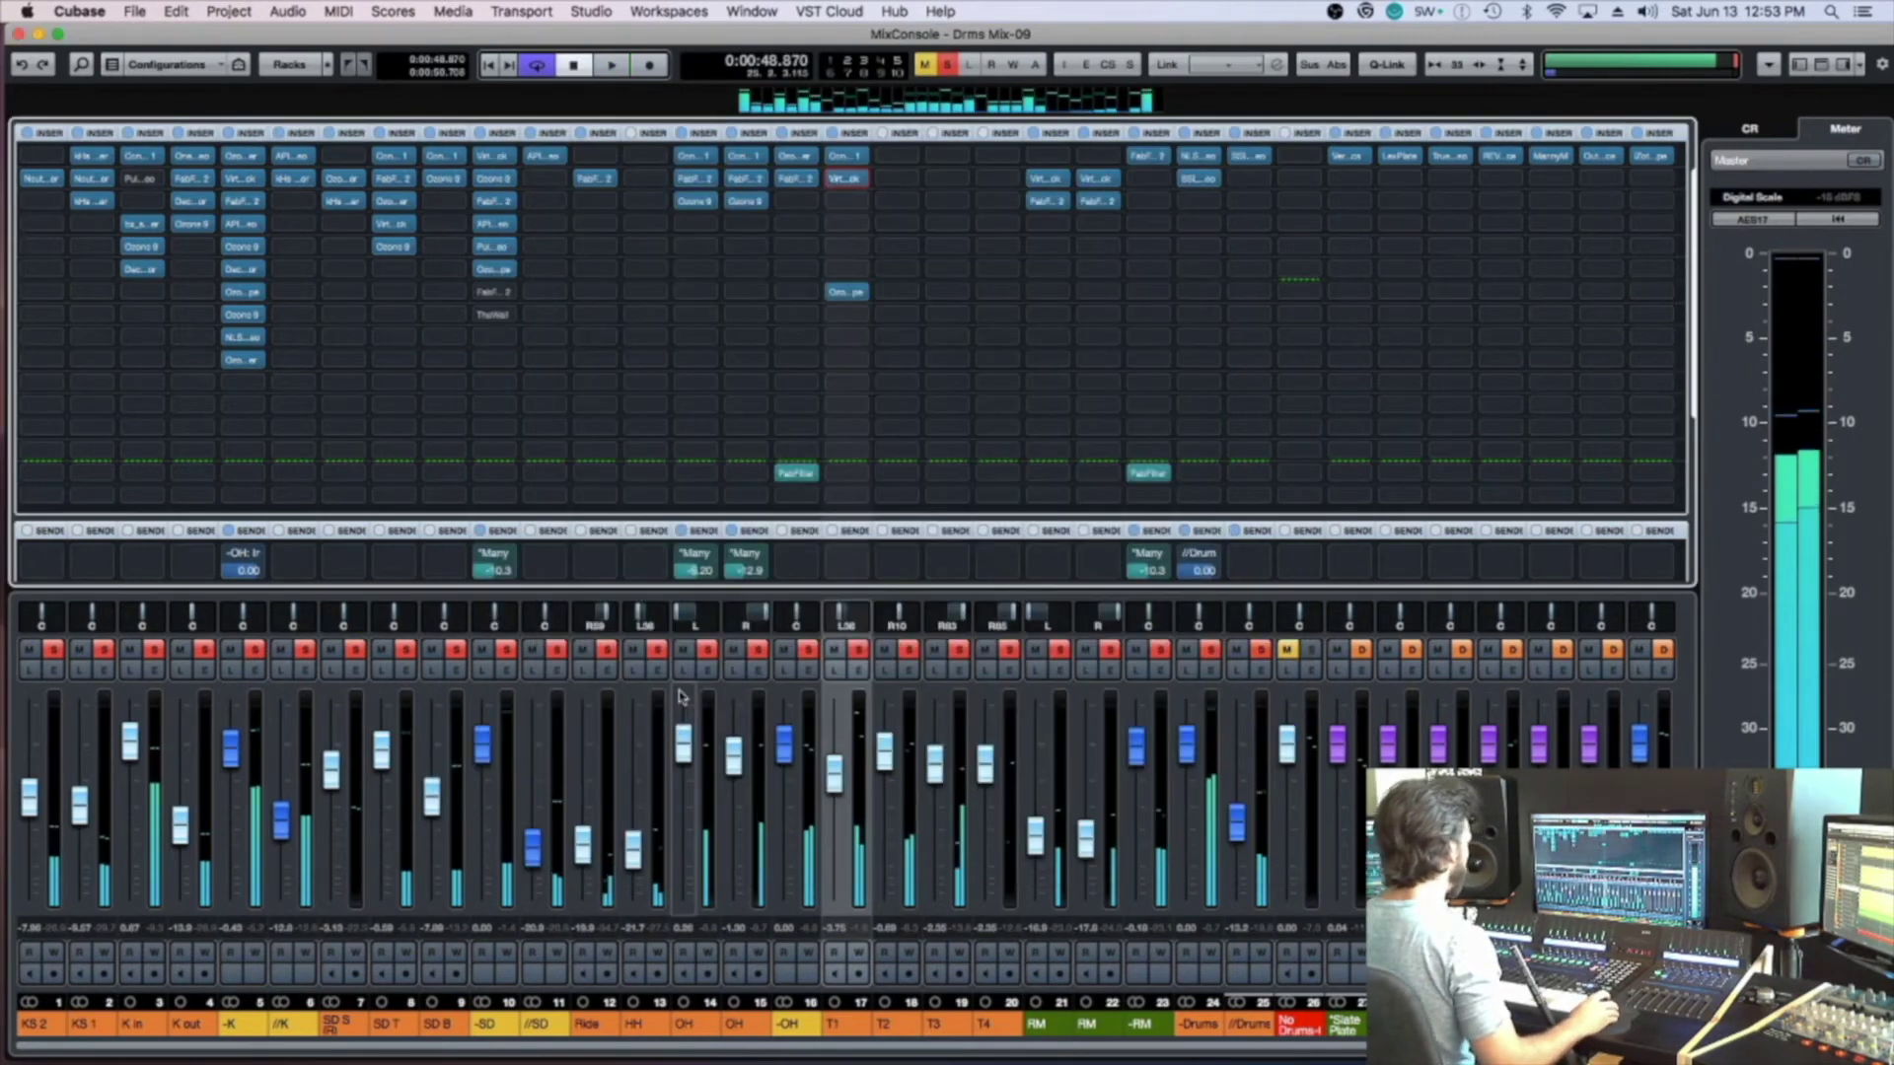
Load Neutron 3 Equalizer into T1's third insert slot and play the loop to view the tom's spectrum
{"action": "left_click", "coordinate": [864, 204]}
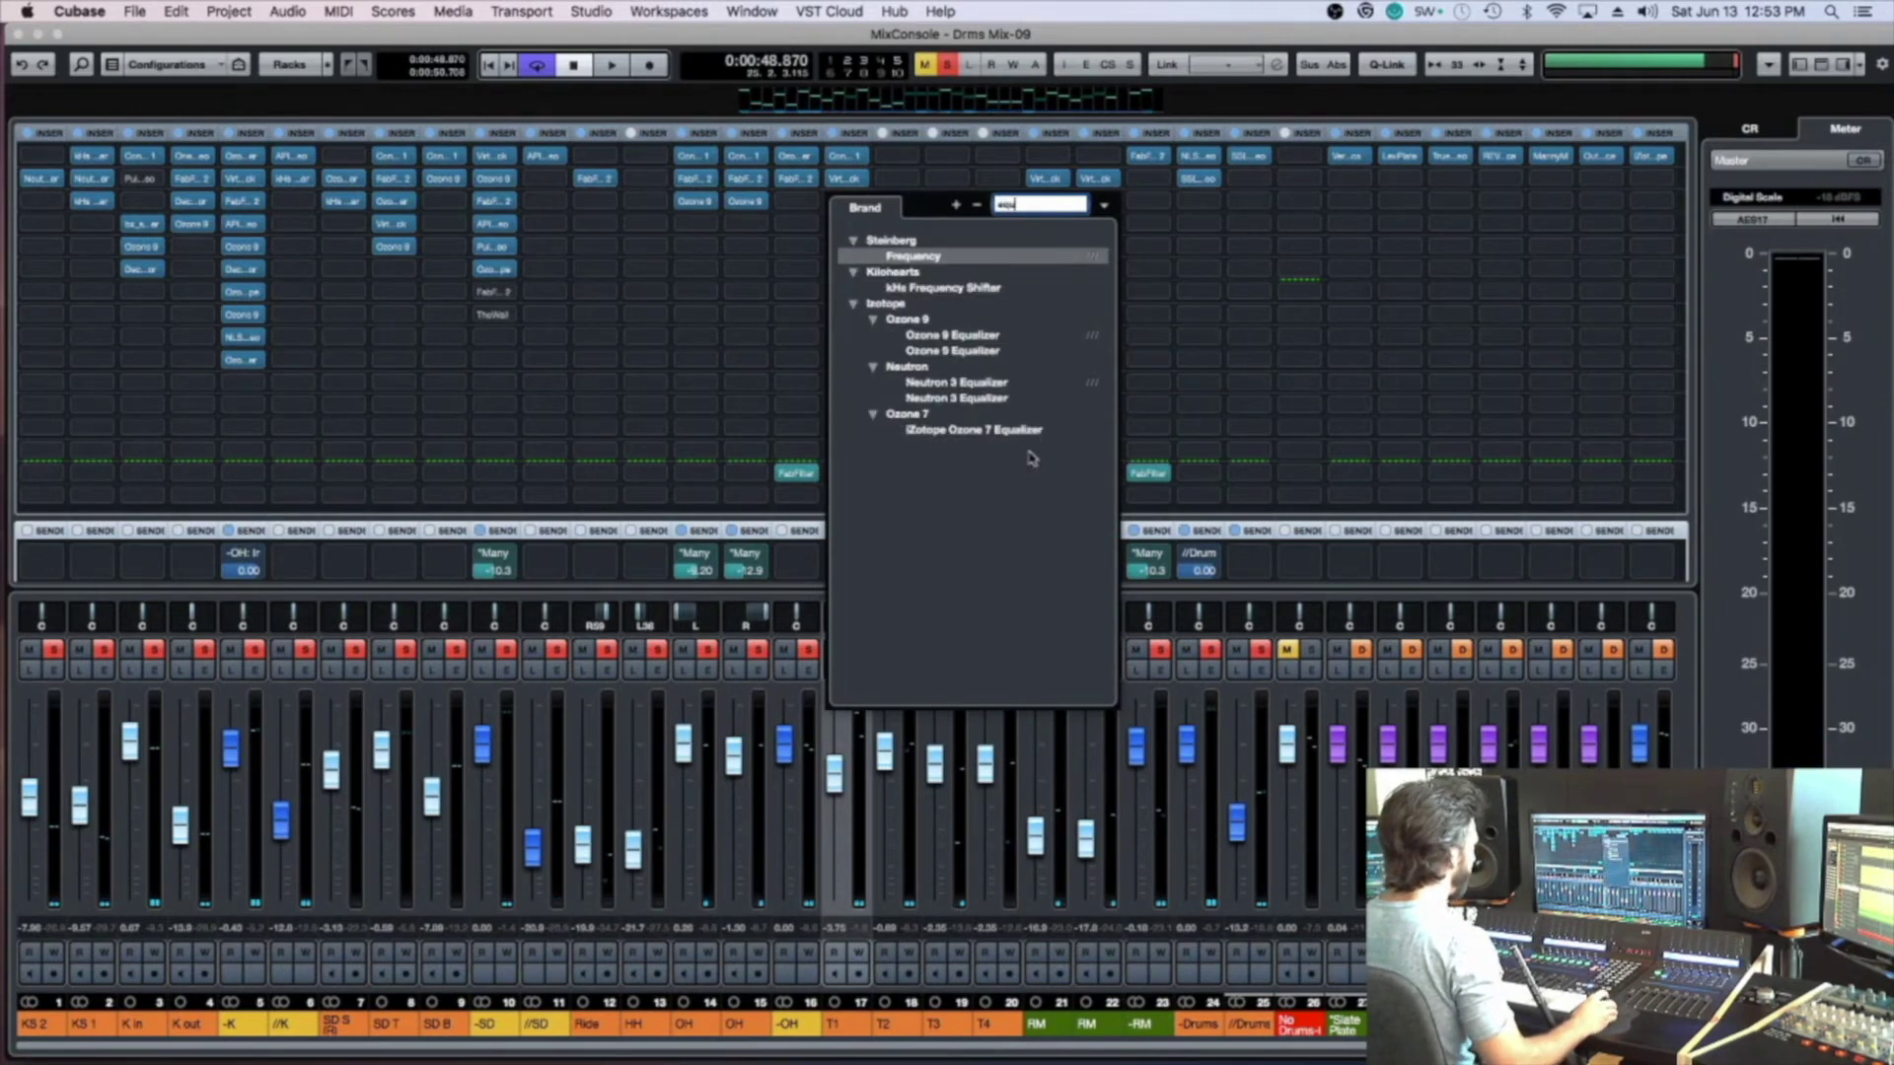
{"action": "left_click", "coordinate": [990, 399]}
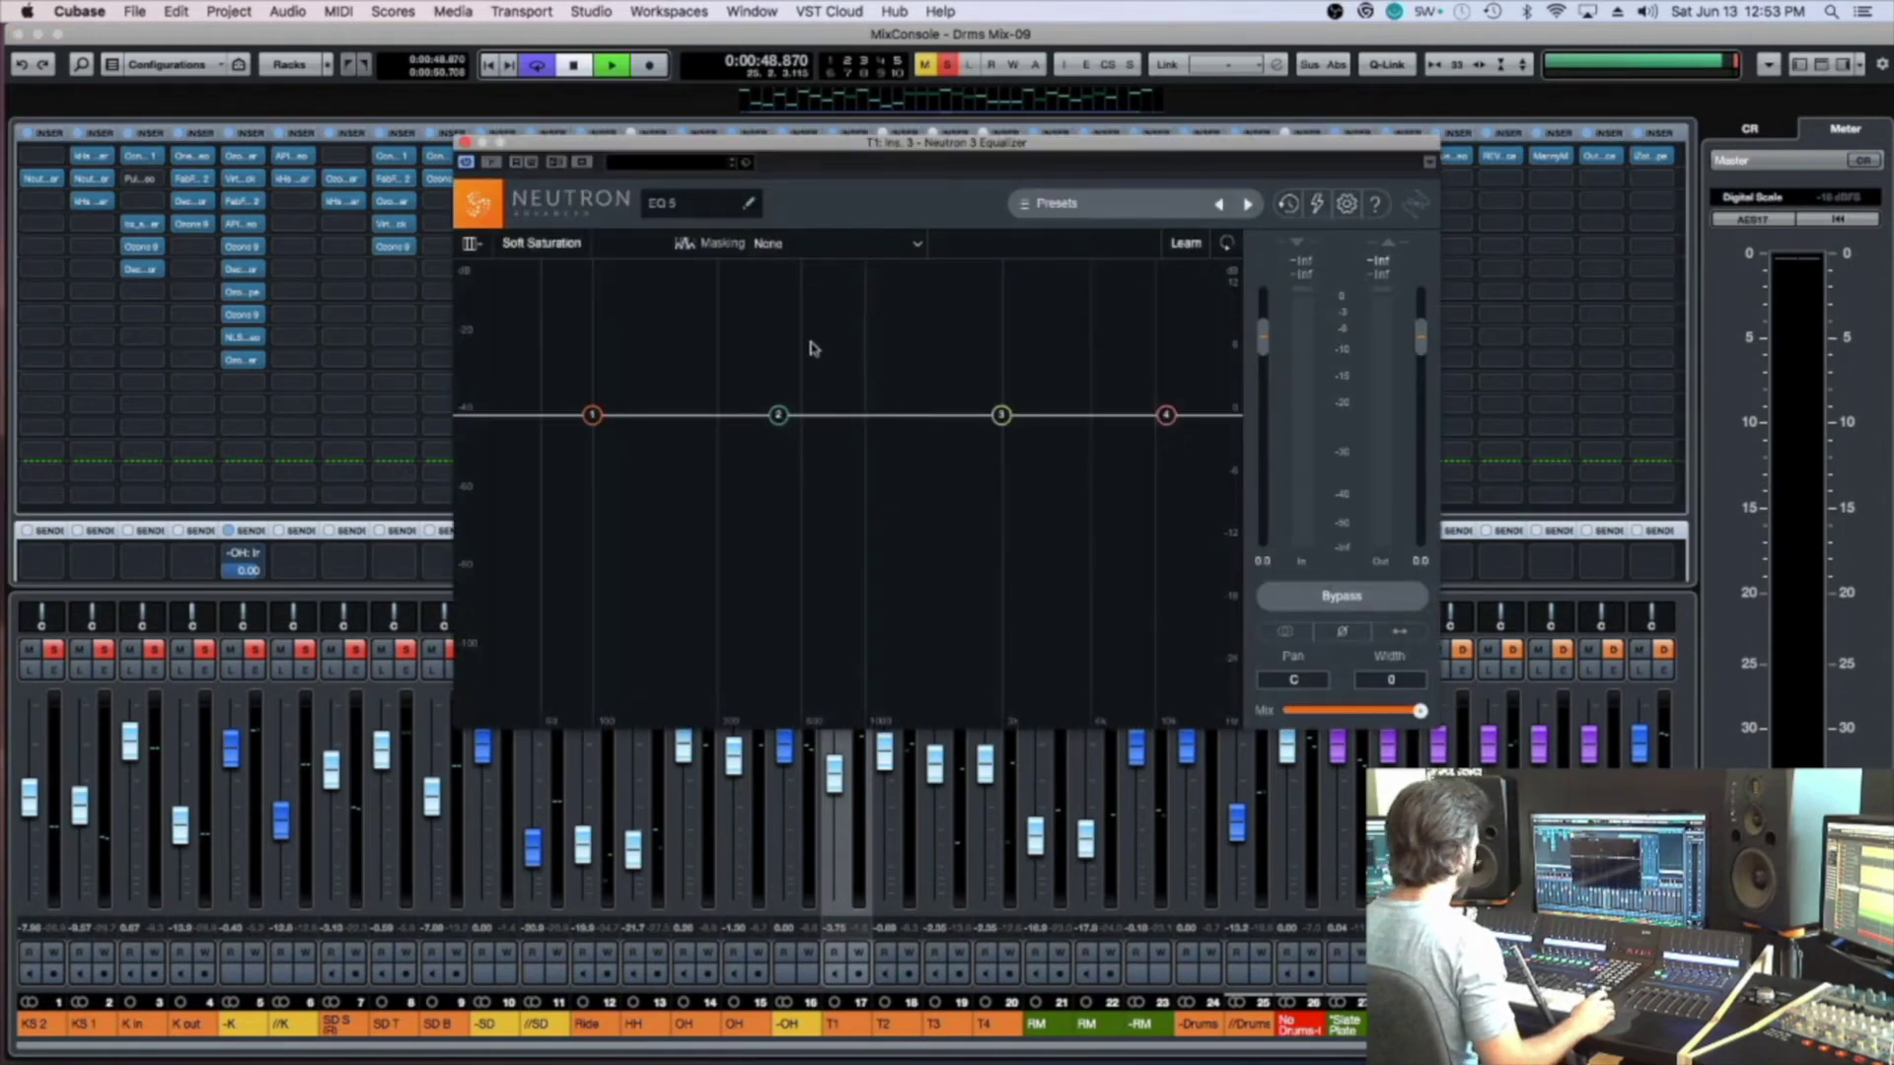
{"action": "key", "text": "space"}
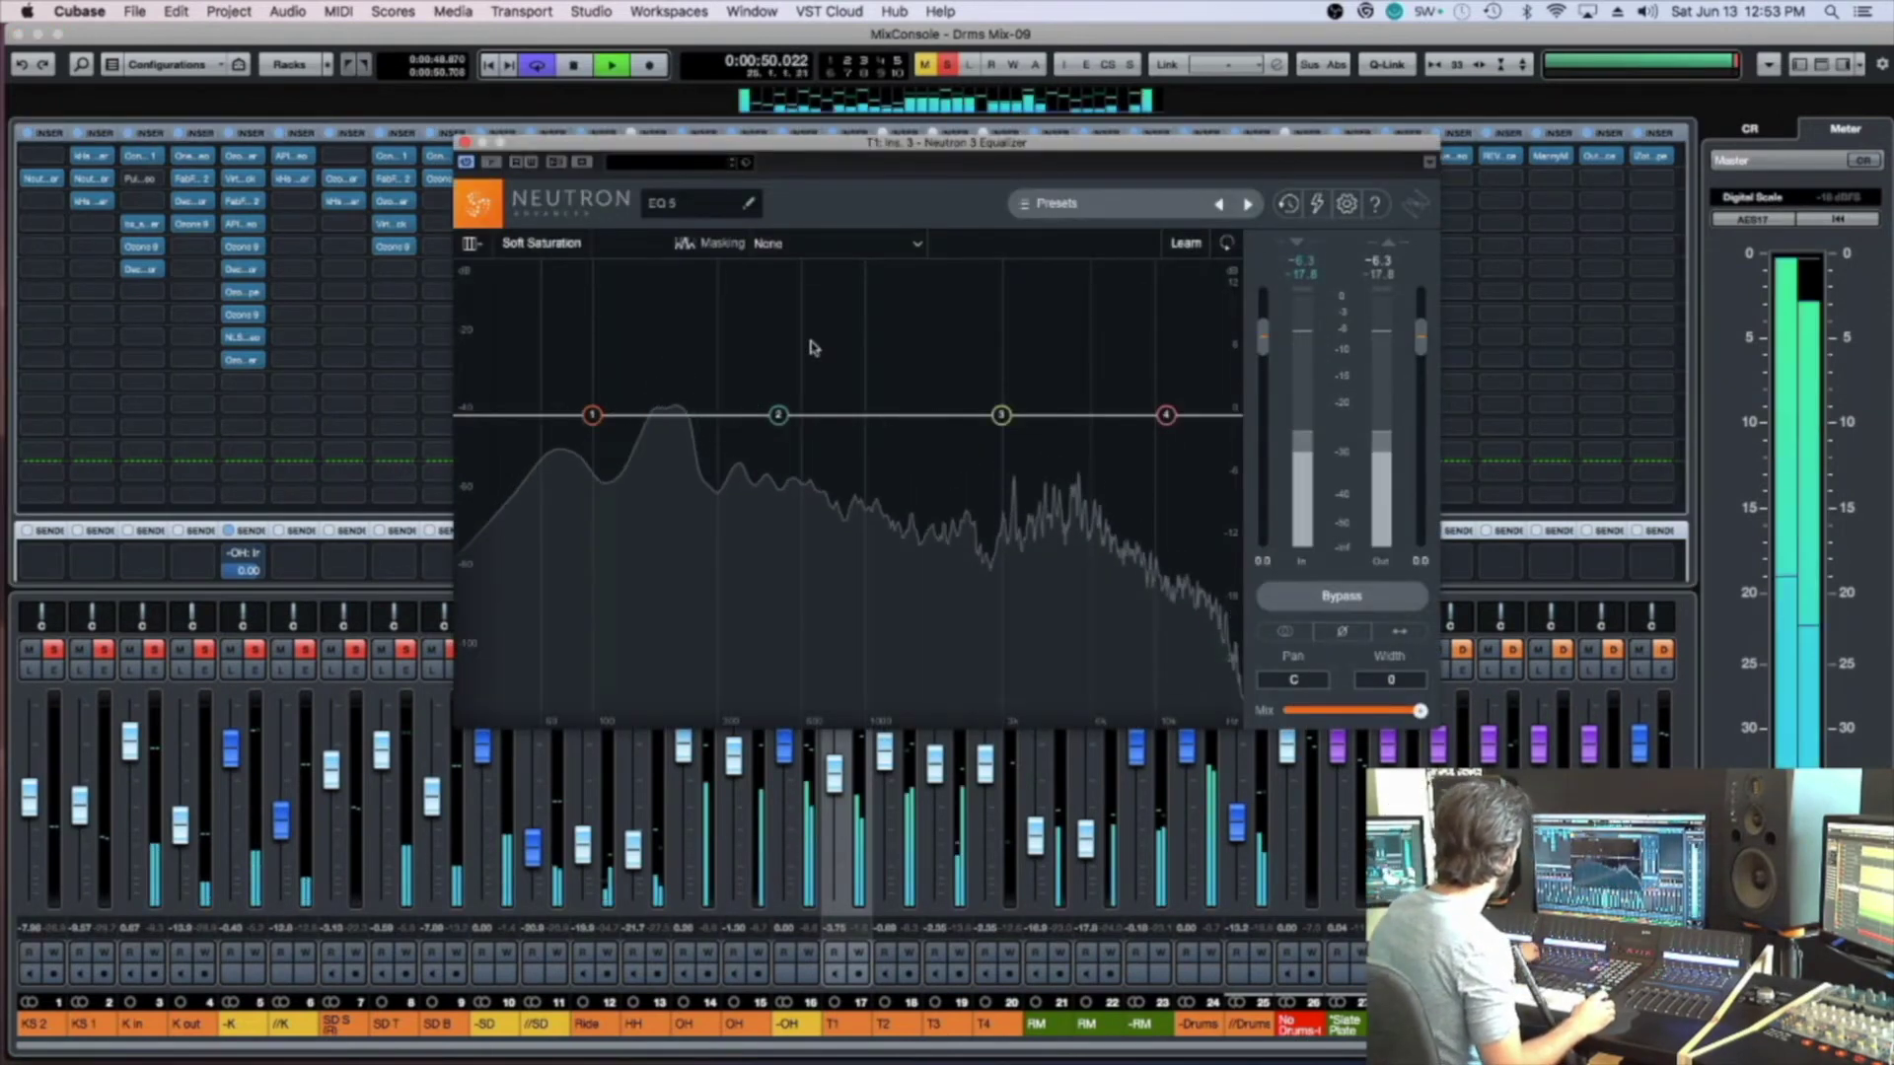
{"action": "key", "text": "space"}
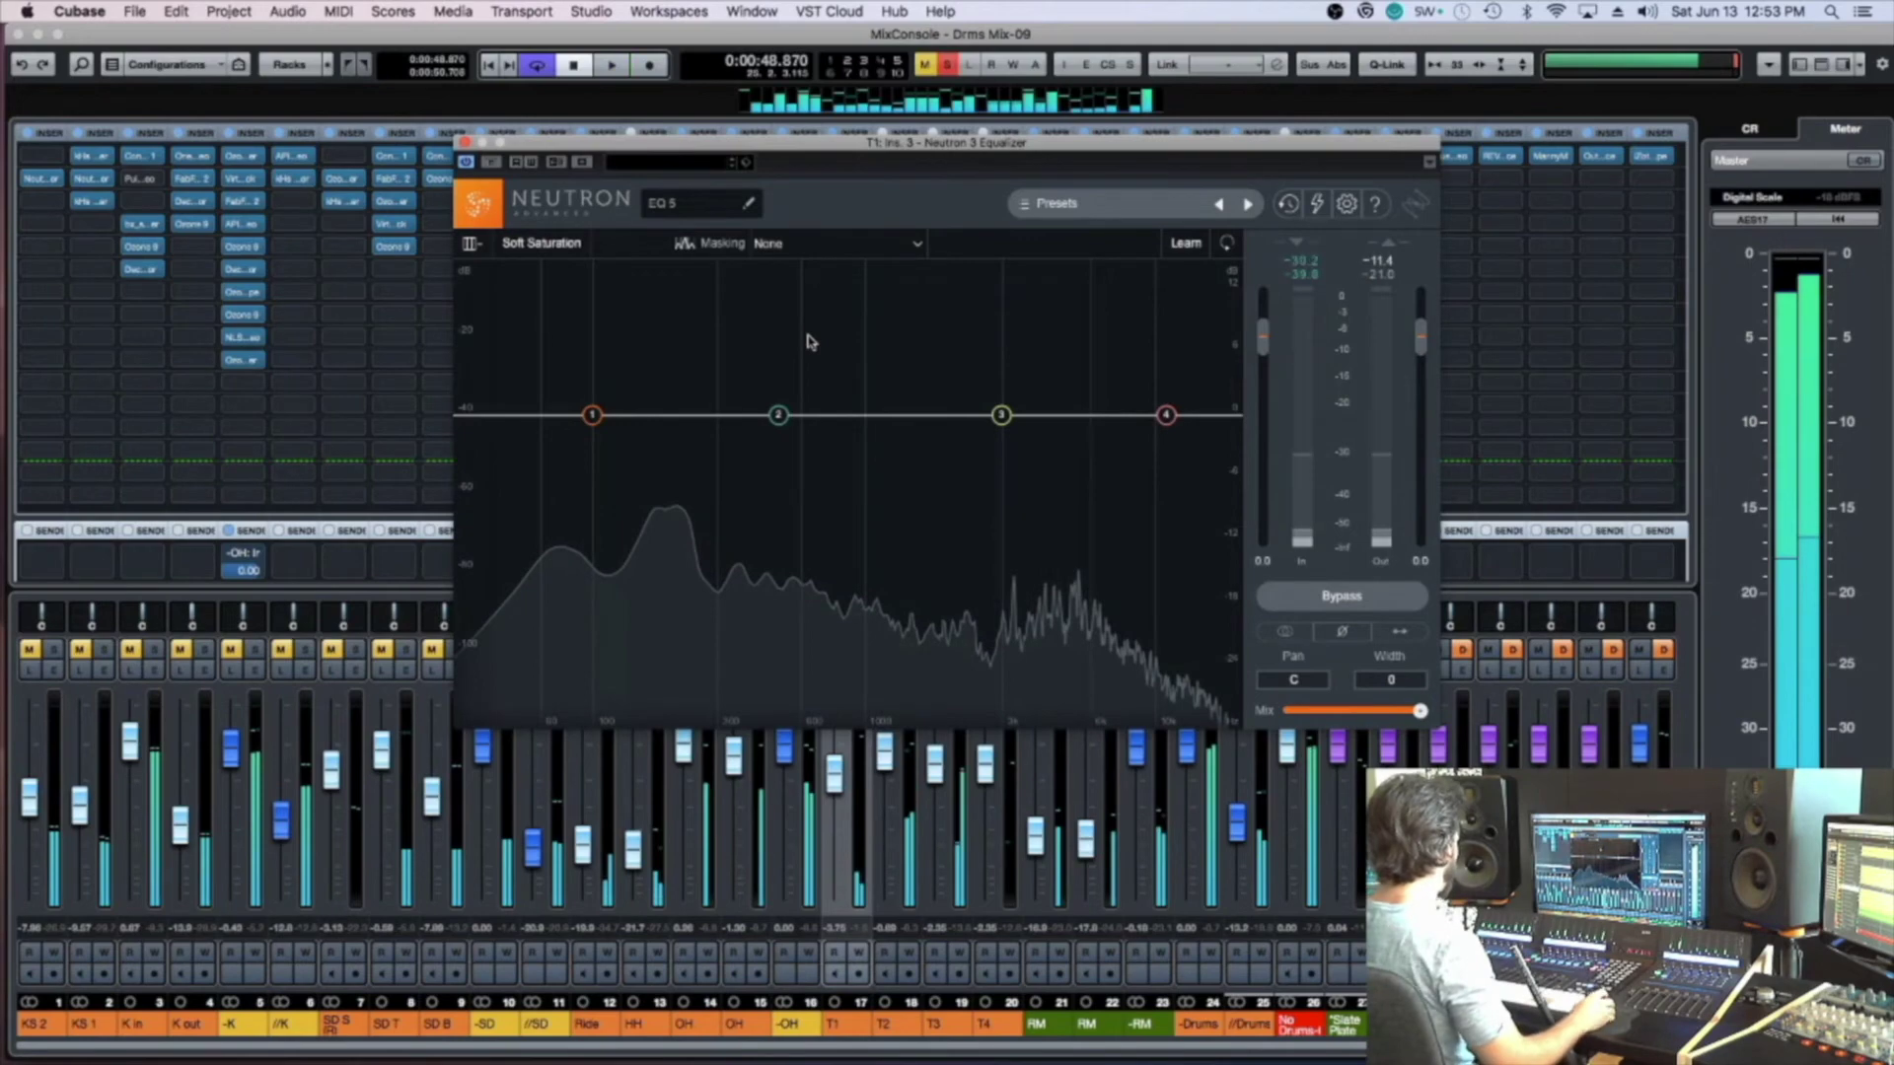
Save the project as new versions up to Drms Mix-12 and remove the plug-in from K in's second insert slot
{"action": "key", "text": "super+alt+s"}
{"action": "key", "text": "space"}
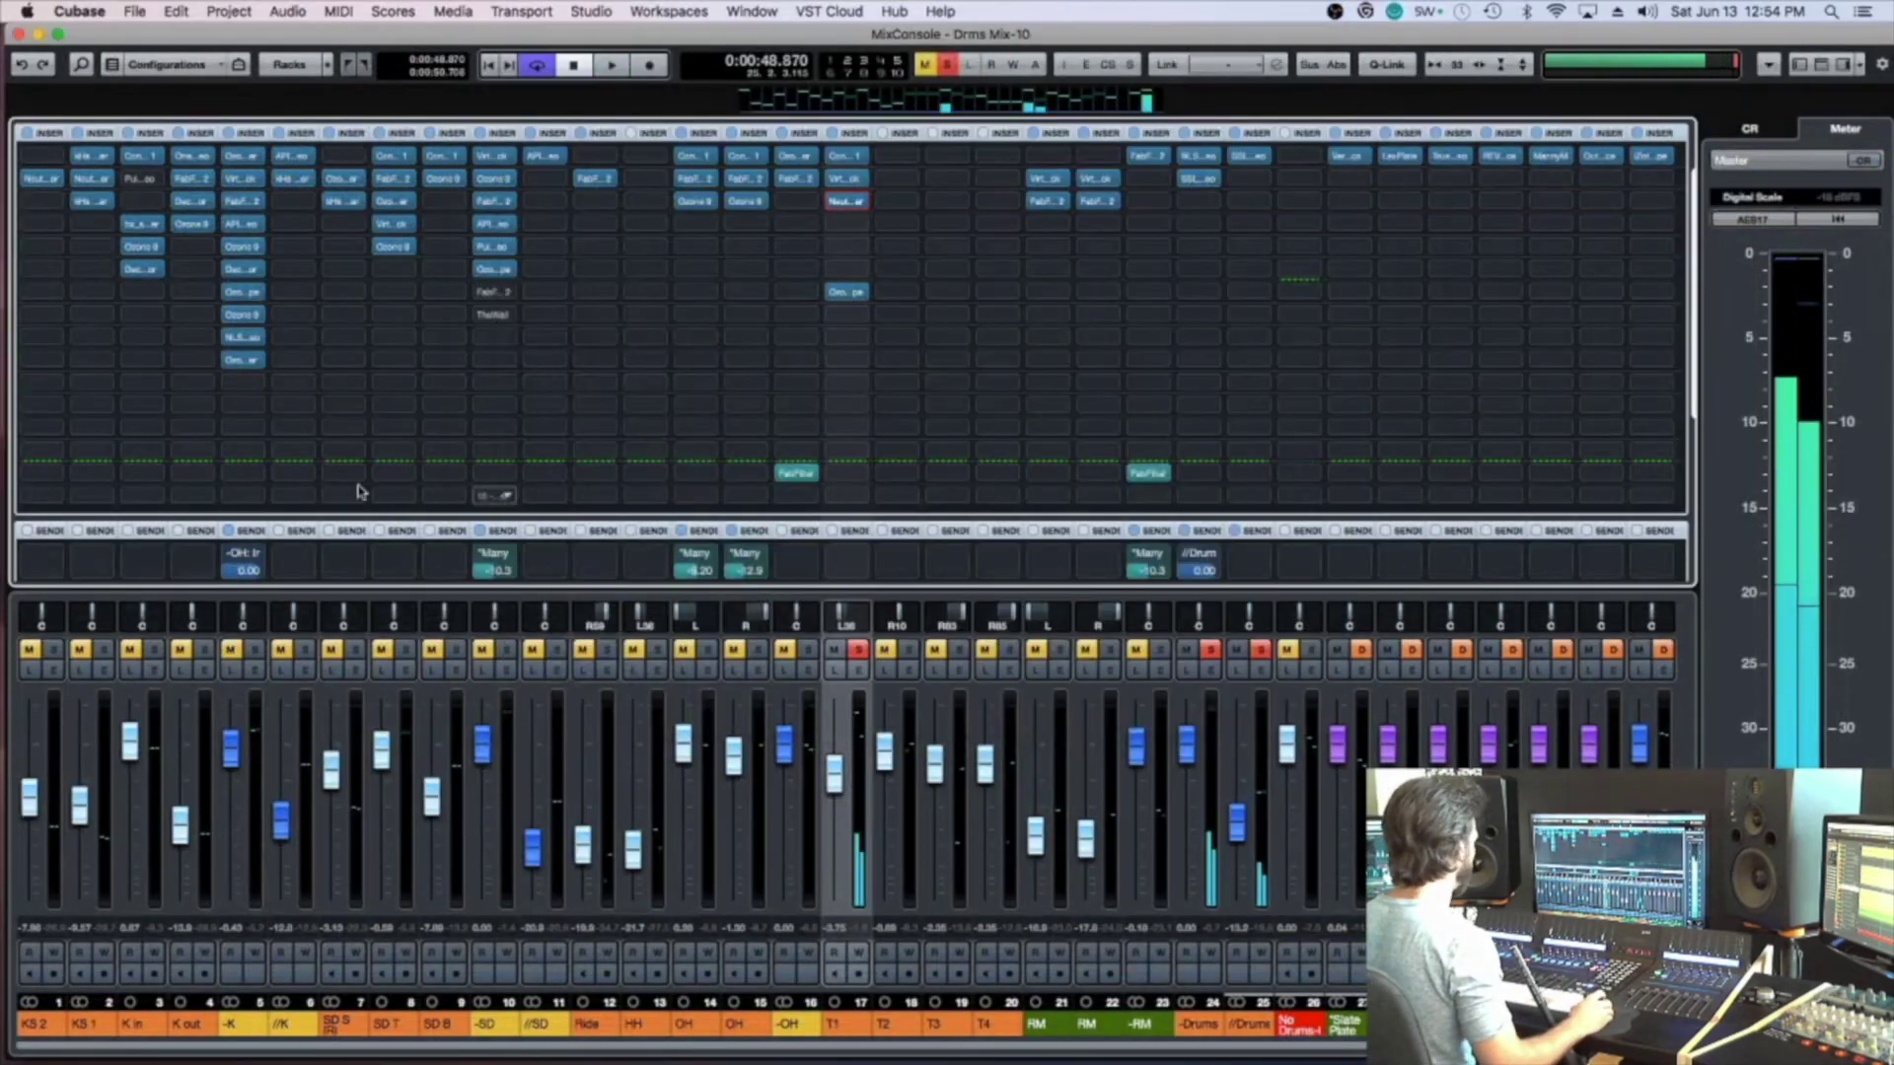
{"action": "key", "text": "super+alt+s"}
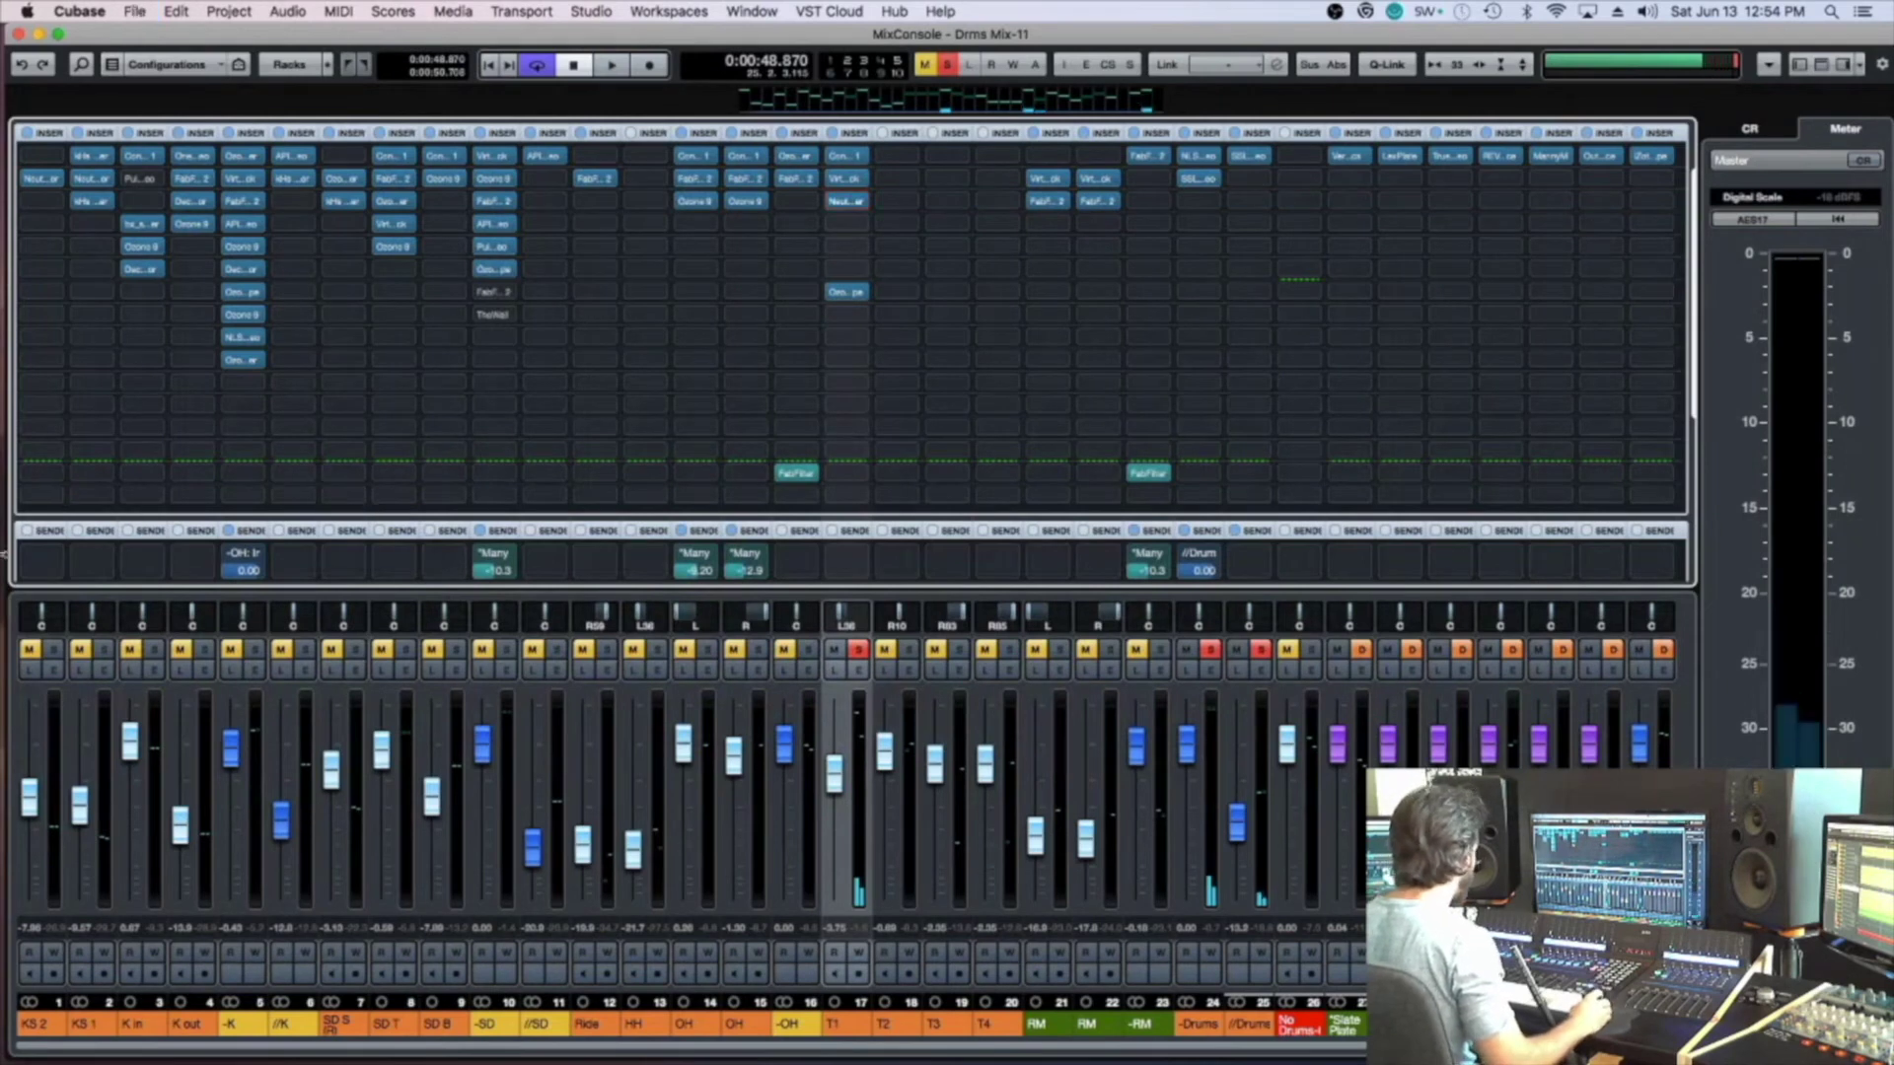
{"action": "left_click", "coordinate": [154, 179]}
{"action": "left_click", "coordinate": [227, 217]}
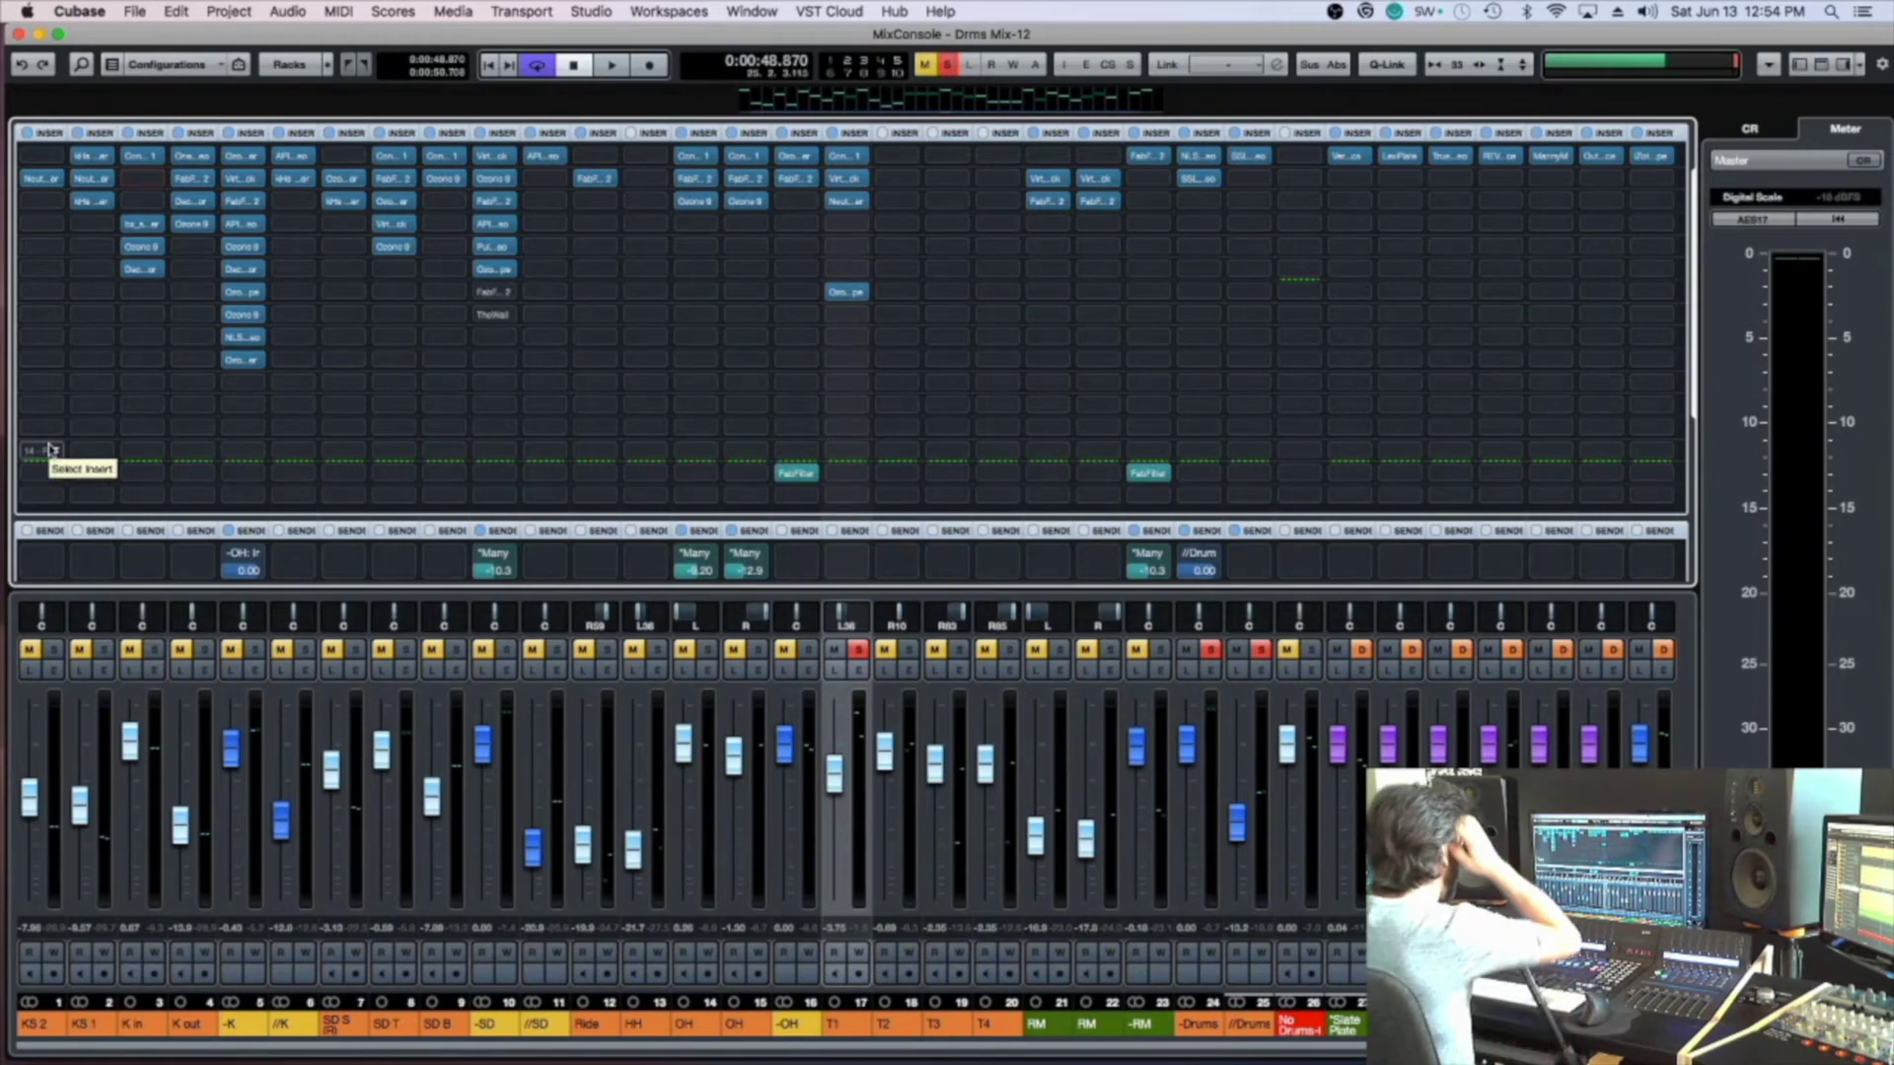
Freeze the SD T, K in and K out tracks from the project window
{"action": "key", "text": "F3"}
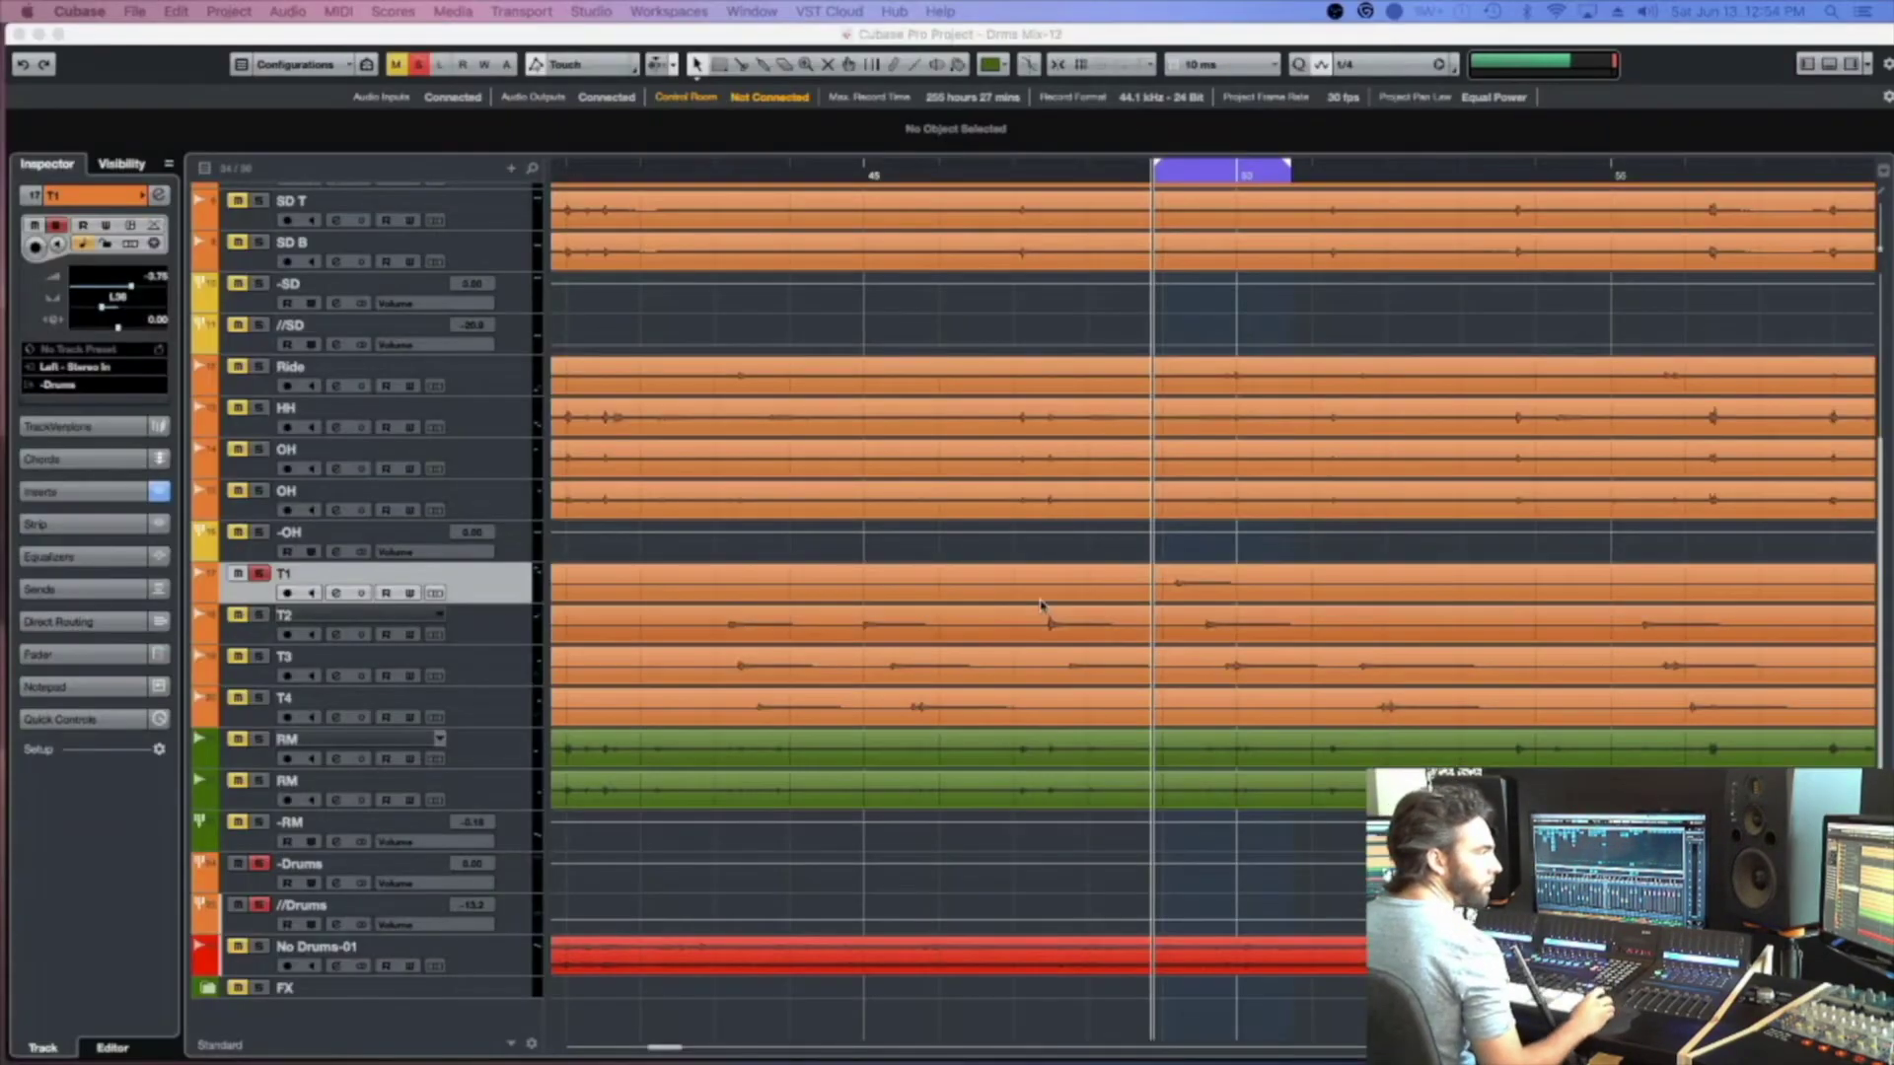
{"action": "scroll", "coordinate": [671, 431], "scroll_direction": "up", "scroll_amount": 1}
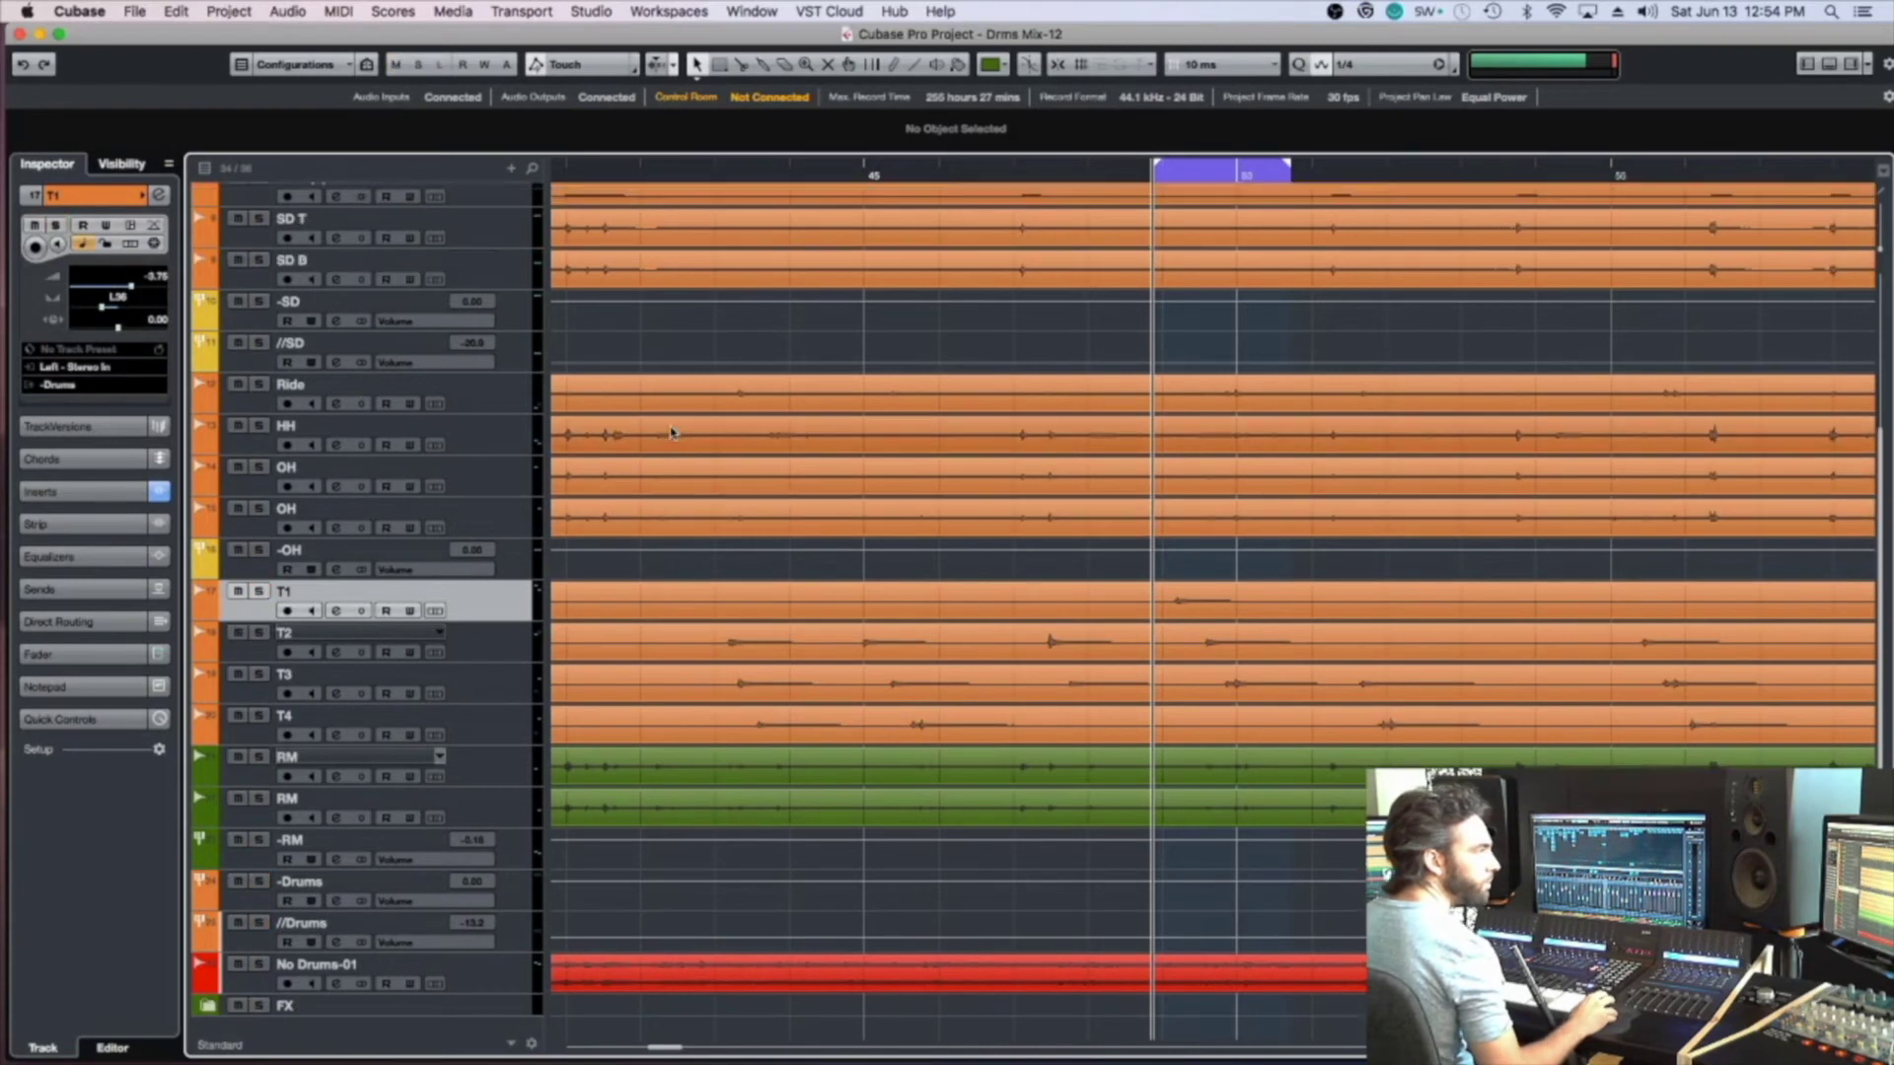
{"action": "scroll", "coordinate": [671, 431], "scroll_direction": "up", "scroll_amount": 5}
{"action": "left_click", "coordinate": [508, 505]}
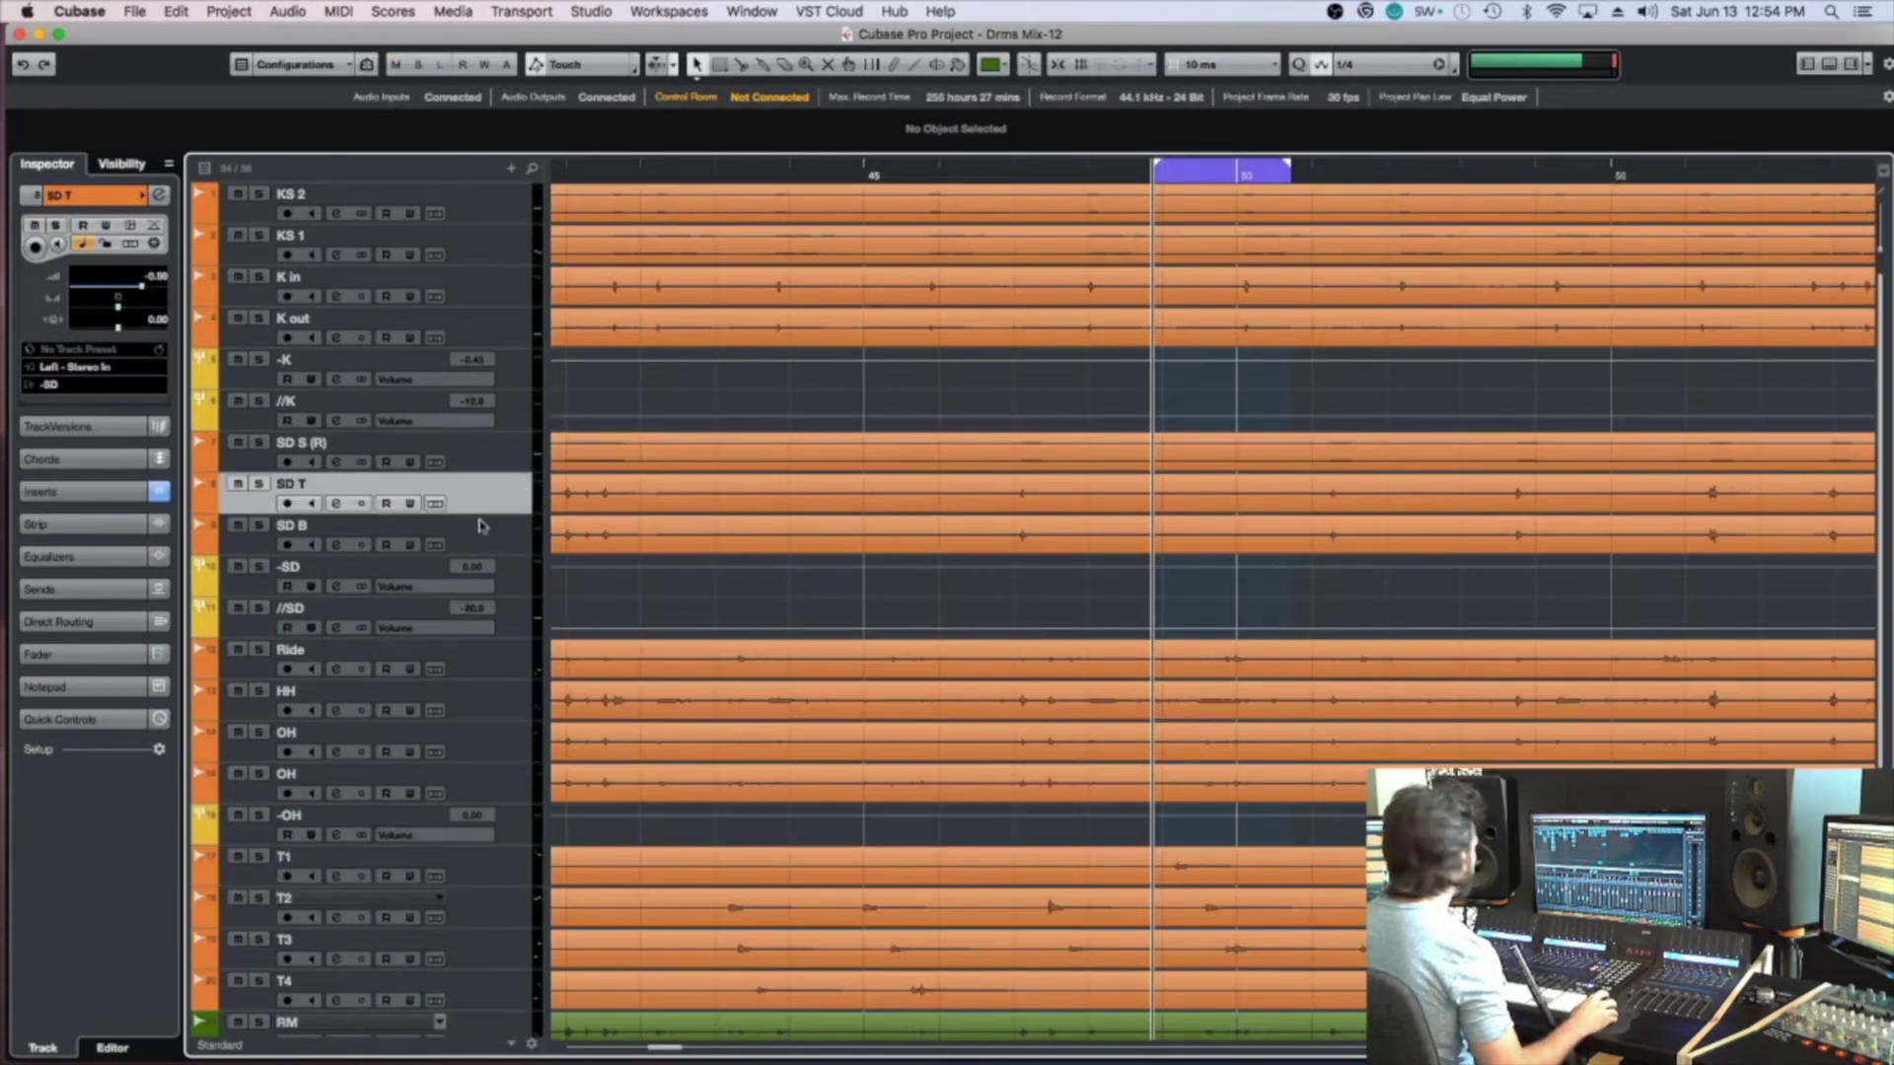
{"action": "left_click", "coordinate": [151, 244]}
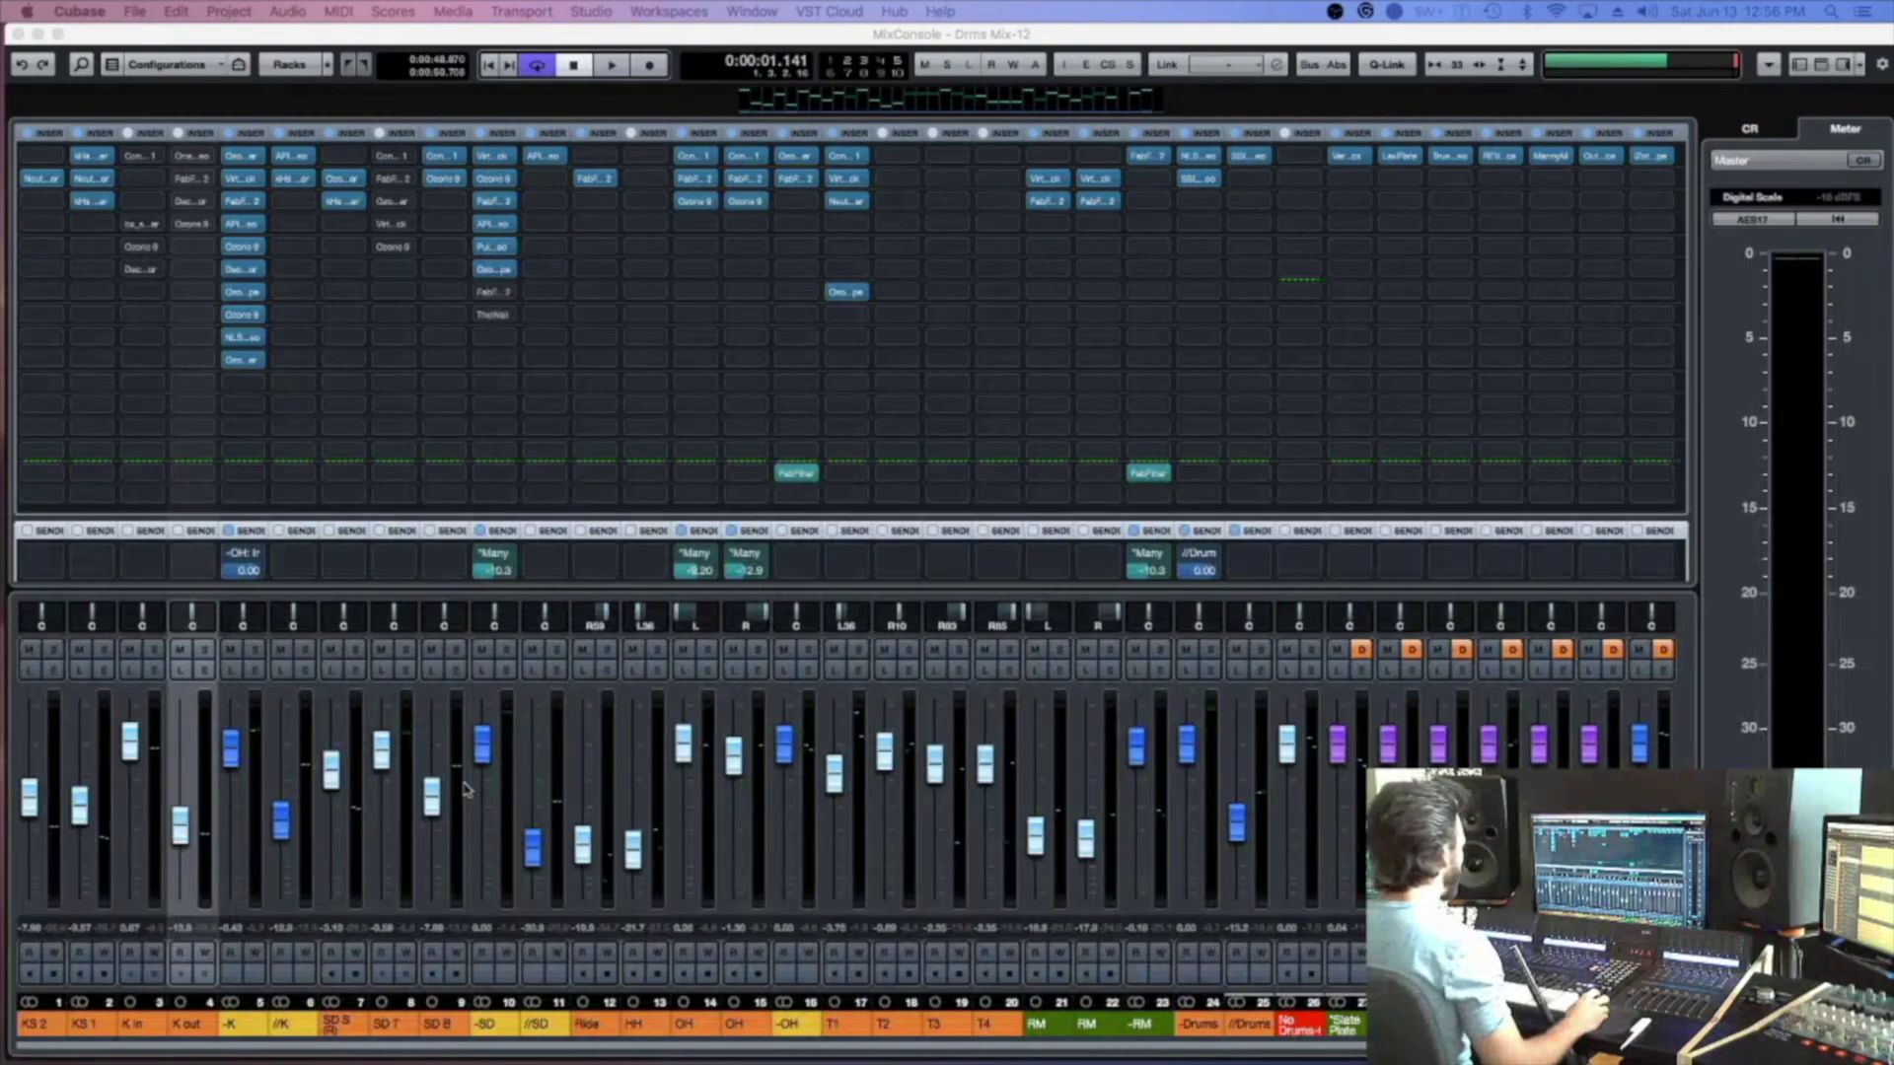
Add a send to the space echo effect channel in -SD's sixth send slot and start playback
{"action": "scroll", "coordinate": [549, 474], "scroll_direction": "down", "scroll_amount": 5}
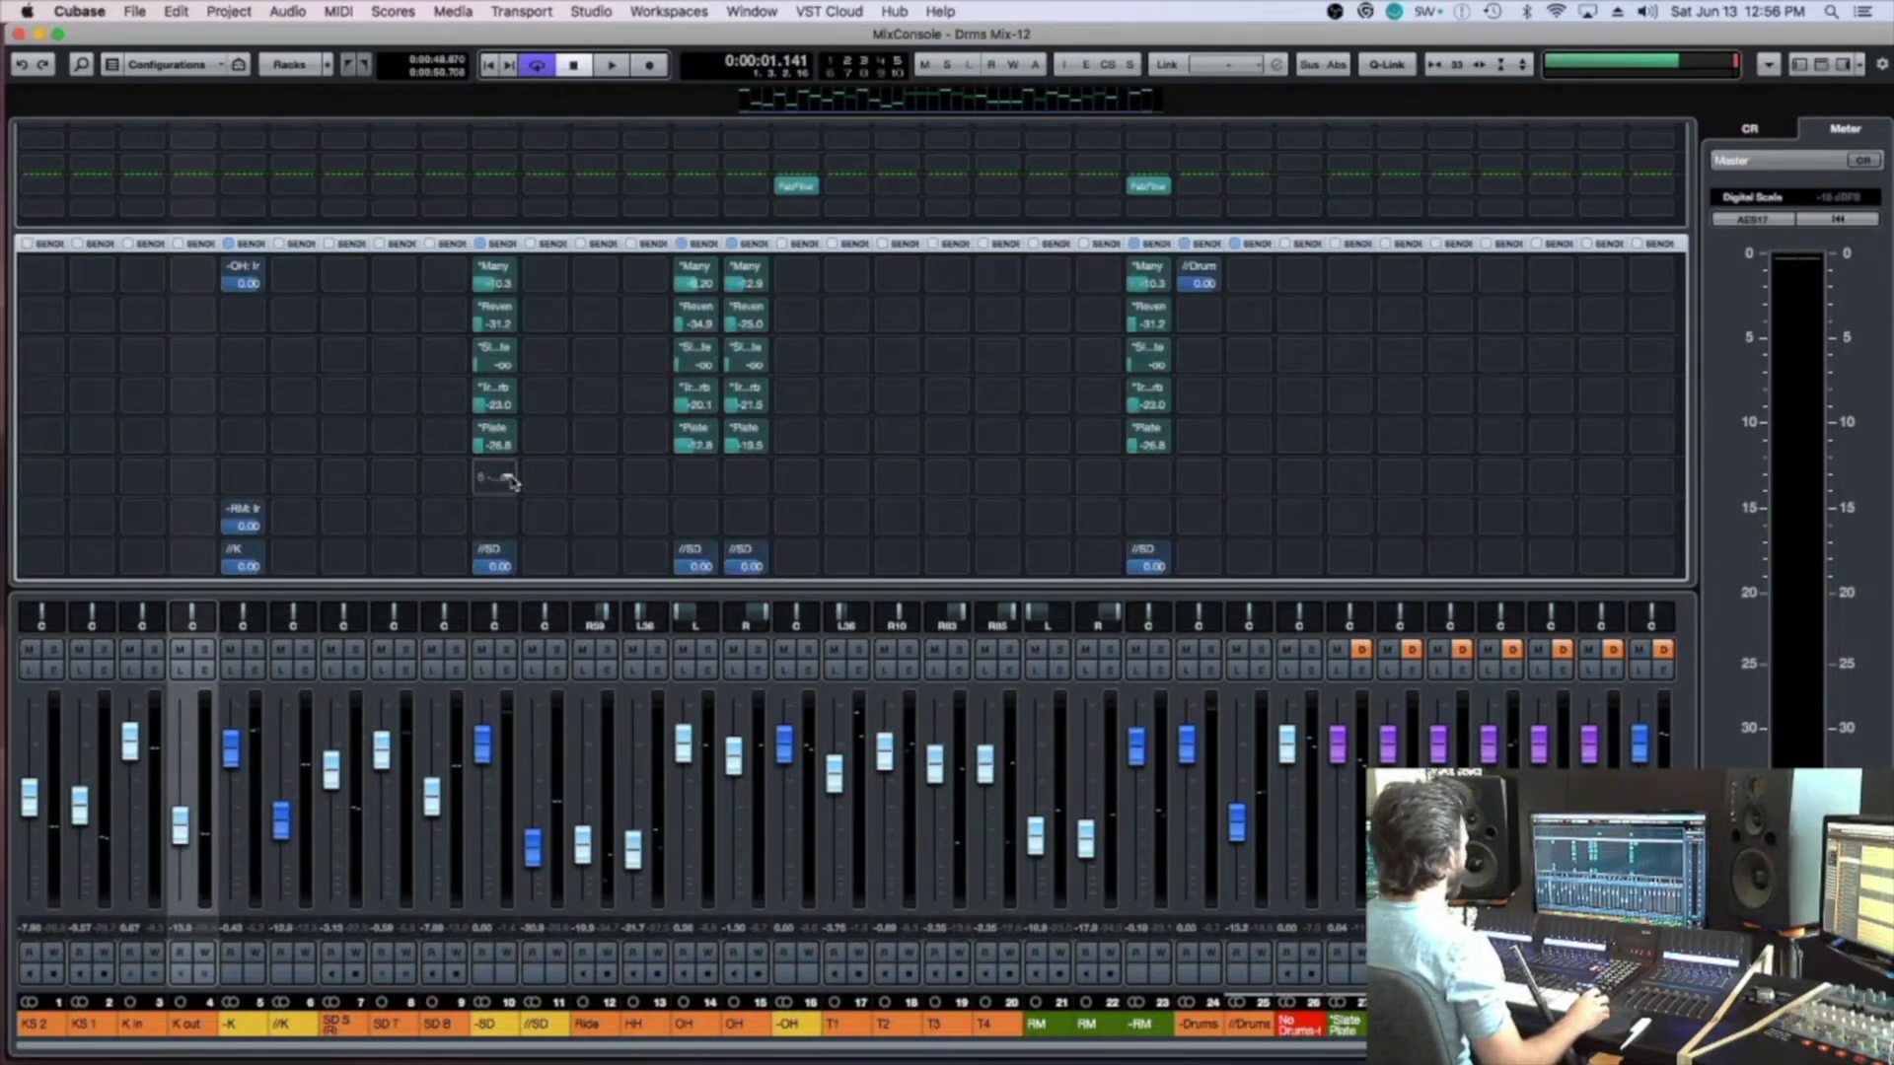
{"action": "left_click", "coordinate": [505, 478]}
{"action": "key", "text": "Escape"}
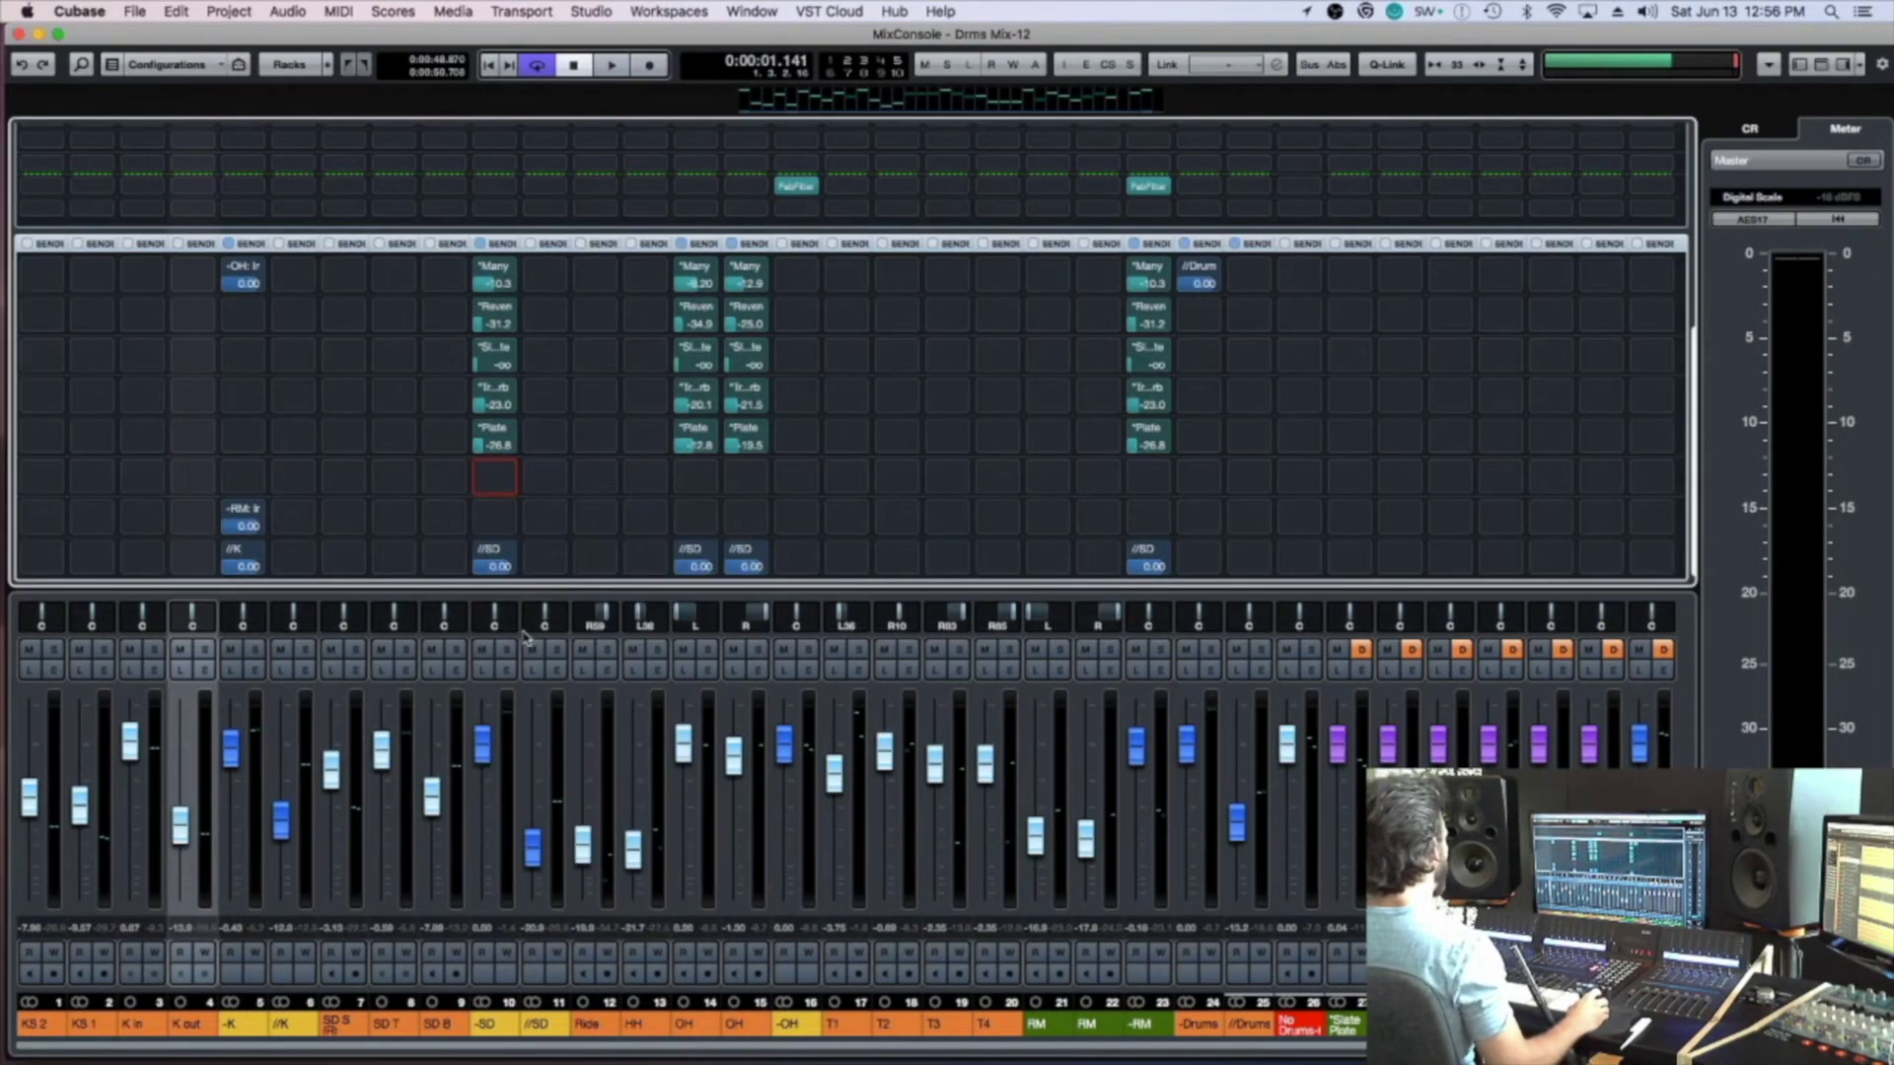
{"action": "key", "text": "space"}
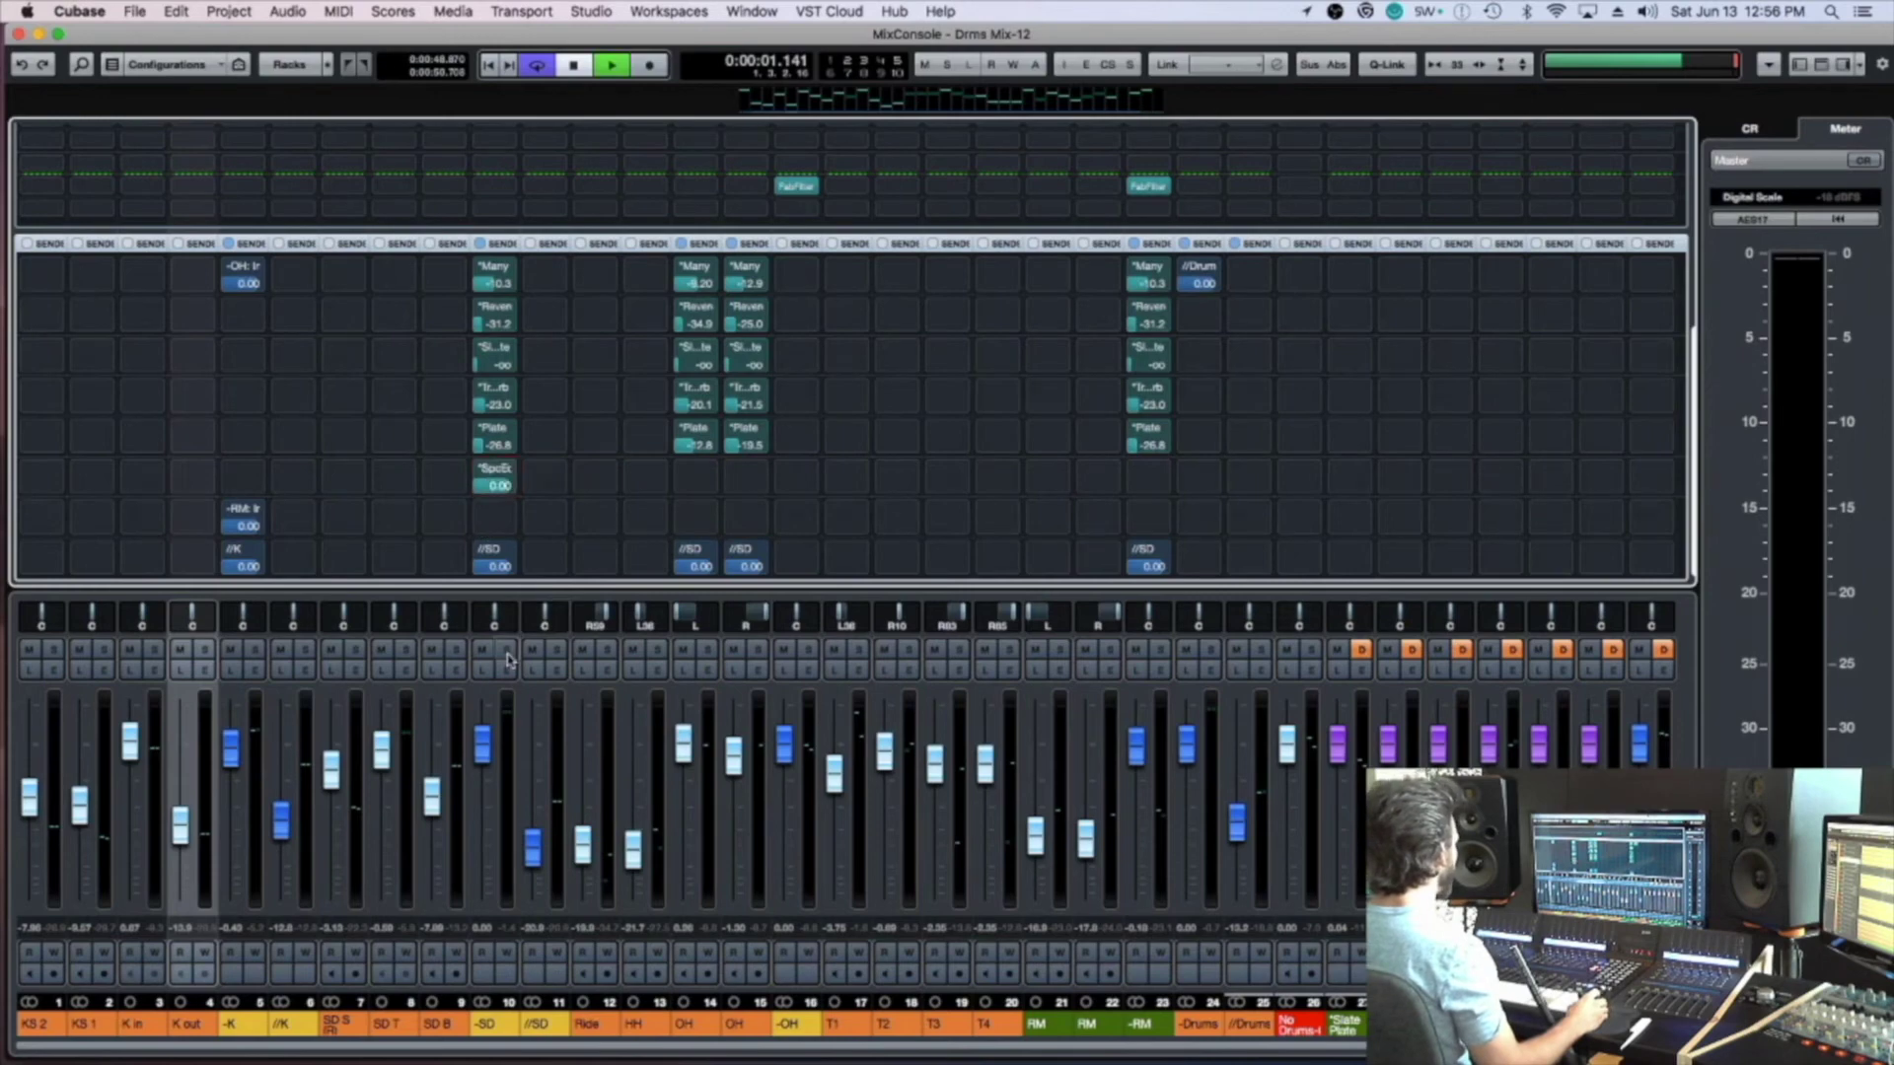
Show the whole song in the project window, play a section after the one-minute mark and return to the mixer
{"action": "key", "text": "F3"}
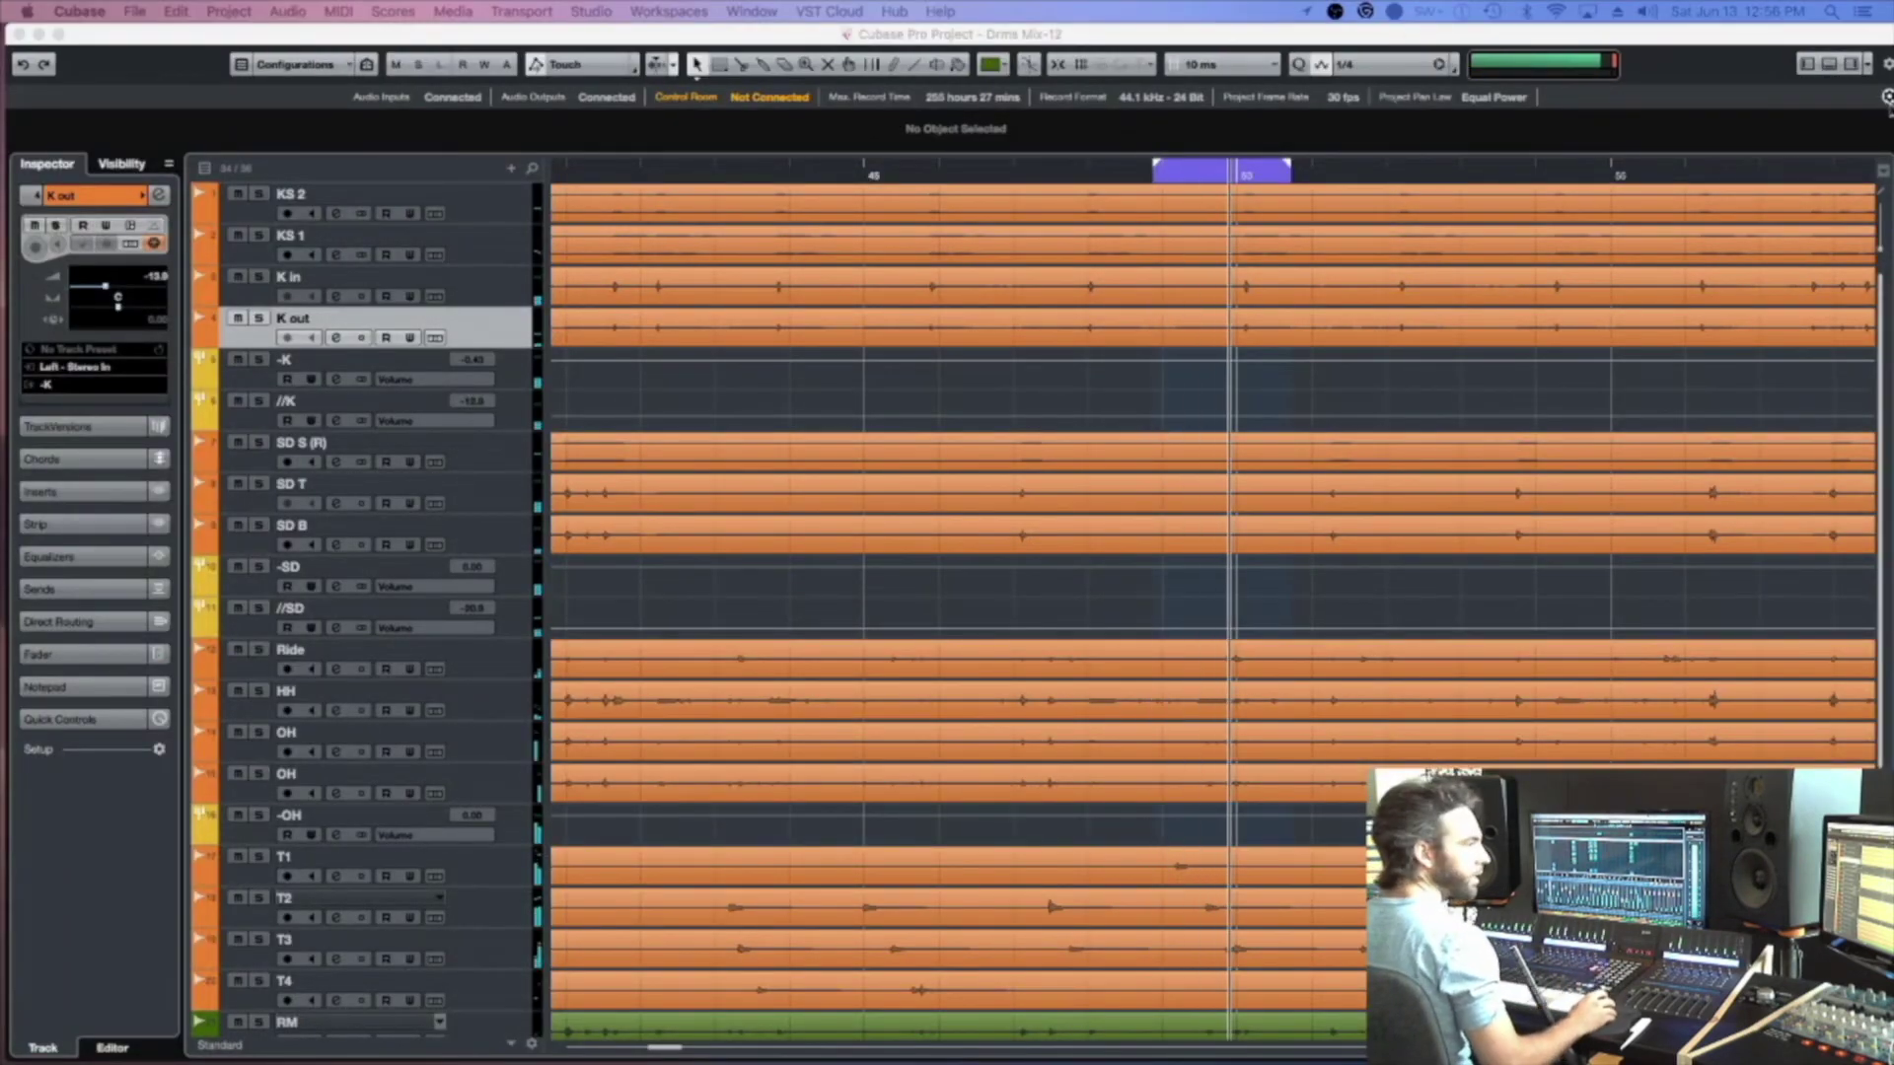
{"action": "key", "text": "g"}
{"action": "key", "text": "g"}
{"action": "key", "text": "g"}
{"action": "key", "text": "g"}
{"action": "key", "text": "g"}
{"action": "key", "text": "g"}
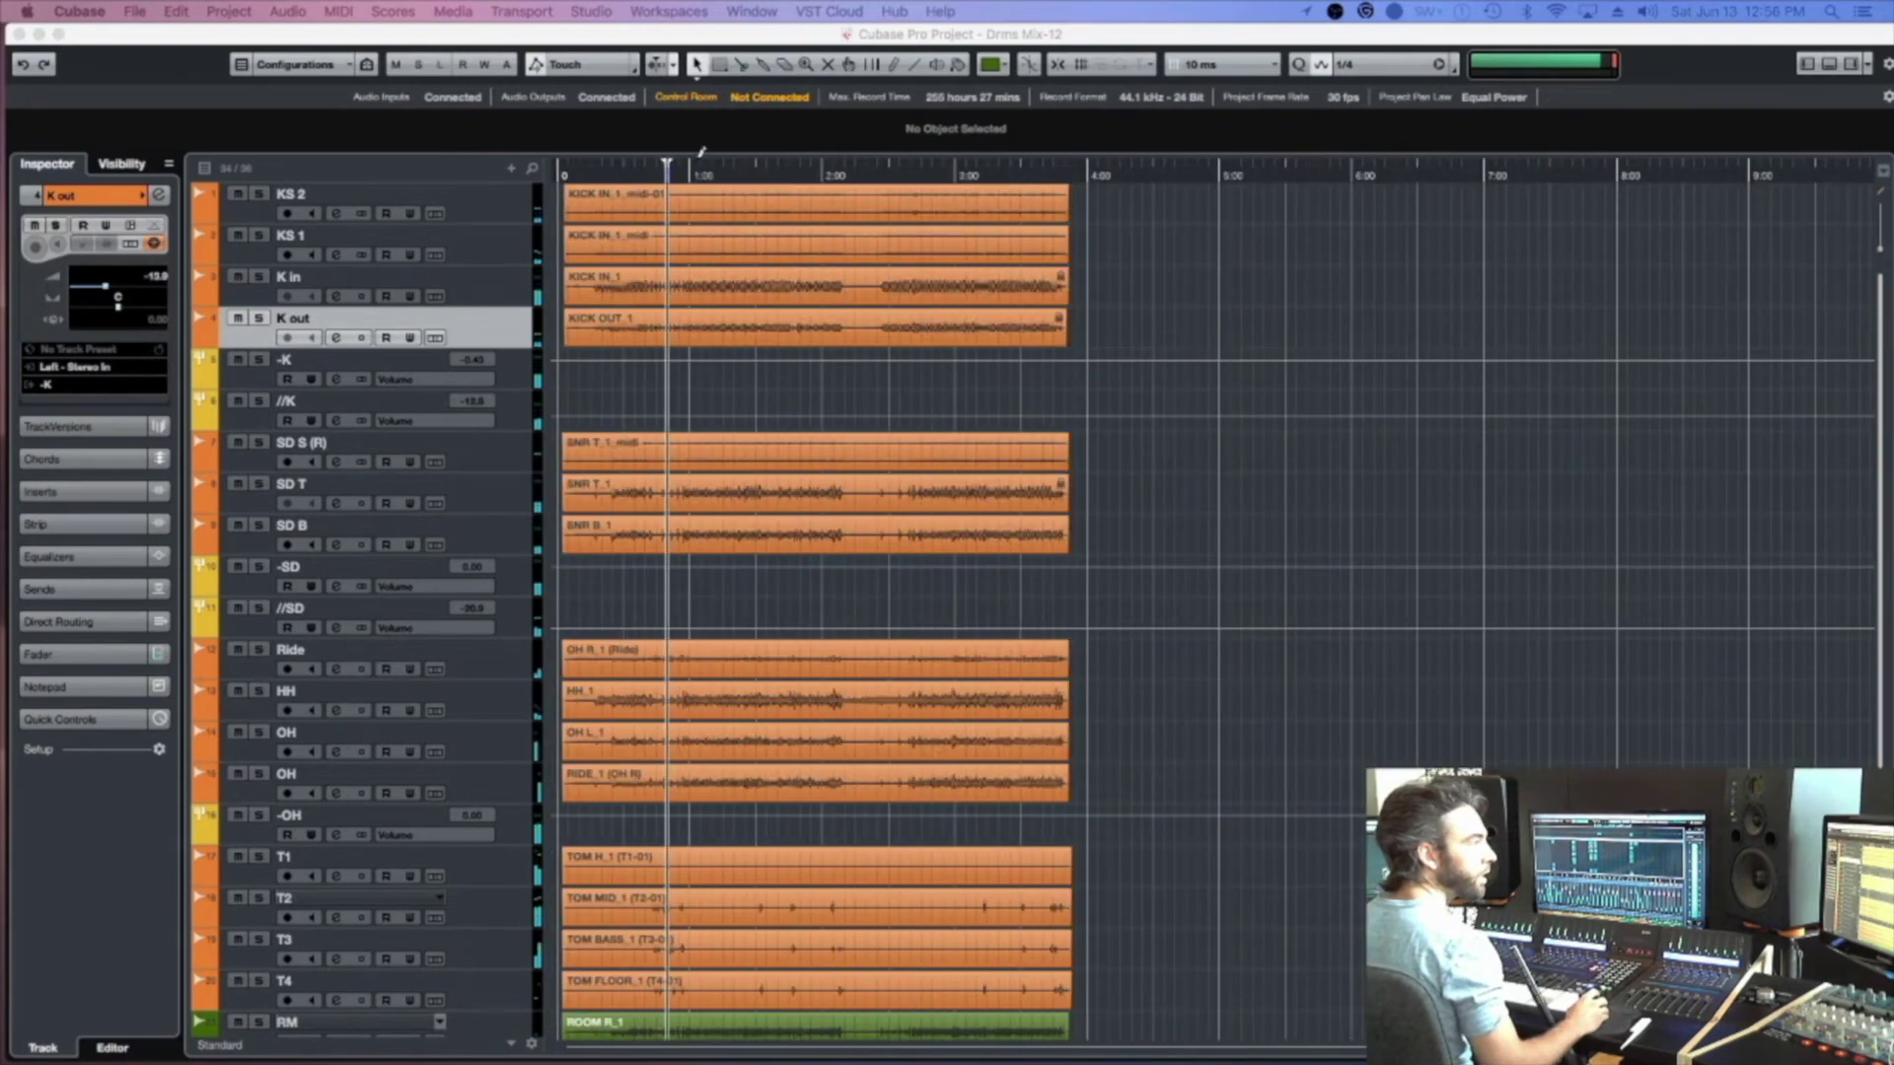
{"action": "key", "text": "F3"}
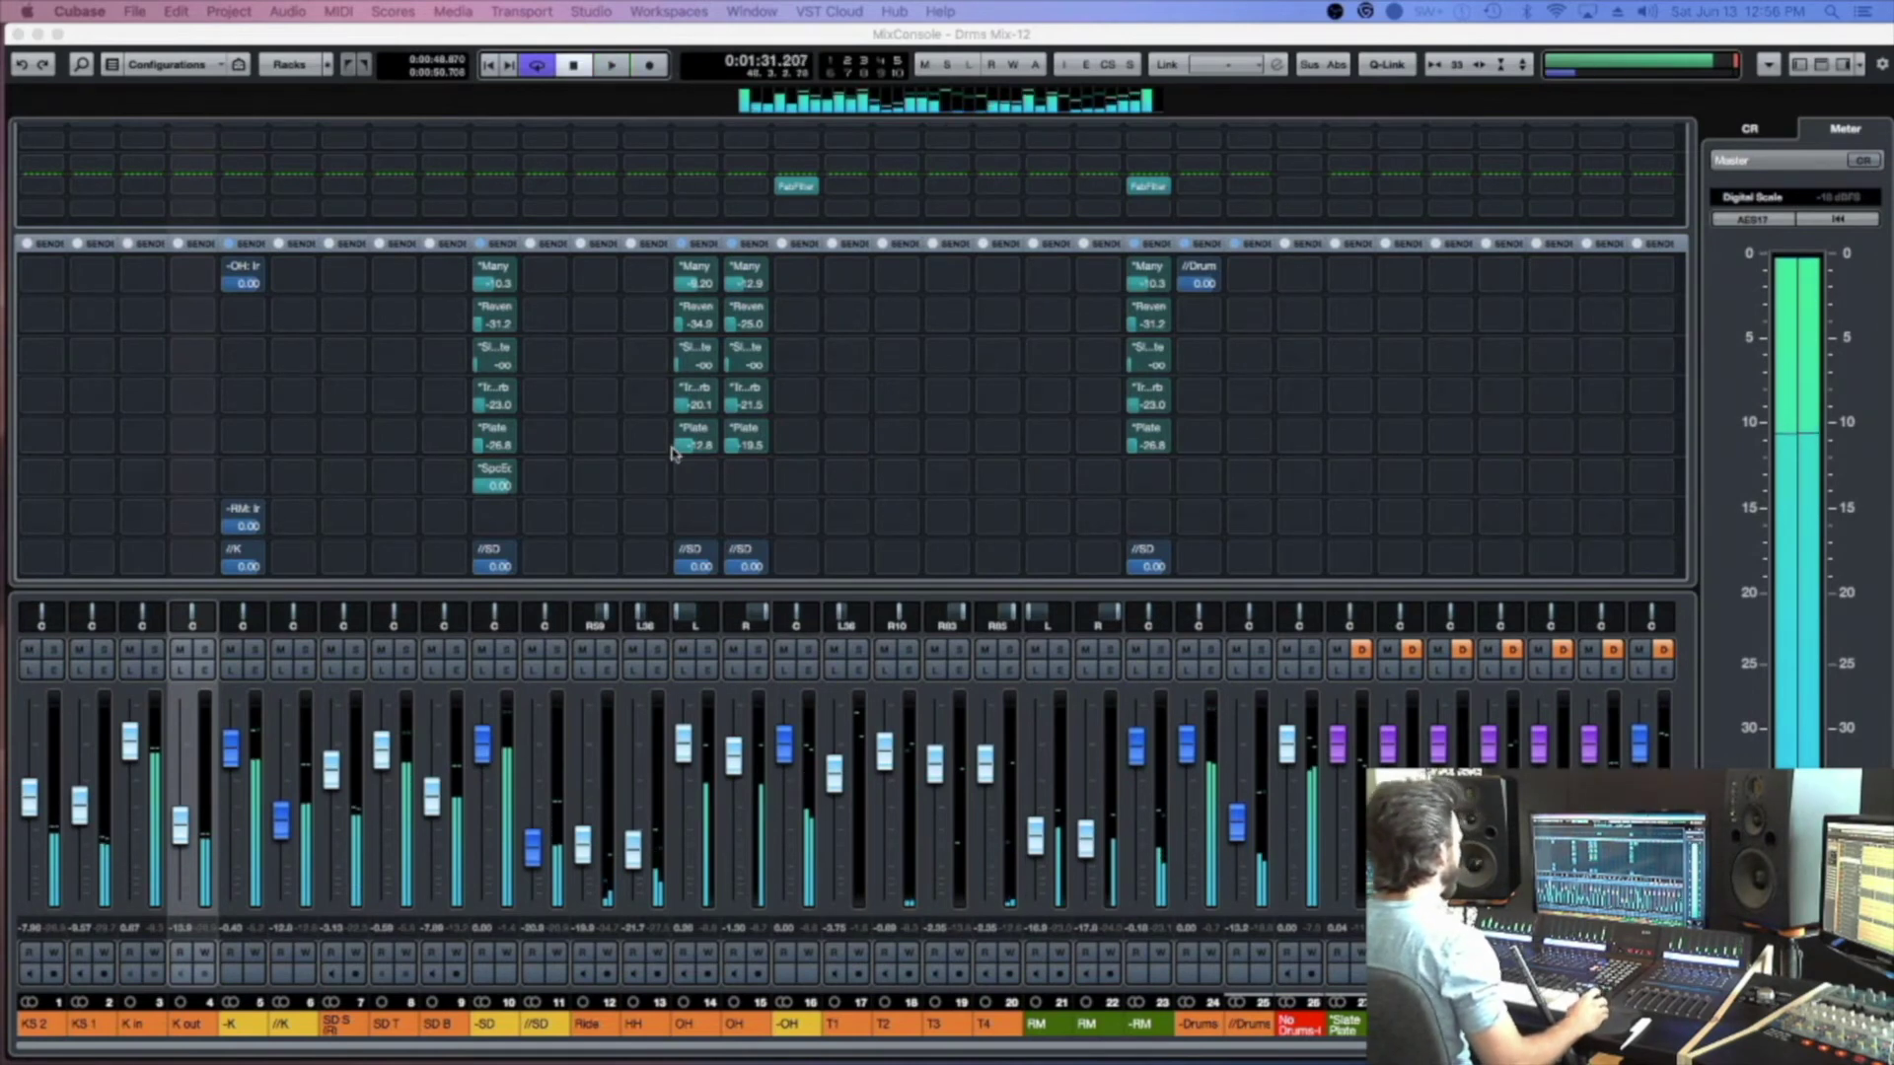
Lower the -SD channel's space echo send to about -18.7 dB, then play the section with -SD soloed
{"action": "key", "text": "space"}
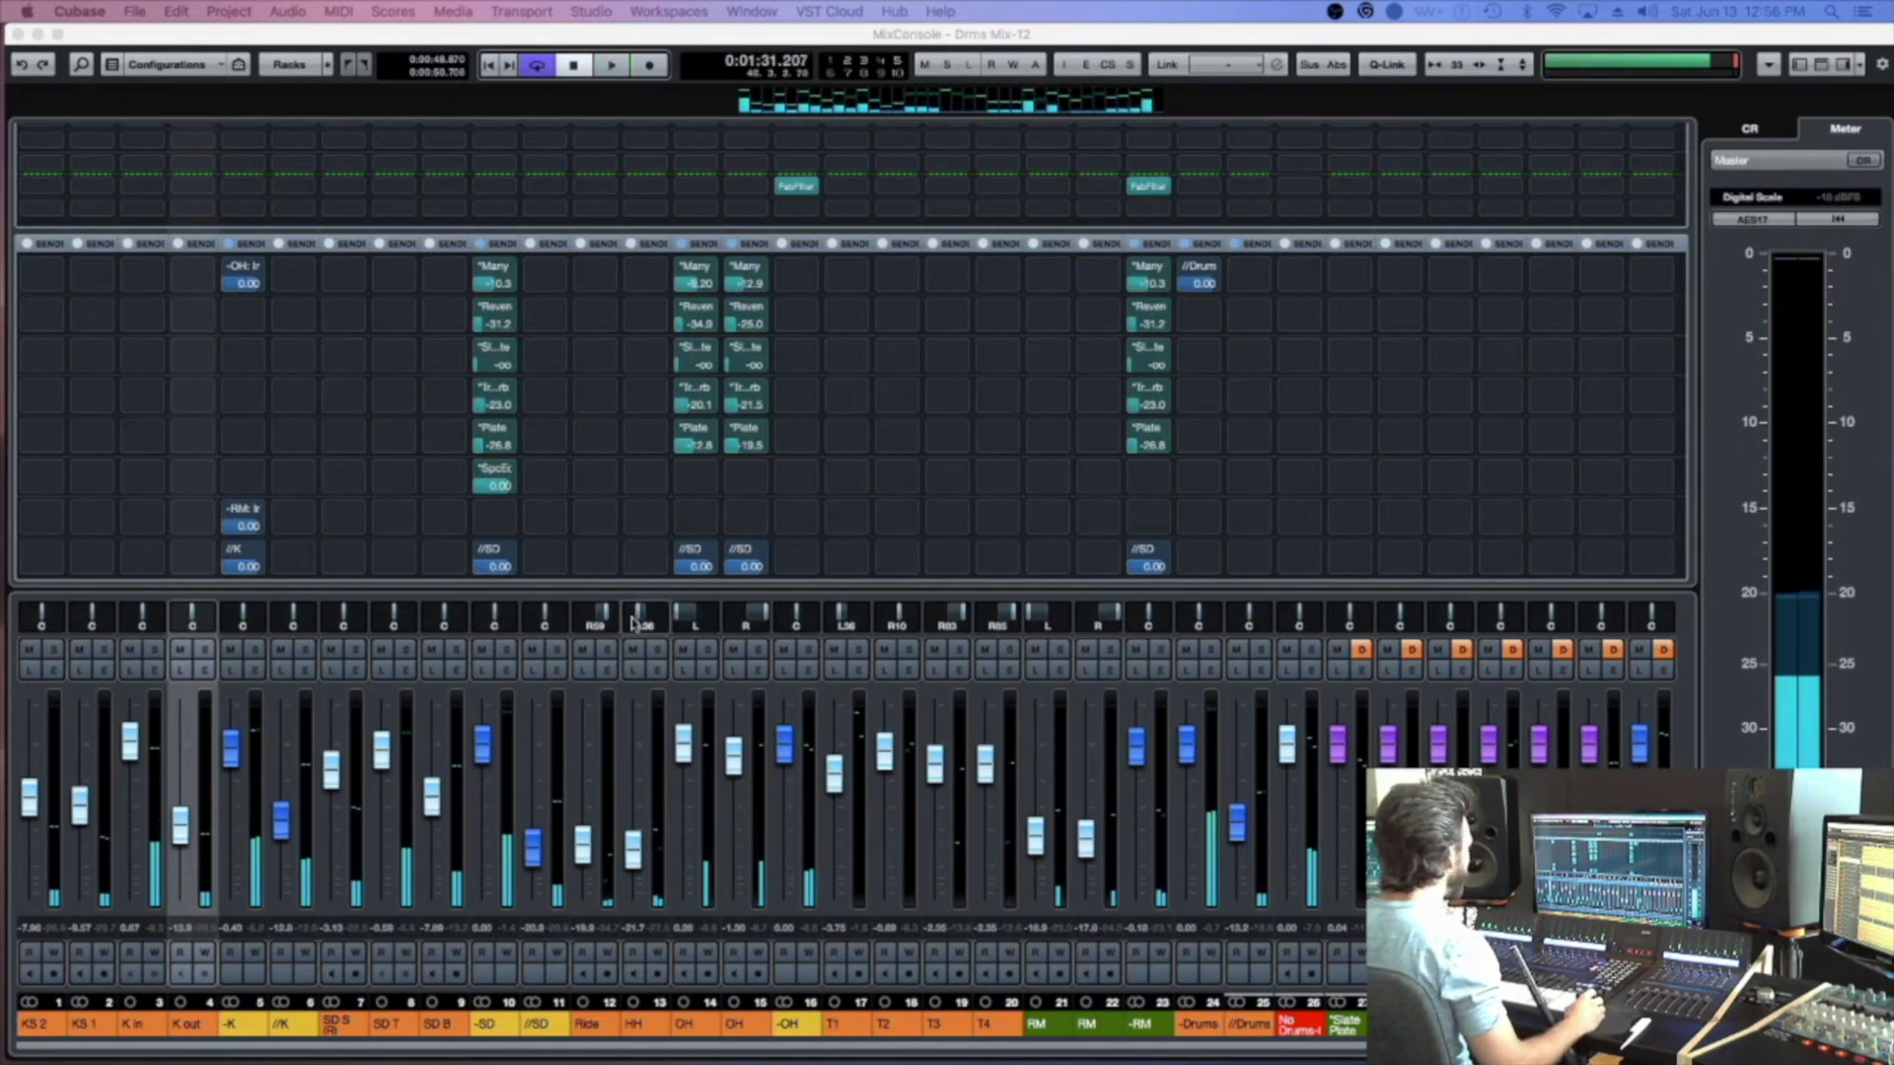
{"action": "left_click", "coordinate": [501, 803]}
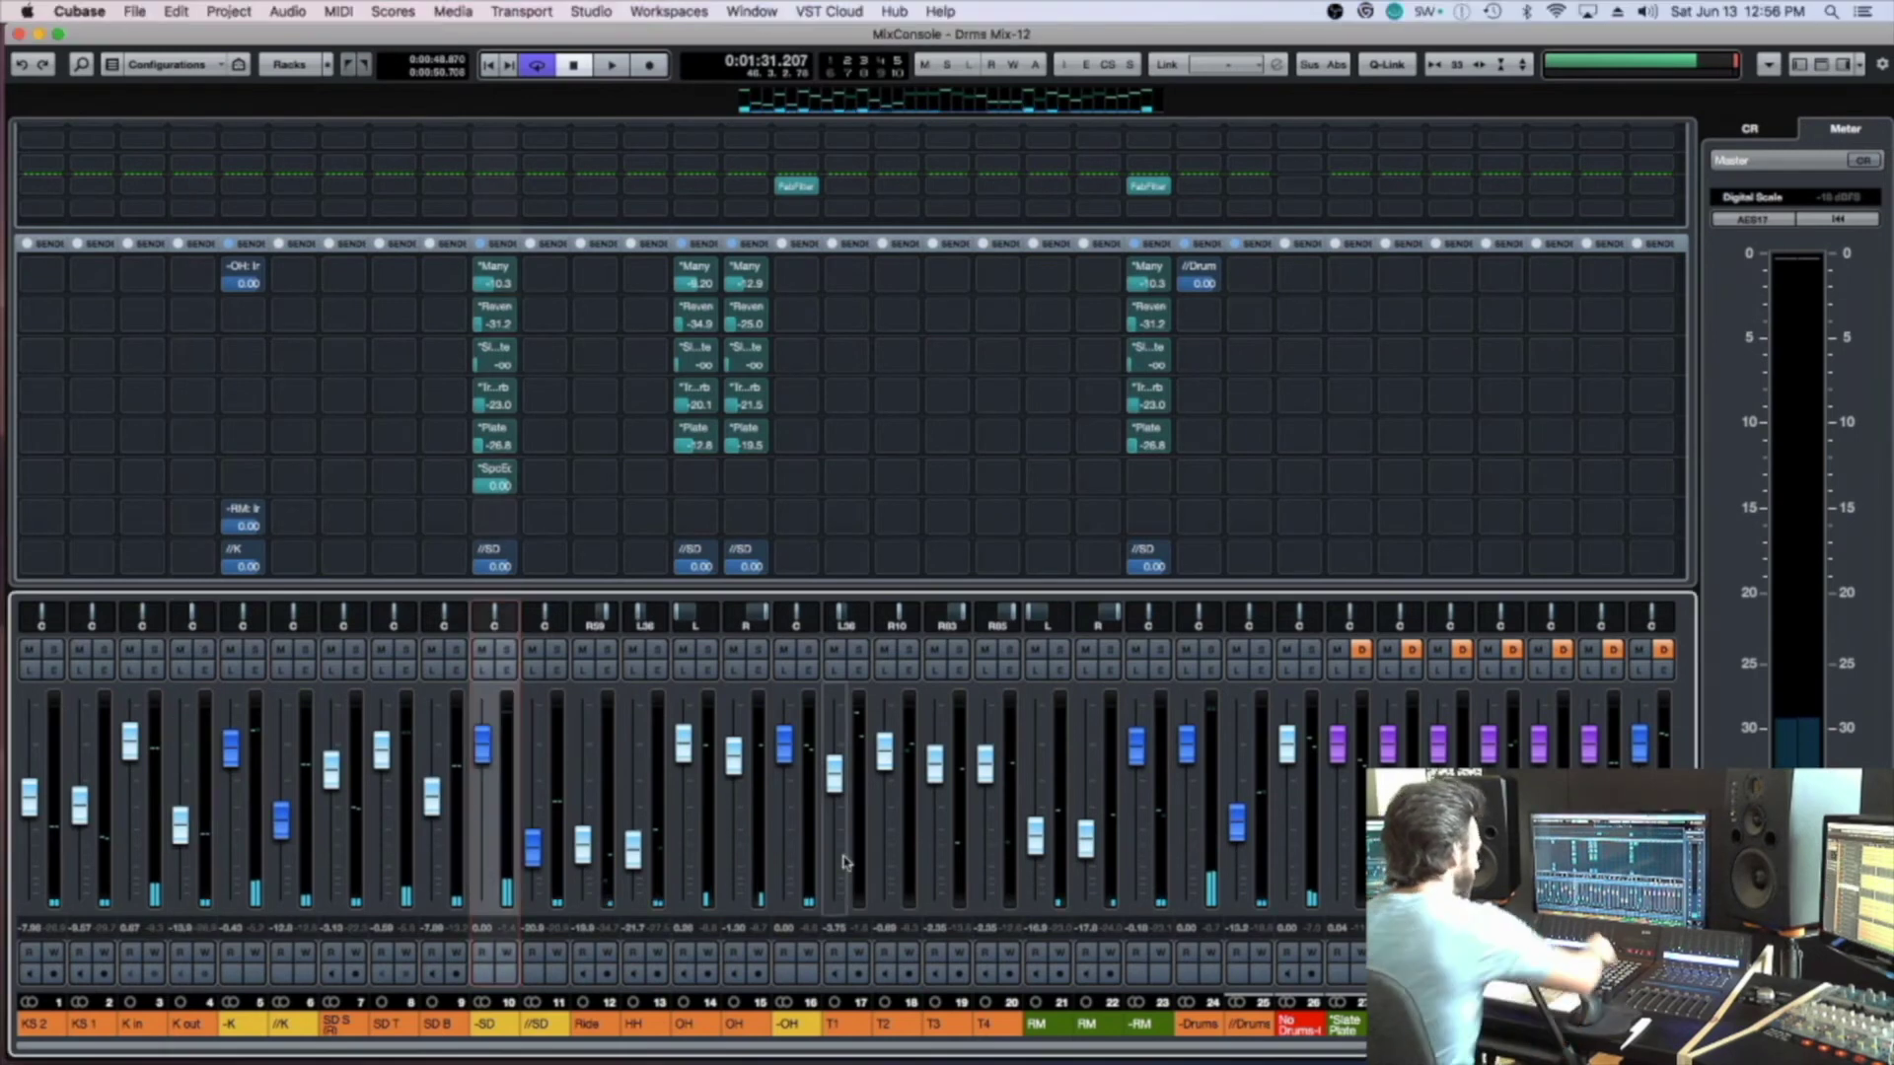
{"action": "key", "text": "space"}
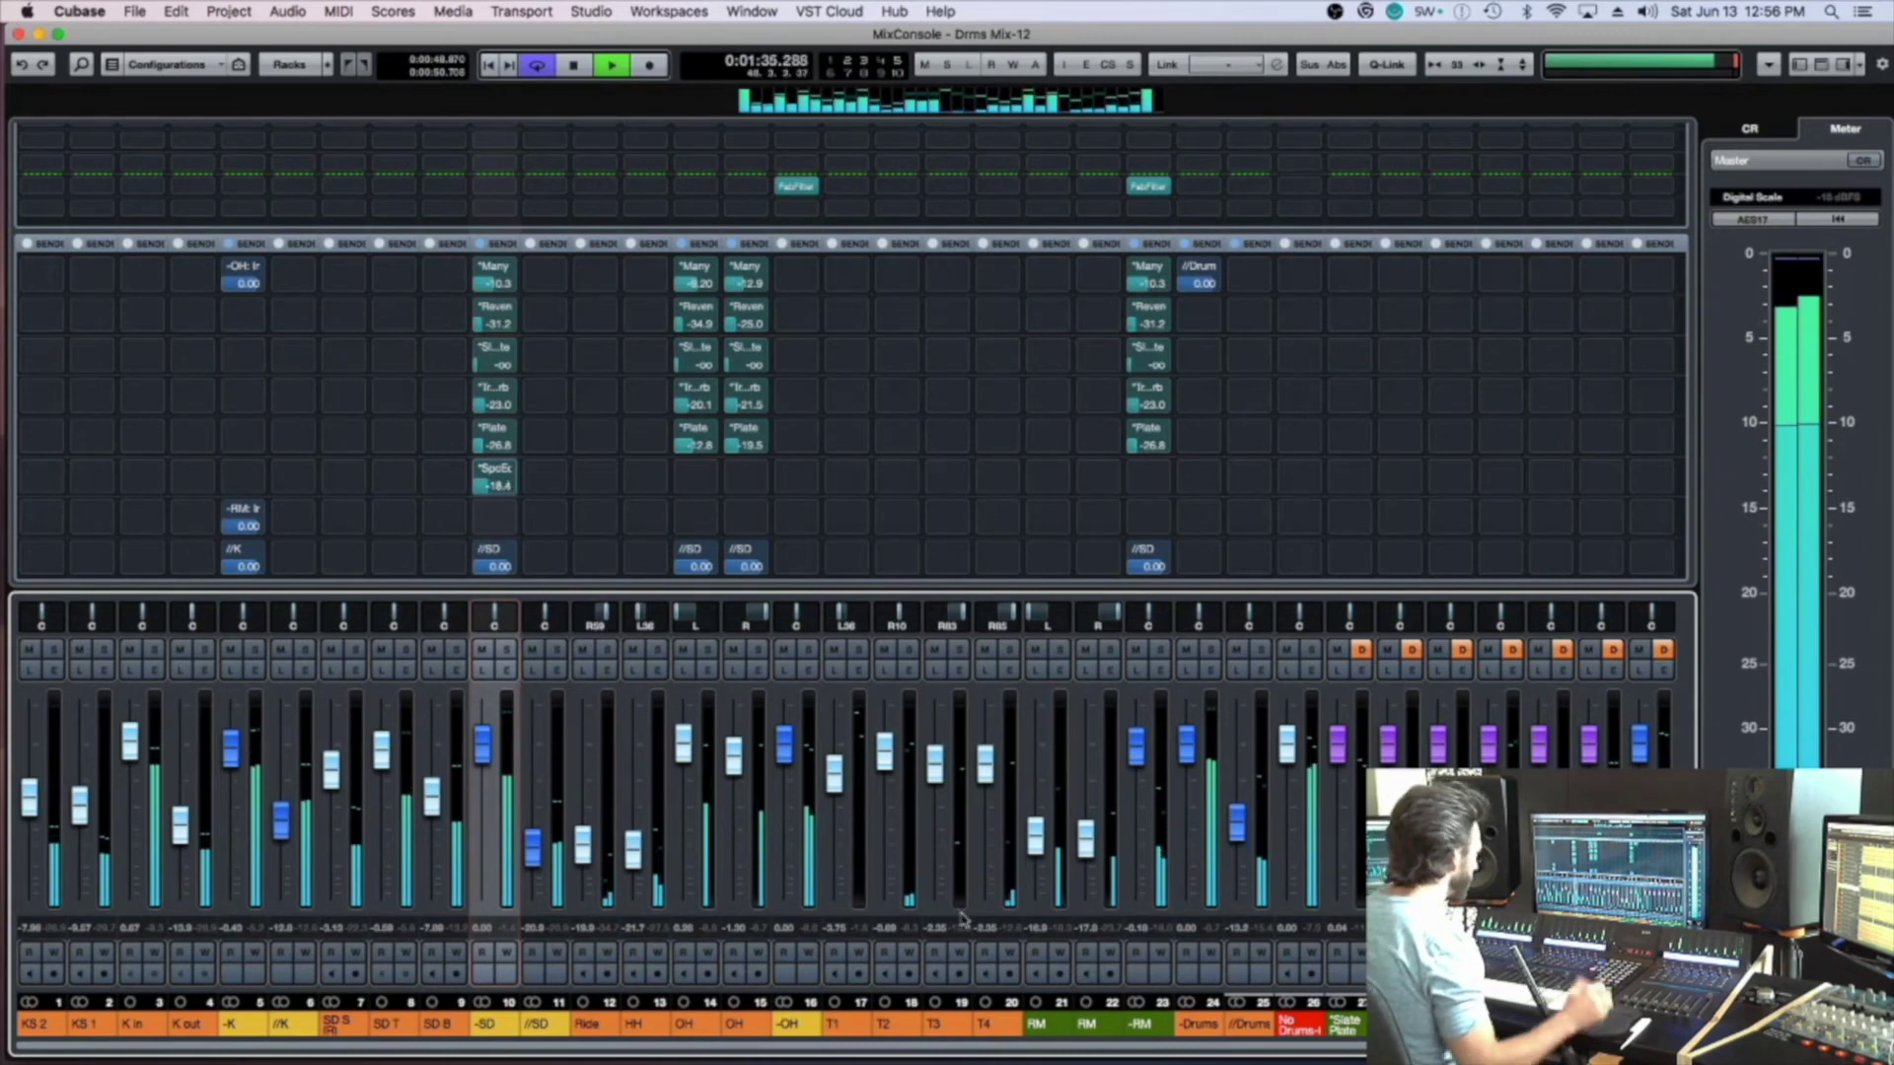
{"action": "key", "text": "space"}
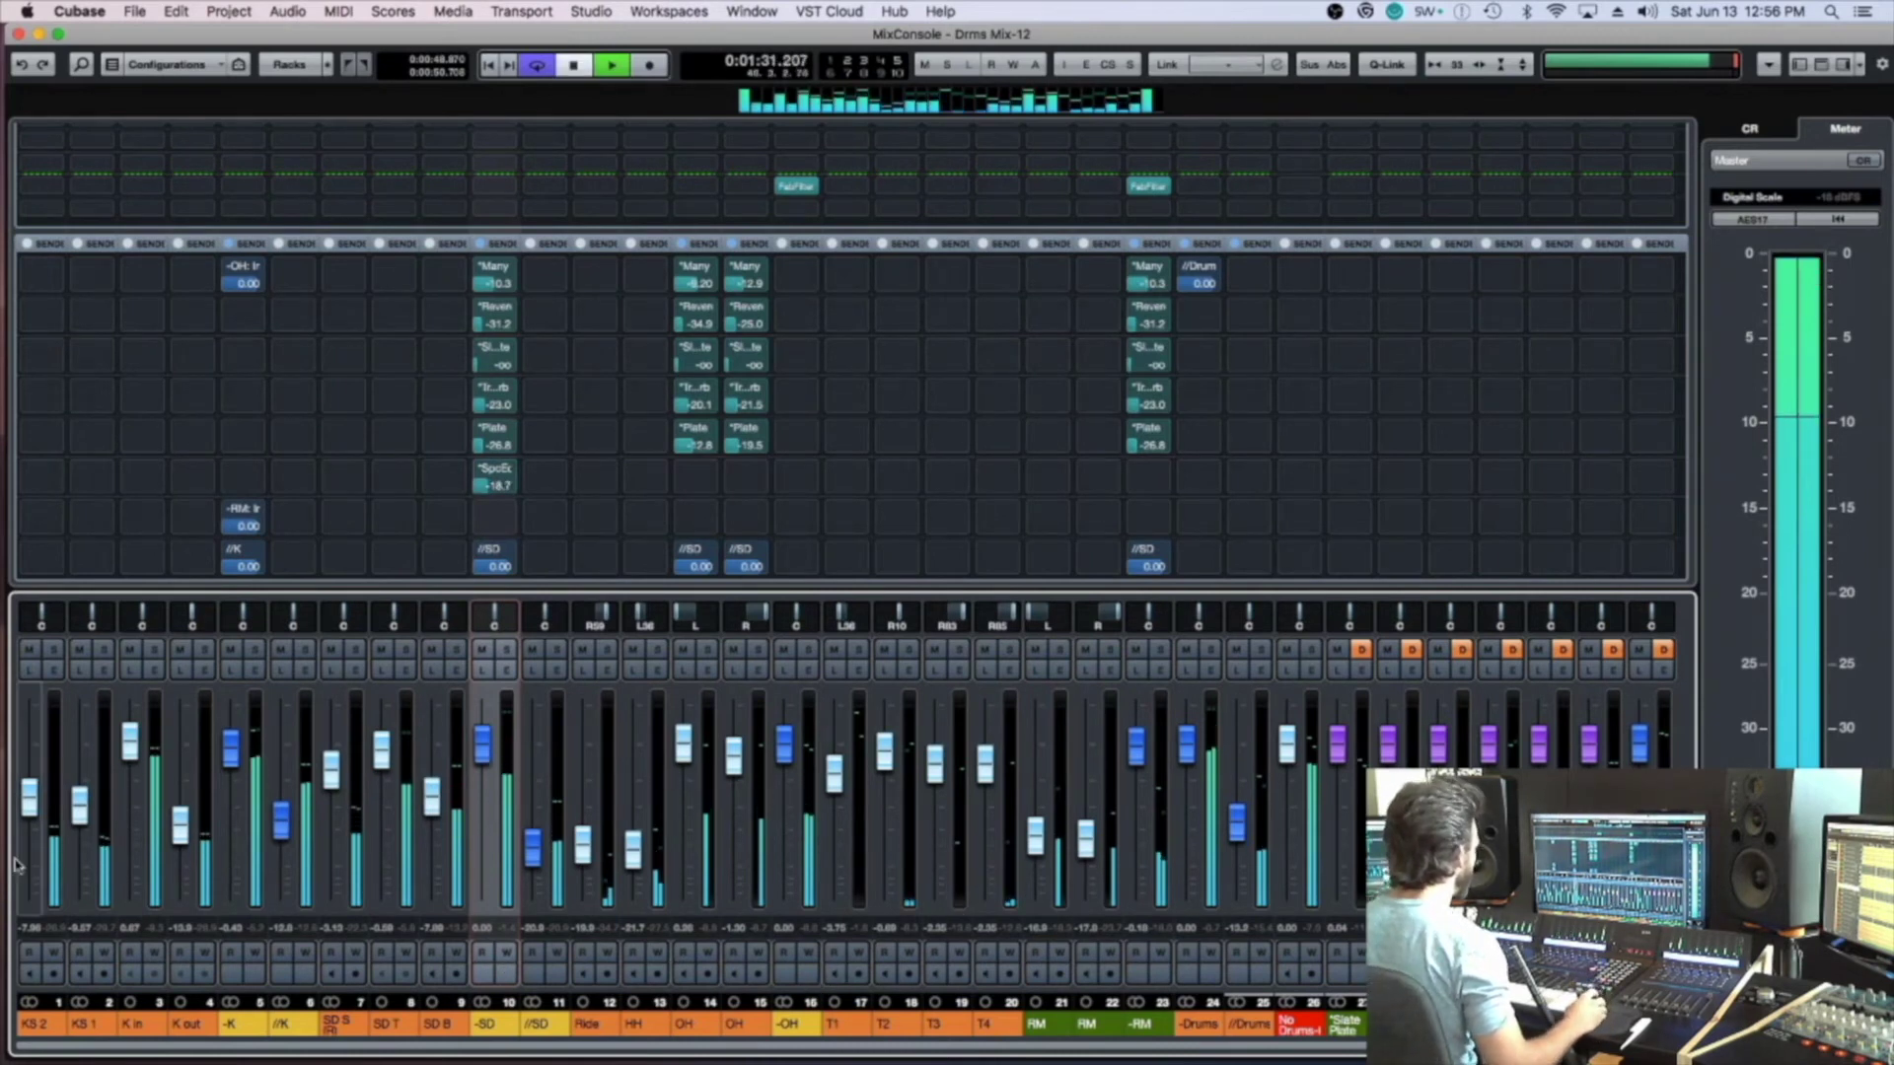
{"action": "left_click", "coordinate": [506, 650]}
{"action": "key", "text": "space"}
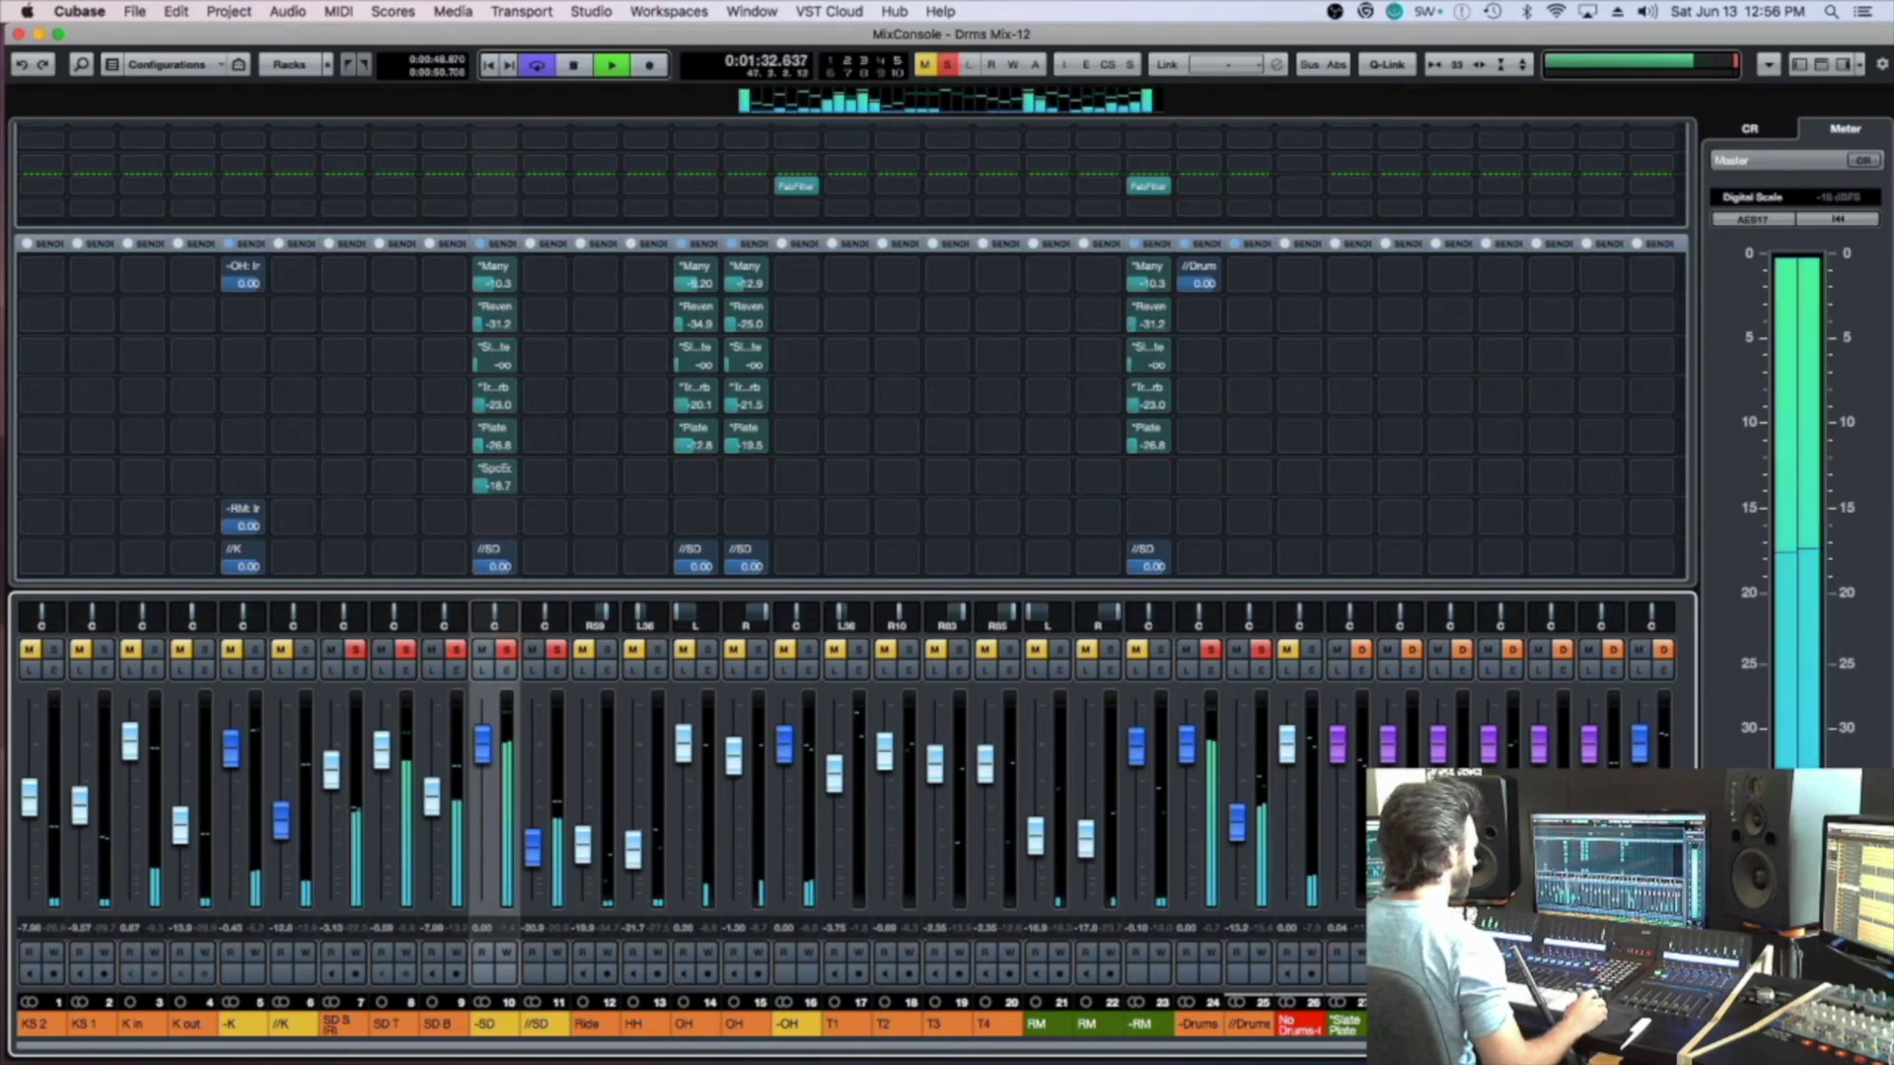
Enable the low-cut filter in the SpcEch channel's settings and set it to 200 Hz
{"action": "scroll", "coordinate": [1512, 735], "scroll_direction": "right", "scroll_amount": 2}
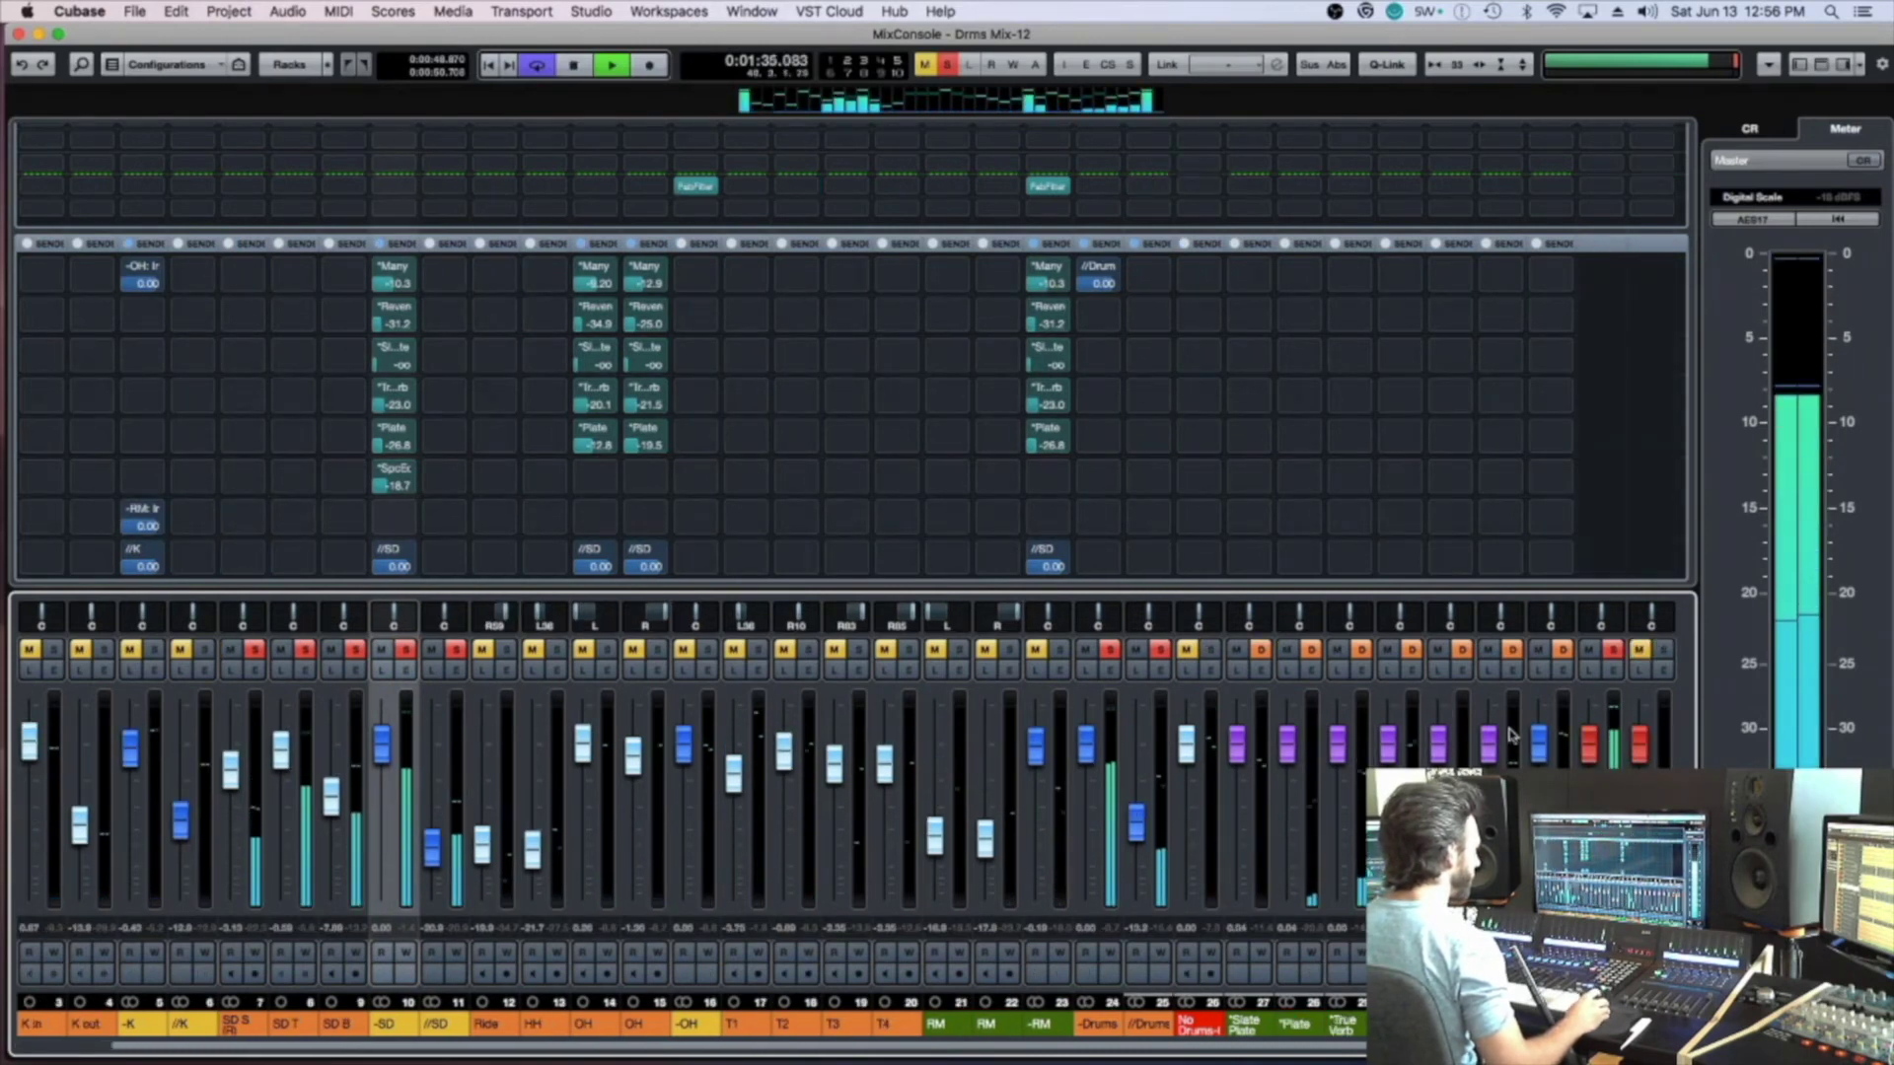
{"action": "left_click", "coordinate": [1512, 669]}
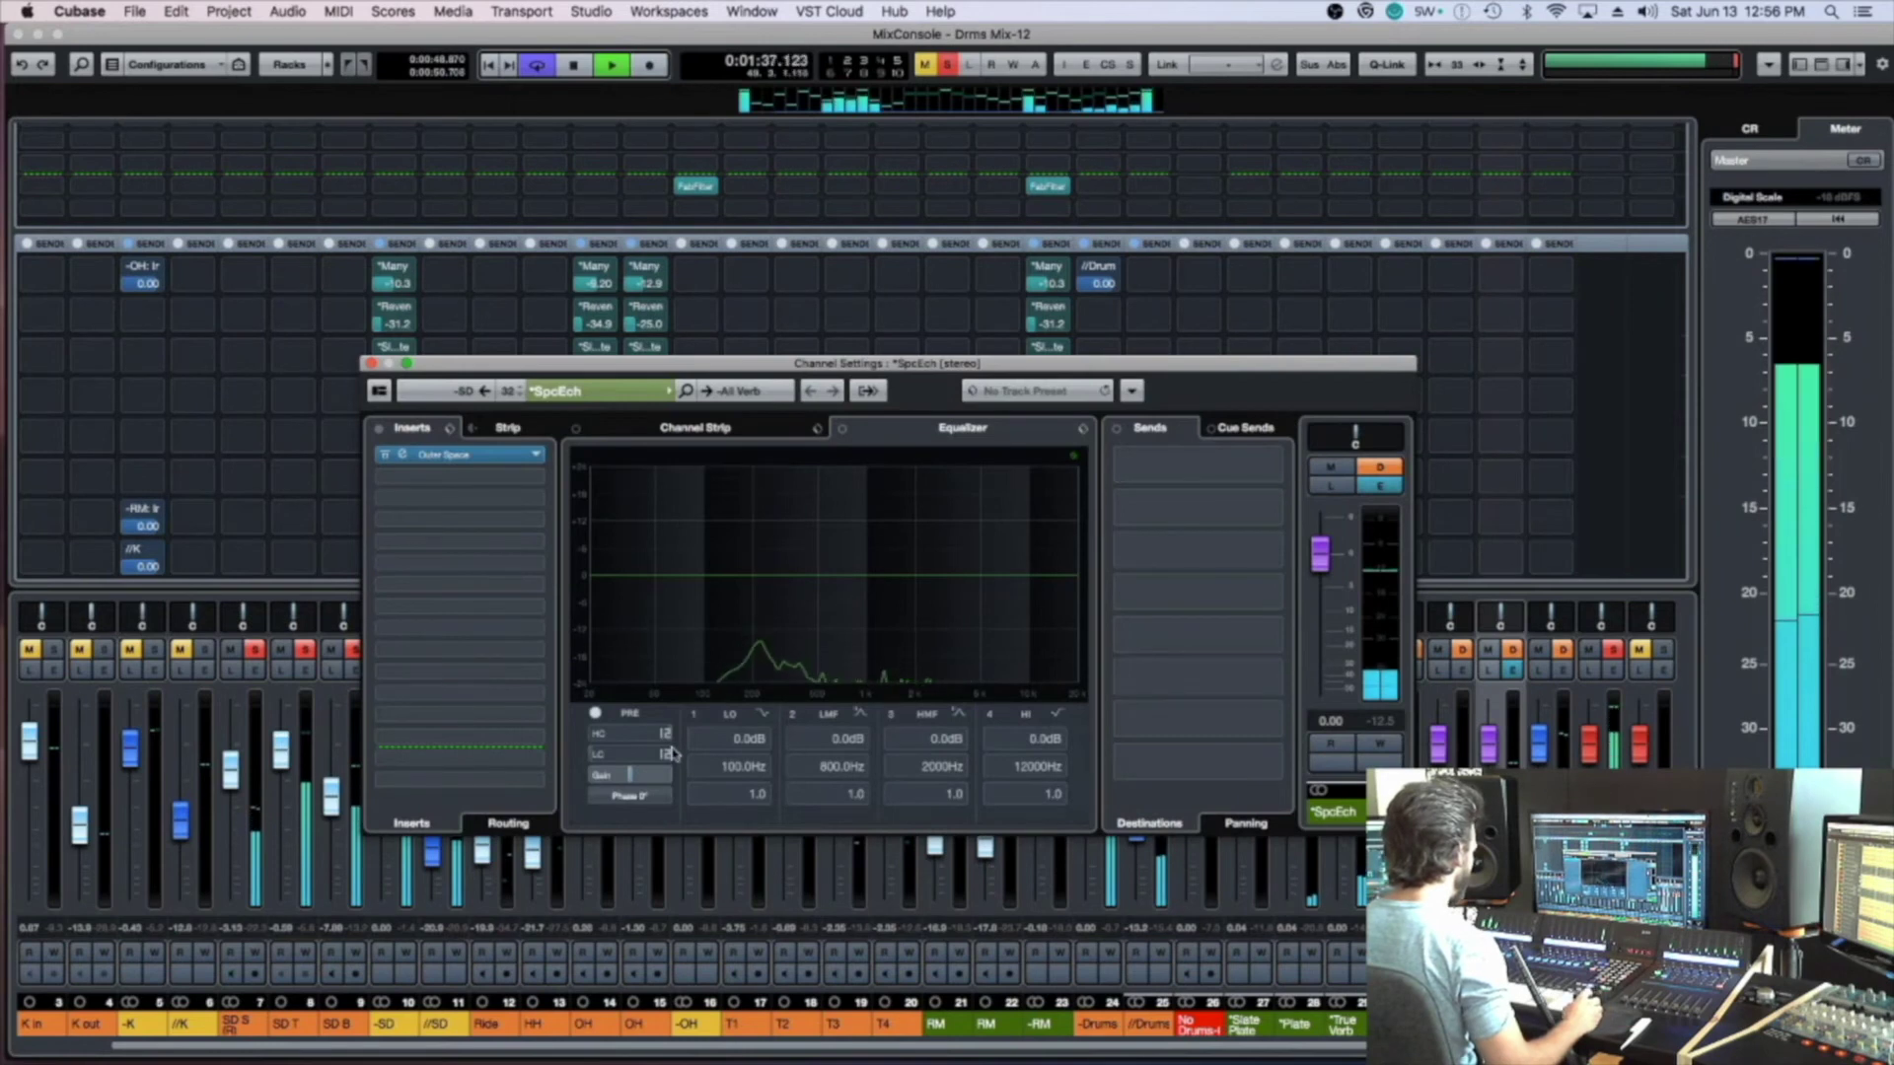
{"action": "left_click", "coordinate": [598, 756]}
{"action": "double_click", "coordinate": [629, 756]}
{"action": "type", "text": "200"}
{"action": "key", "text": "Return"}
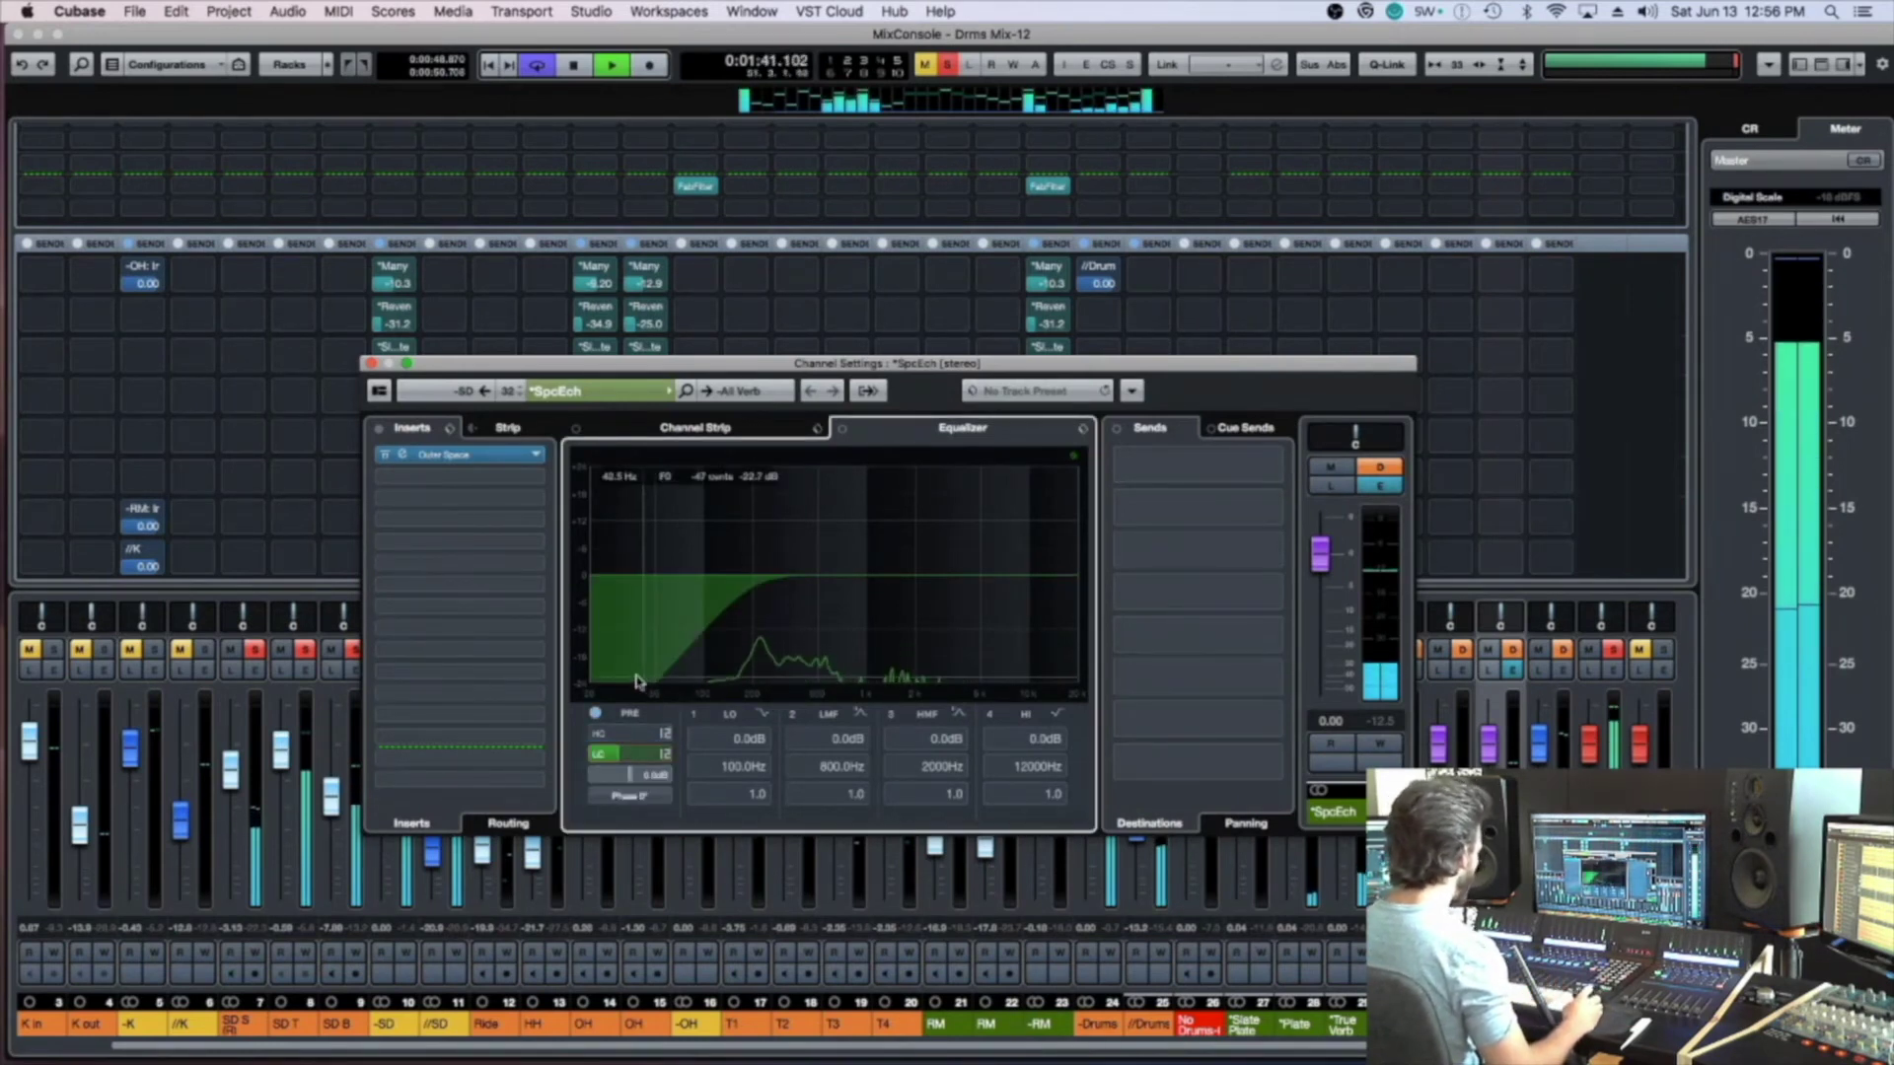
Show the -SD channel's settings, raise its SpcEch send to about -6.86 dB and close the settings
{"action": "left_click", "coordinate": [316, 720]}
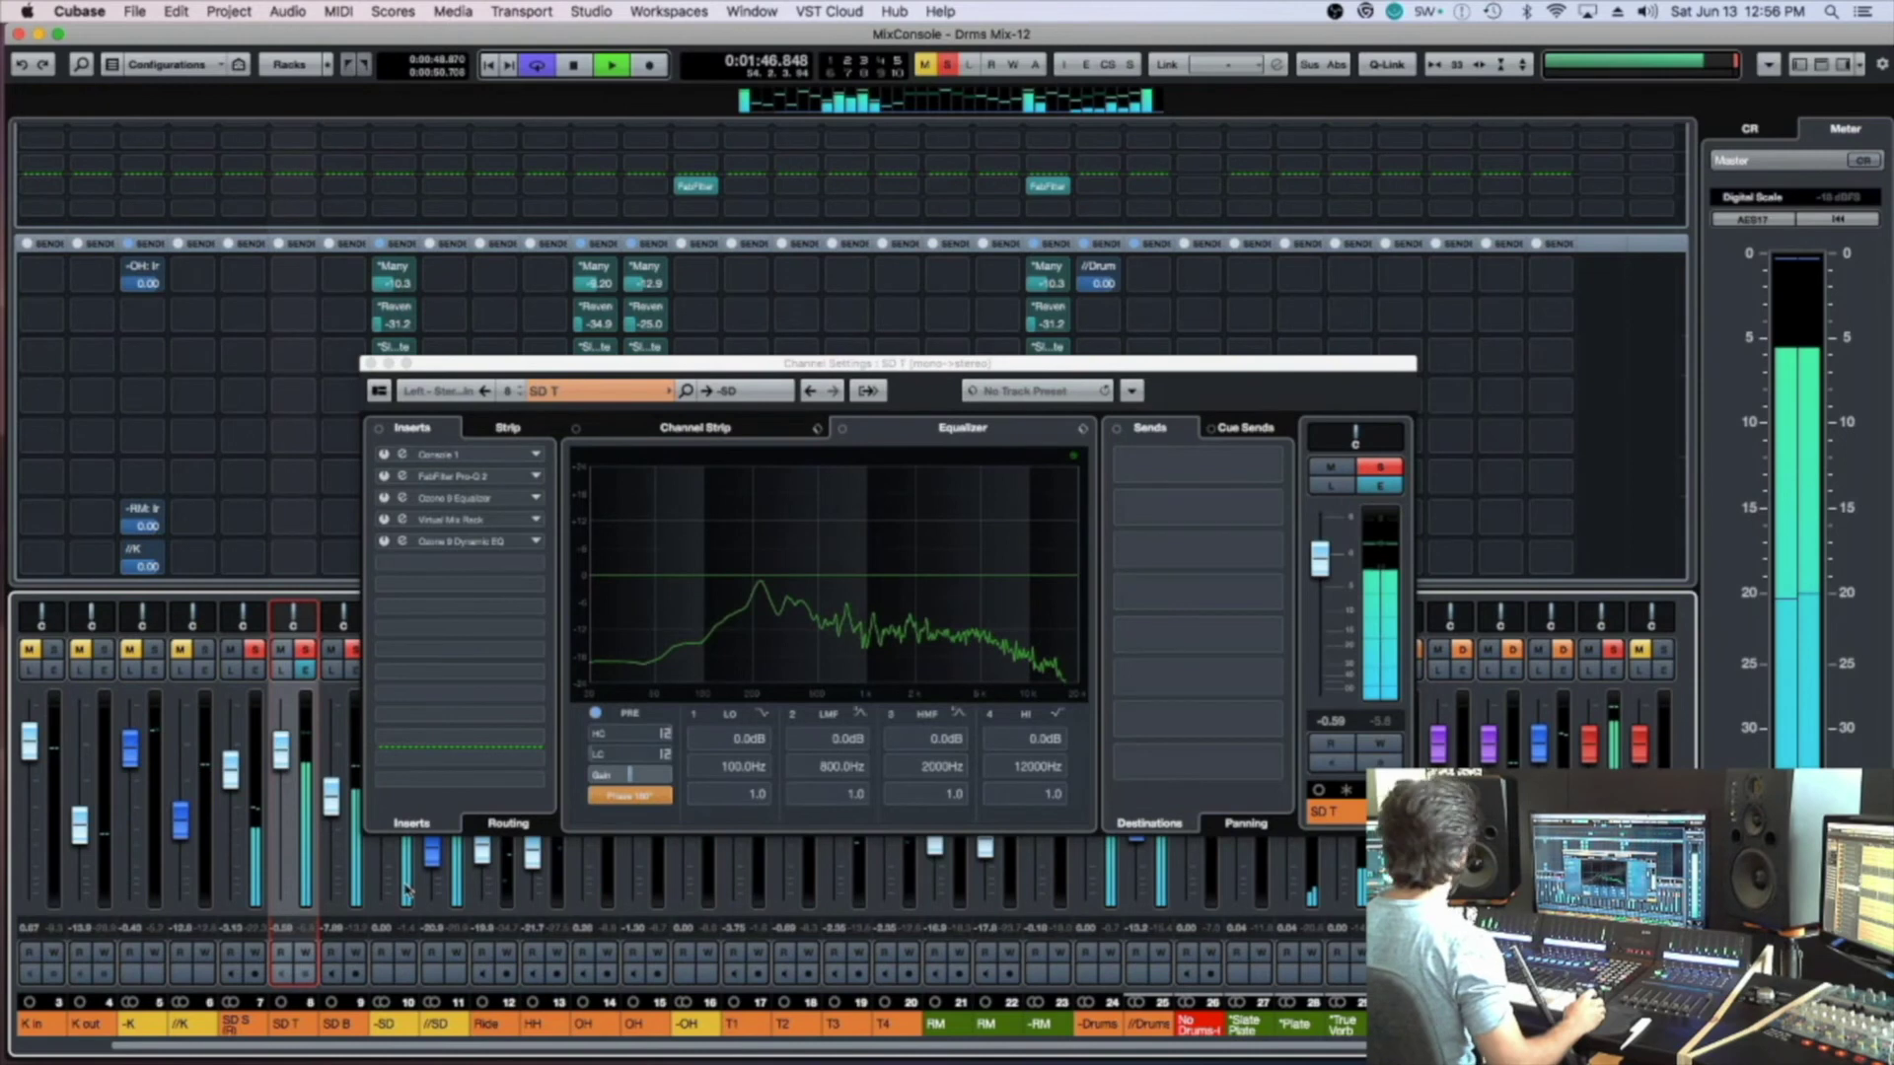
{"action": "left_click", "coordinate": [392, 848]}
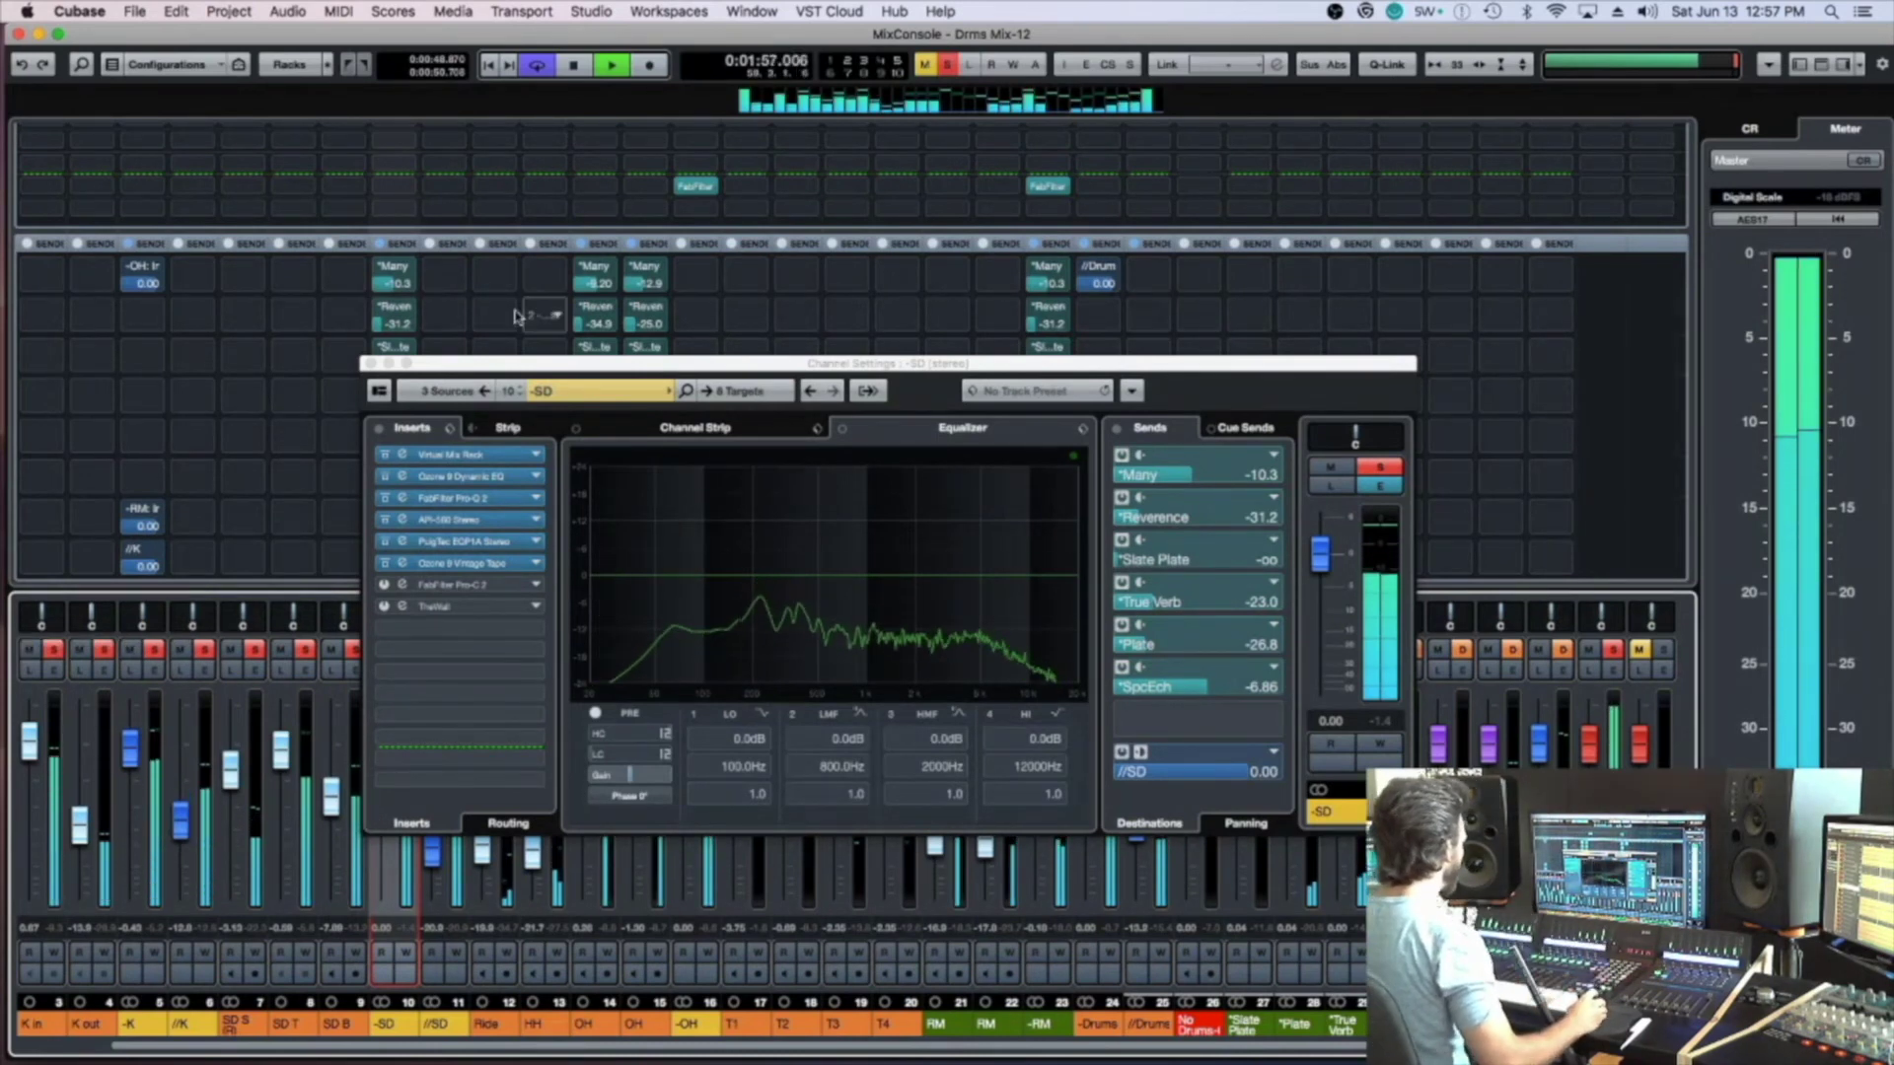
{"action": "left_click", "coordinate": [371, 363]}
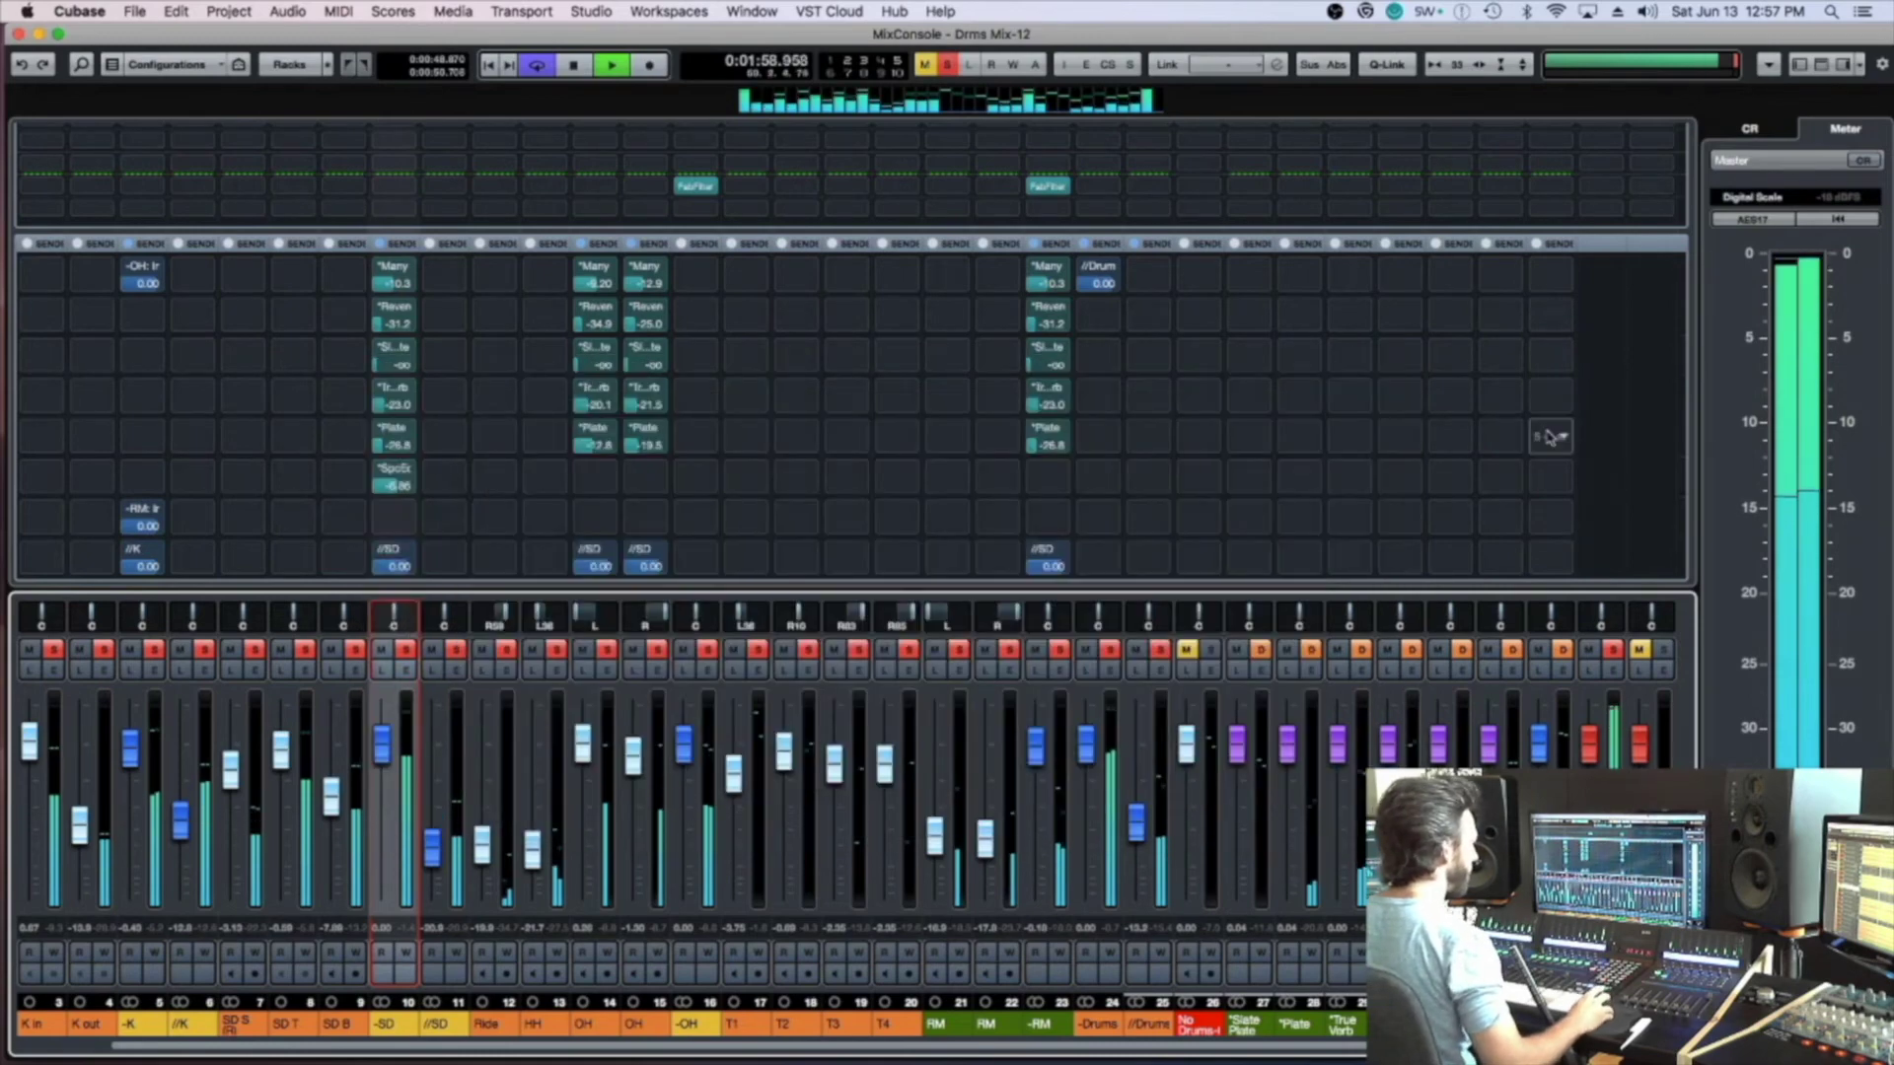
Insert Decapitator in the SpcEch channel's second insert slot, set its style to P and restart playback
{"action": "scroll", "coordinate": [1558, 437], "scroll_direction": "up", "scroll_amount": 8}
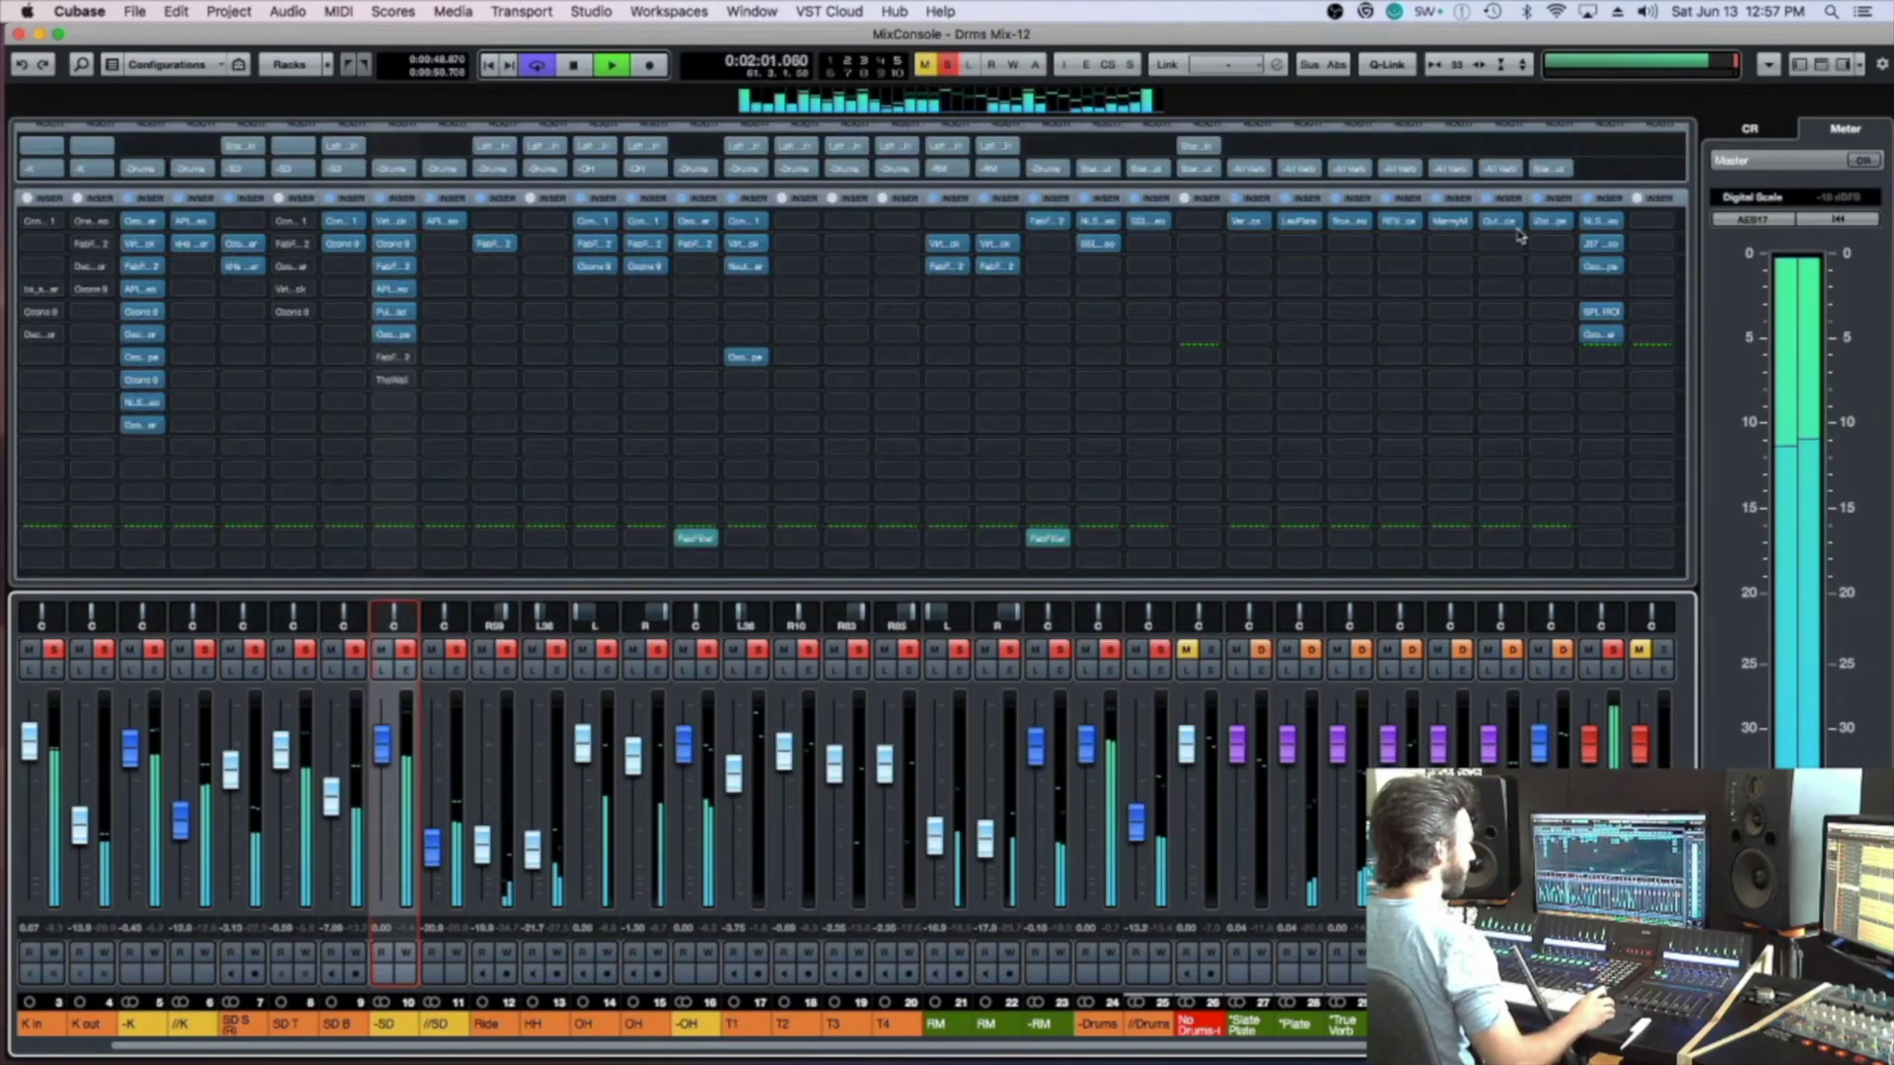
{"action": "left_click", "coordinate": [1512, 249]}
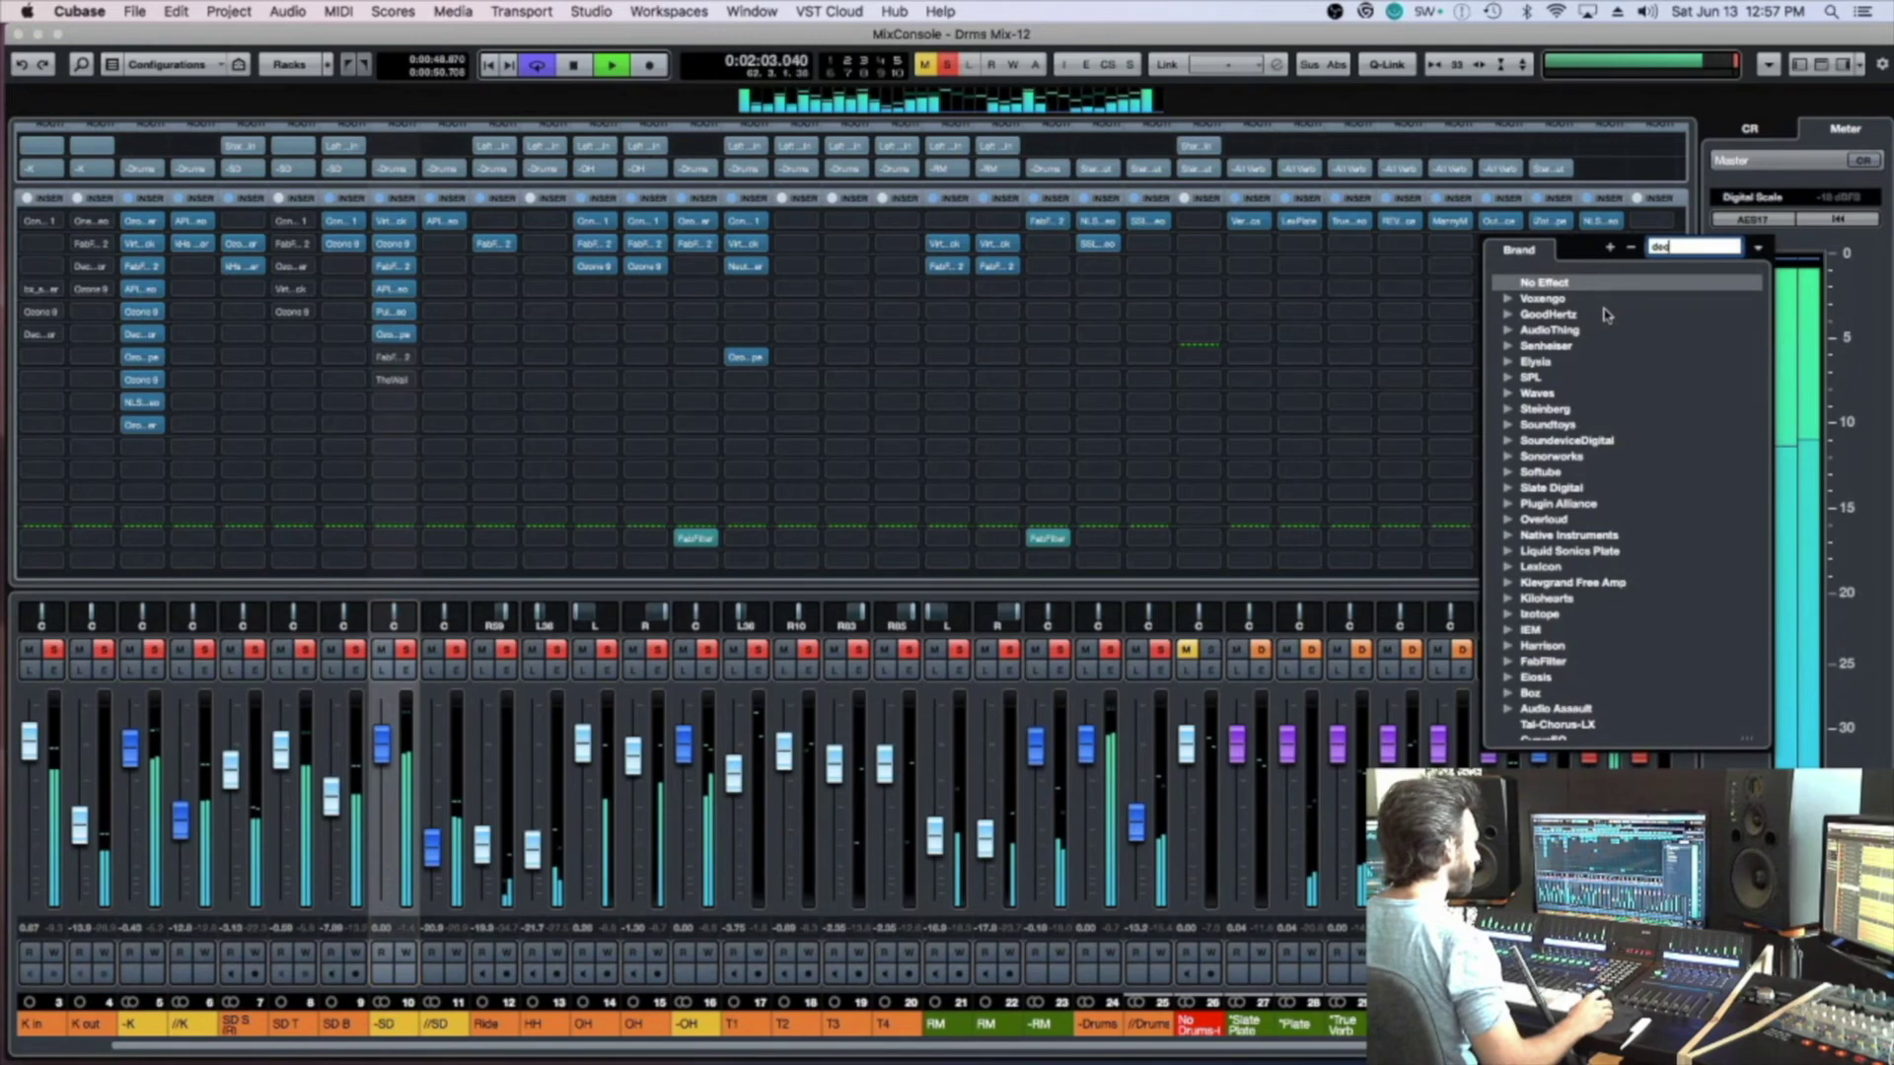
{"action": "type", "text": "dec"}
{"action": "left_click", "coordinate": [1578, 345]}
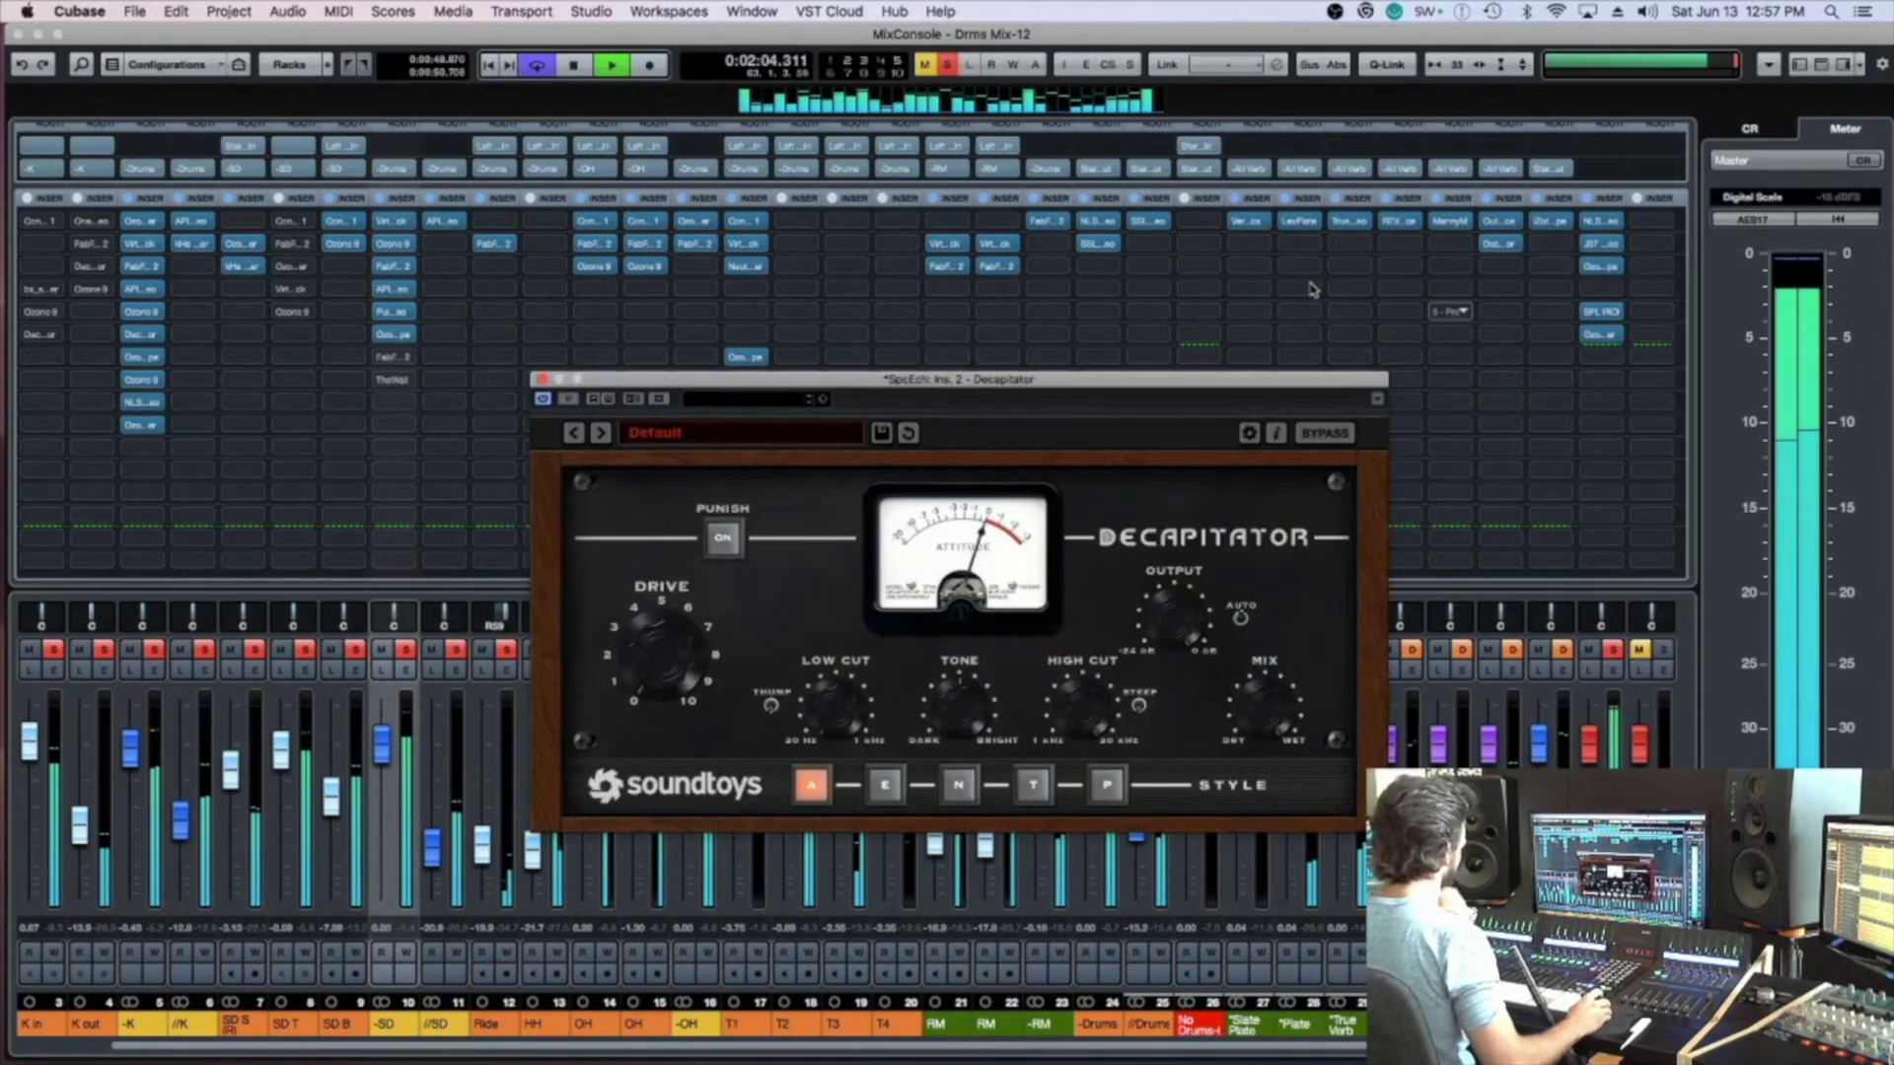
{"action": "key", "text": "space"}
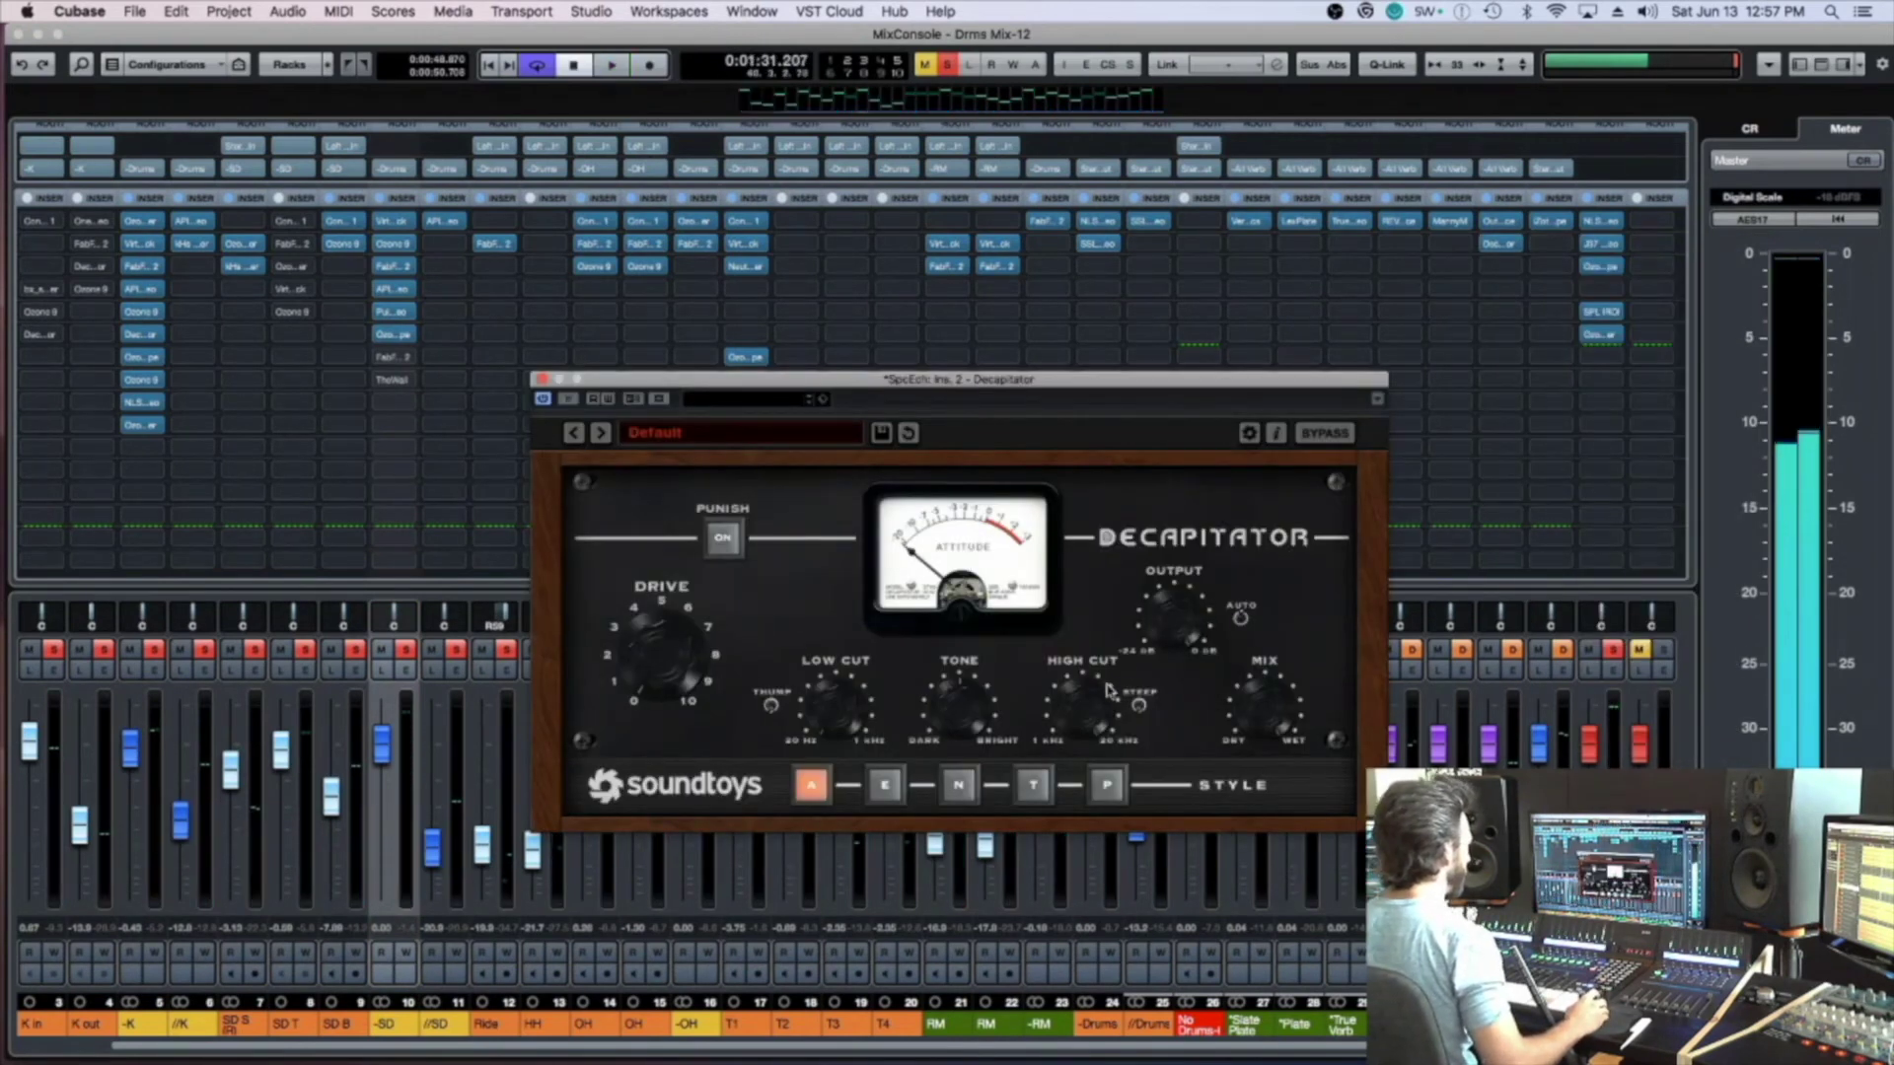
{"action": "left_click", "coordinate": [1105, 784]}
{"action": "key", "text": "space"}
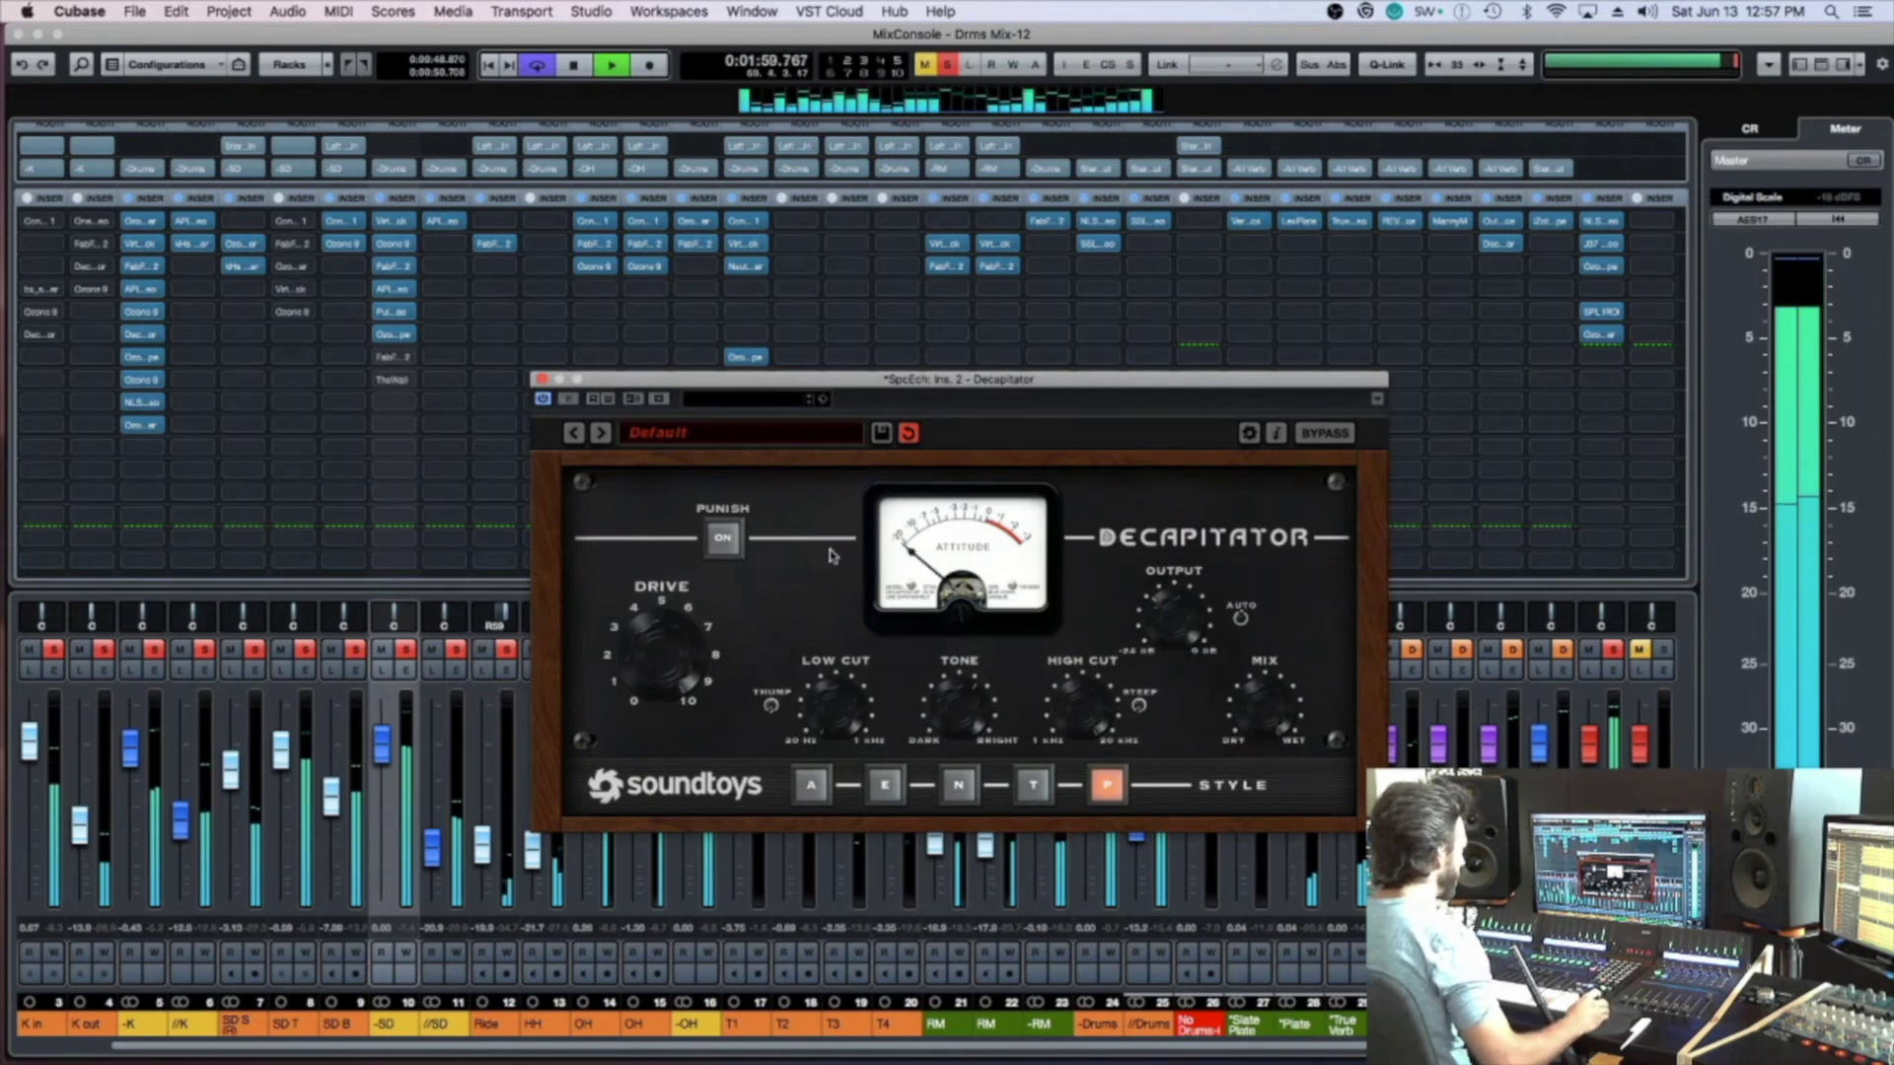
Try Decapitator's Punish mode while playing from after the one-minute mark, and switch it off again
{"action": "left_click", "coordinate": [723, 539]}
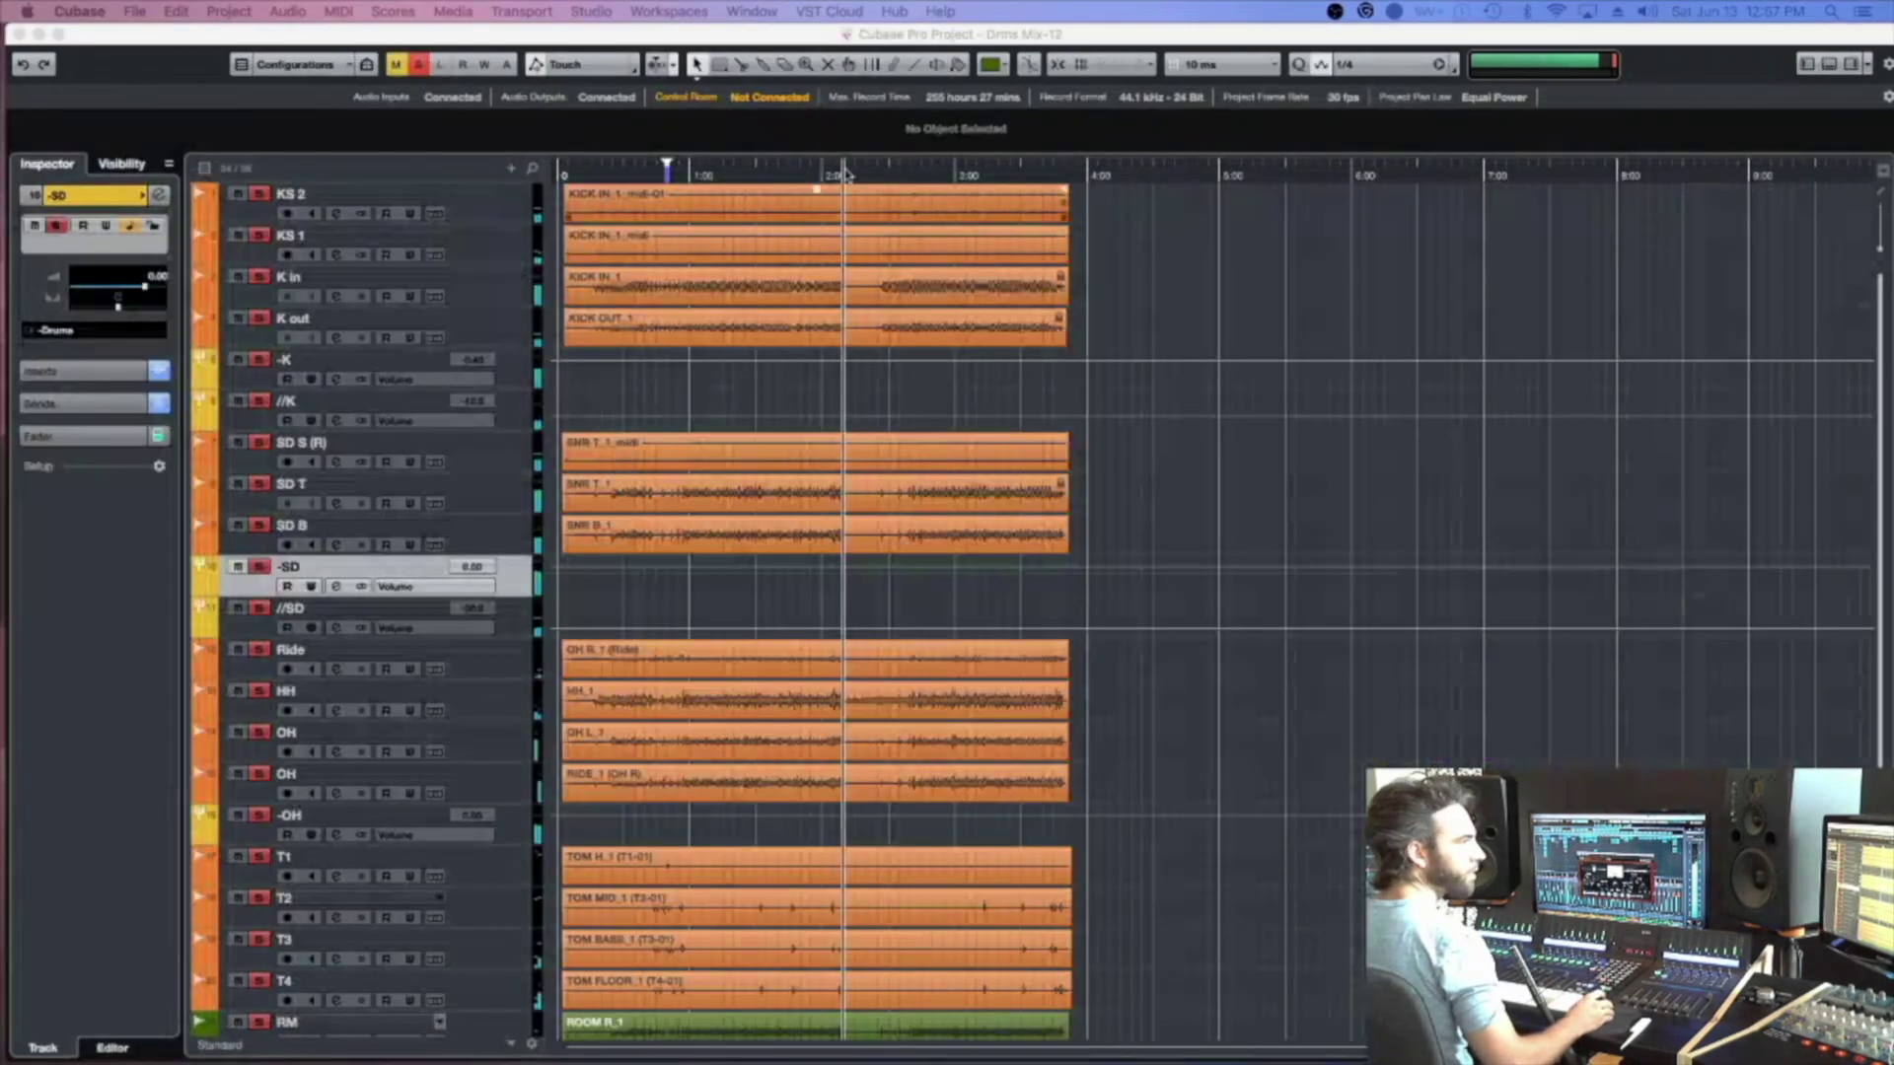
{"action": "left_click", "coordinate": [732, 174]}
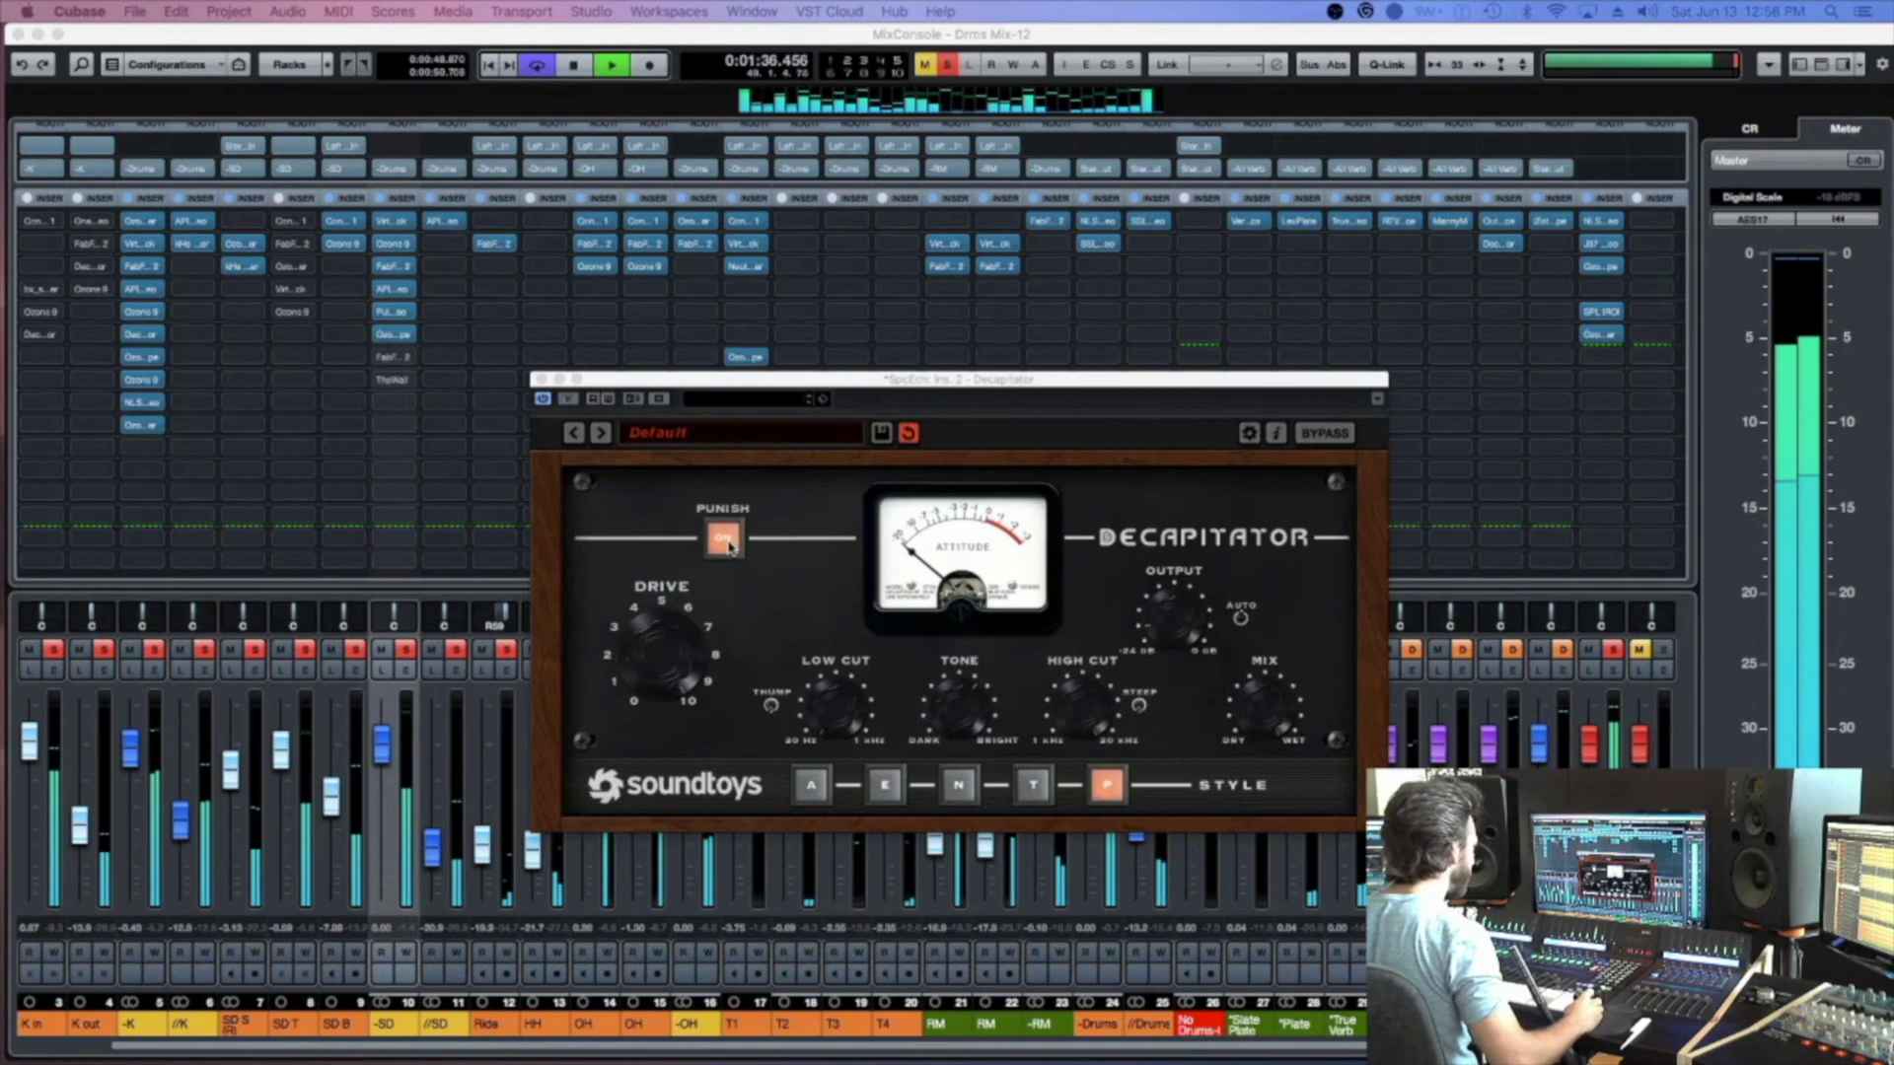
{"action": "left_click", "coordinate": [726, 541]}
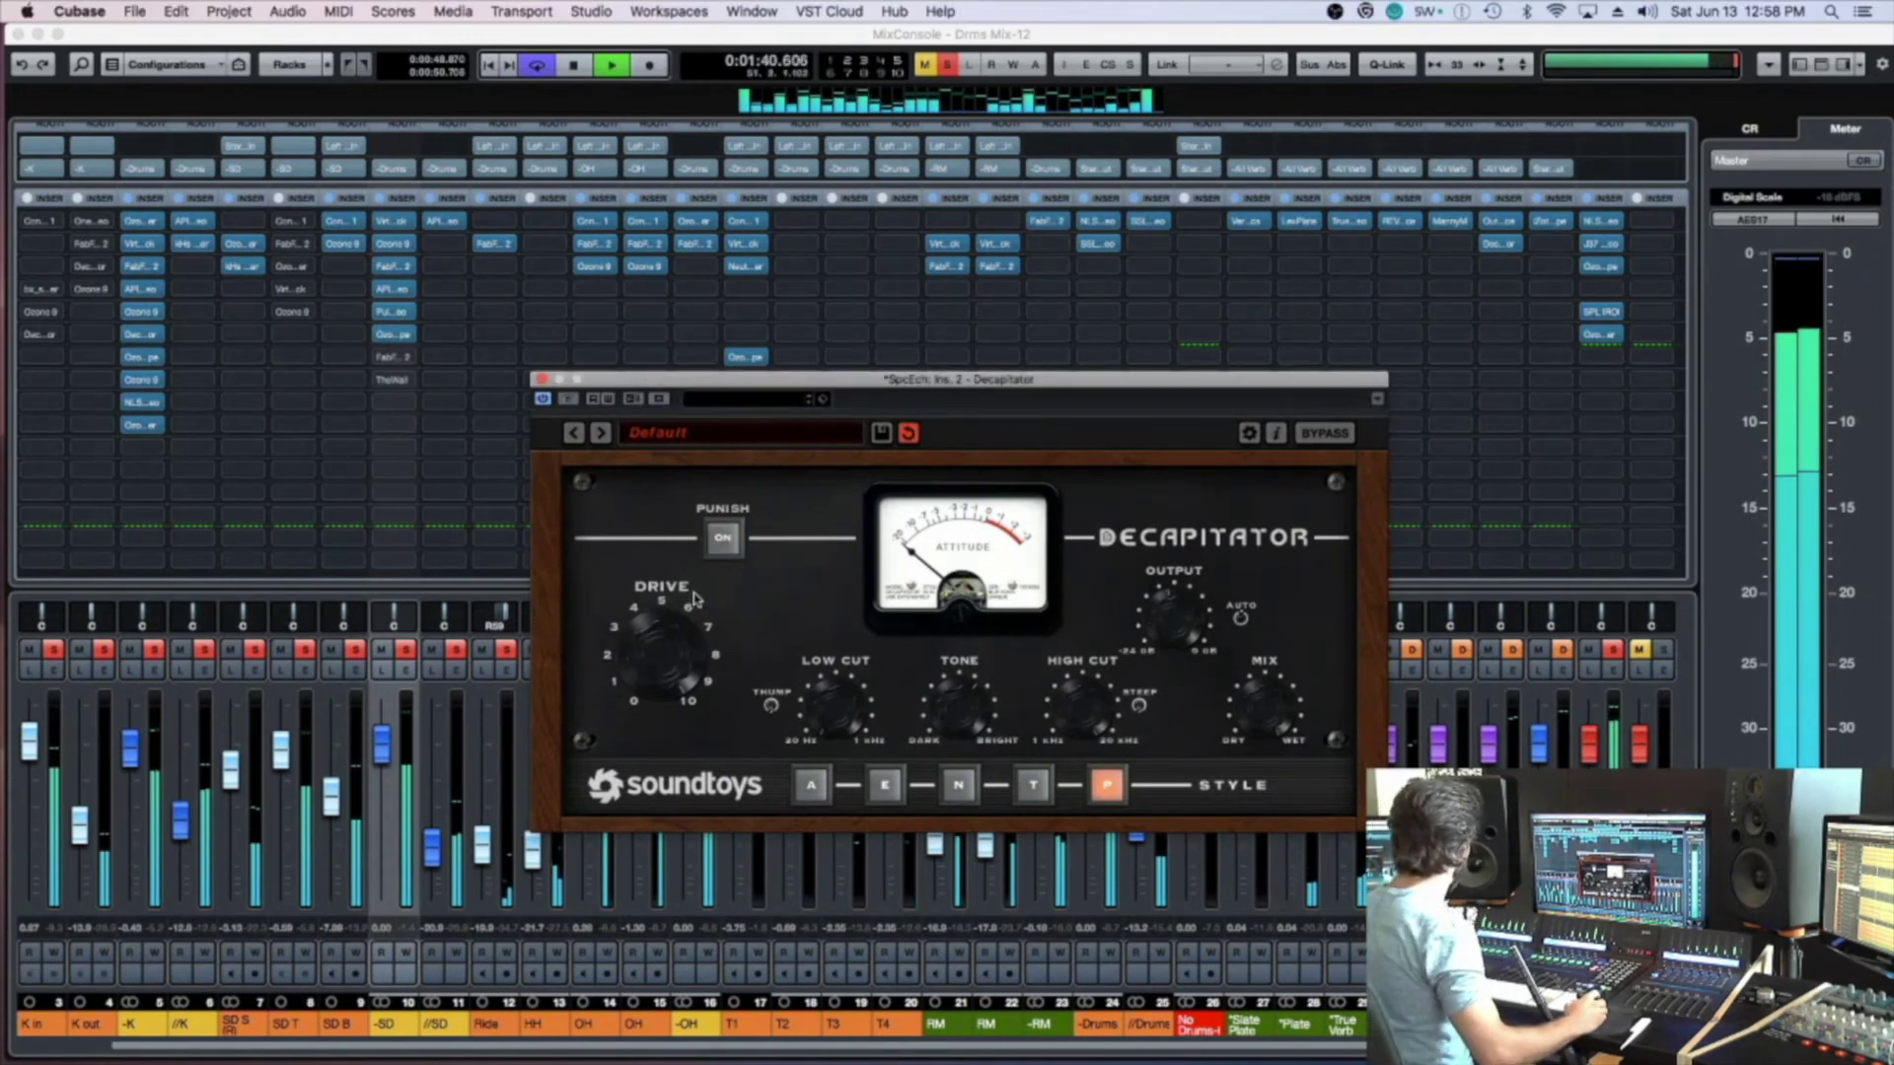
Adjust Decapitator's Drive on the SpcEch channel while listening and close the plug-in window
{"action": "scroll", "coordinate": [325, 394], "scroll_direction": "down", "scroll_amount": 5}
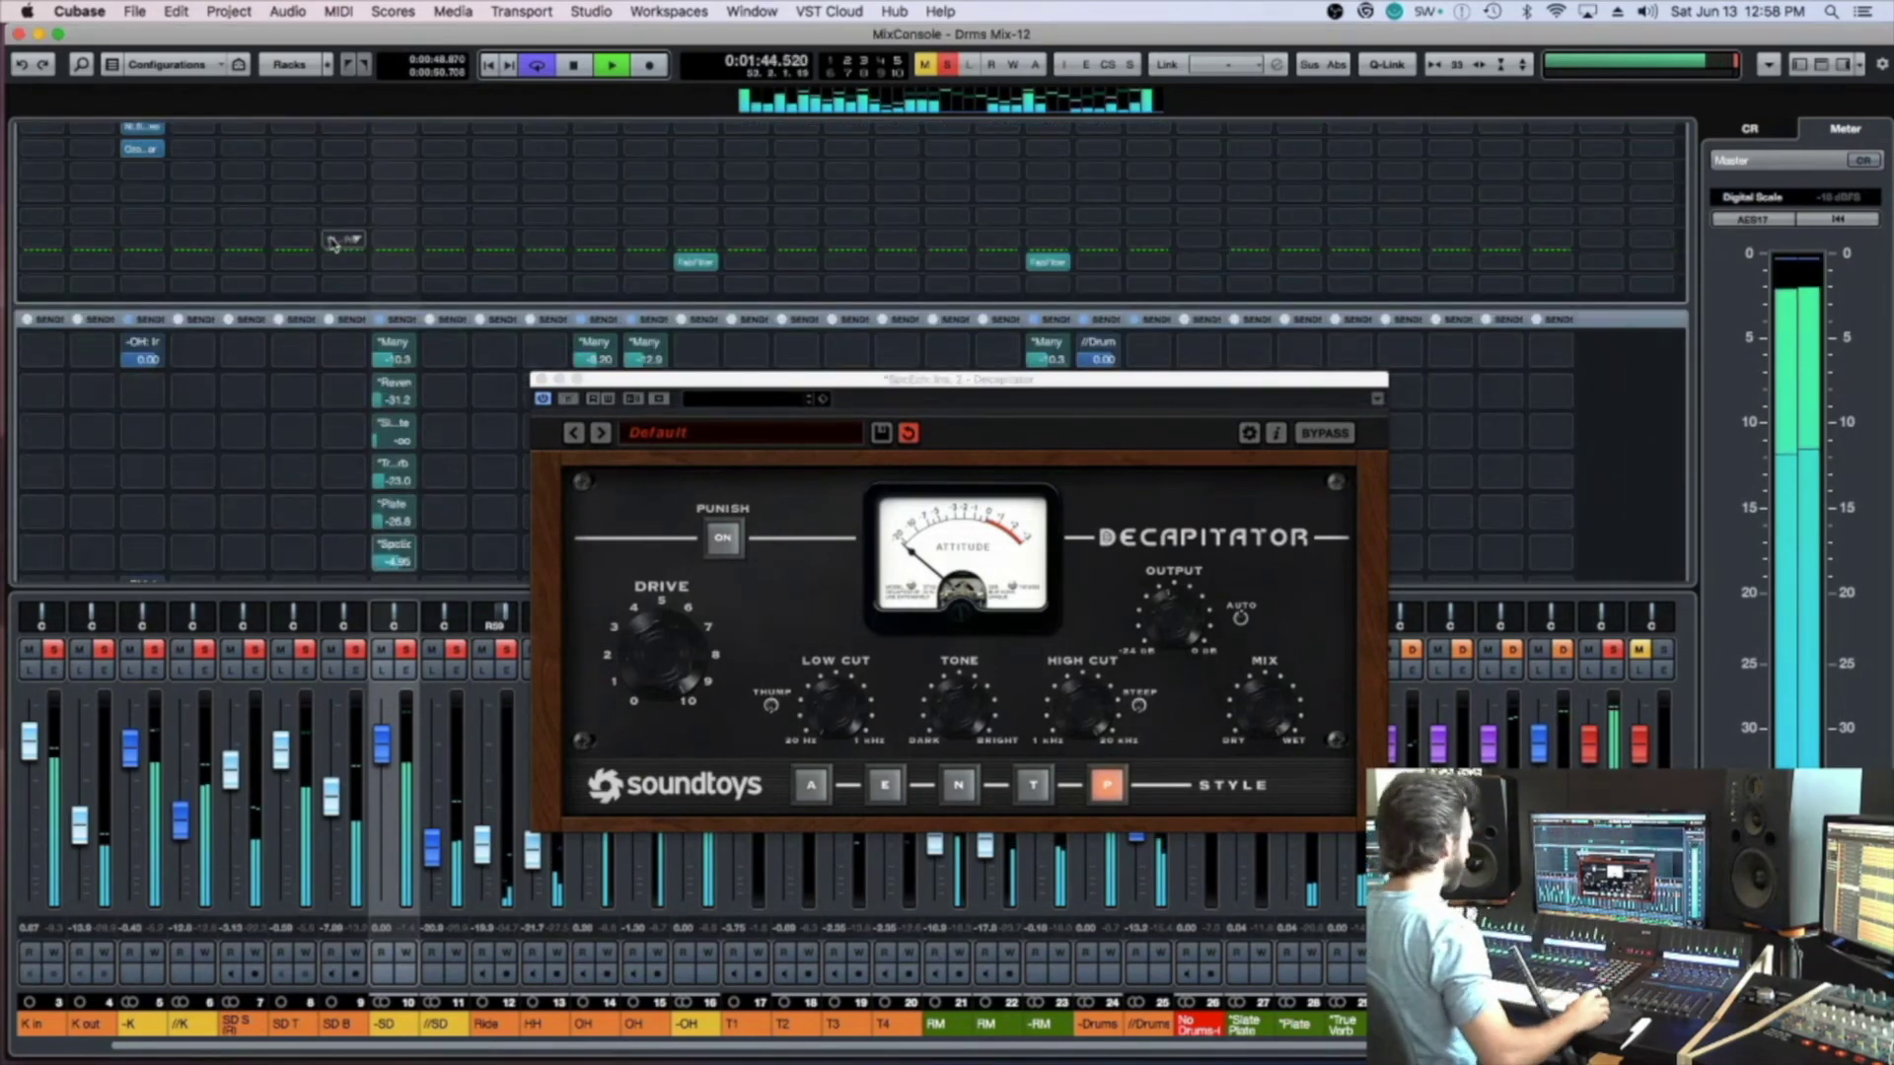
{"action": "left_click", "coordinate": [686, 637]}
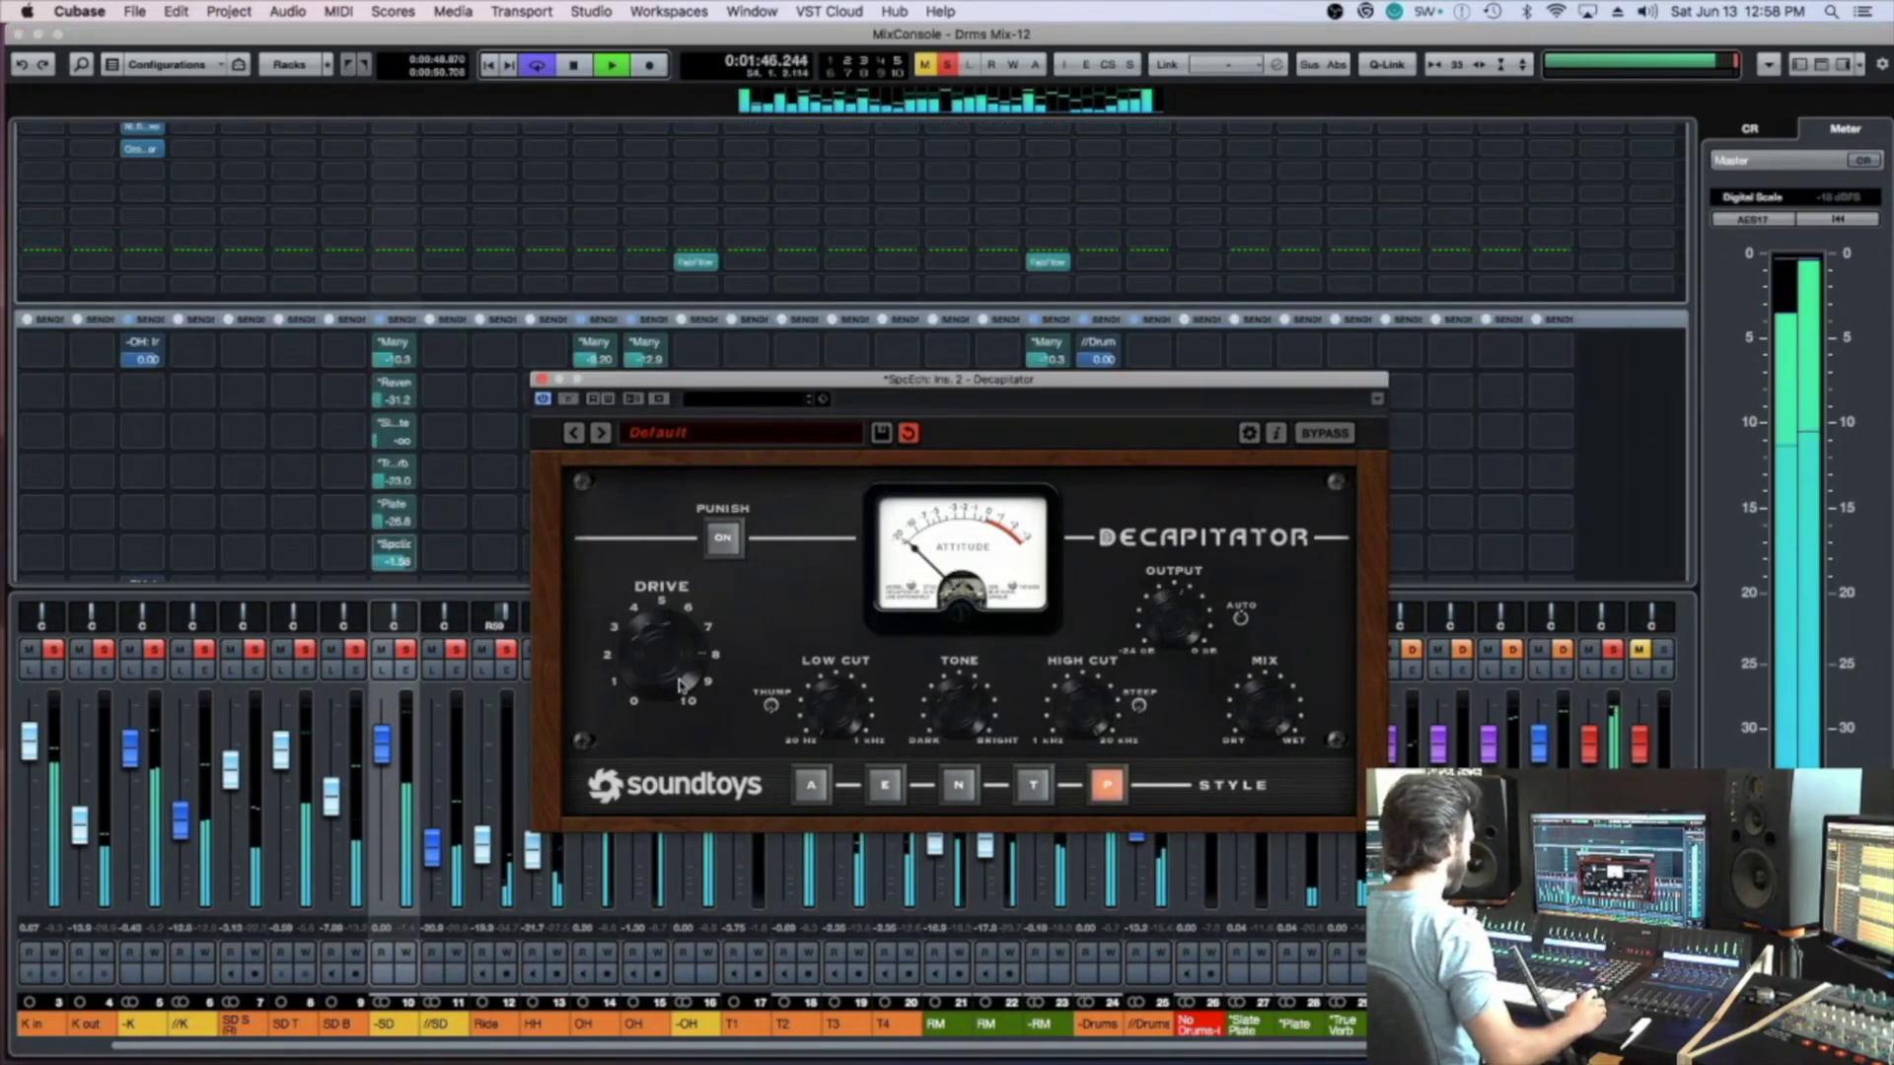
{"action": "mouse_move", "coordinate": [658, 676]}
{"action": "left_mouse_down"}
{"action": "mouse_move", "coordinate": [655, 650]}
{"action": "mouse_move", "coordinate": [655, 666]}
{"action": "left_mouse_up"}
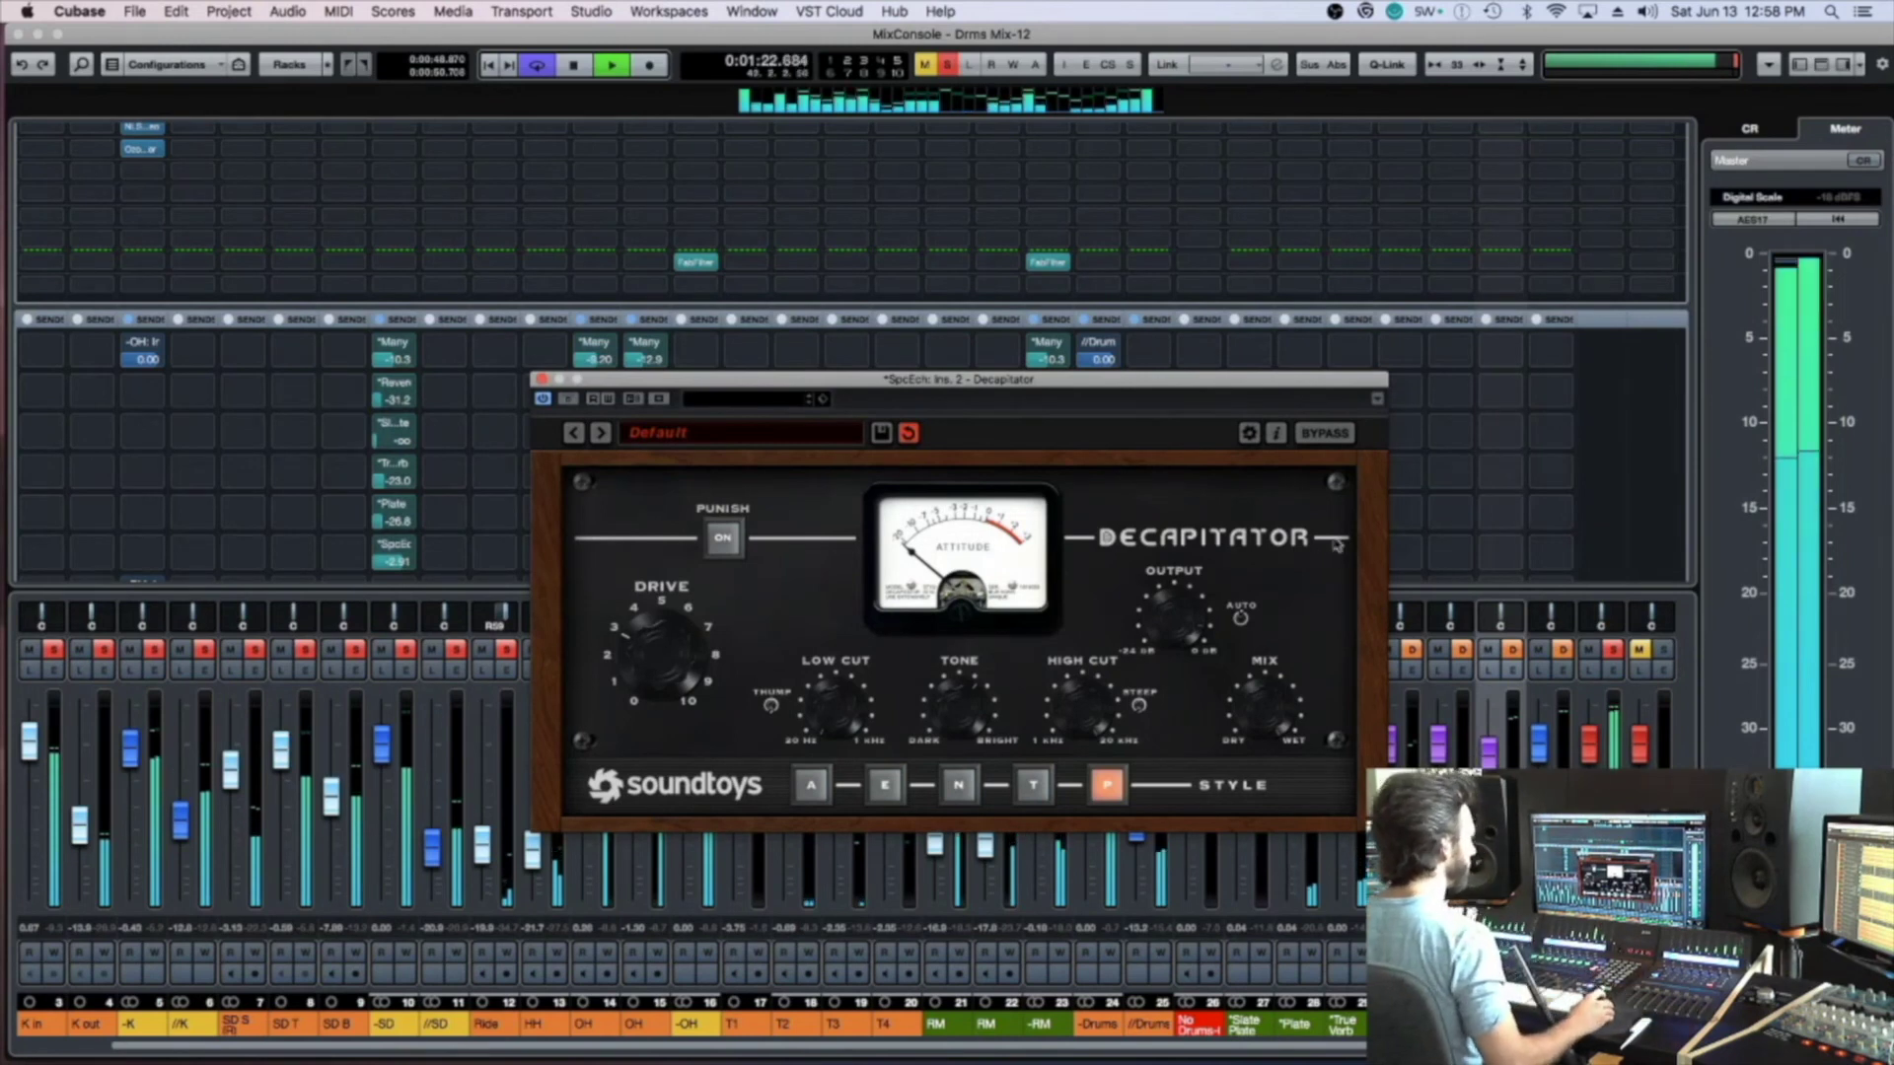
{"action": "key", "text": "super+w"}
Add a narrow LMF band with Q 12 to the SpcEch equalizer and sweep it to 877.9 Hz
{"action": "left_click", "coordinate": [1512, 670]}
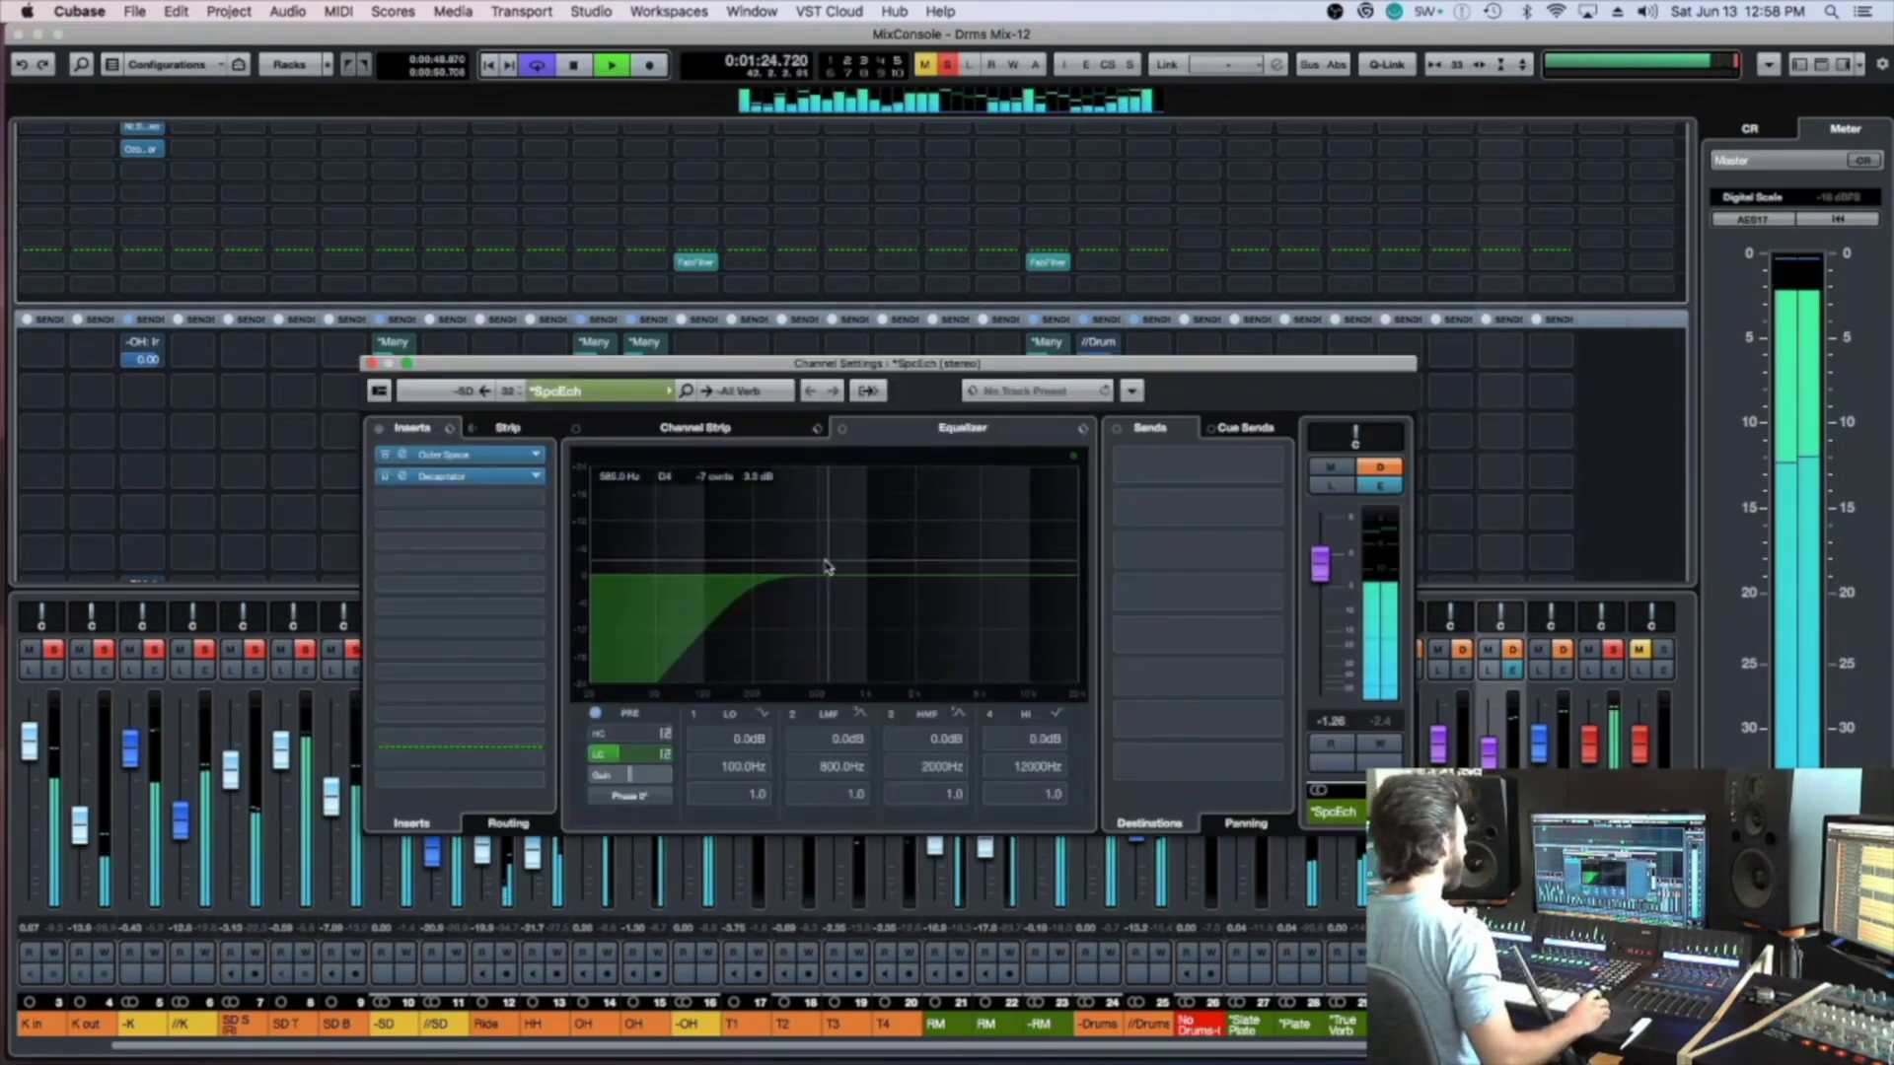
{"action": "left_click_drag", "start_coordinate": [827, 567], "coordinate": [825, 534]}
{"action": "left_click_drag", "start_coordinate": [817, 801], "coordinate": [976, 761]}
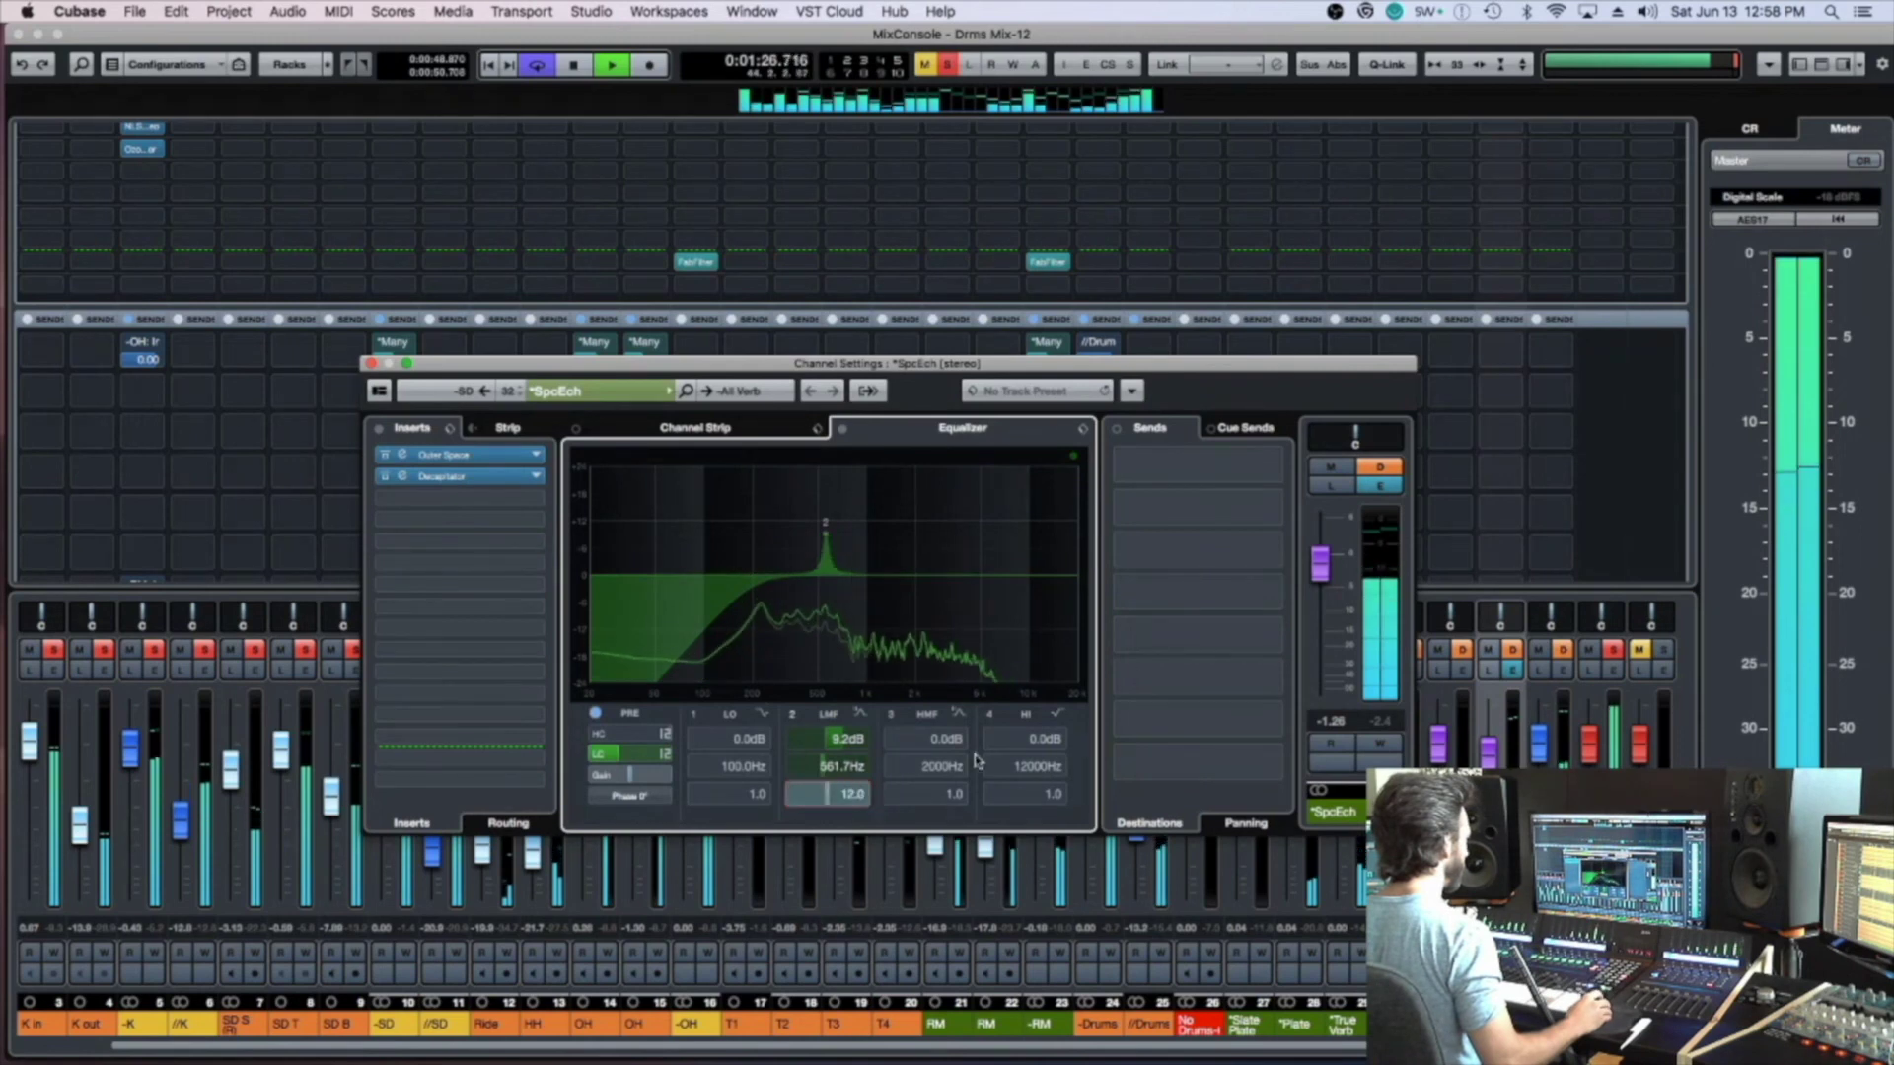
{"action": "left_click_drag", "start_coordinate": [827, 540], "coordinate": [794, 466]}
{"action": "left_click_drag", "start_coordinate": [811, 474], "coordinate": [810, 474]}
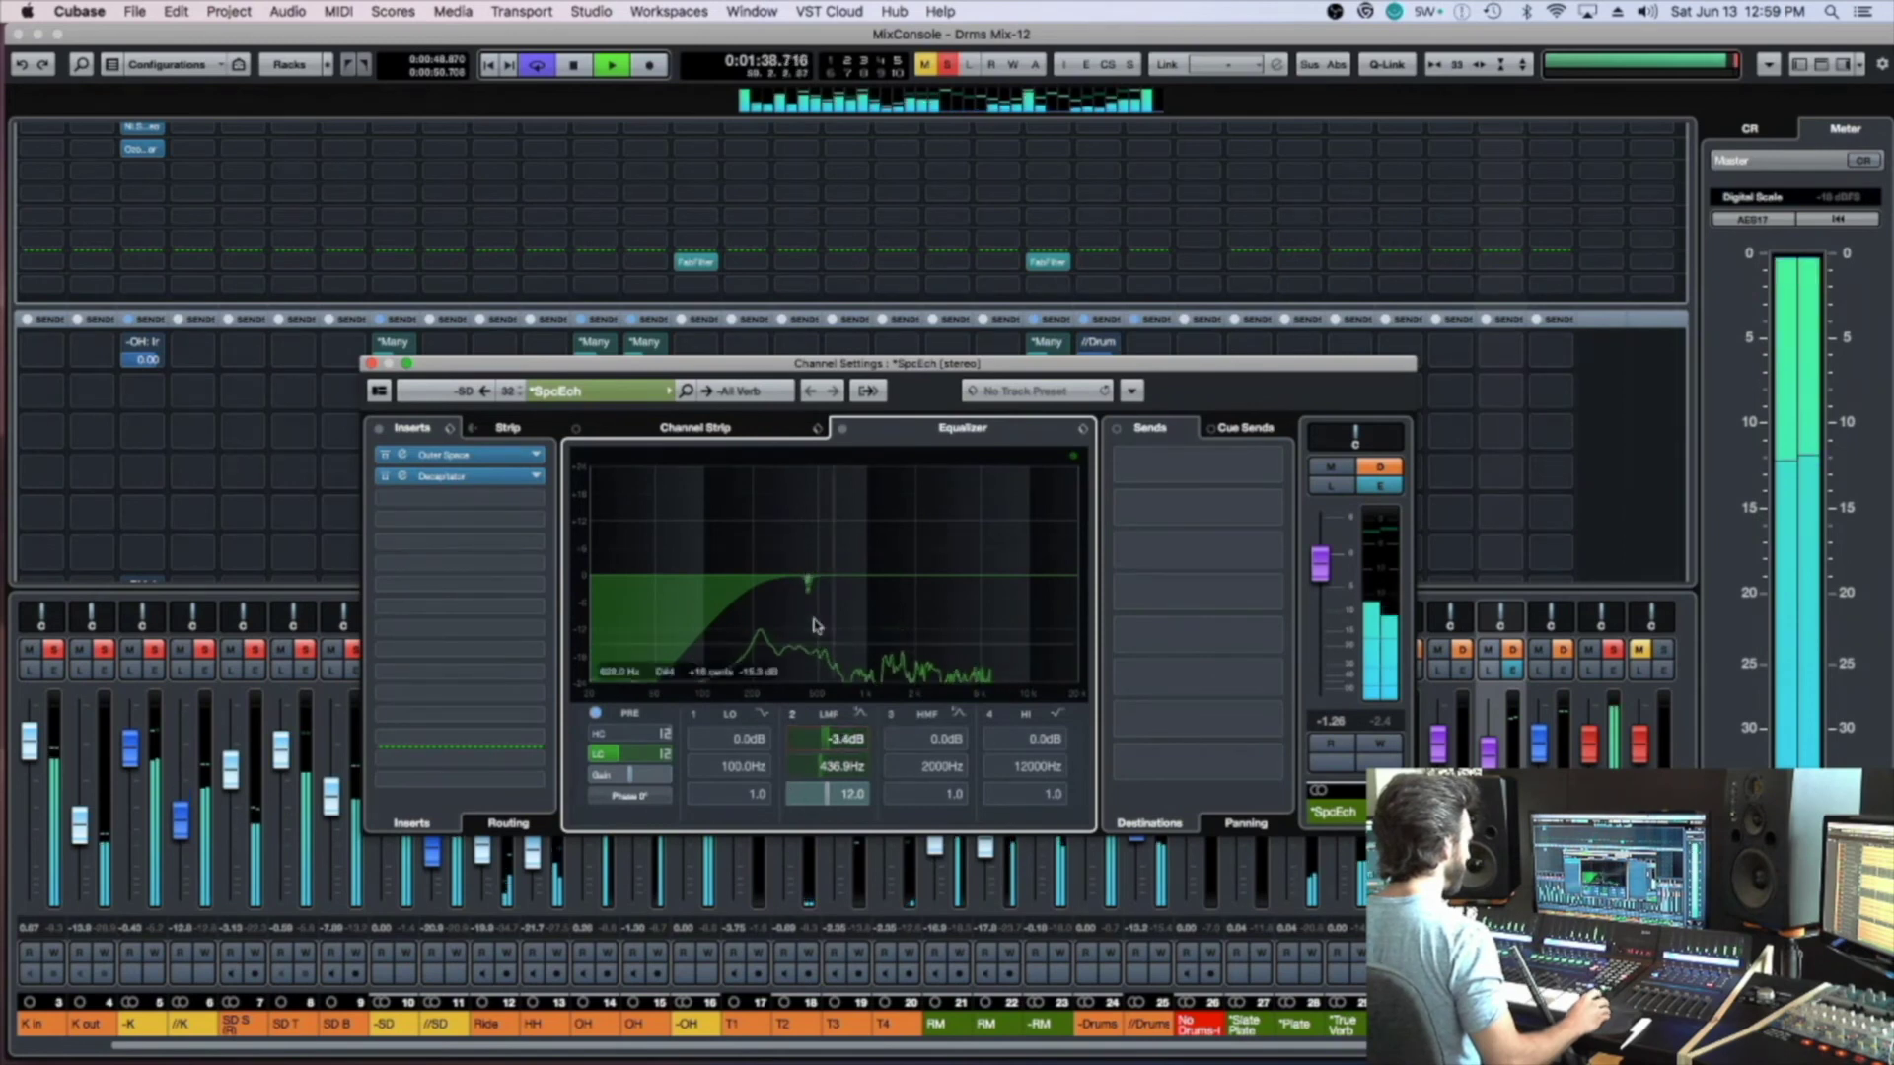
{"action": "left_click_drag", "start_coordinate": [811, 599], "coordinate": [856, 475]}
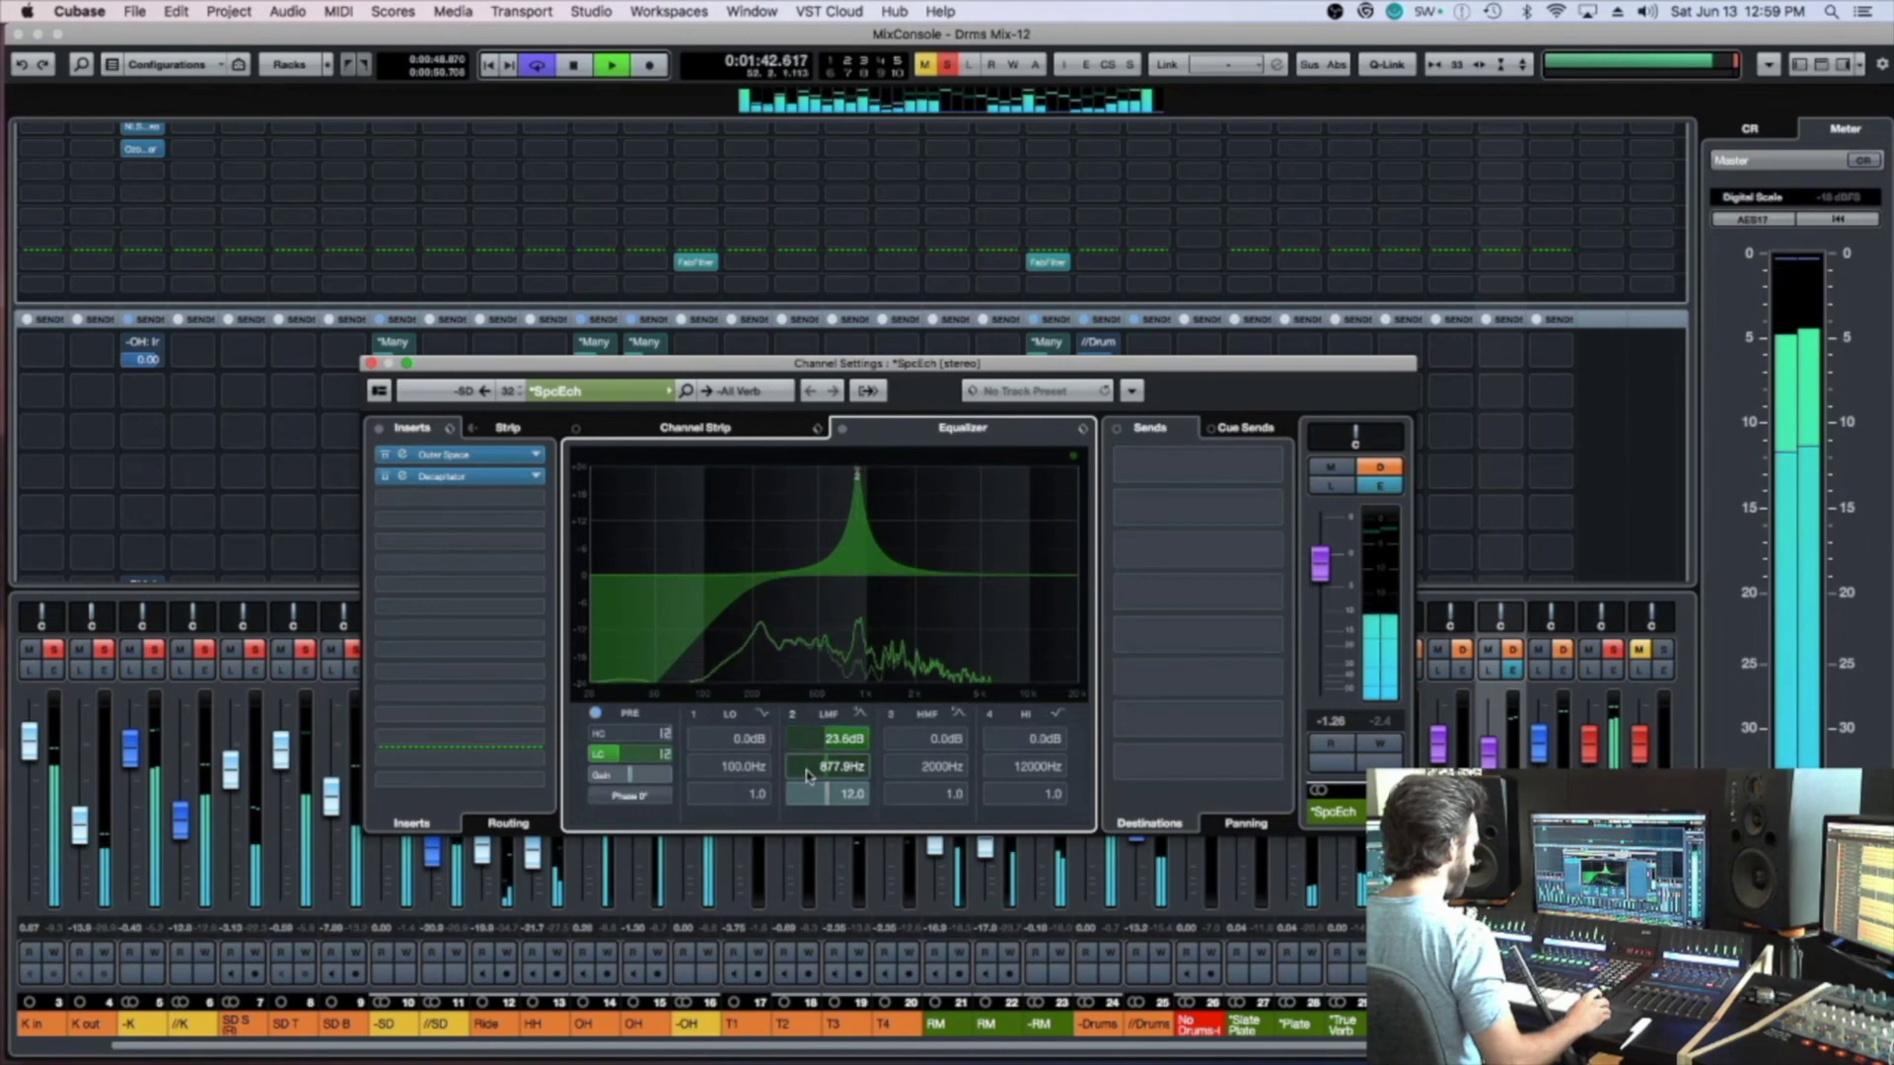
Lower the SpcEch channel's low-cut frequency and turn off the active solos
{"action": "left_click_drag", "start_coordinate": [743, 784], "coordinate": [633, 759]}
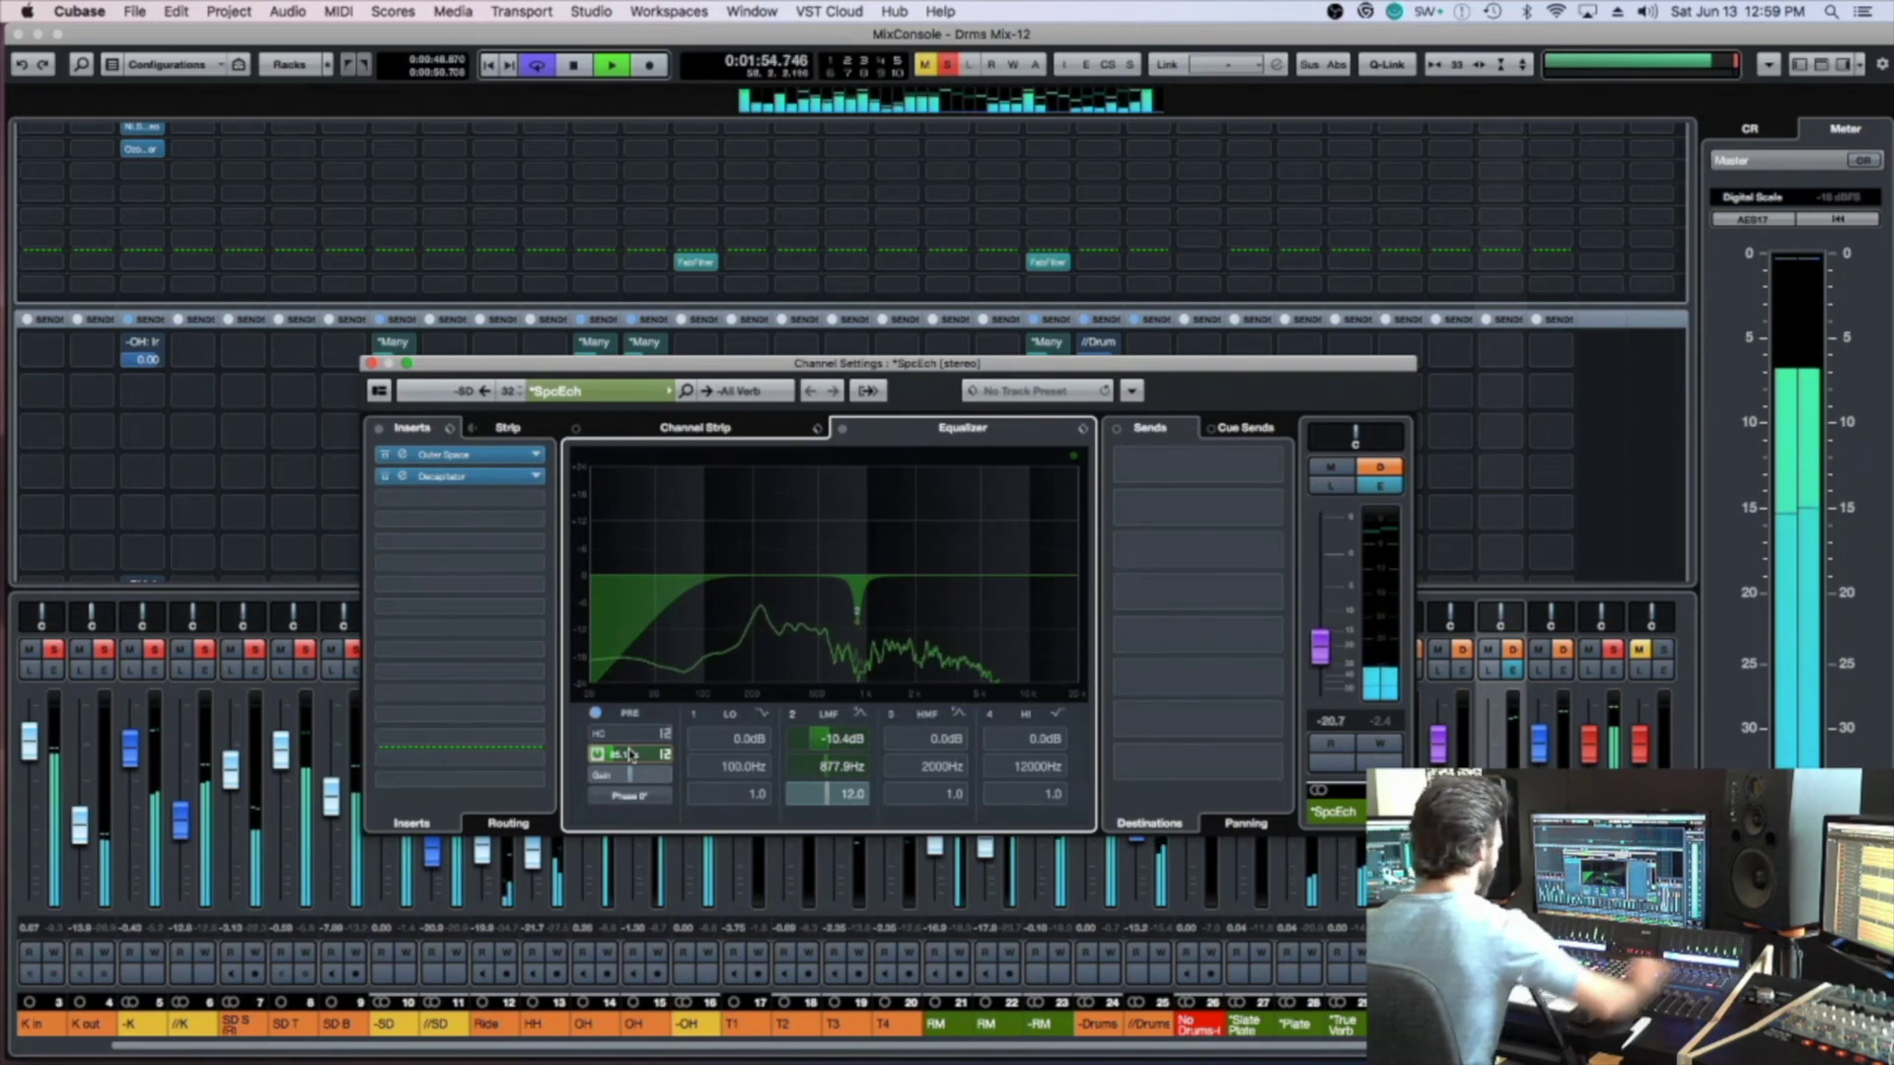
{"action": "key", "text": "s"}
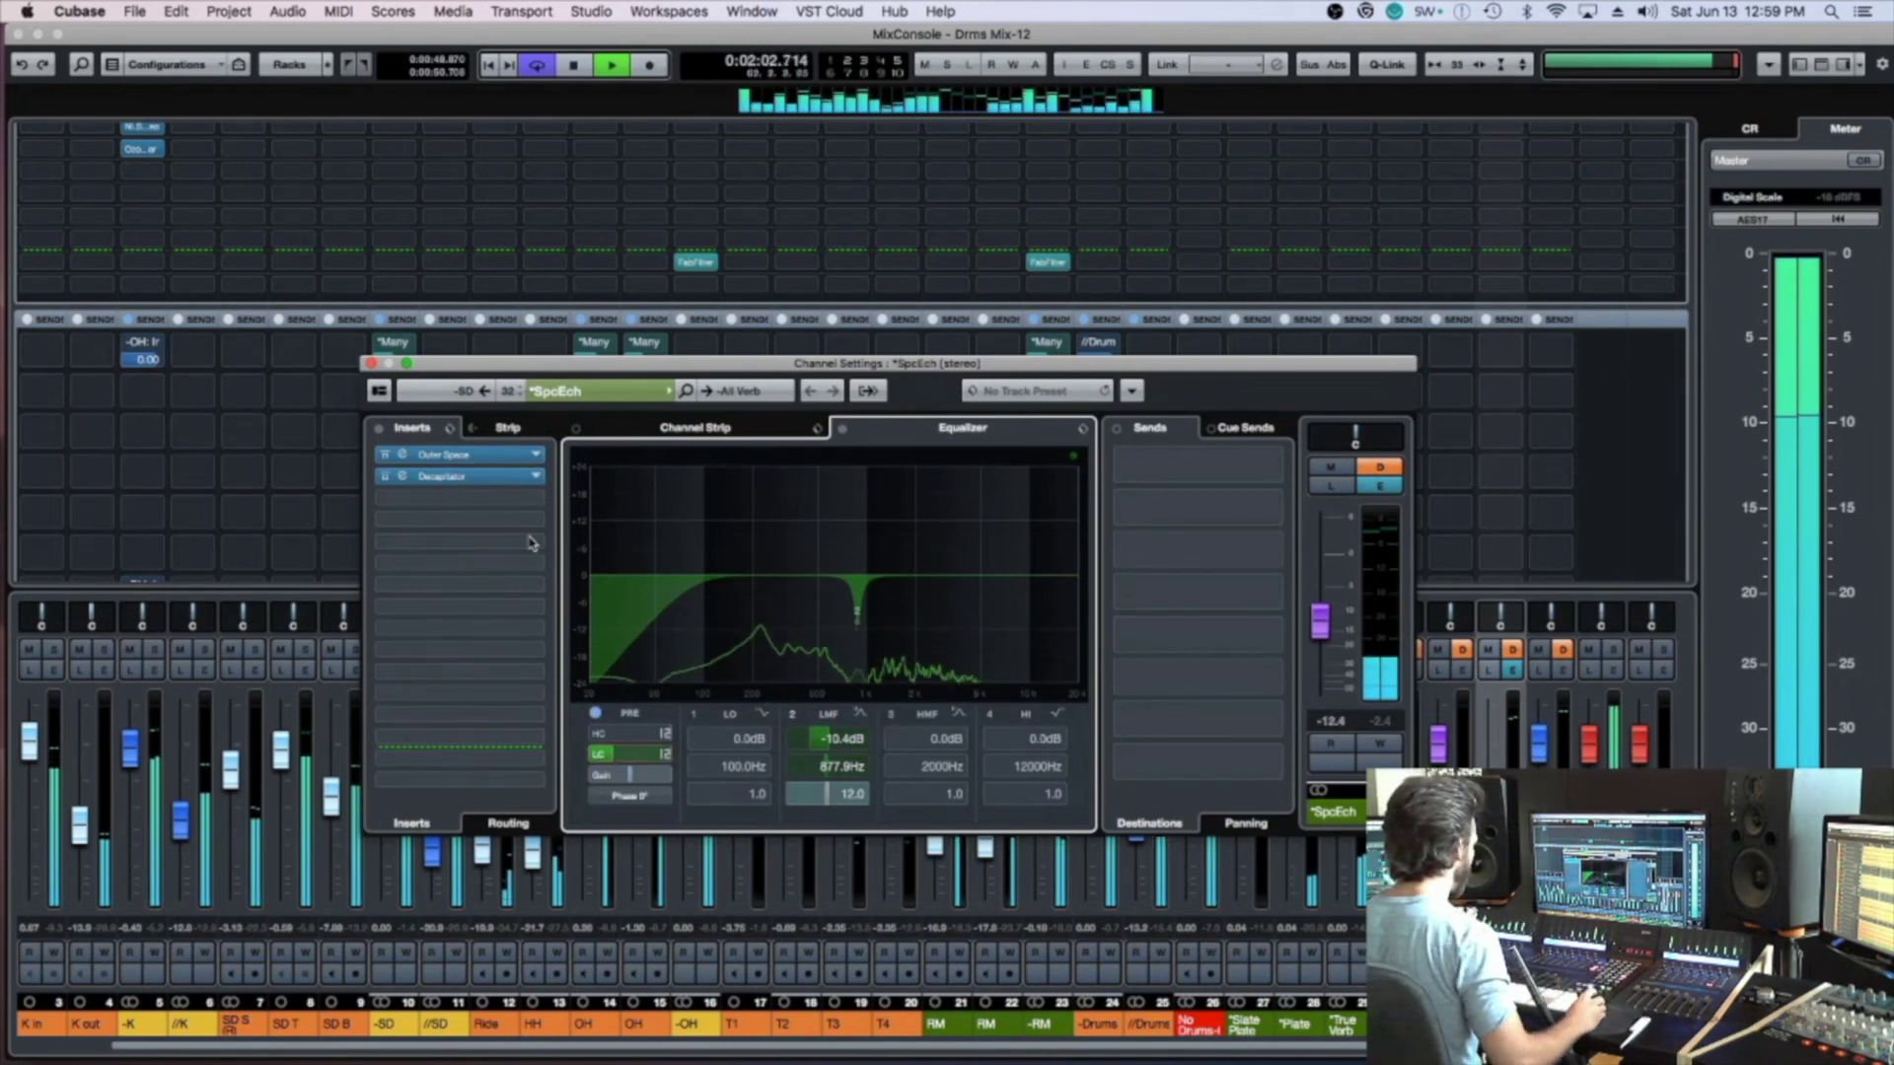
Insert kHs Transient Shaper in the SpcEch channel's third insert slot and raise its Attack slightly
{"action": "left_click", "coordinate": [526, 501]}
{"action": "type", "text": "tra"}
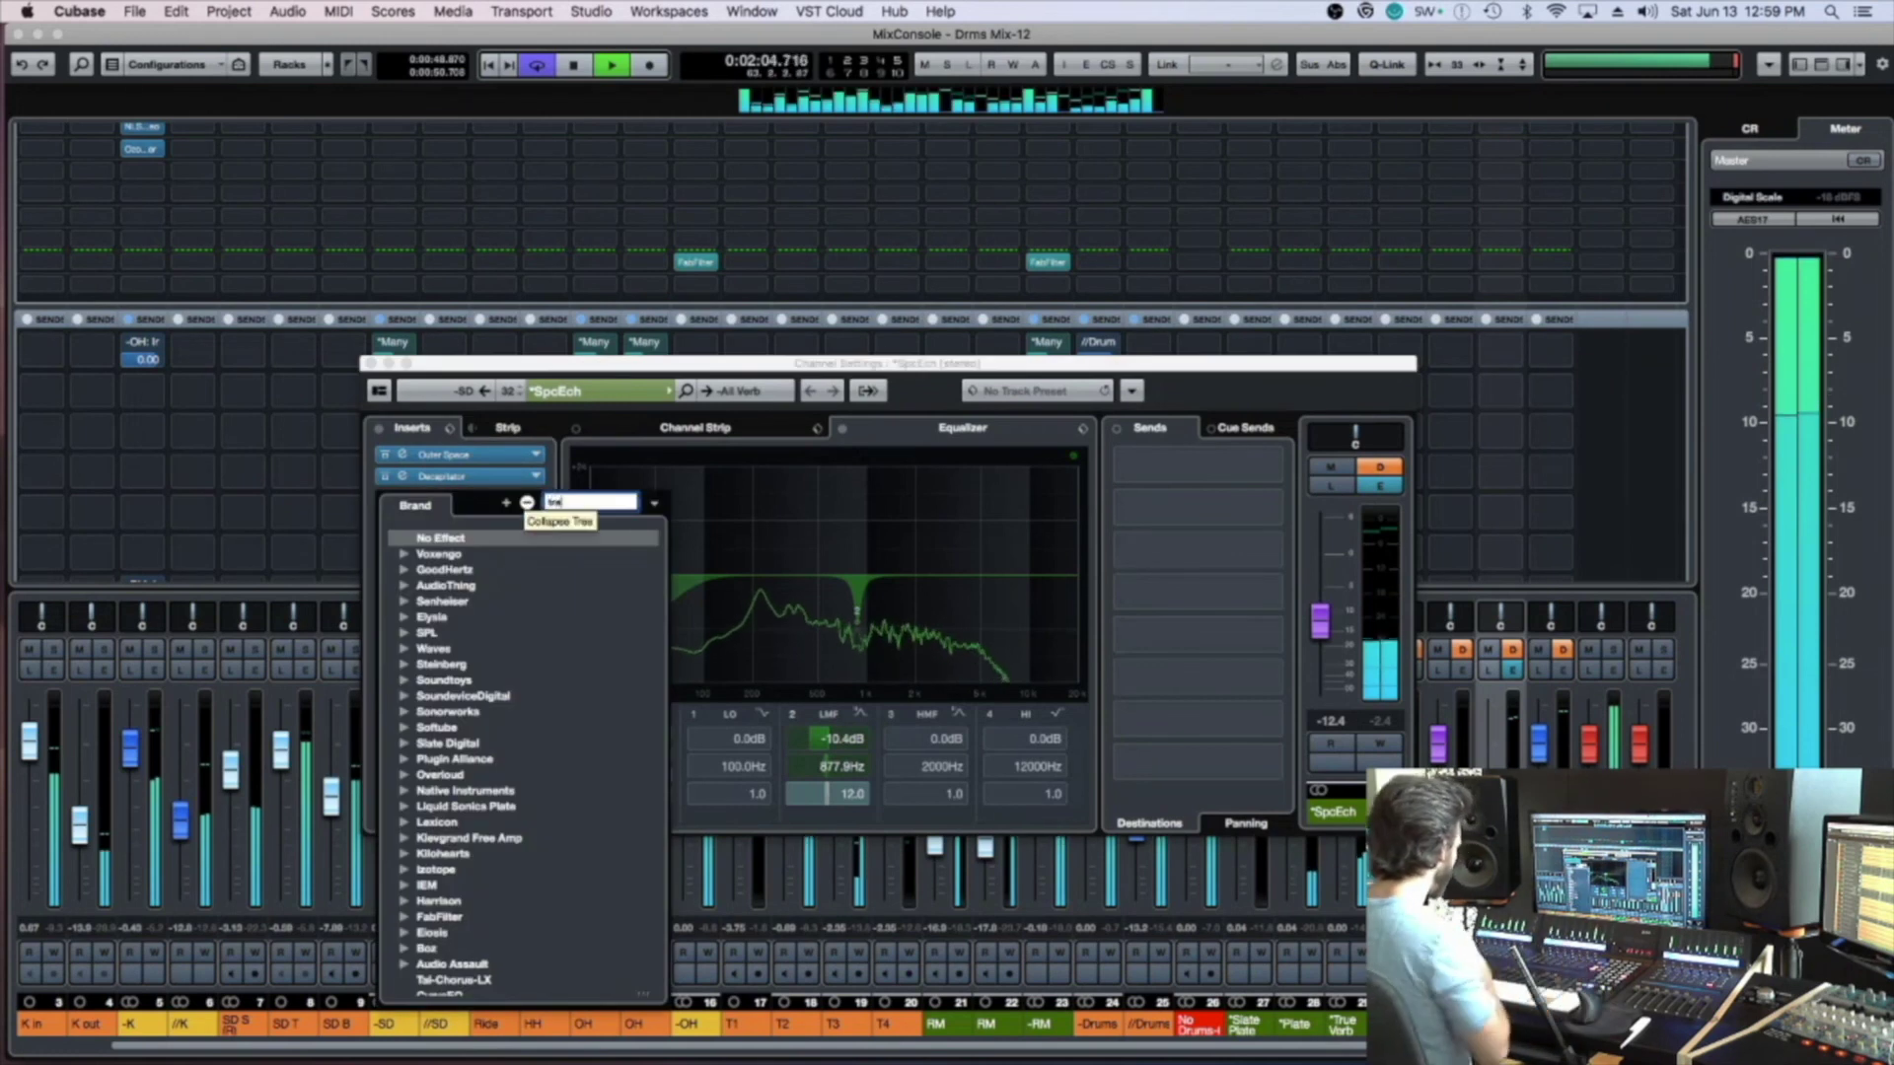
{"action": "type", "text": "ns"}
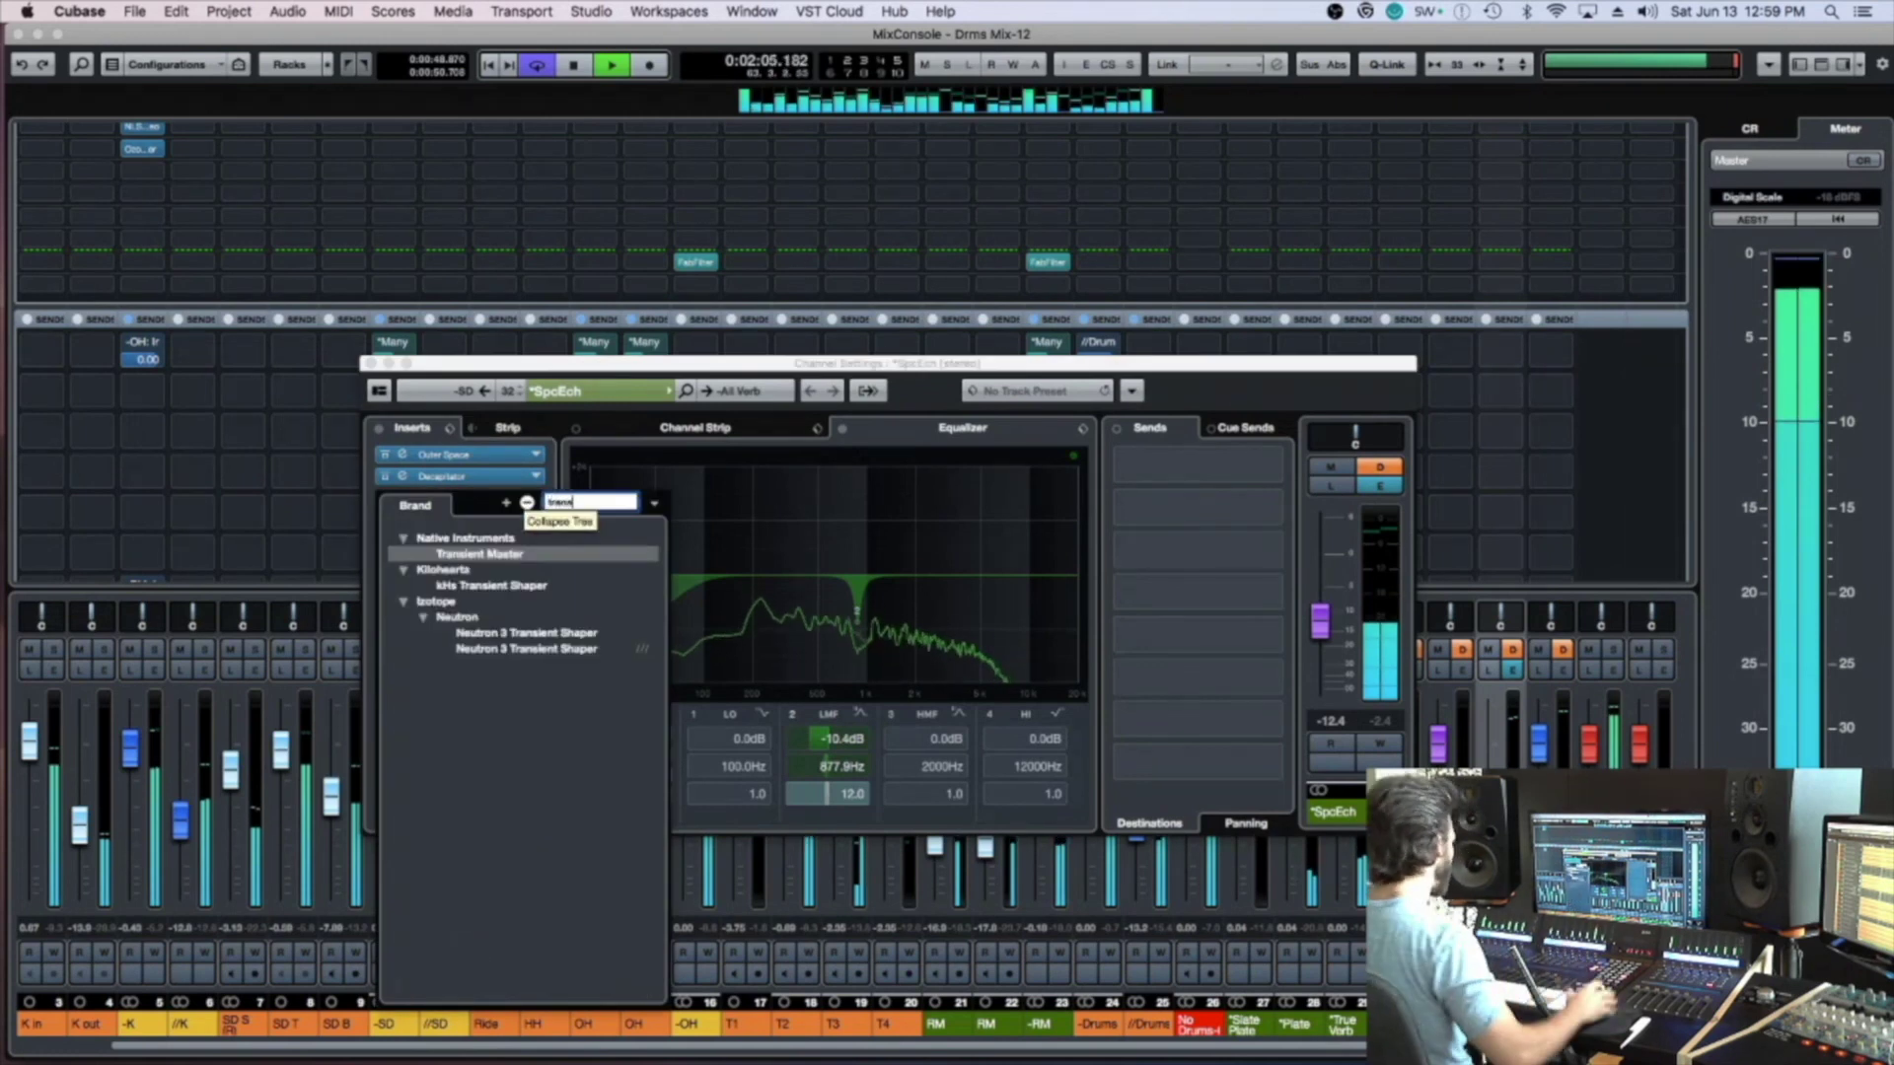
{"action": "left_click", "coordinate": [531, 588]}
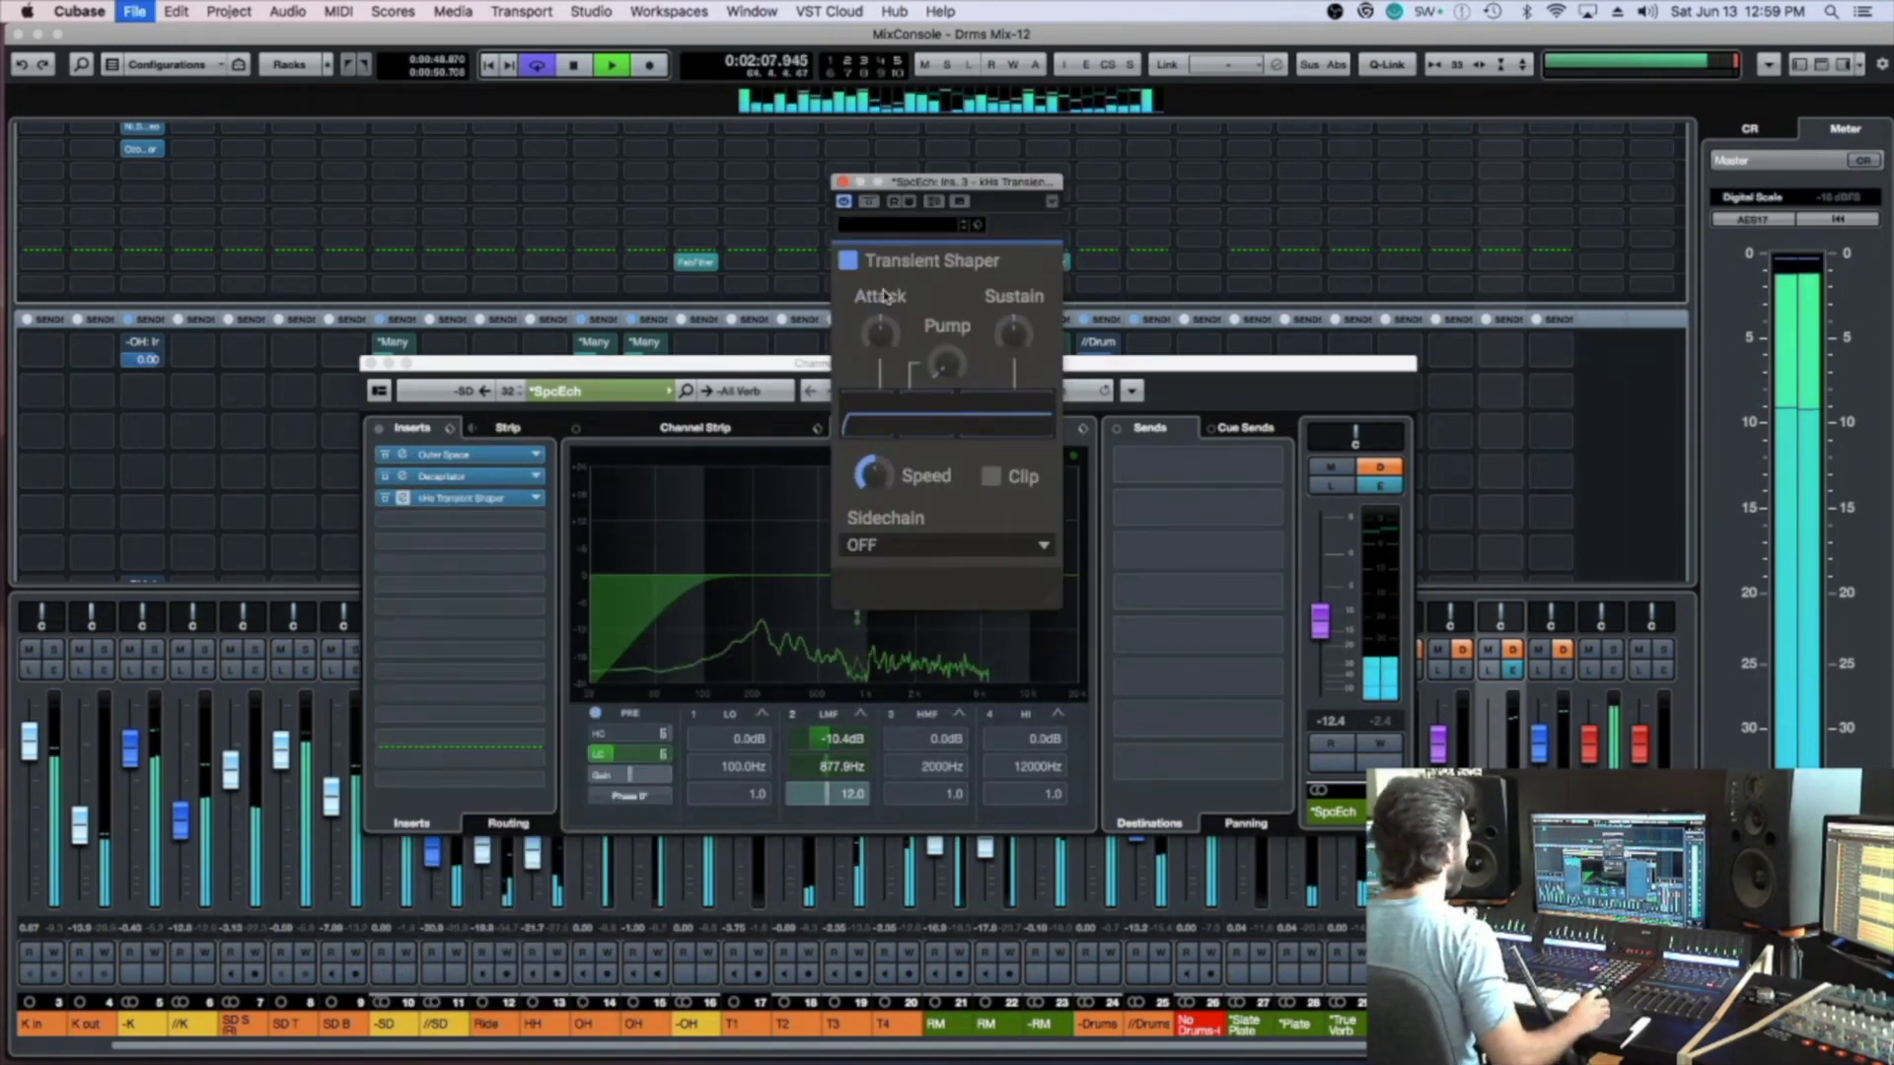
{"action": "left_click_drag", "start_coordinate": [885, 336], "coordinate": [884, 334]}
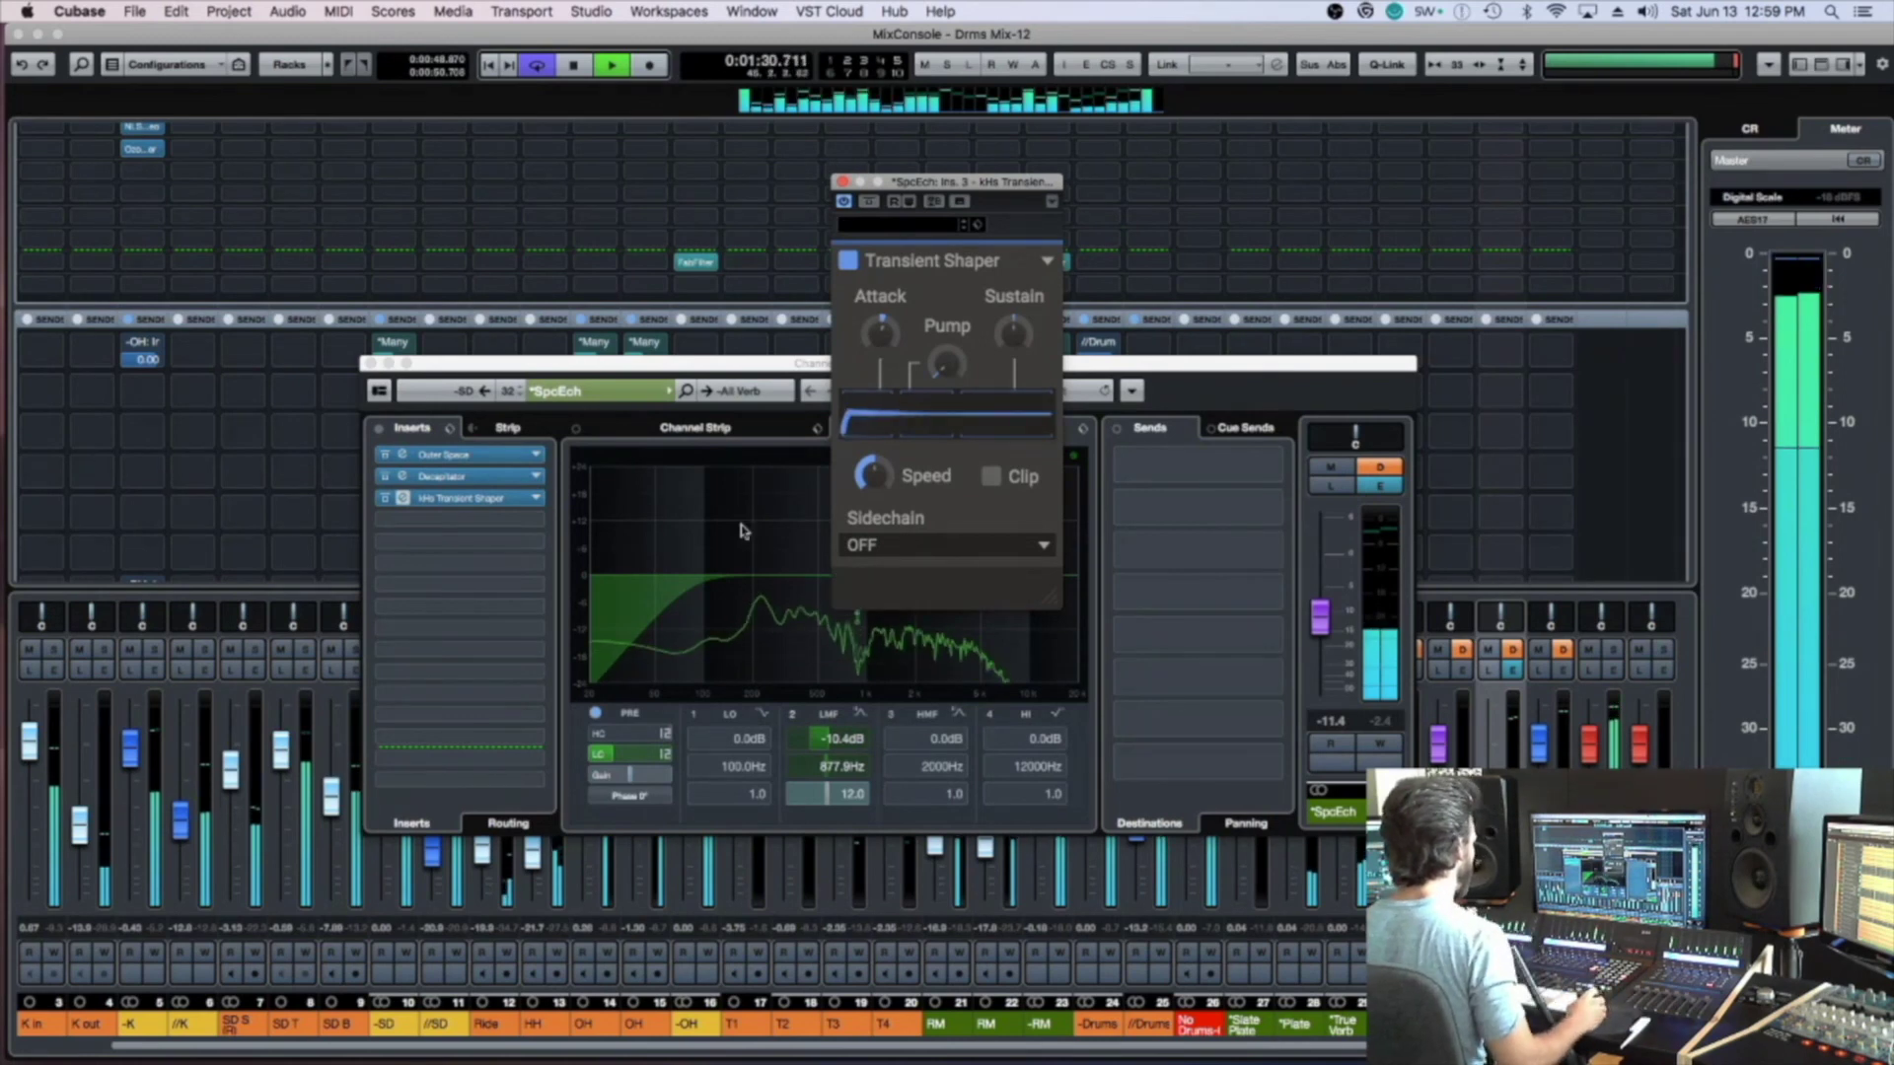
Add a third-band cut of about -5.7 dB near 148 Hz to the SpcEch equalizer and adjust its Q
{"action": "left_click_drag", "start_coordinate": [732, 582], "coordinate": [738, 590]}
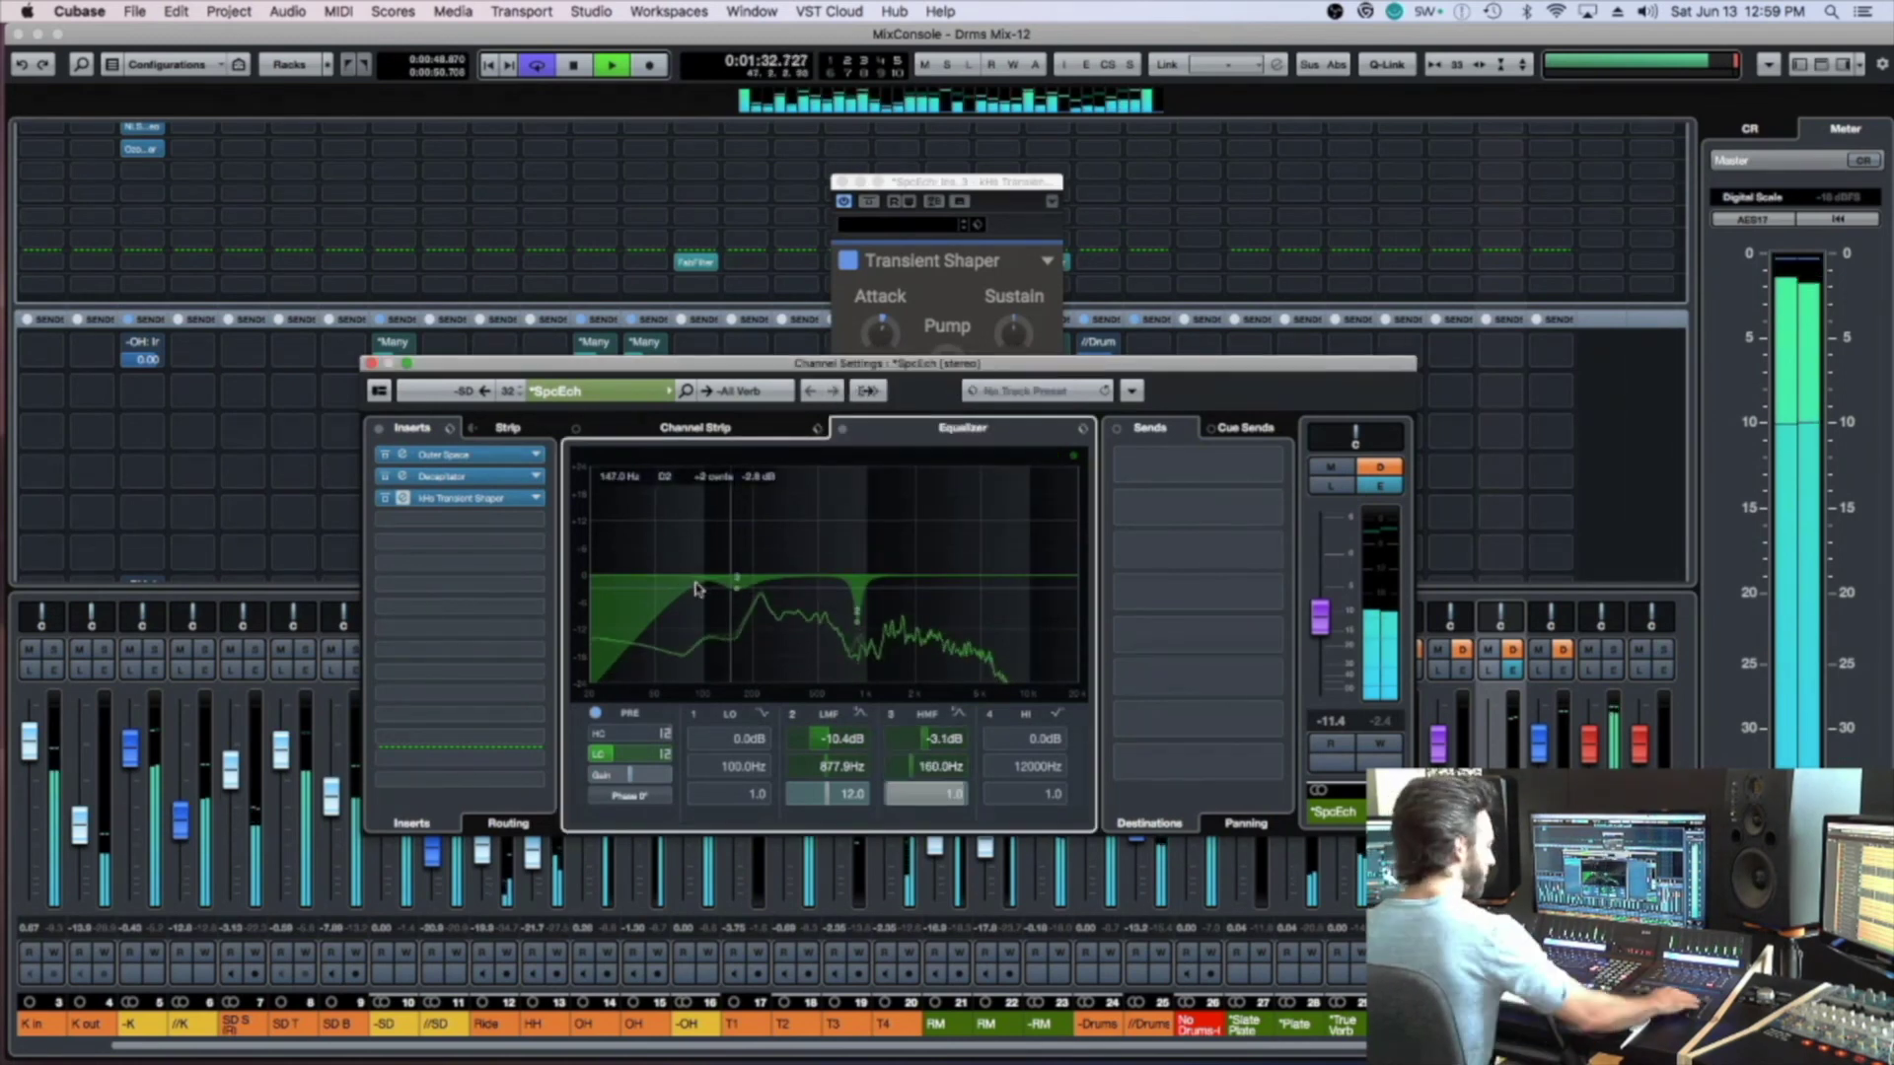
{"action": "left_click_drag", "start_coordinate": [736, 589], "coordinate": [731, 601]}
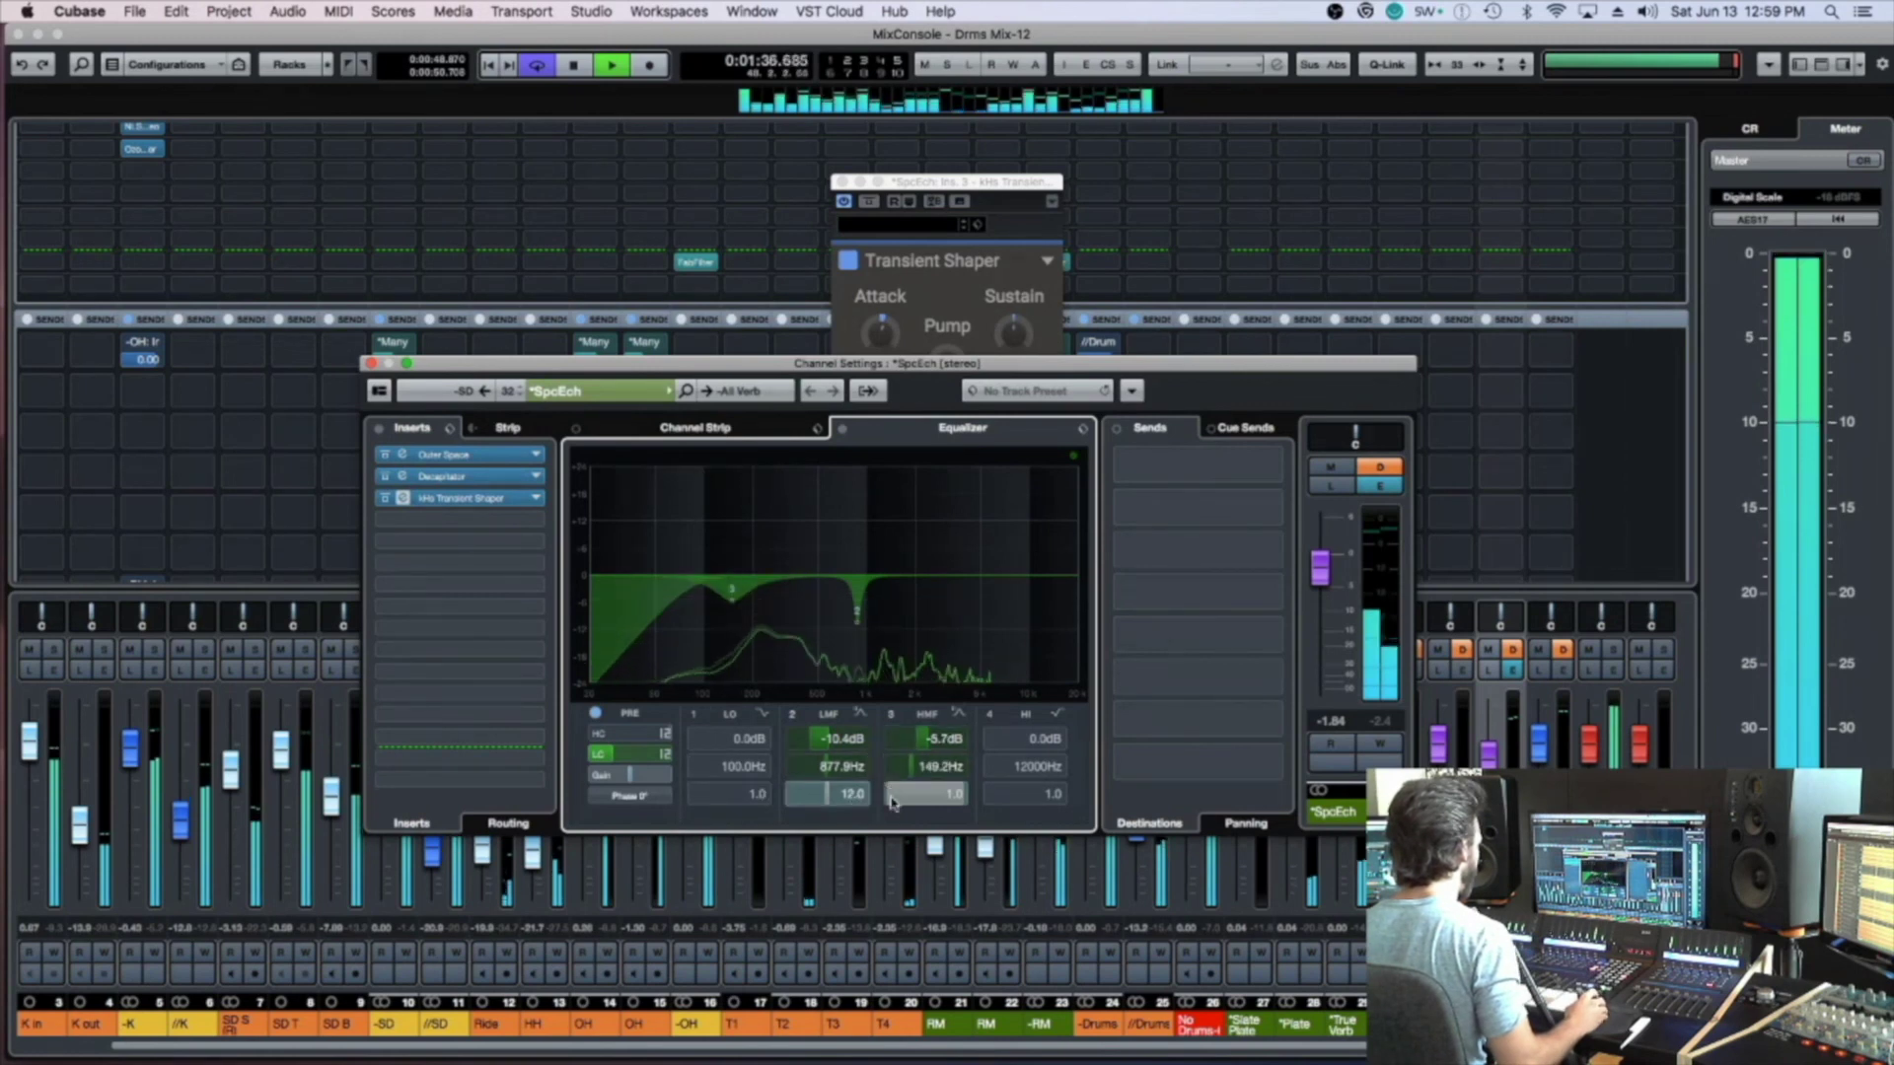
{"action": "left_click_drag", "start_coordinate": [903, 807], "coordinate": [840, 811]}
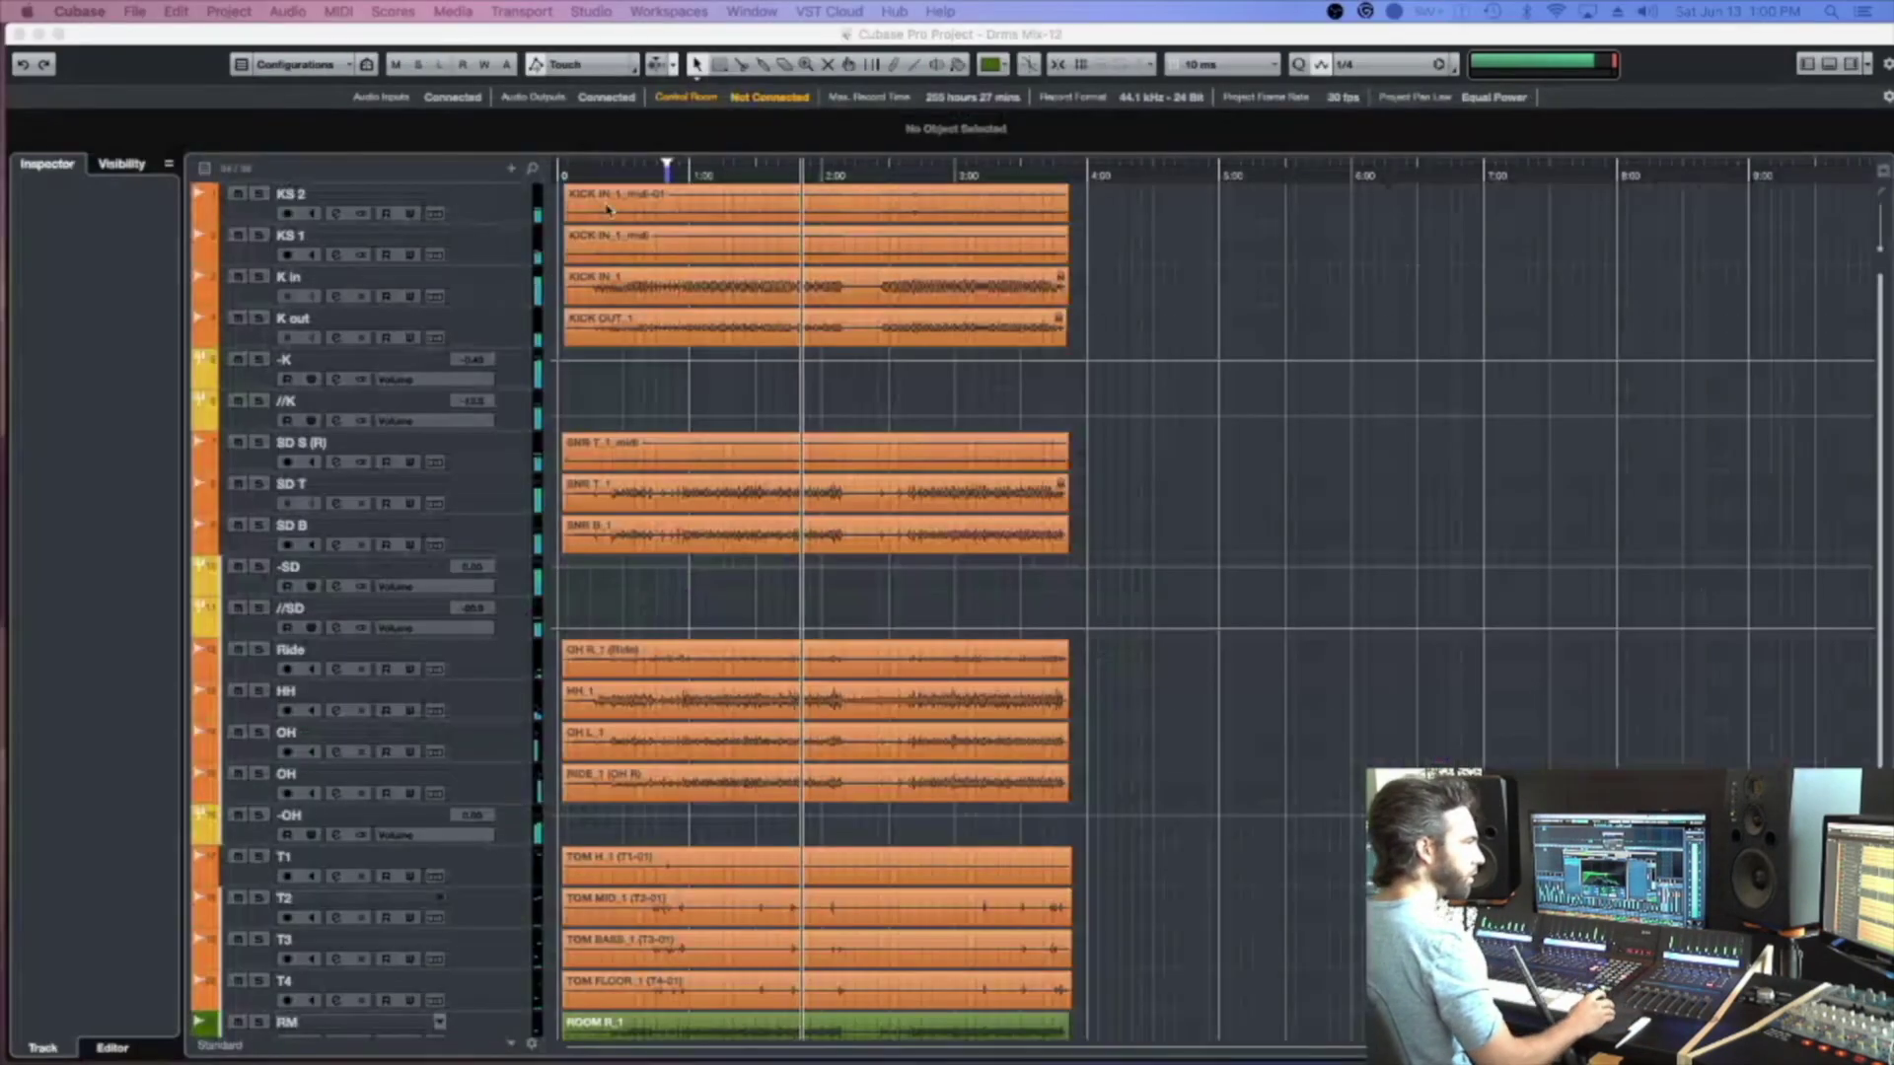
Restart playback near the beginning of the song to hear the drum mix and save the project
{"action": "left_click", "coordinate": [595, 177]}
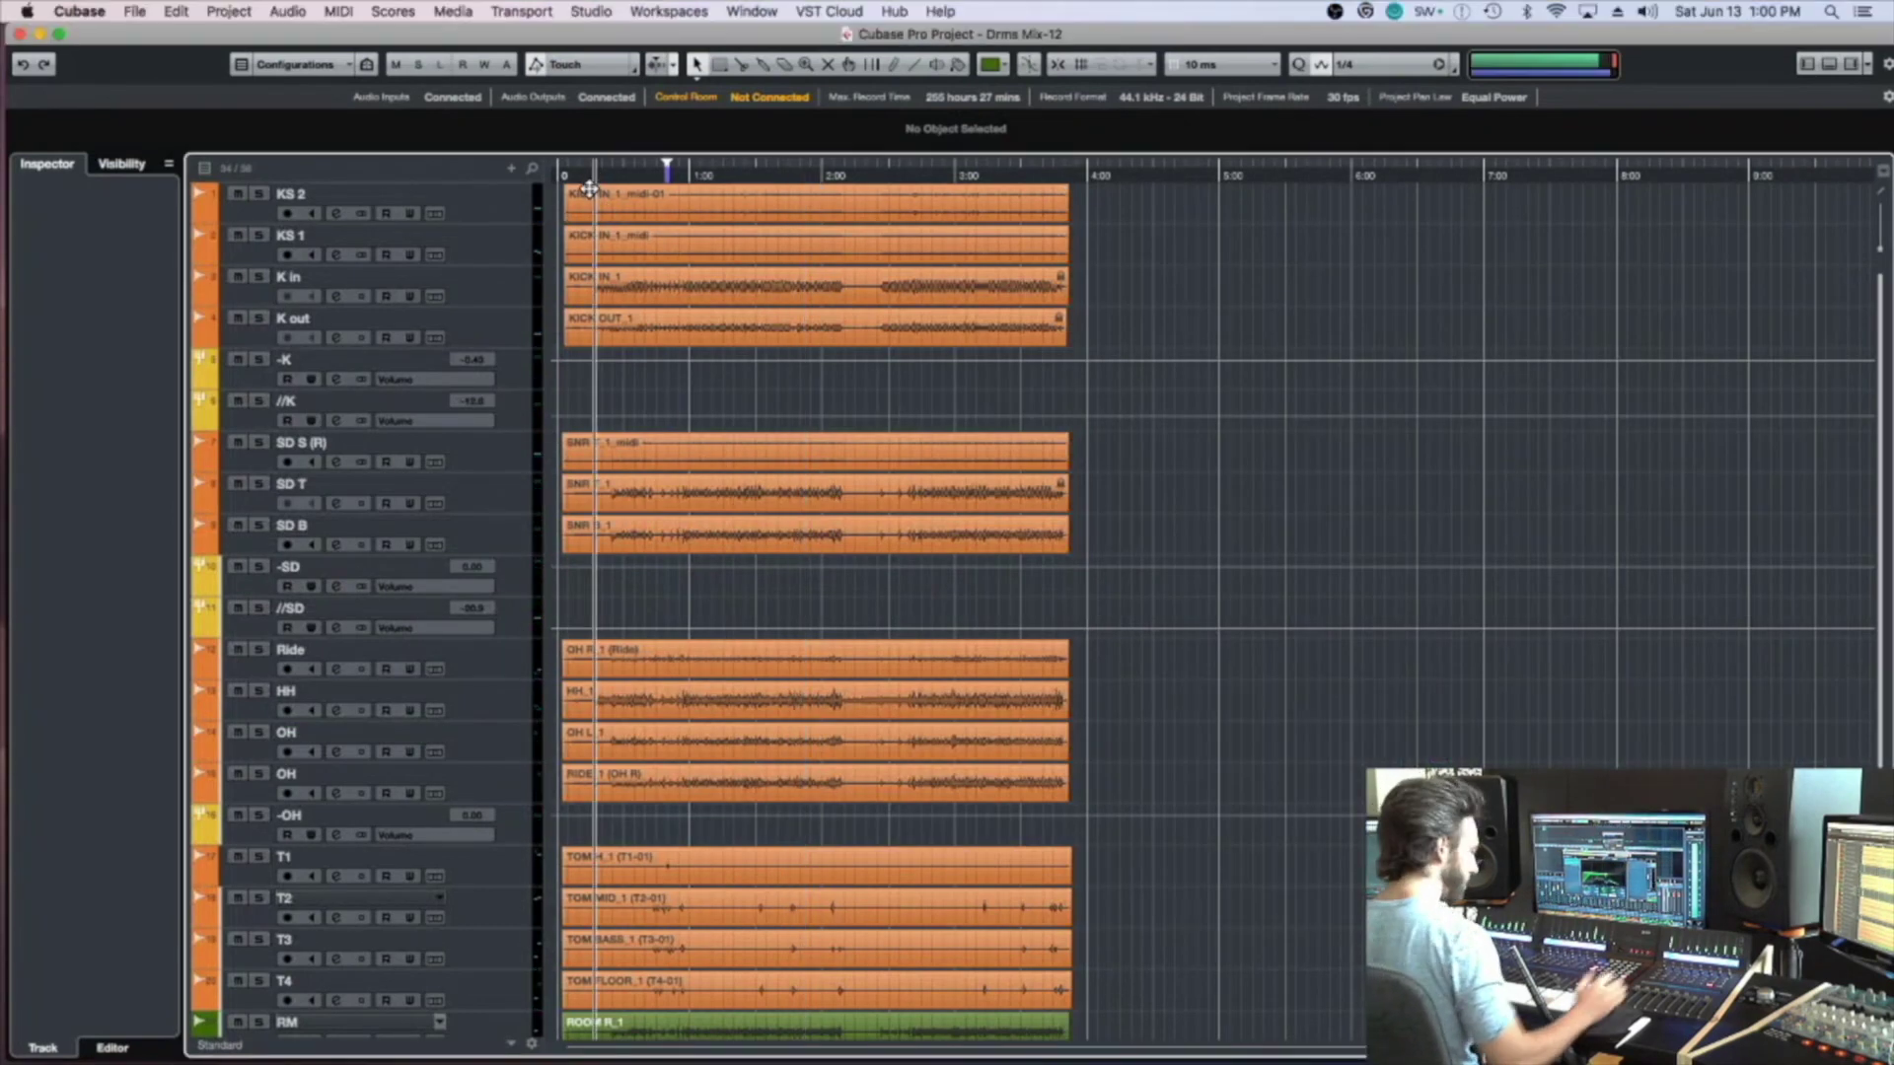
{"action": "key", "text": "space"}
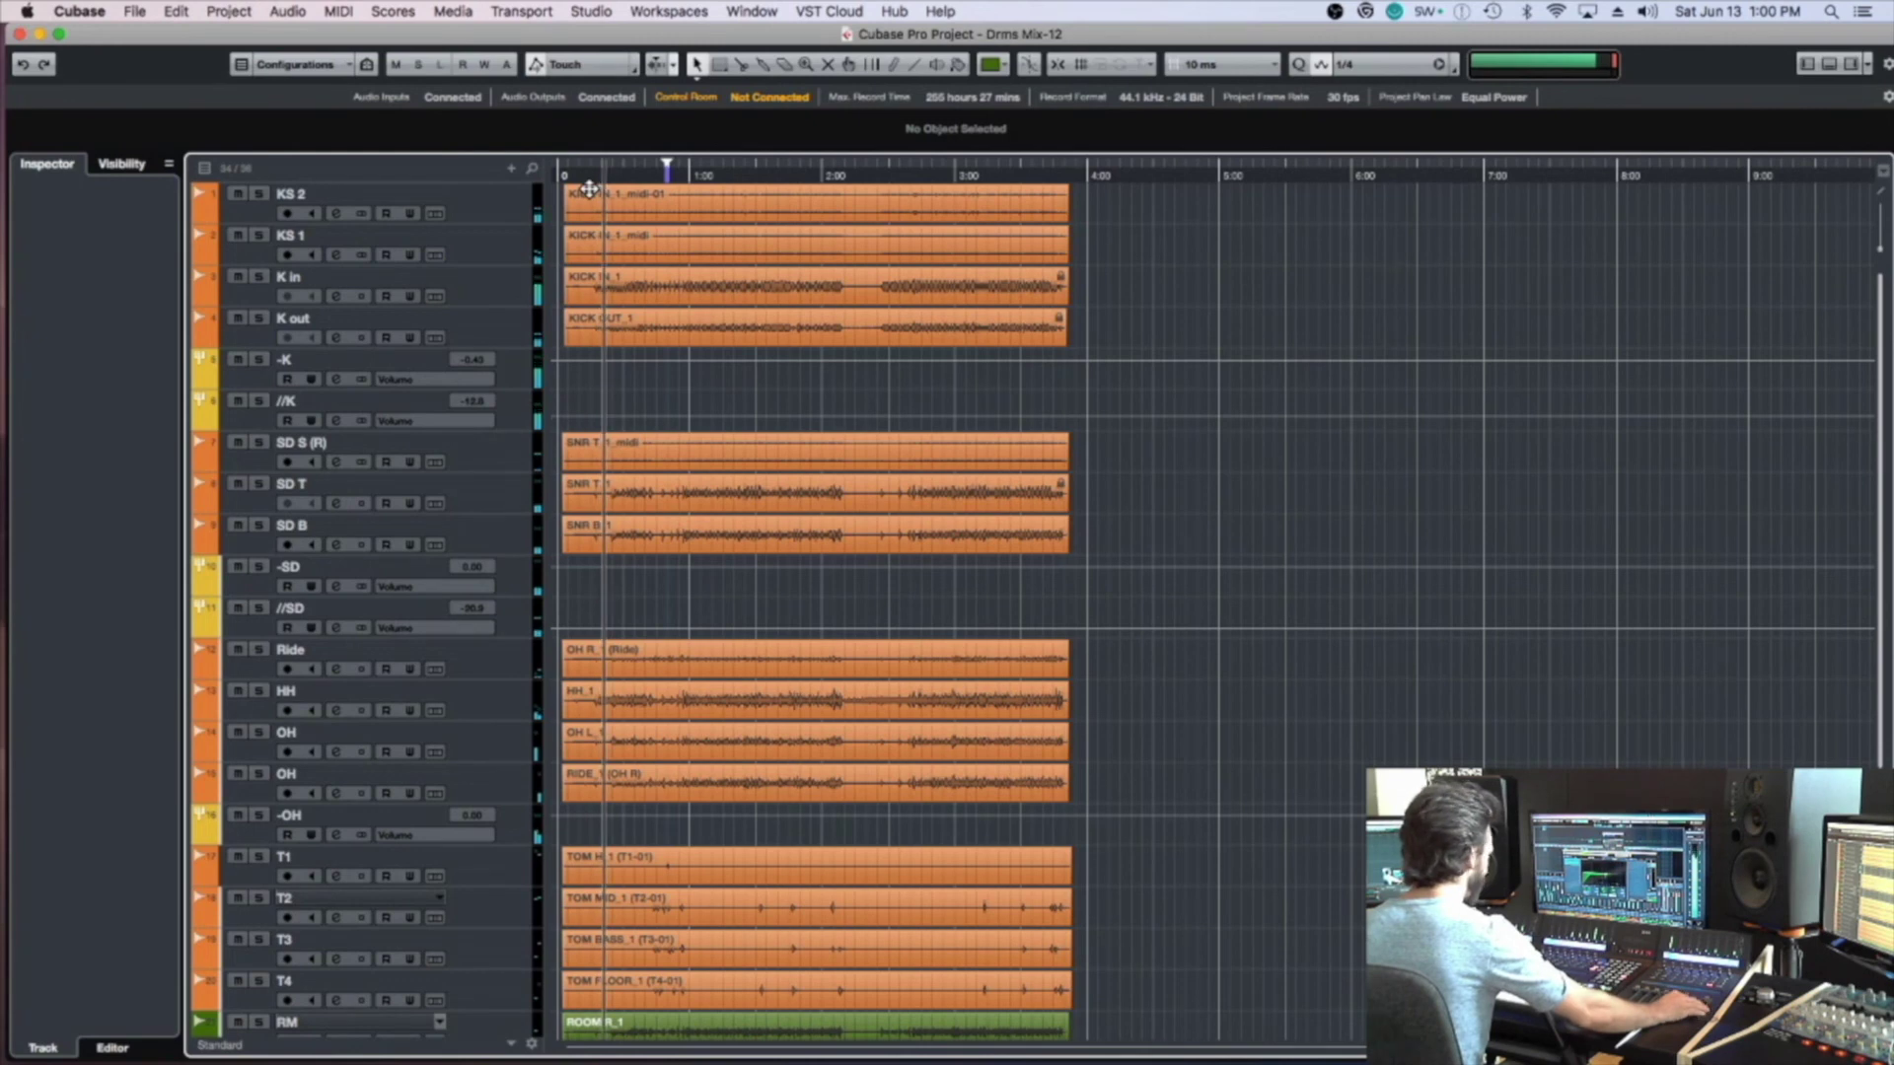
{"action": "key", "text": "super+s"}
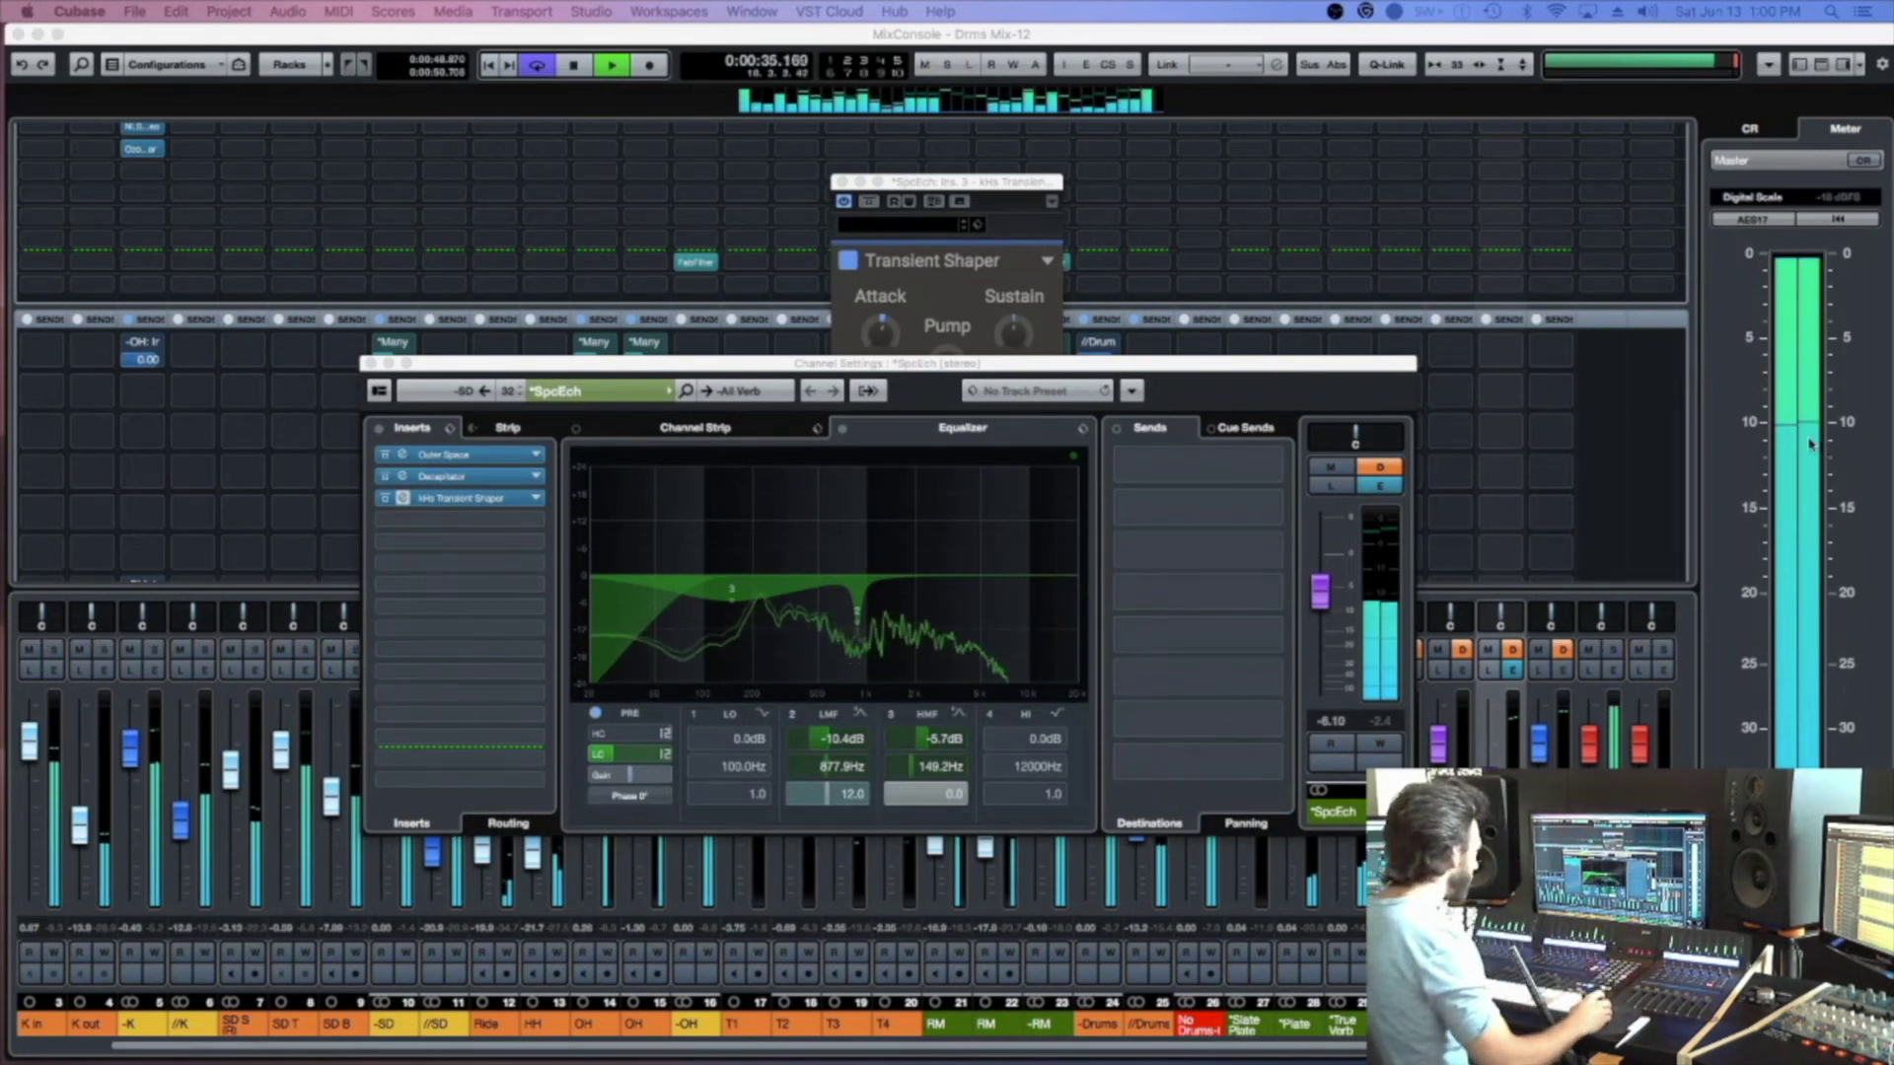
Close the SpcEch channel settings window and return from the MixConsole to the project window
{"action": "left_click", "coordinate": [1347, 366]}
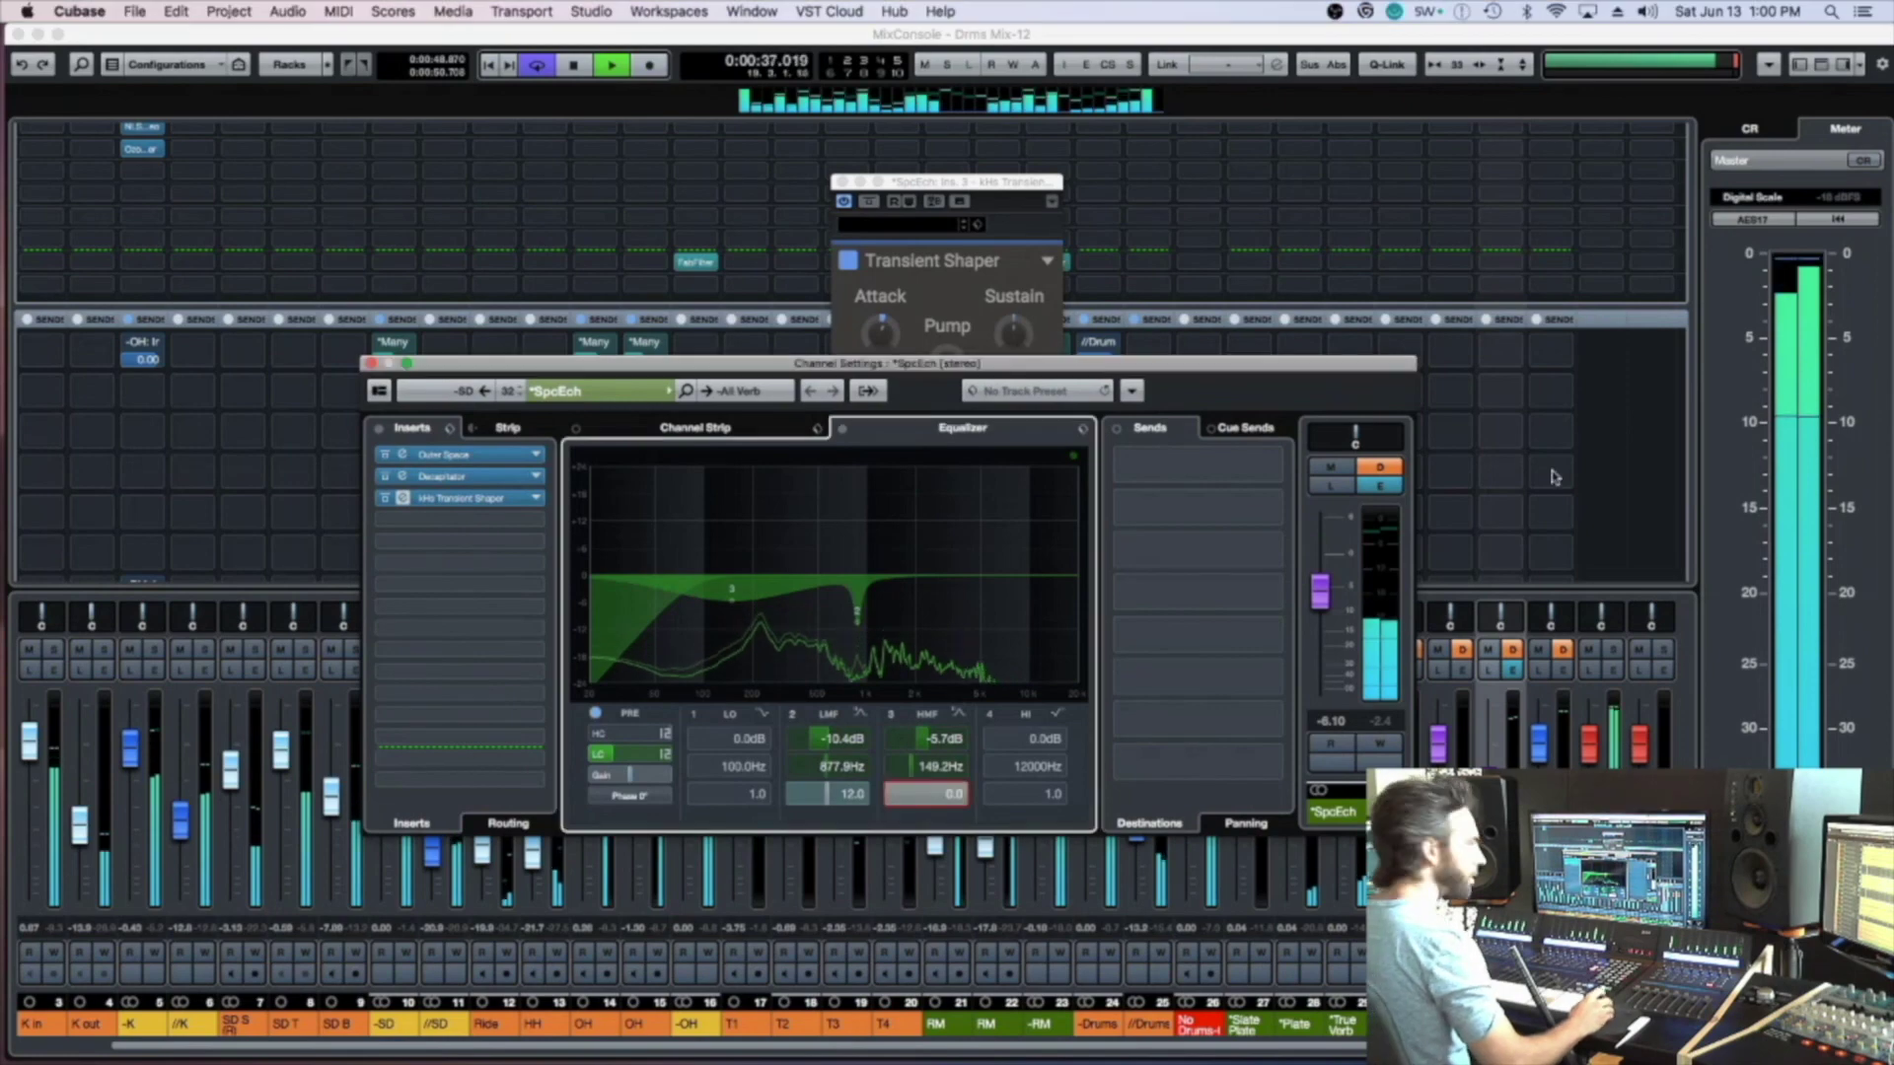
{"action": "key", "text": "F3"}
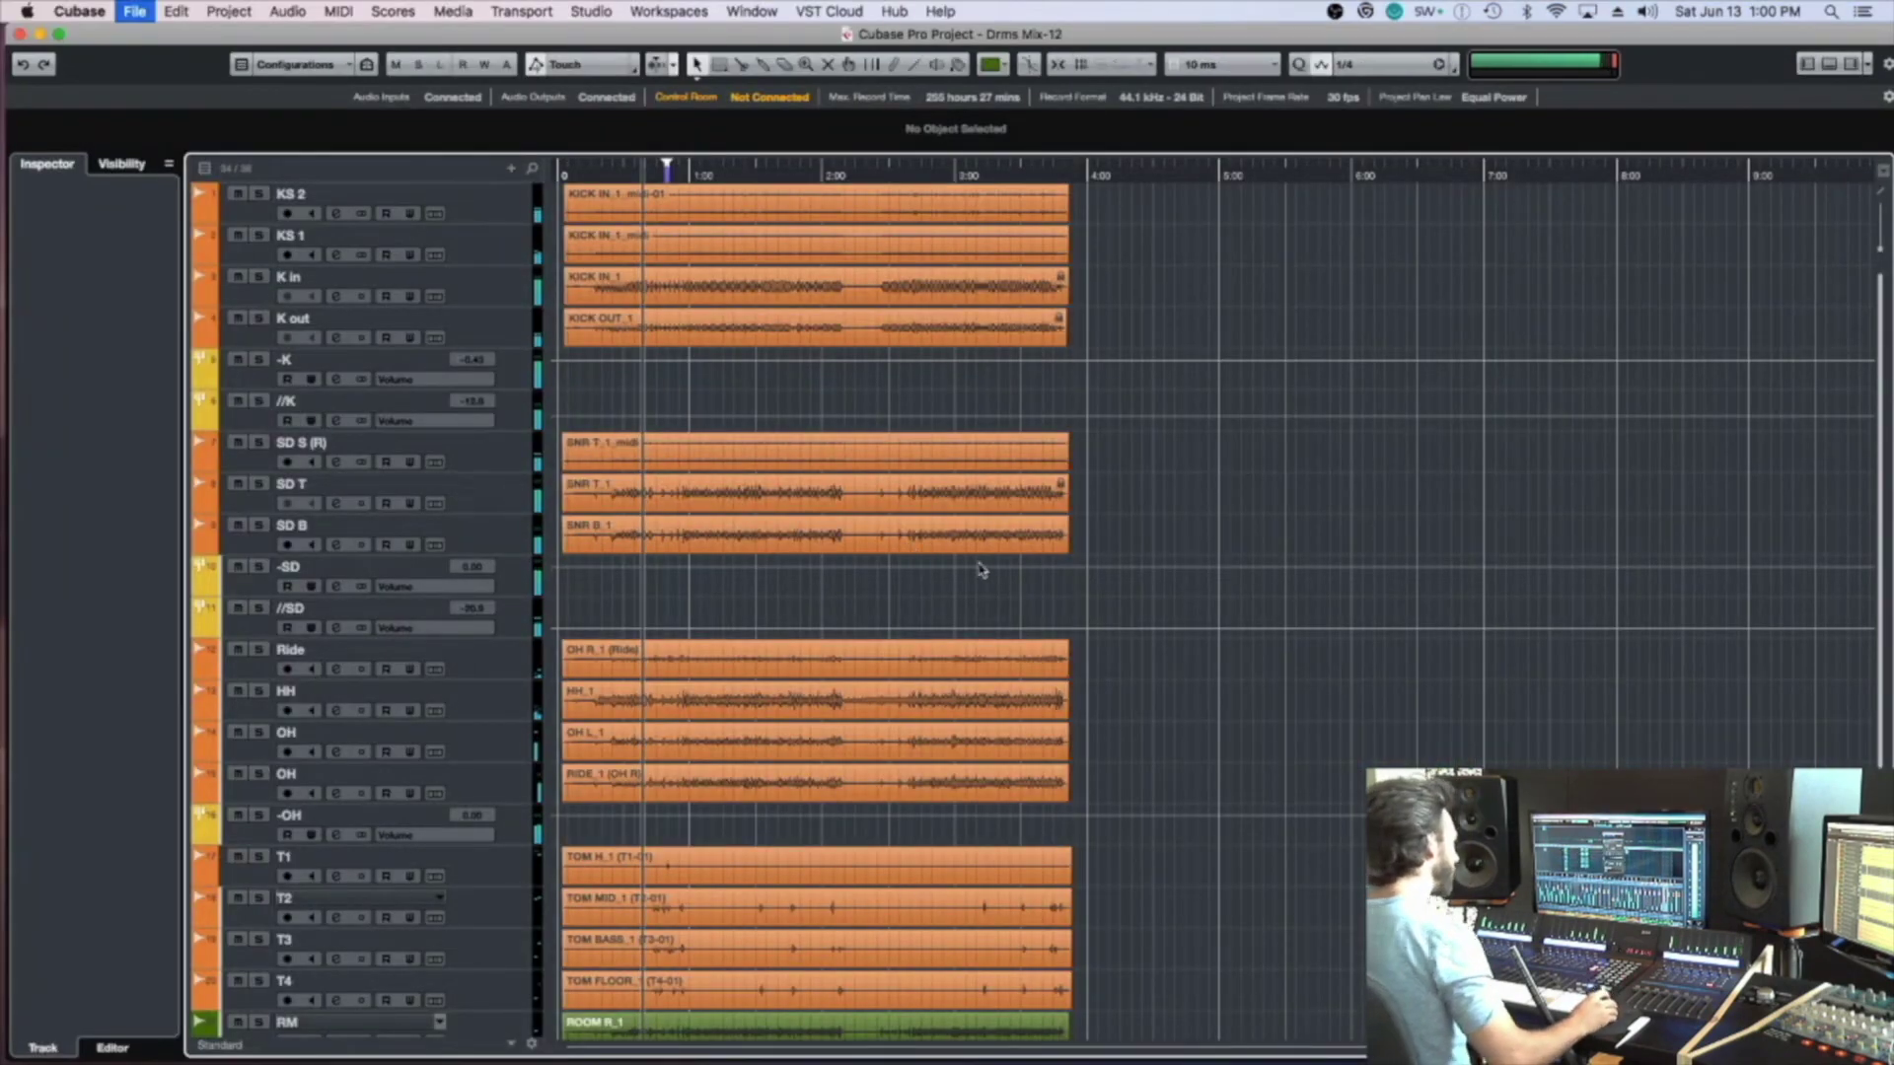
{"action": "key", "text": "F3"}
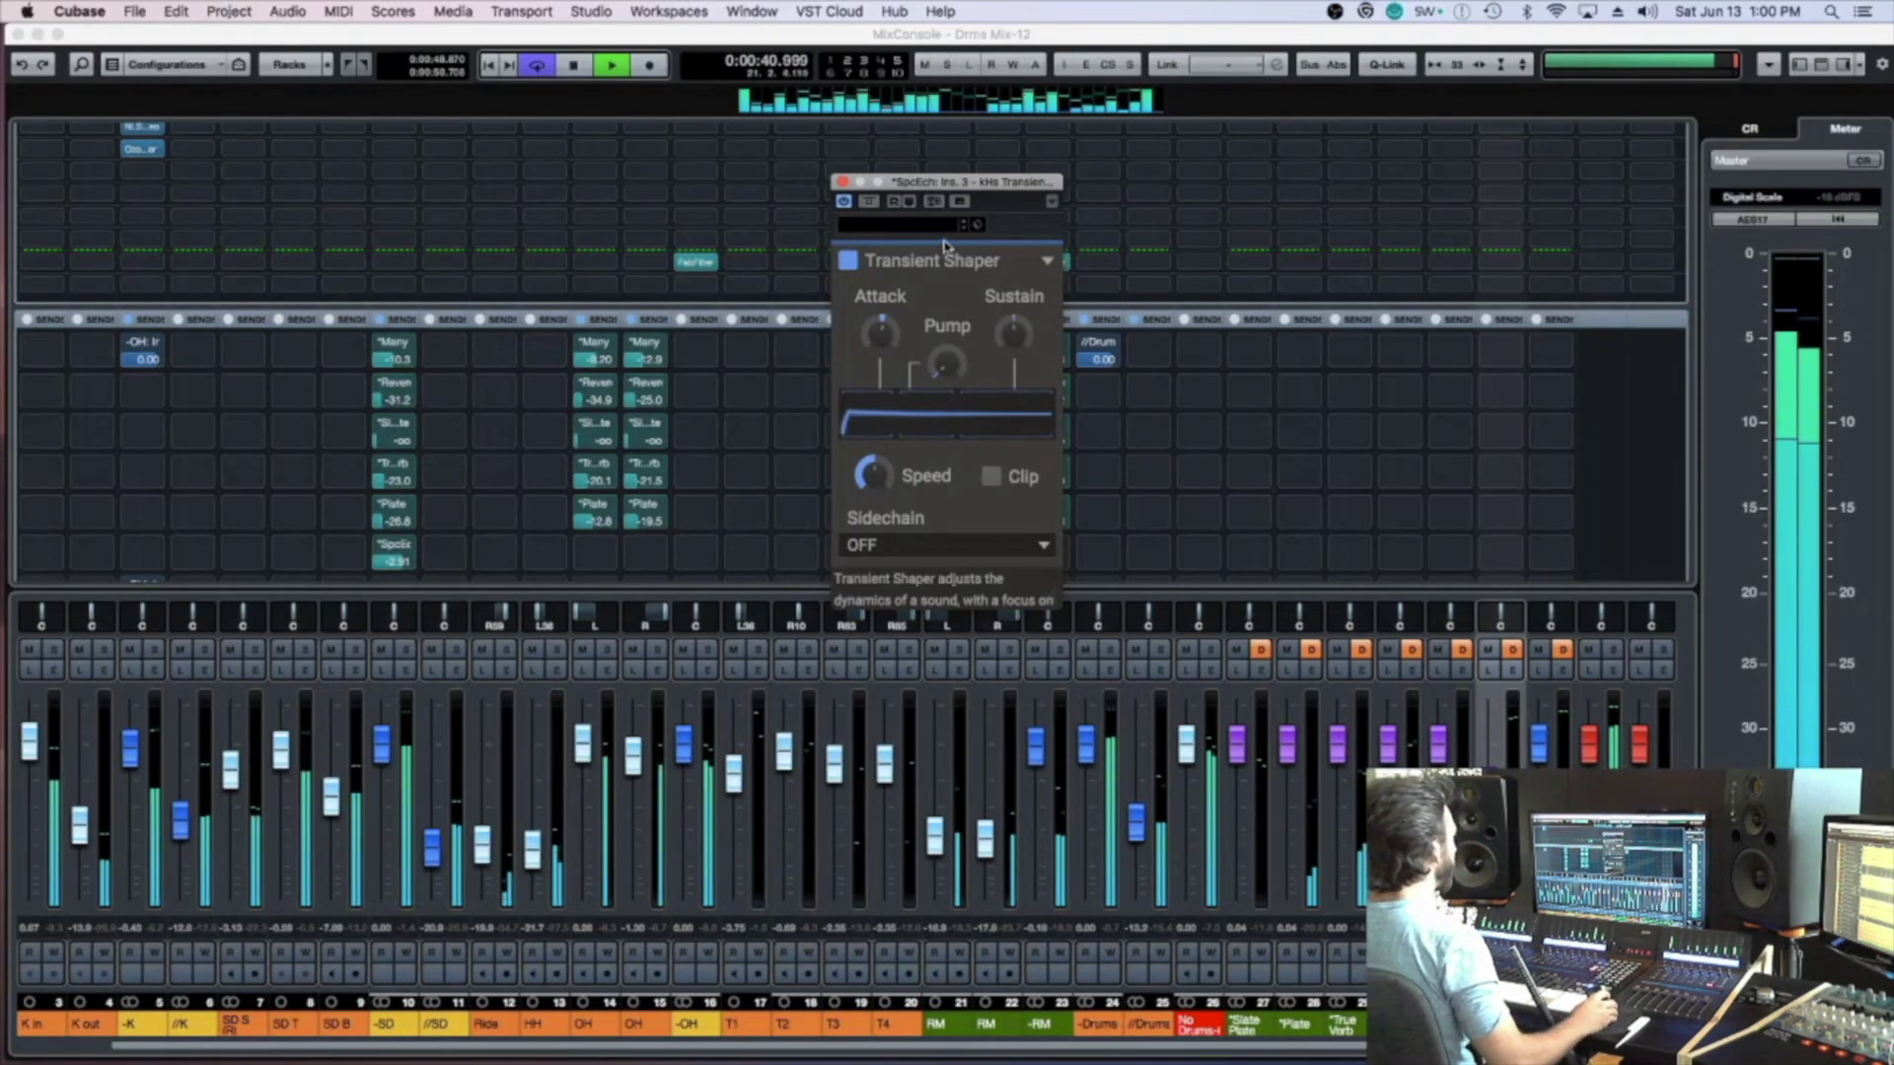
{"action": "key", "text": "F3"}
{"action": "key", "text": "F3"}
{"action": "key", "text": "F3"}
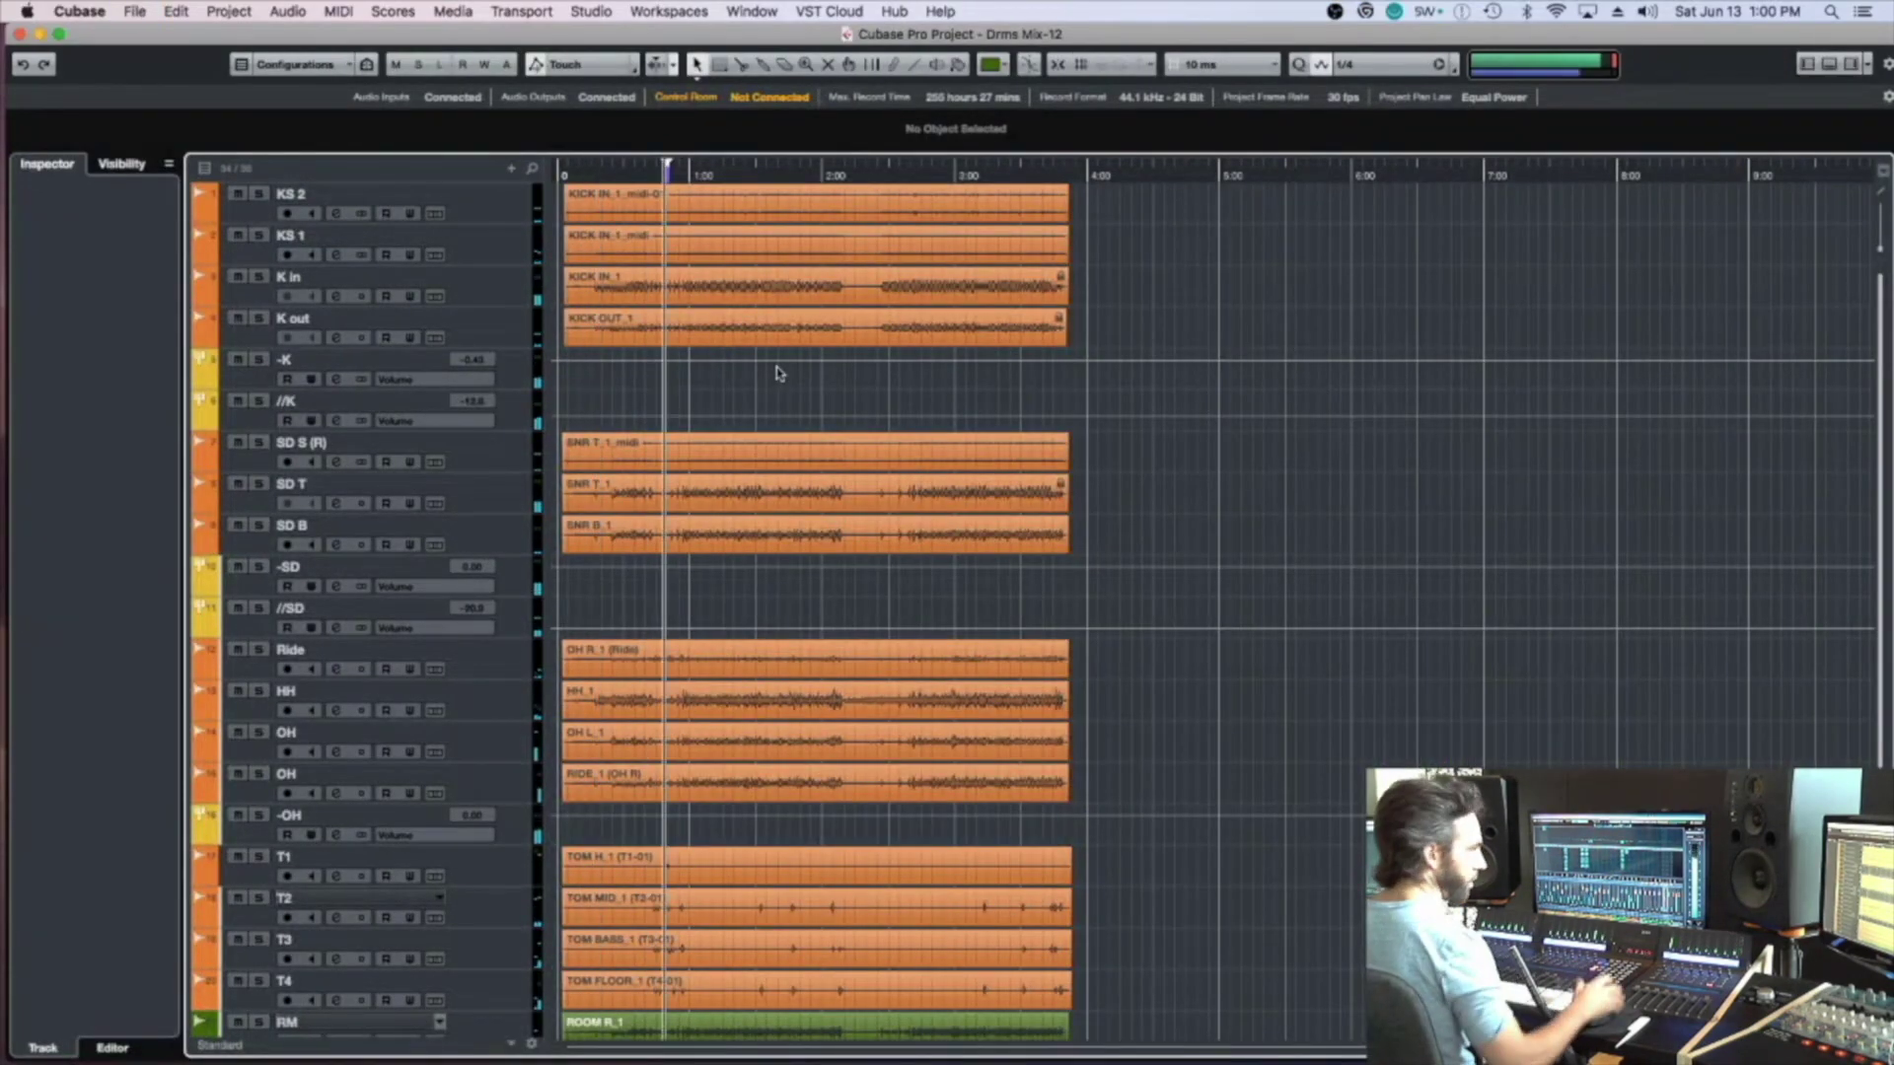
Magnify the project timeline around the cycle range near 0:50 for a closer look at the drum tracks
{"action": "key", "text": "h"}
{"action": "key", "text": "h"}
{"action": "key", "text": "h"}
{"action": "key", "text": "h"}
{"action": "key", "text": "h"}
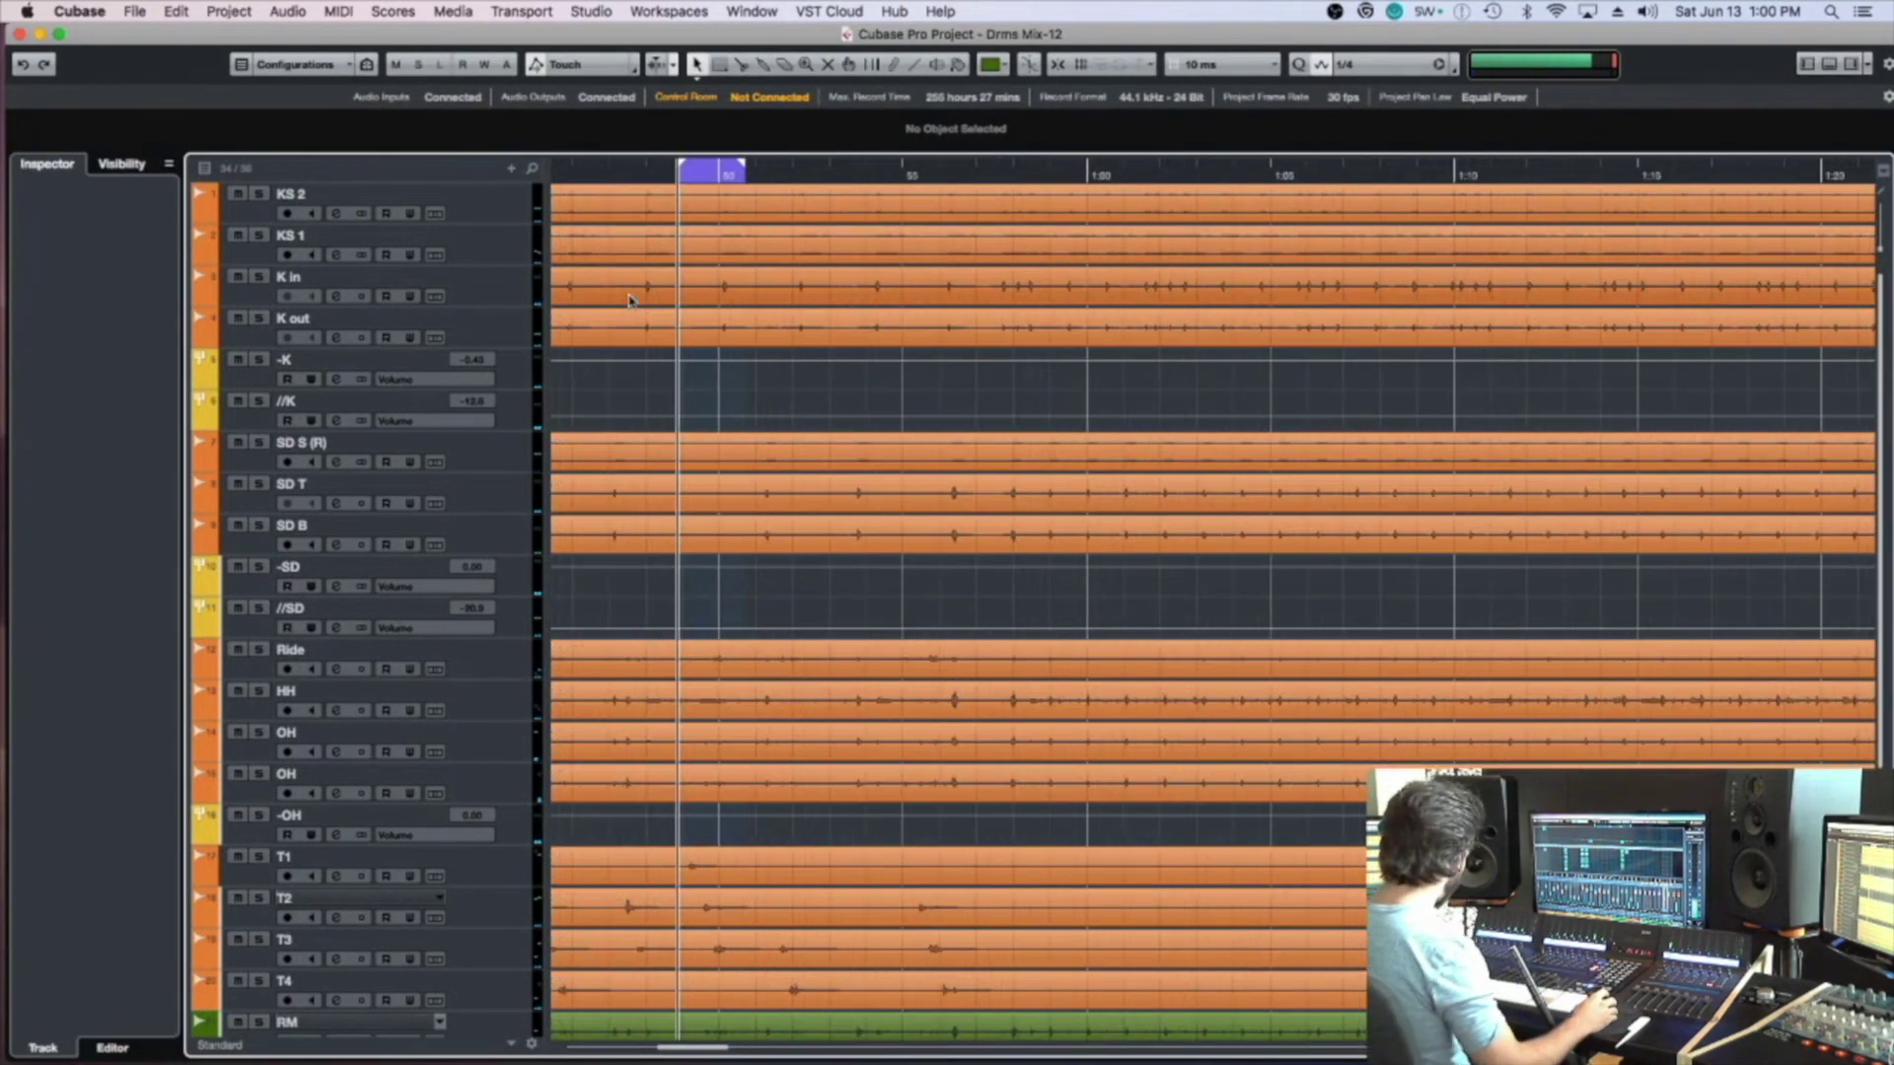